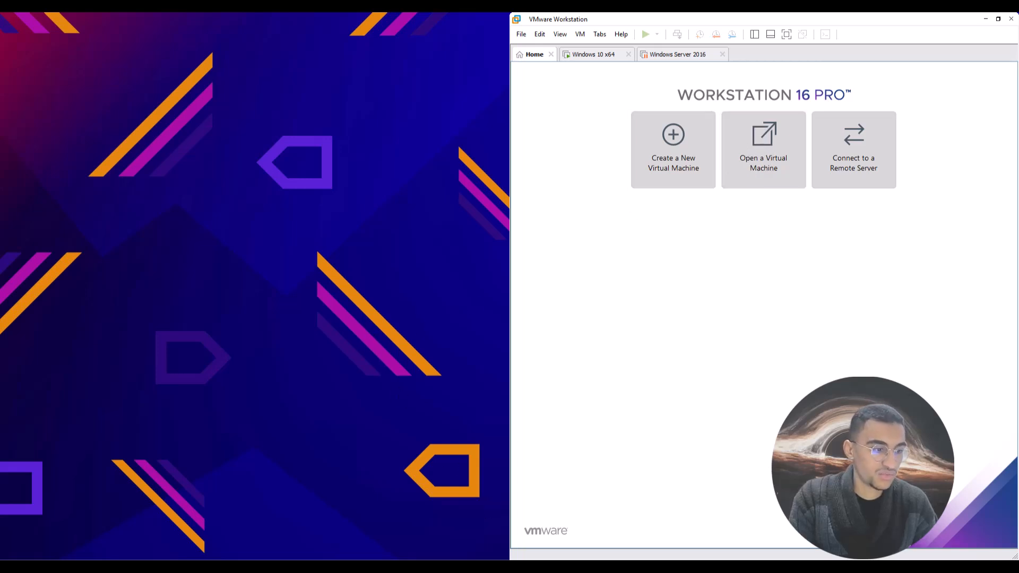
# Place the Centreon archive on the desktop and rename it centreon-vmware-vm-24.10-1.deb12.ova.
pyautogui.moveTo(186, 113); pyautogui.dragTo(300, 157)
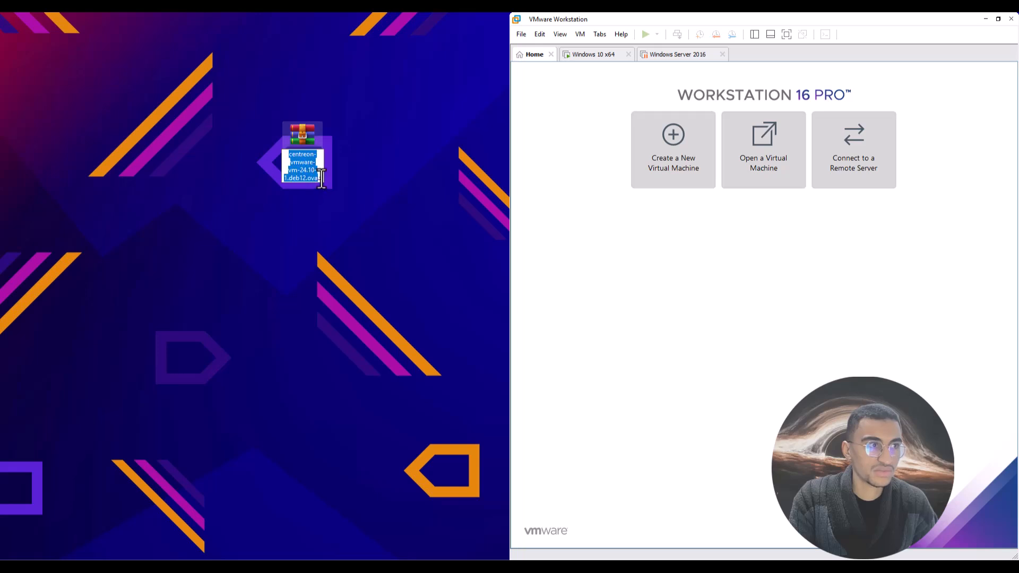
pyautogui.click(318, 179)
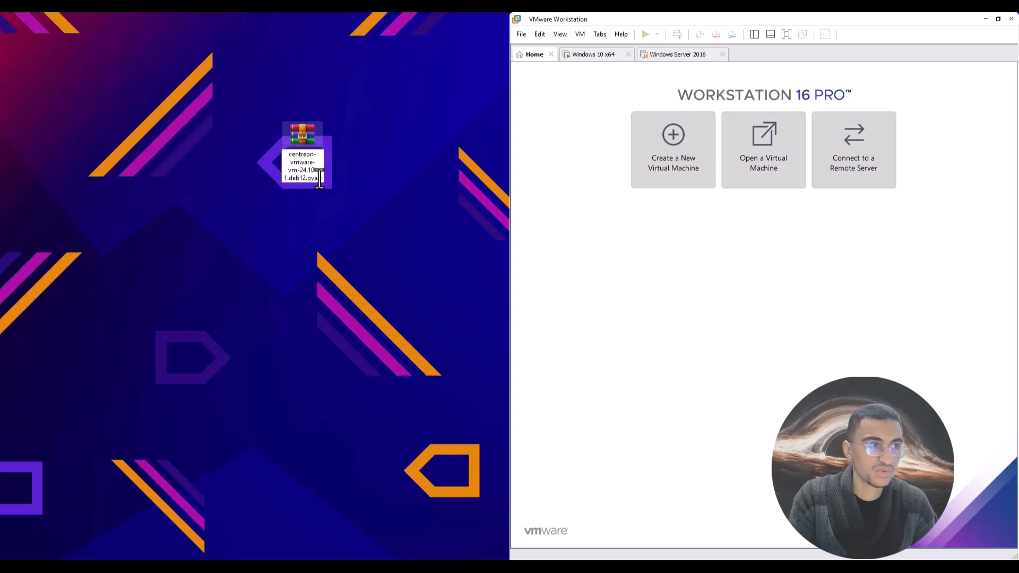
pyautogui.moveTo(318, 179); pyautogui.dragTo(365, 205)
pyautogui.press('BackSpace')
pyautogui.press('BackSpace')
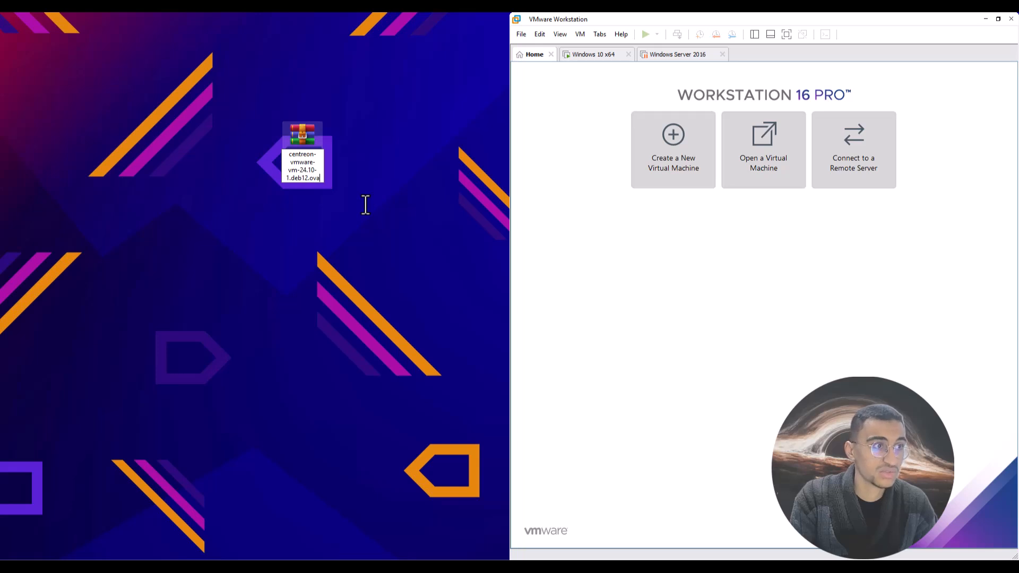
pyautogui.press('Return')
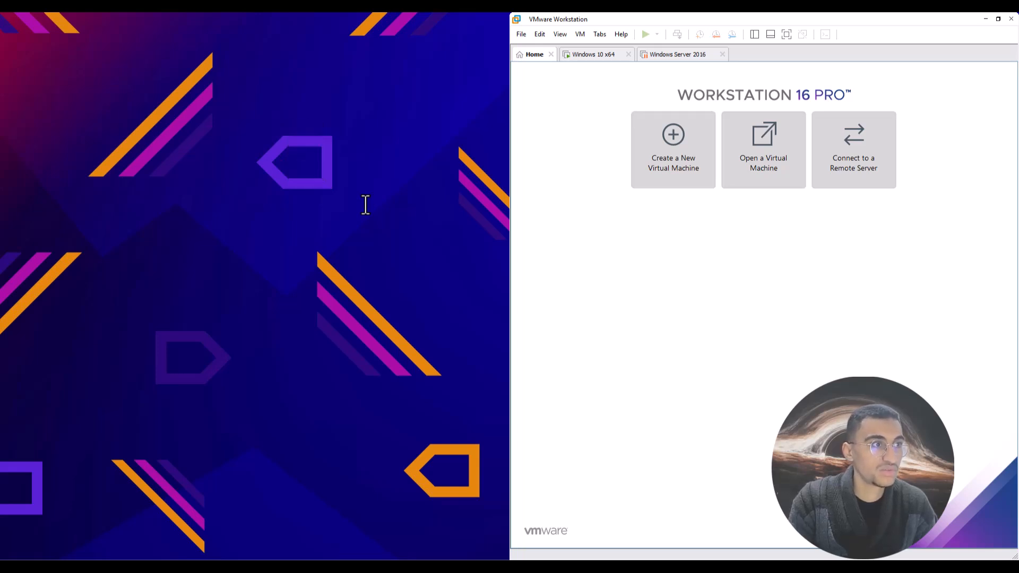
# Move the .ova icon to the upper-left desktop and snap Edge to the left half beside VMware.
pyautogui.moveTo(105, 552); pyautogui.dragTo(212, 175)
pyautogui.click(391, 166)
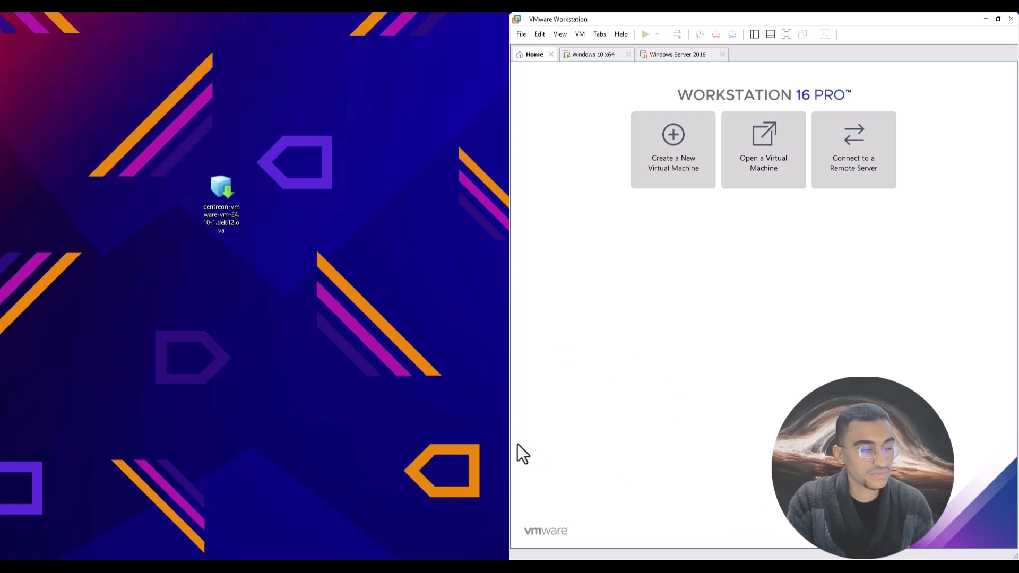
pyautogui.moveTo(418, 388); pyautogui.dragTo(451, 401)
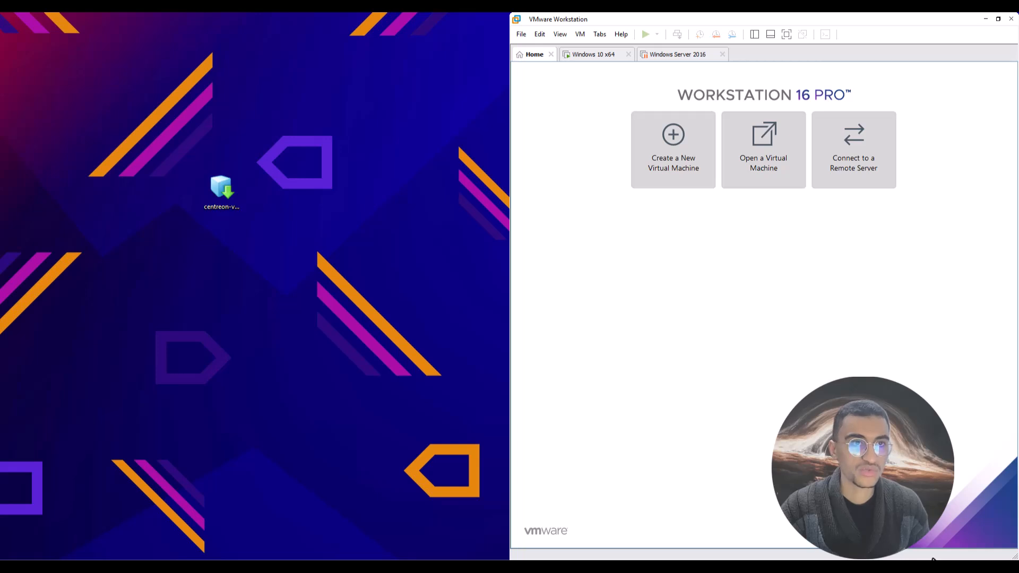
pyautogui.moveTo(343, 293); pyautogui.dragTo(343, 314)
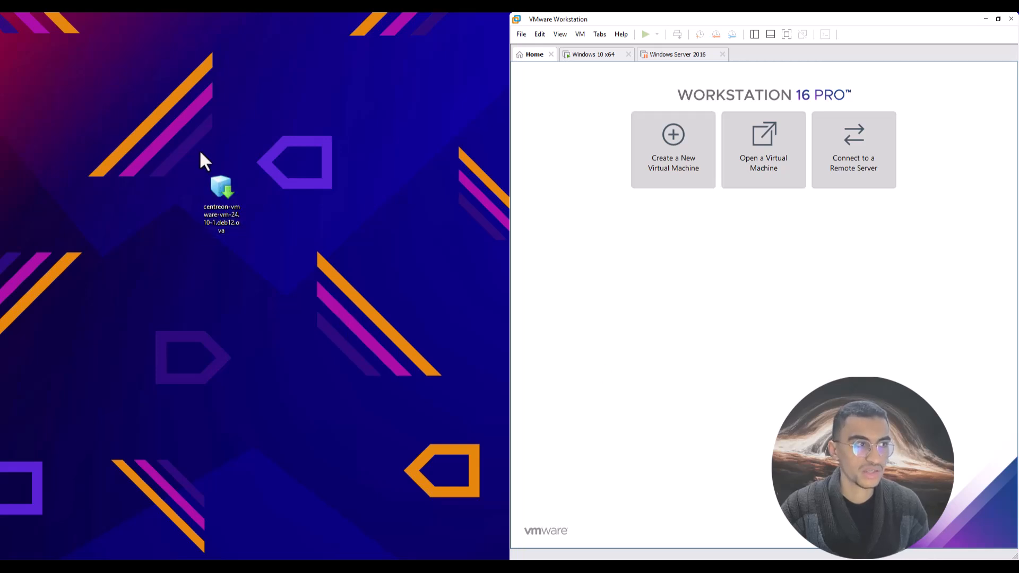
pyautogui.moveTo(169, 147); pyautogui.dragTo(247, 255)
pyautogui.moveTo(279, 275); pyautogui.dragTo(290, 304)
pyautogui.moveTo(150, 110); pyautogui.dragTo(240, 287)
pyautogui.click(255, 287)
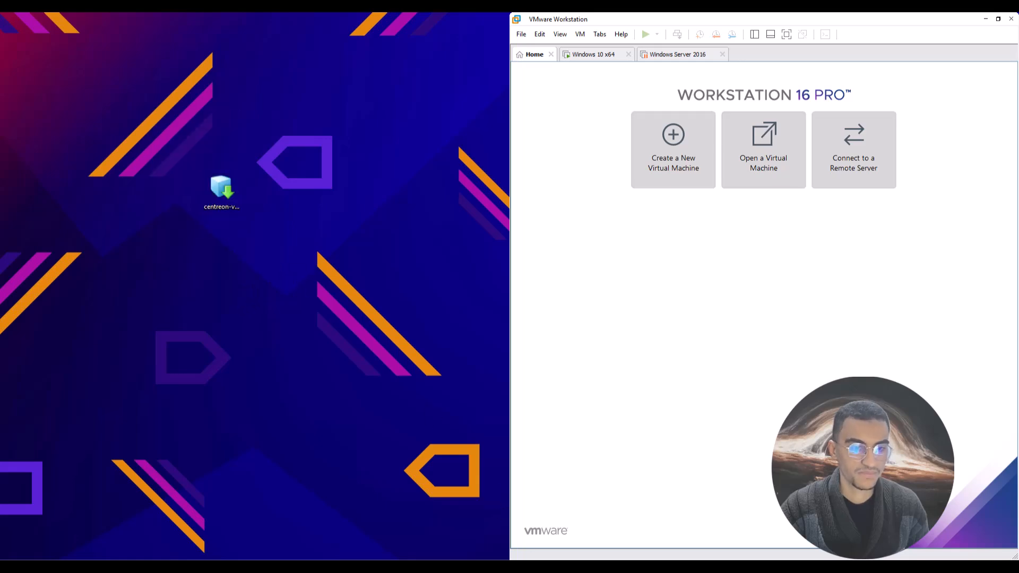
pyautogui.moveTo(743, 558); pyautogui.dragTo(417, 53)
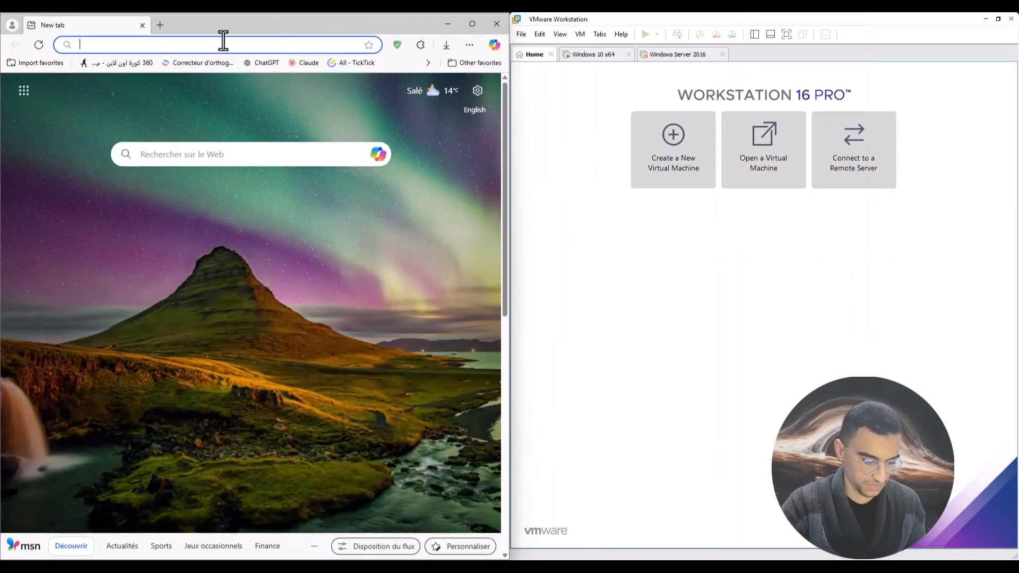
# Google 'telecharger centreon' and open the download.centreon.com result.
pyautogui.write('goo')
pyautogui.press('Return')
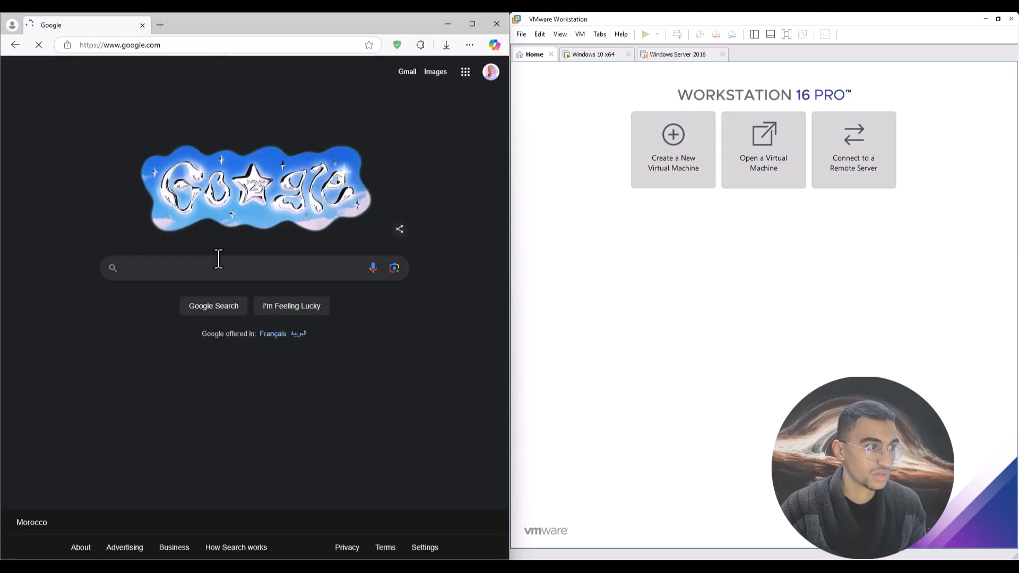
pyautogui.click(218, 259)
pyautogui.write('t')
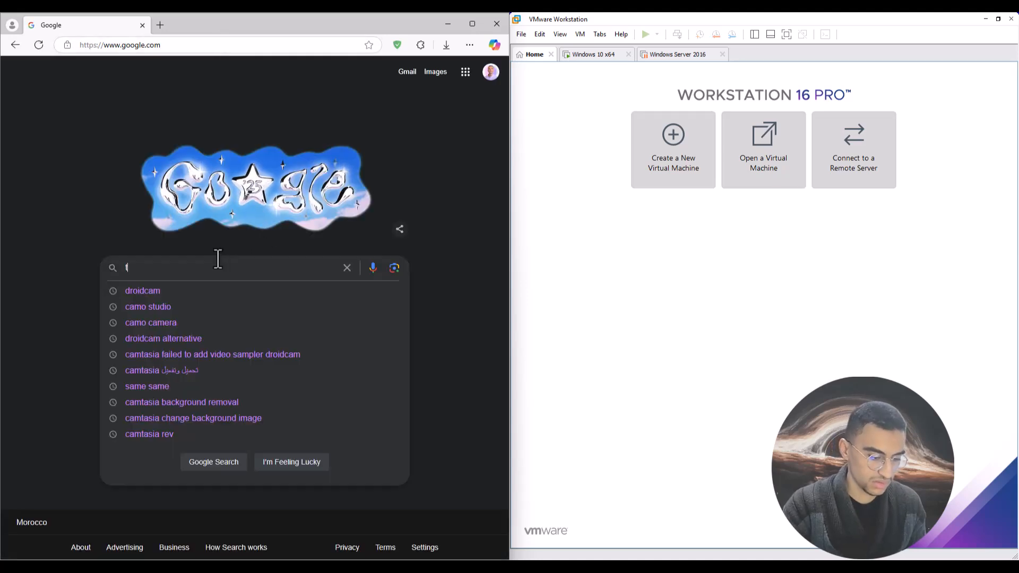
pyautogui.write('elecha')
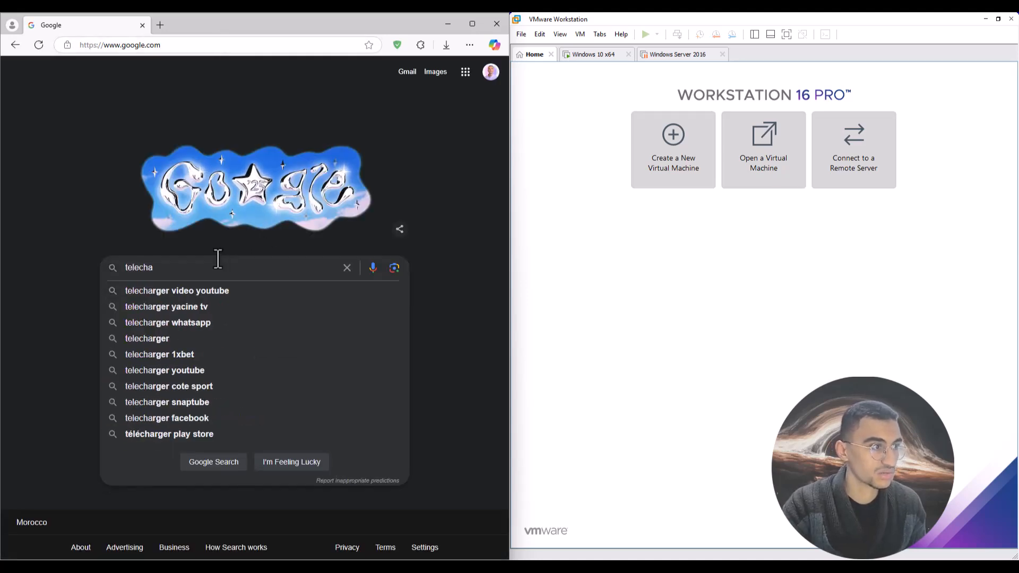
pyautogui.press('BackSpace')
pyautogui.press('BackSpace')
pyautogui.press('BackSpace')
pyautogui.press('BackSpace')
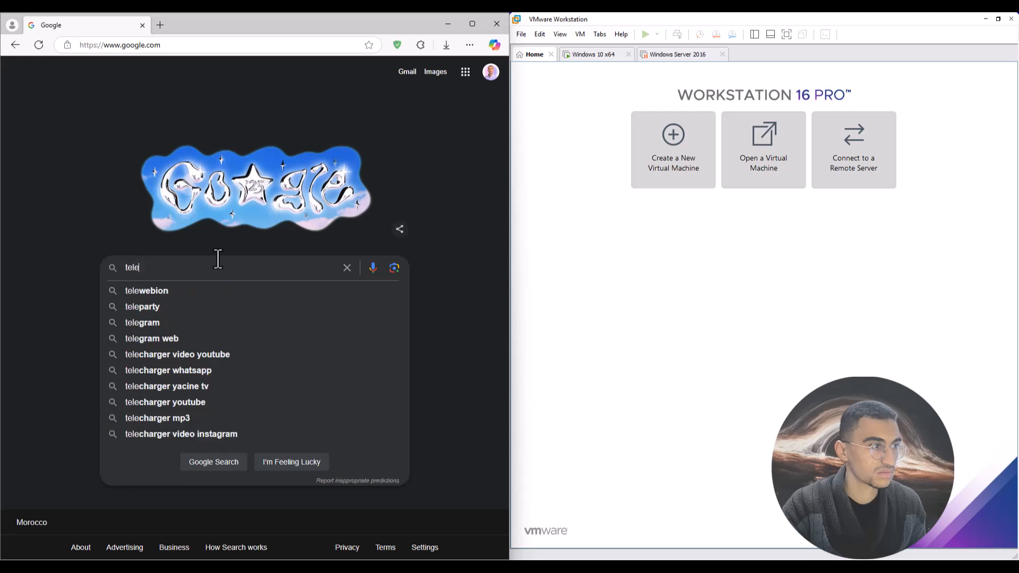
pyautogui.press('BackSpace')
pyautogui.write('lechar')
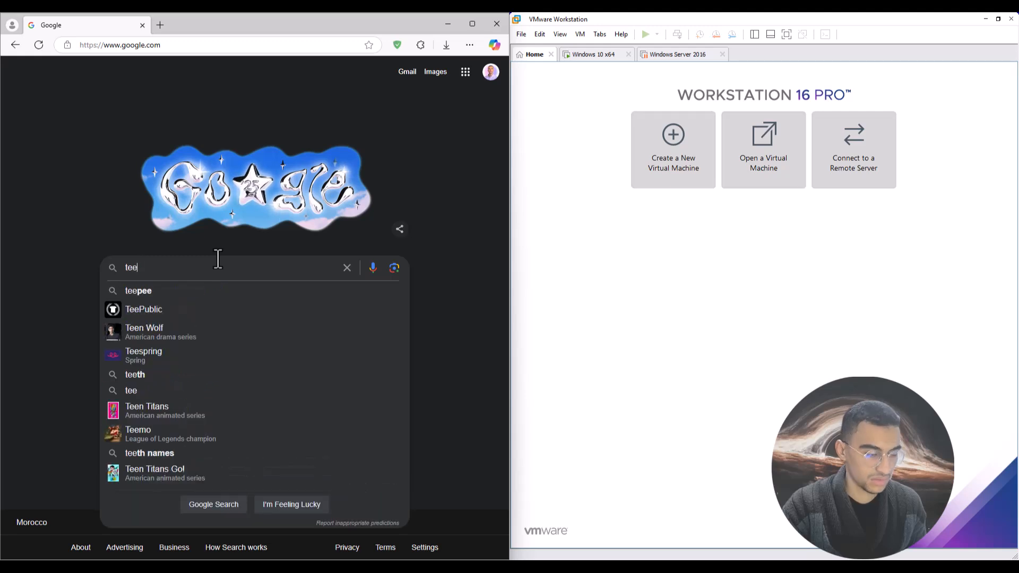
pyautogui.write('ger c')
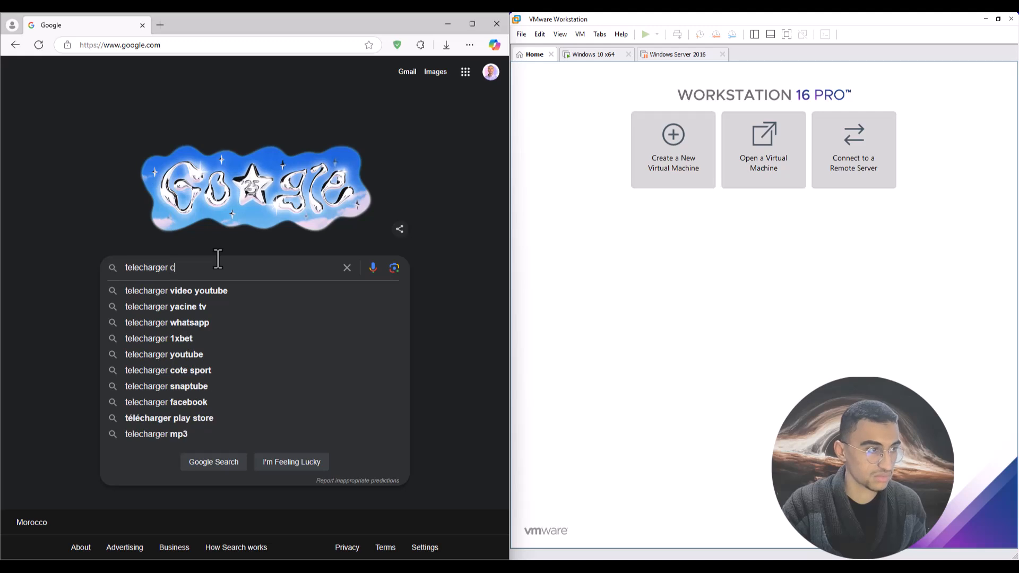
pyautogui.write('entreon')
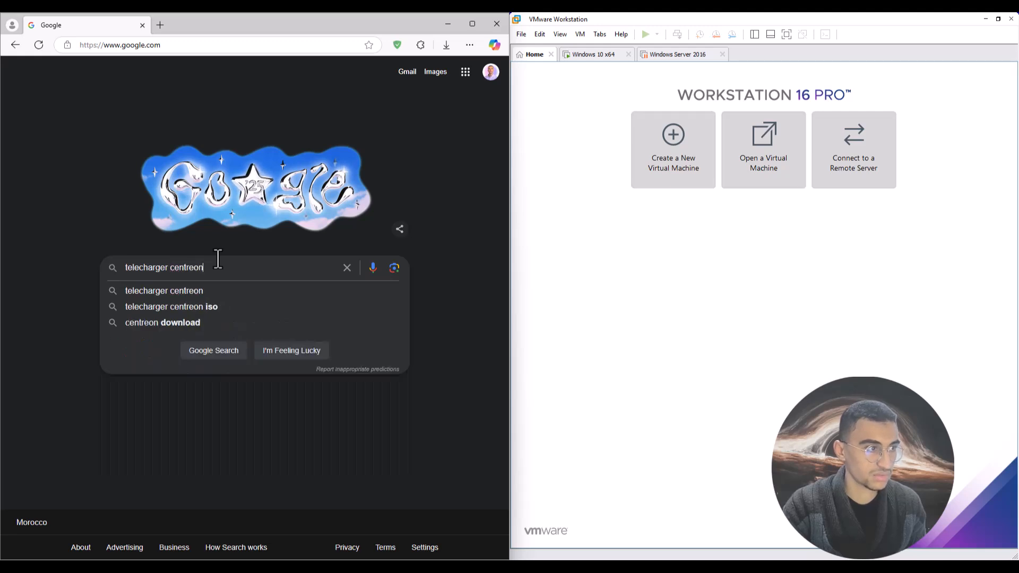
pyautogui.press('Return')
pyautogui.click(72, 167)
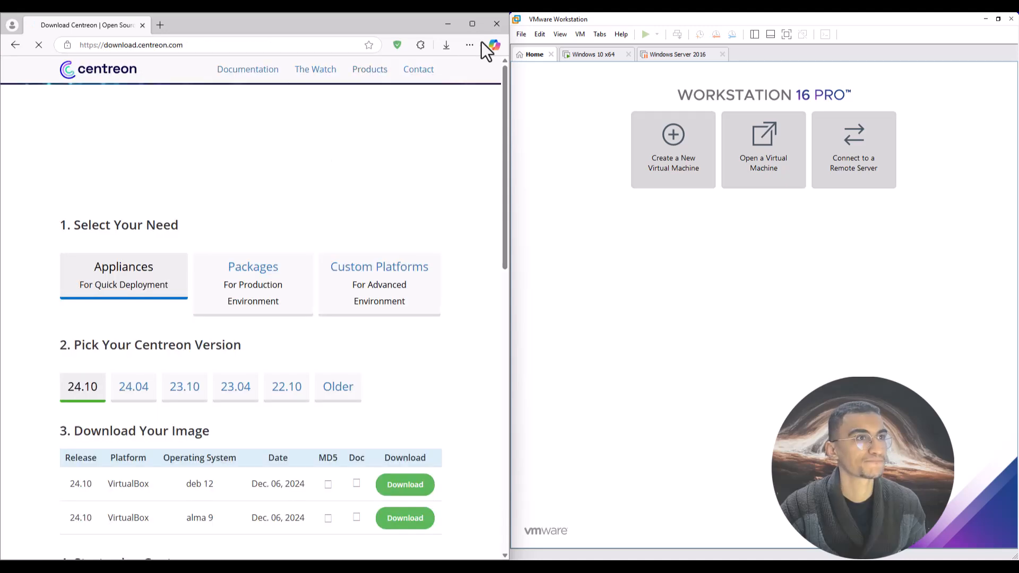
# Maximize Edge, pick Centreon version 23.10 and download its VMWare appliance image.
pyautogui.click(472, 24)
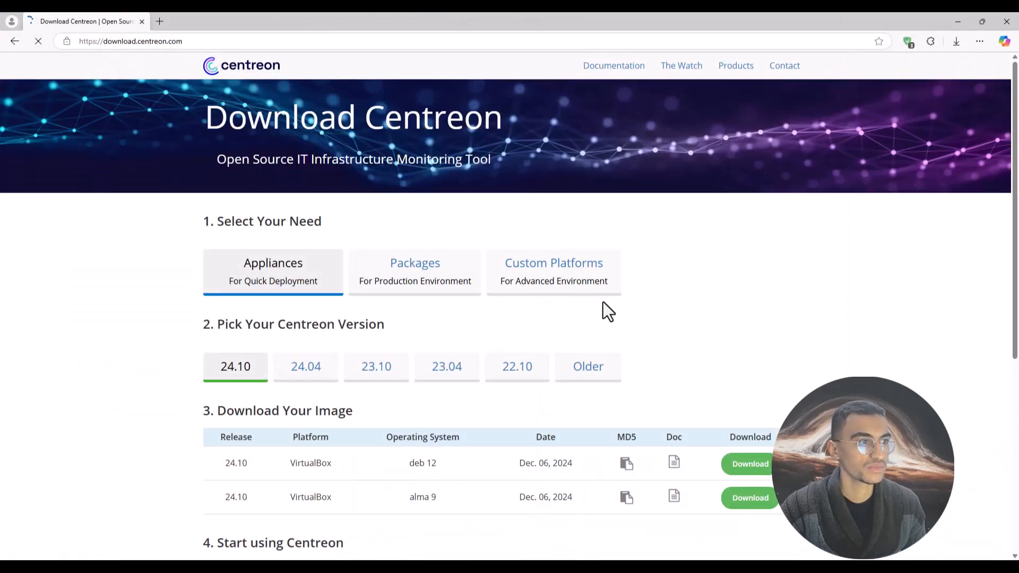
pyautogui.scroll(-1, 163, 338)
pyautogui.scroll(-1, 145, 325)
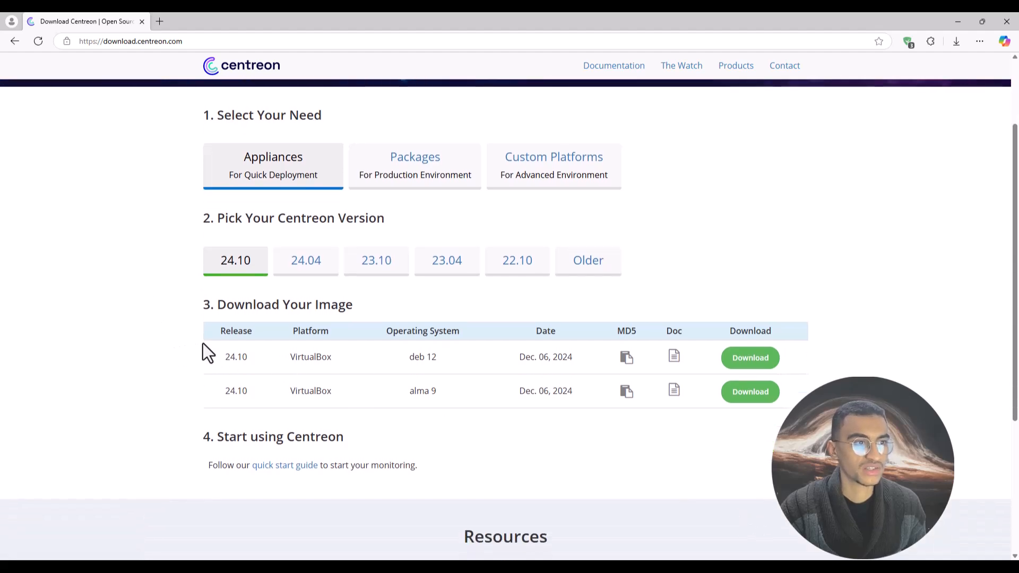
pyautogui.scroll(-4, 136, 282)
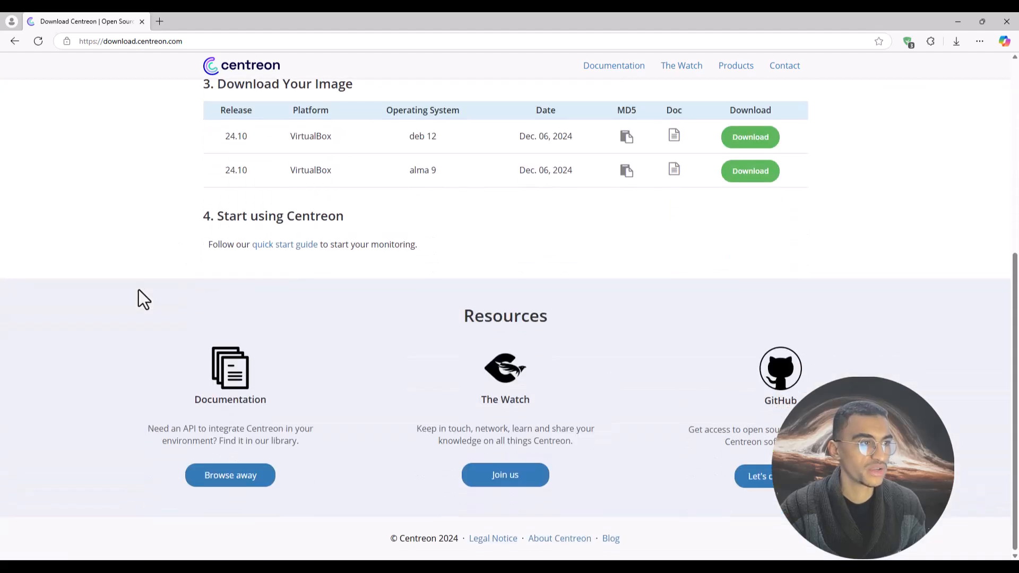
pyautogui.scroll(5, 138, 290)
pyautogui.scroll(1, 138, 288)
pyautogui.scroll(-2, 286, 316)
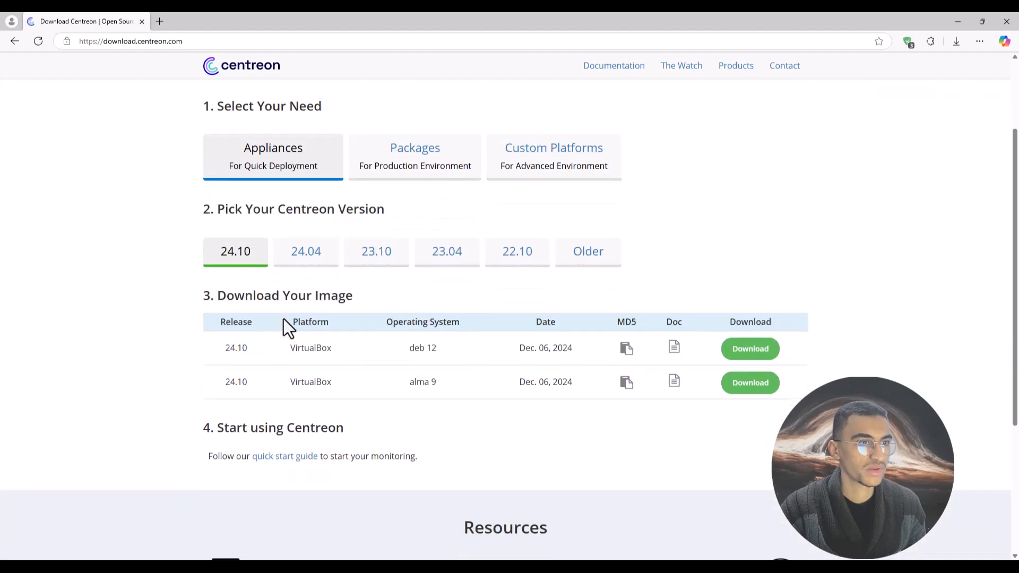
pyautogui.click(371, 270)
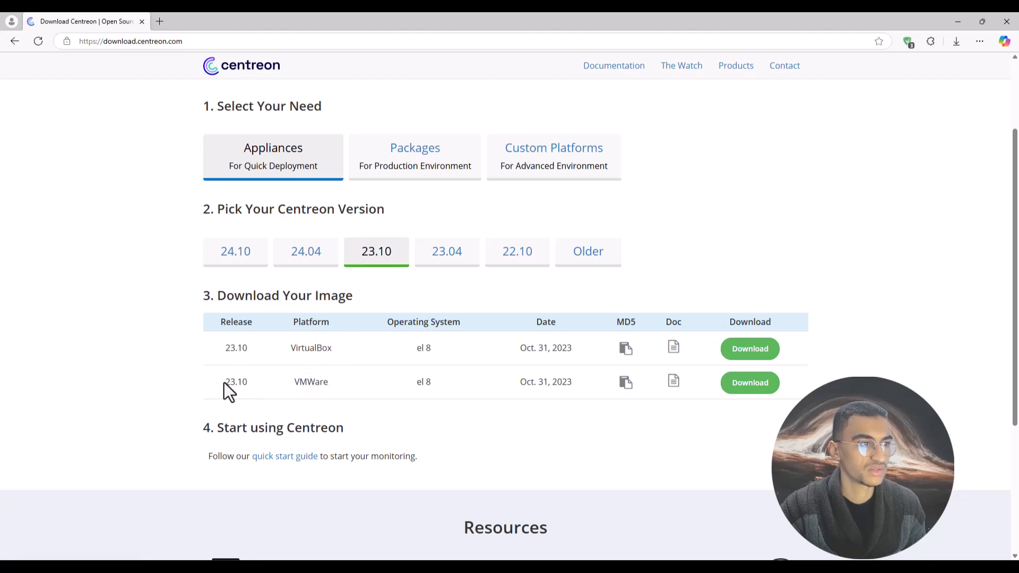
pyautogui.moveTo(224, 383); pyautogui.dragTo(323, 380)
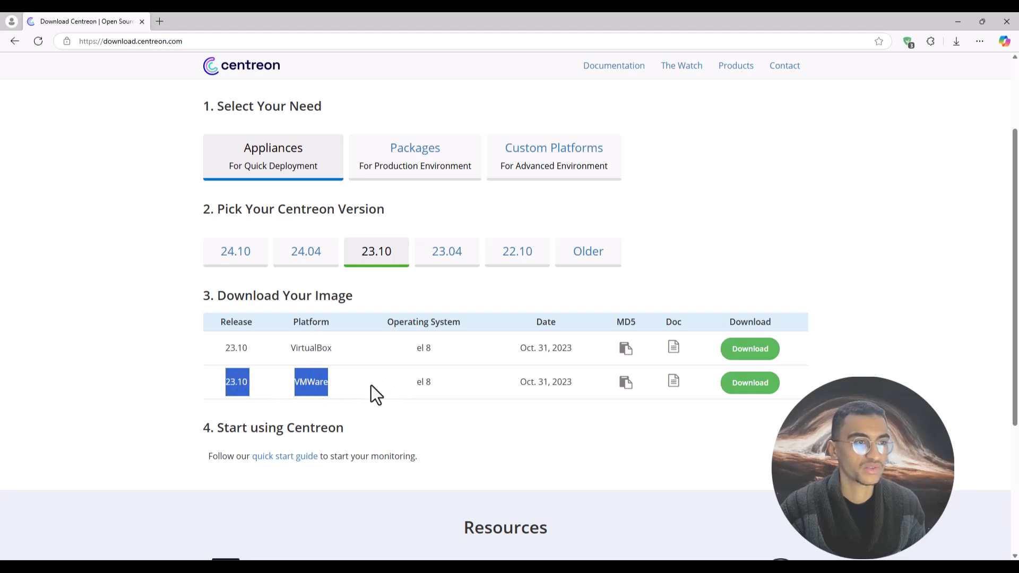
pyautogui.click(746, 384)
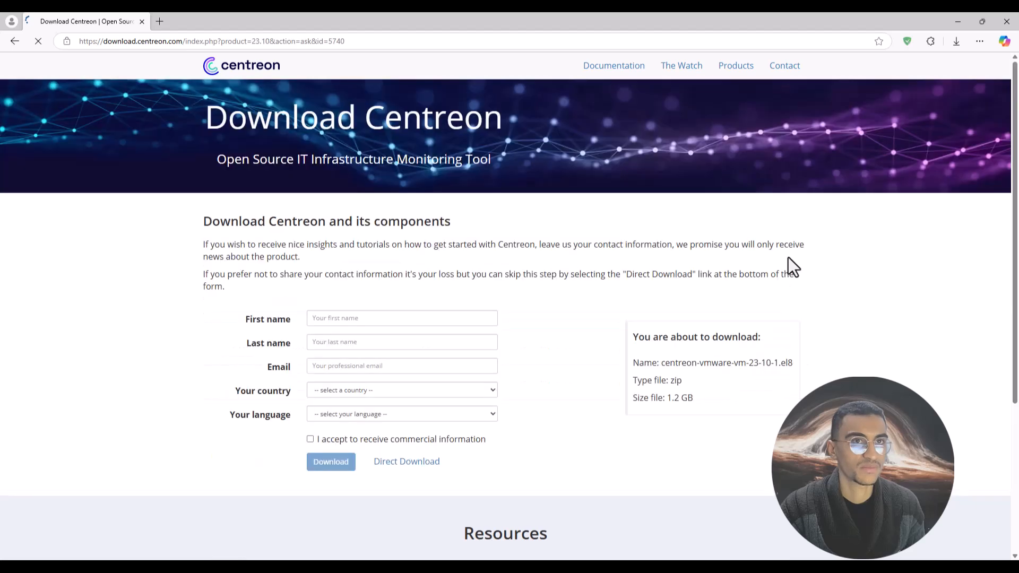
pyautogui.scroll(-2, 348, 361)
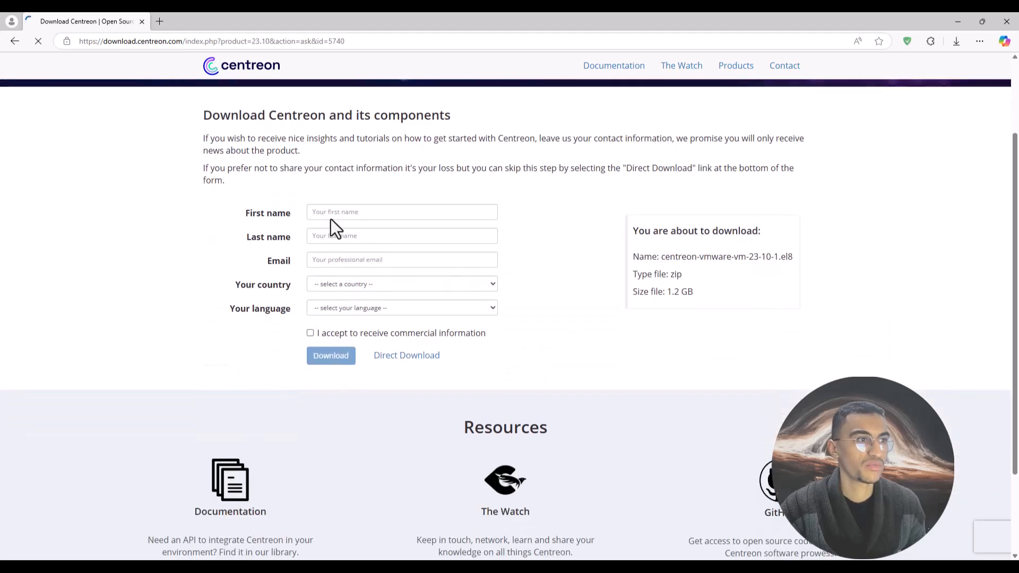
pyautogui.scroll(1, 324, 255)
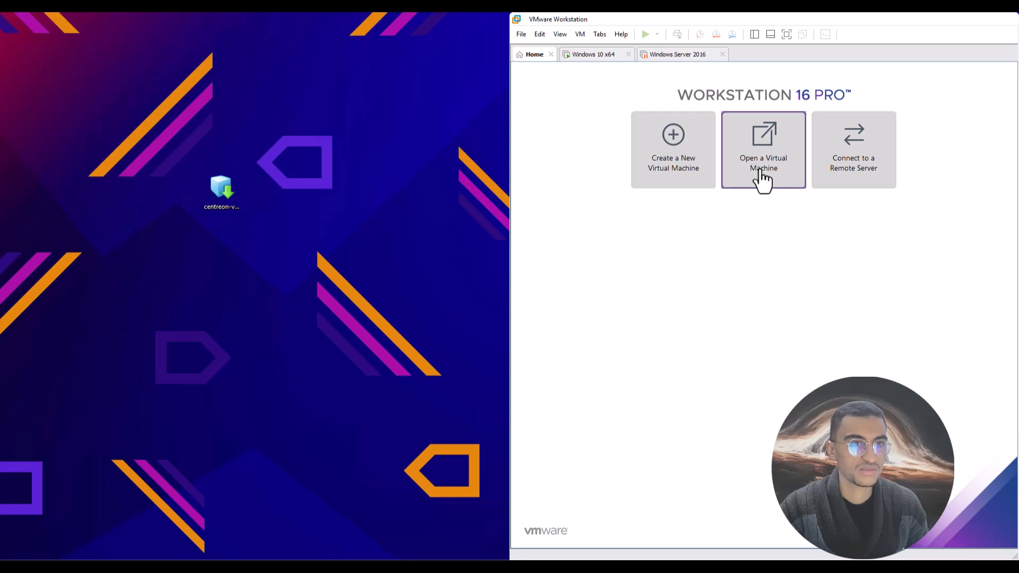
# Import the Centreon .ova from the Desktop as a virtual machine named centreon2.
pyautogui.click(762, 175)
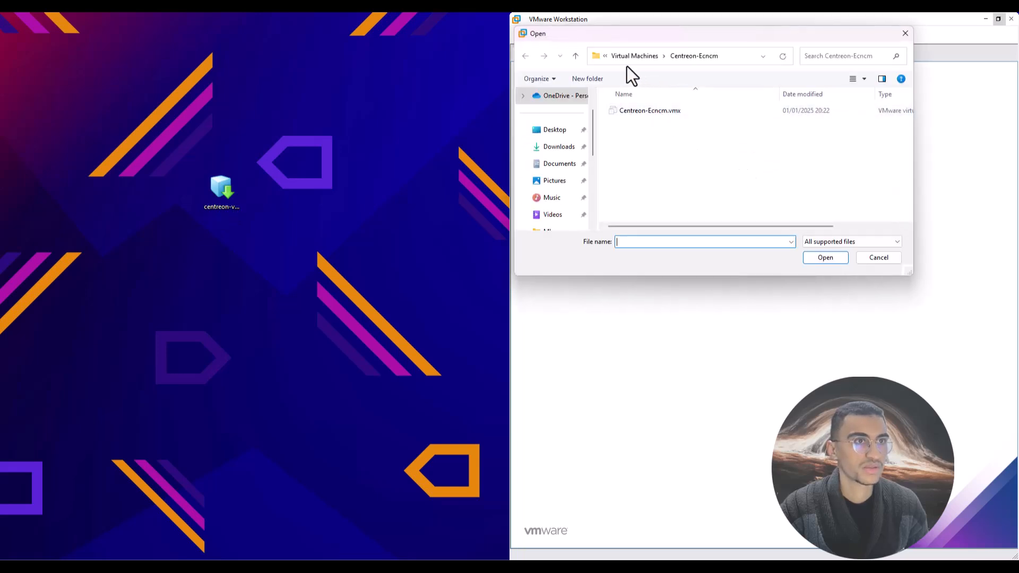
pyautogui.click(552, 134)
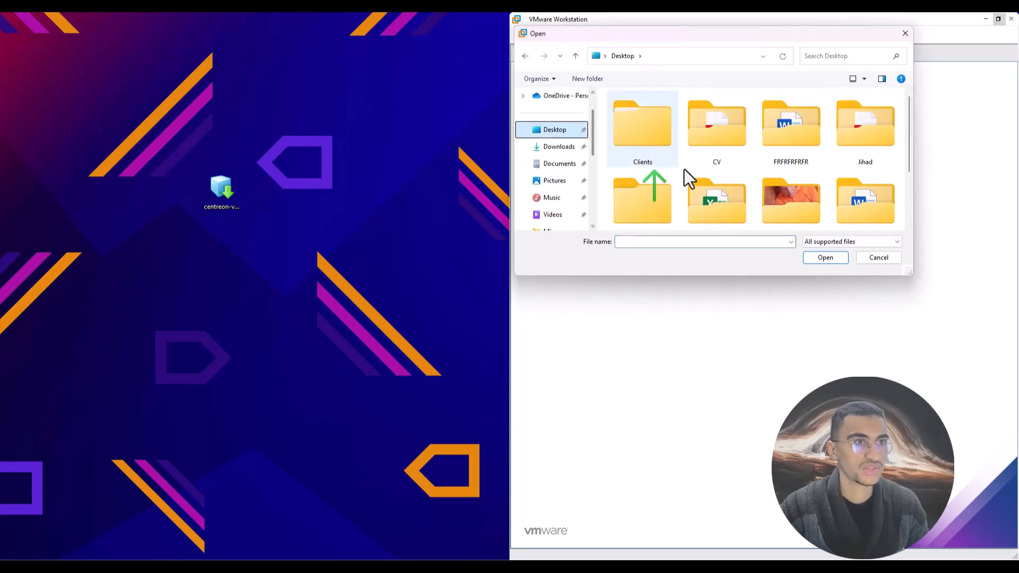
pyautogui.scroll(-5, 706, 186)
pyautogui.doubleClick(645, 197)
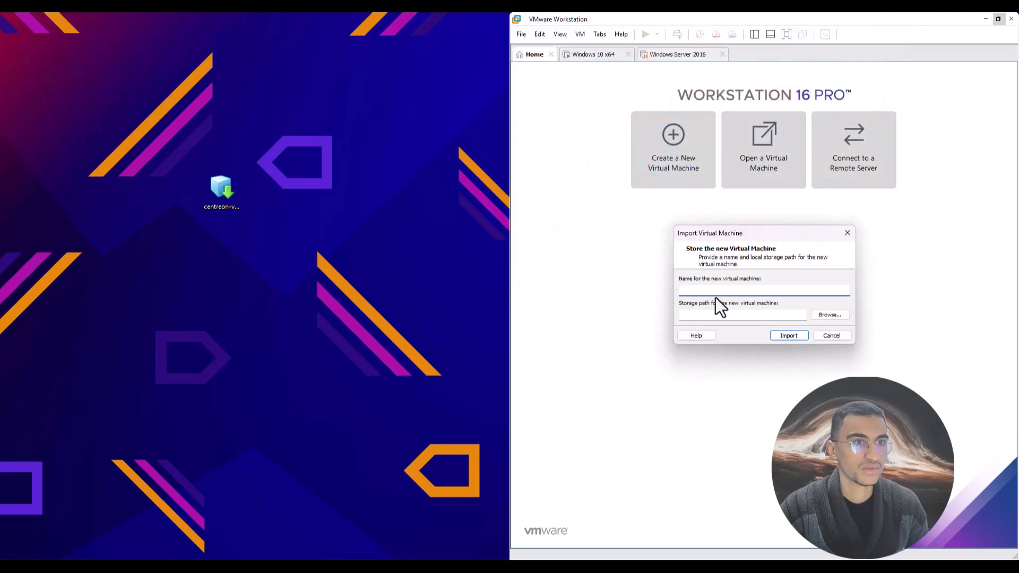
pyautogui.write('entreon')
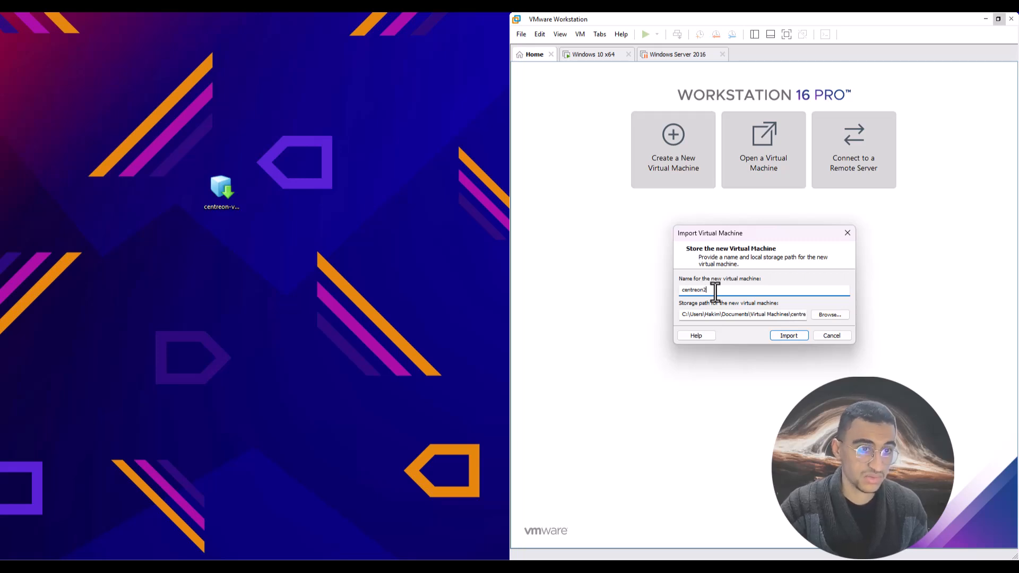
pyautogui.write('2')
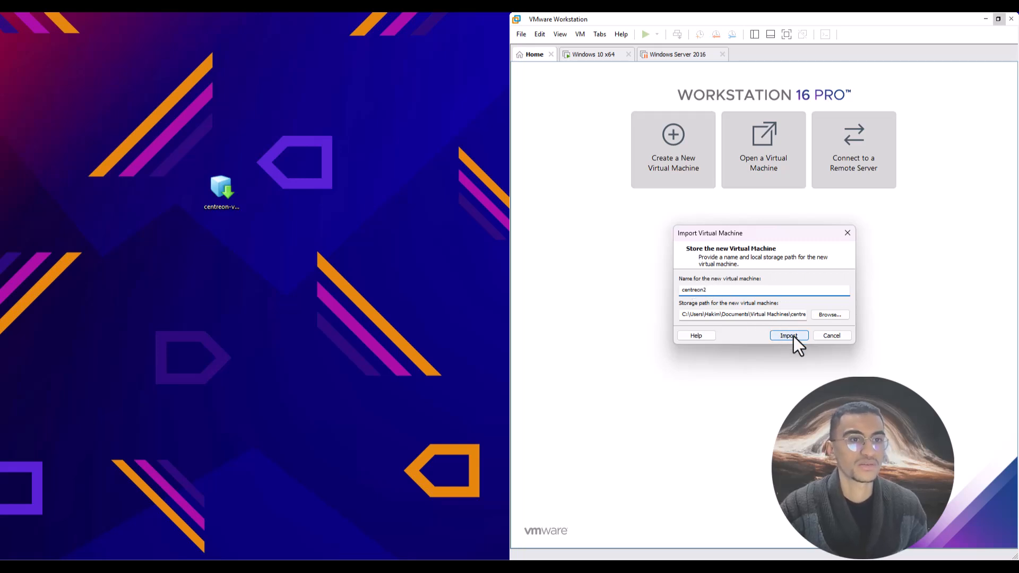
pyautogui.click(794, 336)
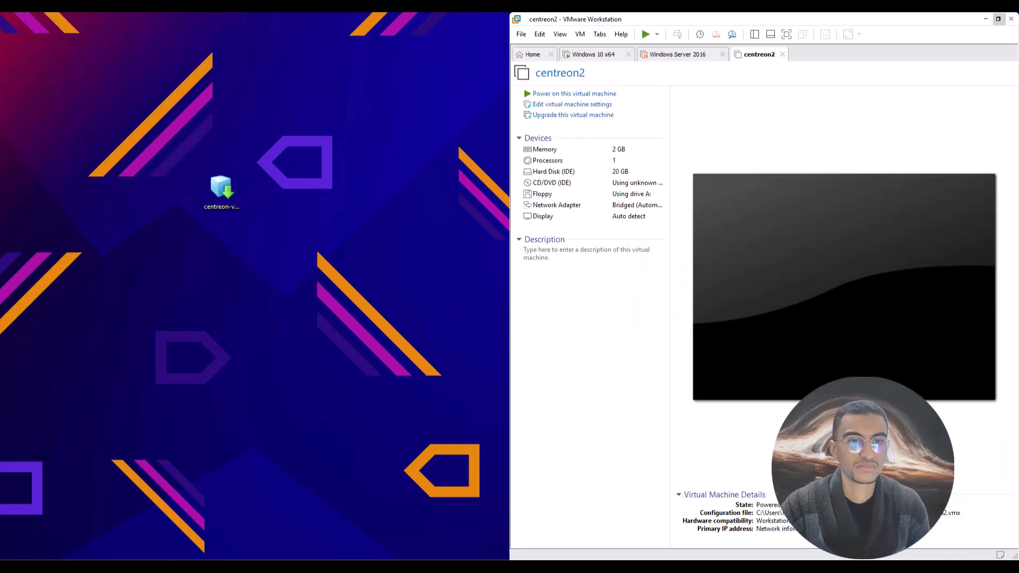
# Power on centreon2 and maximize the VMware window while Debian boots.
pyautogui.click(561, 98)
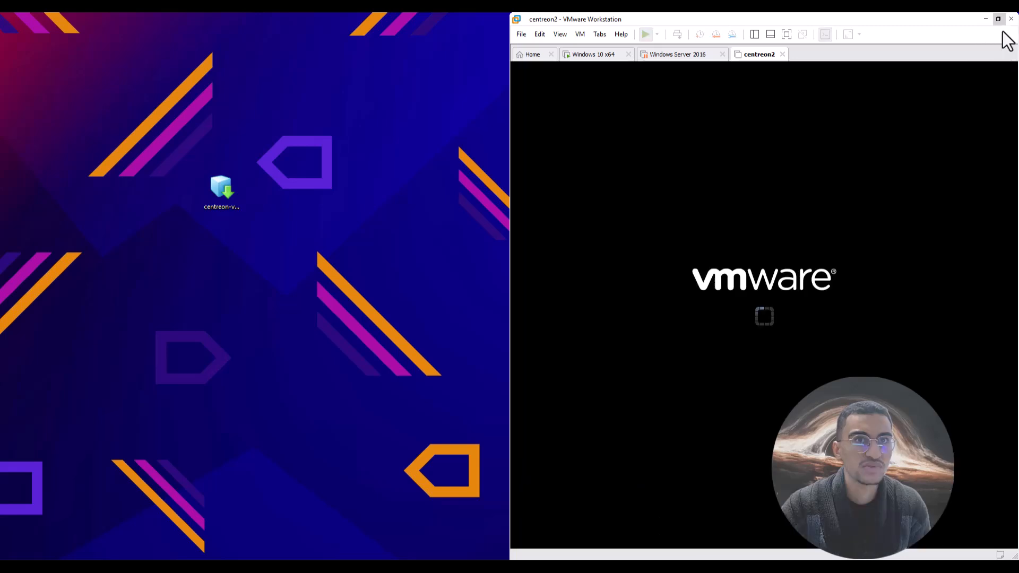
pyautogui.click(998, 20)
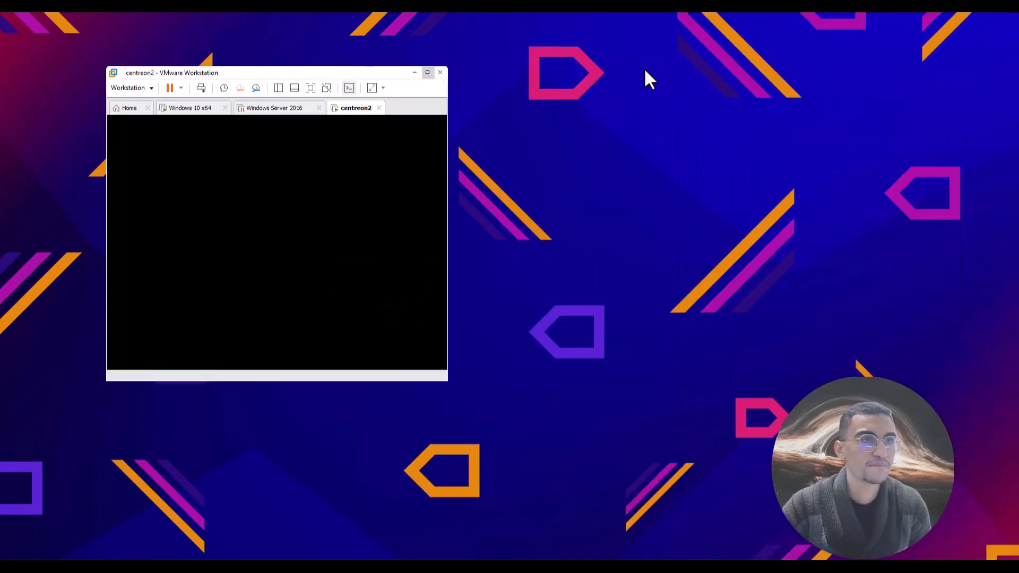
pyautogui.moveTo(371, 82); pyautogui.dragTo(650, 79)
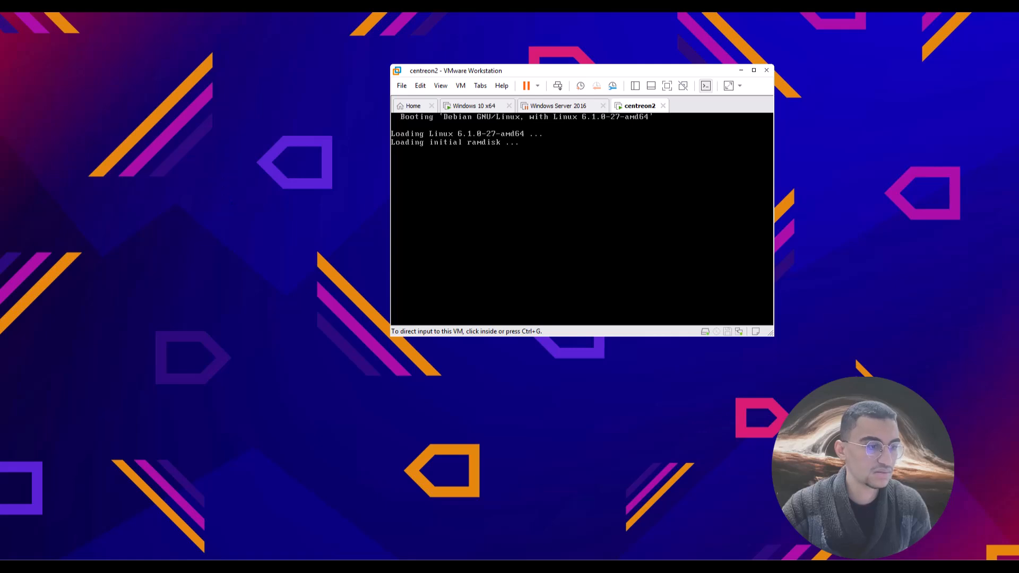
pyautogui.click(754, 70)
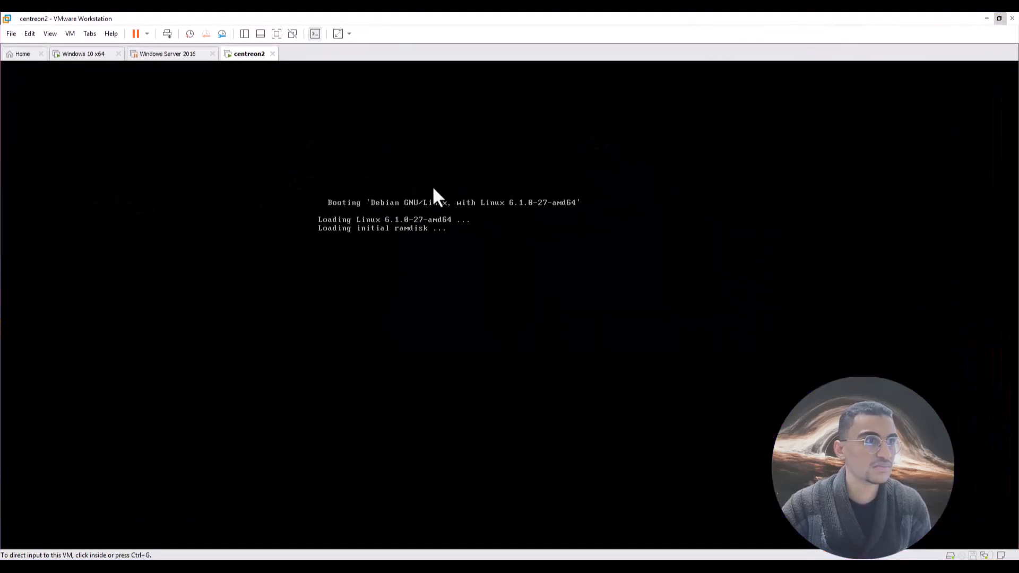
pyautogui.click(433, 188)
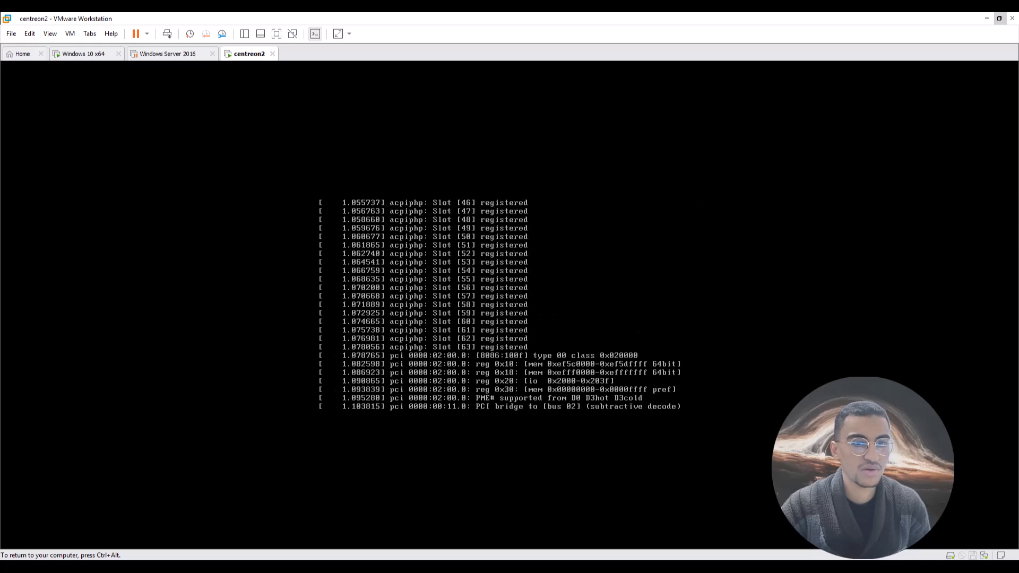
pyautogui.hotkey('ctrl', 'alt')
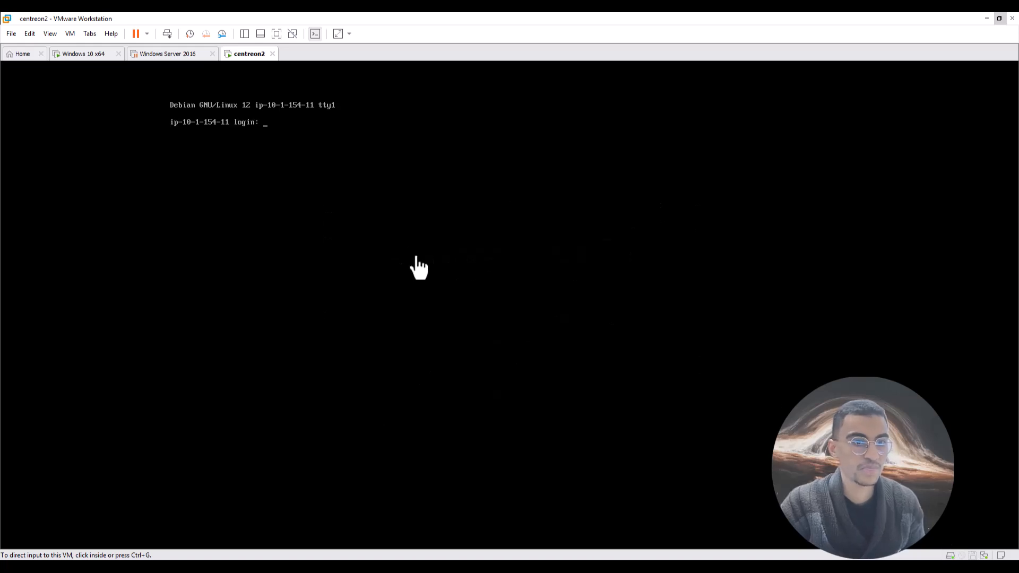
# Enter root as the login name at the centreon2 console.
pyautogui.click(261, 132)
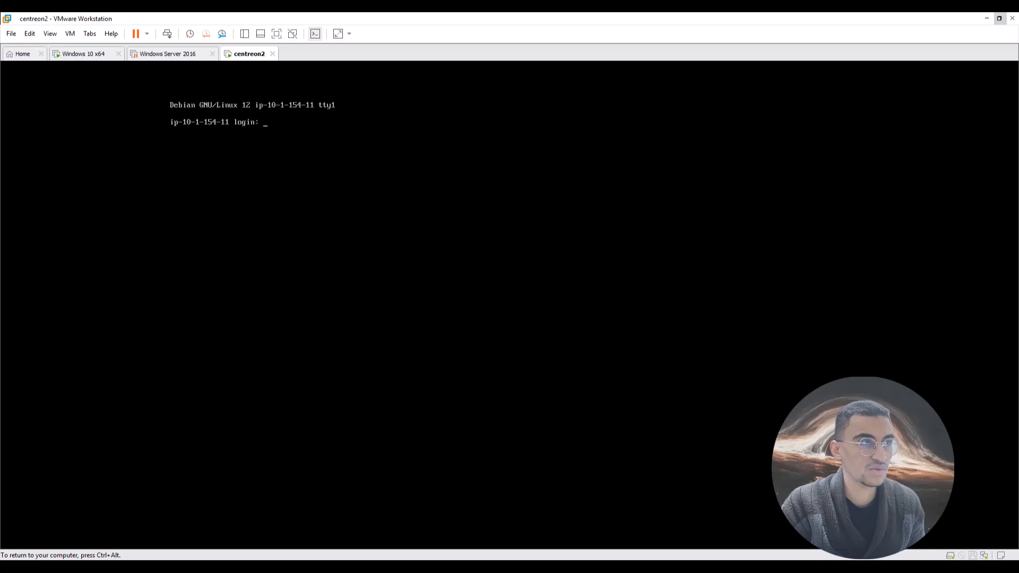
pyautogui.write('root')
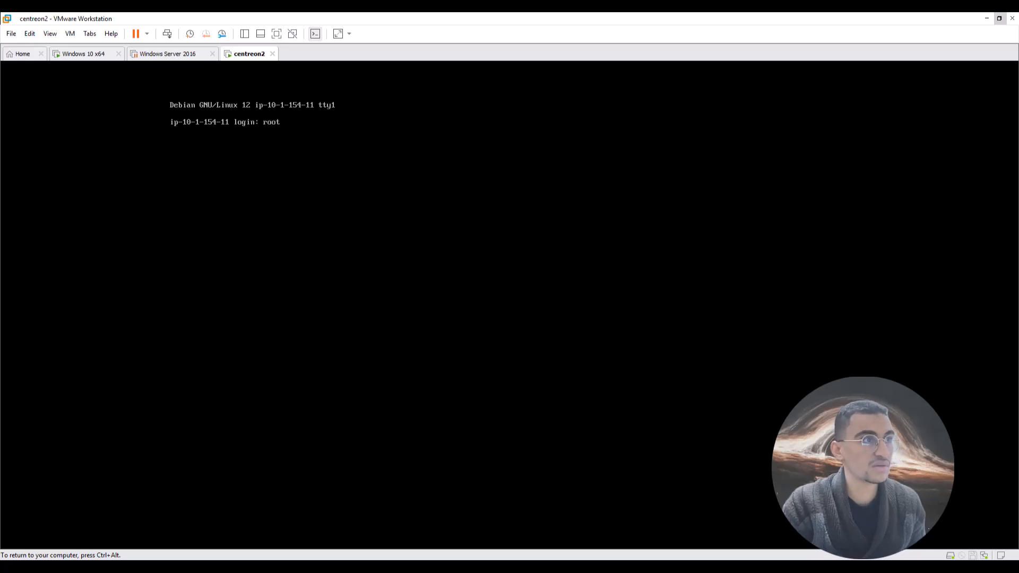
pyautogui.press('Return')
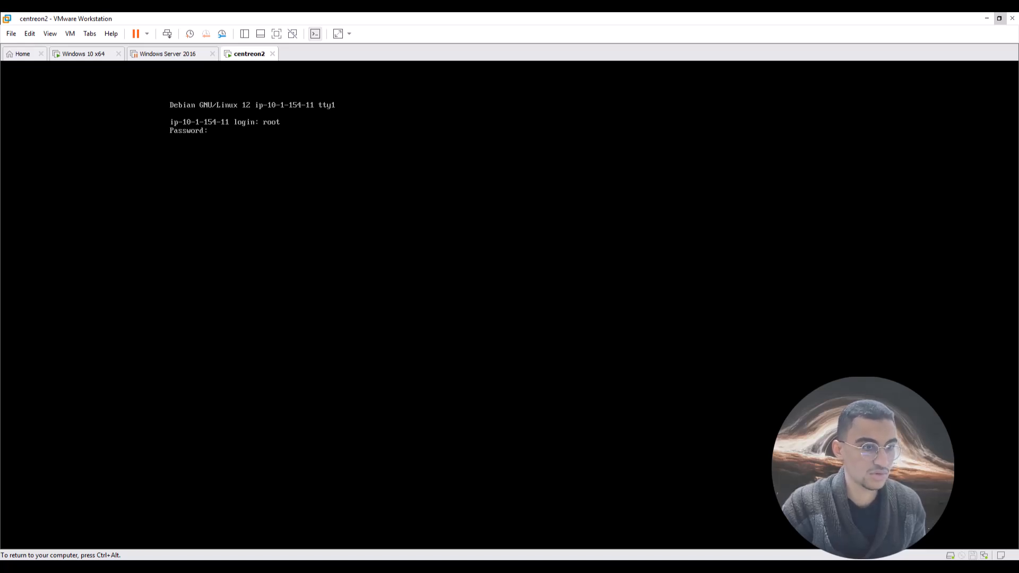
# Open Notepad and write down the root login and its password.
pyautogui.hotkey('ctrl', 'alt')
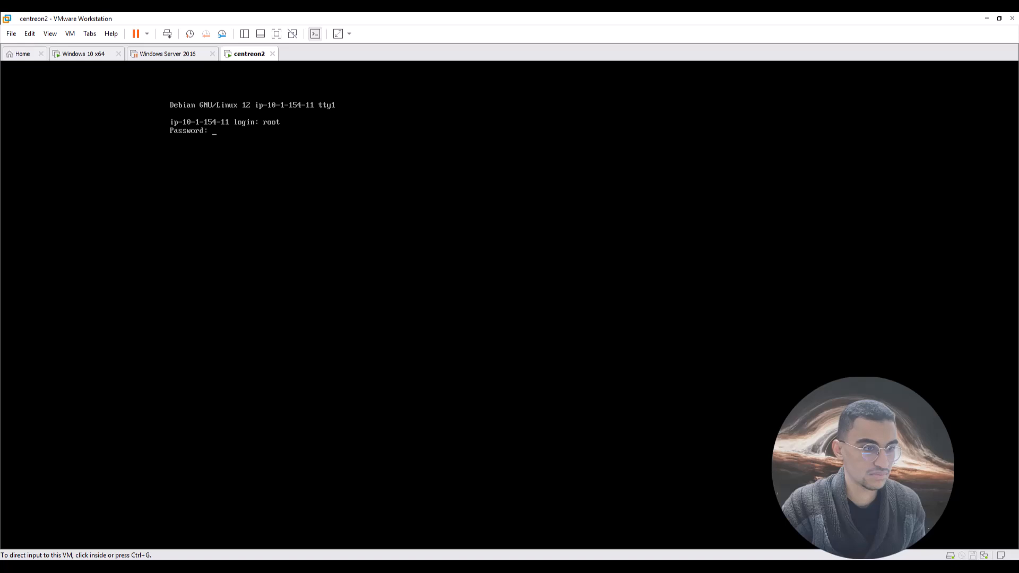
pyautogui.press('super')
pyautogui.write('bloc')
pyautogui.press('Return')
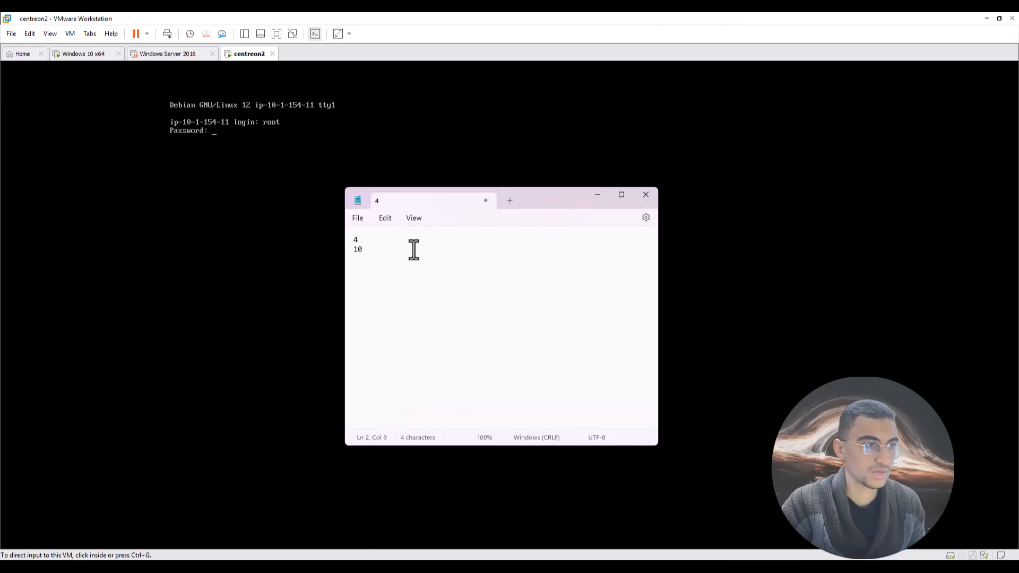
pyautogui.hotkey('ctrl', 'a')
pyautogui.write('root')
pyautogui.press('Return')
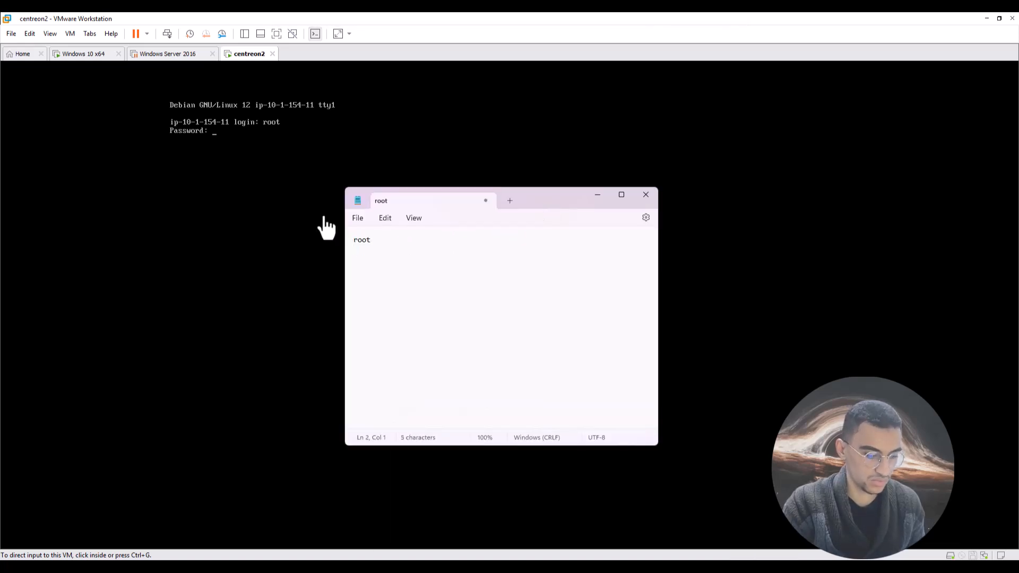
pyautogui.write('centreon')
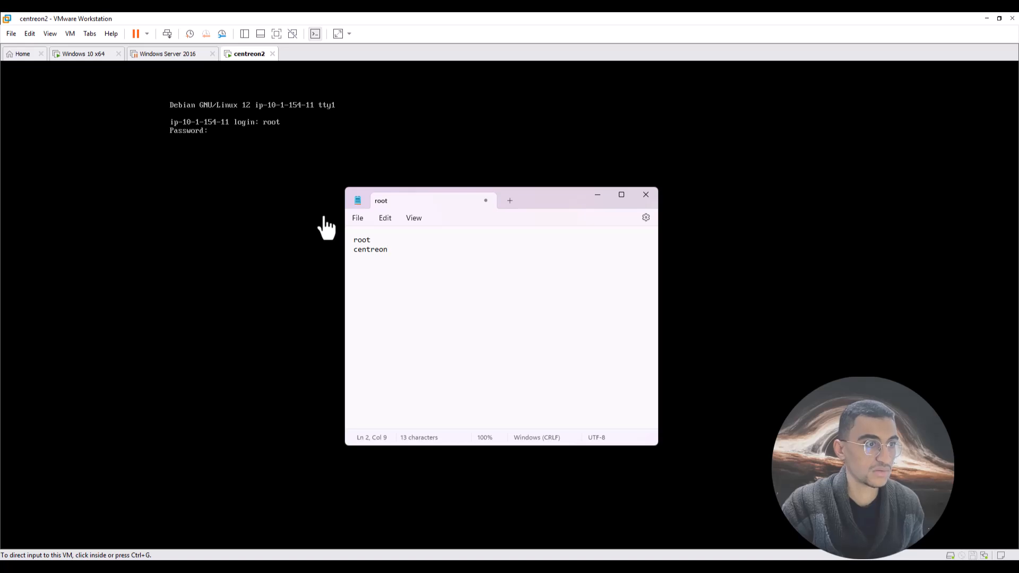
# Back in the console, enter the root password to log in.
pyautogui.scroll(15, 409, 291)
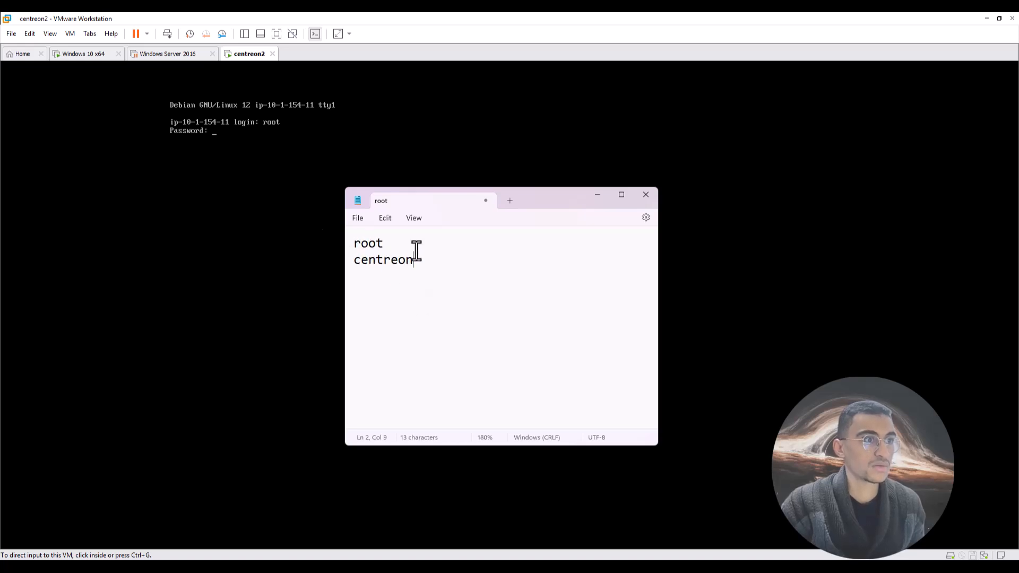
pyautogui.click(598, 196)
pyautogui.write('centreon')
pyautogui.press('Return')
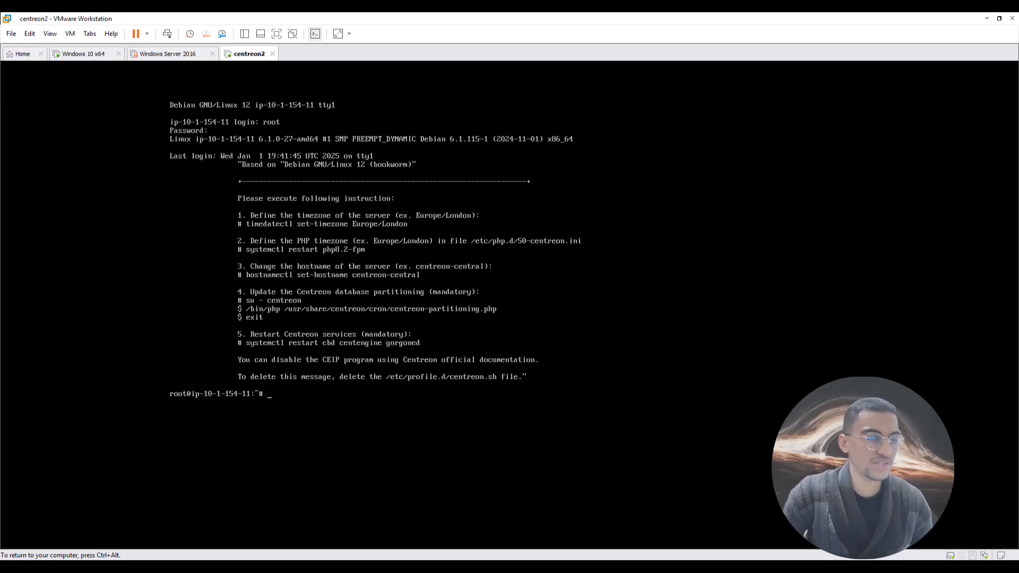
# Run hostname (returns ip-10-1-154-11), clear stray typing, and switch back to Notepad.
pyautogui.write('hostn')
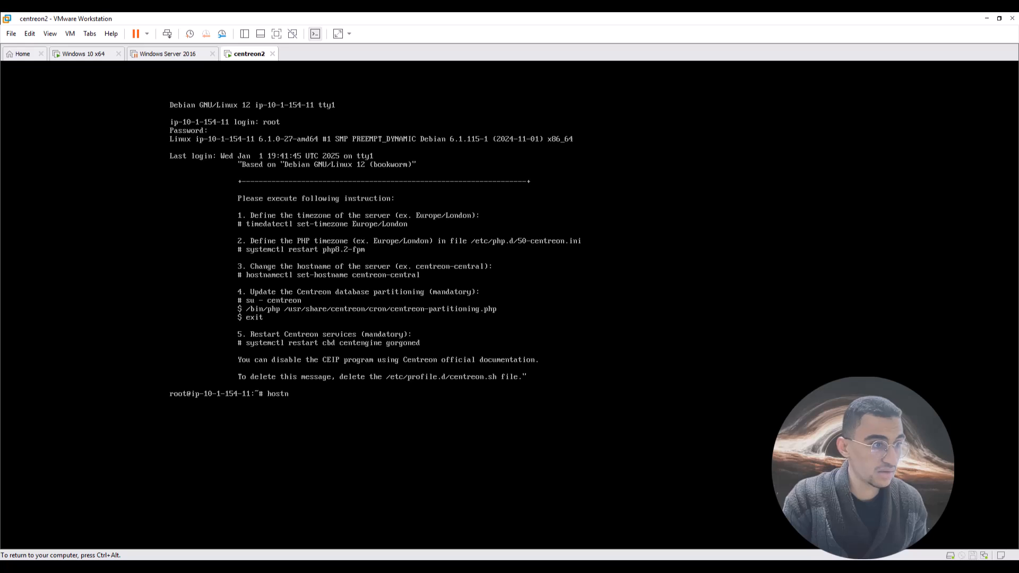
pyautogui.write('ame')
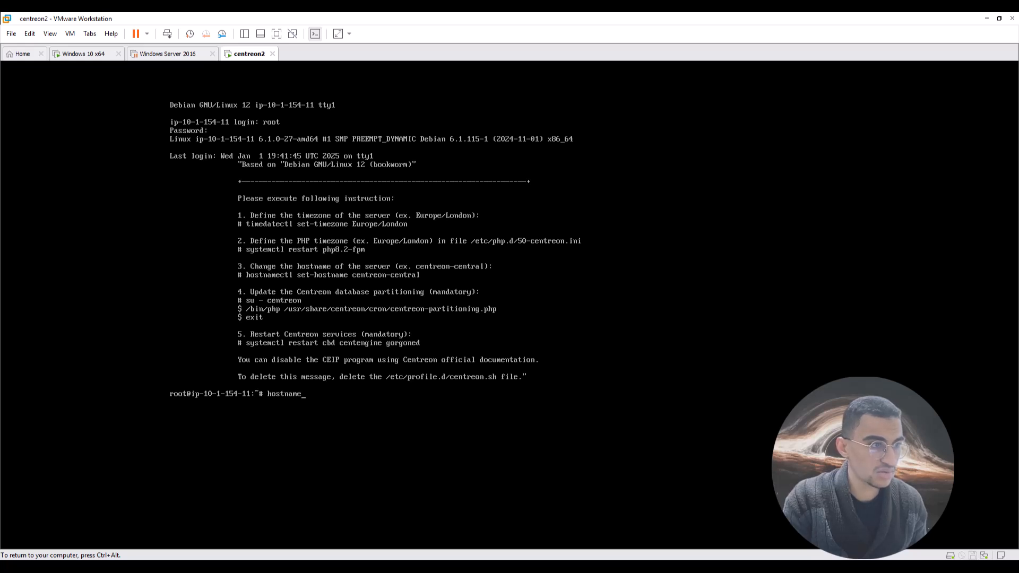
pyautogui.press('Return')
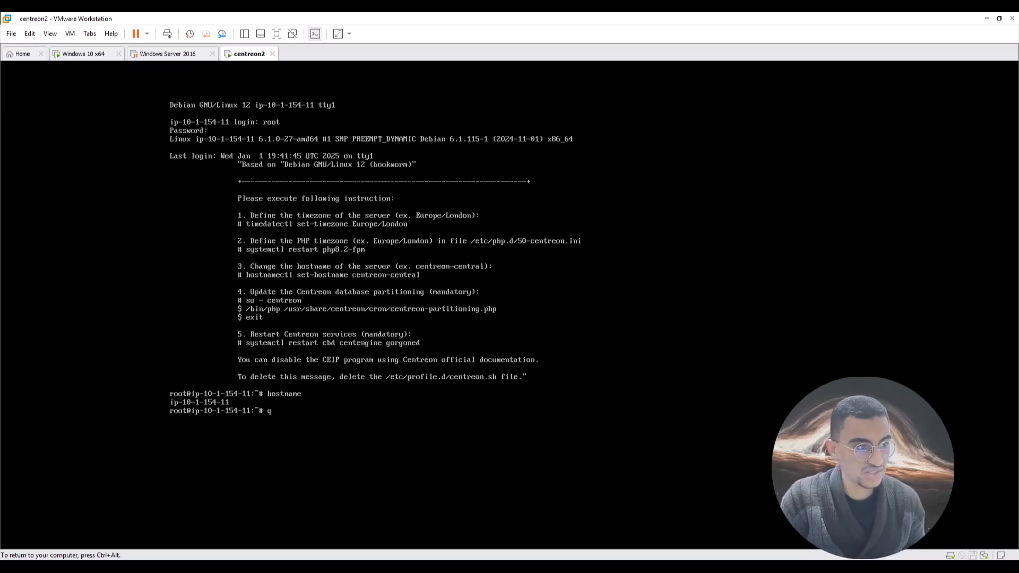
pyautogui.write('qqqq')
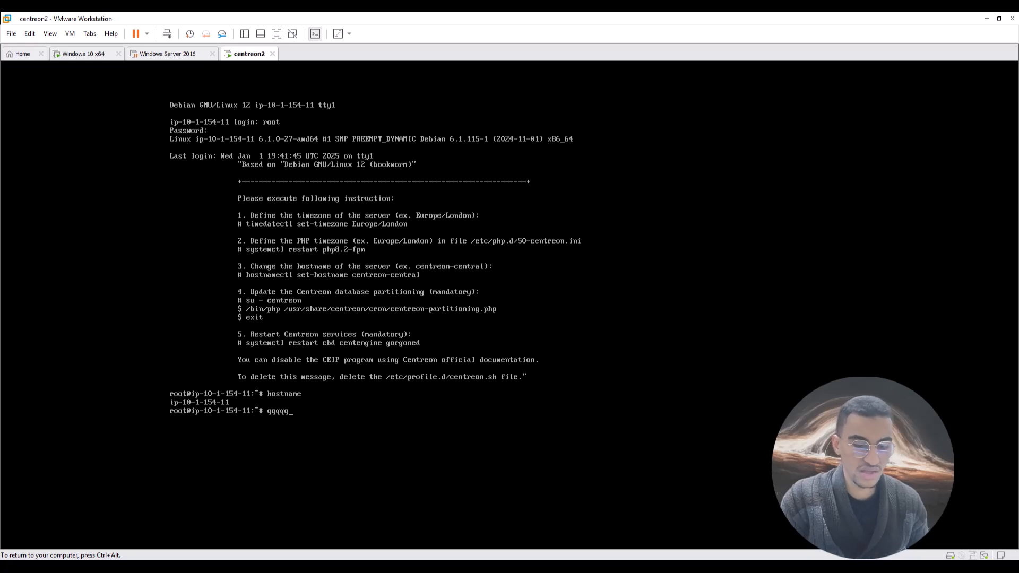
pyautogui.press('BackSpace')
pyautogui.press('BackSpace')
pyautogui.press('BackSpace')
pyautogui.press('BackSpace')
pyautogui.press('BackSpace')
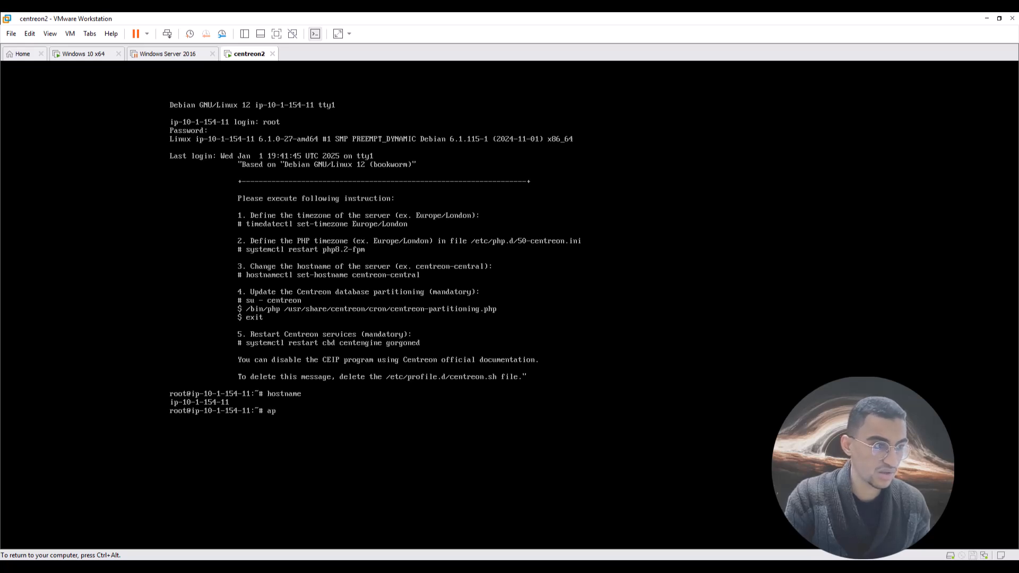
pyautogui.press('BackSpace')
pyautogui.write('t')
pyautogui.write('6ge')
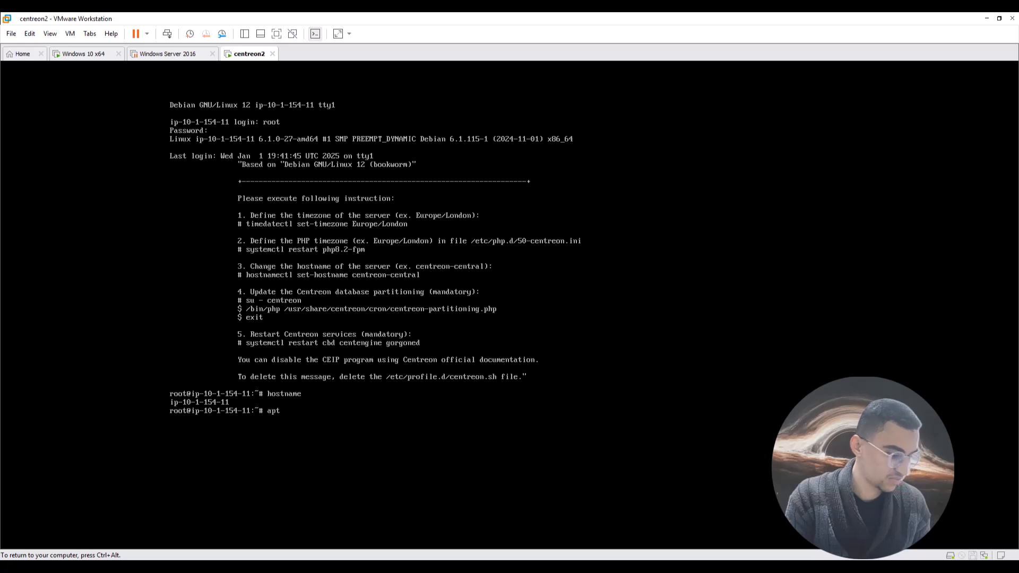
pyautogui.press('BackSpace')
pyautogui.press('BackSpace')
pyautogui.press('BackSpace')
pyautogui.press('BackSpace')
pyautogui.press('BackSpace')
pyautogui.press('BackSpace')
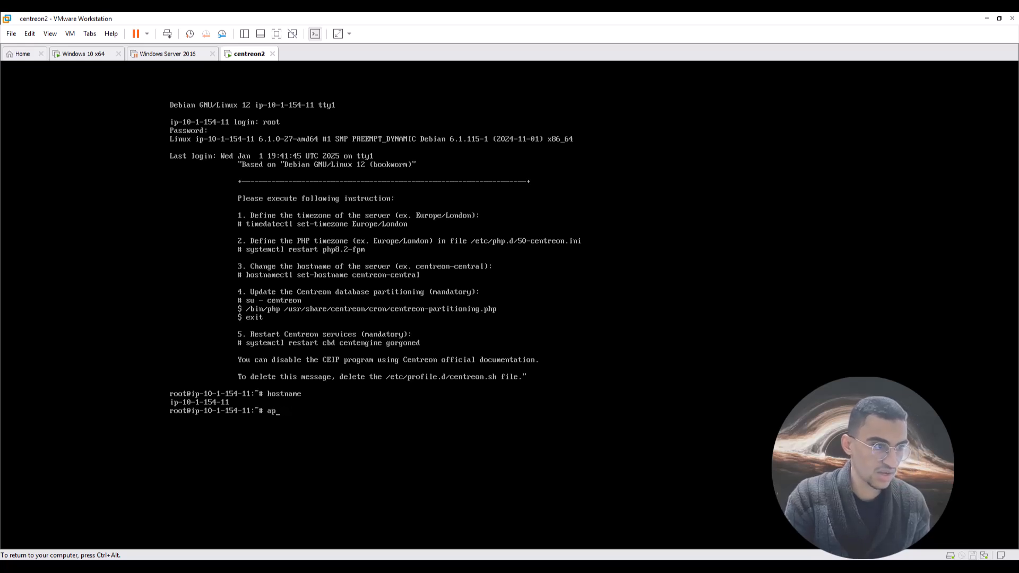
pyautogui.hotkey('ctrl', 'alt')
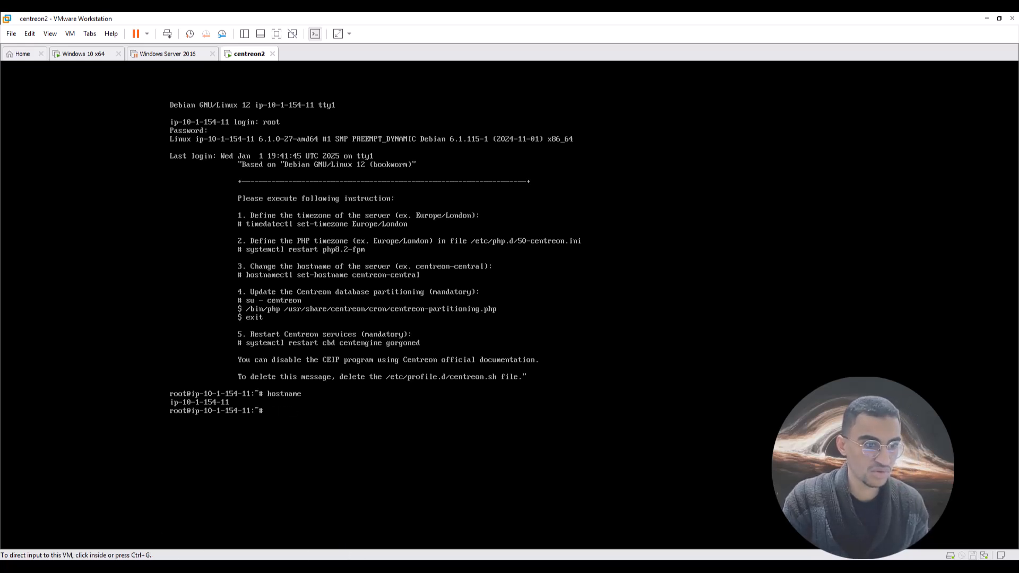
pyautogui.hotkey('alt', 'Tab')
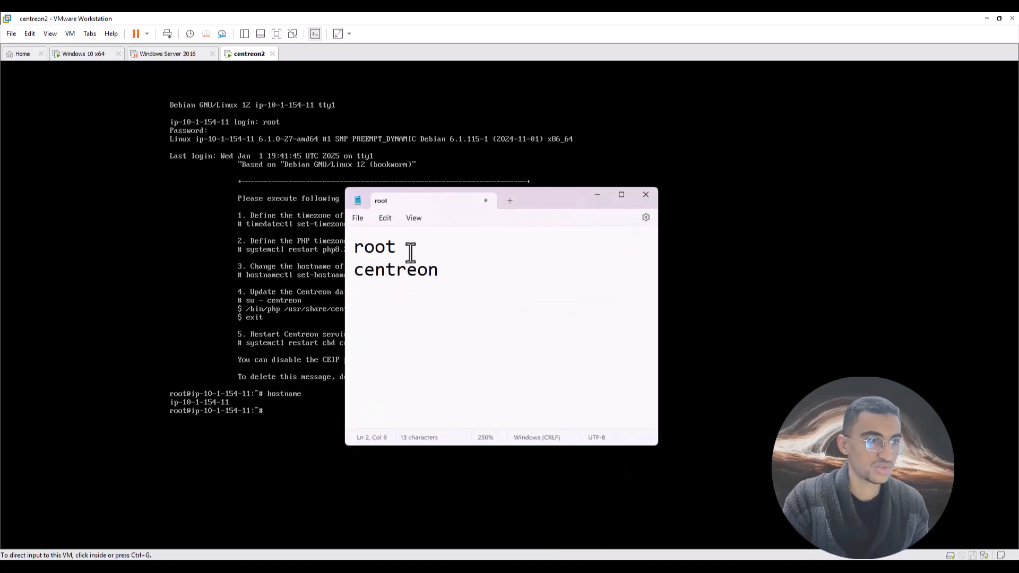
# Add a ============ separator and the line 'apt-get install console-data' to the notes, selecting it.
pyautogui.hotkey('ctrl', 'a')
pyautogui.click(509, 286)
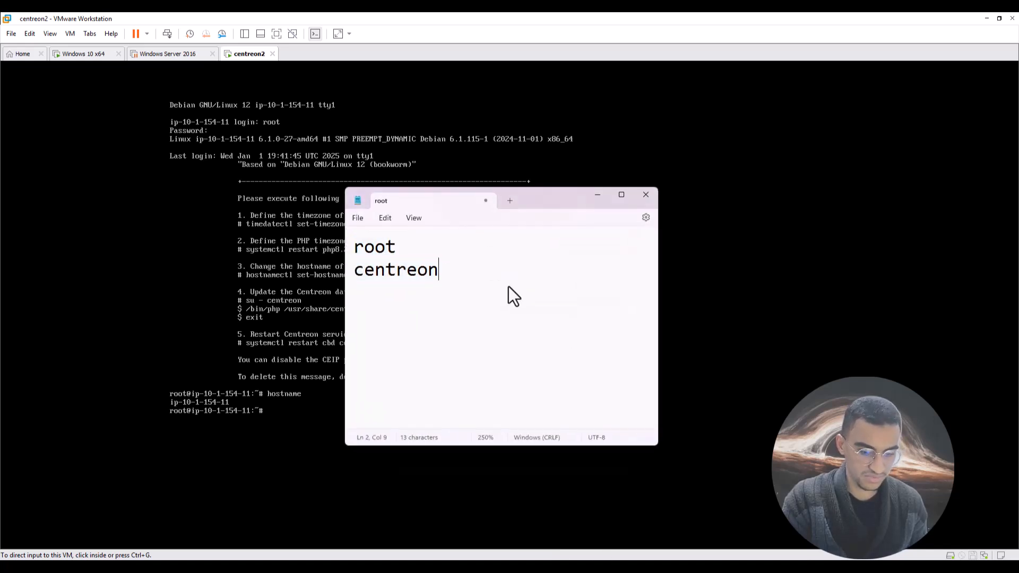
pyautogui.press('Return')
pyautogui.write('============')
pyautogui.press('Return')
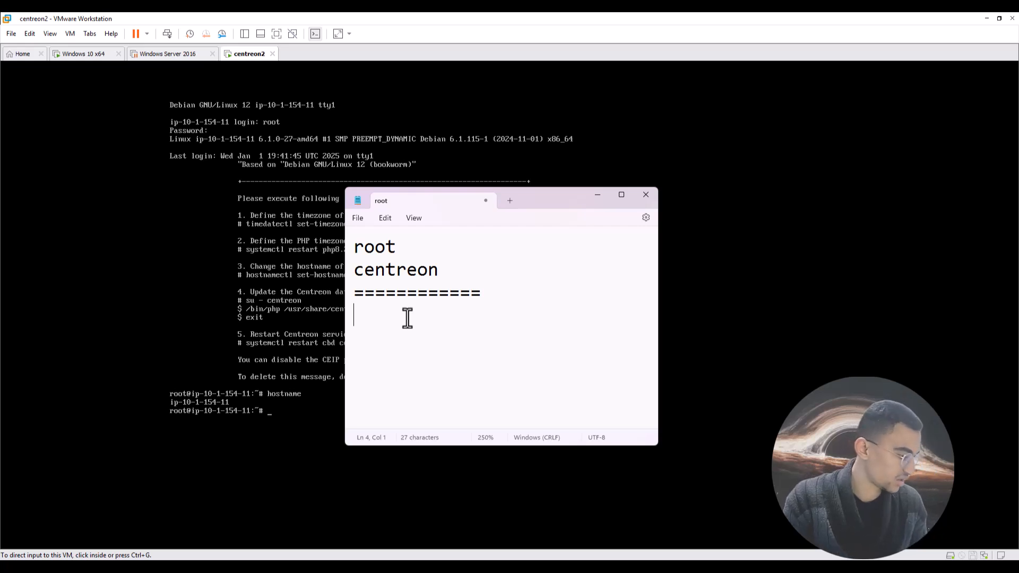
pyautogui.write('apt')
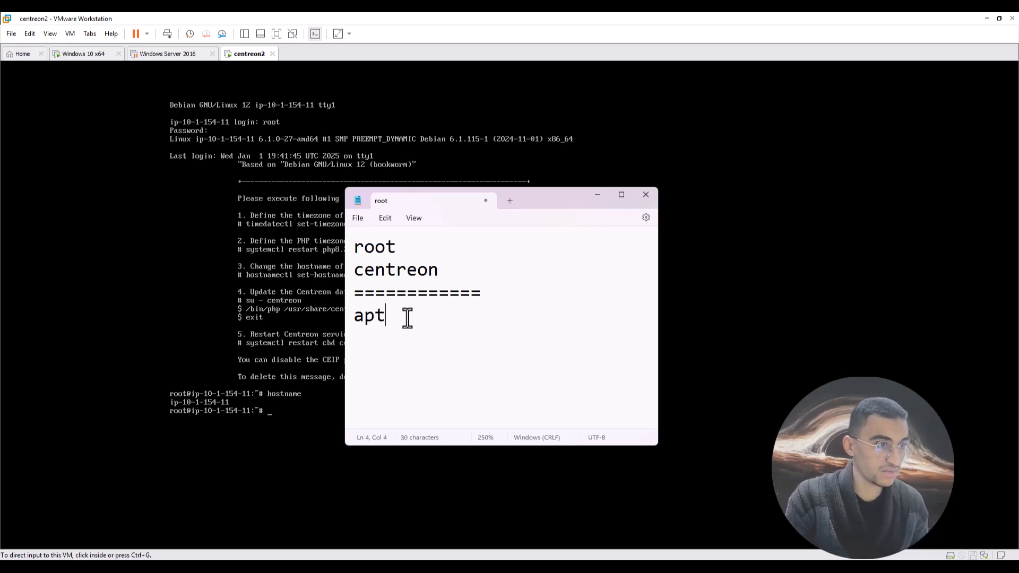
pyautogui.write('-g')
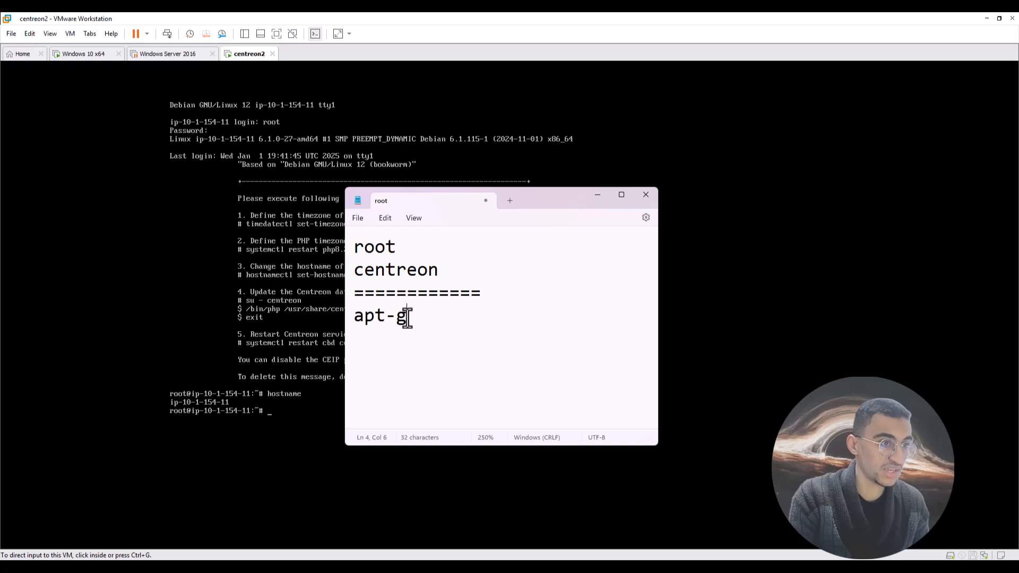
pyautogui.write('et in')
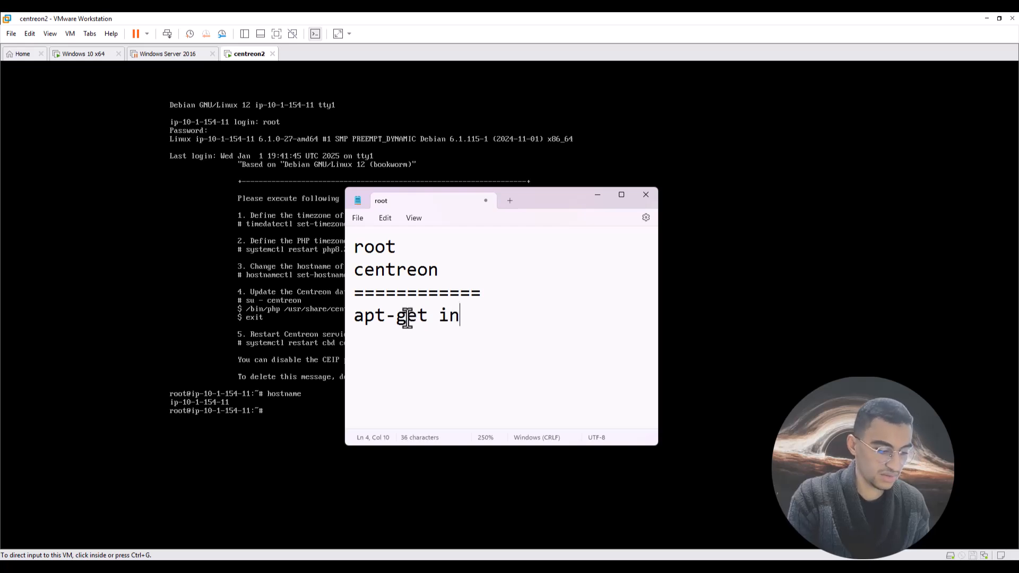
pyautogui.write('stall ')
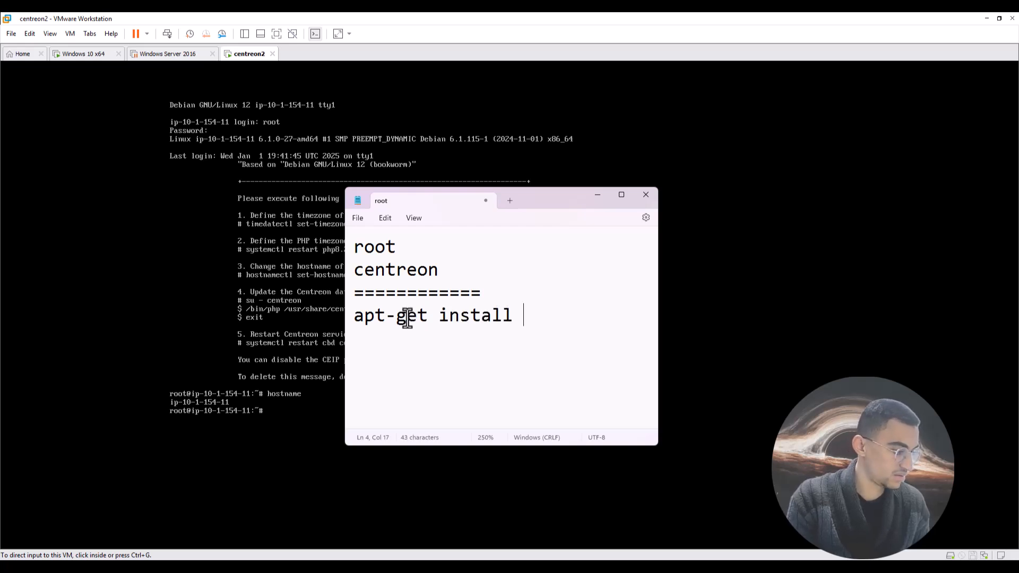
pyautogui.write('console-data')
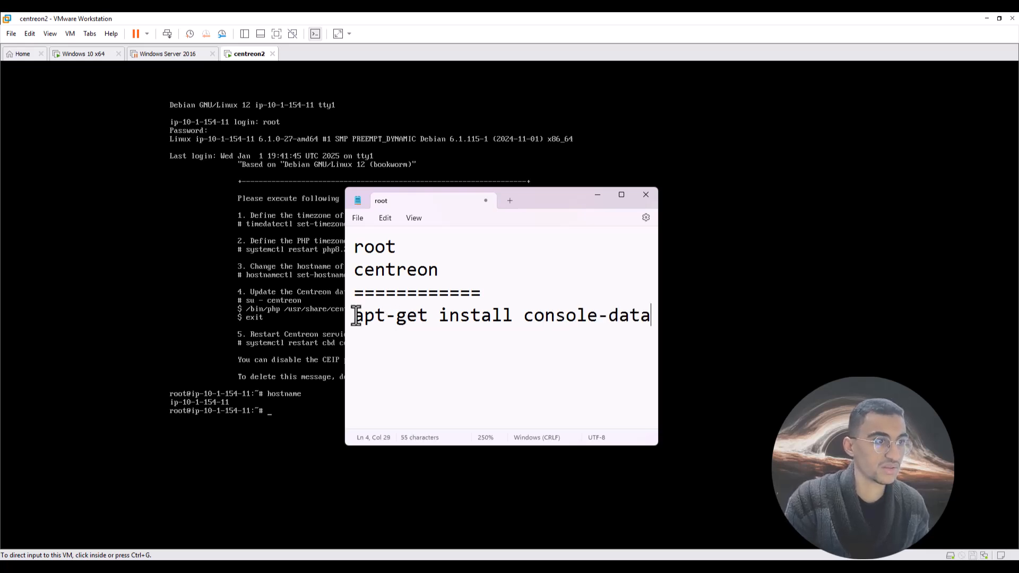
pyautogui.moveTo(355, 314); pyautogui.dragTo(727, 325)
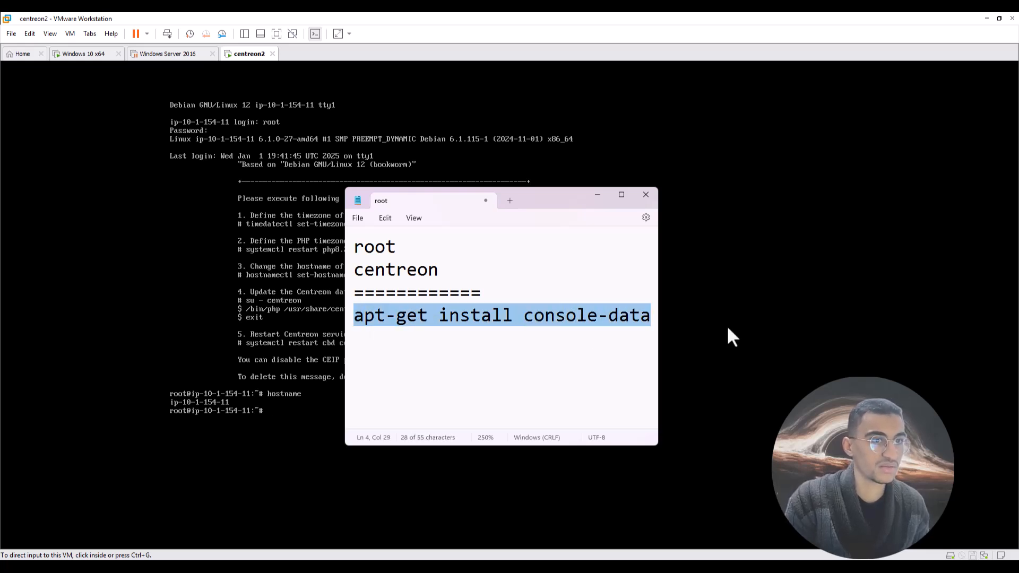
pyautogui.click(226, 427)
pyautogui.hotkey('alt', 'Tab')
pyautogui.hotkey('alt', 'Tab')
pyautogui.hotkey('alt', 'Tab')
pyautogui.hotkey('alt', 'Tab')
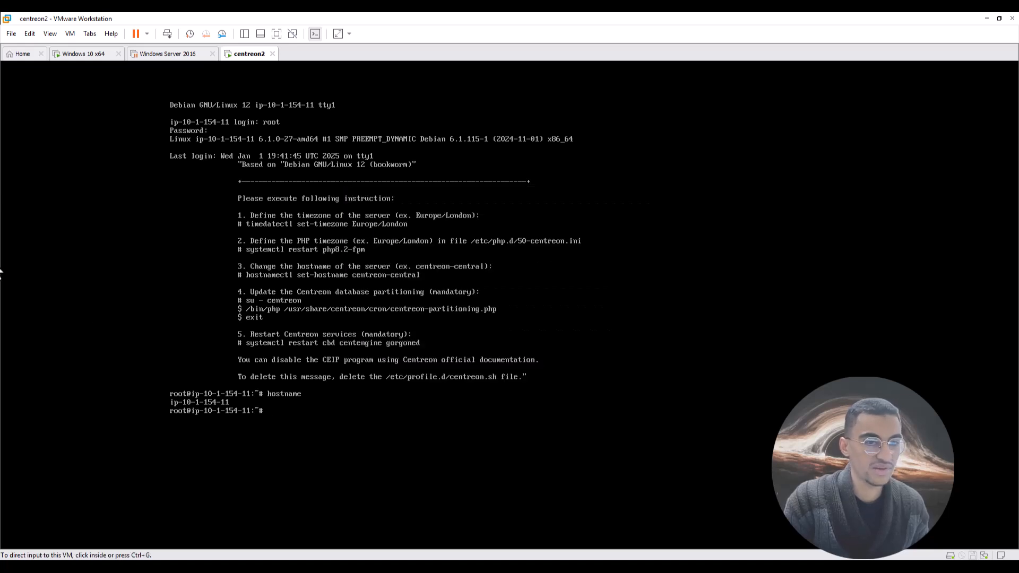
# Copy the apt-get install console-data command from the Notepad notes.
pyautogui.press('Escape')
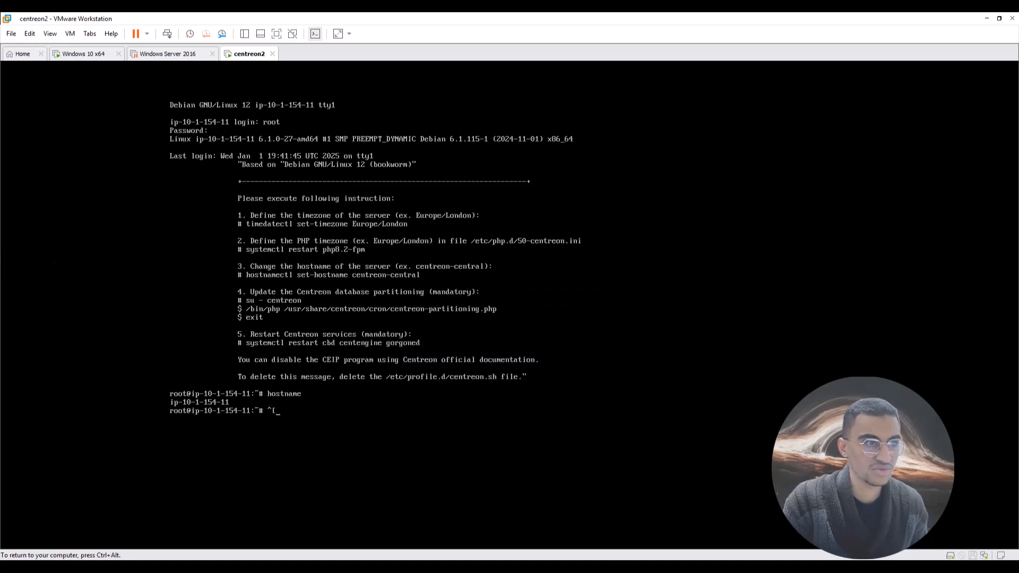
pyautogui.hotkey('ctrl', 'alt')
pyautogui.hotkey('alt', 'Tab')
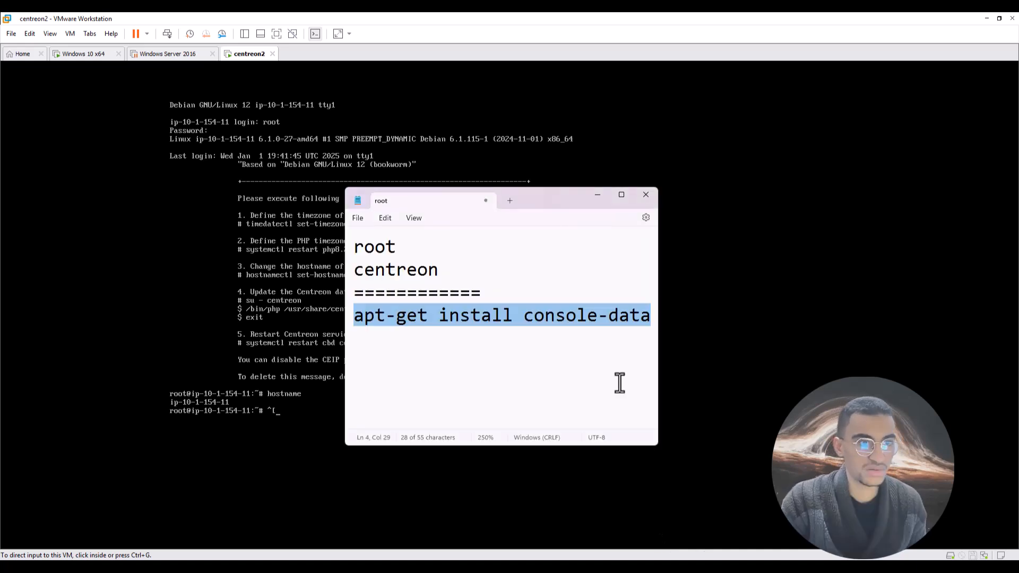
pyautogui.rightClick(585, 318)
pyautogui.click(622, 372)
# Run apt-get install console-data at the centreon2 root prompt.
pyautogui.click(315, 367)
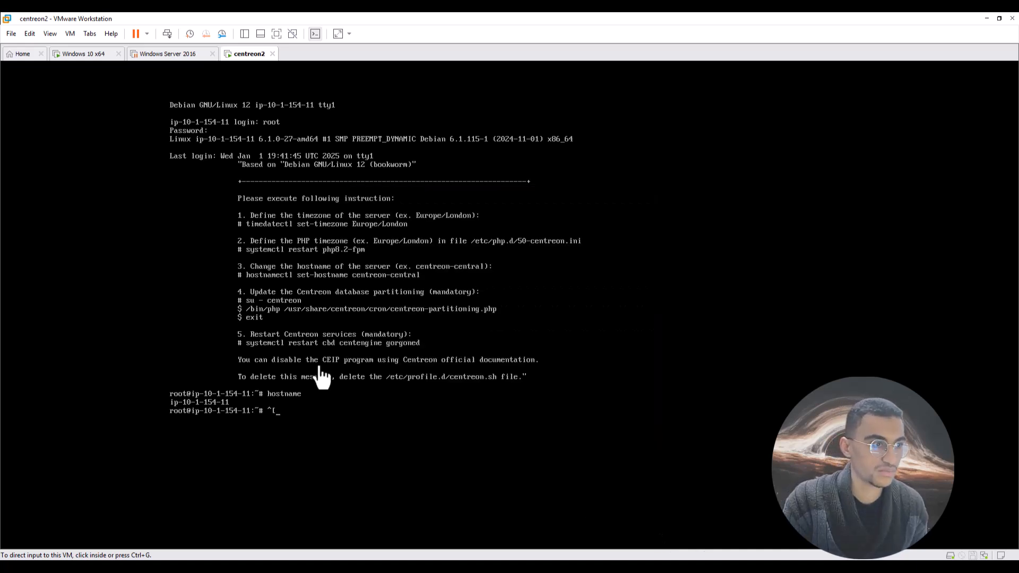
pyautogui.press('BackSpace')
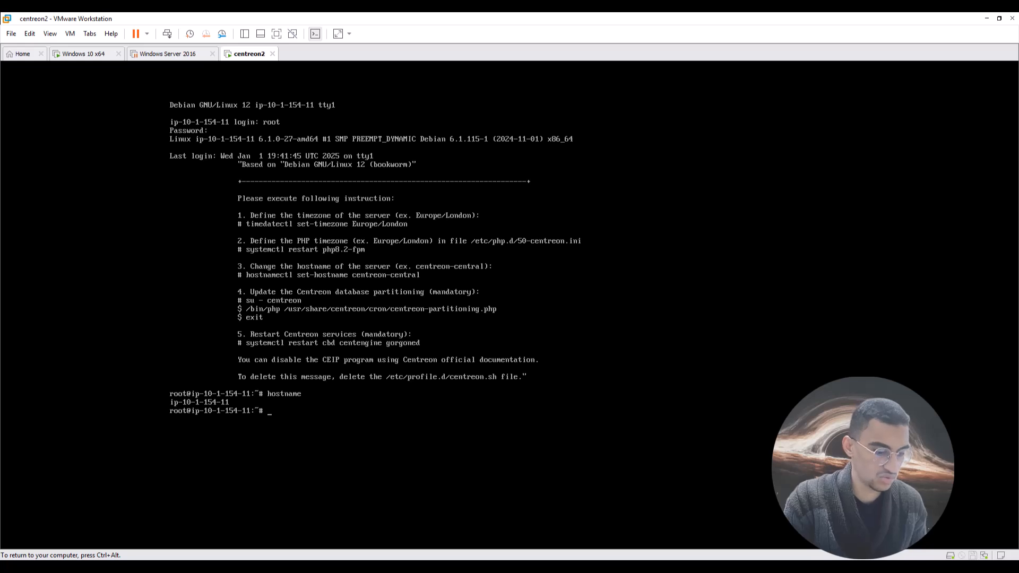
pyautogui.write('apt')
pyautogui.press('BackSpace')
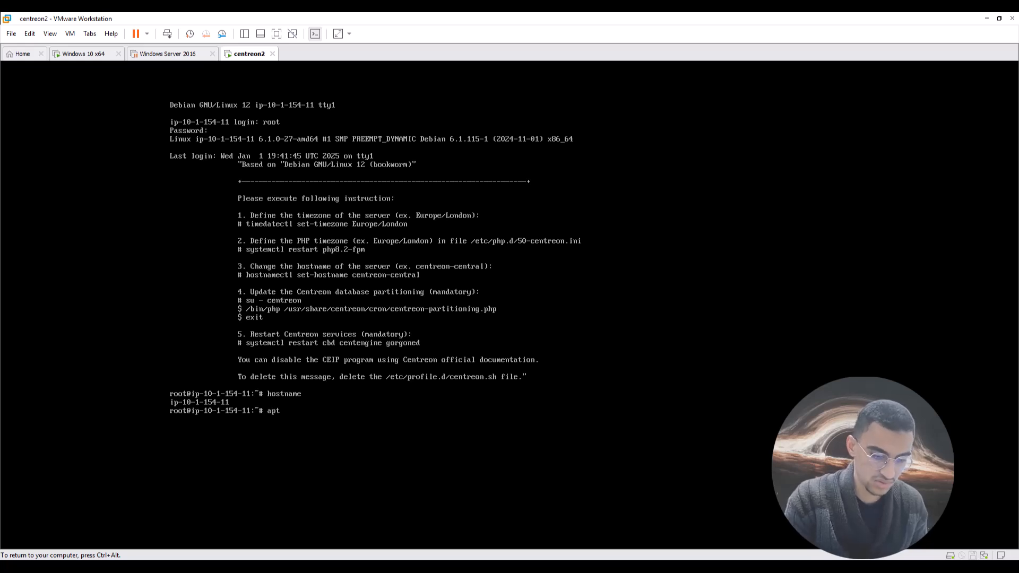
pyautogui.write('-get')
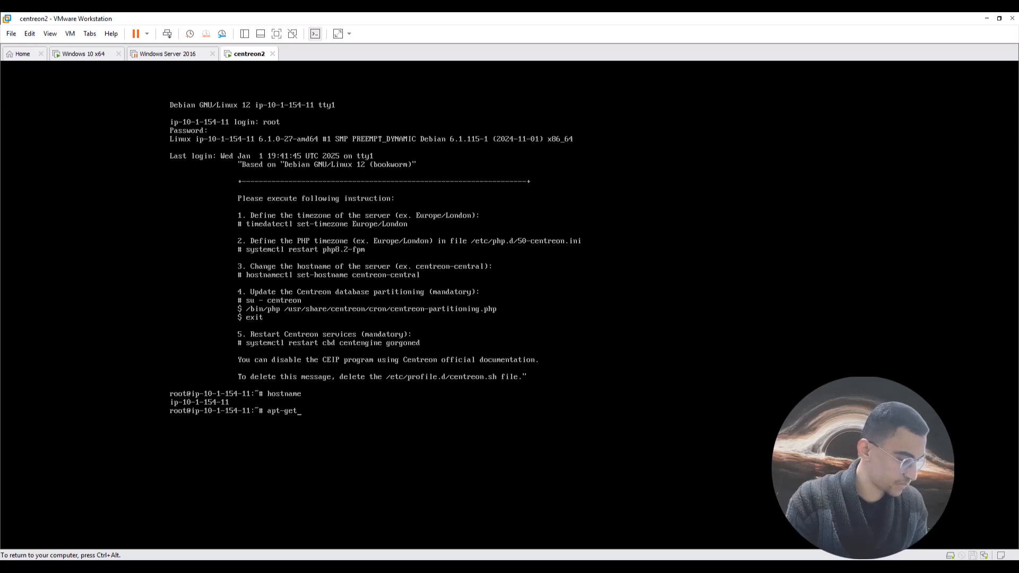
pyautogui.write(' install co')
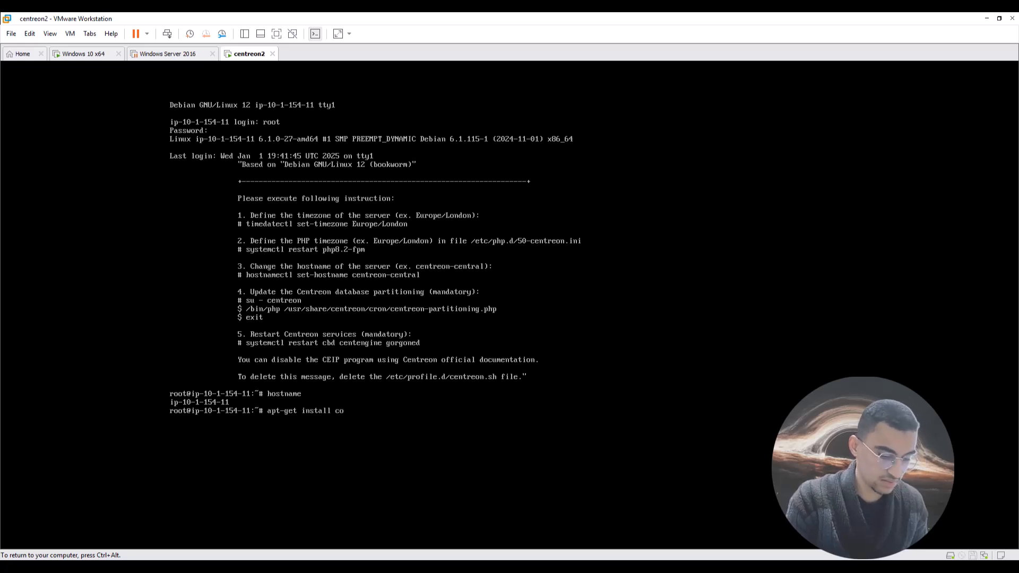
pyautogui.write('nsole')
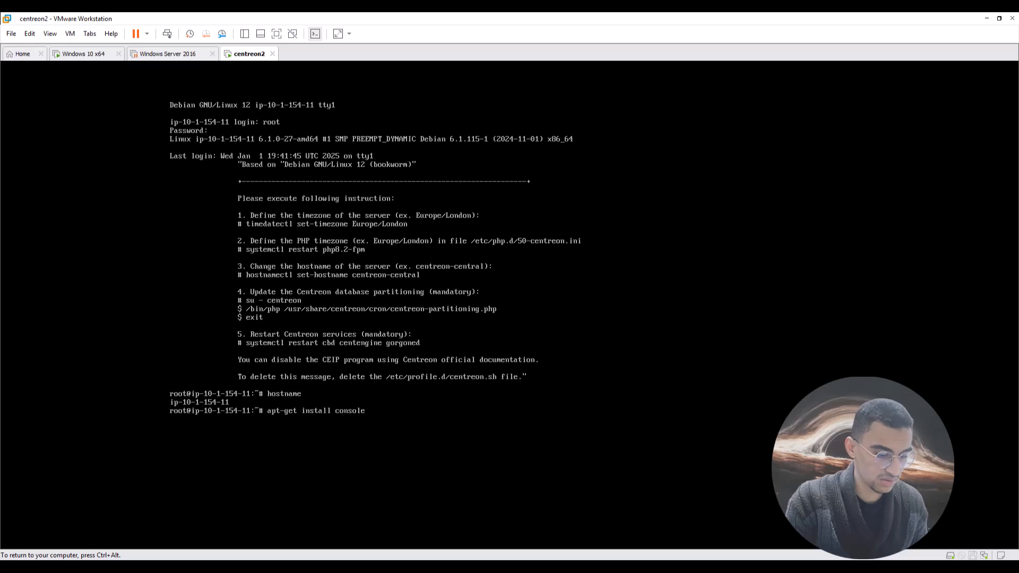
pyautogui.write('6d')
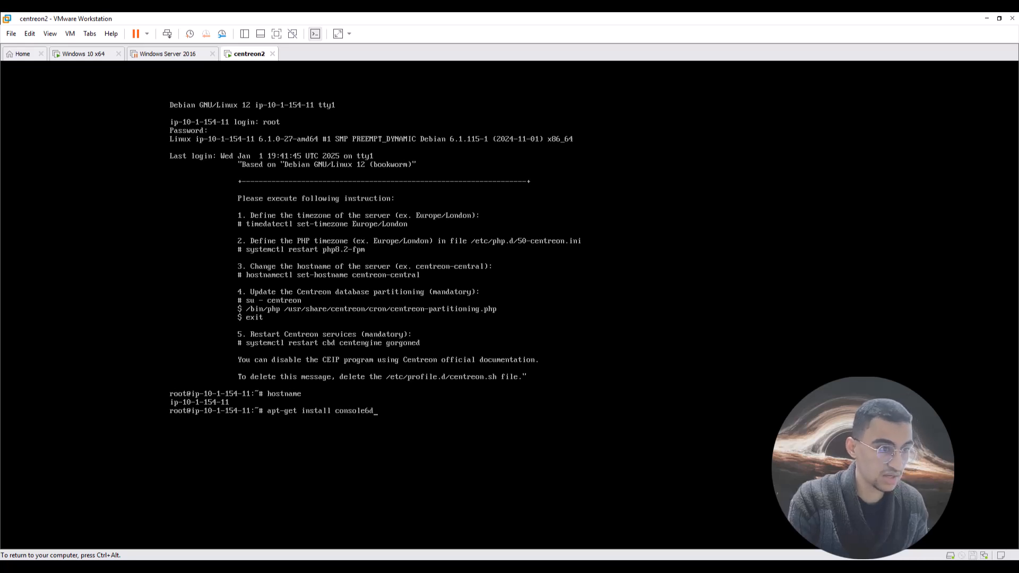
pyautogui.press('BackSpace')
pyautogui.press('BackSpace')
pyautogui.write('-d')
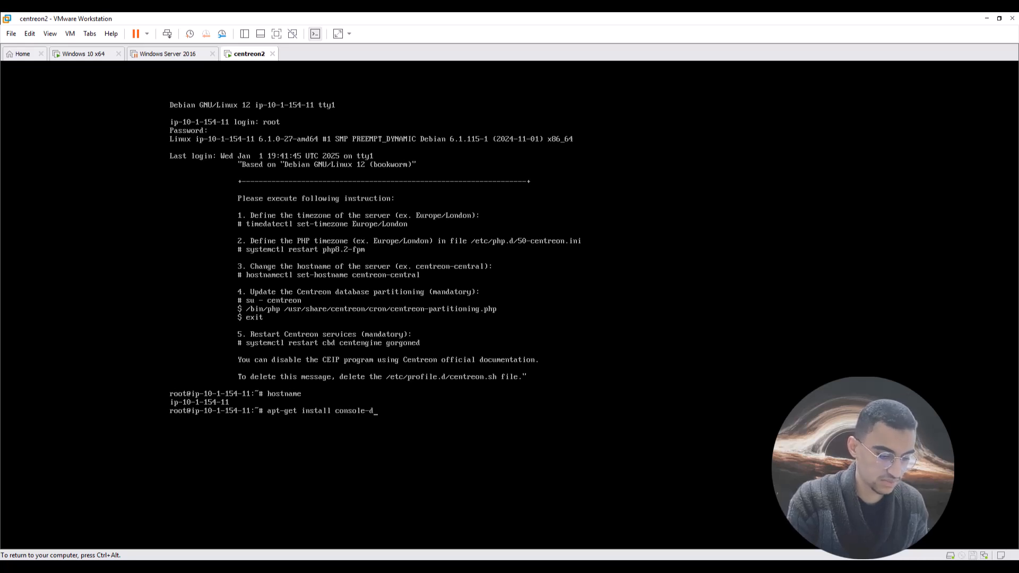
pyautogui.write('tata')
pyautogui.press('Return')
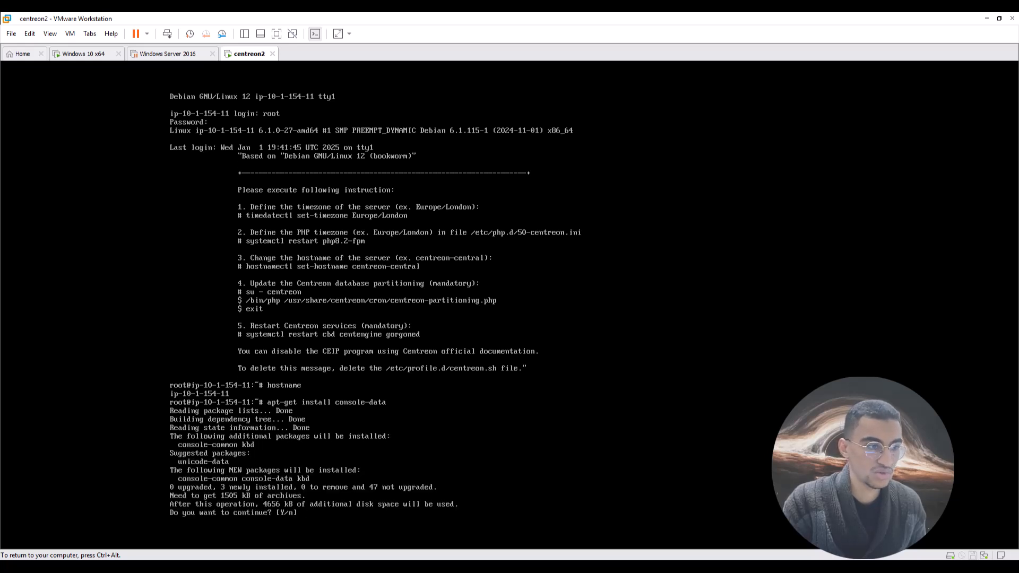
# Answer Y to download and install the console-data packages.
pyautogui.write('Y')
pyautogui.press('Return')
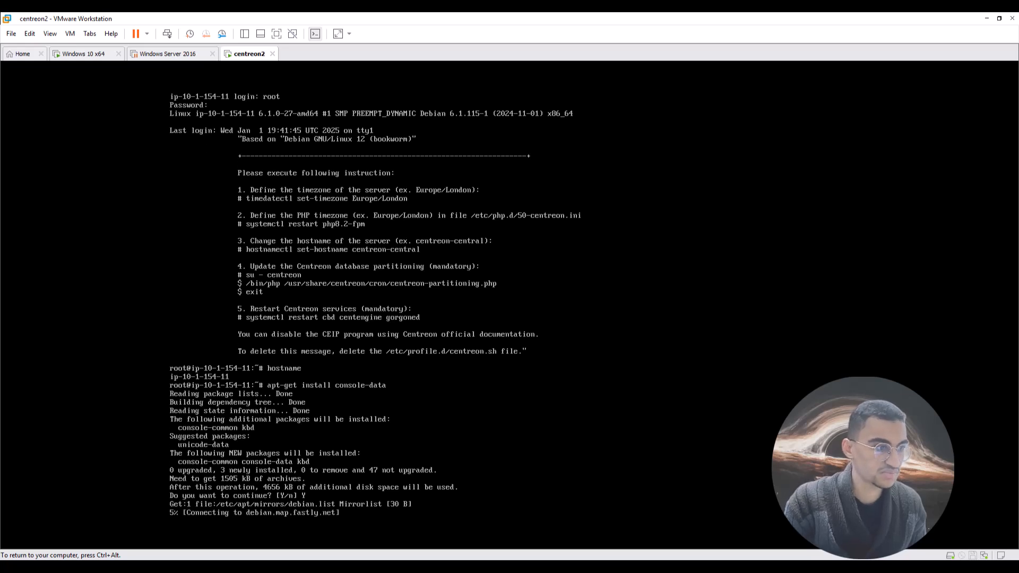
pyautogui.hotkey('ctrl', 'alt')
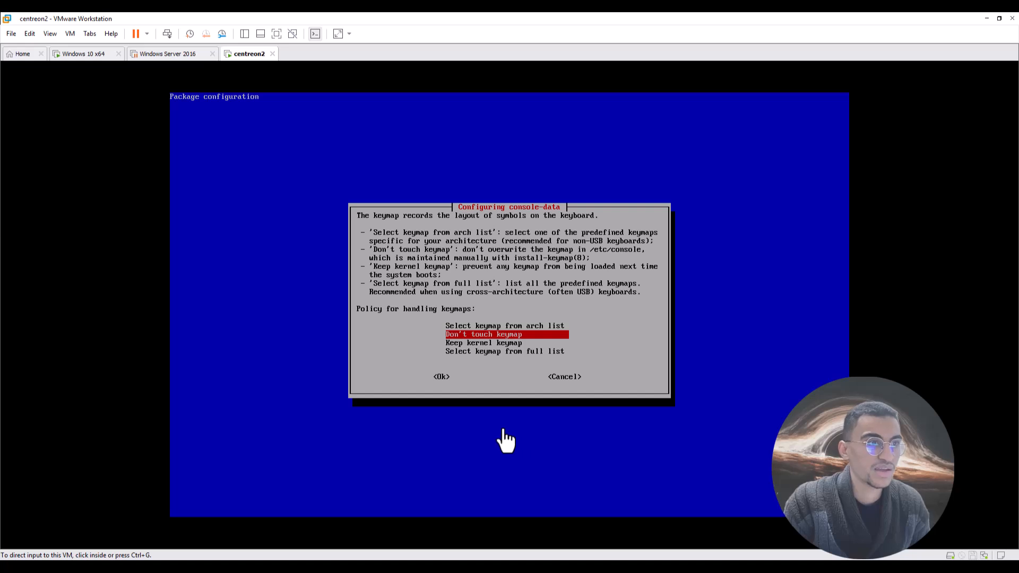
pyautogui.click(70, 34)
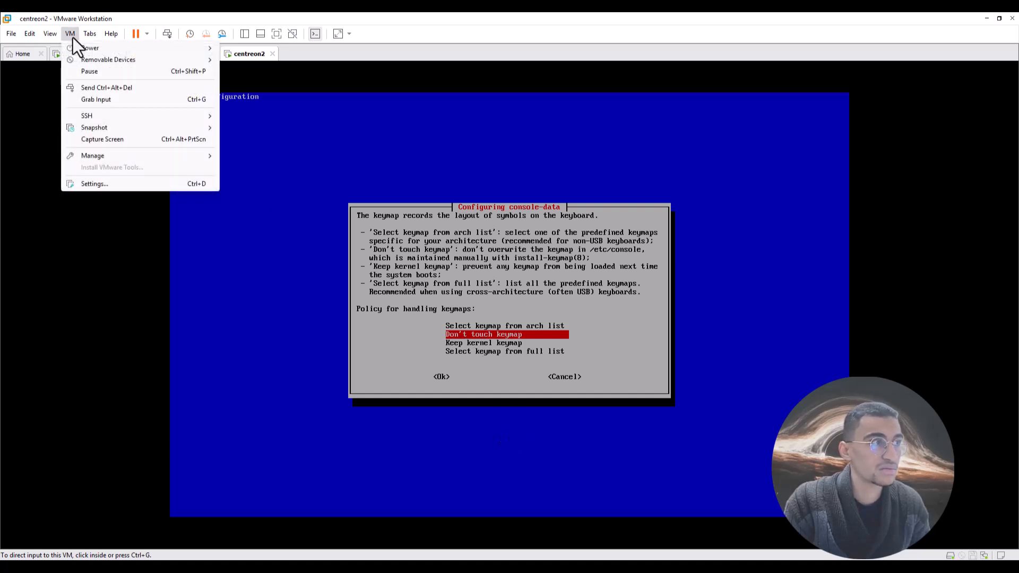
pyautogui.click(95, 183)
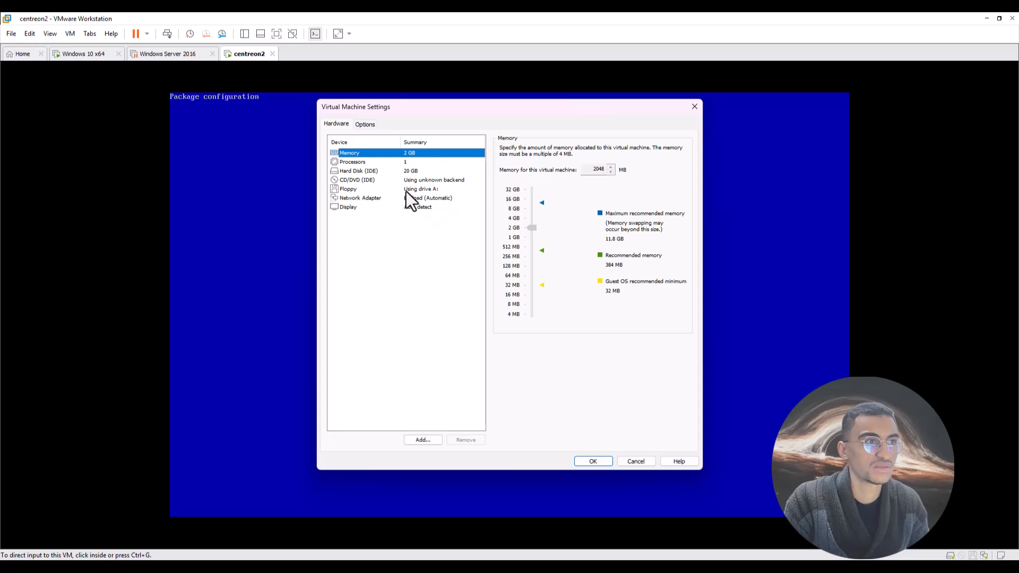
pyautogui.click(410, 198)
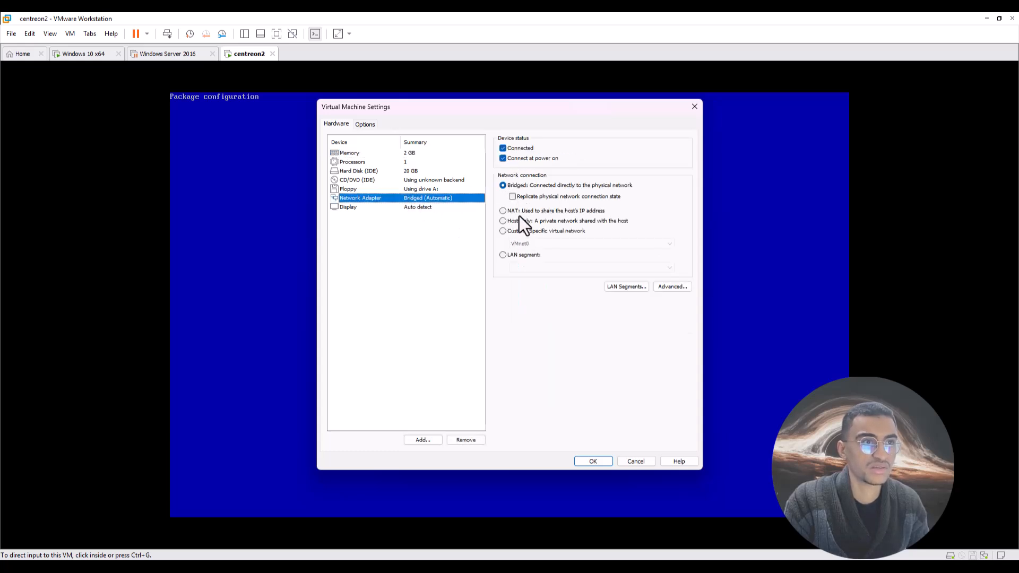
pyautogui.moveTo(506, 109); pyautogui.dragTo(398, 110)
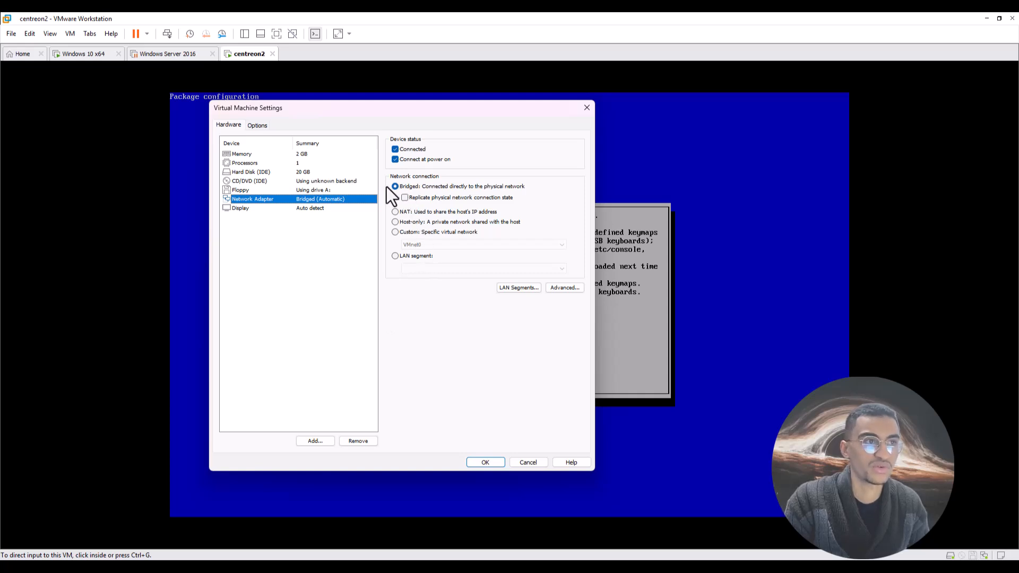
pyautogui.click(530, 462)
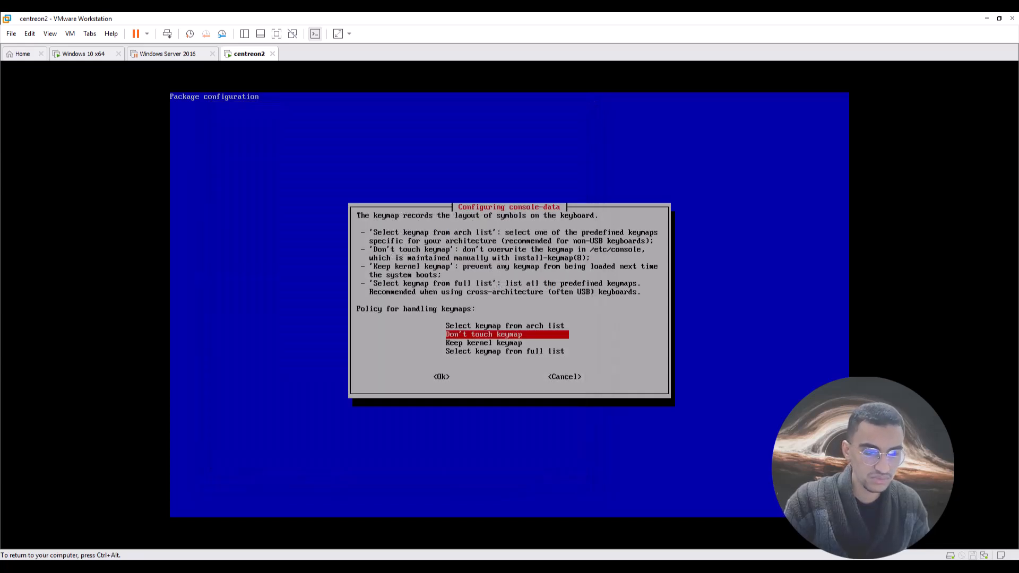
# Choose keymap from arch list, the azerty family and French layout, then clear stray prompt characters.
pyautogui.press('Up')
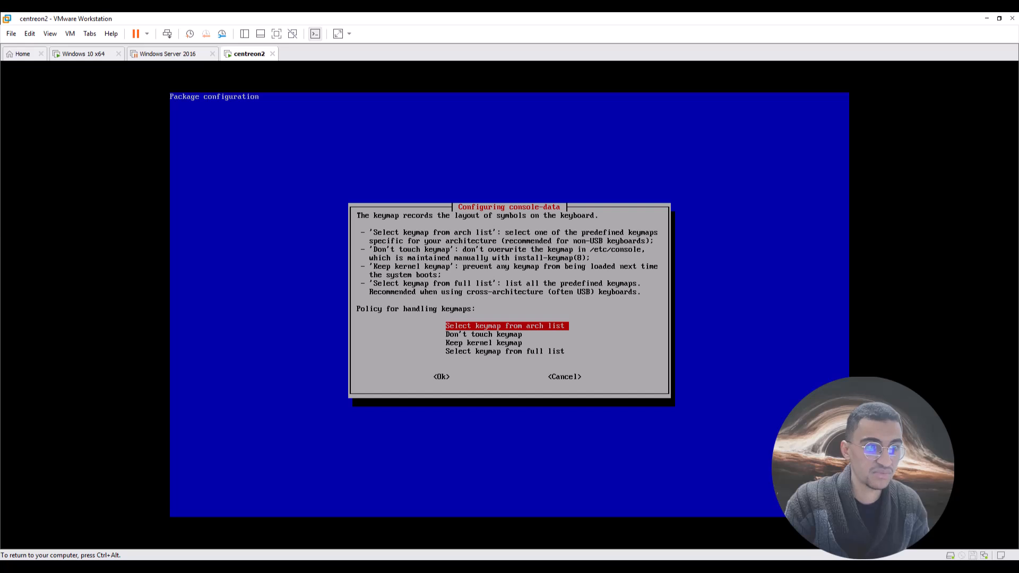
pyautogui.press('Return')
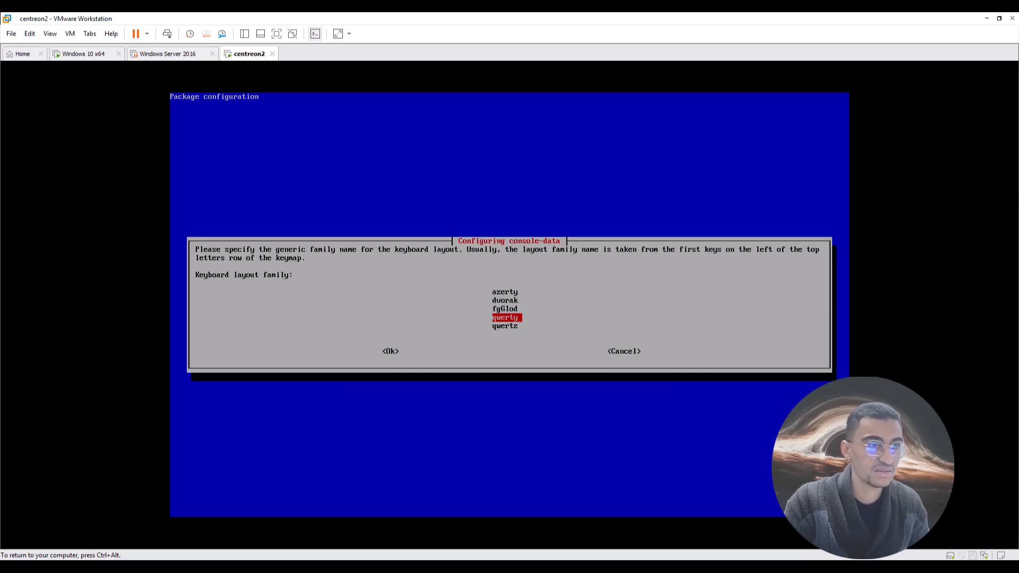
pyautogui.press('Up')
pyautogui.press('Up')
pyautogui.press('Up')
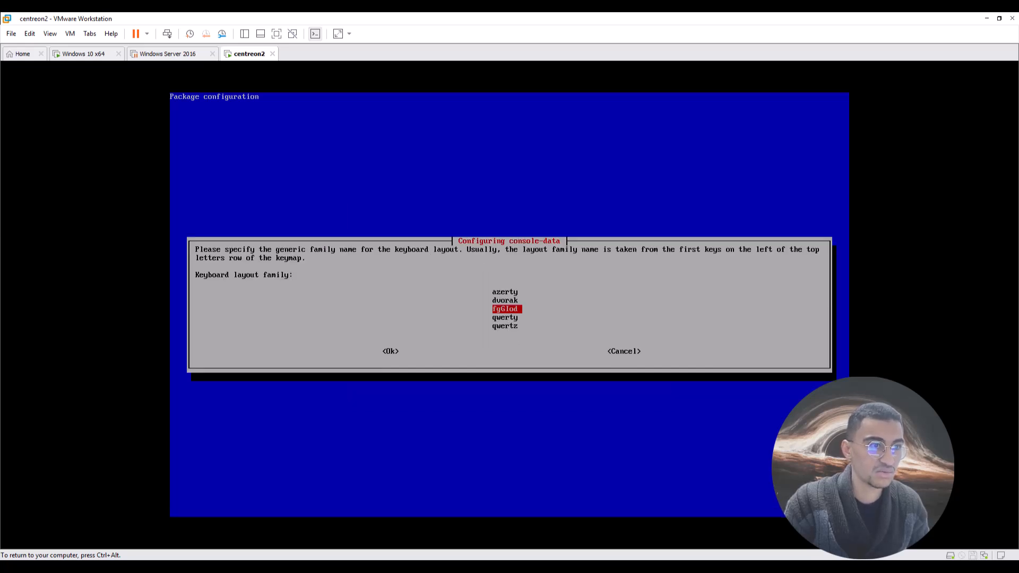
pyautogui.press('Return')
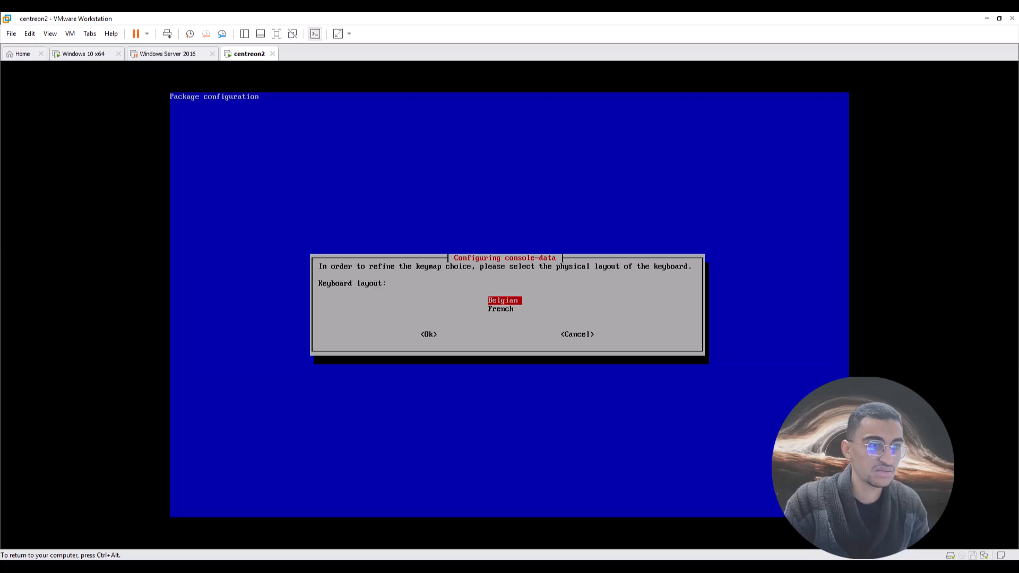
pyautogui.press('Down')
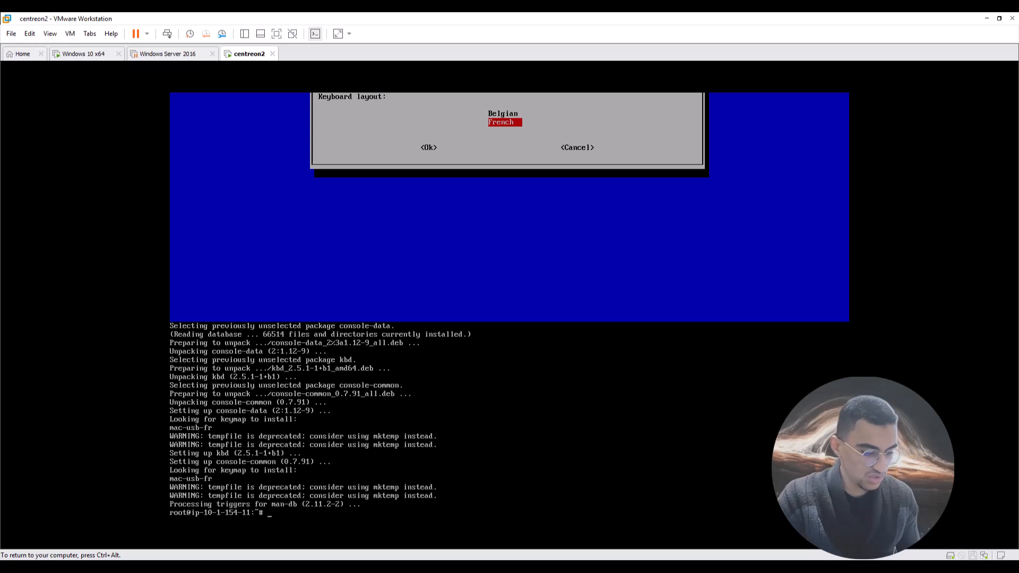
pyautogui.press('BackSpace')
pyautogui.press('BackSpace')
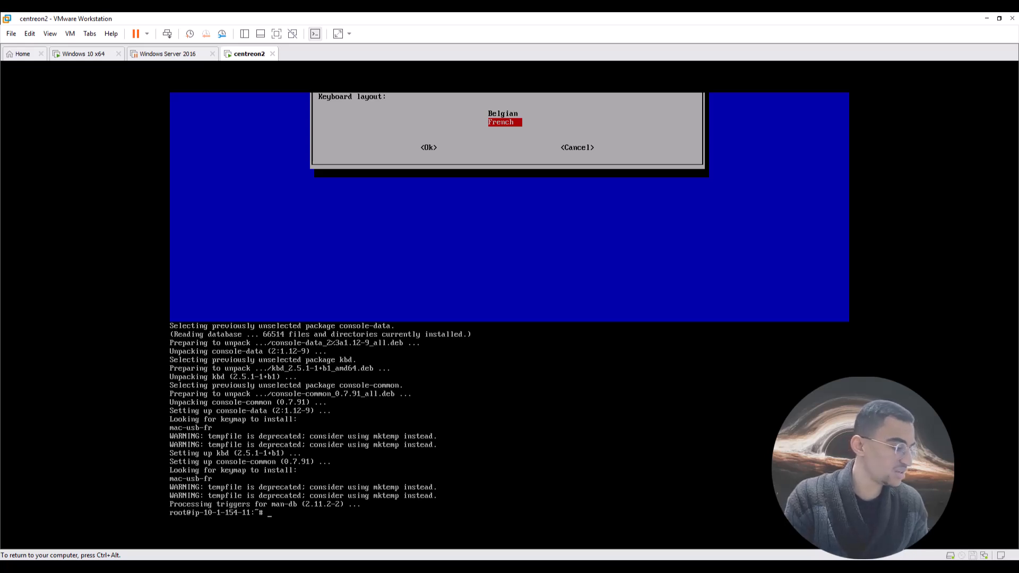
# Try loading the French keymap with 'load keys fr'; the shell answers command not found.
pyautogui.write('lo')
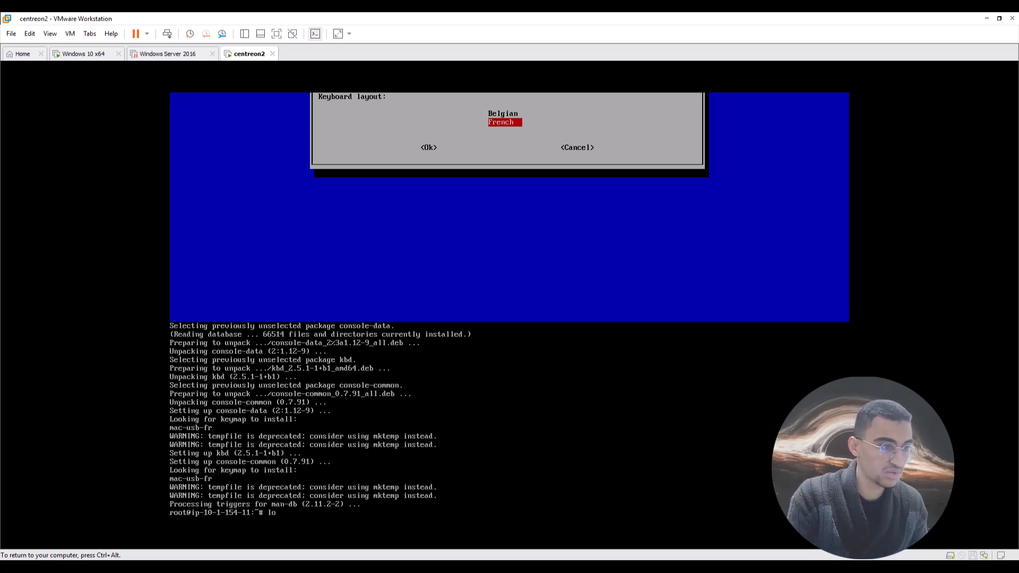
pyautogui.write('ad')
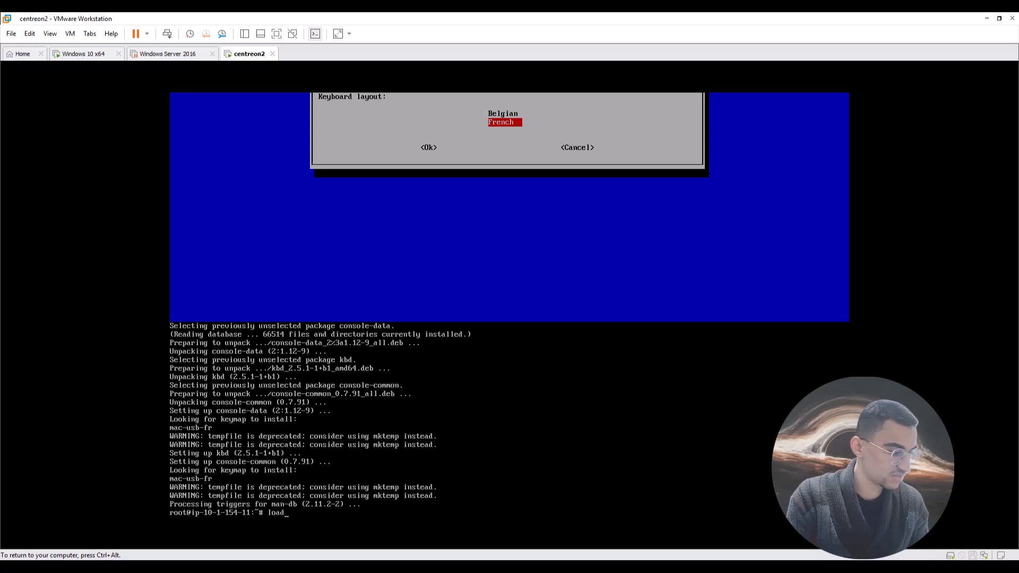
pyautogui.write(' keys fr')
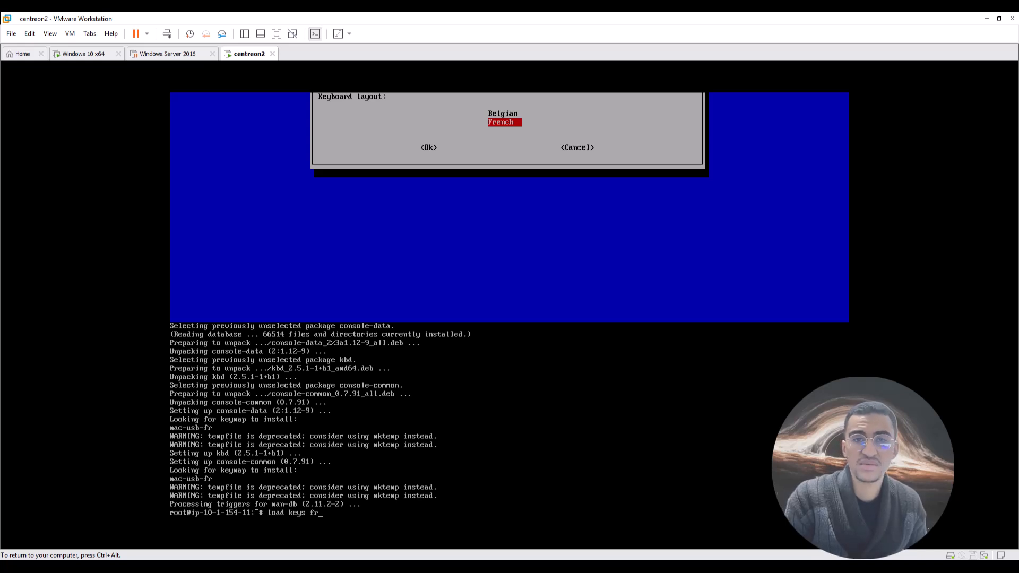
pyautogui.press('Return')
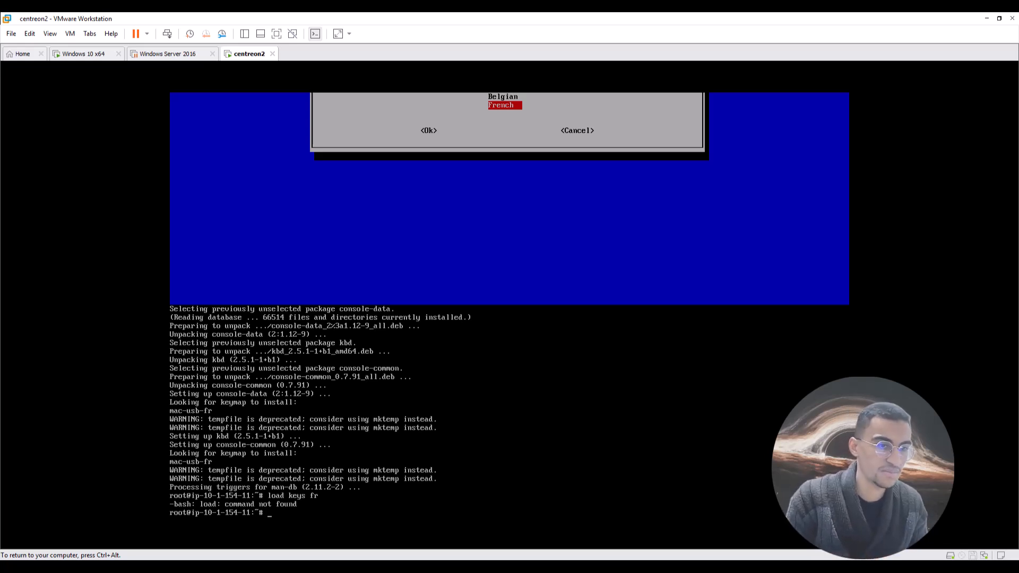
pyautogui.hotkey('ctrl', 'alt')
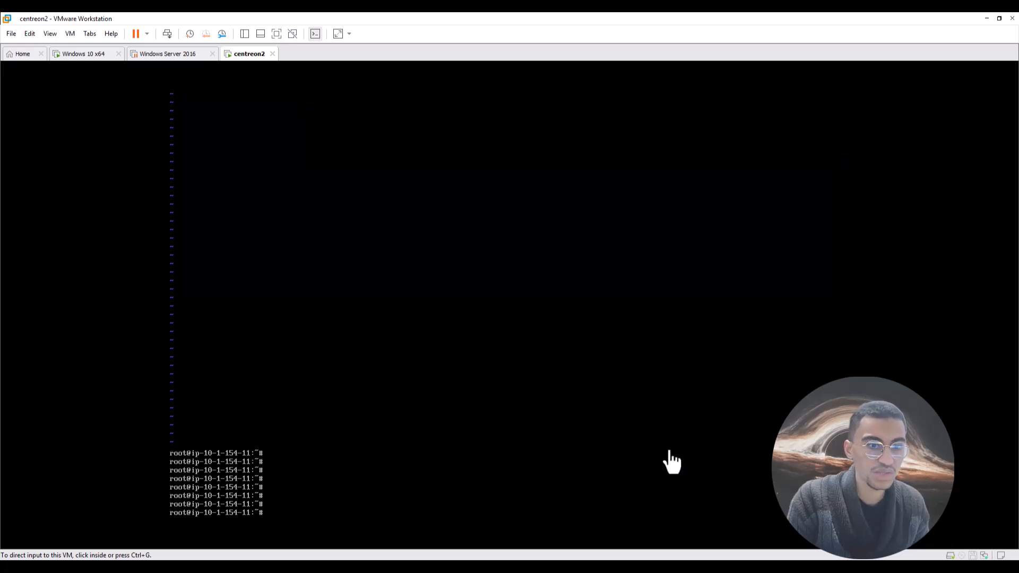
# Confirm the hostname is ip-10-1-154-11, then start typing 'vim /etc/hostname'.
pyautogui.click(281, 515)
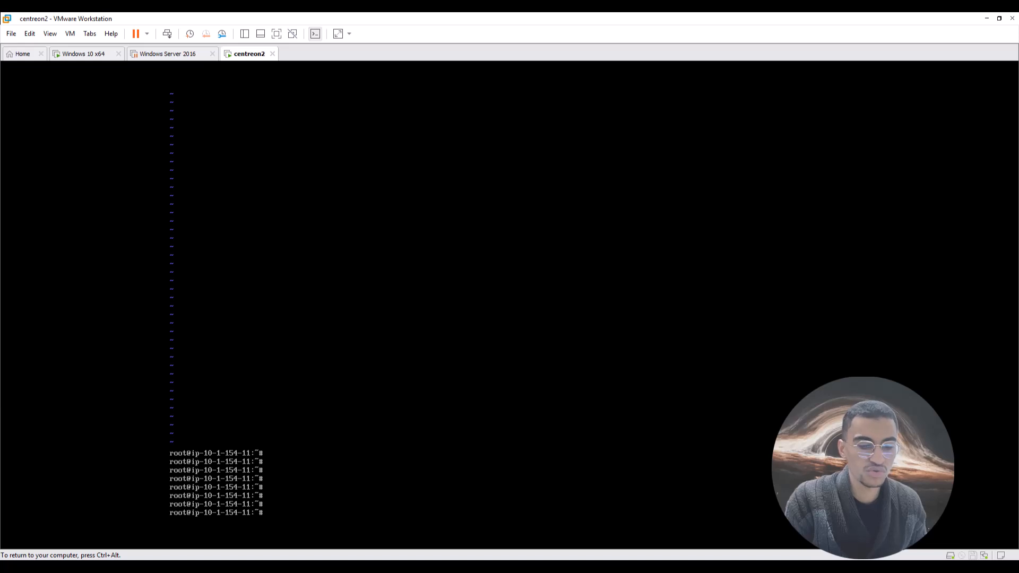
pyautogui.write('ho')
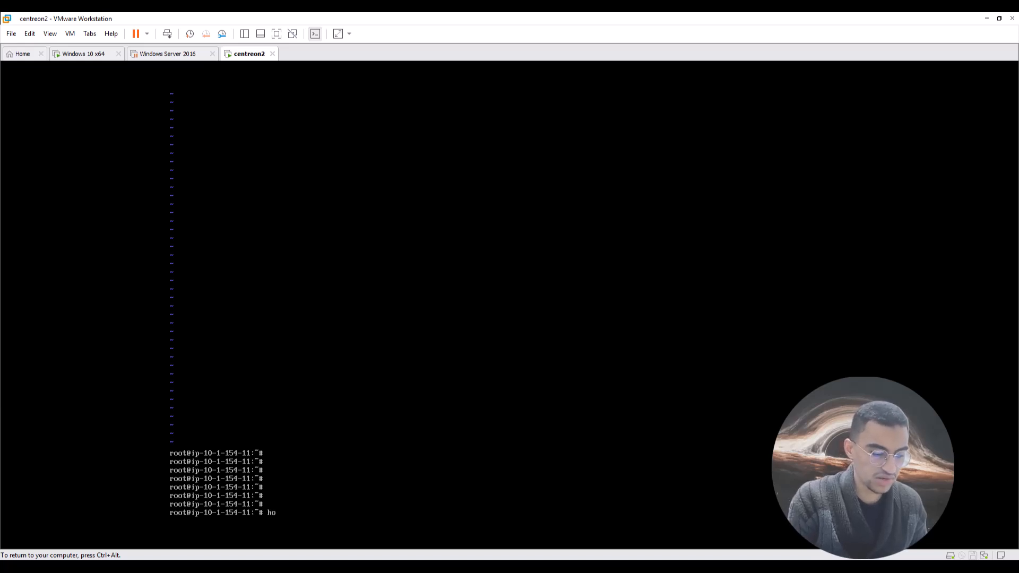
pyautogui.write('stname')
pyautogui.press('Return')
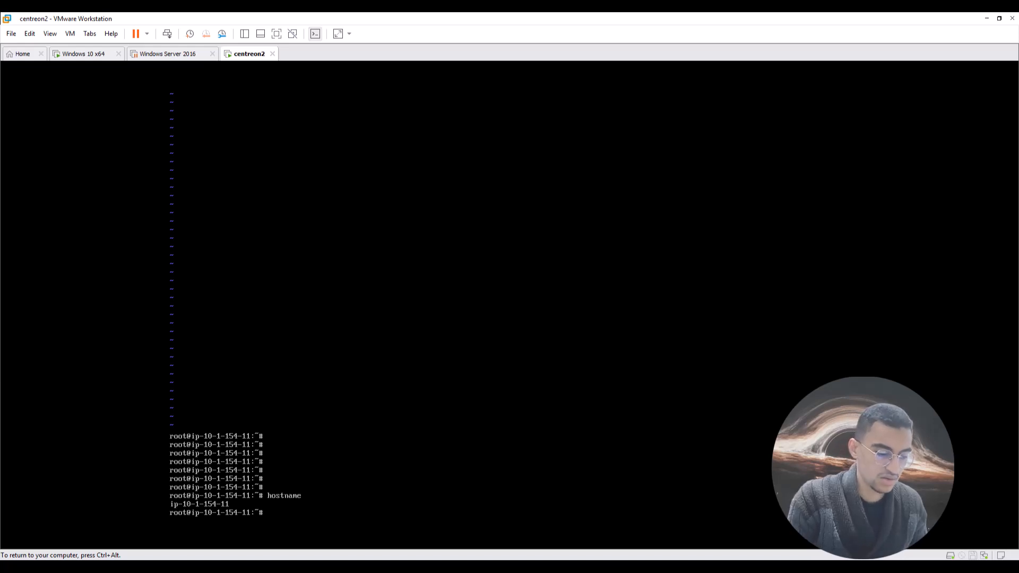
pyautogui.write('vim')
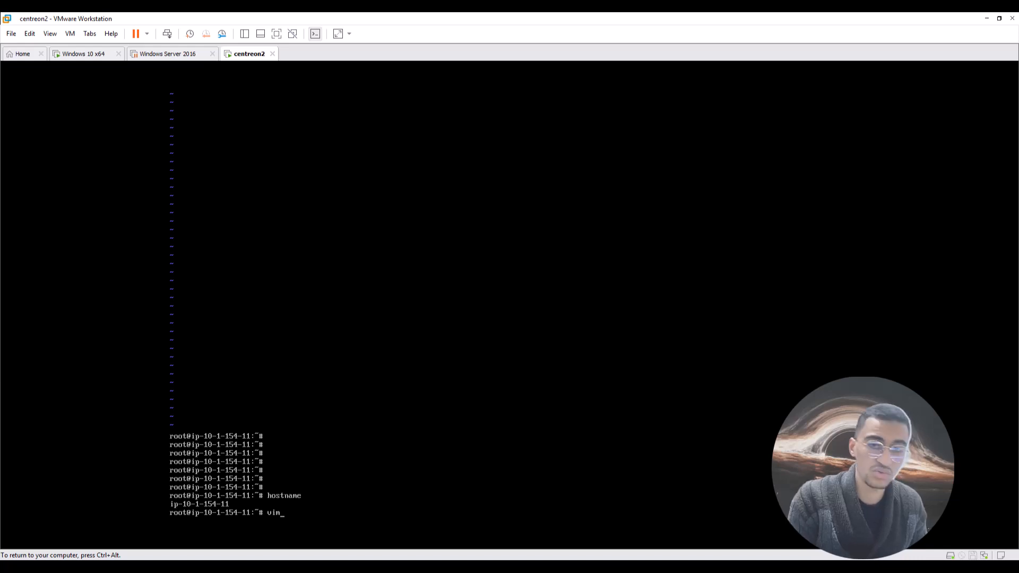
pyautogui.write('/etc/')
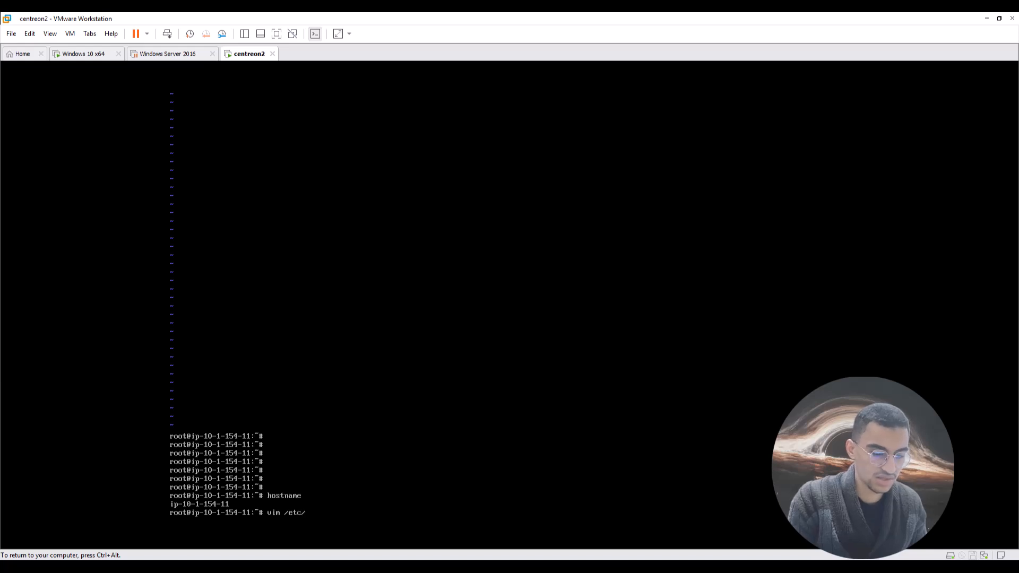
pyautogui.write('hostna')
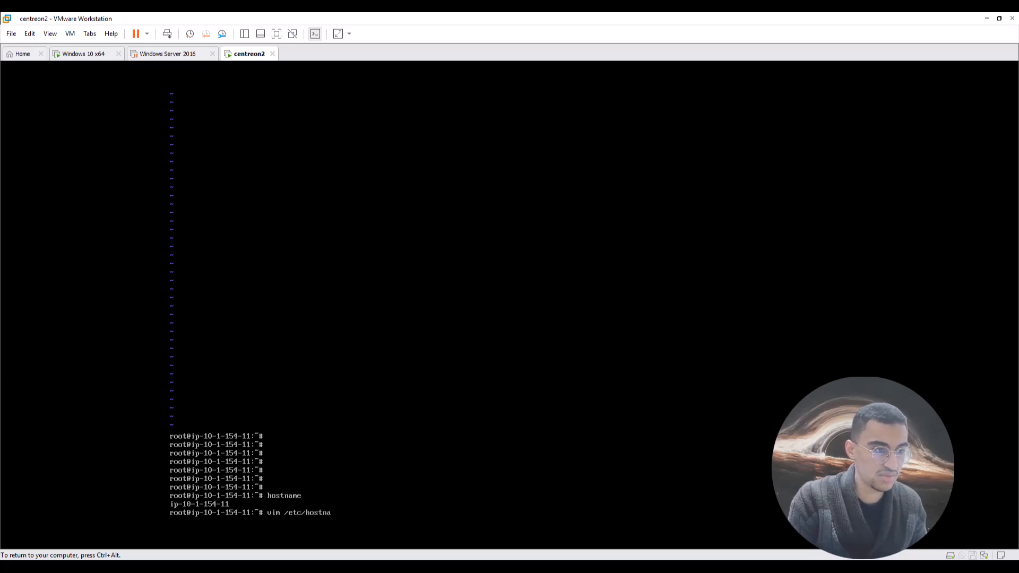
pyautogui.write('me')
# In vim, replace ip-10-1-154-11 with centreon2 in /etc/hostname and save with :wq.
pyautogui.press('Return')
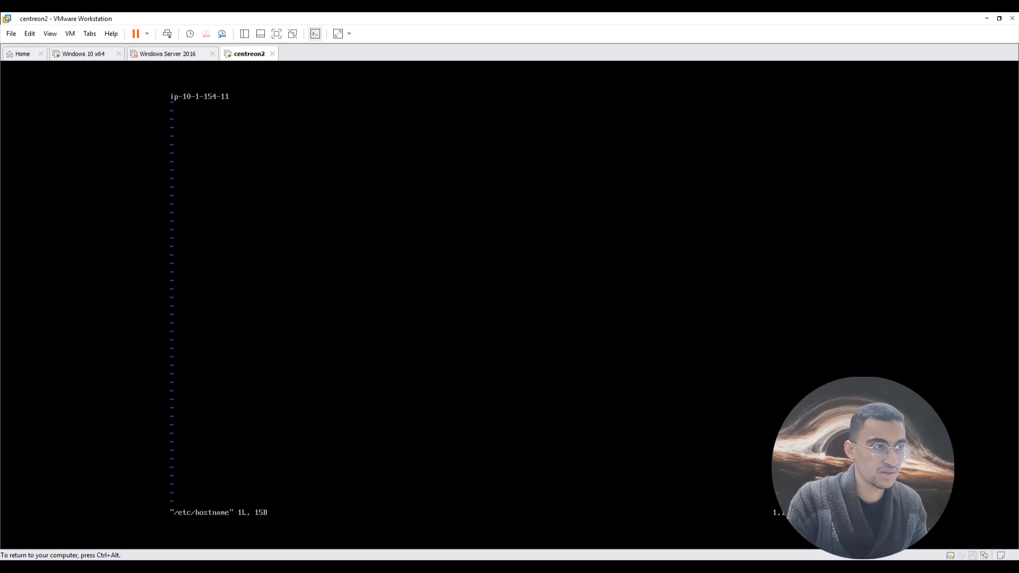
pyautogui.press('Right')
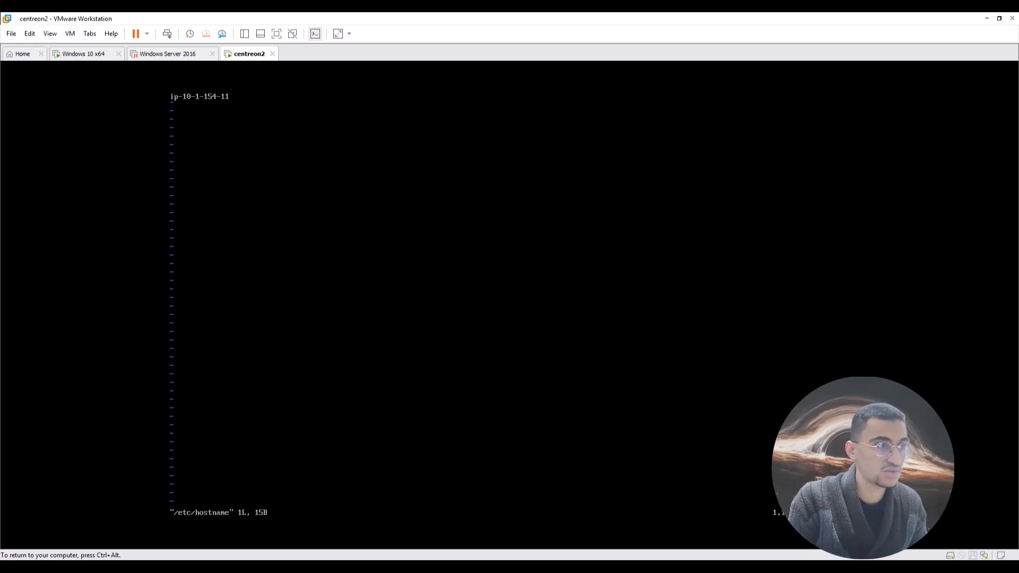
pyautogui.press('i')
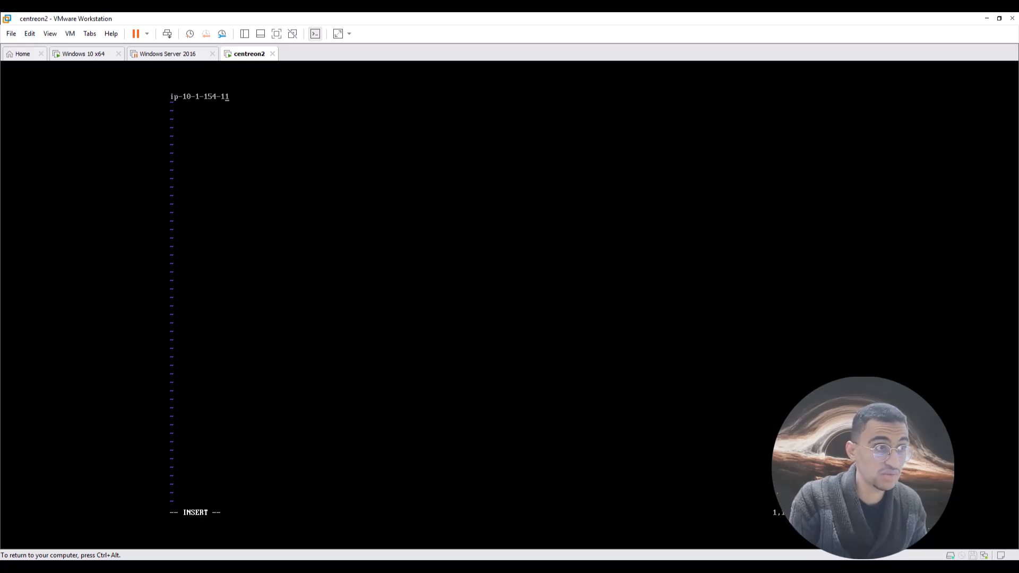
pyautogui.press('BackSpace')
pyautogui.press('BackSpace')
pyautogui.press('BackSpace')
pyautogui.press('BackSpace')
pyautogui.press('BackSpace')
pyautogui.press('BackSpace')
pyautogui.press('BackSpace')
pyautogui.press('BackSpace')
pyautogui.press('BackSpace')
pyautogui.press('BackSpace')
pyautogui.press('BackSpace')
pyautogui.press('BackSpace')
pyautogui.press('BackSpace')
pyautogui.press('BackSpace')
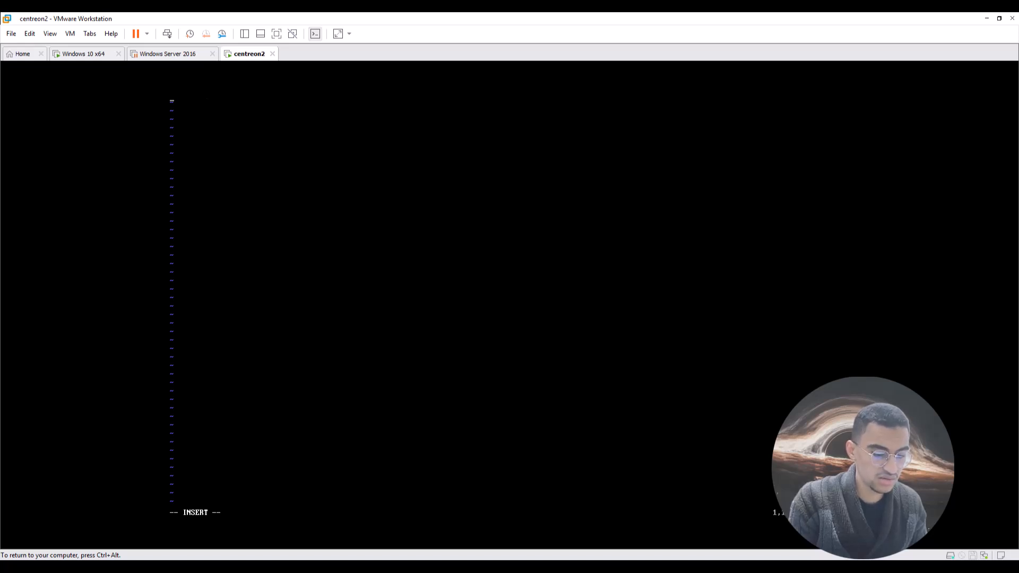
pyautogui.write('centreon')
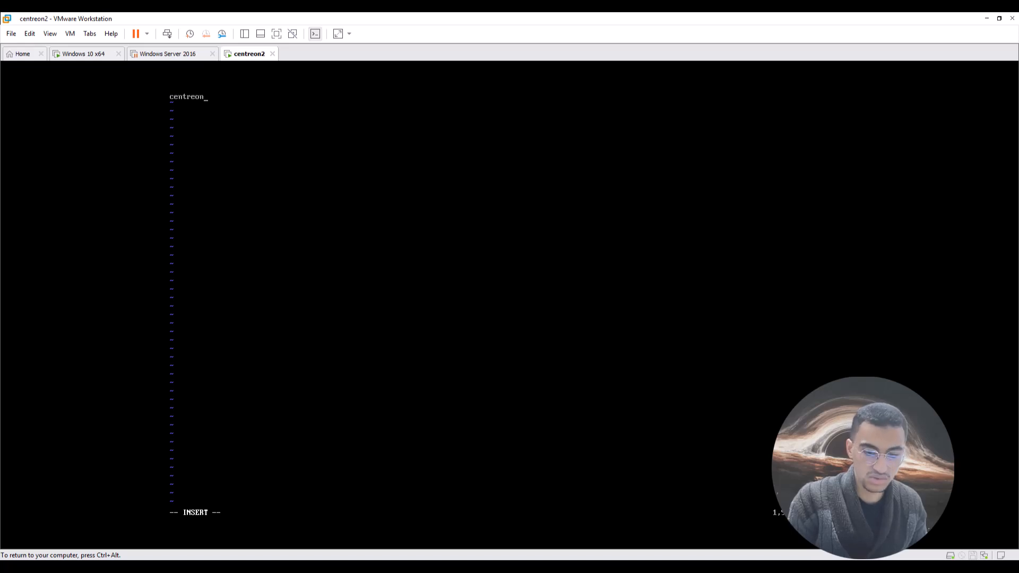
pyautogui.write('2')
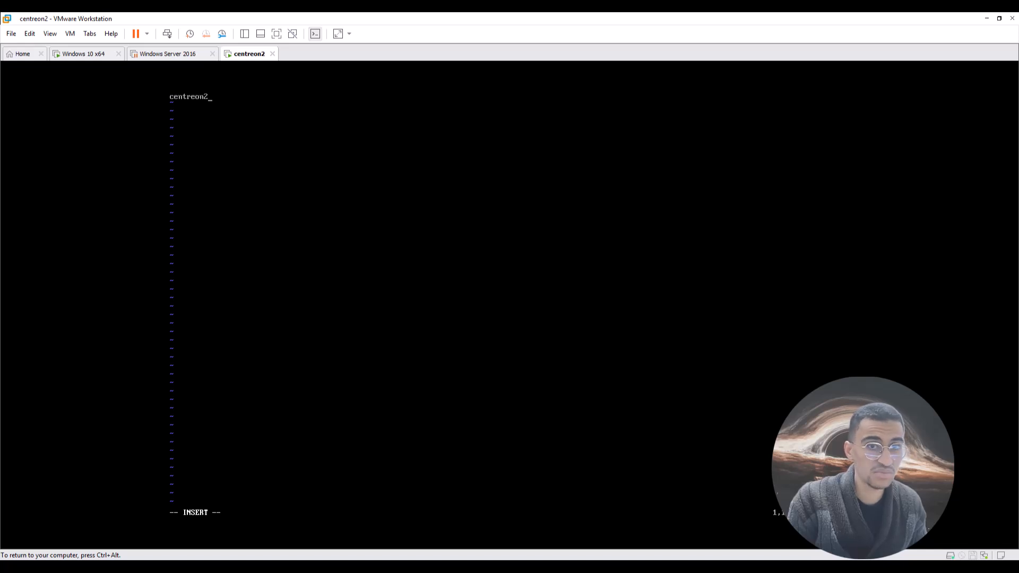
pyautogui.press('Escape')
pyautogui.hotkey('shift', ':')
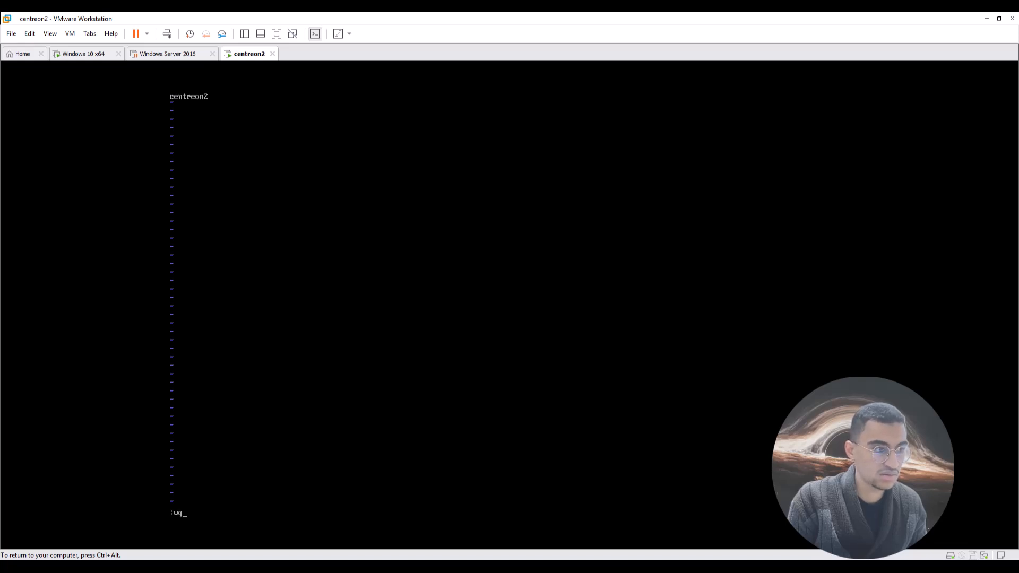
pyautogui.write('wq')
pyautogui.press('Return')
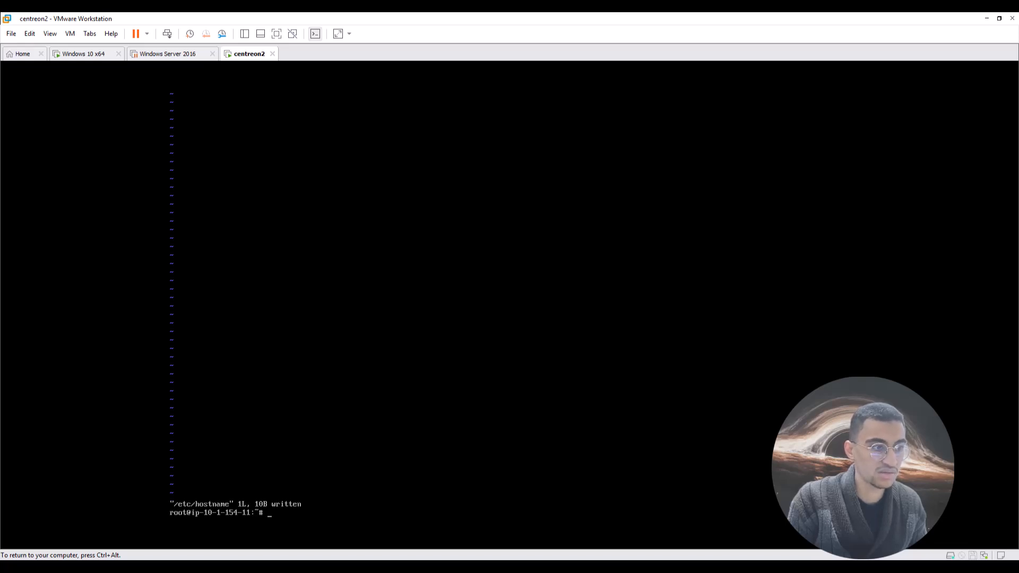
pyautogui.press('Up')
pyautogui.press('Up')
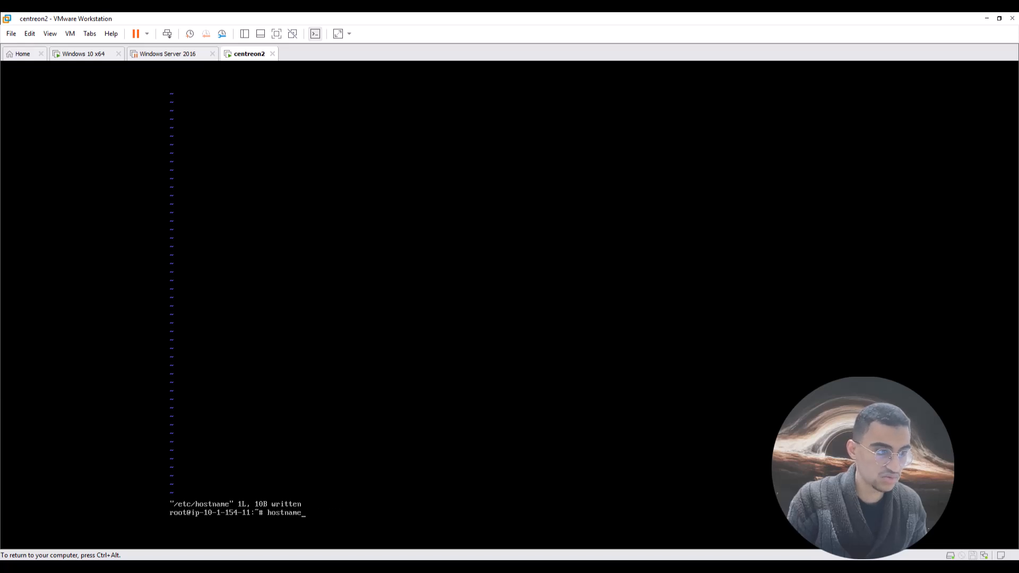
# Rerun hostname and reopen /etc/hostname to confirm it holds centreon2, quitting vim with :qa.
pyautogui.press('Return')
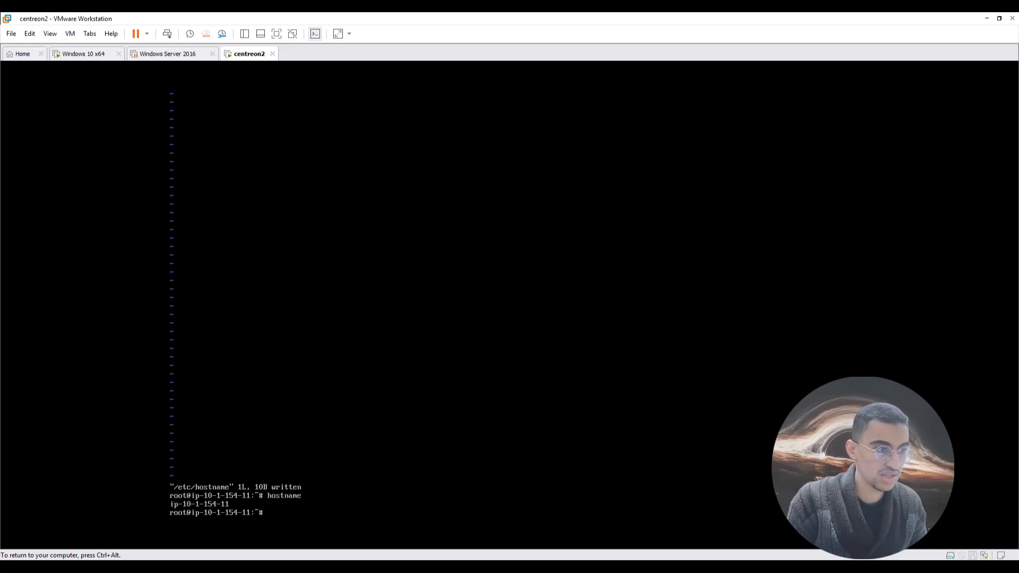
pyautogui.press('Up')
pyautogui.press('Up')
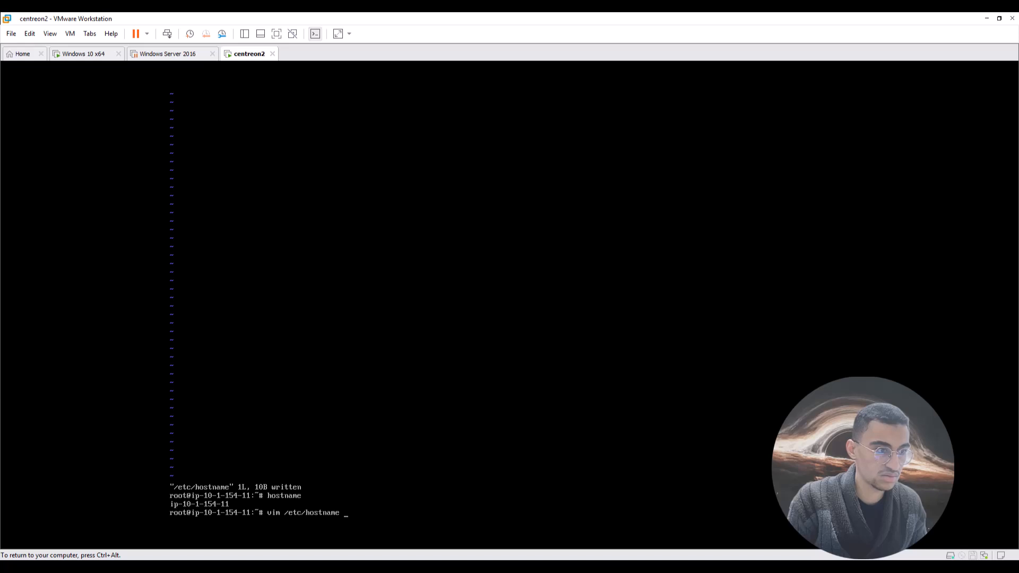
pyautogui.press('Return')
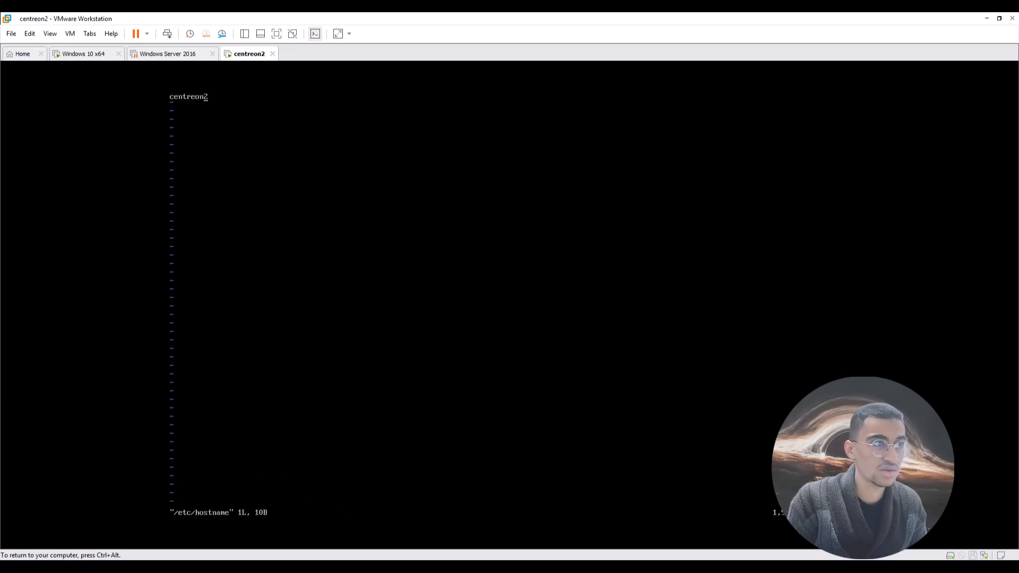
pyautogui.hotkey('ctrl', 'c')
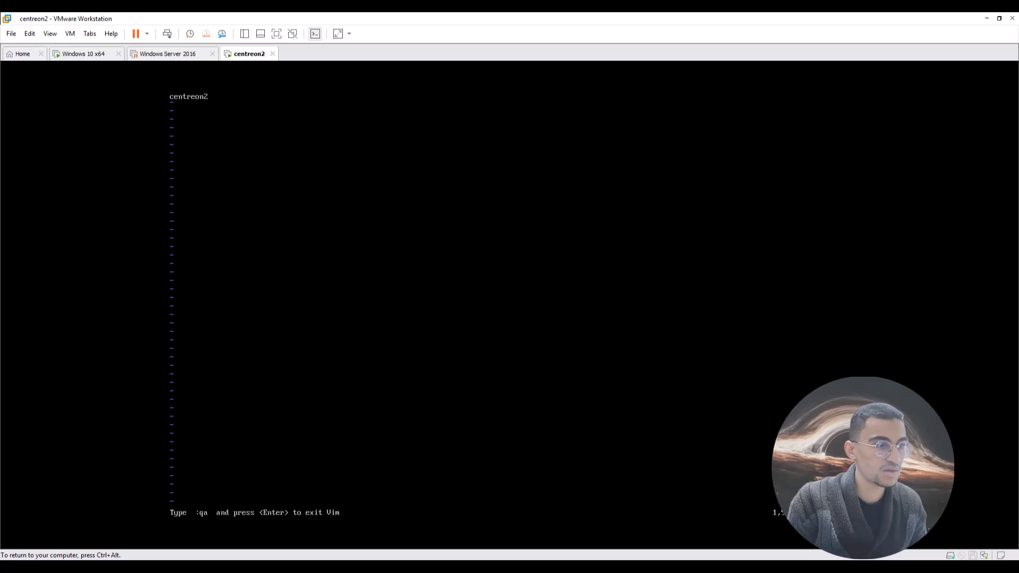
pyautogui.write(':')
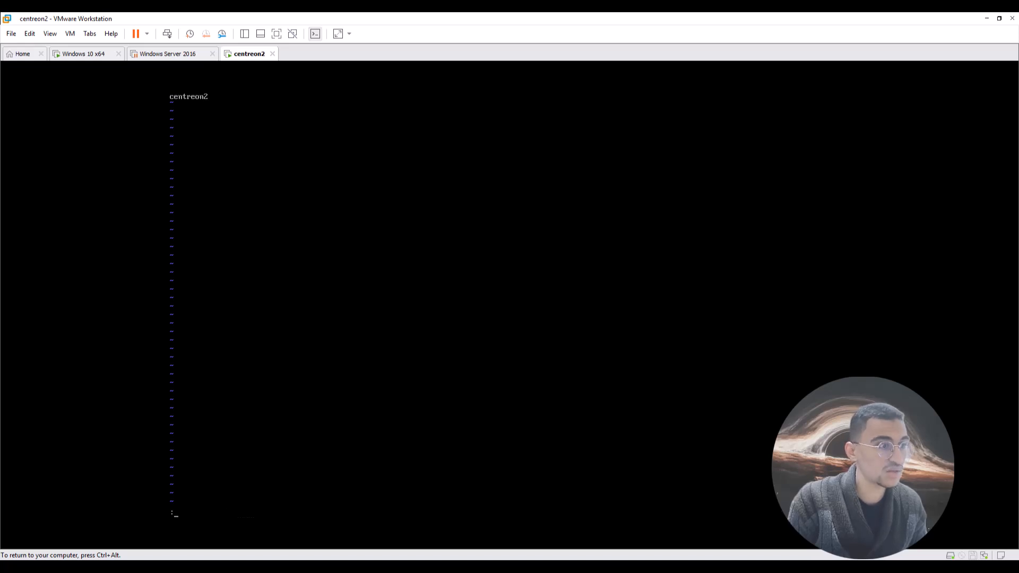
pyautogui.write('qa')
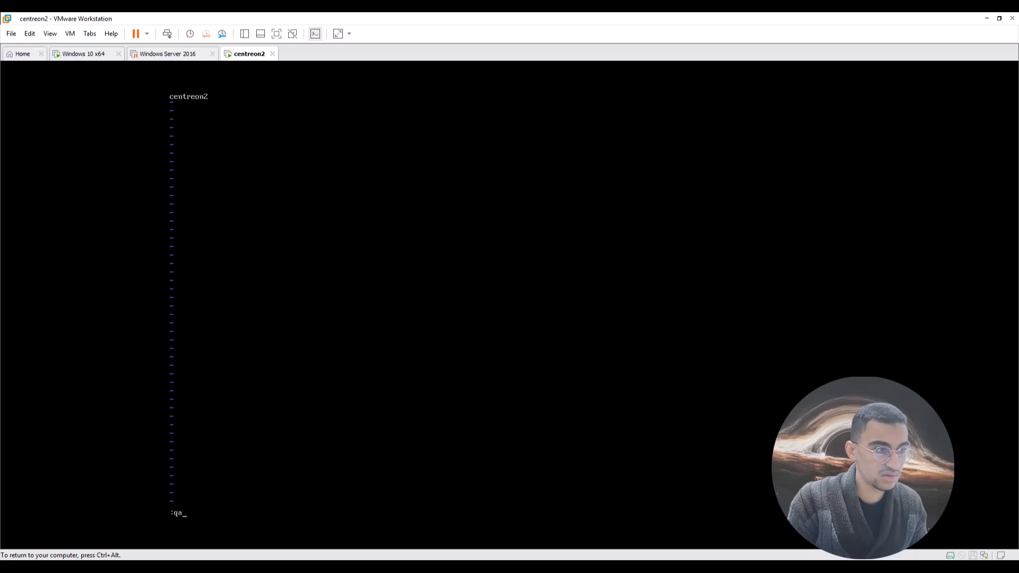
pyautogui.press('Return')
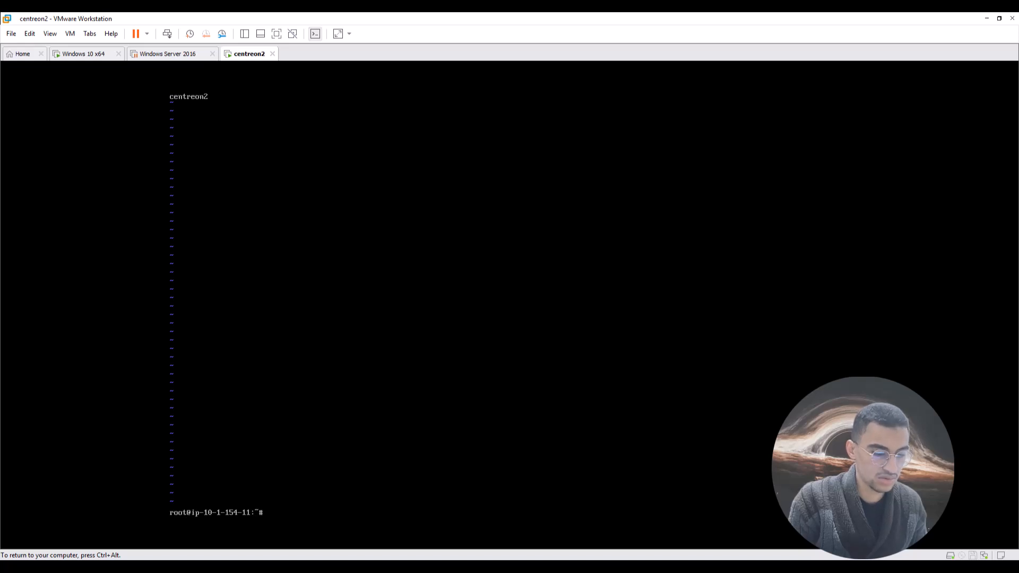
# Check the hostname still reads ip-10-1-154-11, then reboot the VM.
pyautogui.write('hostname')
pyautogui.press('Return')
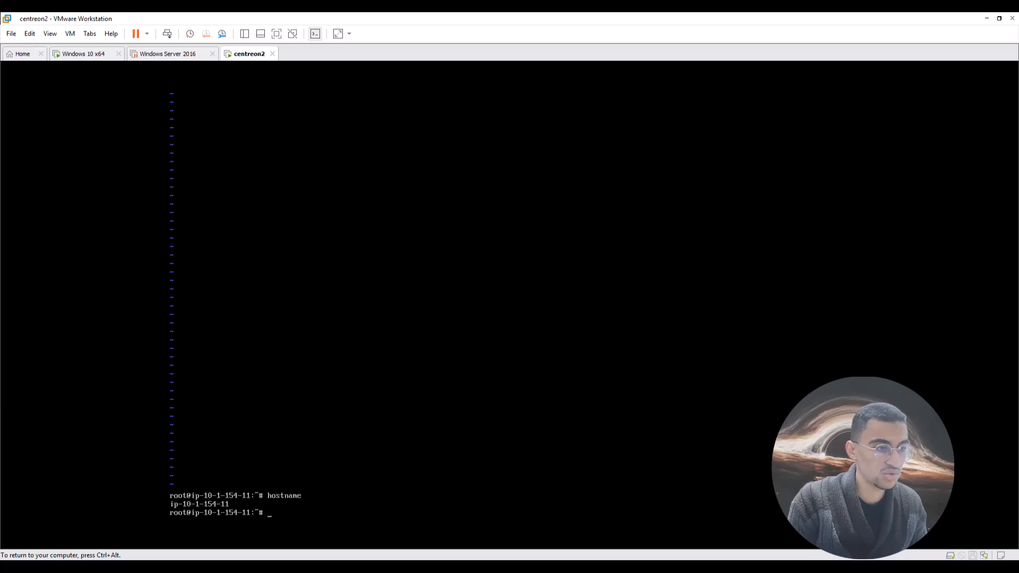
pyautogui.write('reboot')
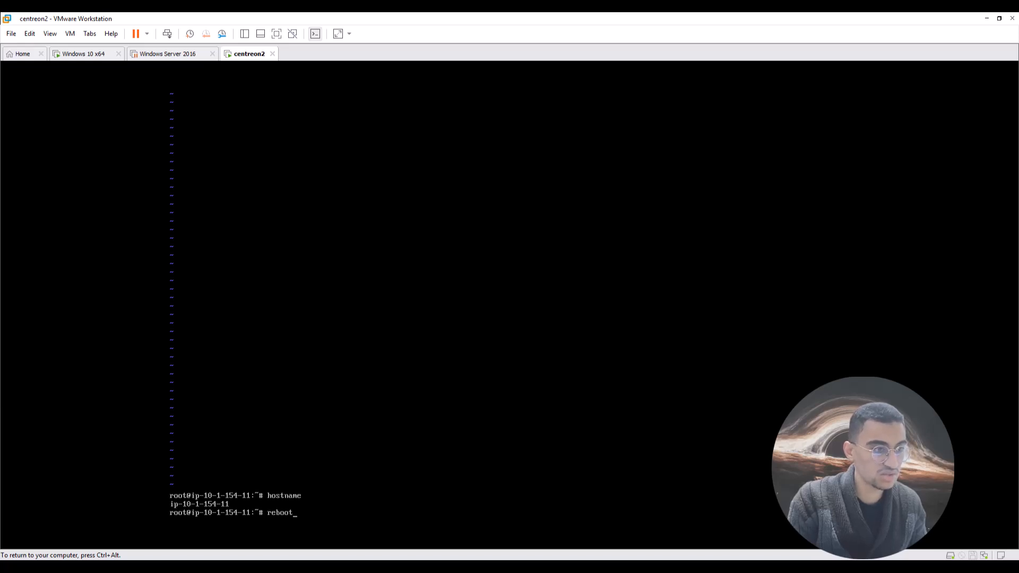
pyautogui.press('Return')
# Log in to the rebooted centreon2 console as root with the account password.
pyautogui.hotkey('ctrl', 'alt')
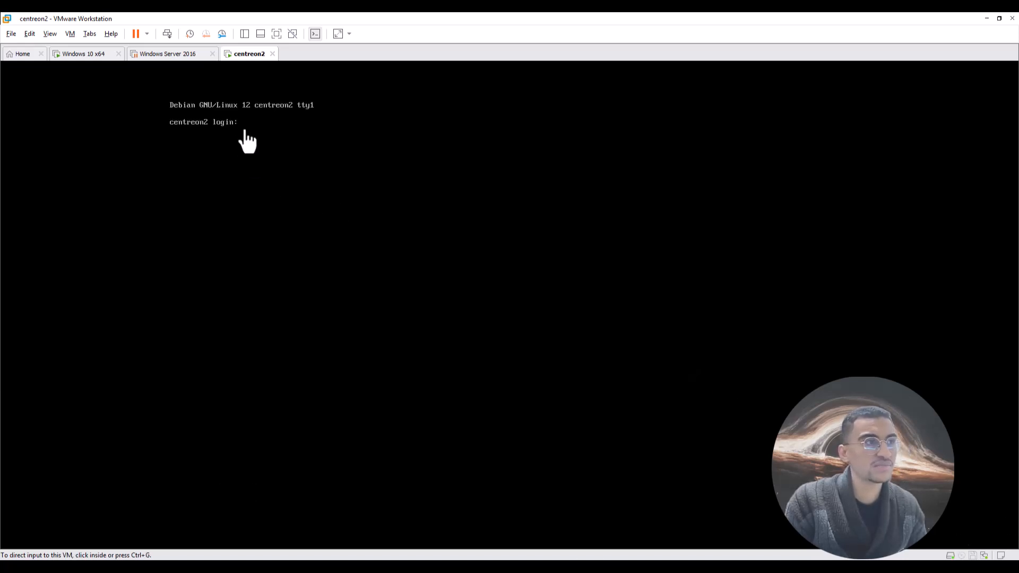
pyautogui.click(205, 128)
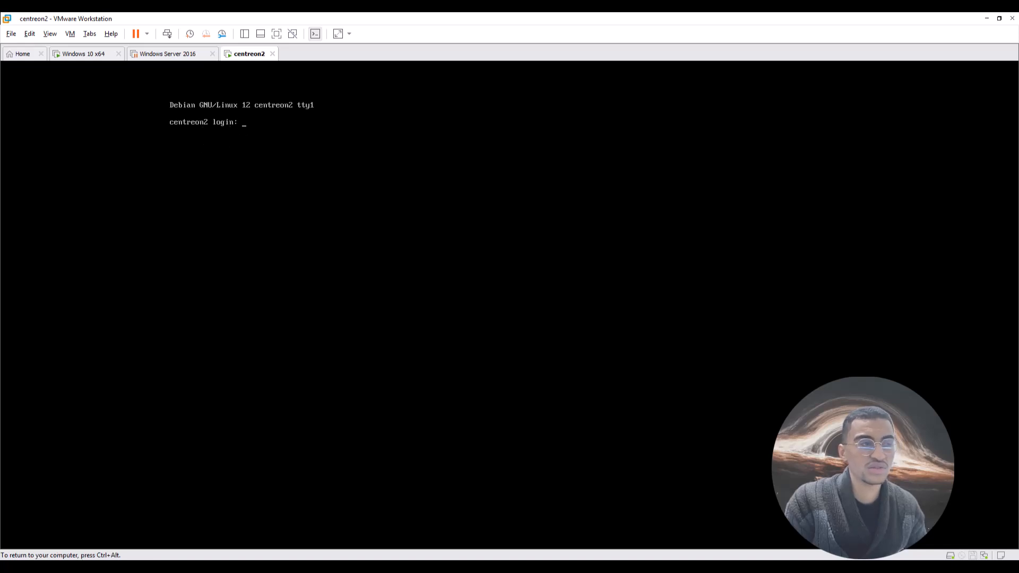
pyautogui.write('root')
pyautogui.press('Return')
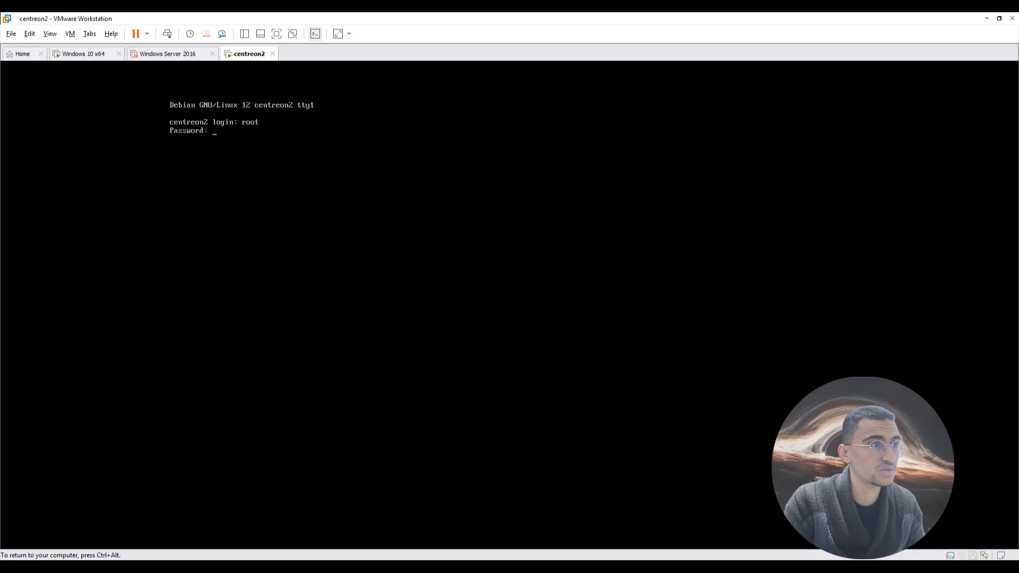
pyautogui.press('Return')
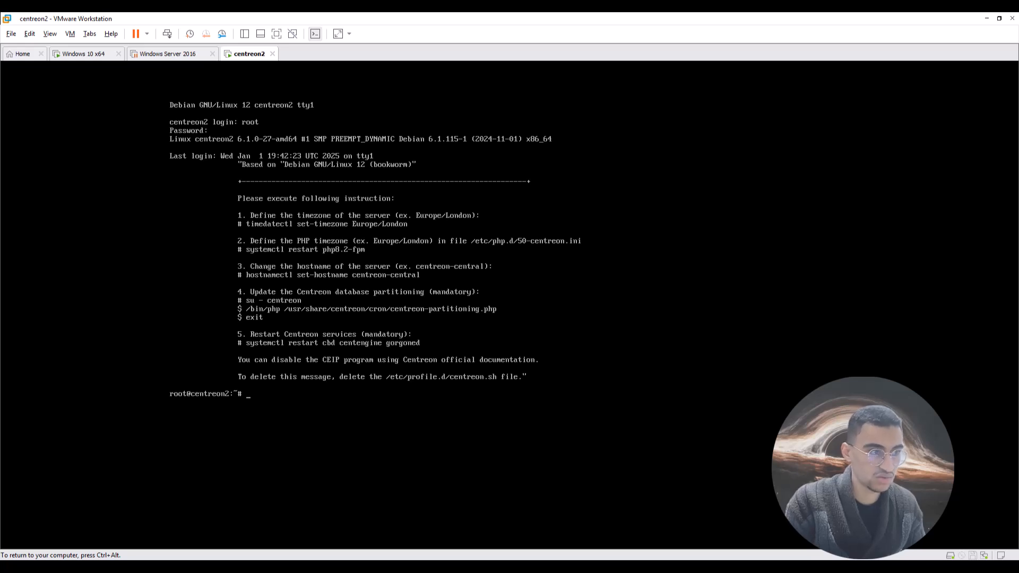
# Run hostname to confirm it now returns centreon2.
pyautogui.write('host')
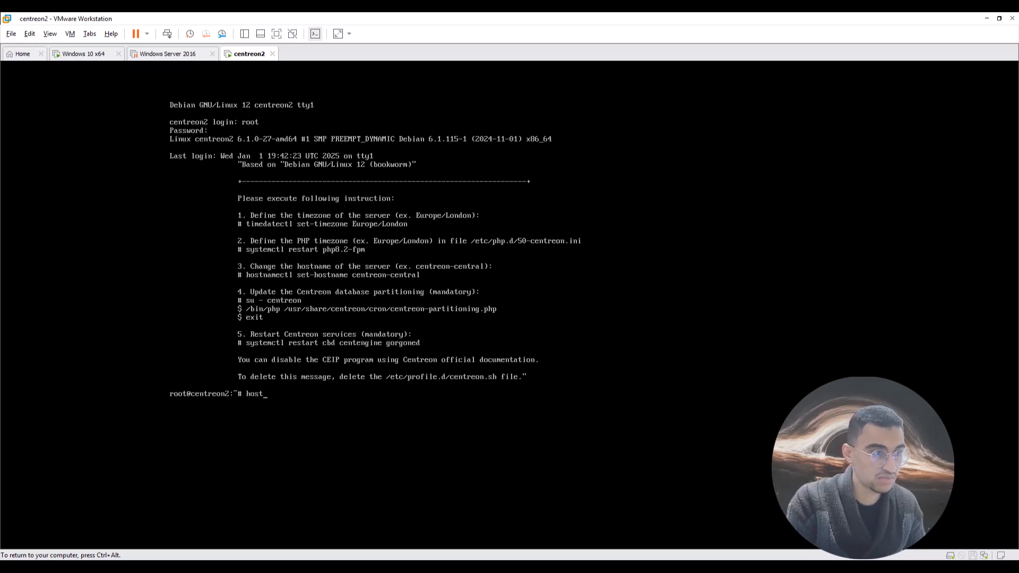
pyautogui.write('nq')
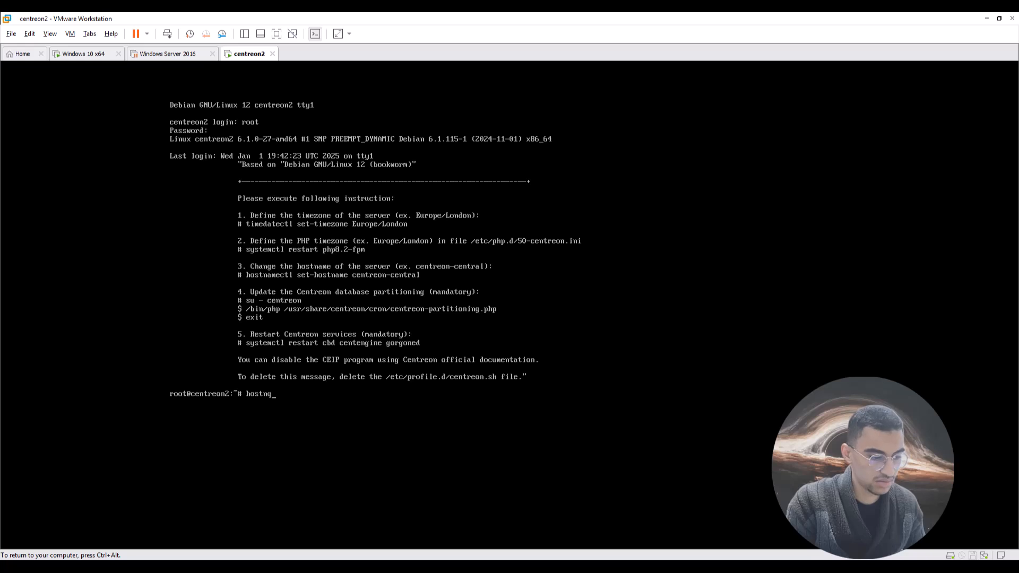
pyautogui.press('BackSpace')
pyautogui.write('a')
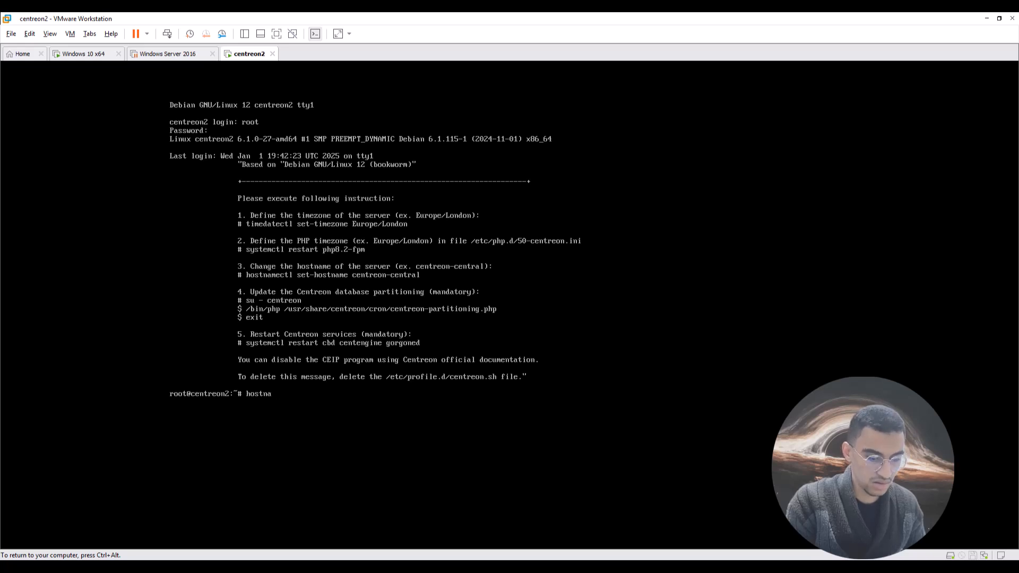
pyautogui.write('mre')
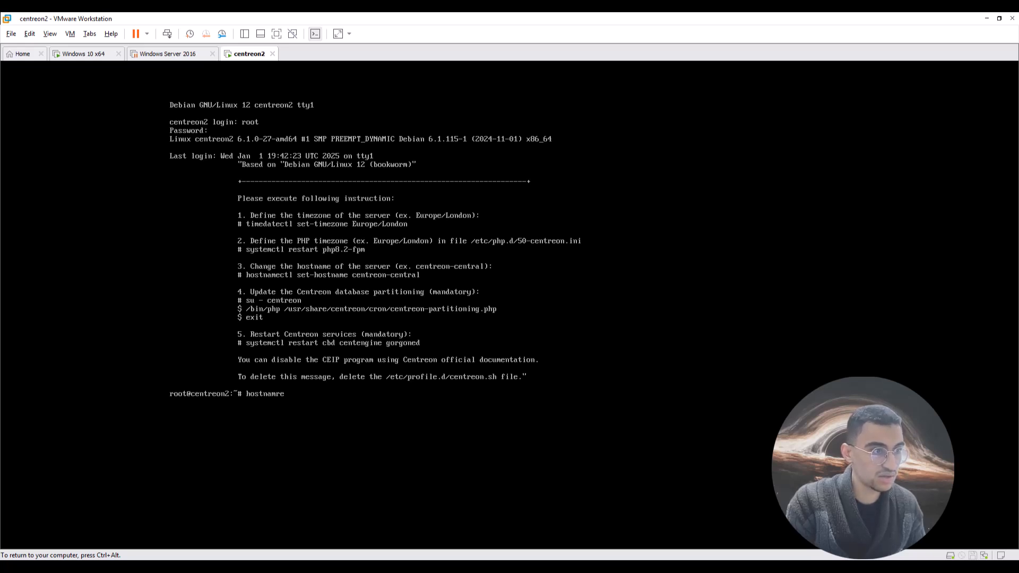
pyautogui.press('BackSpace')
pyautogui.press('BackSpace')
pyautogui.write('e')
pyautogui.press('Return')
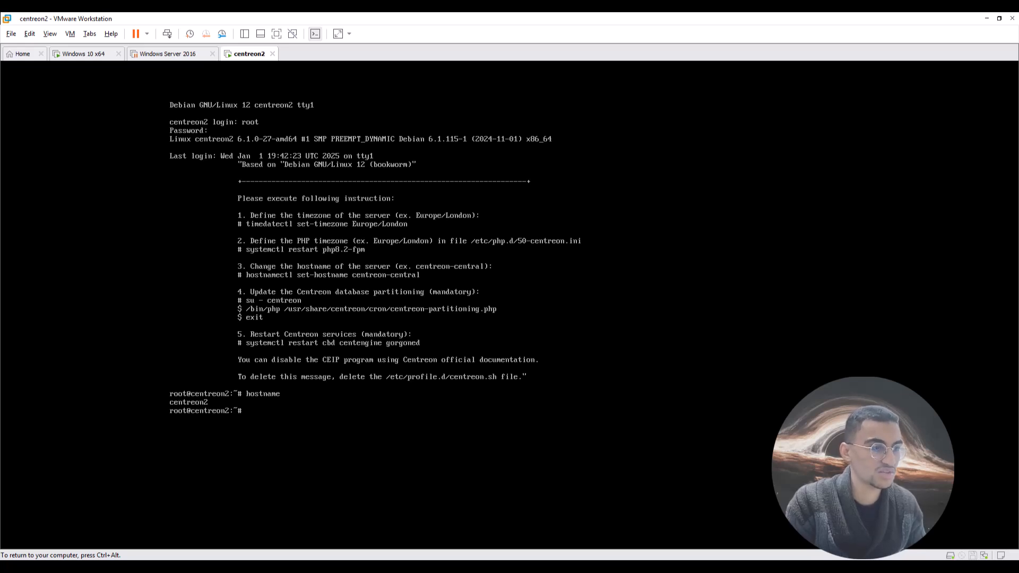
pyautogui.press('Up')
pyautogui.press('Up')
pyautogui.press('Up')
pyautogui.press('Up')
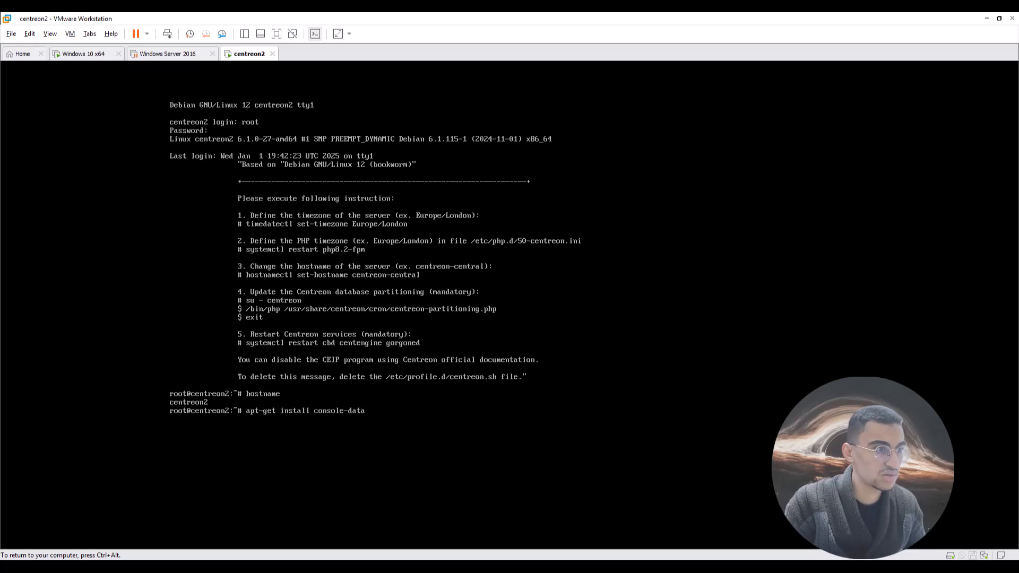
# Run apt-get install console-data to confirm it is installed, then clear the screen.
pyautogui.press('Return')
pyautogui.hotkey('ctrl', 'alt')
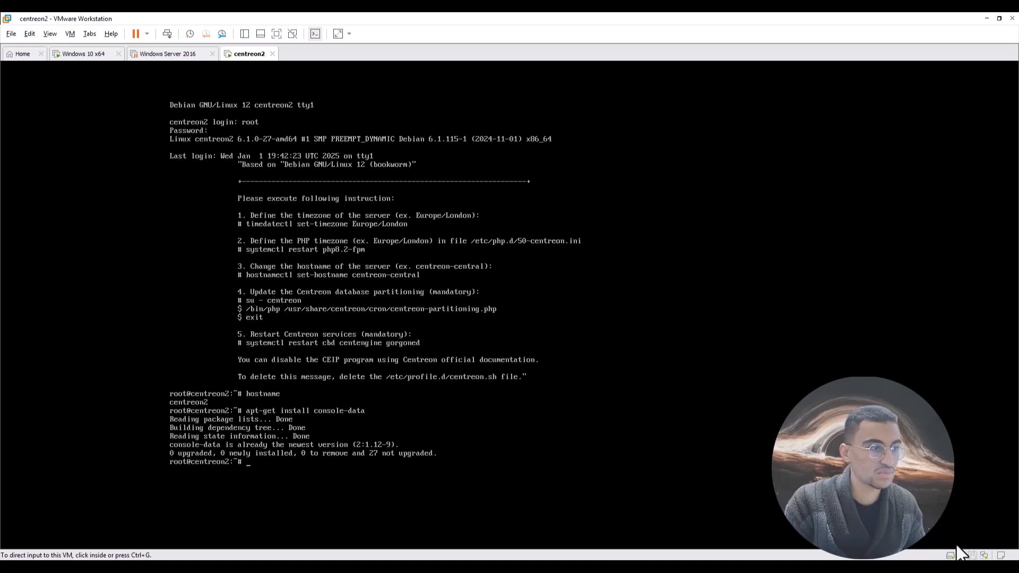
pyautogui.click(615, 537)
pyautogui.hotkey('ctrl', 'alt')
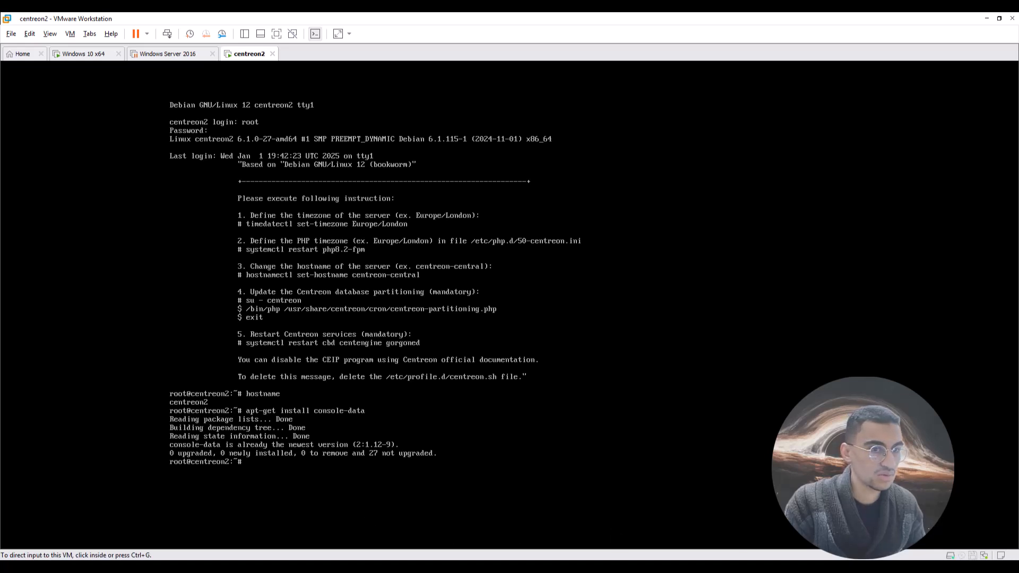
pyautogui.hotkey('ctrl', 'l')
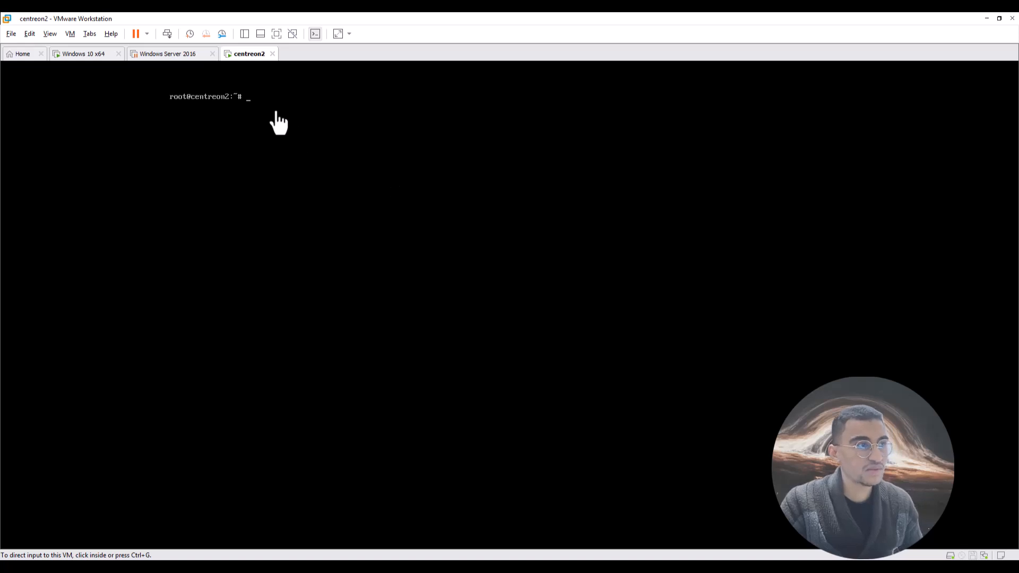
# Type the dpkg-reconfigure console-data command at the root prompt.
pyautogui.click(277, 119)
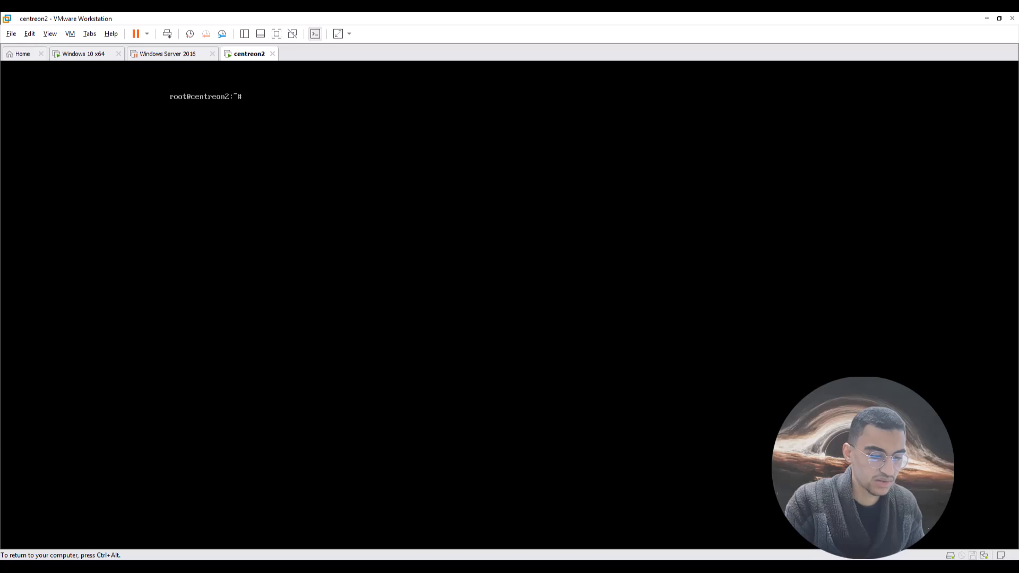
pyautogui.write('dpkg')
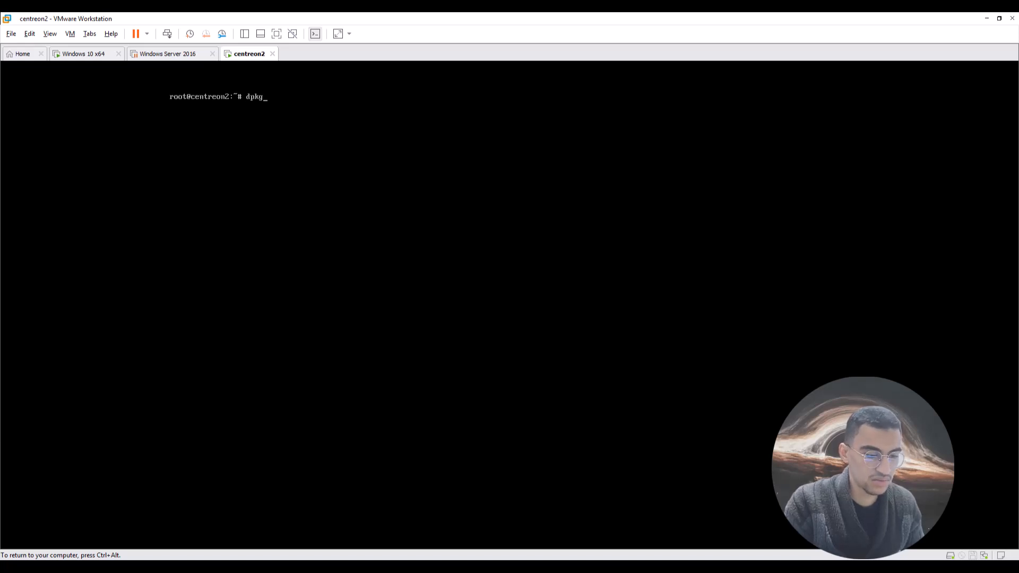
pyautogui.write('6reco')
pyautogui.press('BackSpace')
pyautogui.press('BackSpace')
pyautogui.press('BackSpace')
pyautogui.press('BackSpace')
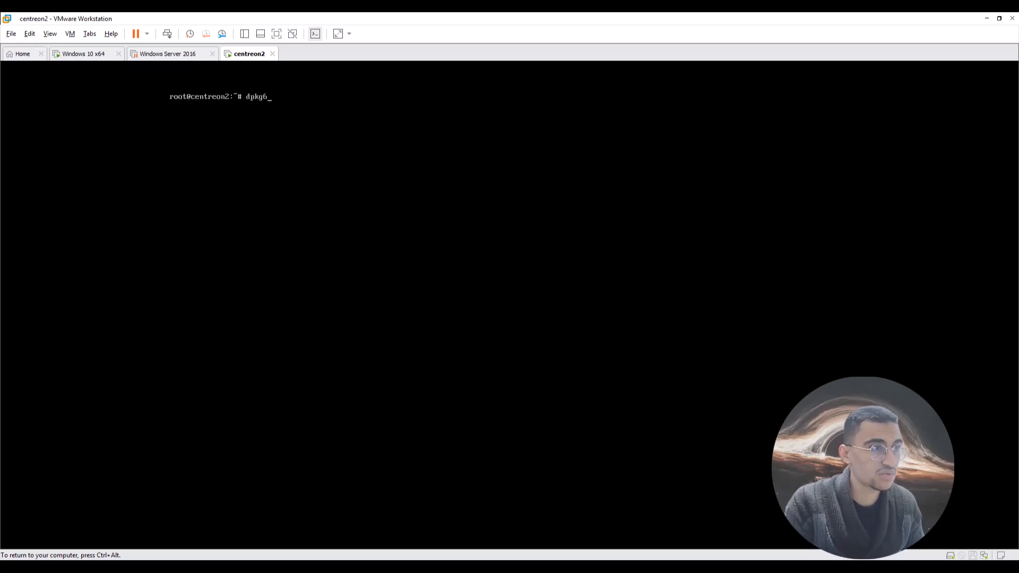
pyautogui.press('BackSpace')
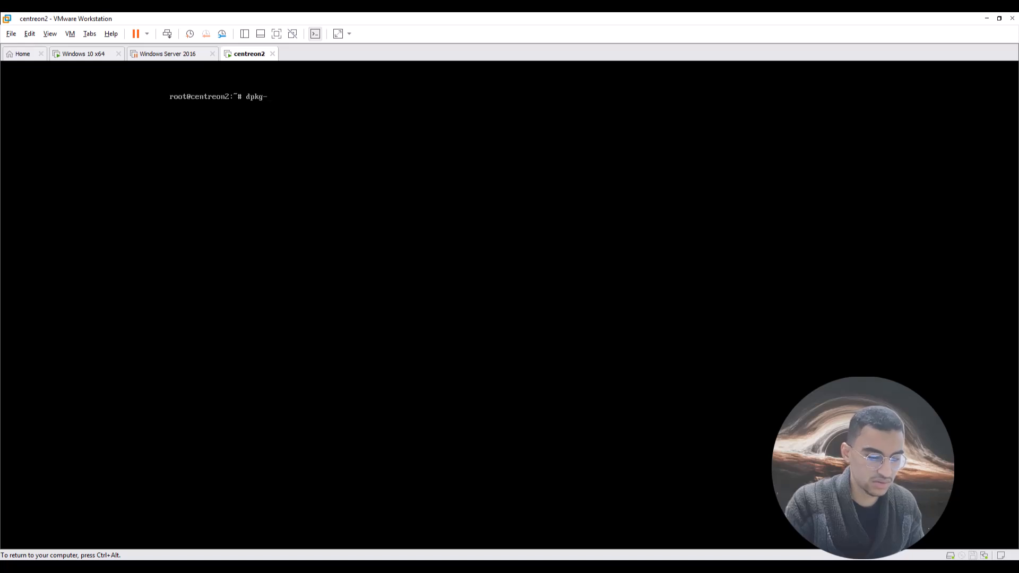
pyautogui.write('-reconfigure console-d')
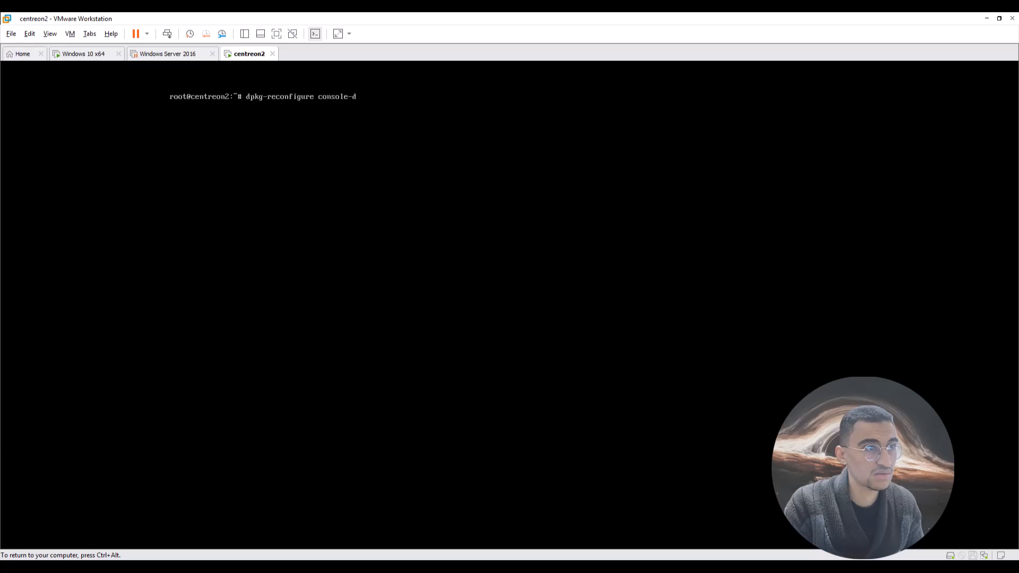
pyautogui.write('ata')
# Run dpkg-reconfigure console-data choosing arch list, azerty and the PC keyboard (non-US 102 keys) variant.
pyautogui.press('Return')
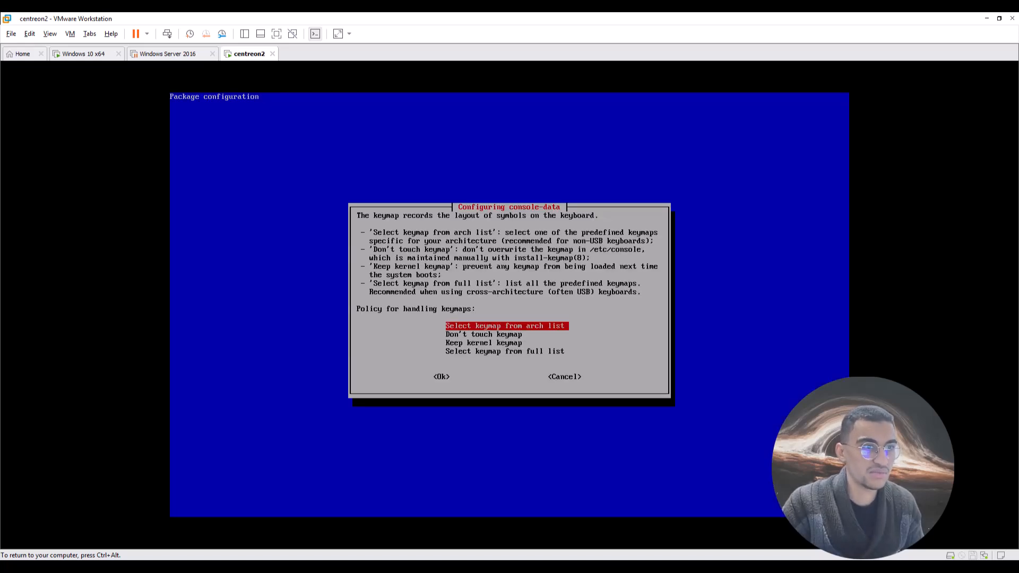
pyautogui.press('Return')
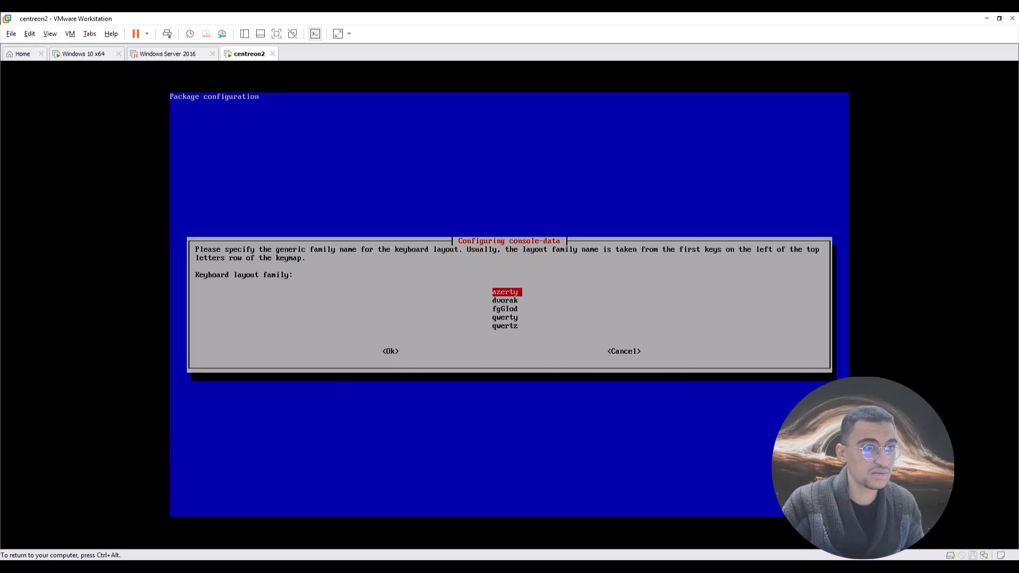
pyautogui.press('Return')
pyautogui.press('Return')
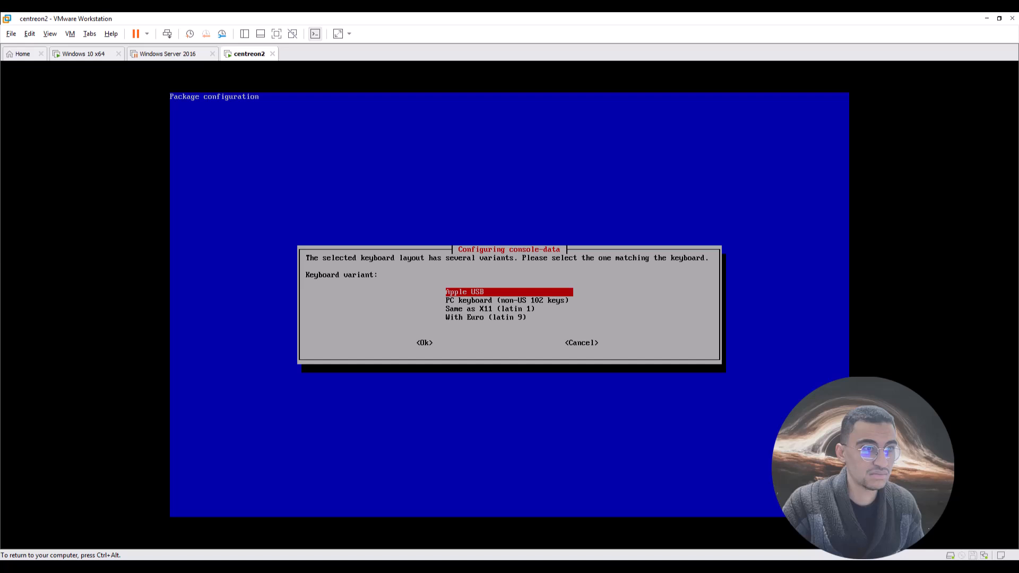
pyautogui.press('Down')
pyautogui.press('Down')
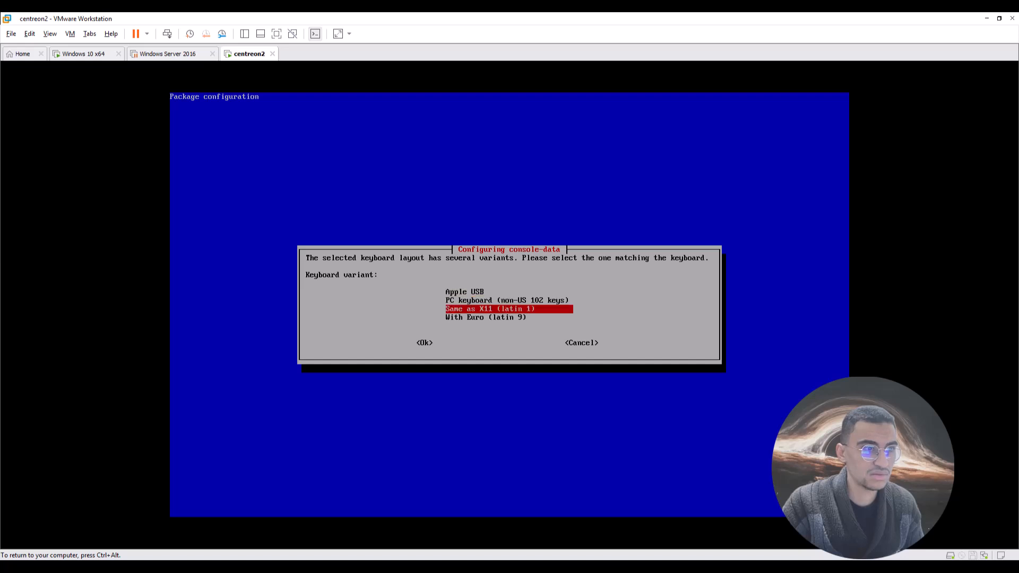
pyautogui.press('Up')
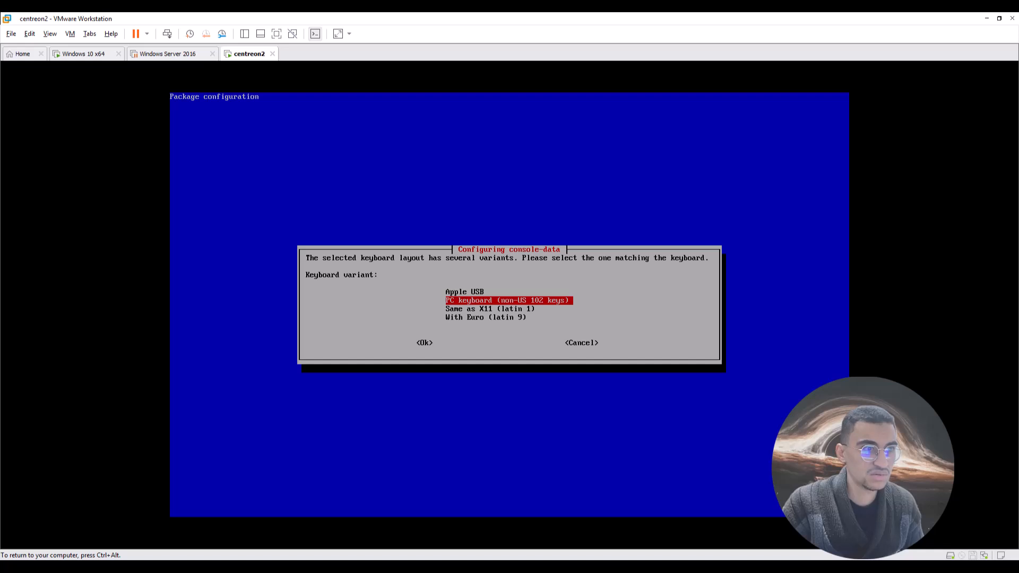
pyautogui.press('Return')
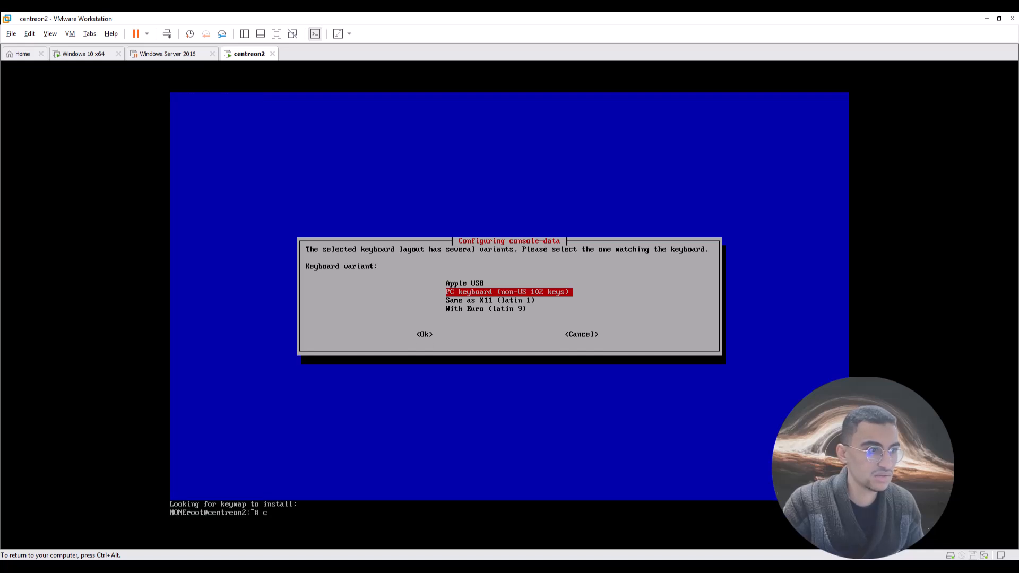
pyautogui.write('q')
pyautogui.press('BackSpace')
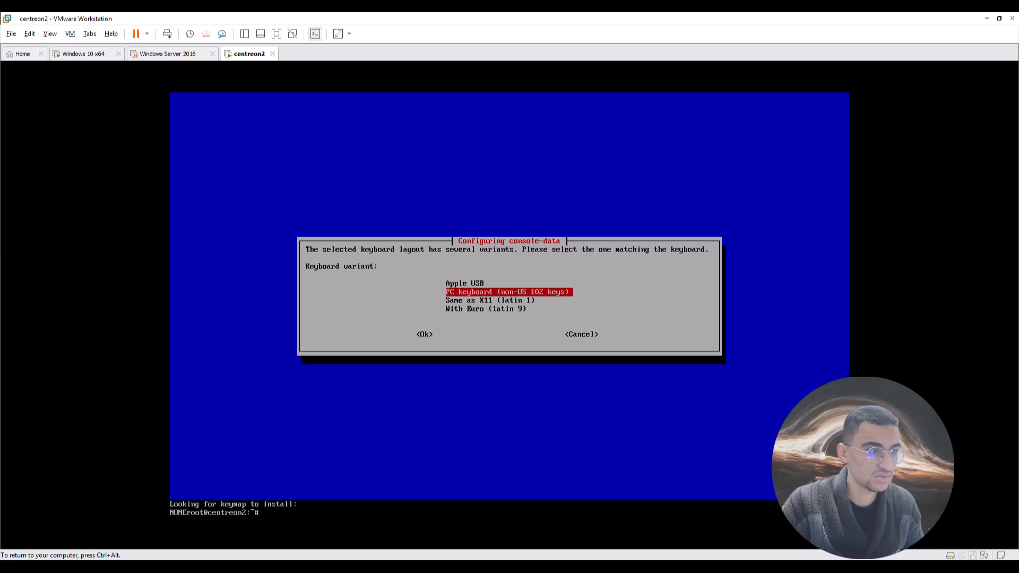
# Rerun the reconfiguration with arch list and azerty, browsing variants down to Same as X11 (latin 1).
pyautogui.press('Up')
pyautogui.press('Return')
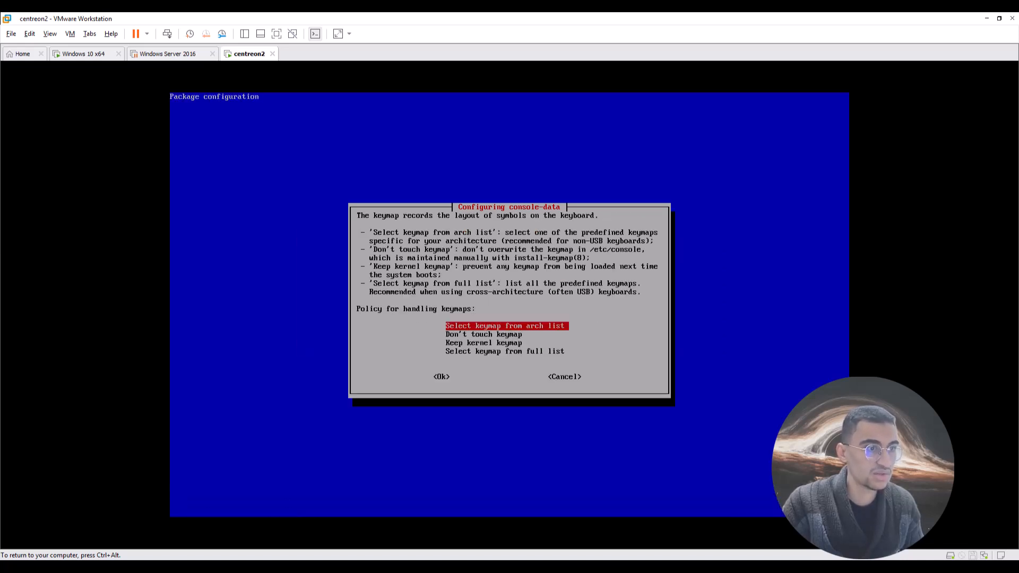
pyautogui.press('Return')
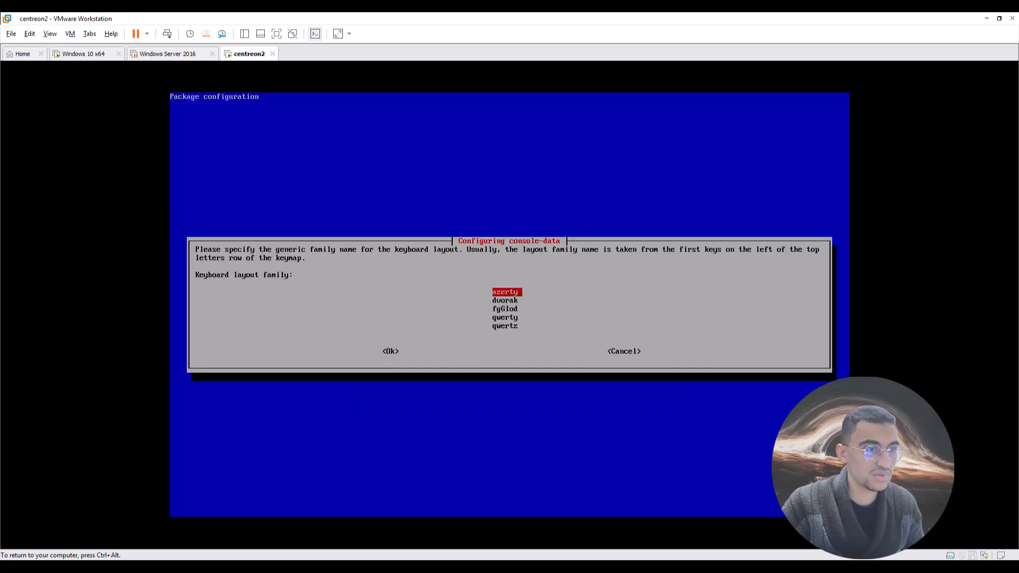
pyautogui.press('Return')
pyautogui.press('Return')
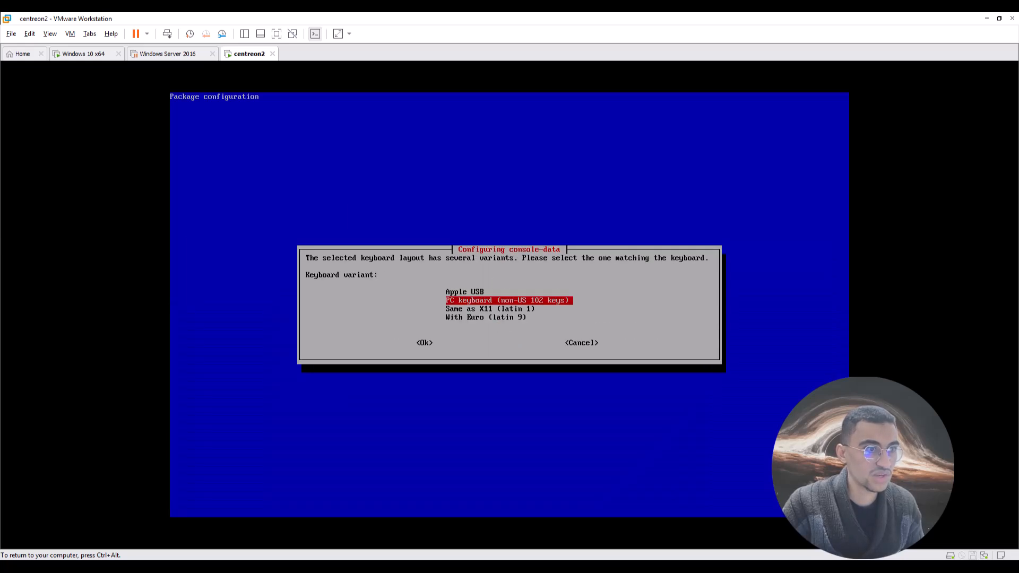
pyautogui.press('Up')
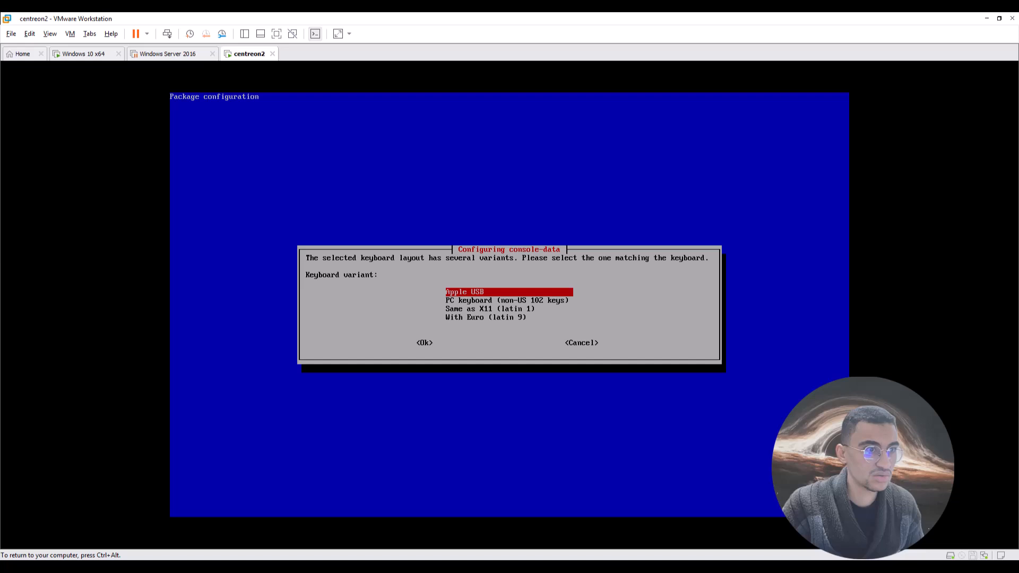
pyautogui.press('Down')
pyautogui.press('Down')
pyautogui.press('Down')
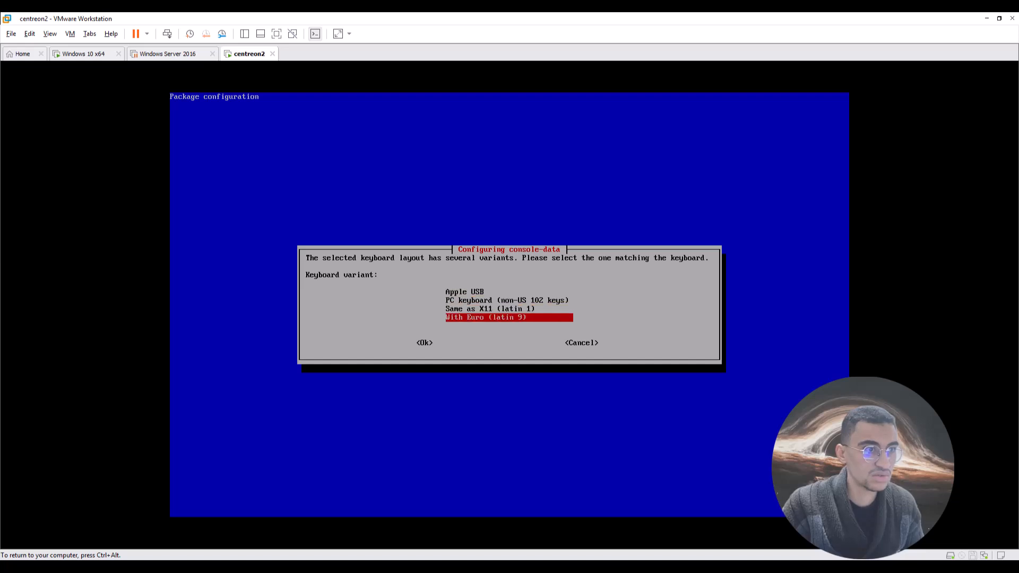
pyautogui.press('Up')
pyautogui.press('Up')
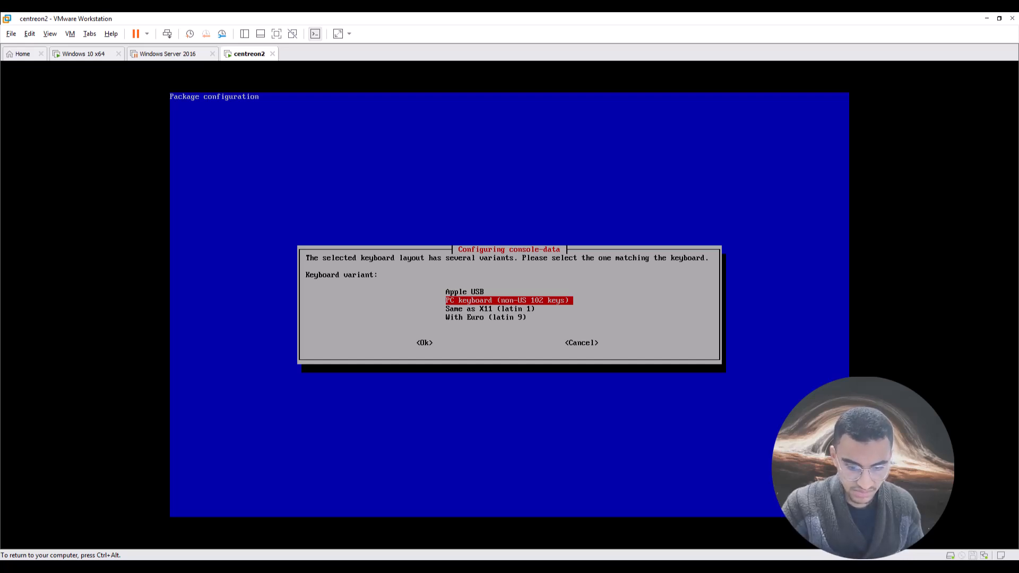
pyautogui.hotkey('ctrl', 'alt')
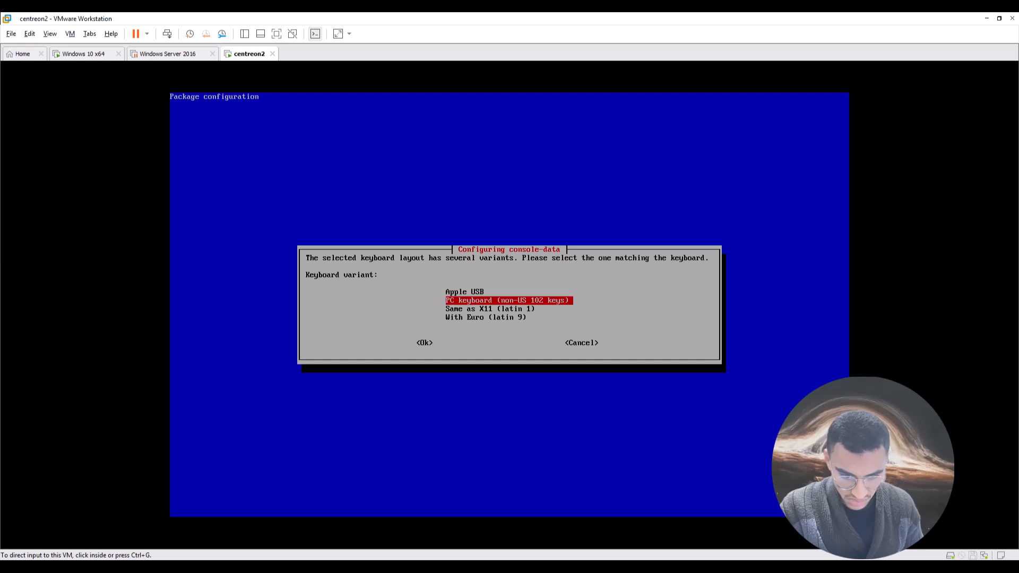
pyautogui.click(400, 301)
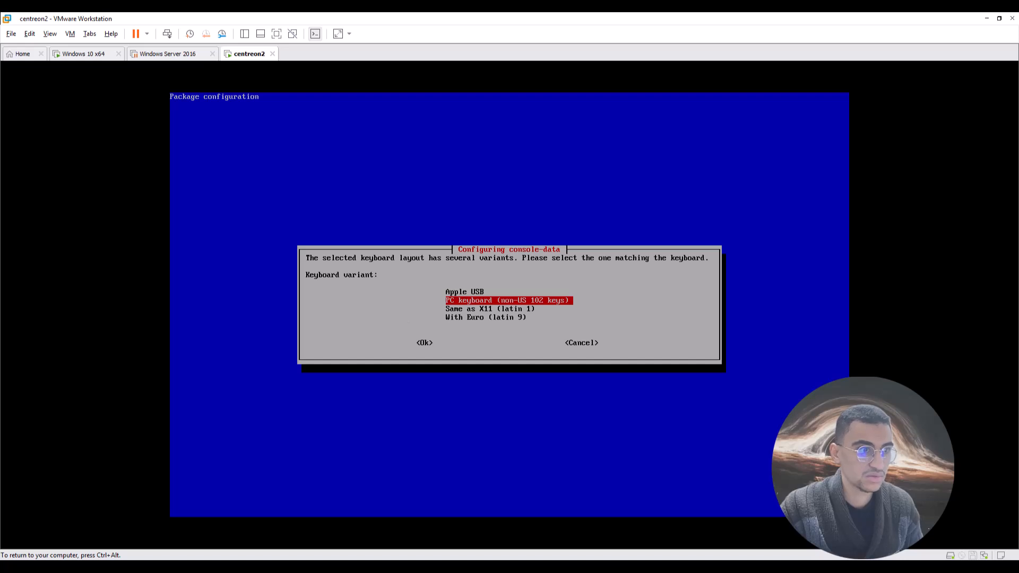
pyautogui.press('Down')
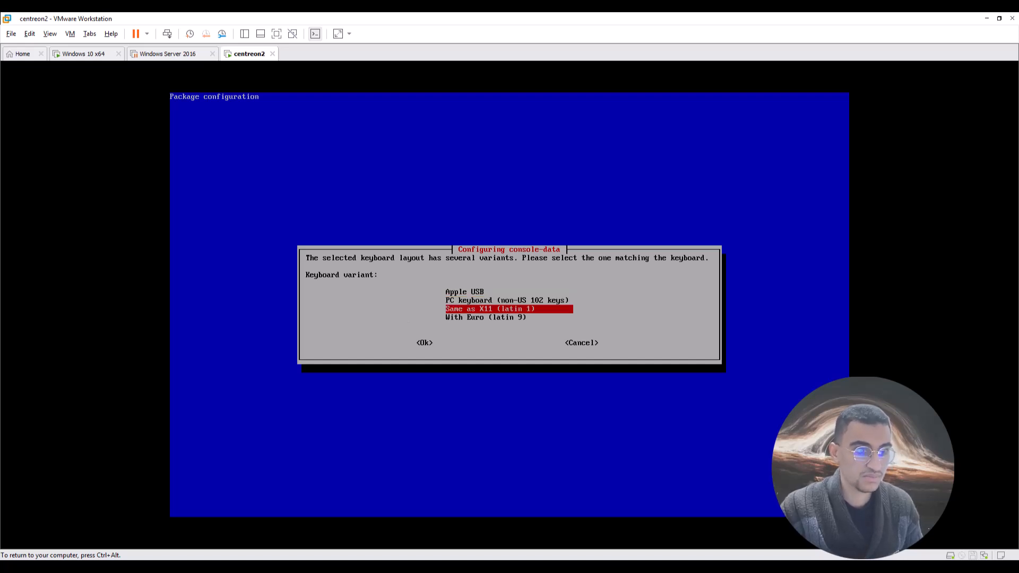
pyautogui.hotkey('ctrl', 'alt')
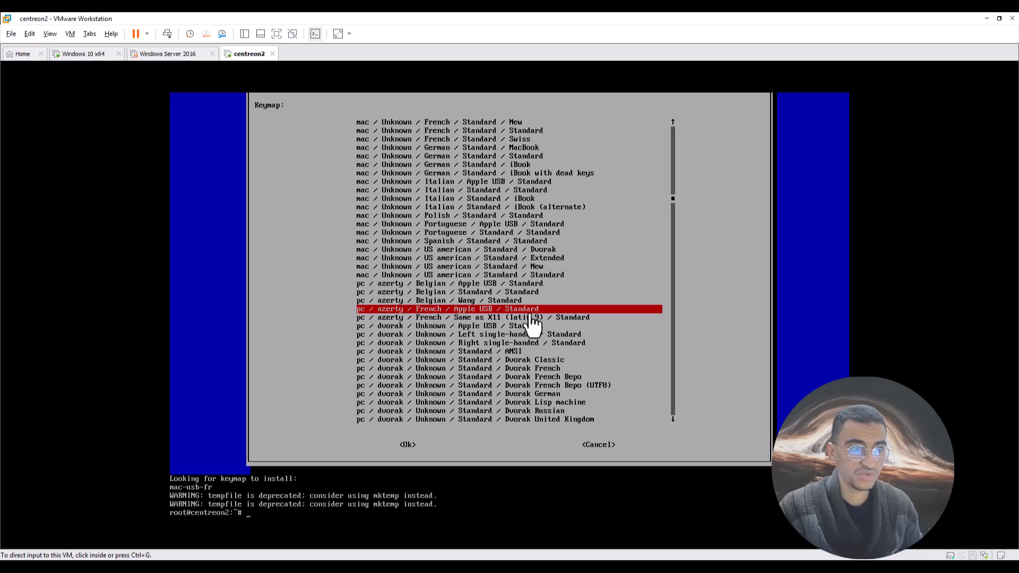
# Rerun dpkg-reconfigure console-data, choosing arch list, azerty, French and the Apple USB variant.
pyautogui.click(289, 499)
pyautogui.press('Up')
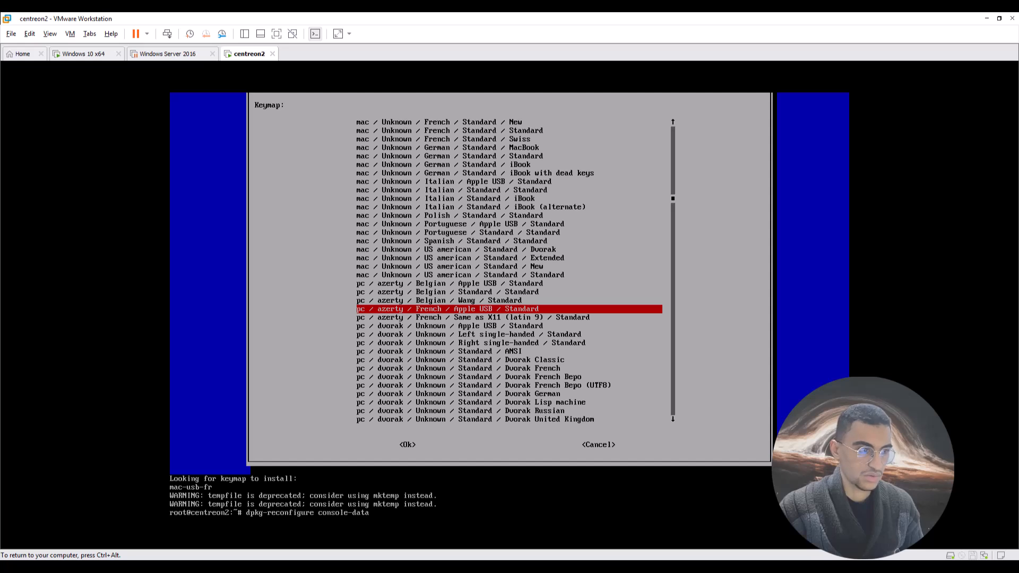
pyautogui.press('Return')
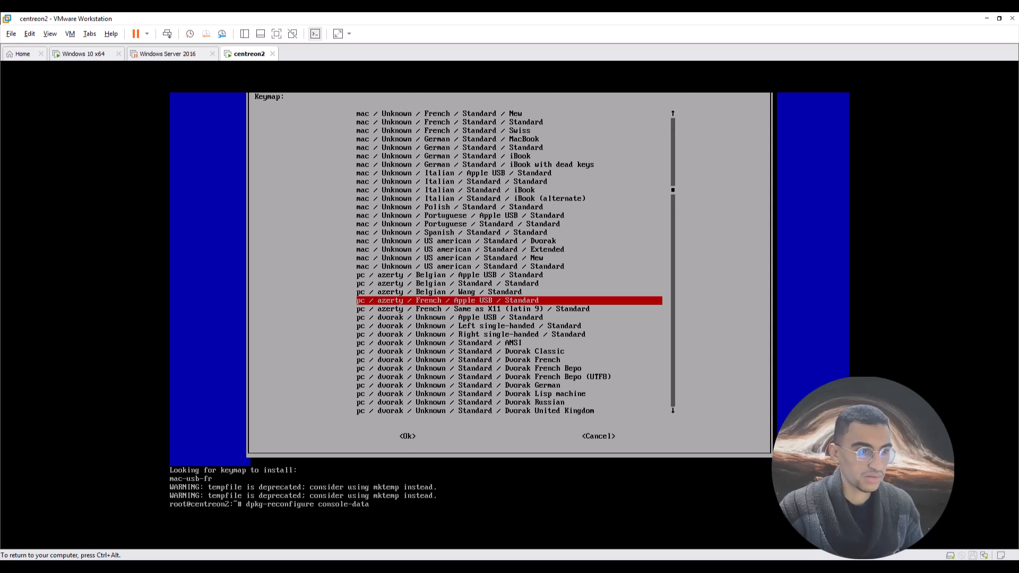
pyautogui.press('Up')
pyautogui.press('Up')
pyautogui.press('Up')
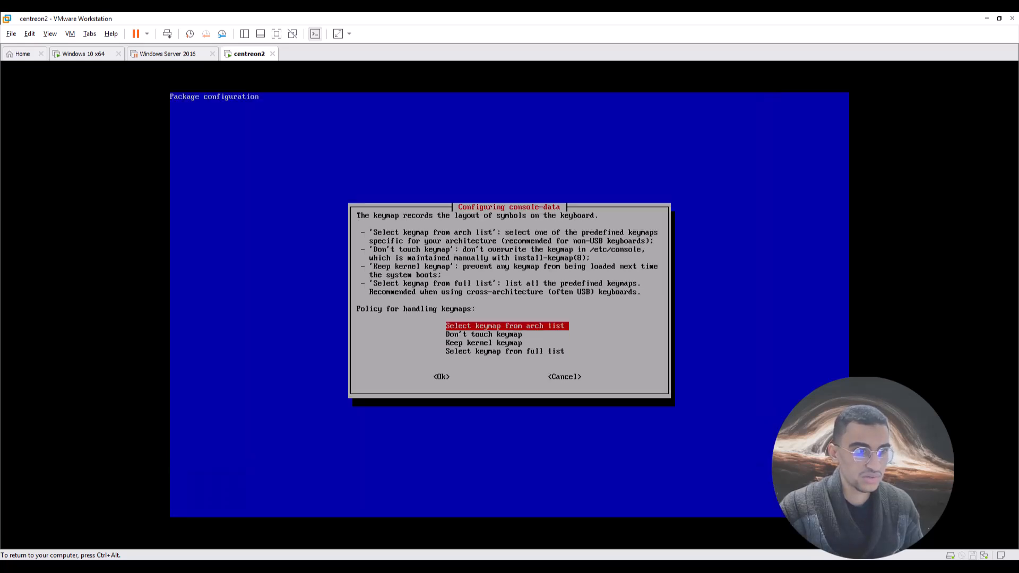
pyautogui.press('Return')
pyautogui.press('Return')
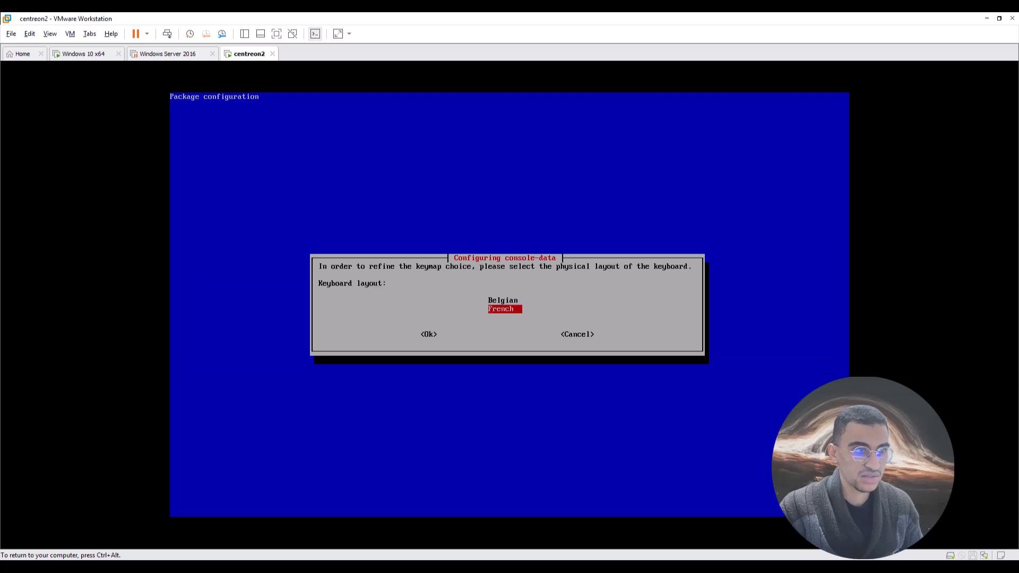
pyautogui.press('Return')
pyautogui.press('Up')
pyautogui.press('Up')
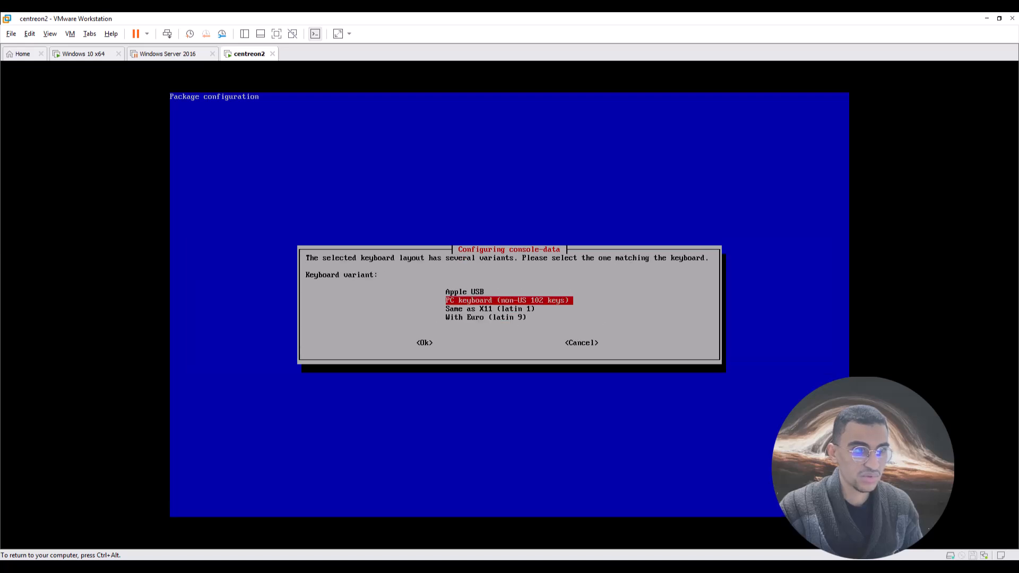
pyautogui.press('Up')
pyautogui.press('Return')
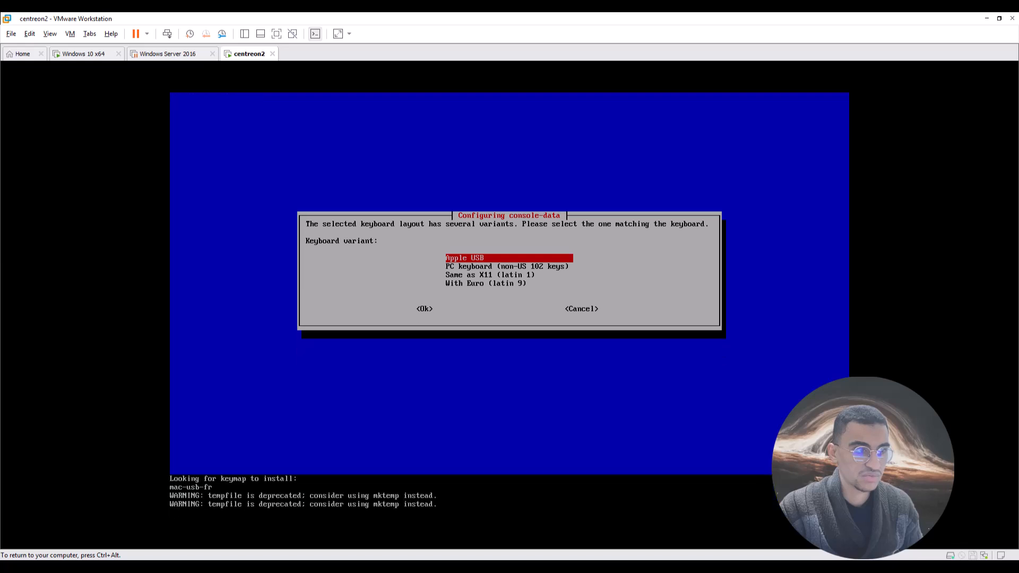
# Clear the console with the clear command.
pyautogui.write('a')
pyautogui.press('BackSpace')
pyautogui.press('BackSpace')
pyautogui.press('BackSpace')
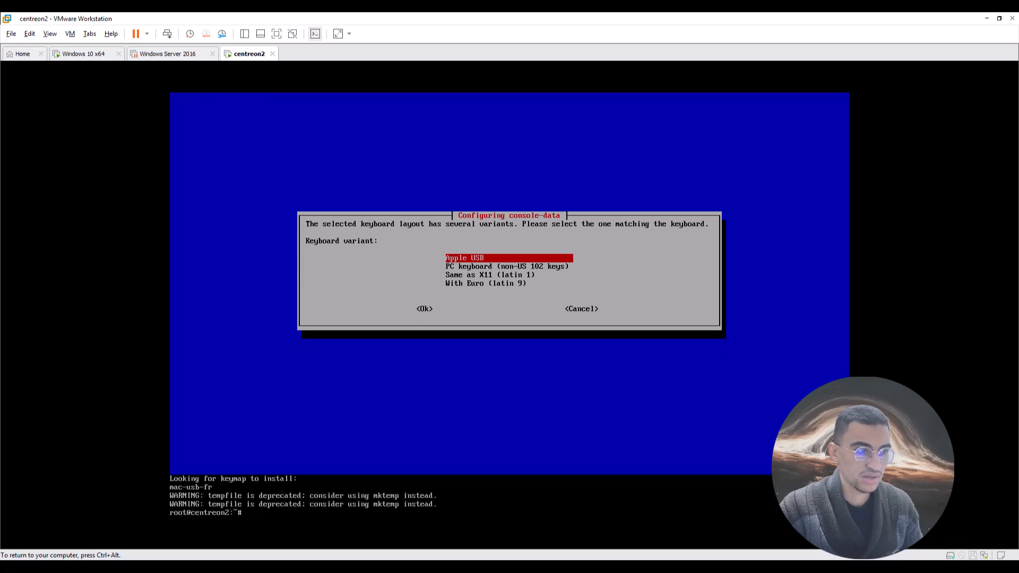
pyautogui.write('aq')
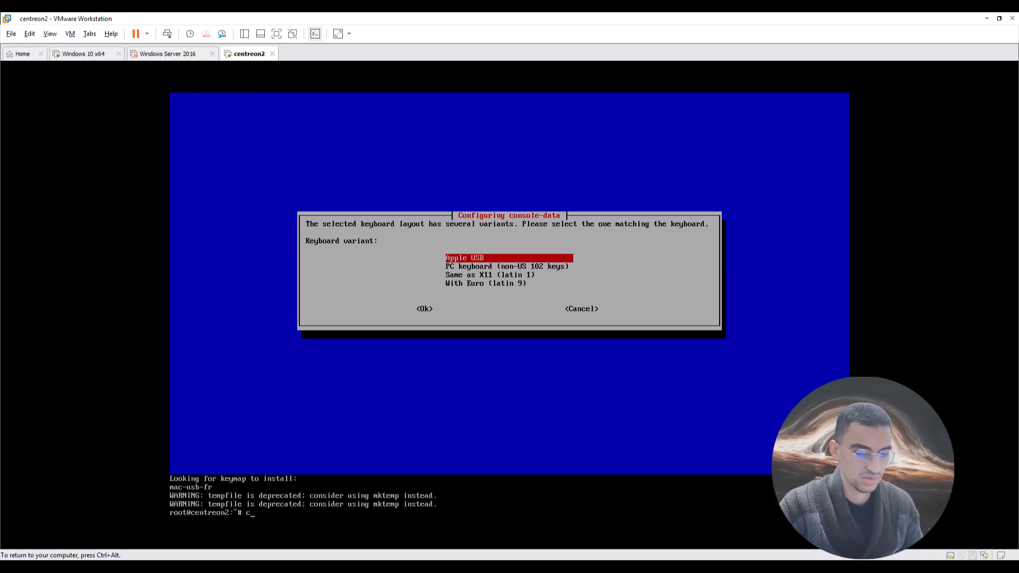
pyautogui.write('clear')
pyautogui.press('Return')
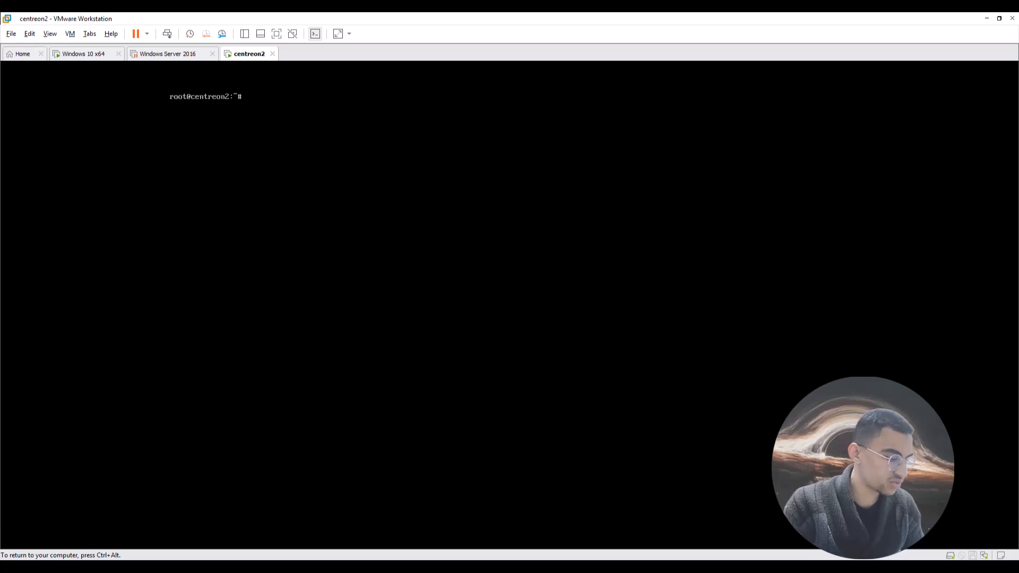
# Print /etc/passwd with cat to list the VM's user accounts, including centreon and mysql.
pyautogui.write('c')
pyautogui.write('a')
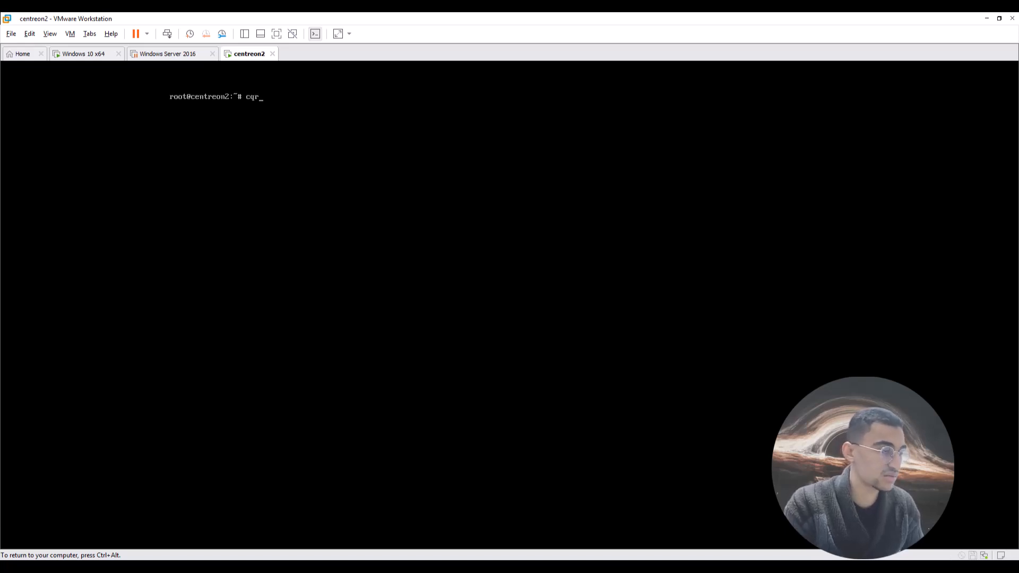
pyautogui.write('t')
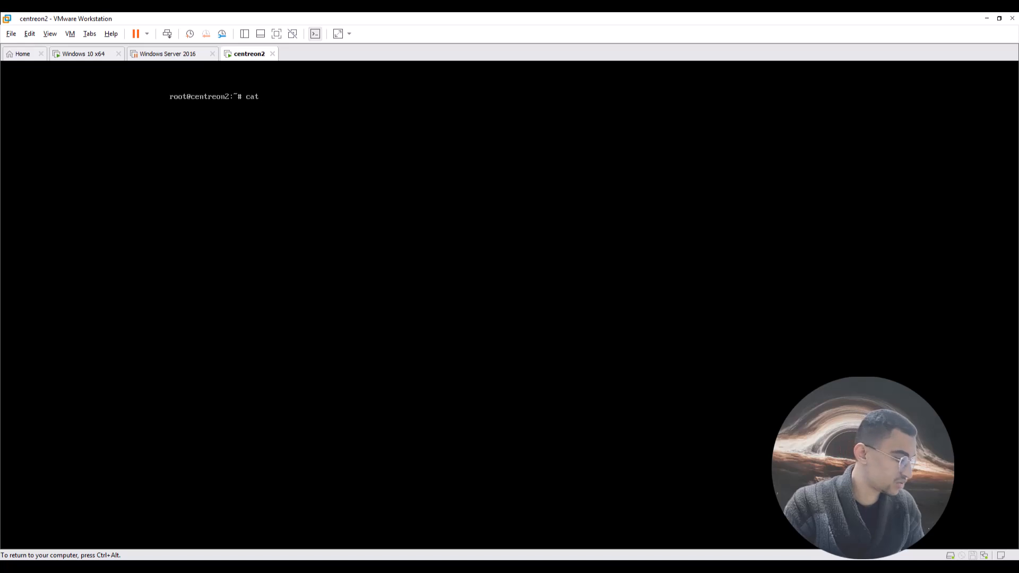
pyautogui.write(' /etc/oq')
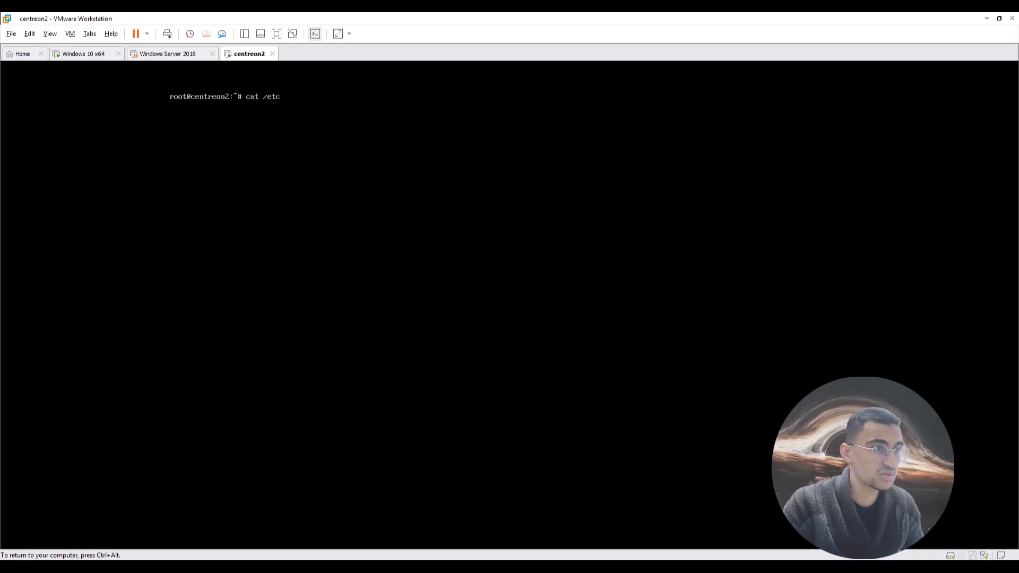
pyautogui.press('BackSpace')
pyautogui.press('BackSpace')
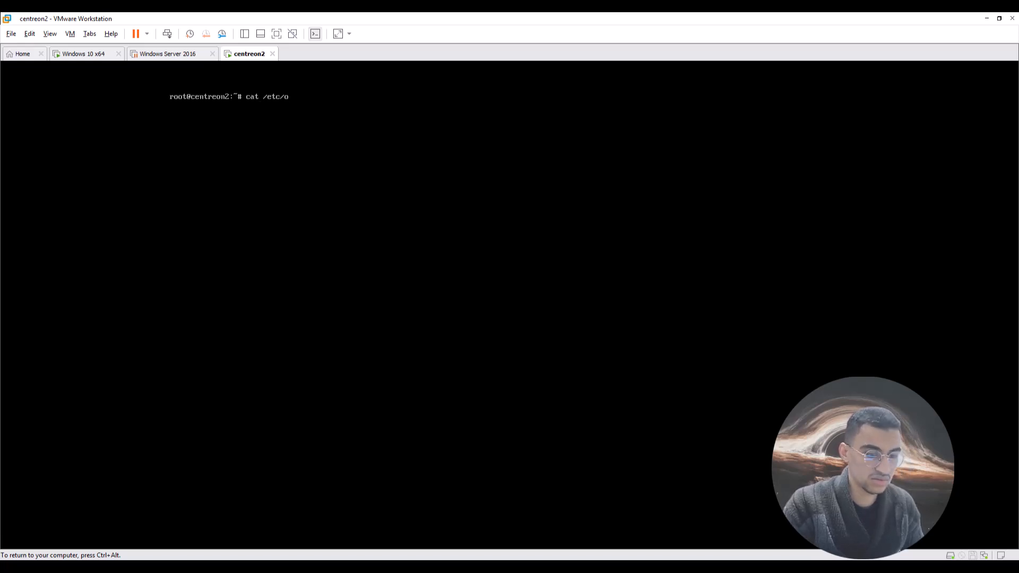
pyautogui.write('pq')
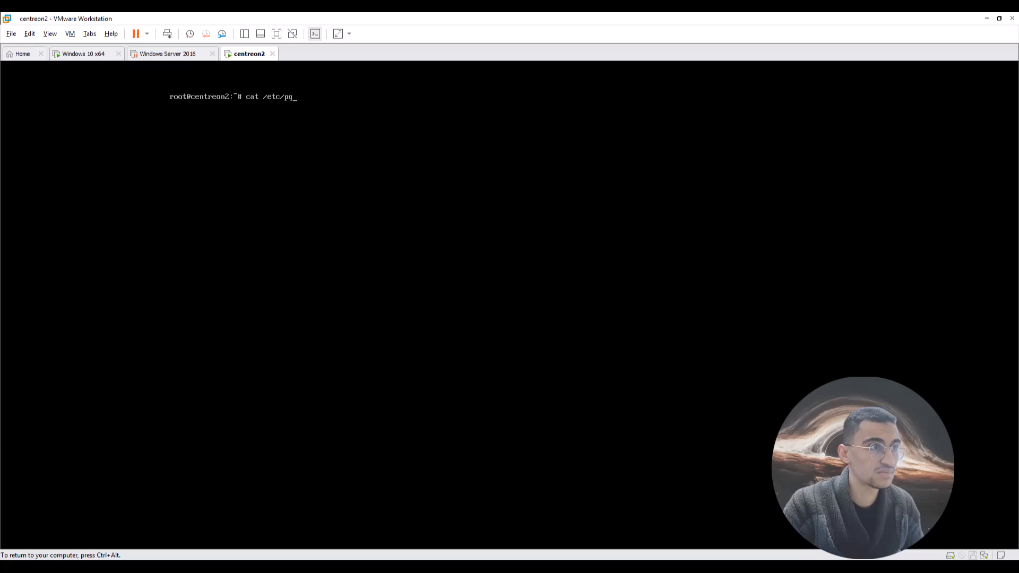
pyautogui.press('BackSpace')
pyautogui.write('asswd')
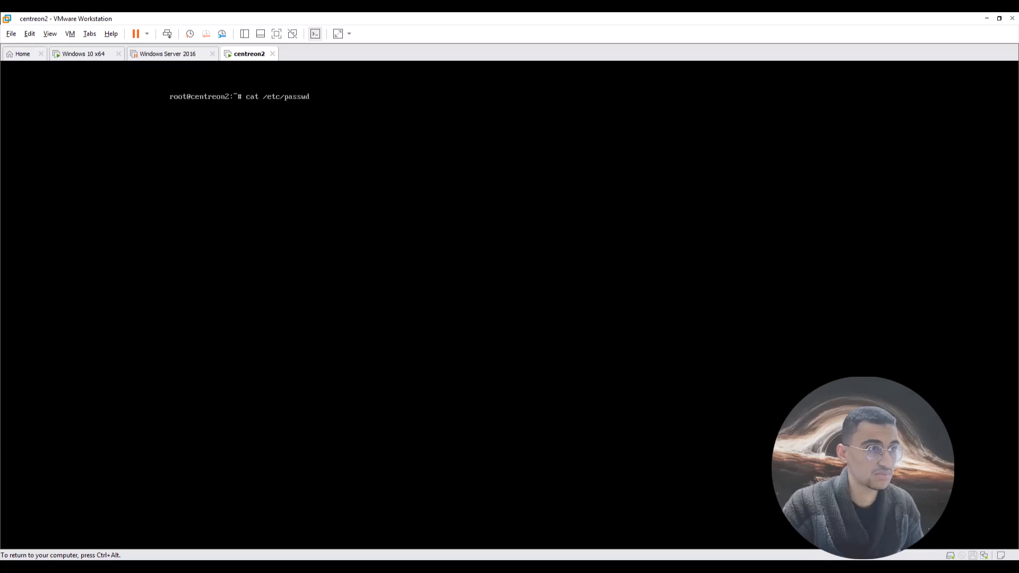
pyautogui.press('Return')
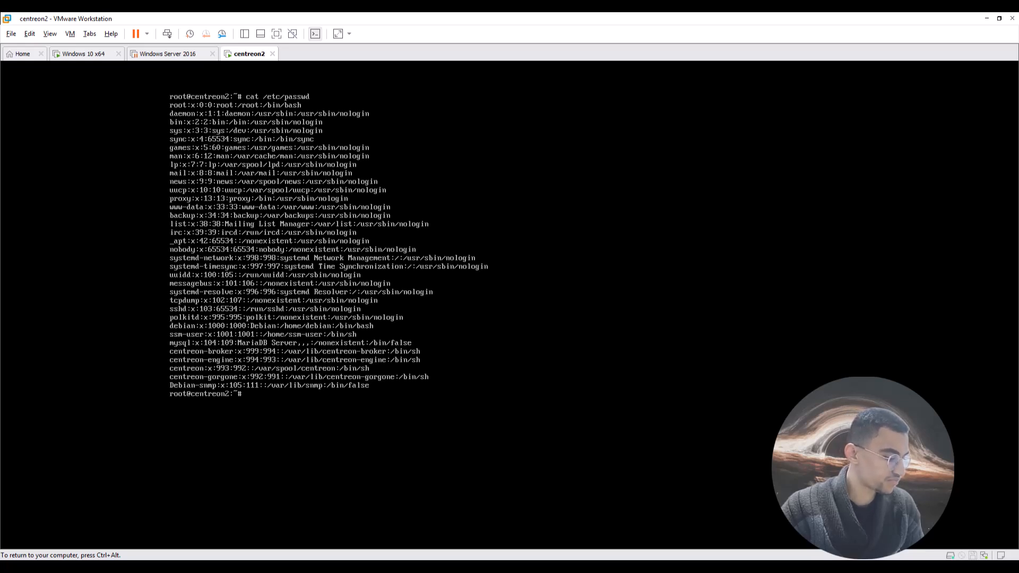
# Recall cat /etc/passwd and type test characters to check the French keyboard mapping.
pyautogui.press('Up')
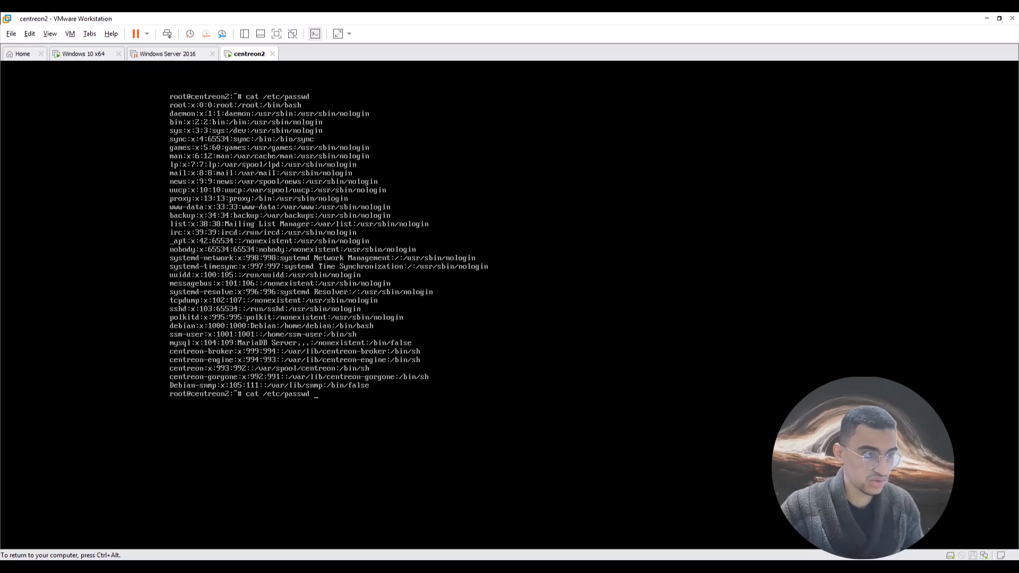
pyautogui.write('§')
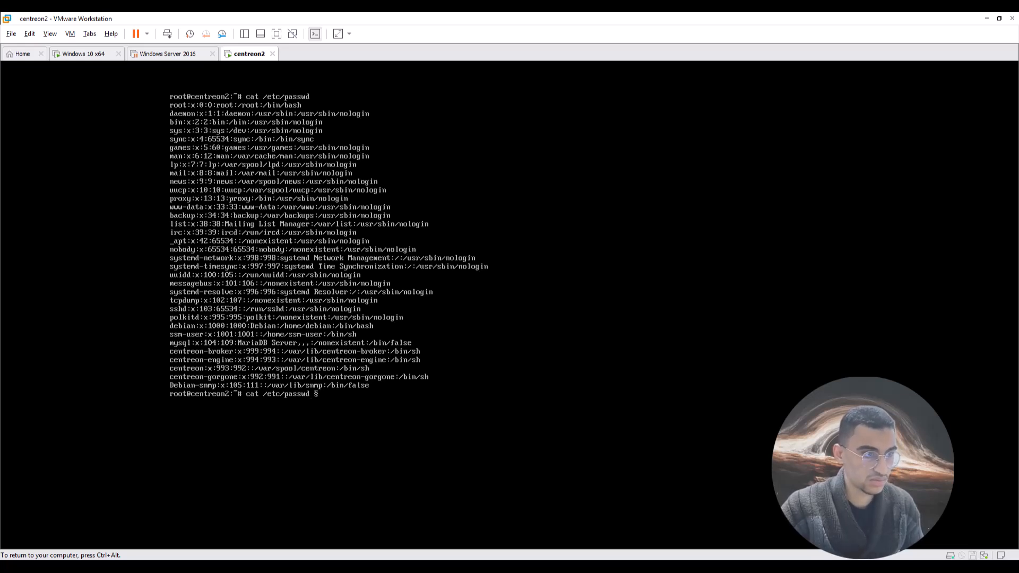
pyautogui.press('BackSpace')
pyautogui.write('(')
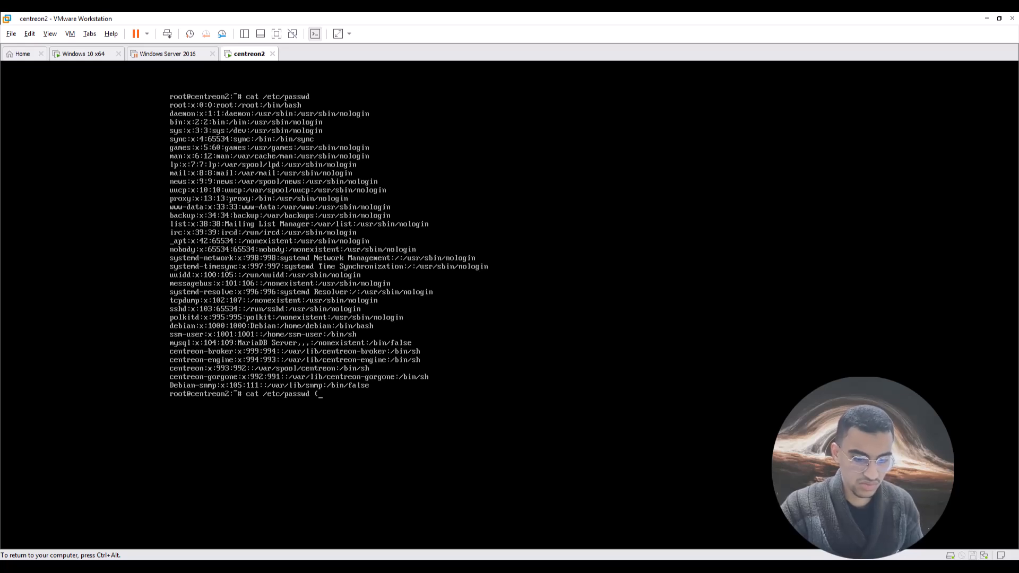
pyautogui.press('Up')
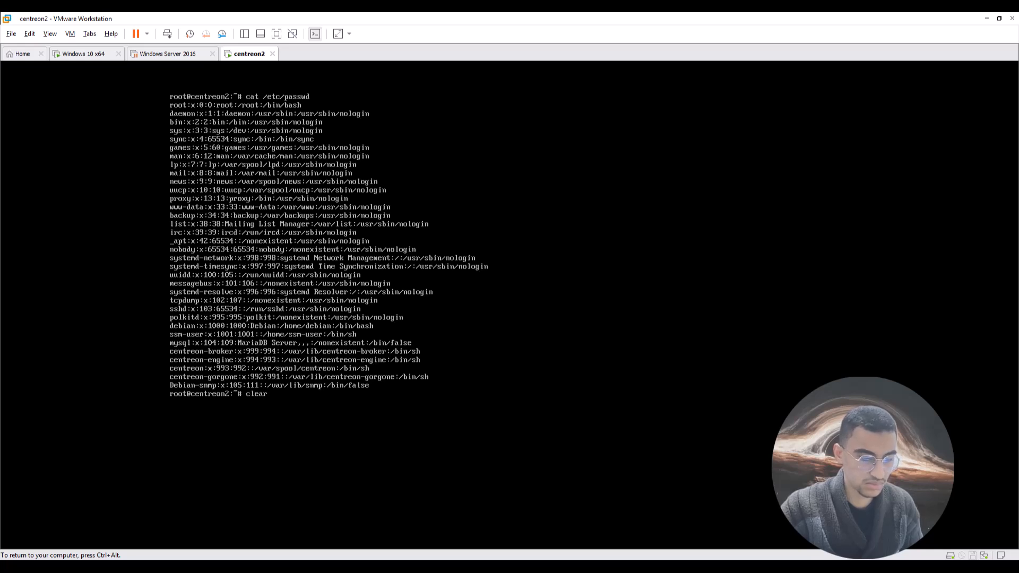
pyautogui.press('Up')
pyautogui.press('Down')
pyautogui.press('Down')
pyautogui.press('Down')
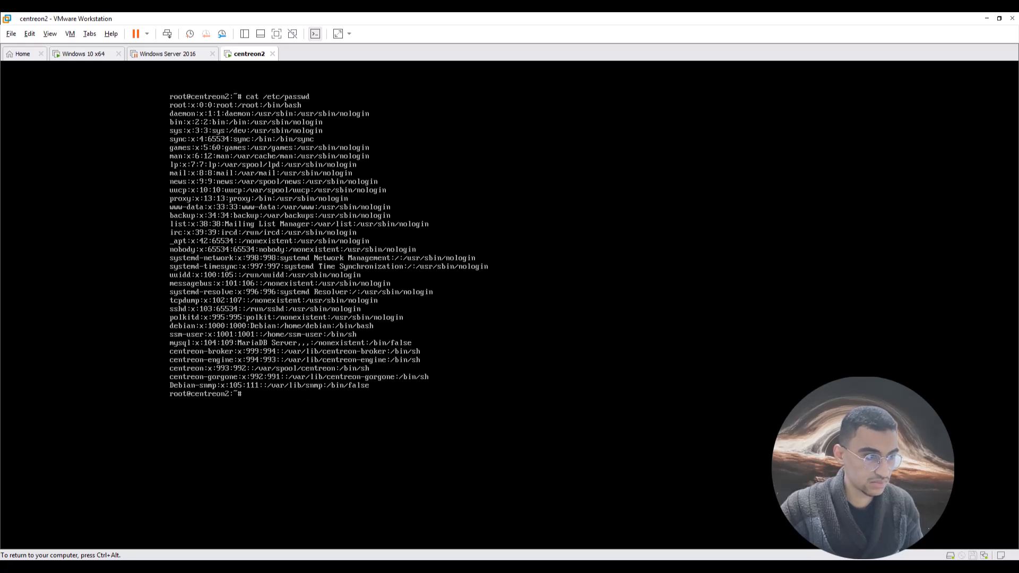
pyautogui.press('Up')
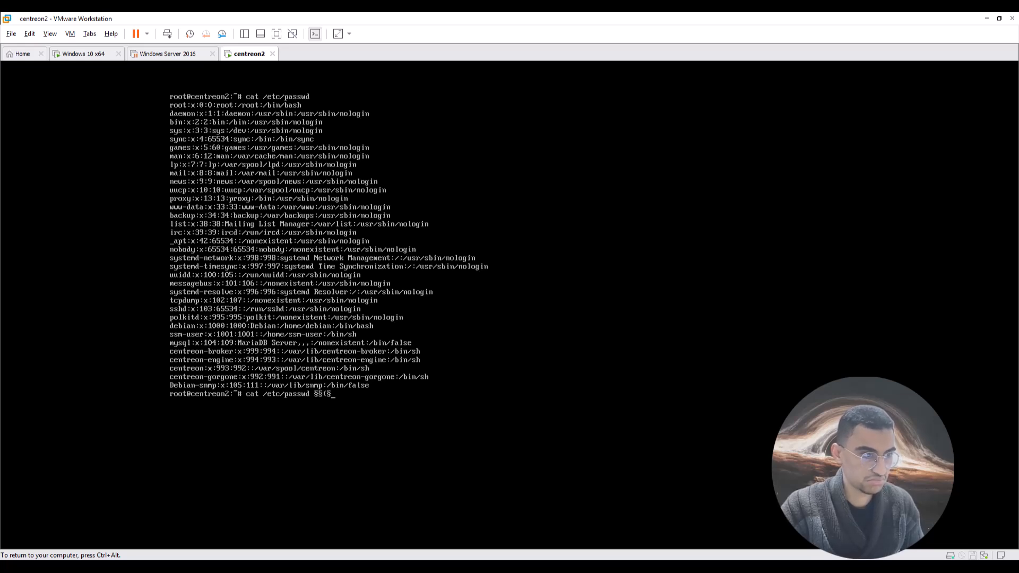
pyautogui.press('BackSpace')
pyautogui.press('BackSpace')
pyautogui.press('BackSpace')
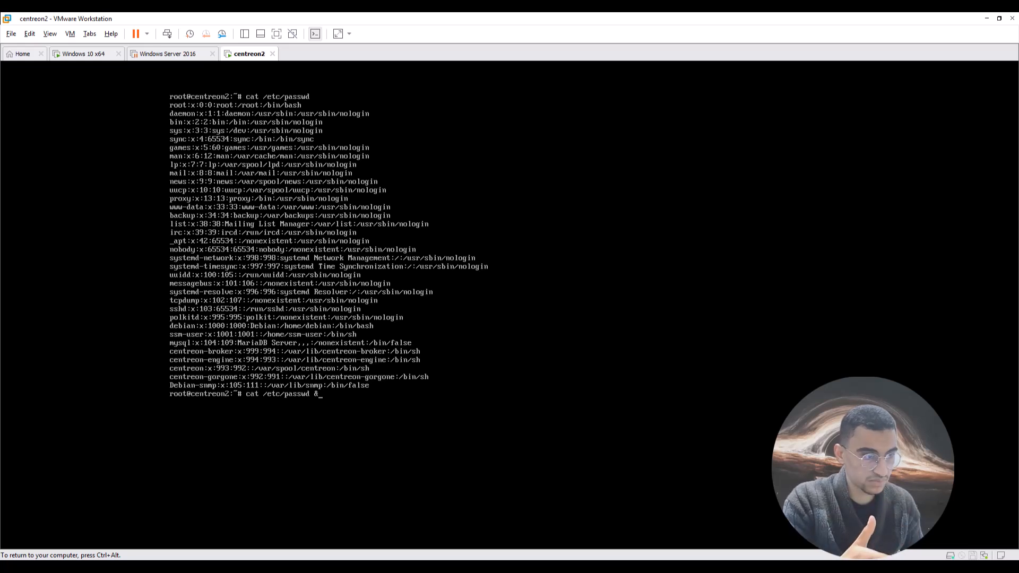
pyautogui.write('&éé"\'(§è!ç')
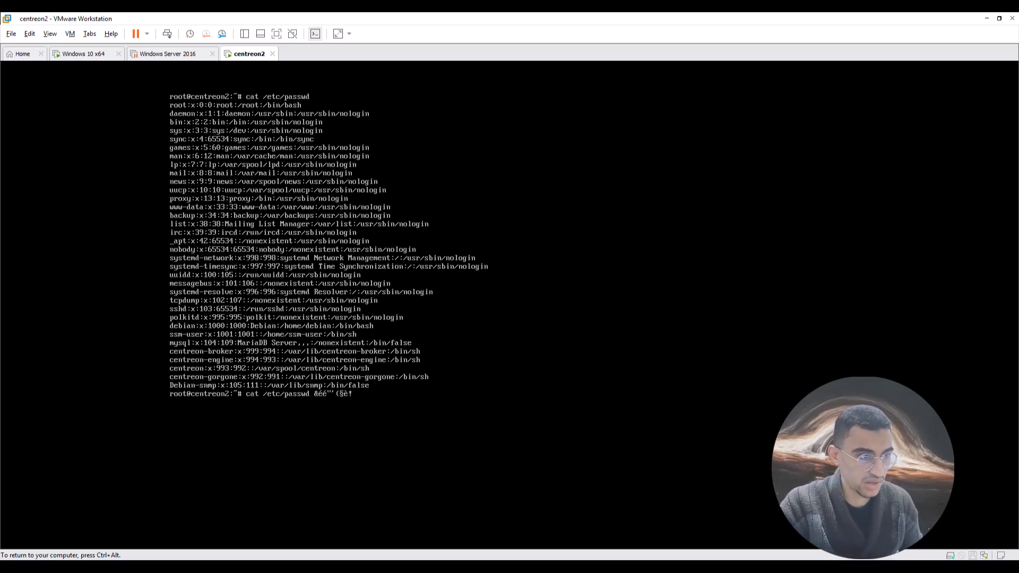
pyautogui.press('BackSpace')
pyautogui.press('BackSpace')
pyautogui.press('BackSpace')
pyautogui.press('BackSpace')
pyautogui.press('BackSpace')
pyautogui.press('BackSpace')
pyautogui.press('BackSpace')
pyautogui.press('BackSpace')
pyautogui.press('BackSpace')
pyautogui.press('BackSpace')
pyautogui.press('BackSpace')
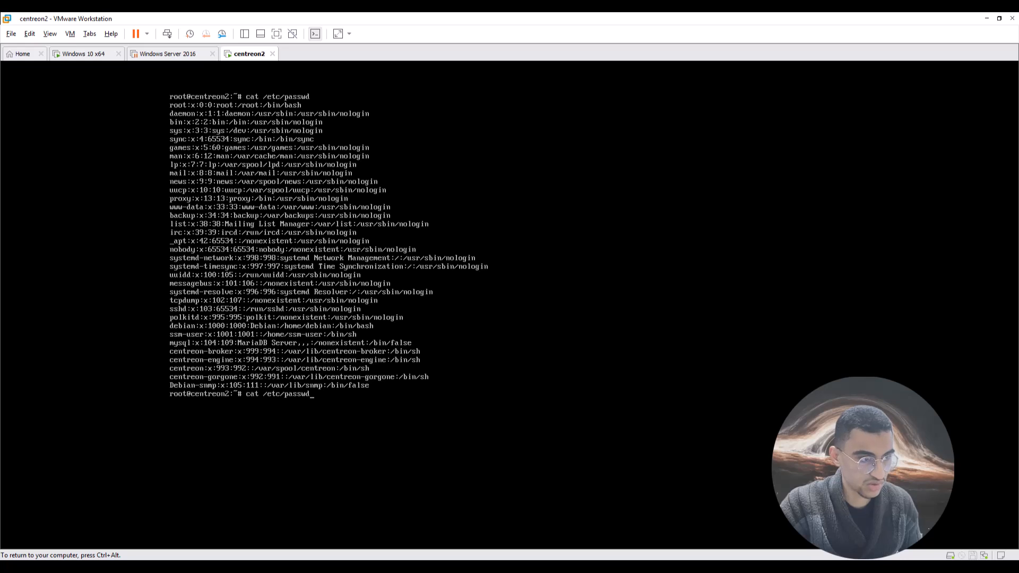
pyautogui.write('d @${«[[]}')
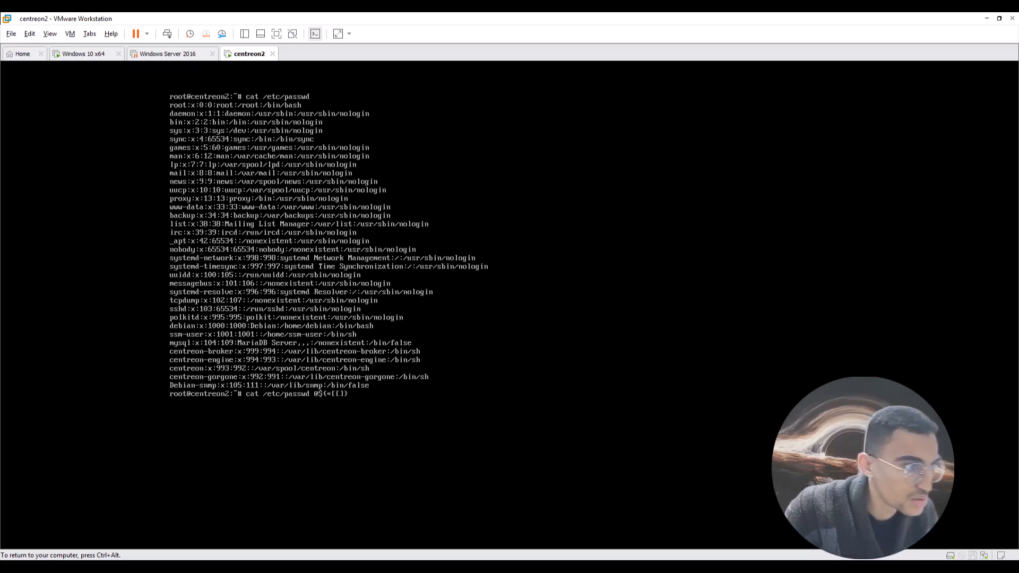
pyautogui.press('BackSpace')
pyautogui.press('BackSpace')
pyautogui.press('BackSpace')
pyautogui.press('BackSpace')
pyautogui.press('BackSpace')
pyautogui.press('BackSpace')
pyautogui.press('BackSpace')
pyautogui.press('BackSpace')
pyautogui.press('BackSpace')
pyautogui.press('BackSpace')
pyautogui.press('BackSpace')
pyautogui.press('BackSpace')
pyautogui.press('BackSpace')
pyautogui.press('BackSpace')
pyautogui.press('BackSpace')
pyautogui.press('BackSpace')
pyautogui.press('BackSpace')
pyautogui.press('BackSpace')
pyautogui.press('BackSpace')
pyautogui.press('BackSpace')
pyautogui.press('BackSpace')
pyautogui.press('BackSpace')
pyautogui.press('BackSpace')
pyautogui.press('BackSpace')
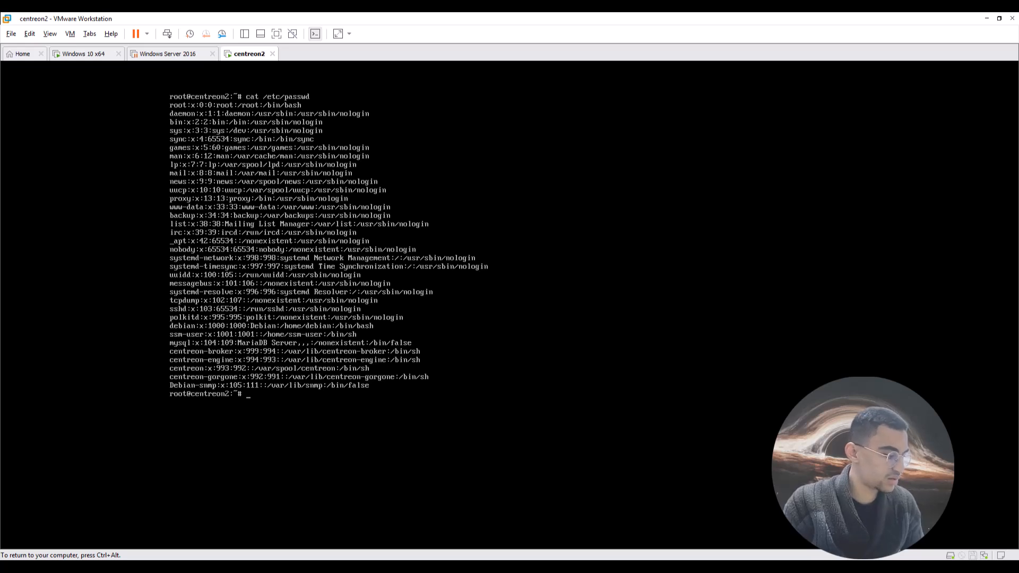
# Begin typing a mysql command at the root prompt, correcting the mistyped characters.
pyautogui.write('mysql')
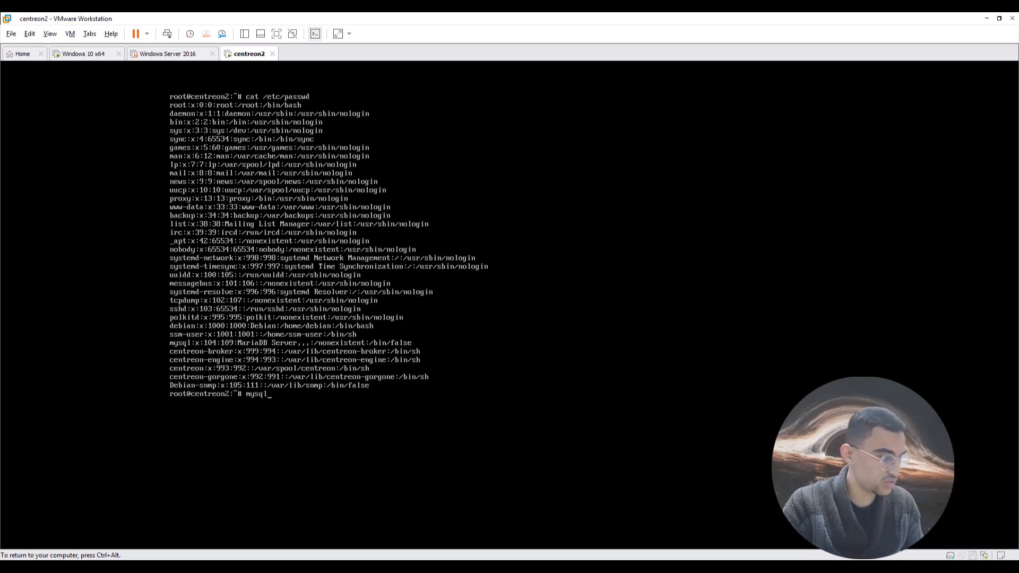
pyautogui.write('8sec')
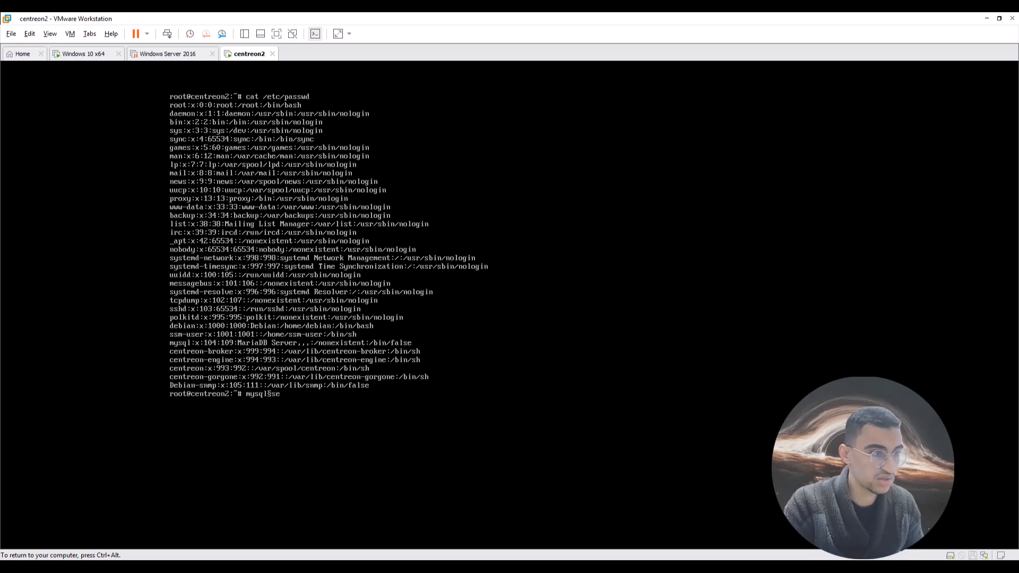
pyautogui.press('BackSpace')
pyautogui.press('BackSpace')
pyautogui.press('BackSpace')
pyautogui.press('BackSpace')
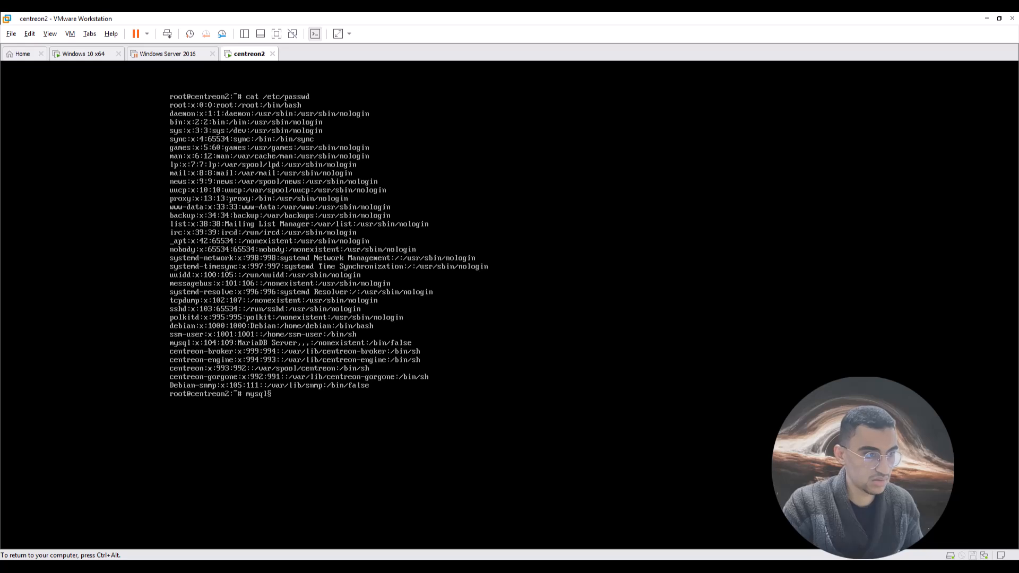
pyautogui.press('BackSpace')
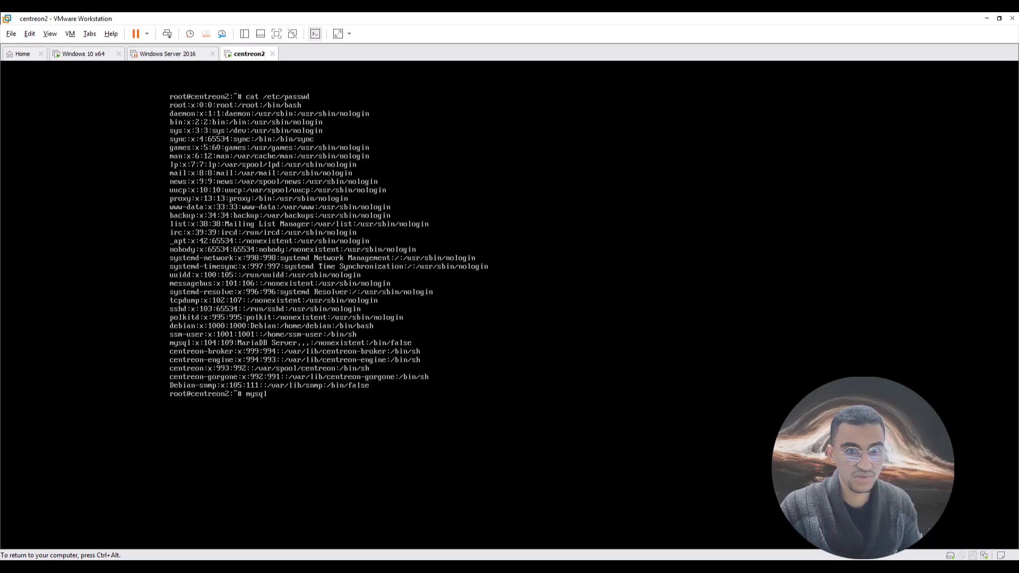
pyautogui.hotkey('ctrl', 'alt')
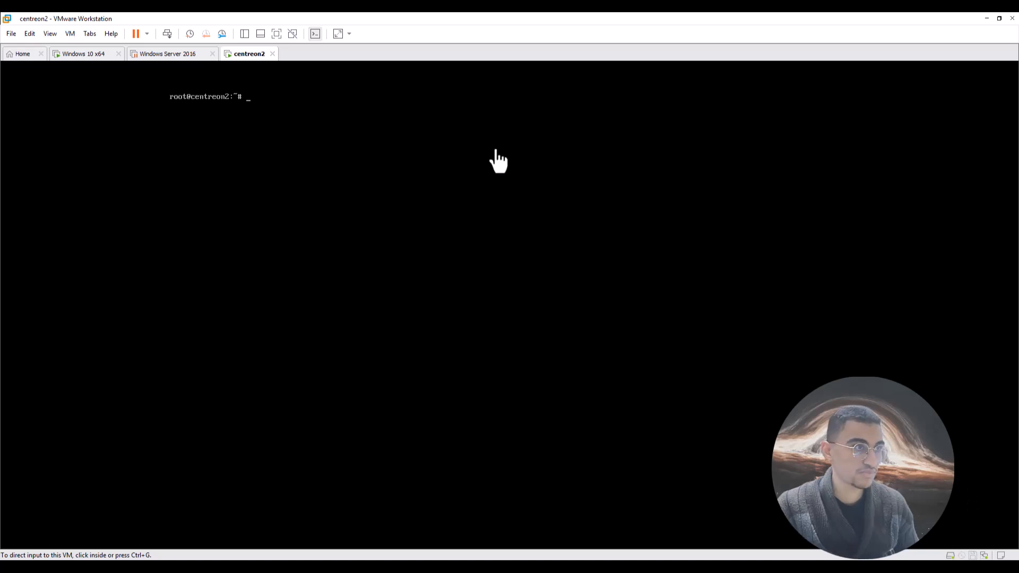
# In the VM console, run cat /etc/passwd | grep centreon to list the centreon accounts.
pyautogui.click(496, 151)
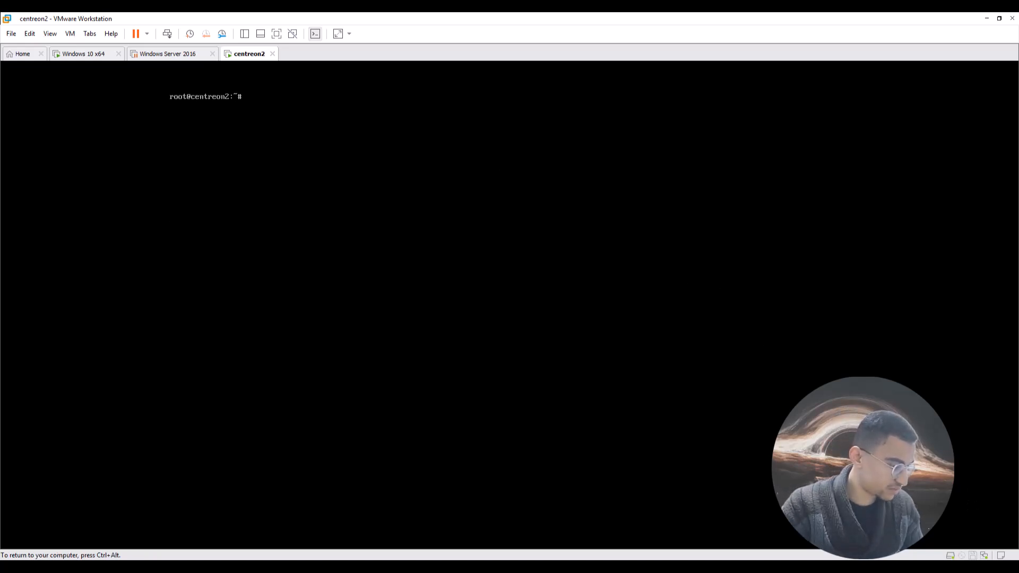
pyautogui.write('cat')
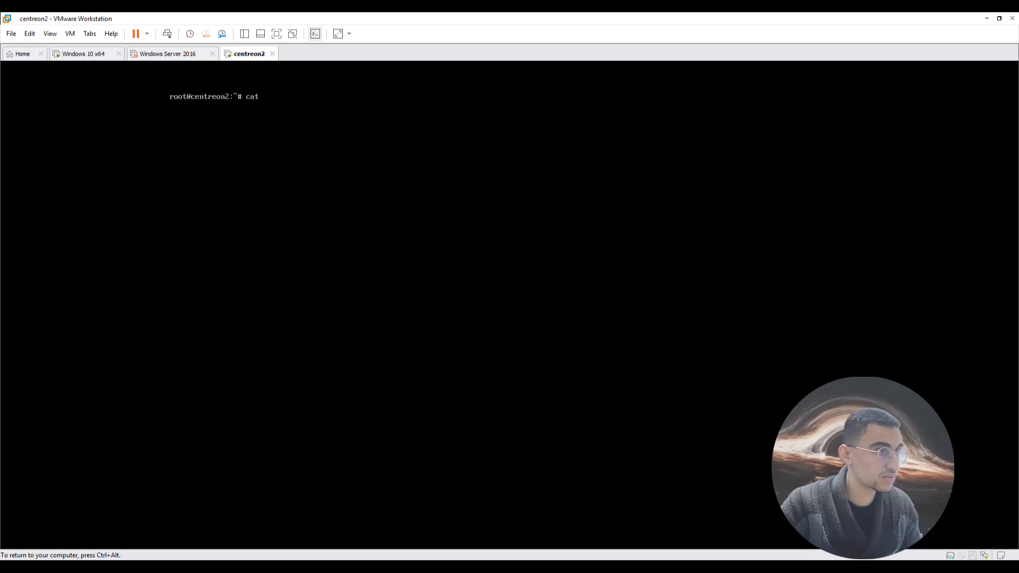
pyautogui.write(' /etc/oa')
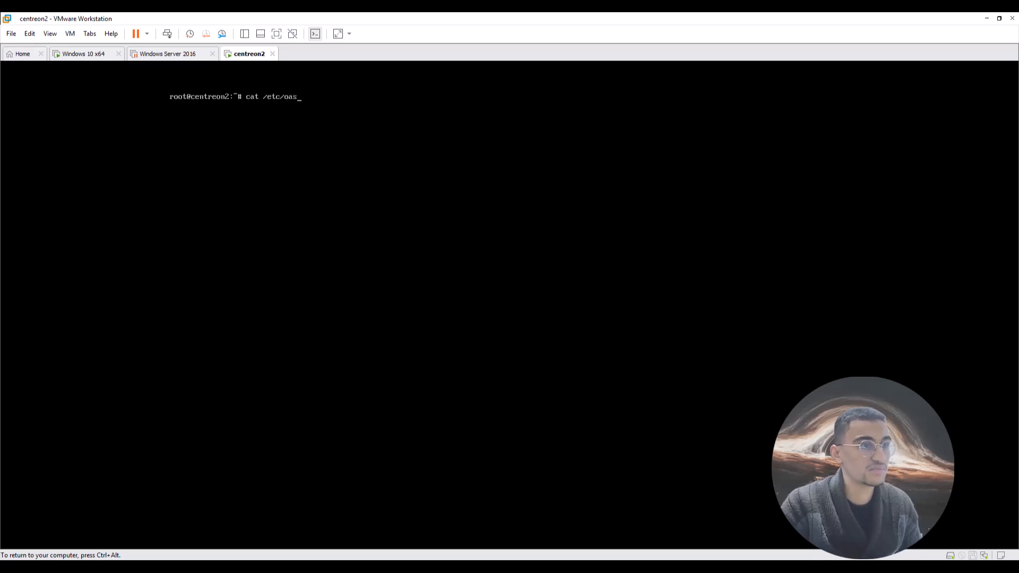
pyautogui.write('s')
pyautogui.press('BackSpace')
pyautogui.press('BackSpace')
pyautogui.press('BackSpace')
pyautogui.write('p')
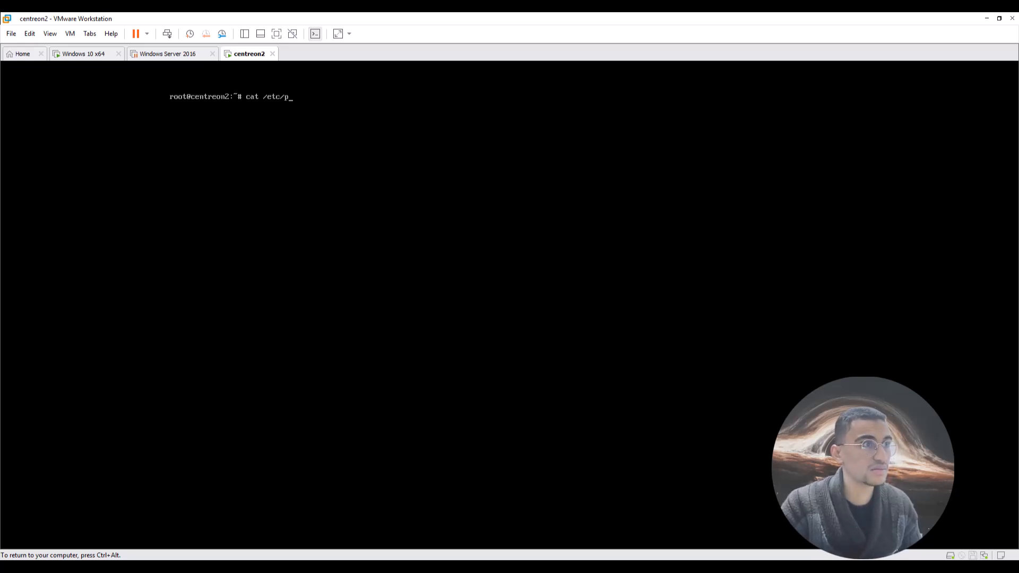
pyautogui.write('aas')
pyautogui.press('BackSpace')
pyautogui.press('BackSpace')
pyautogui.write('sswd')
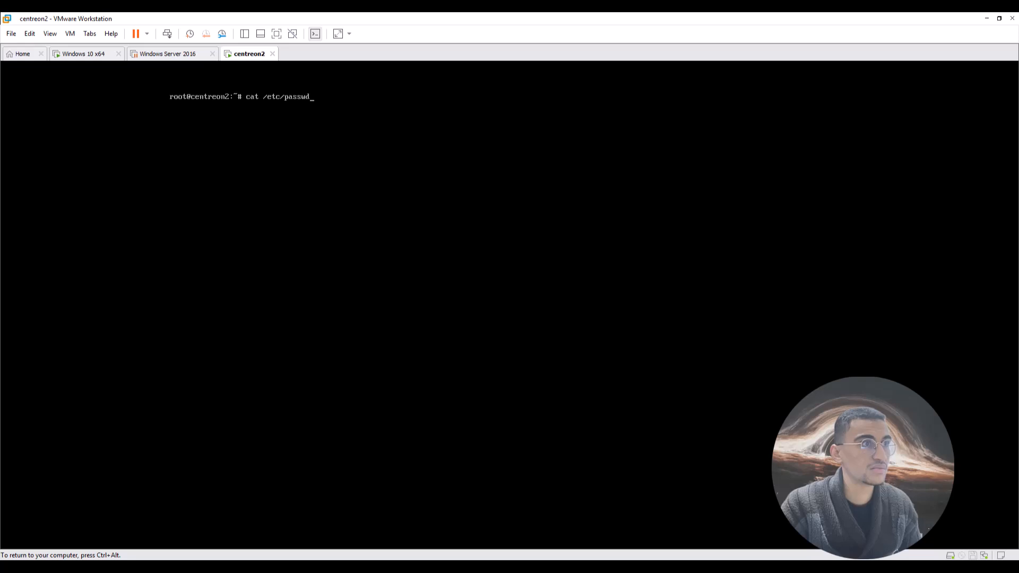
pyautogui.write(' |')
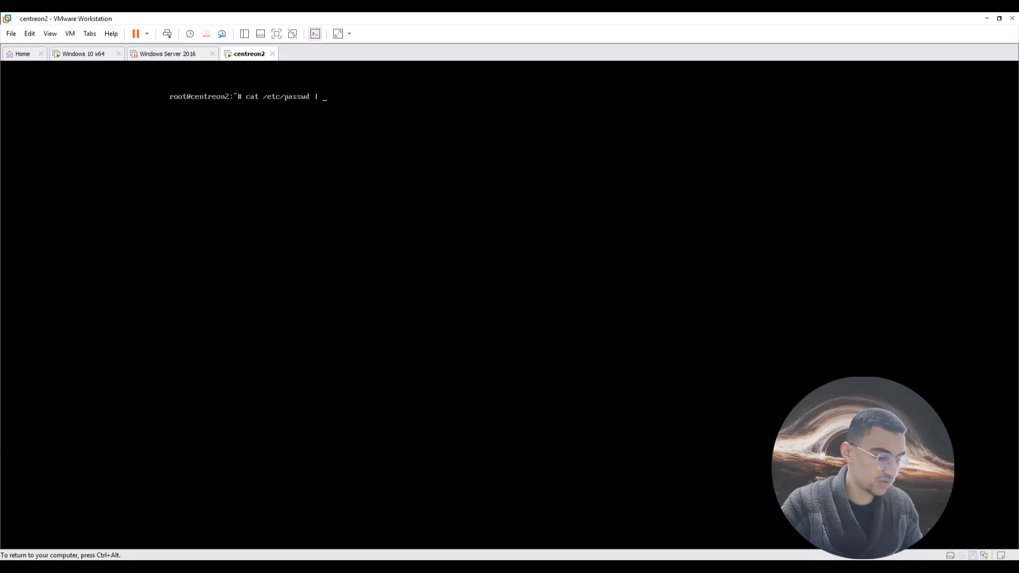
pyautogui.write(' grep centreon')
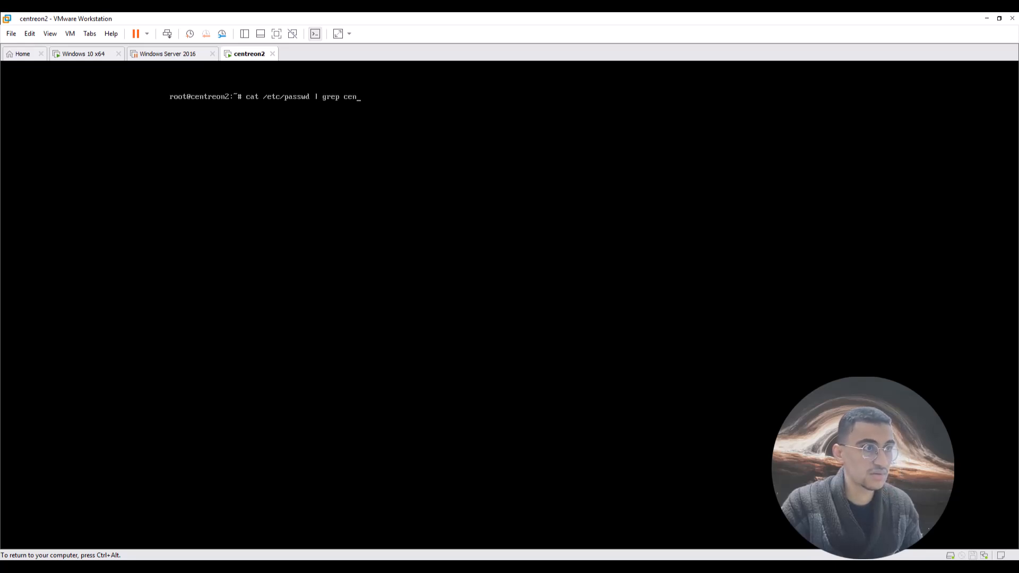
pyautogui.press('Return')
# Release and recapture the VM console's keyboard and mouse input a few times.
pyautogui.hotkey('ctrl', 'alt')
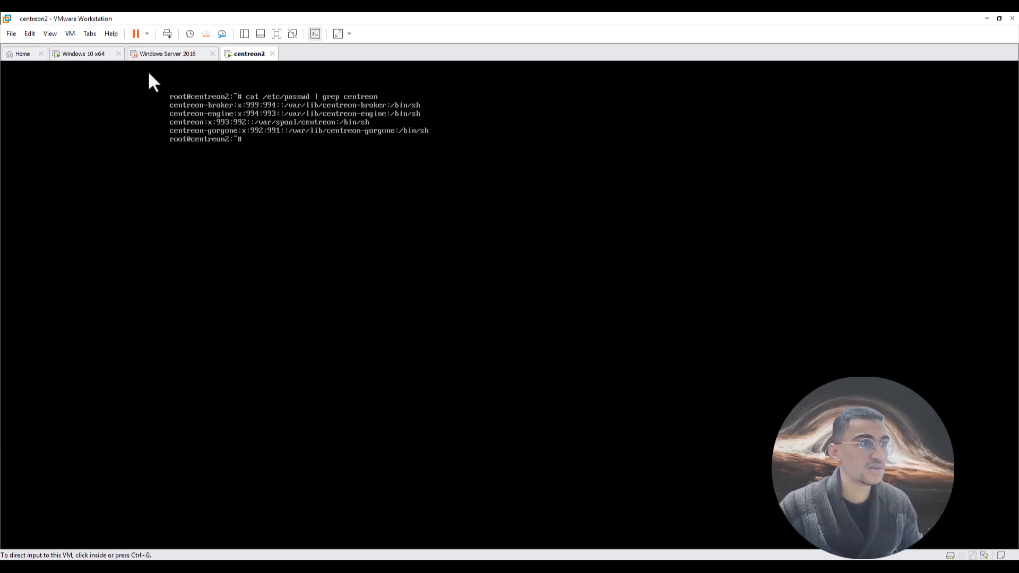
pyautogui.click(28, 117)
pyautogui.hotkey('ctrl', 'alt')
pyautogui.click(237, 89)
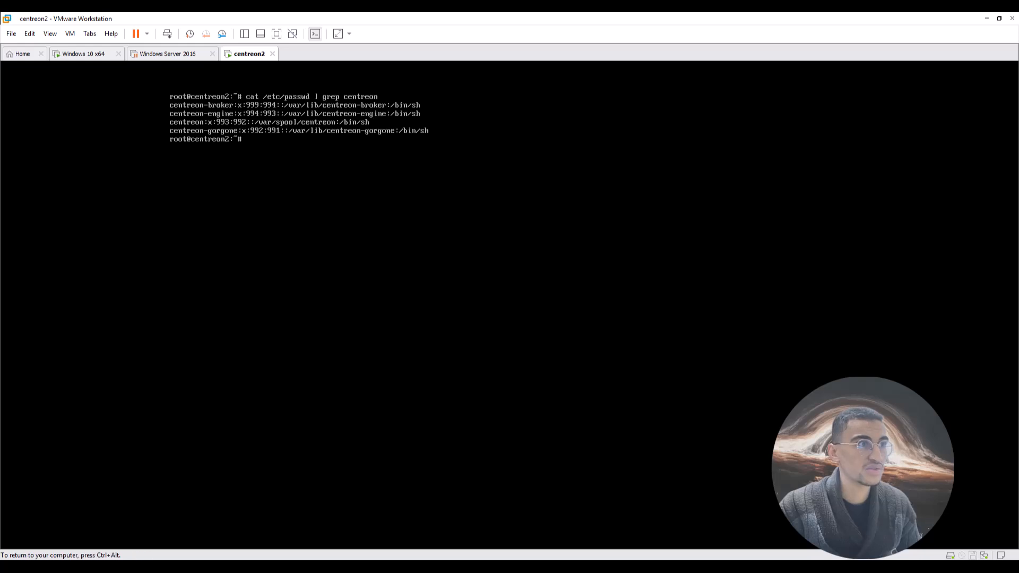
pyautogui.hotkey('ctrl', 'alt')
pyautogui.click(209, 89)
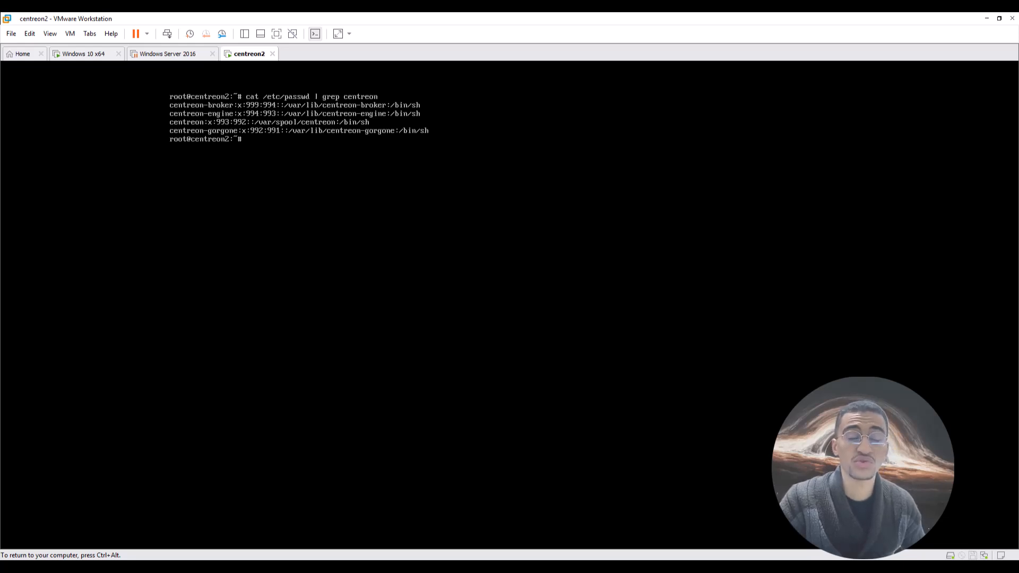
# Run mysql_secure_installation and accept the blank current root password.
pyautogui.write('mysql')
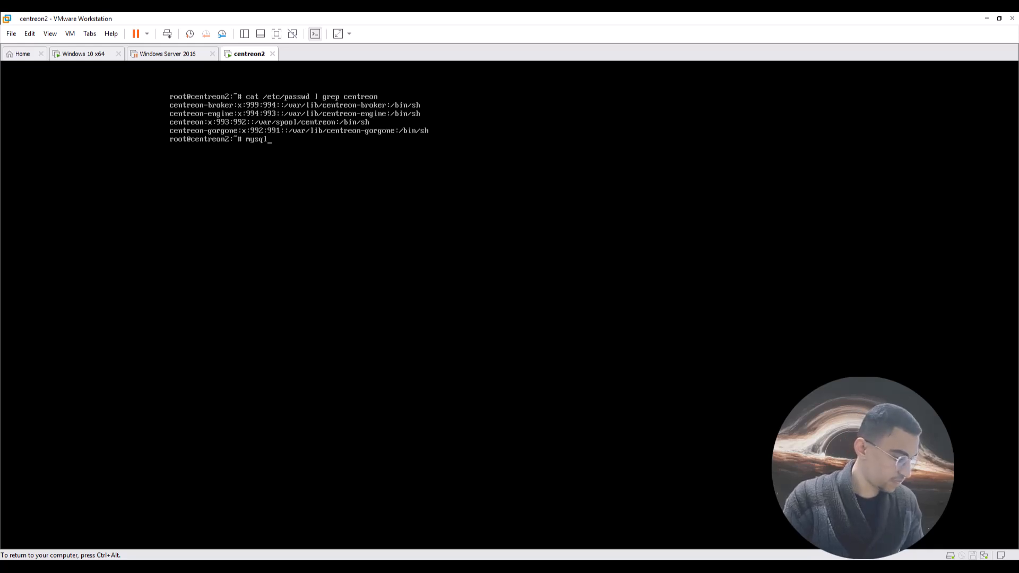
pyautogui.write('-sec')
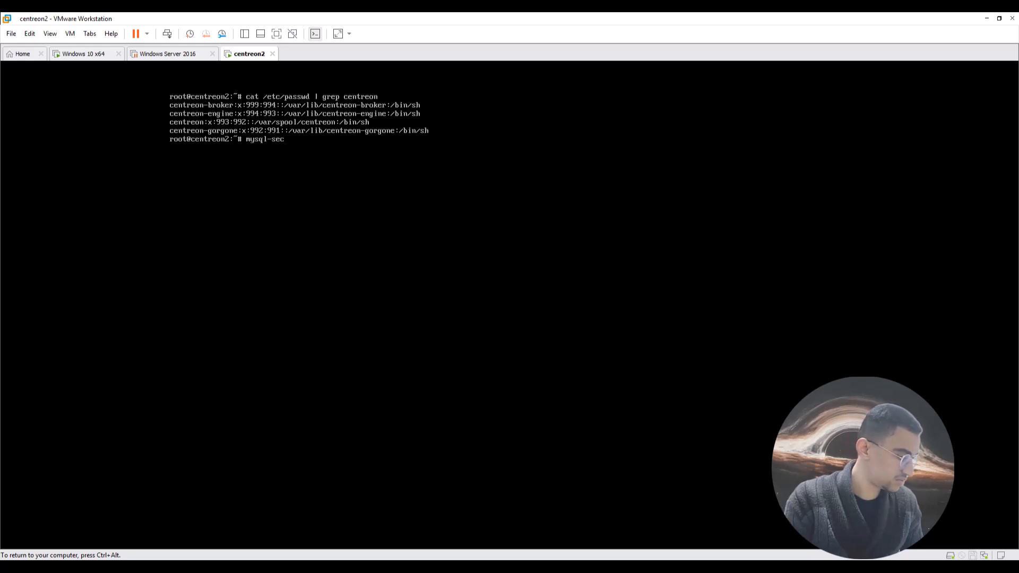
pyautogui.write('ure')
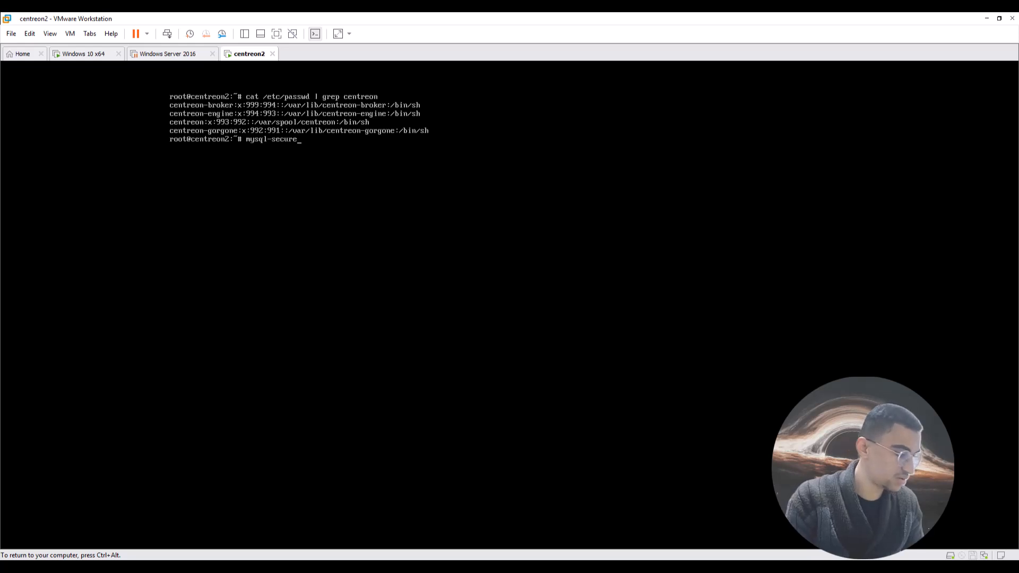
pyautogui.press('BackSpace')
pyautogui.press('BackSpace')
pyautogui.press('BackSpace')
pyautogui.press('BackSpace')
pyautogui.press('BackSpace')
pyautogui.press('BackSpace')
pyautogui.press('BackSpace')
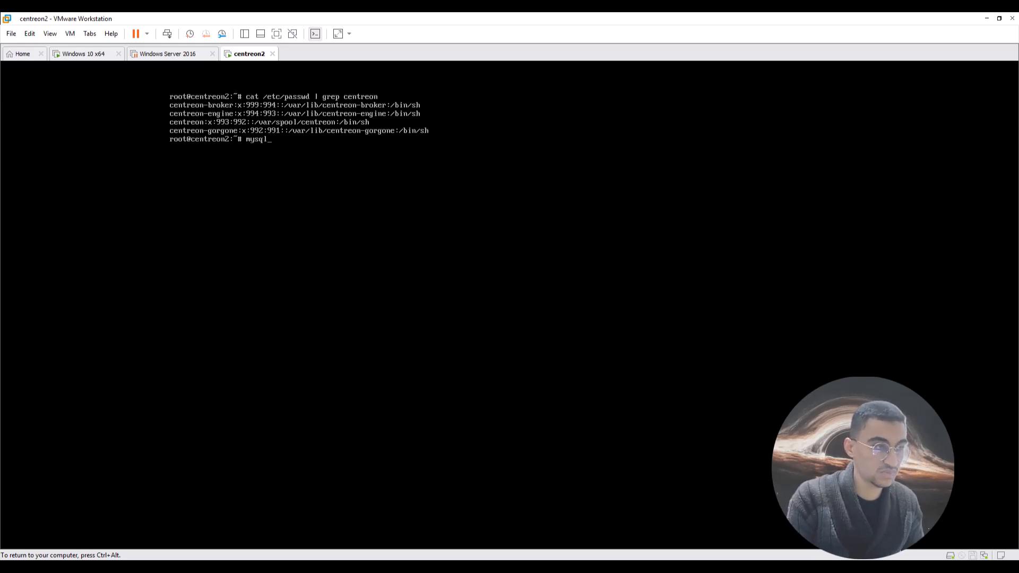
pyautogui.write('_secure')
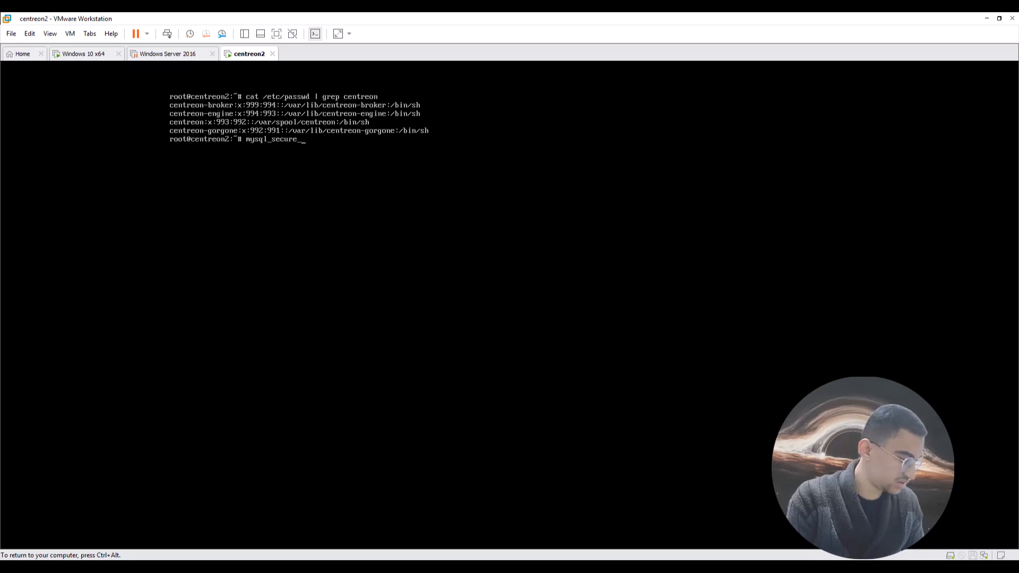
pyautogui.write('_insat')
pyautogui.press('BackSpace')
pyautogui.press('BackSpace')
pyautogui.press('BackSpace')
pyautogui.press('BackSpace')
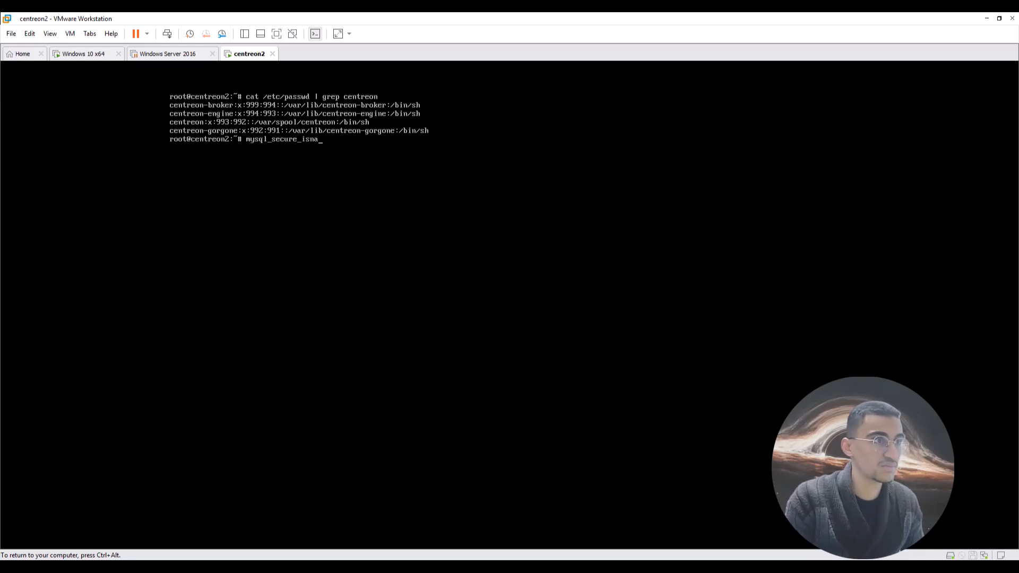
pyautogui.write('n')
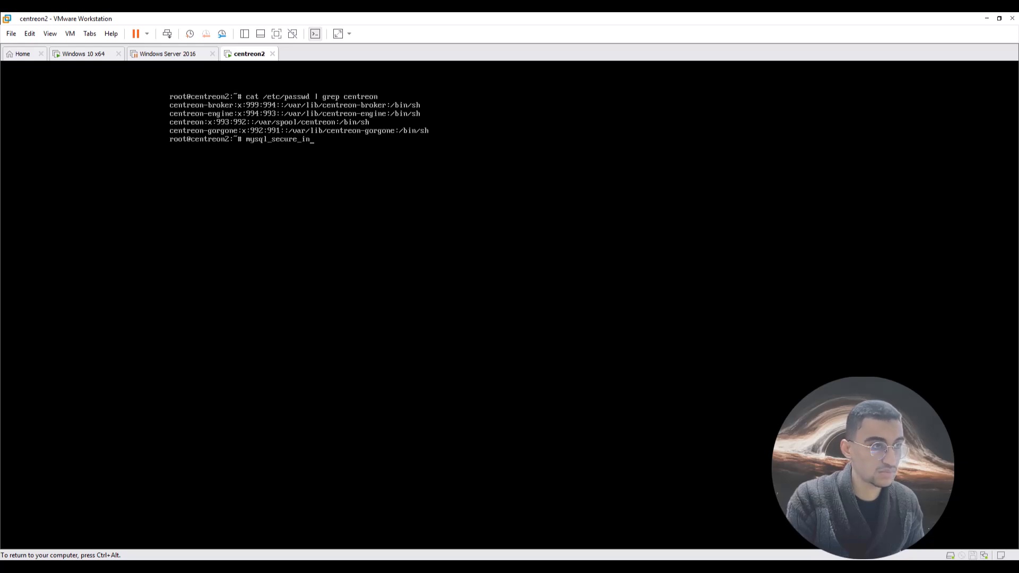
pyautogui.write('stal')
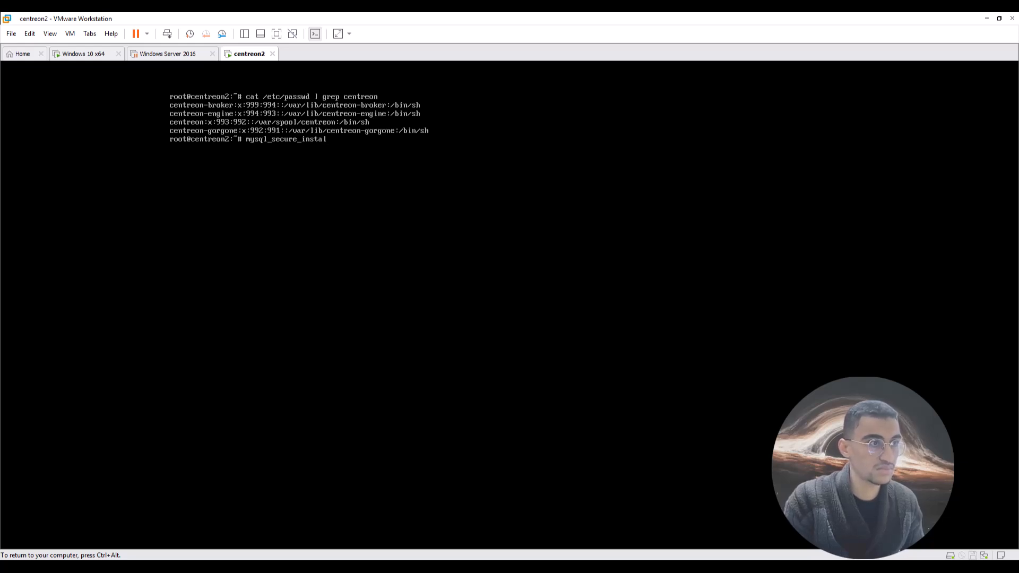
pyautogui.write('lation')
pyautogui.press('Return')
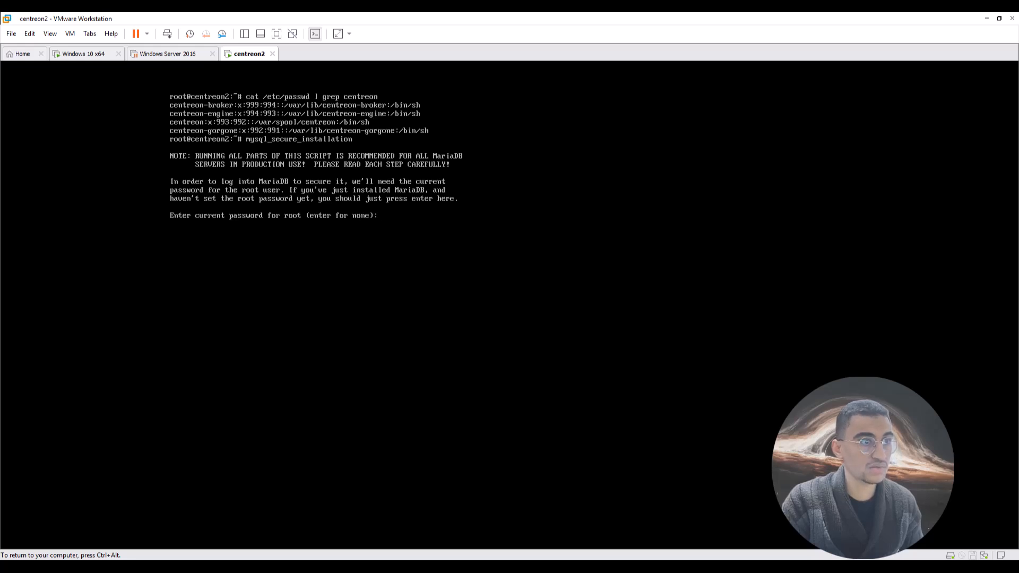
pyautogui.press('Return')
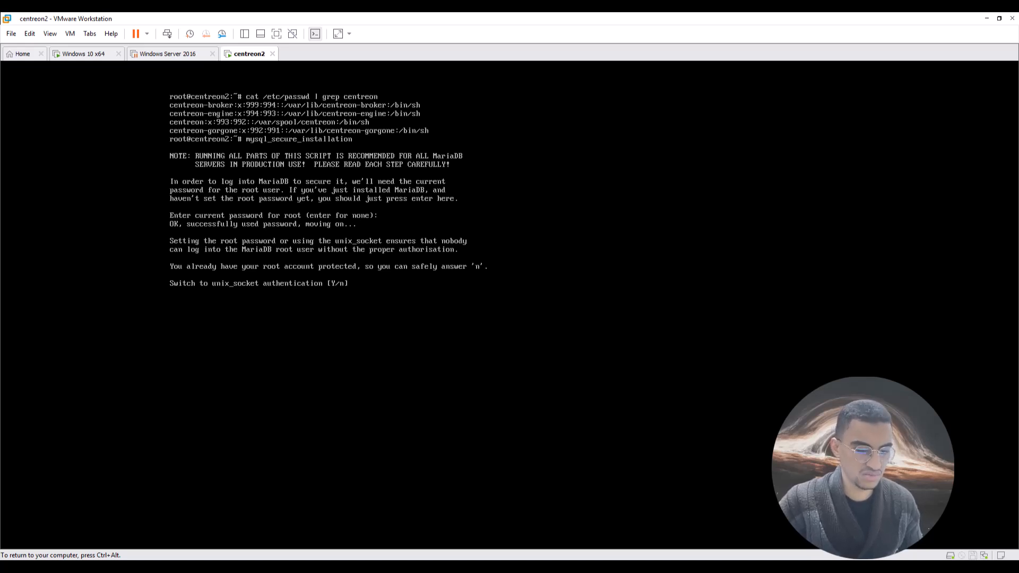
# Answer n to unix_socket and root password changes, abort with Ctrl+C, and clear the screen.
pyautogui.write('n')
pyautogui.press('Return')
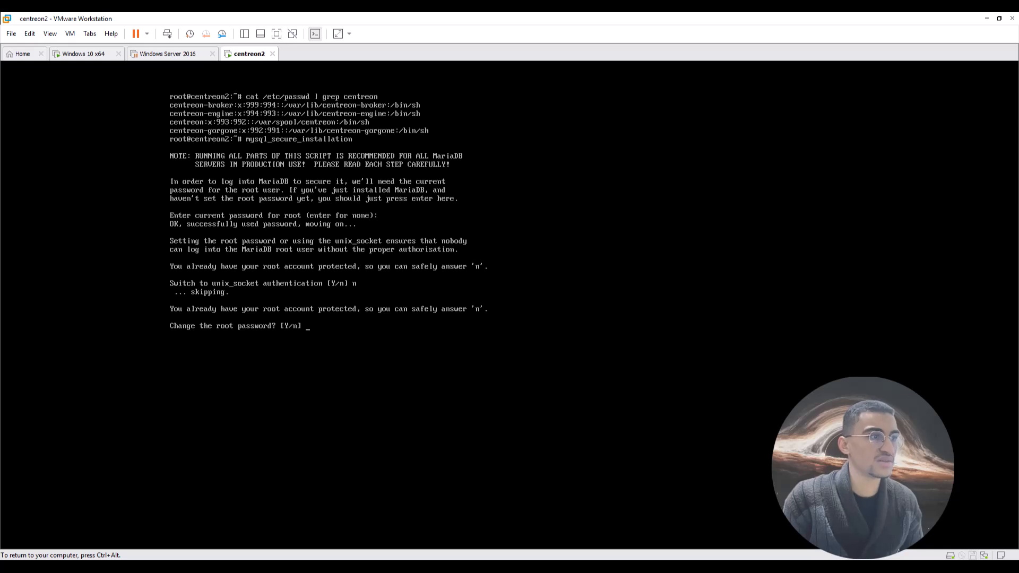
pyautogui.write('n')
pyautogui.press('Return')
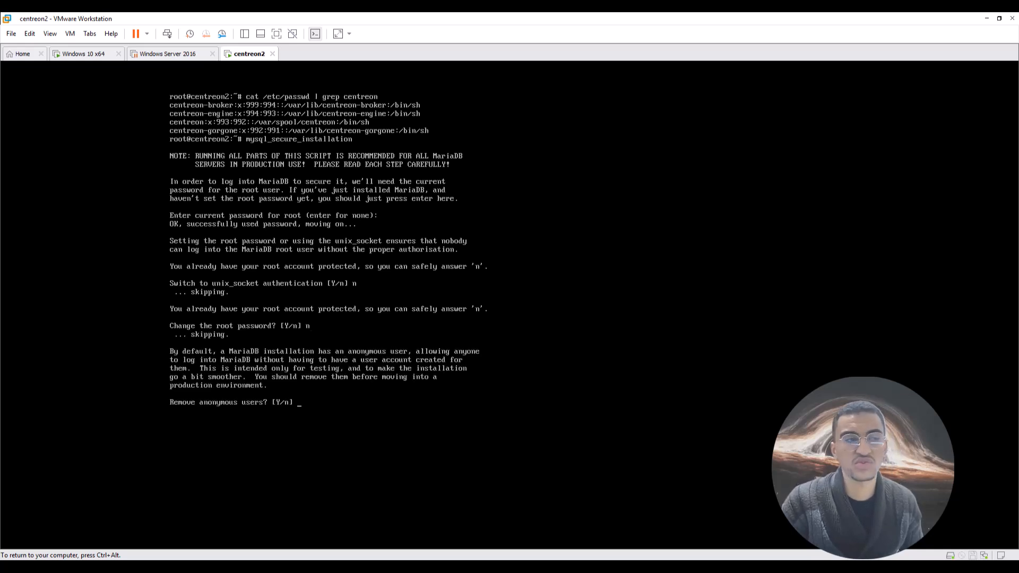
pyautogui.hotkey('ctrl', 'c')
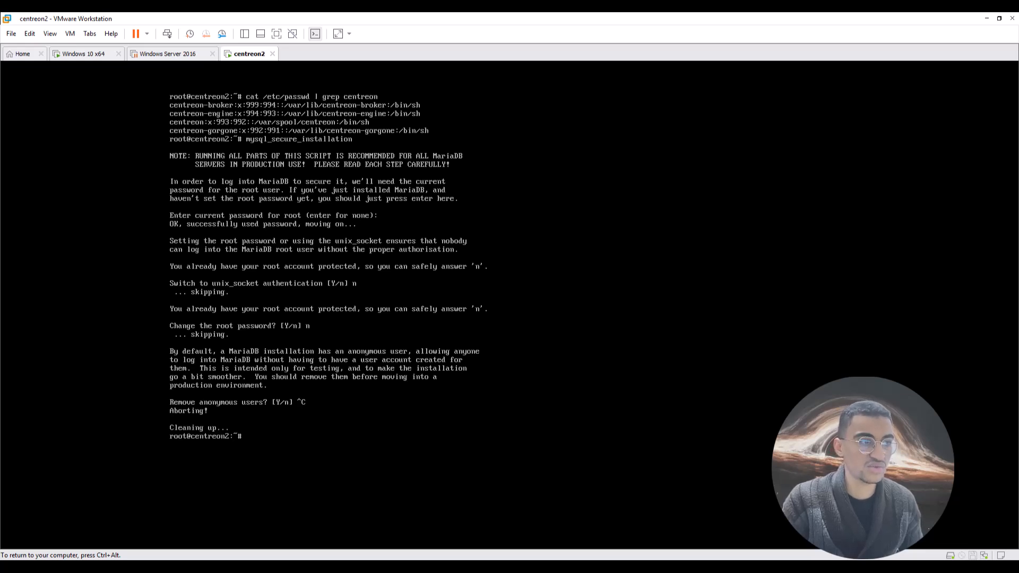
pyautogui.write('clear')
pyautogui.press('Return')
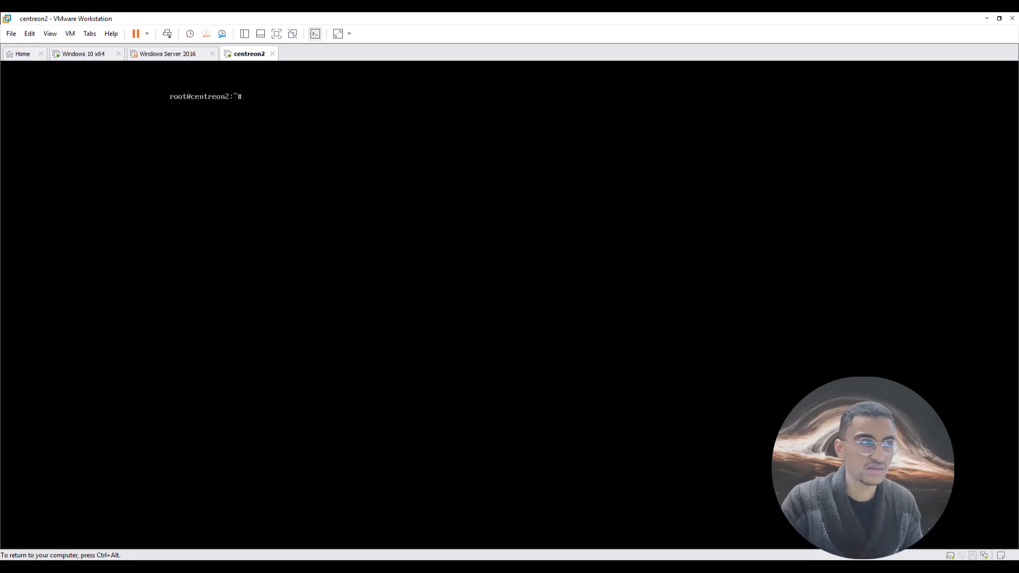
# Run ip addr in the centreon2 console to find ens32's address 192.168.1.40/24.
pyautogui.hotkey('ctrl', 'alt')
pyautogui.click(237, 71)
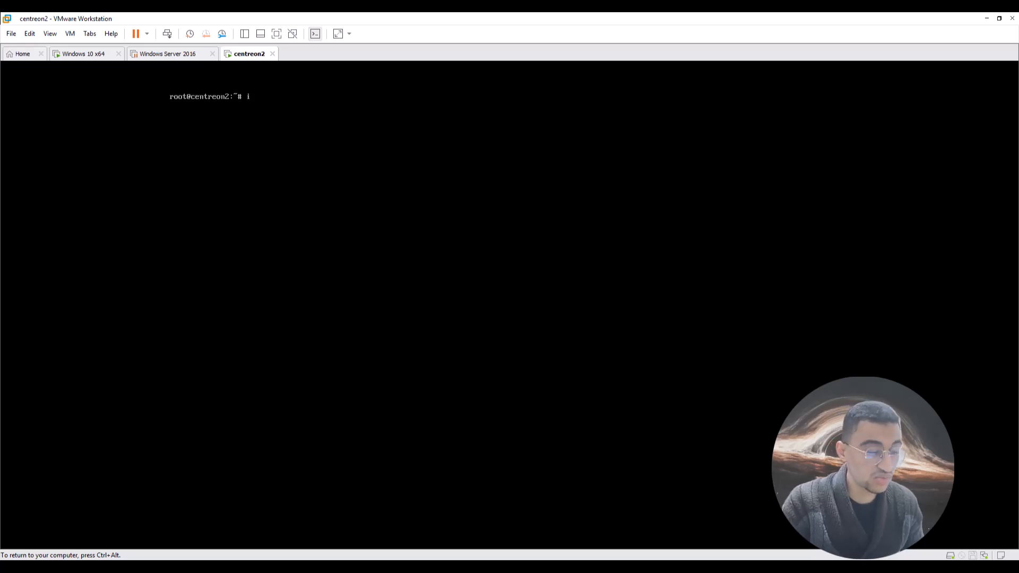
pyautogui.write('ip add')
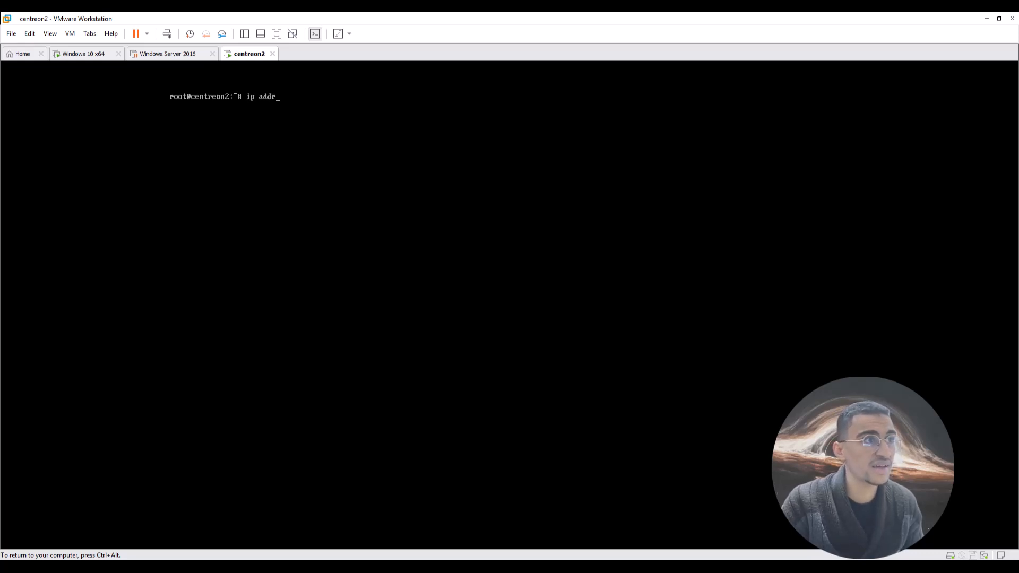
pyautogui.write('r')
pyautogui.press('Return')
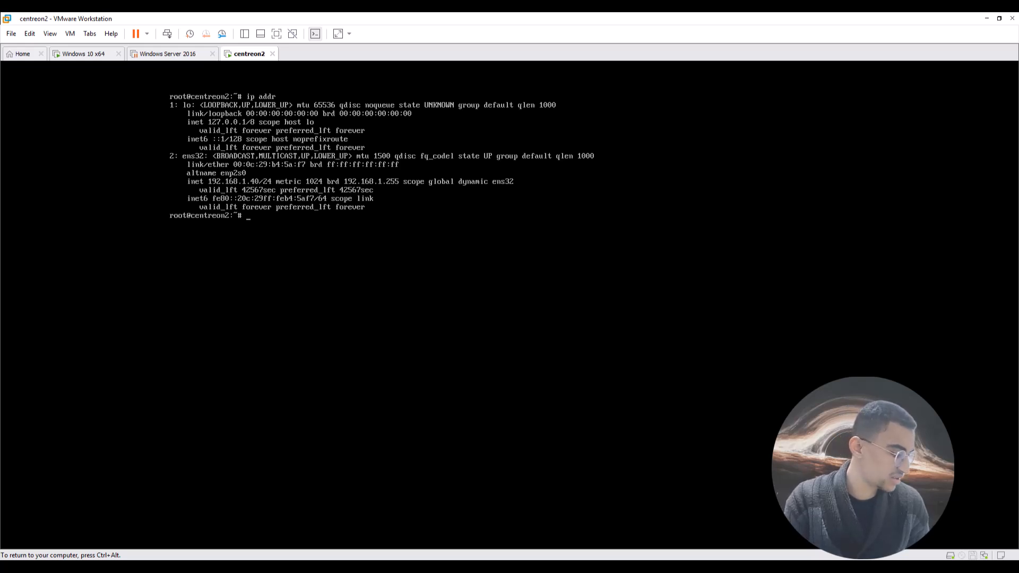
pyautogui.hotkey('ctrl', 'alt')
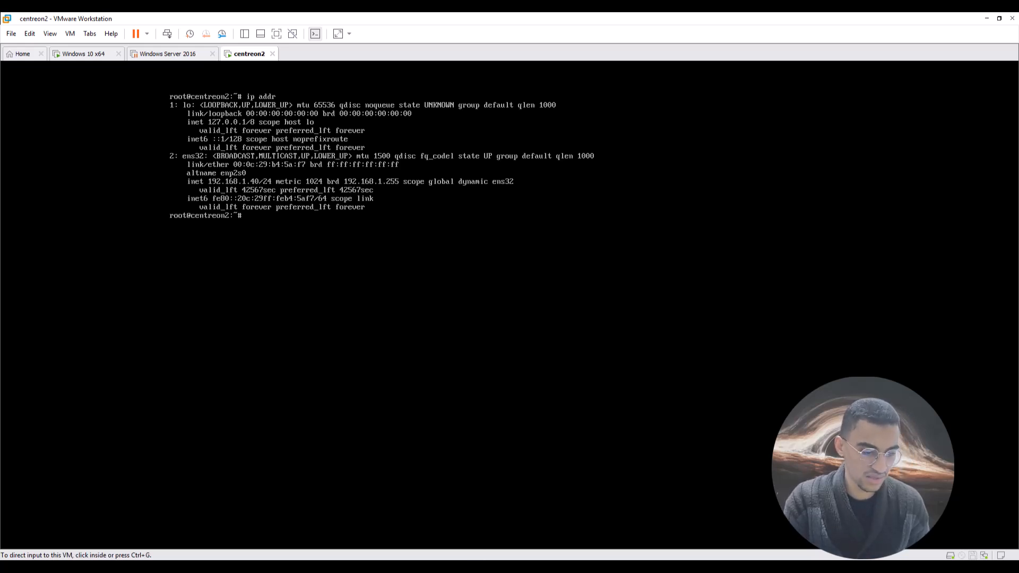
pyautogui.hotkey('alt', 'Tab')
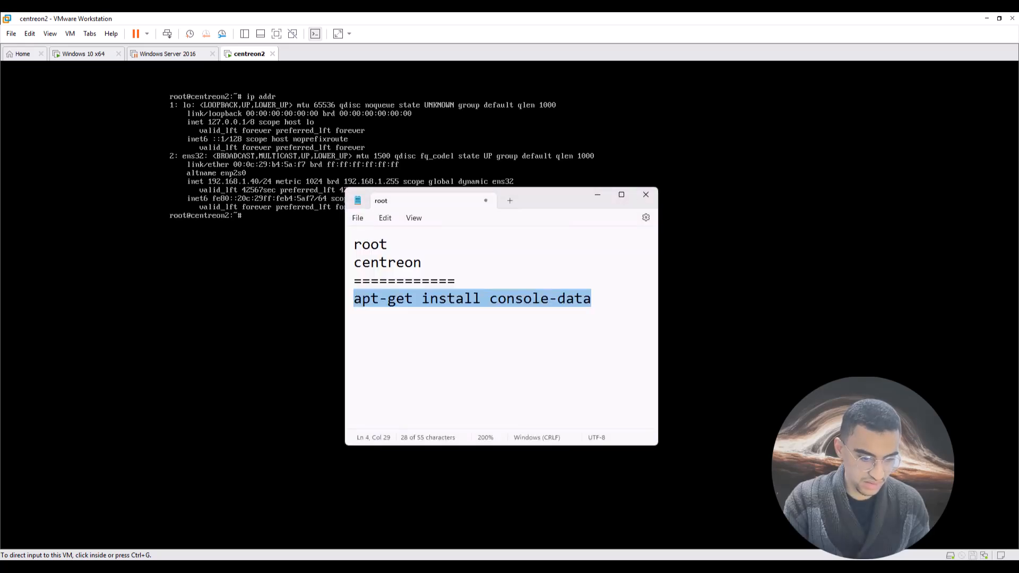
pyautogui.hotkey('alt', 'Tab')
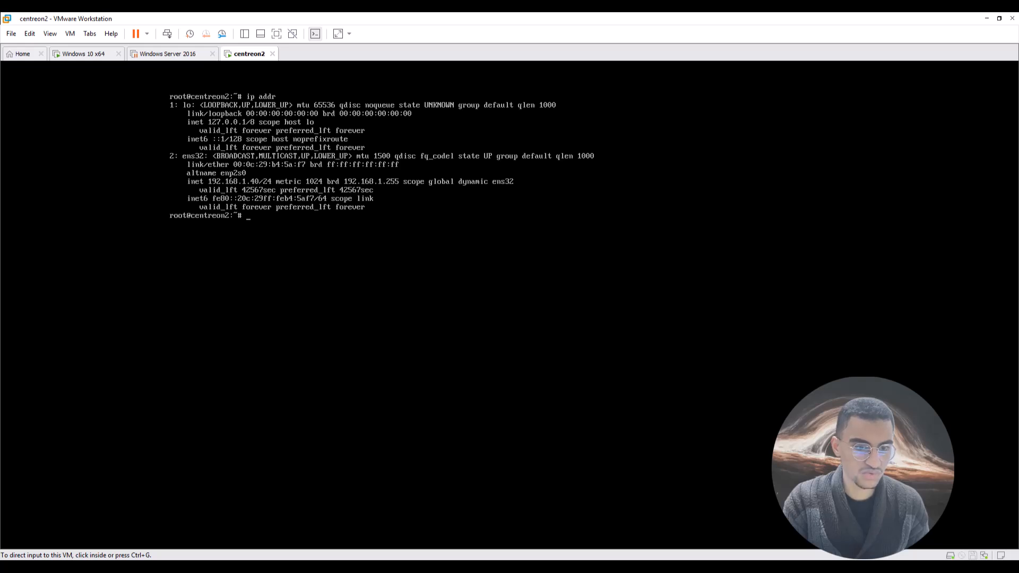
# Load 192.168.1.40 in a new Edge InPrivate window to reach the Centreon login page.
pyautogui.moveTo(484, 288); pyautogui.dragTo(602, 233)
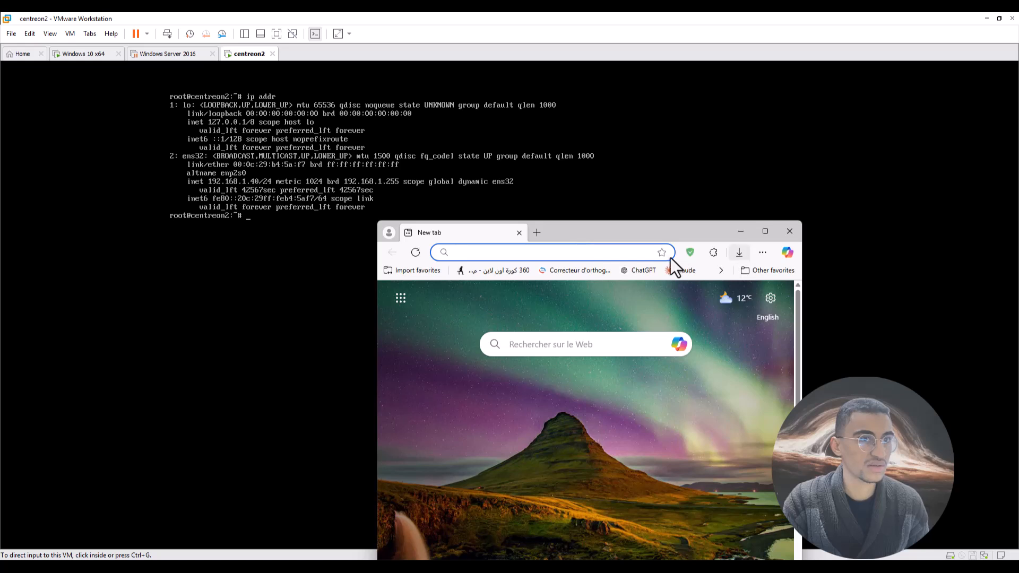
pyautogui.click(765, 252)
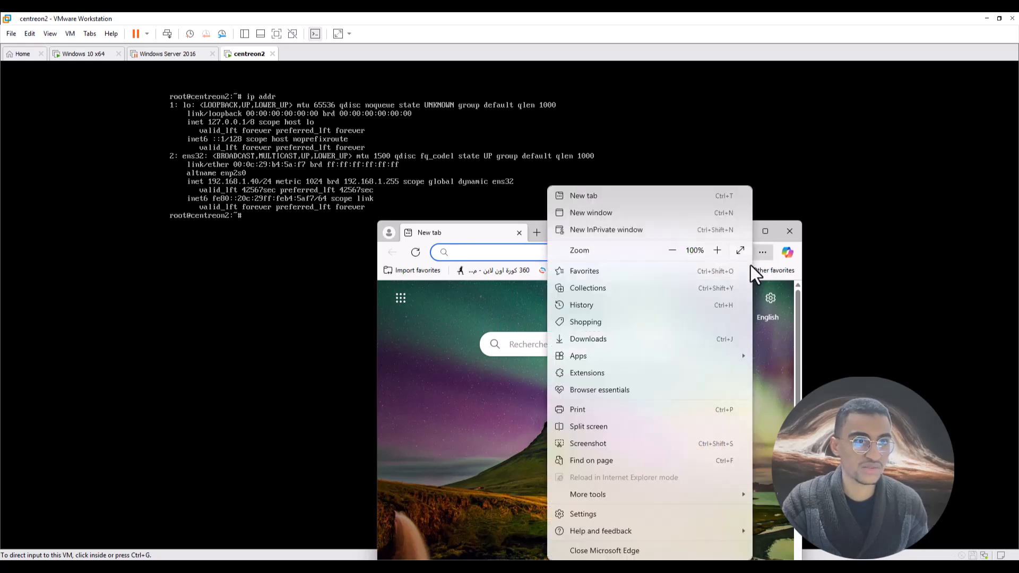
pyautogui.click(589, 230)
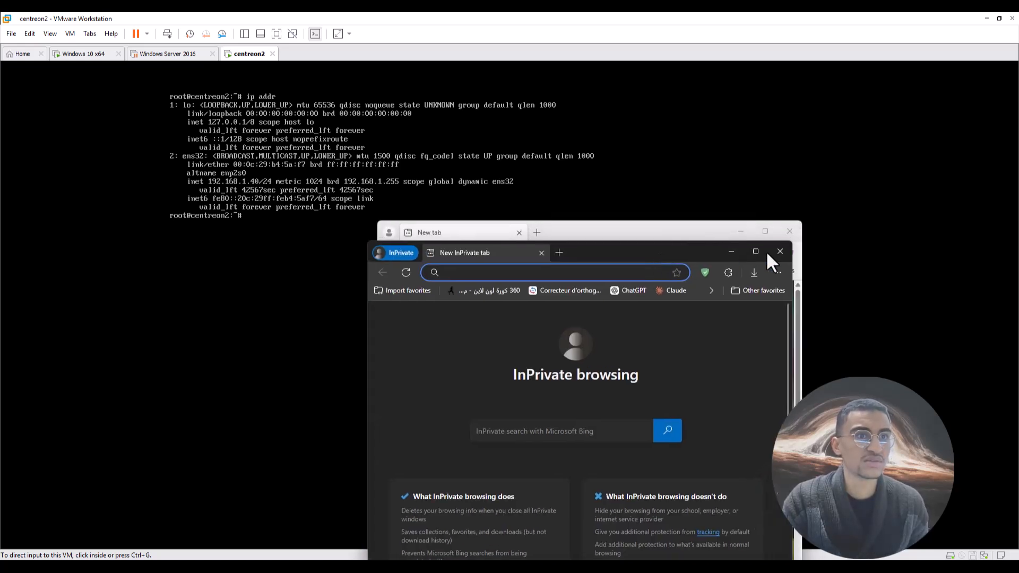
pyautogui.click(796, 234)
pyautogui.write('192.168')
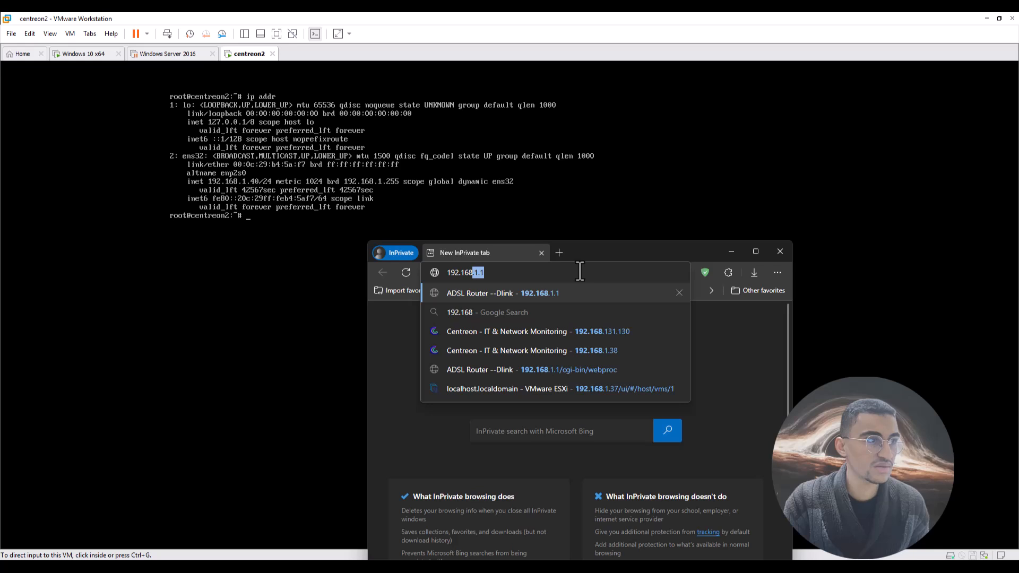
pyautogui.write('.1')
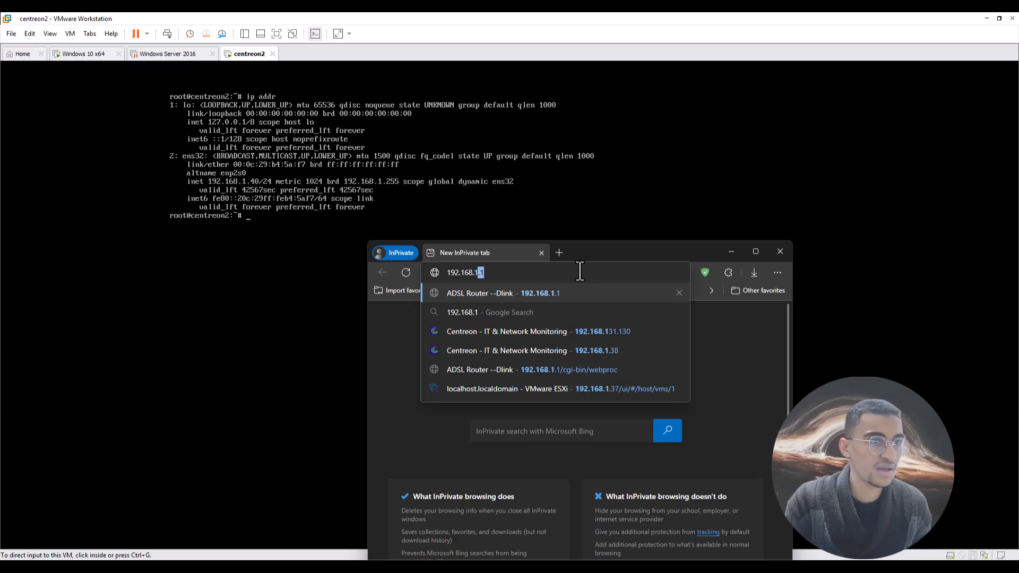
pyautogui.write('.40')
pyautogui.press('Return')
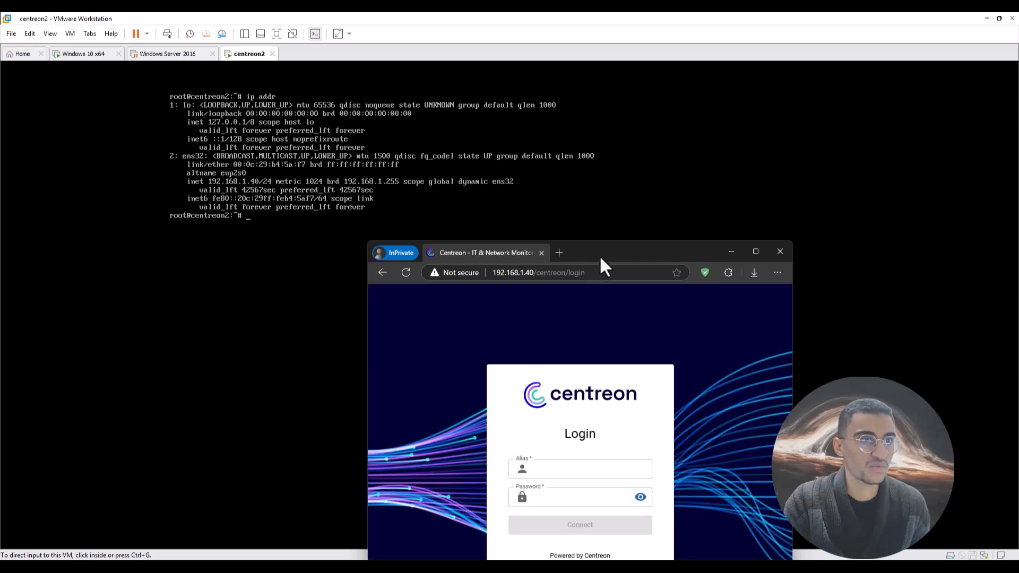
pyautogui.moveTo(600, 255); pyautogui.dragTo(551, 84)
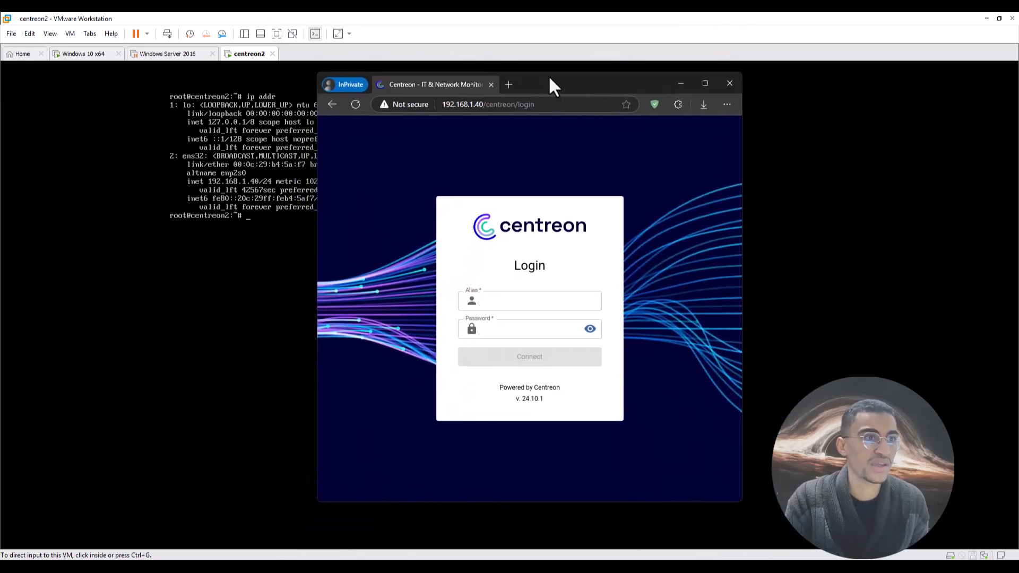
# Log in to Centreon with alias admin and the account password, checking it before connecting.
pyautogui.click(510, 301)
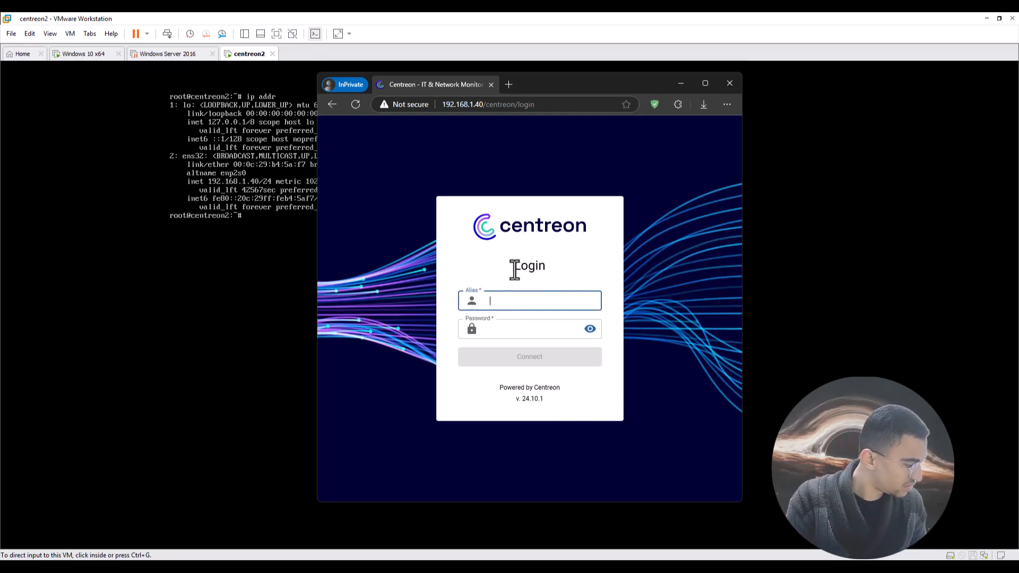
pyautogui.write('admin')
pyautogui.press('Tab')
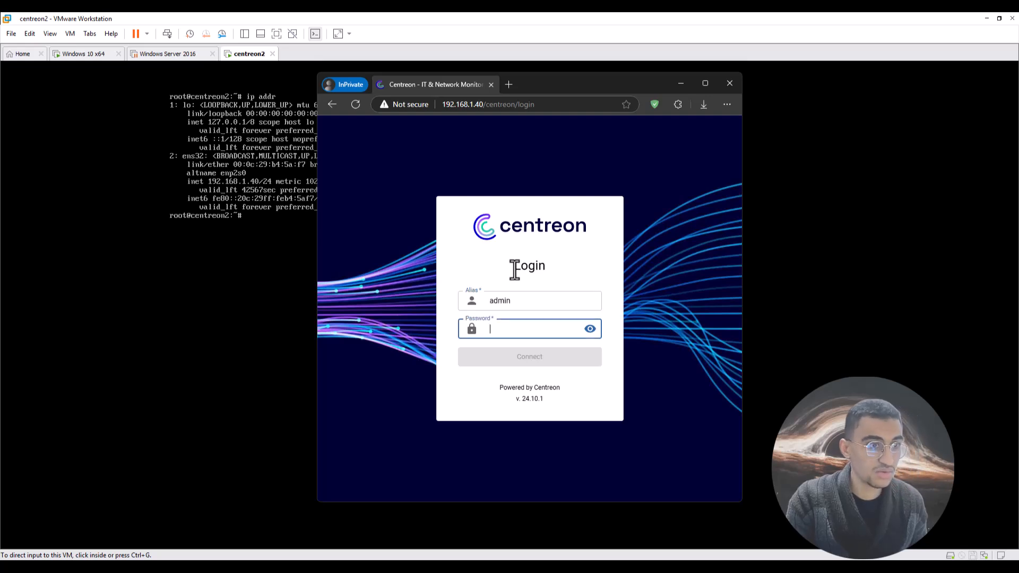
pyautogui.press('Return')
pyautogui.write('********')
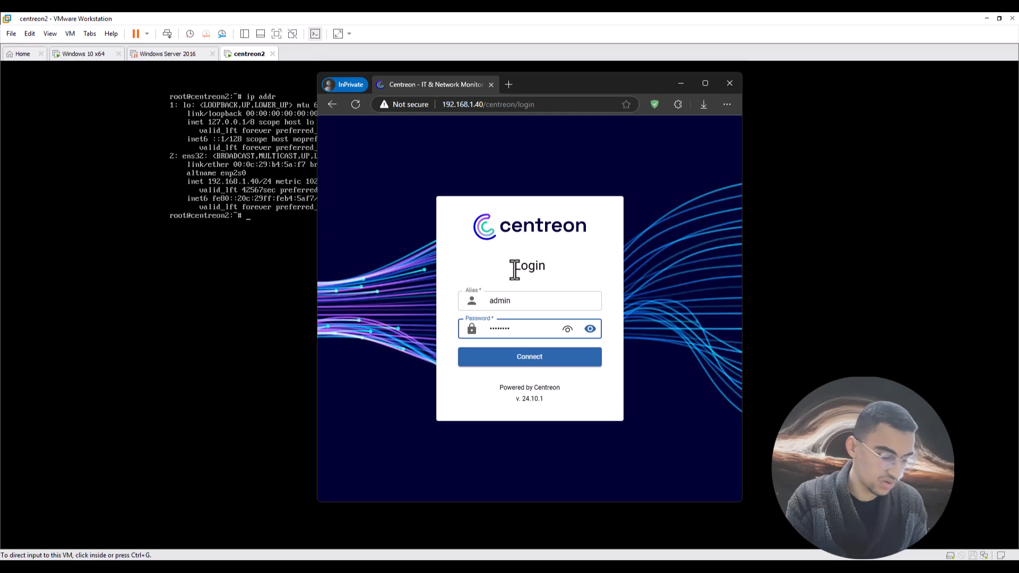
pyautogui.write('*23')
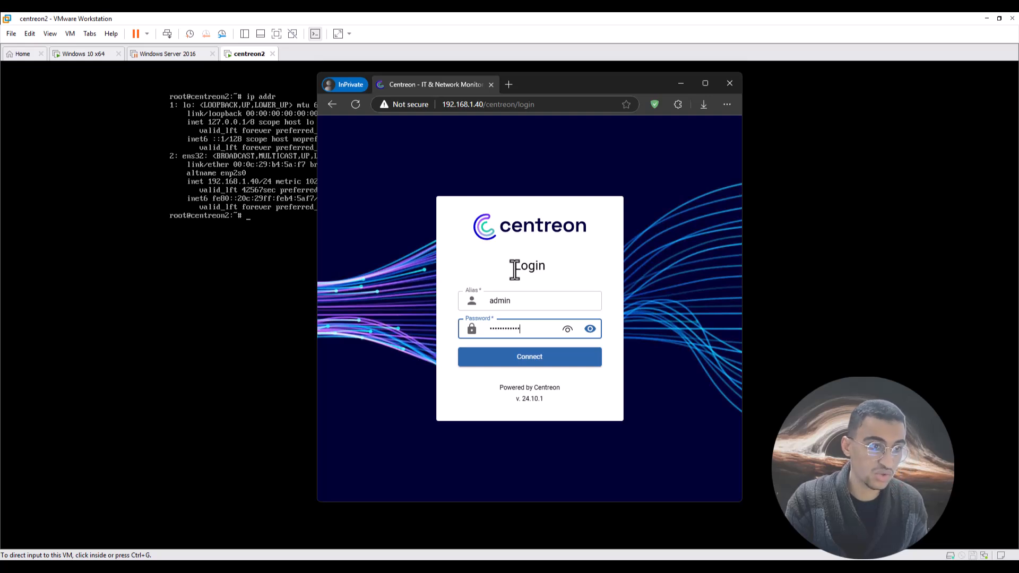
pyautogui.click(588, 329)
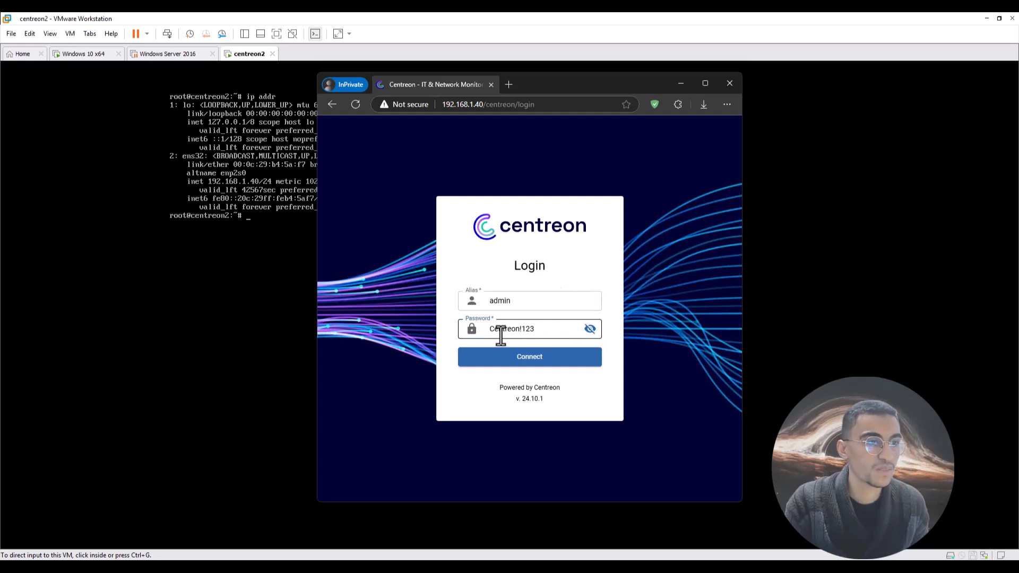
pyautogui.click(535, 361)
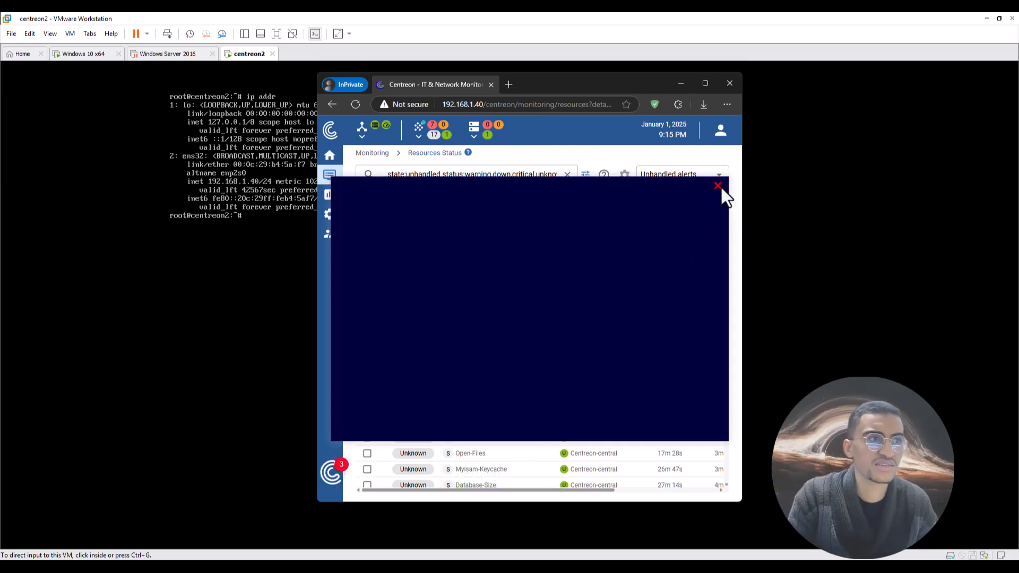
# Step through the Monitor your first host onboarding demo, then close its popup.
pyautogui.moveTo(513, 183); pyautogui.dragTo(516, 161)
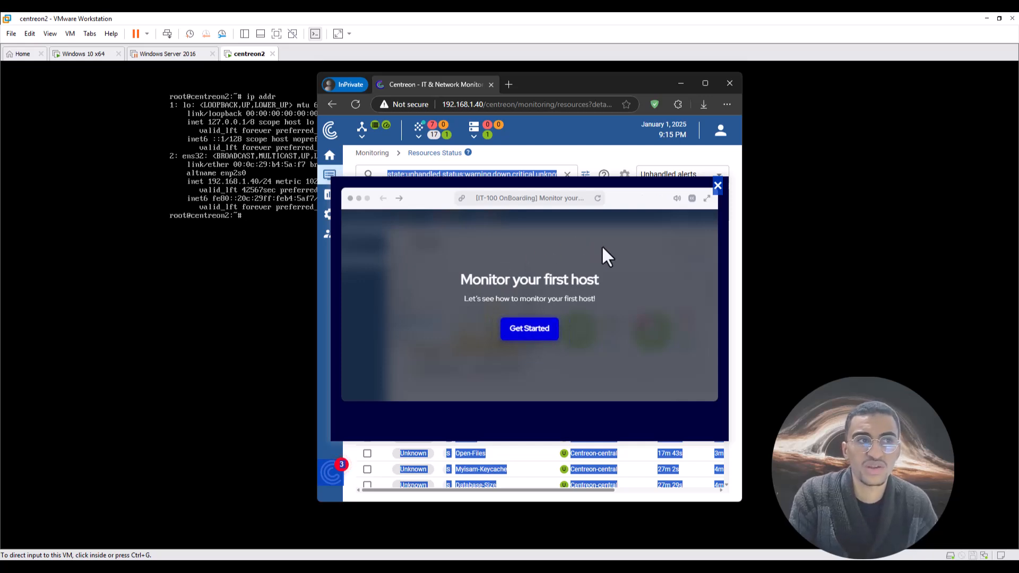
pyautogui.click(530, 336)
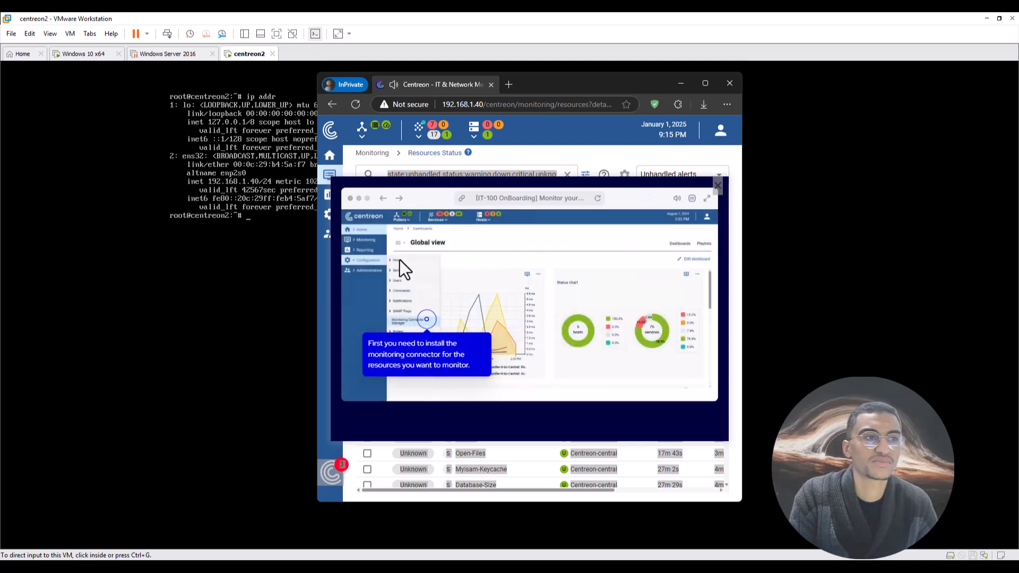
pyautogui.click(402, 273)
pyautogui.click(402, 273)
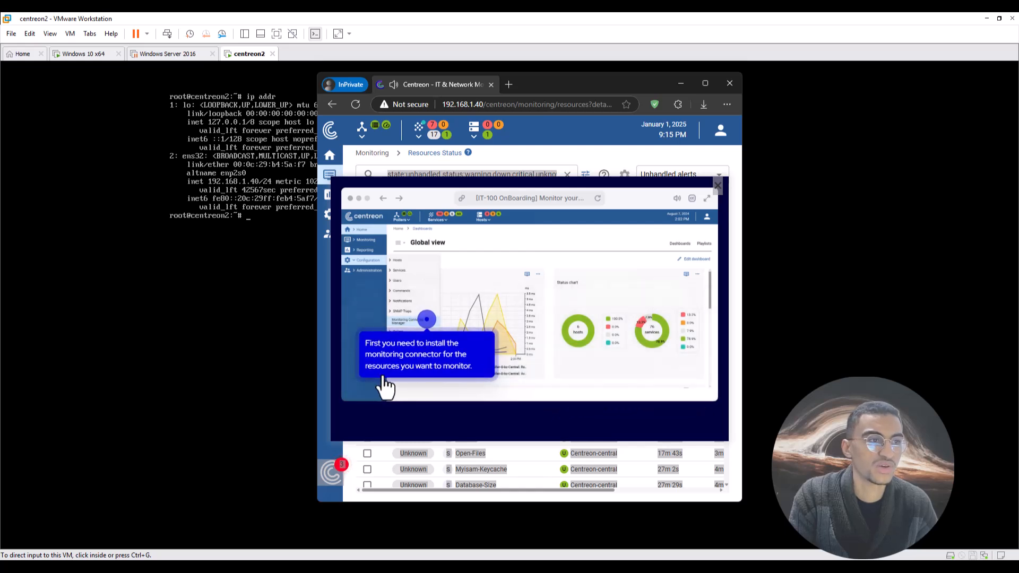
pyautogui.click(359, 386)
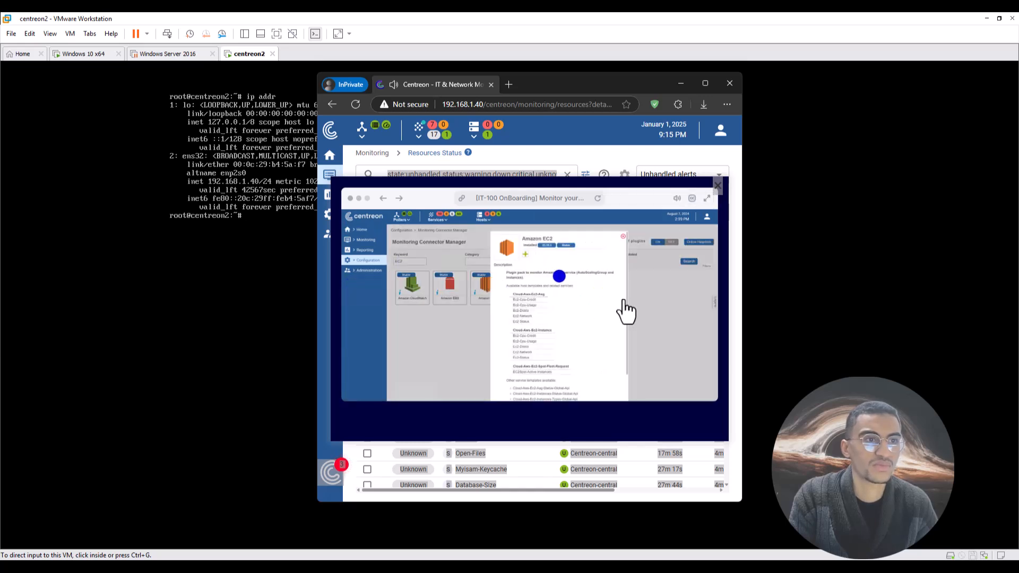
pyautogui.click(718, 186)
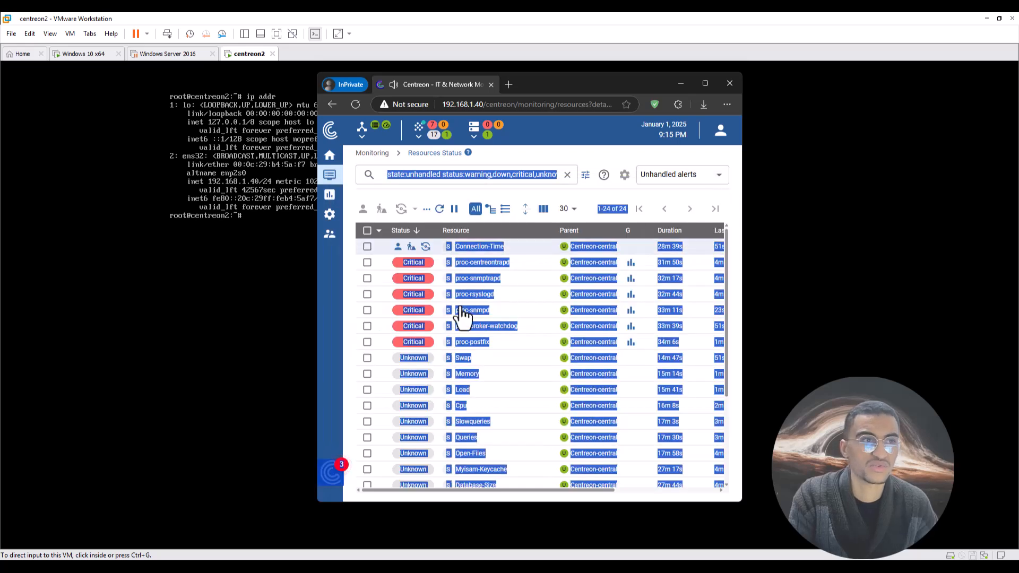
pyautogui.click(364, 195)
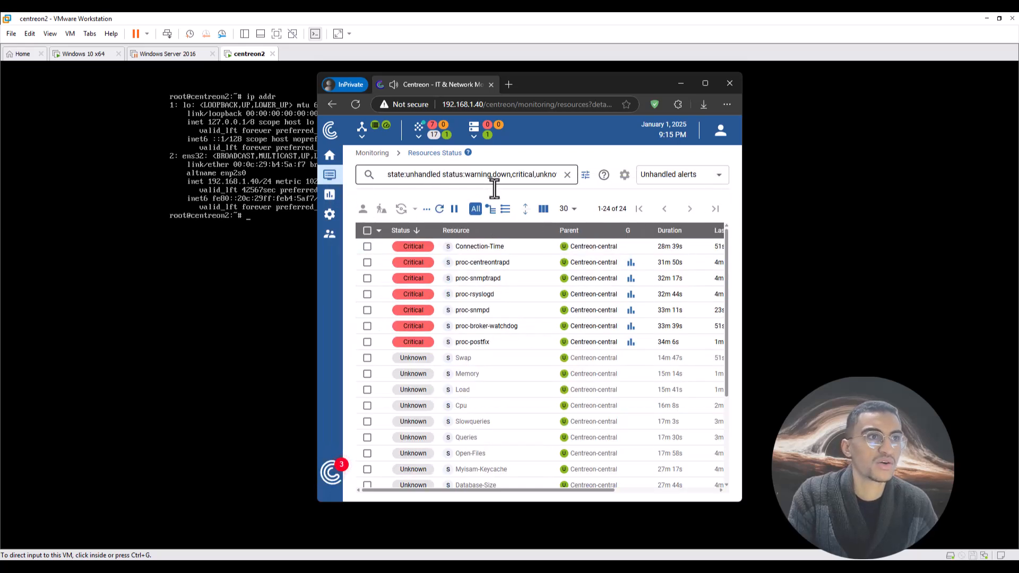
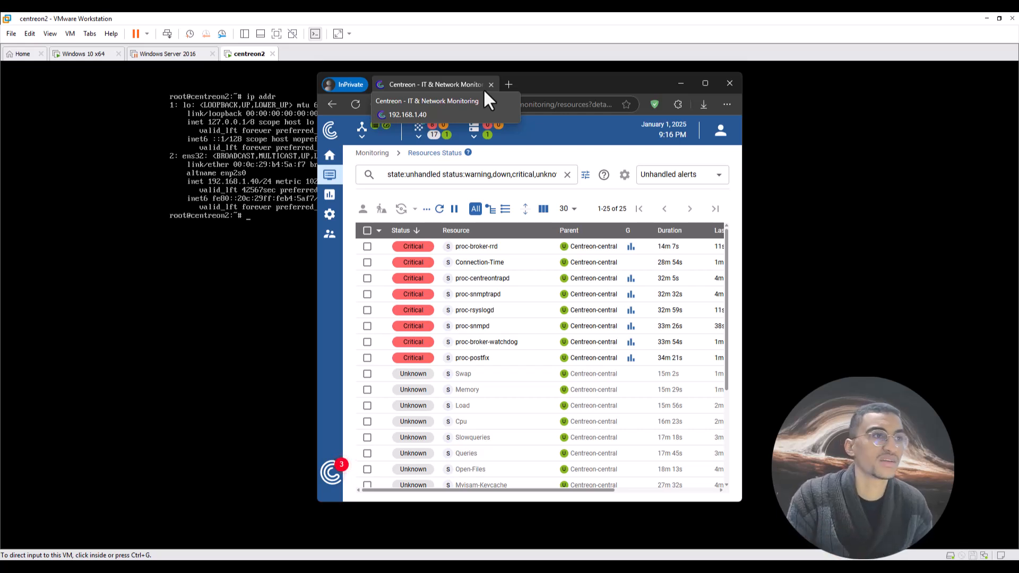
# Close Edge and switch centreon2's network adapter from bridged to Custom: VMnet1 (Host-only).
pyautogui.click(490, 84)
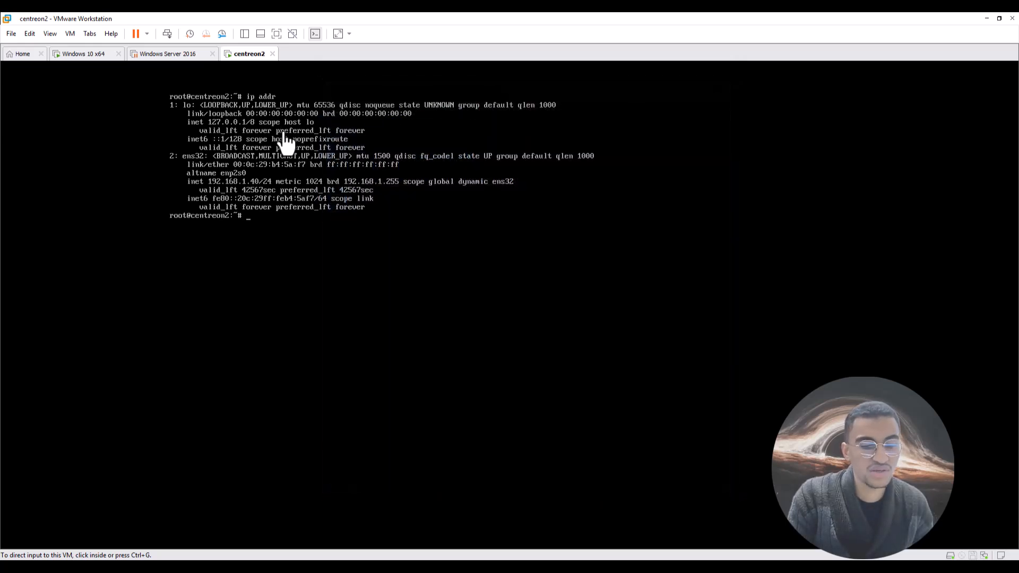
pyautogui.click(67, 33)
pyautogui.click(79, 183)
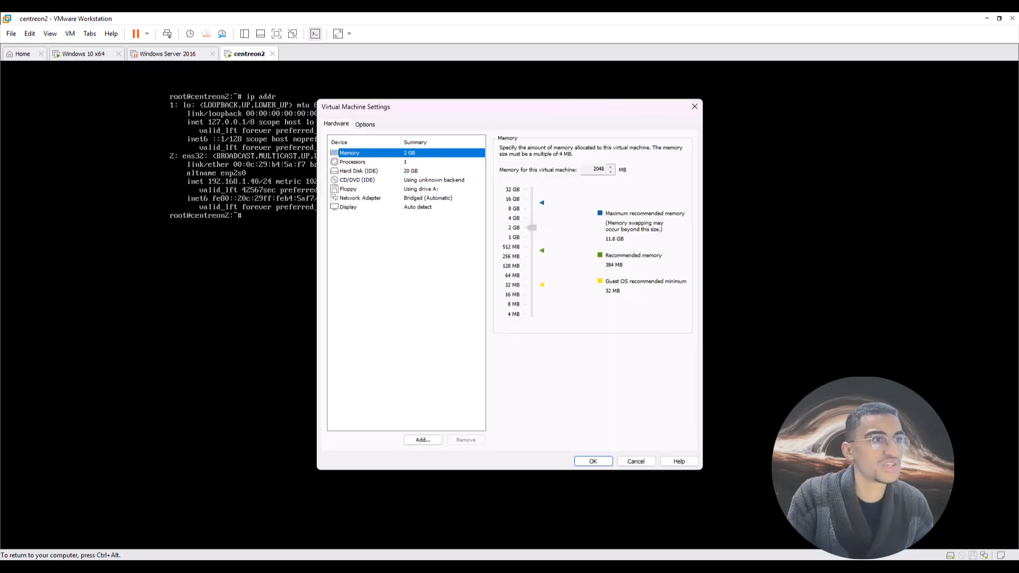
pyautogui.click(362, 197)
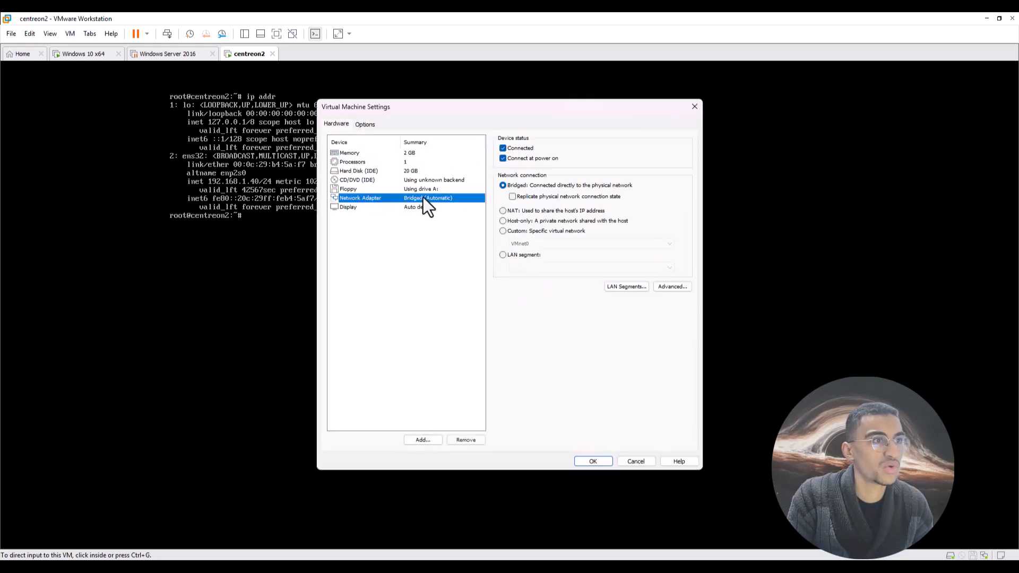
pyautogui.click(517, 231)
pyautogui.click(537, 242)
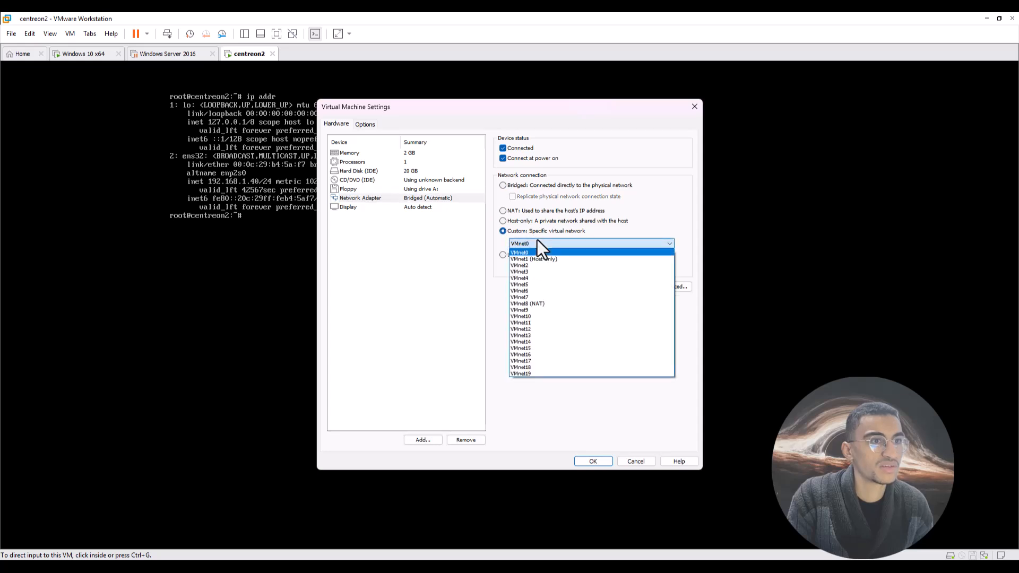
pyautogui.click(523, 259)
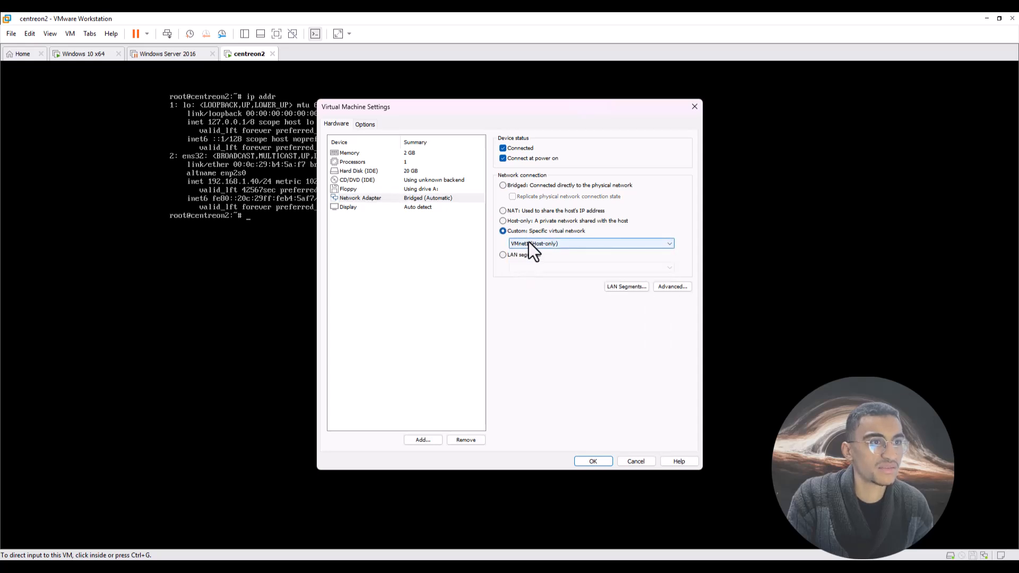
pyautogui.click(592, 461)
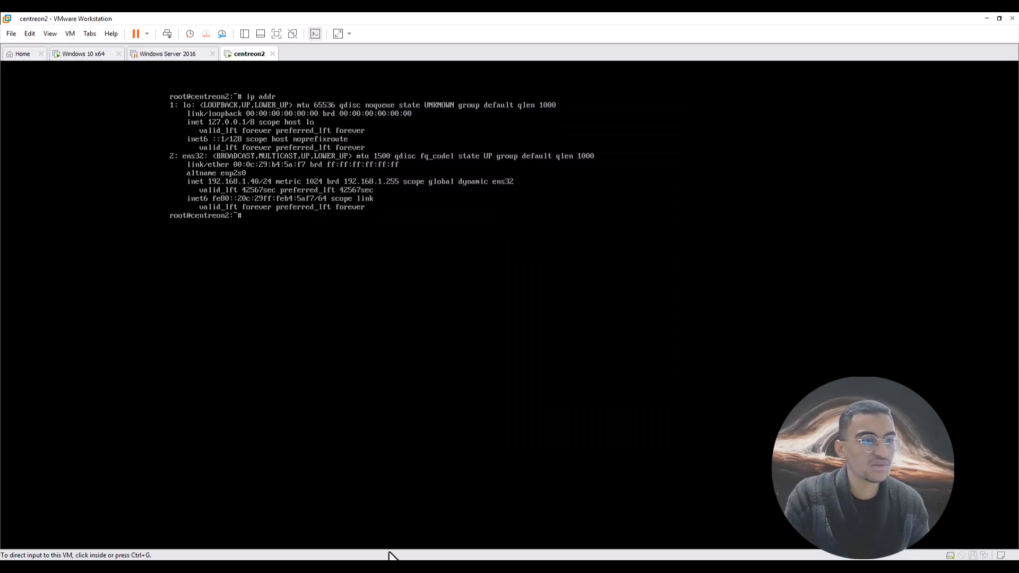
pyautogui.click(387, 567)
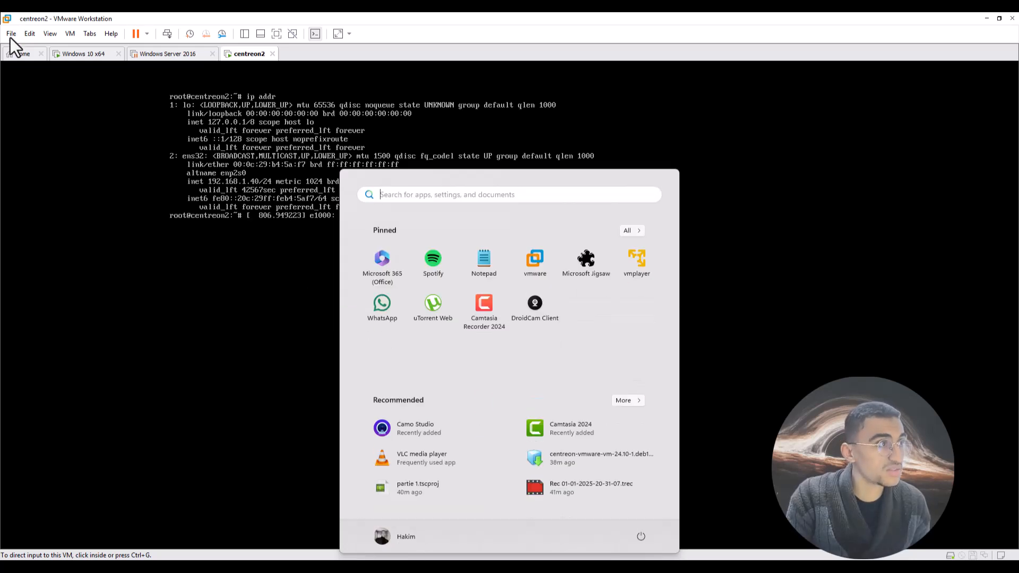
pyautogui.click(29, 34)
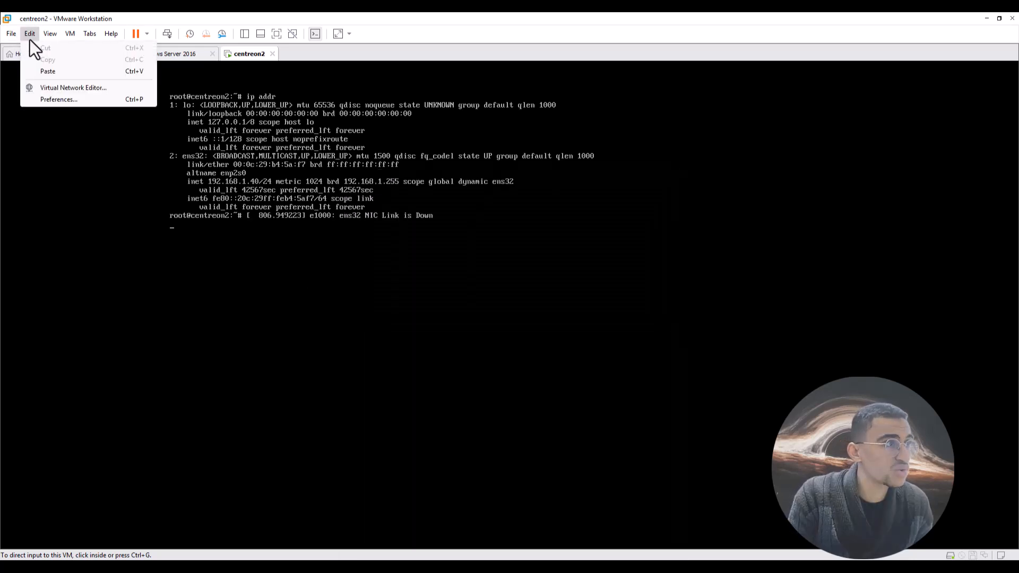
pyautogui.click(59, 86)
pyautogui.click(177, 109)
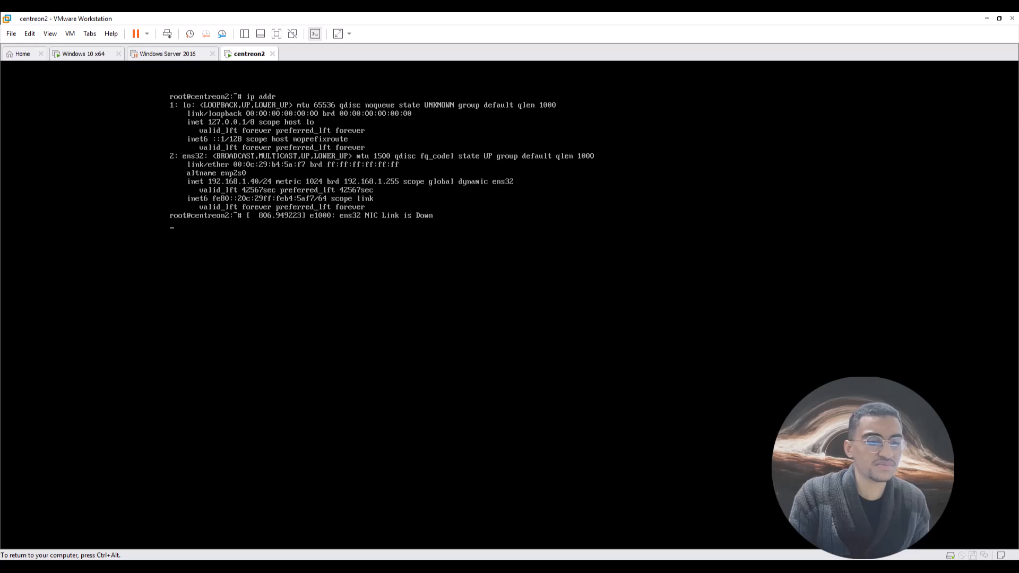
pyautogui.hotkey('ctrl', 'alt')
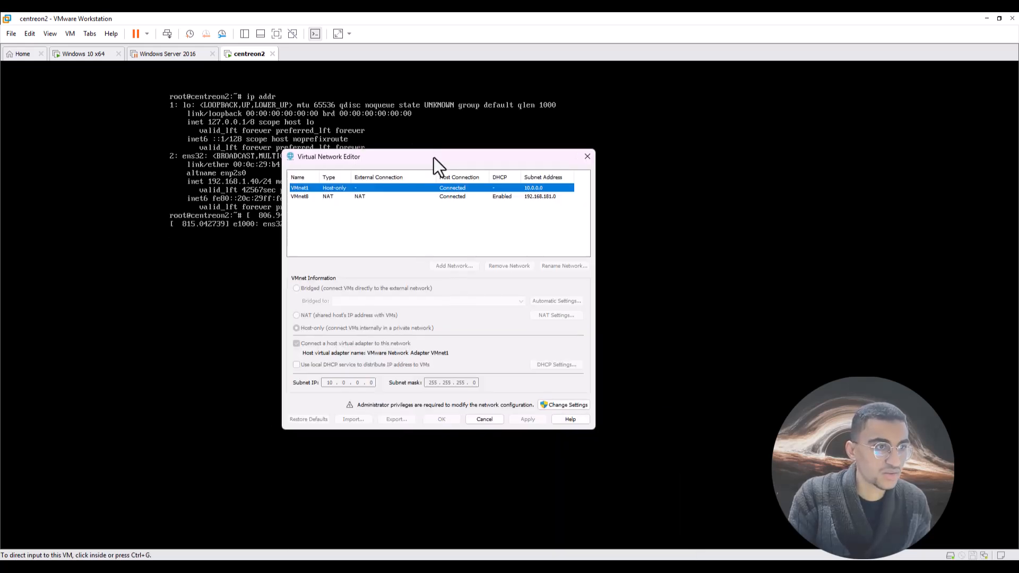
pyautogui.click(572, 393)
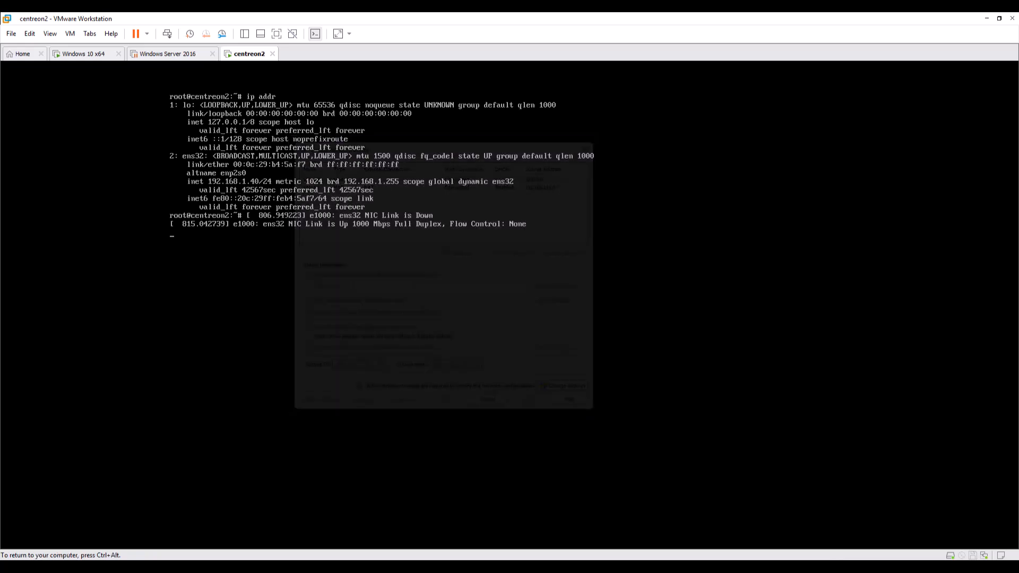
pyautogui.hotkey('ctrl', 'alt')
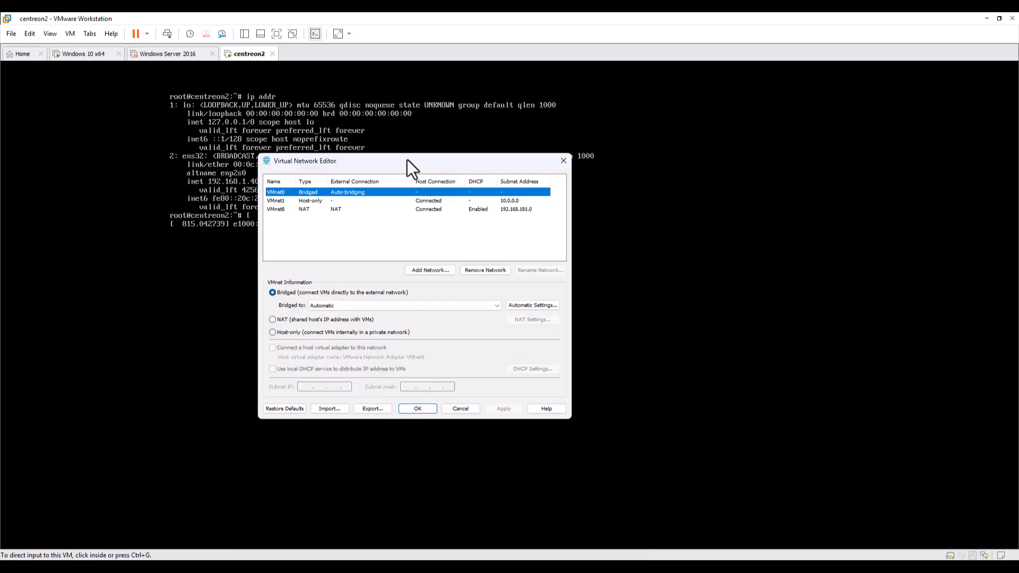
pyautogui.click(285, 200)
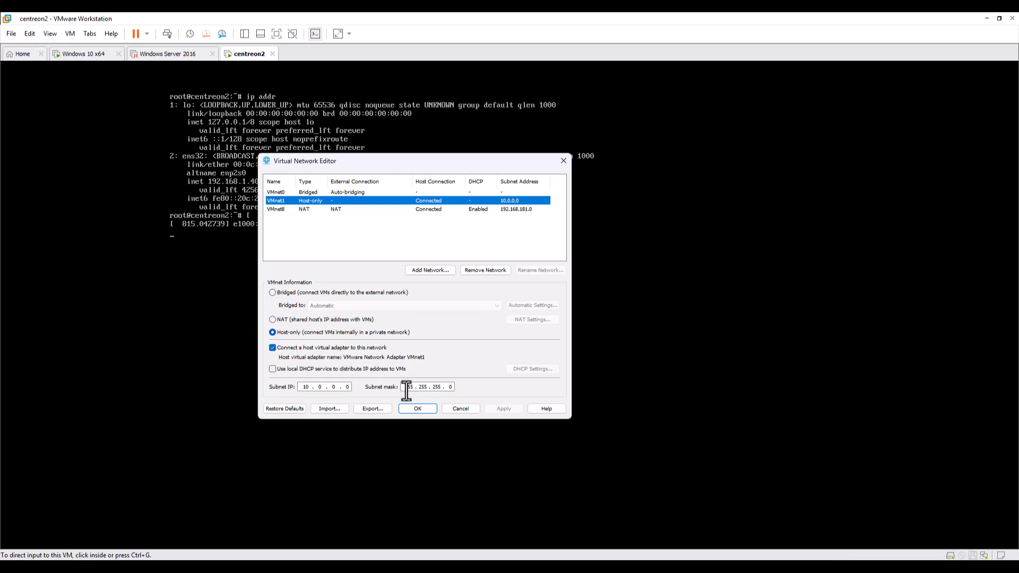
pyautogui.click(428, 407)
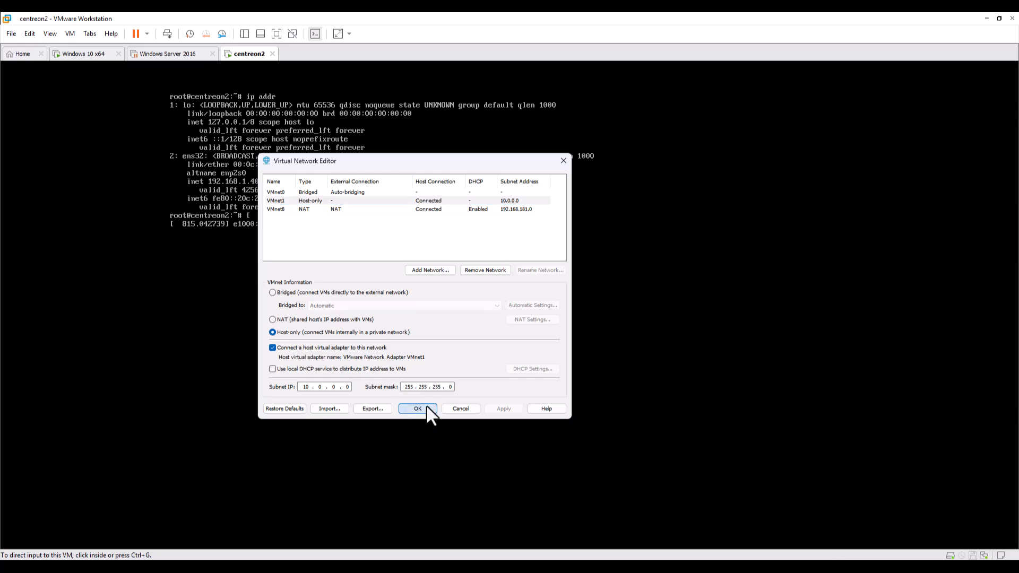
pyautogui.click(228, 306)
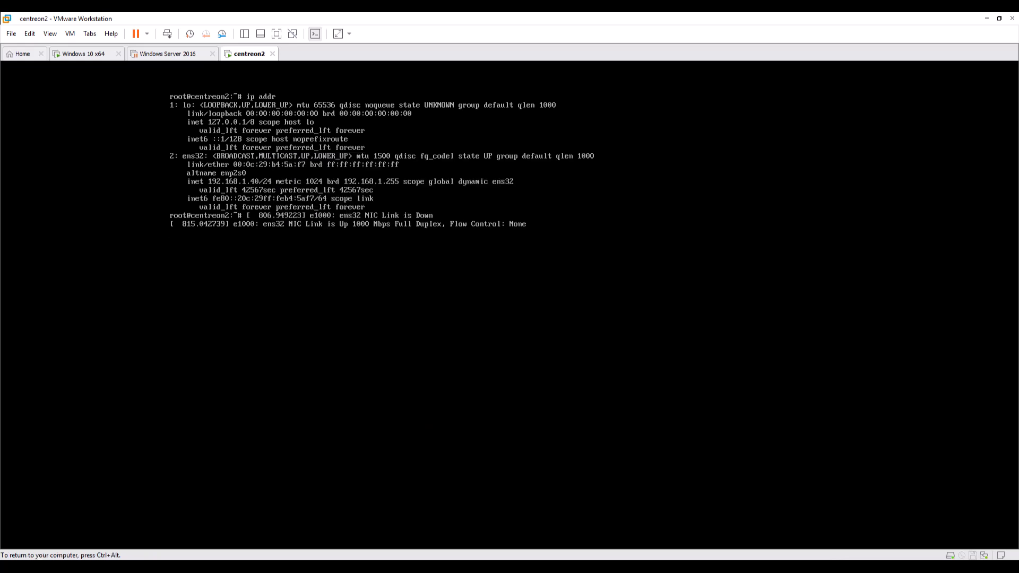
# Run ip addr to confirm ens32 has no IPv4, then bring back the Virtual Network Editor.
pyautogui.press('Return')
pyautogui.press('Return')
pyautogui.press('Return')
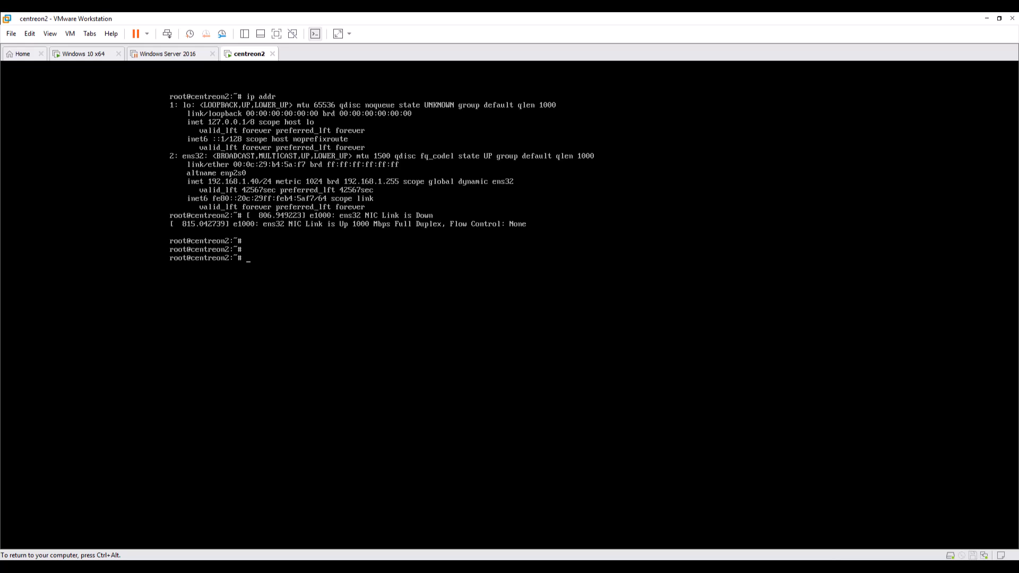
pyautogui.write('ip addr')
pyautogui.press('Return')
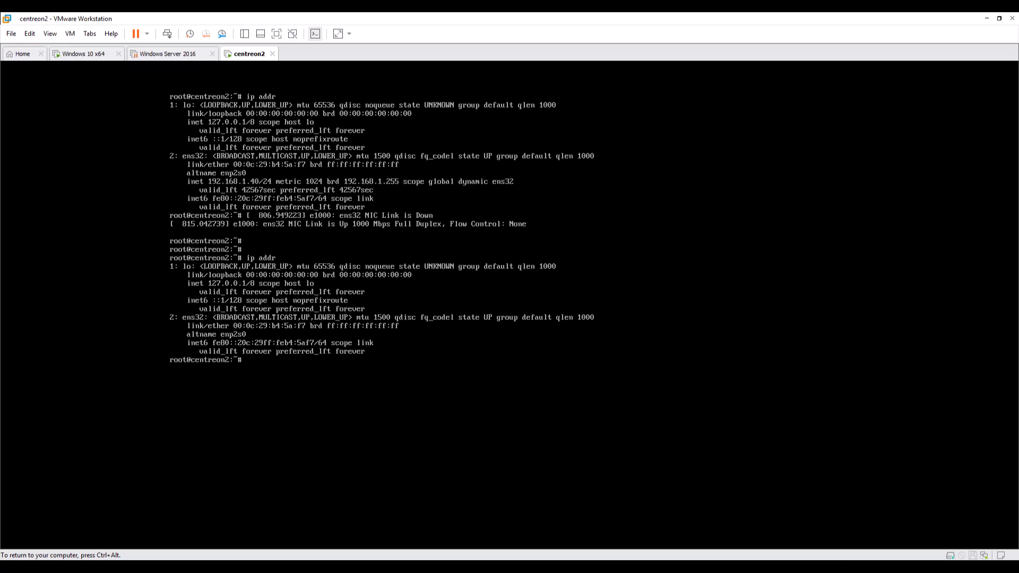
pyautogui.hotkey('ctrl', 'alt')
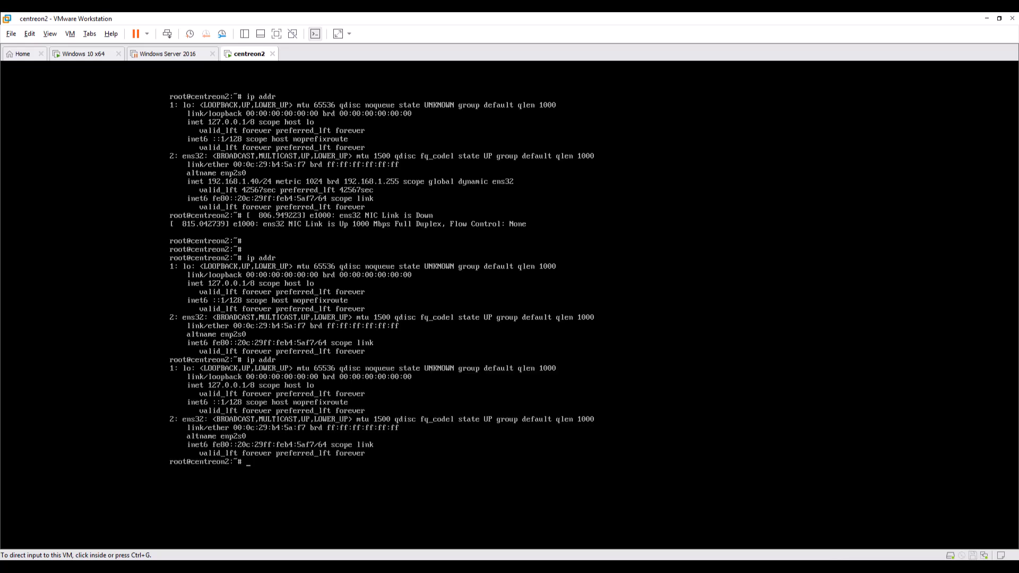
pyautogui.moveTo(390, 433); pyautogui.dragTo(463, 195)
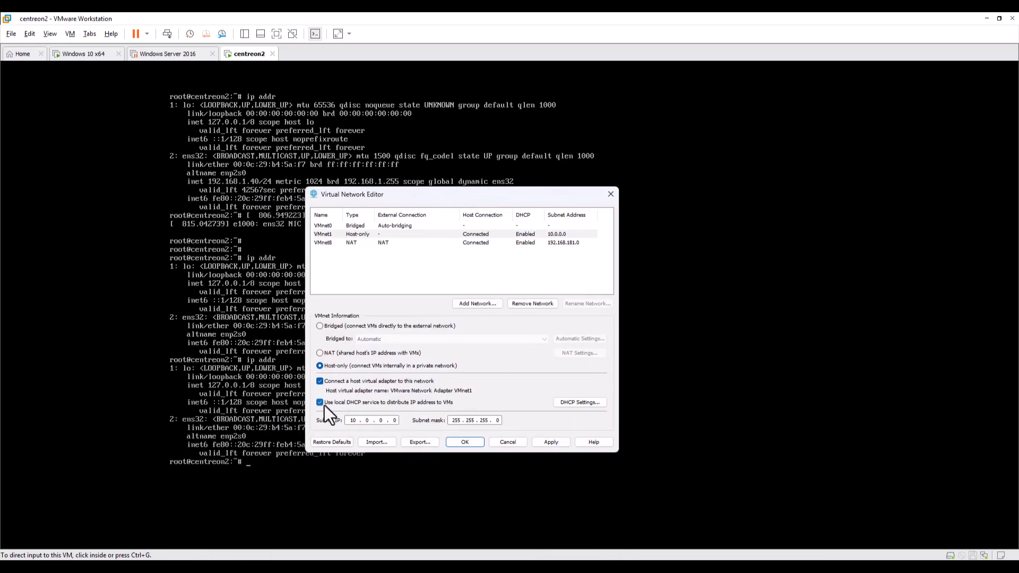
# Check VMnet1's DHCP address range, then save the 10.0.0.0/255.255.255.0 host-only network.
pyautogui.click(573, 401)
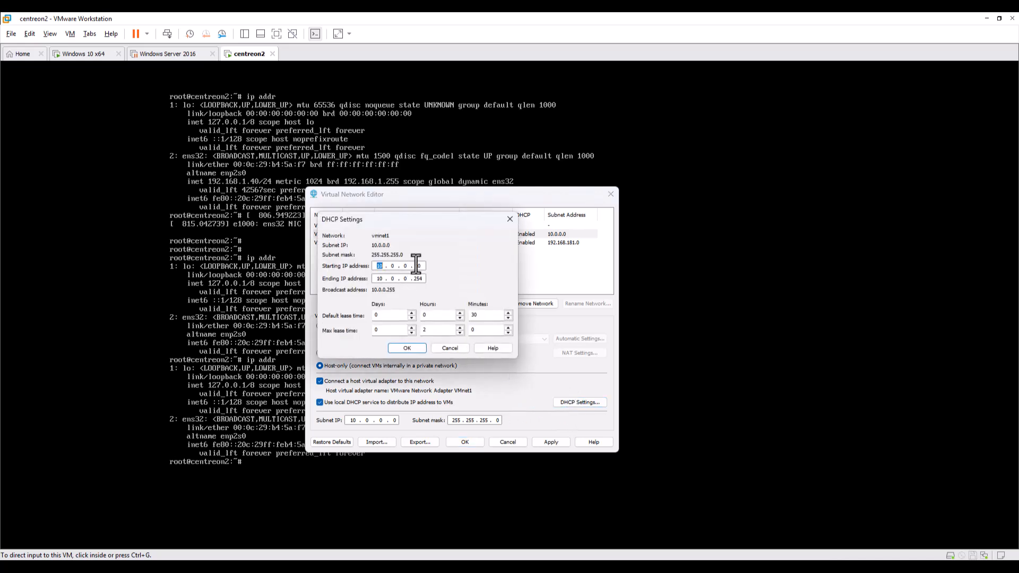
pyautogui.click(451, 352)
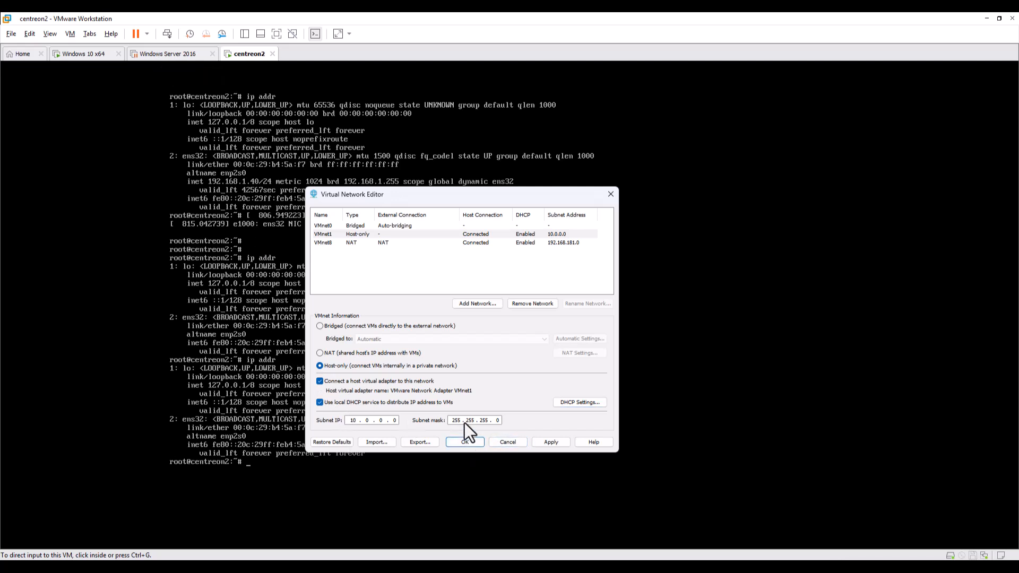
pyautogui.click(465, 442)
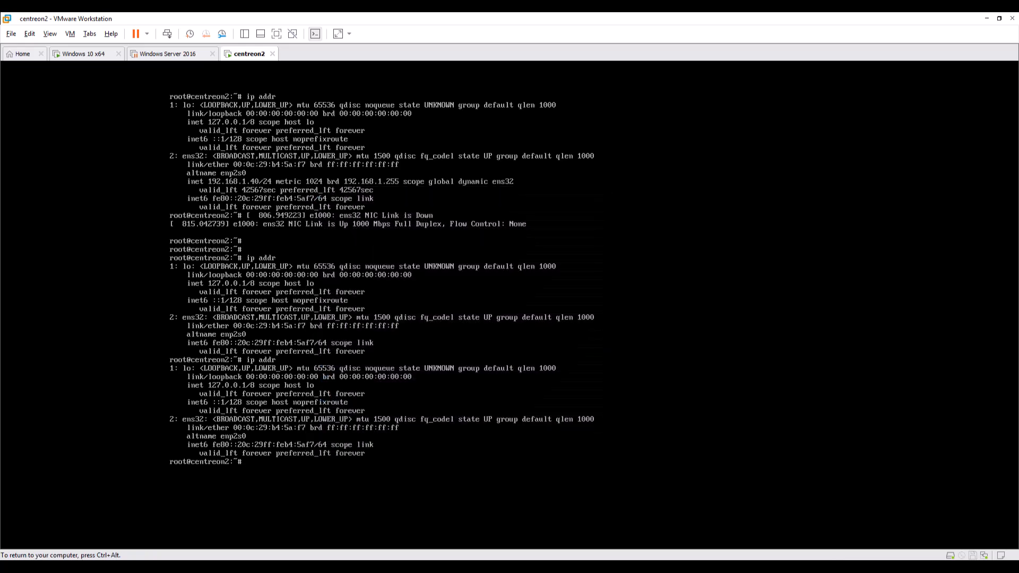
# Rerun ip addr until ens32 shows 10.0.0.10/24, then switch to the Windows 10 x64 VM.
pyautogui.press('Up')
pyautogui.press('Return')
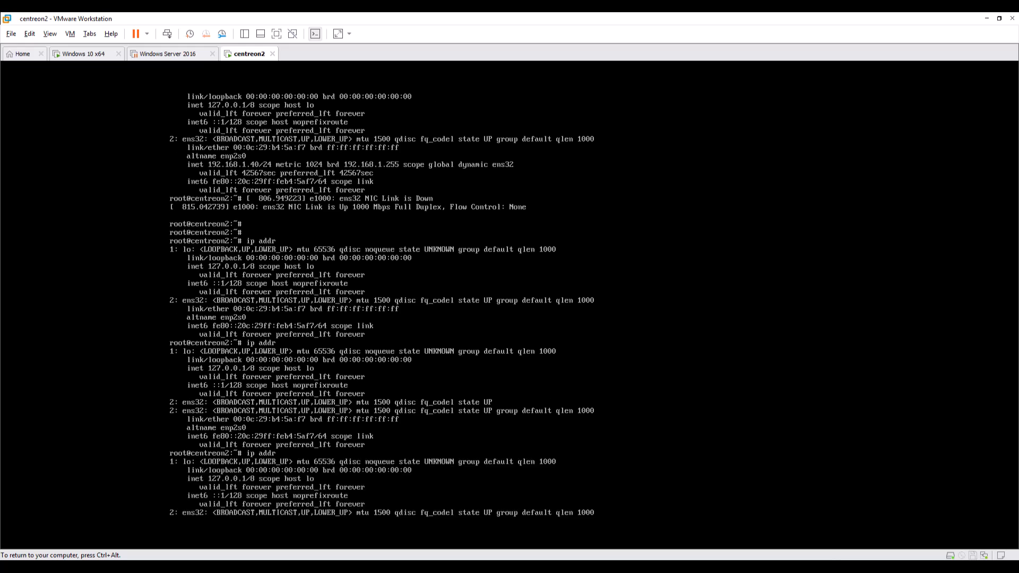
pyautogui.press('Up')
pyautogui.press('Return')
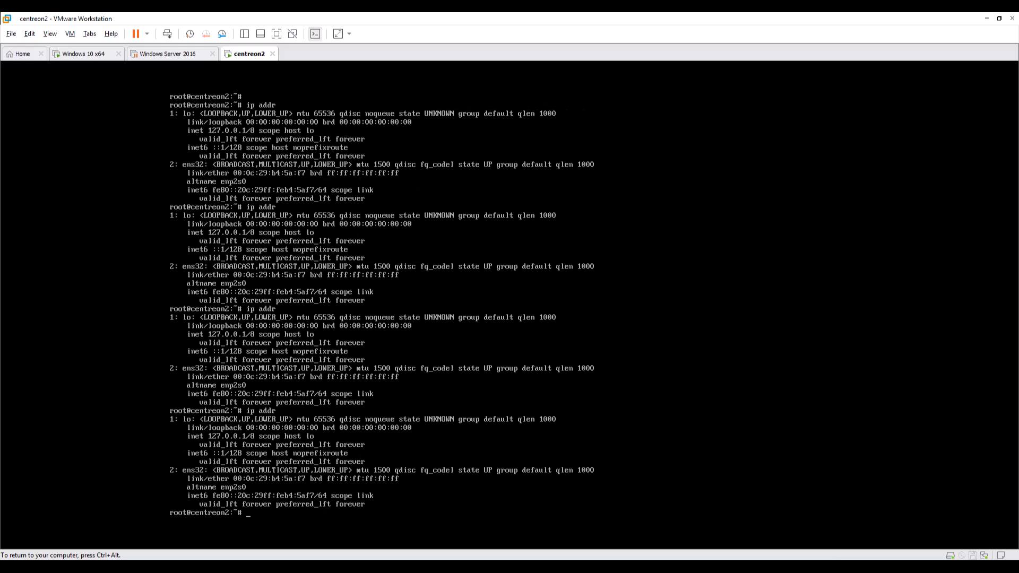
pyautogui.press('Up')
pyautogui.press('Return')
pyautogui.press('Up')
pyautogui.press('Down')
pyautogui.press('Up')
pyautogui.press('Down')
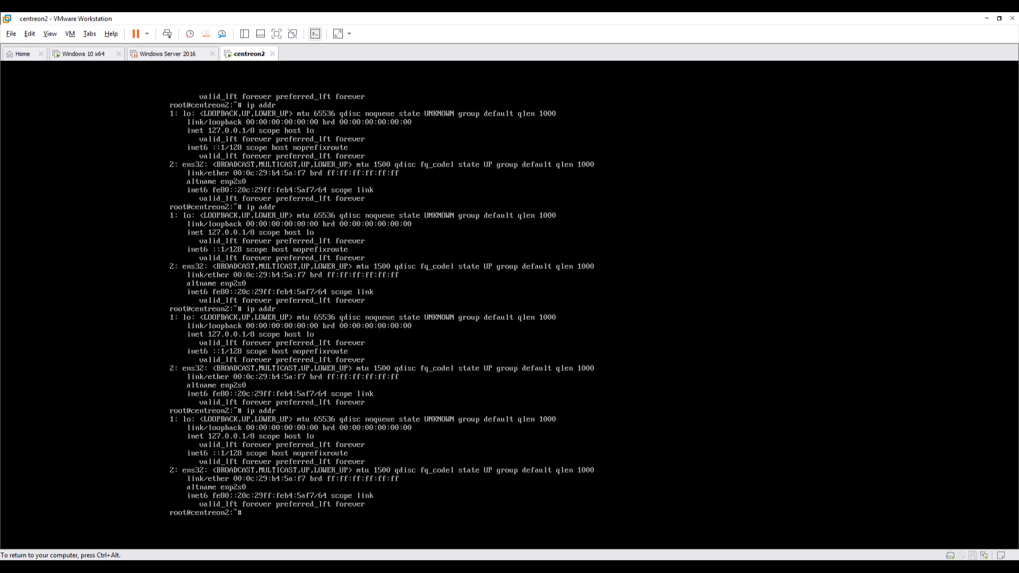
pyautogui.press('Up')
pyautogui.press('Down')
pyautogui.press('Up')
pyautogui.press('Down')
pyautogui.press('Up')
pyautogui.press('Down')
pyautogui.press('Up')
pyautogui.press('Down')
pyautogui.press('Up')
pyautogui.press('Down')
pyautogui.press('Up')
pyautogui.press('Down')
pyautogui.press('Up')
pyautogui.press('Down')
pyautogui.press('Up')
pyautogui.press('Down')
pyautogui.press('Up')
pyautogui.press('Down')
pyautogui.press('Up')
pyautogui.press('Down')
pyautogui.press('Up')
pyautogui.press('Down')
pyautogui.press('Up')
pyautogui.press('Down')
pyautogui.press('Up')
pyautogui.press('Return')
pyautogui.press('Up')
pyautogui.press('Return')
pyautogui.press('Up')
pyautogui.press('Return')
pyautogui.press('Up')
pyautogui.press('Return')
pyautogui.hotkey('ctrl', 'alt')
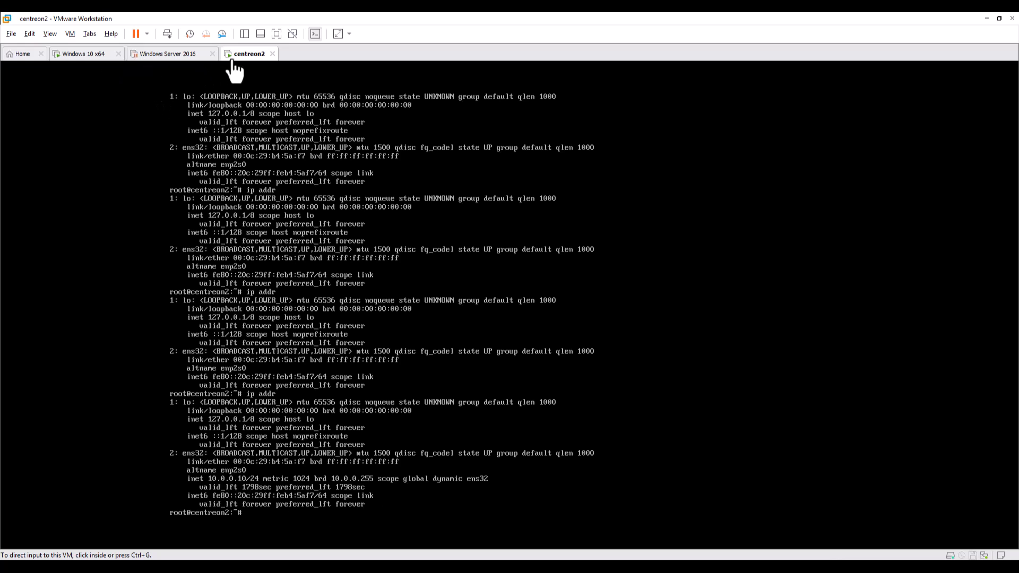
pyautogui.moveTo(88, 54); pyautogui.dragTo(191, 56)
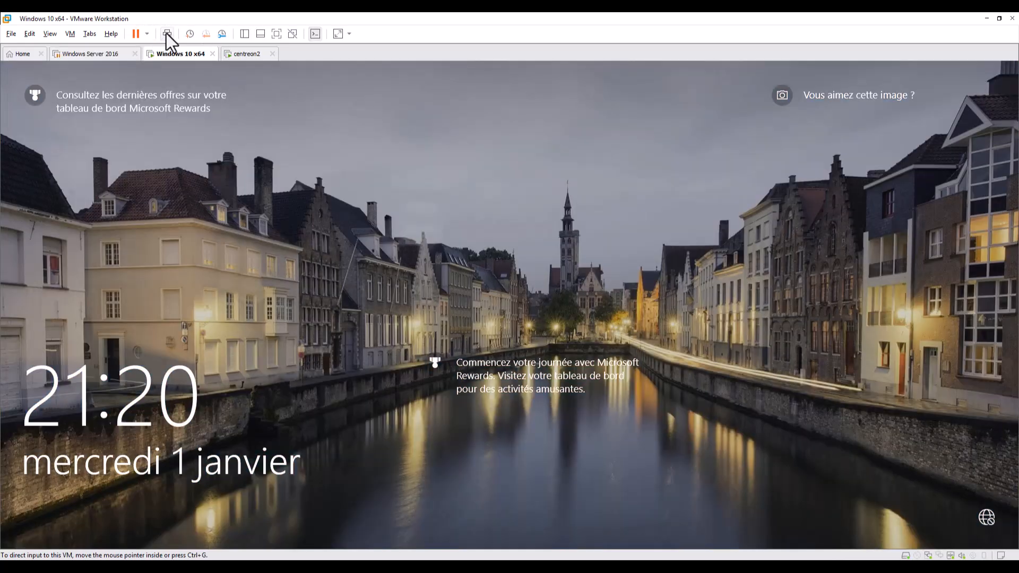
# Sign in to the Windows 10 VM and refresh the Network Connections window.
pyautogui.click(514, 330)
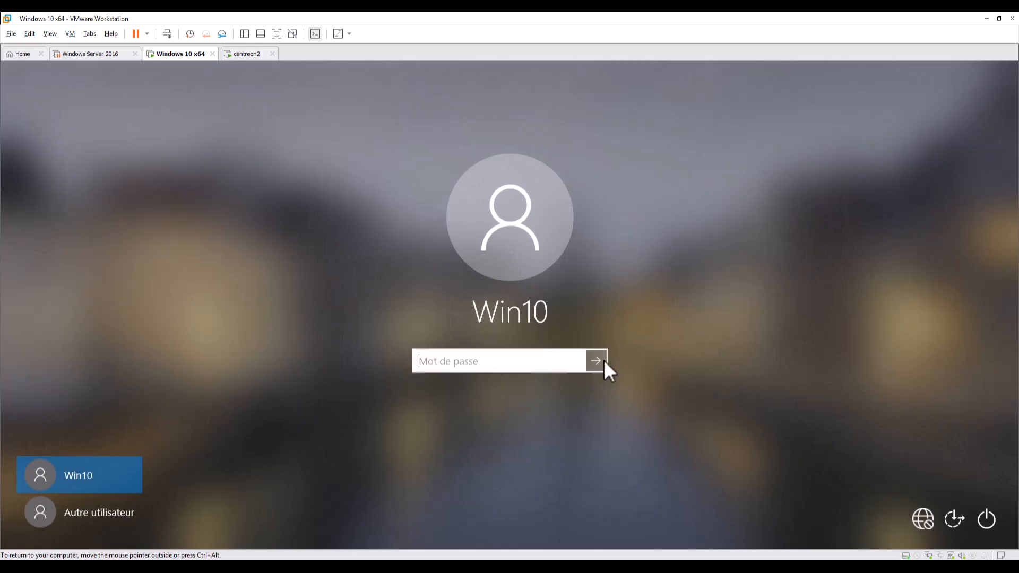
pyautogui.click(603, 361)
pyautogui.rightClick(478, 221)
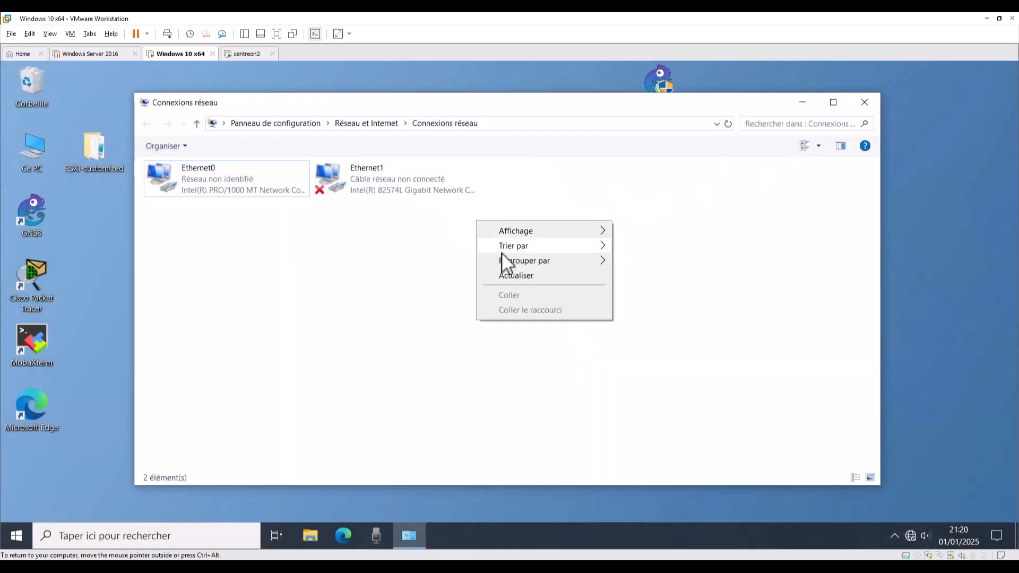
pyautogui.click(512, 275)
pyautogui.moveTo(323, 105); pyautogui.dragTo(259, 92)
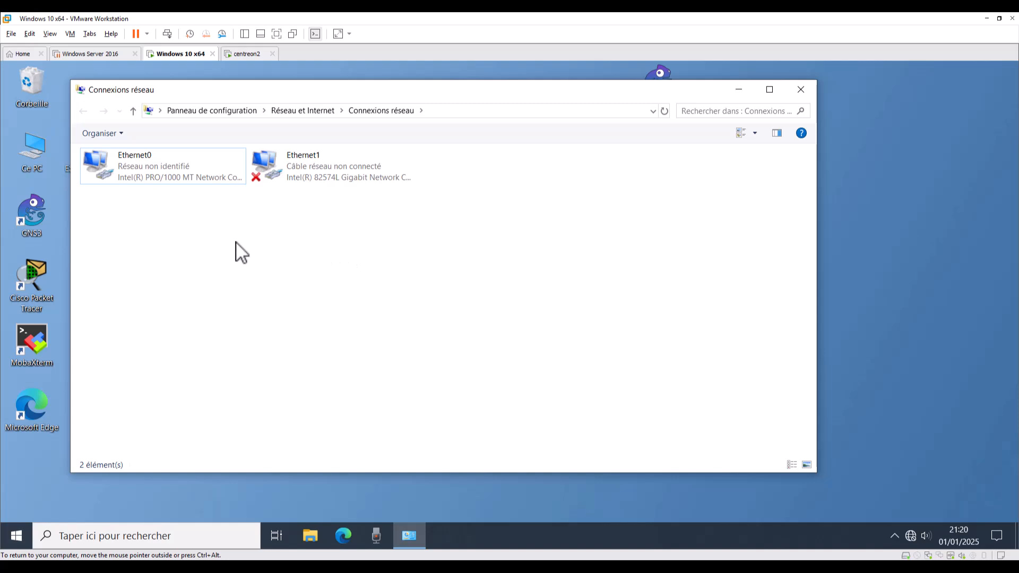
# Check Ethernet0's status, then open the Windows 10 VM's hardware settings.
pyautogui.rightClick(145, 170)
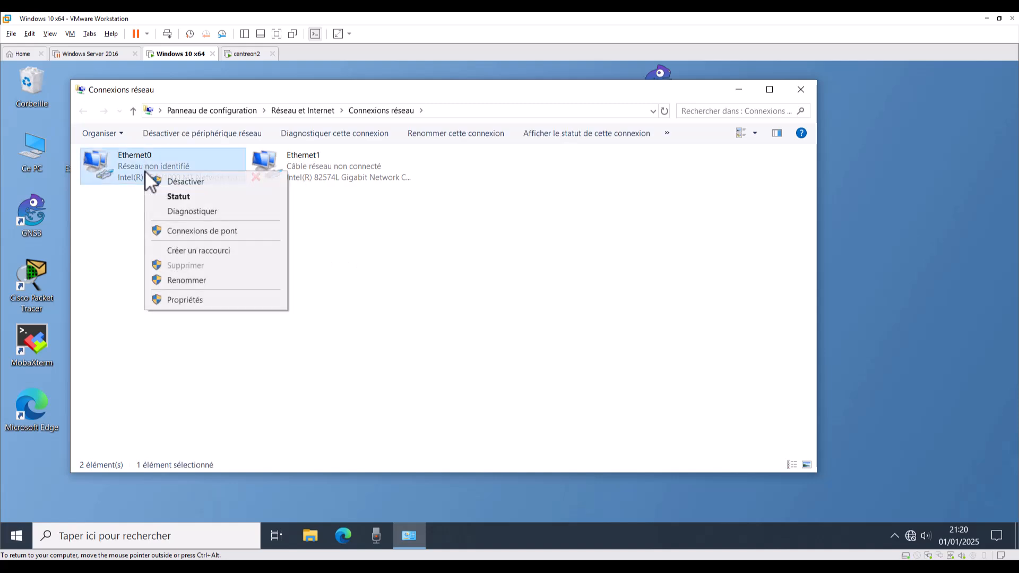
pyautogui.click(176, 199)
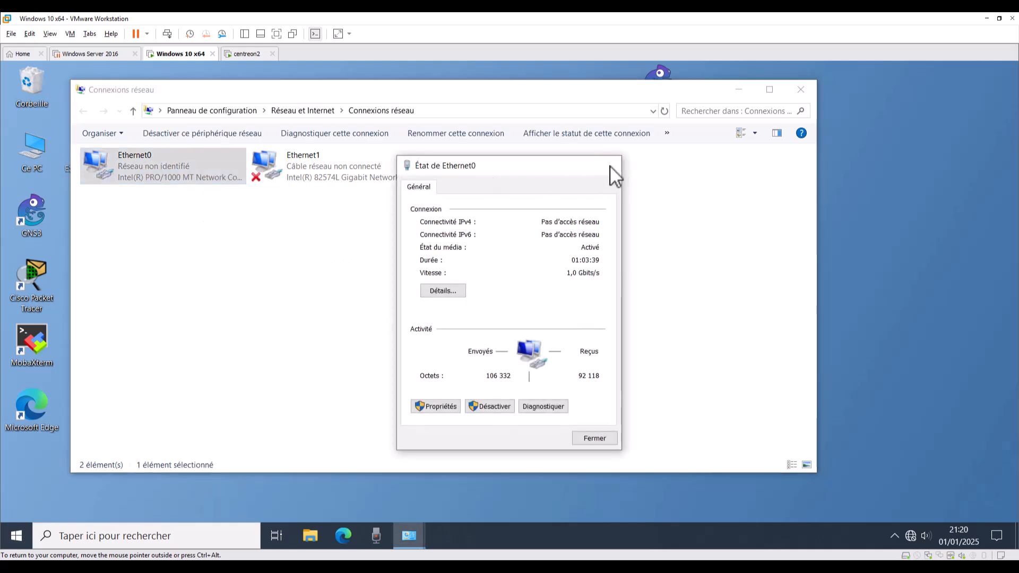
pyautogui.click(609, 164)
pyautogui.click(70, 34)
pyautogui.click(106, 173)
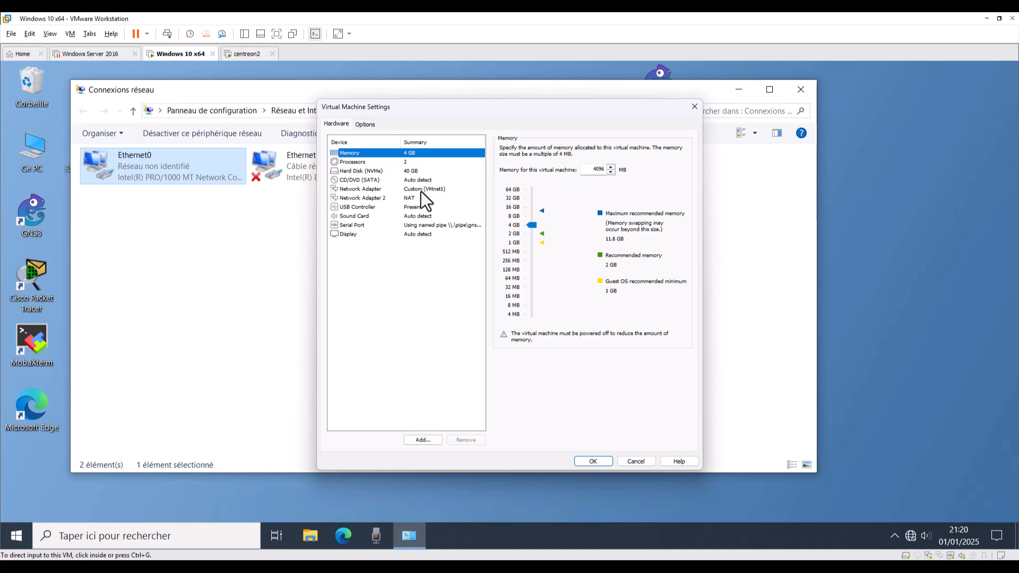
# Confirm the adapters are Custom VMnet1 and NAT, then check Ethernet0's current address details.
pyautogui.click(421, 191)
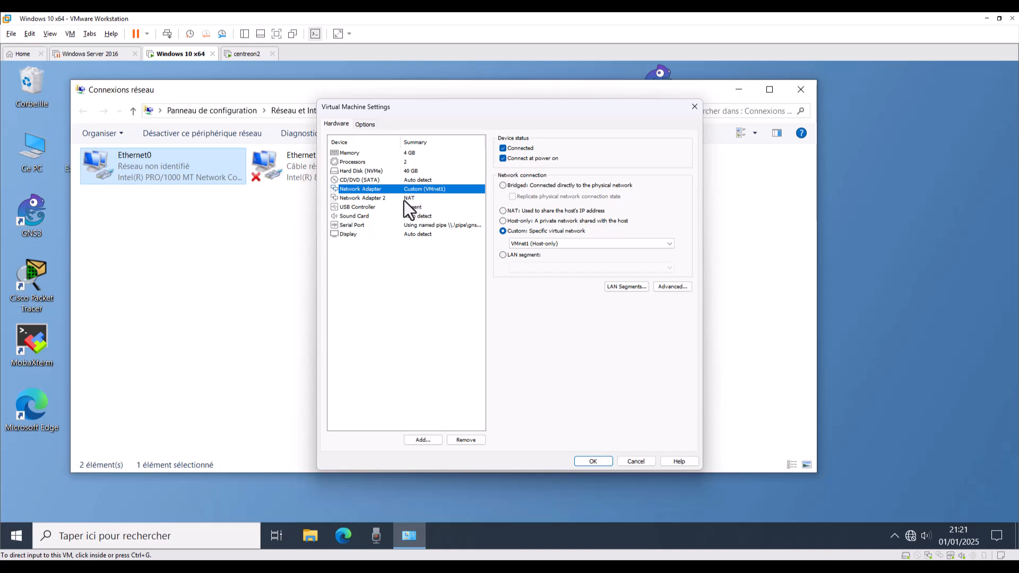
pyautogui.click(404, 198)
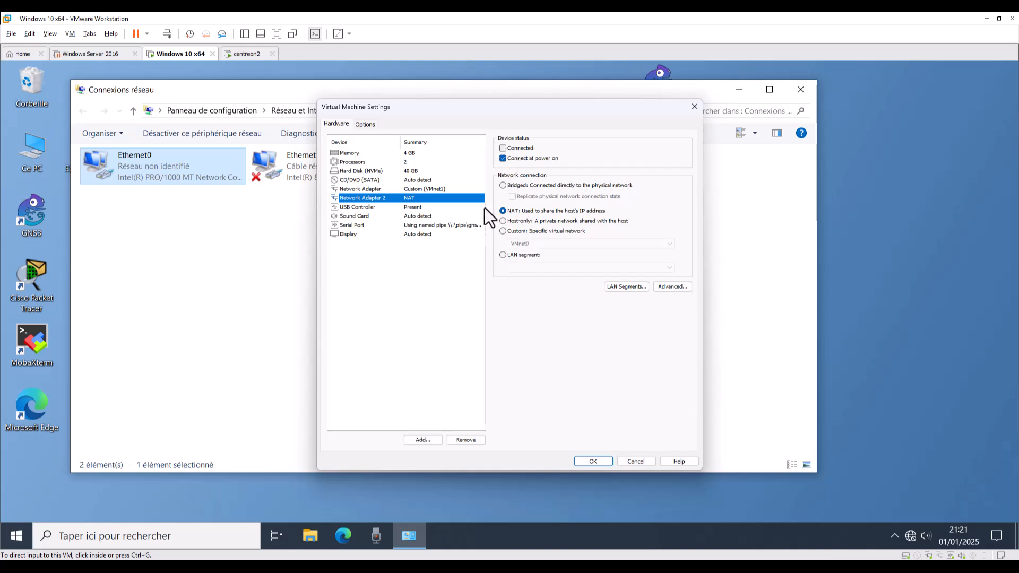
pyautogui.click(598, 462)
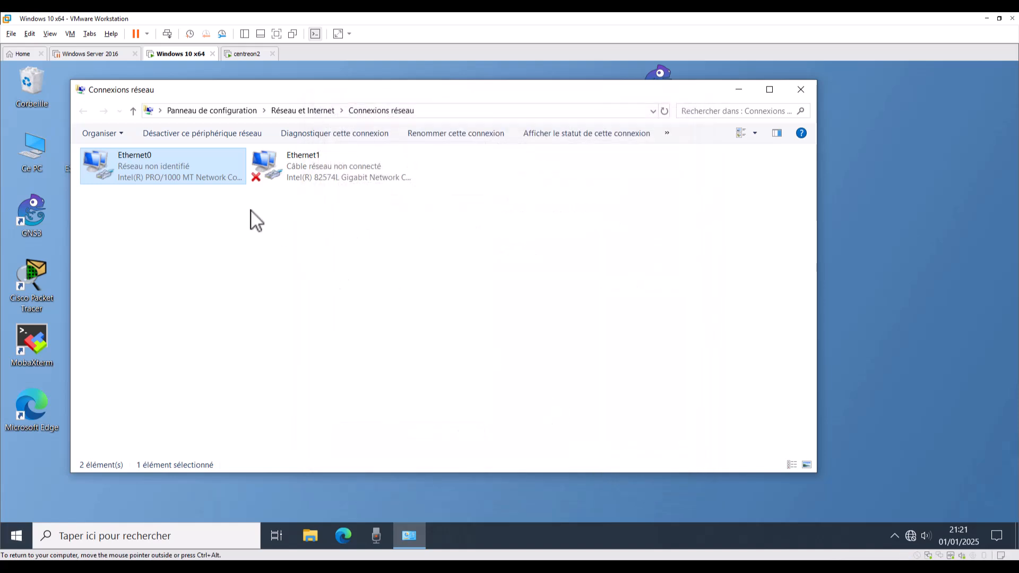
pyautogui.rightClick(193, 172)
pyautogui.click(227, 195)
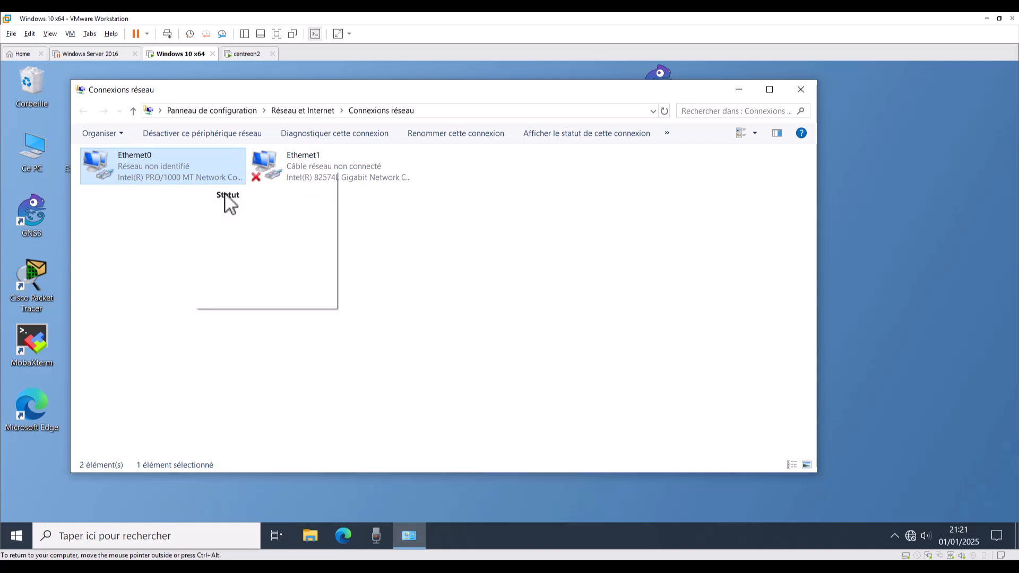
pyautogui.click(457, 291)
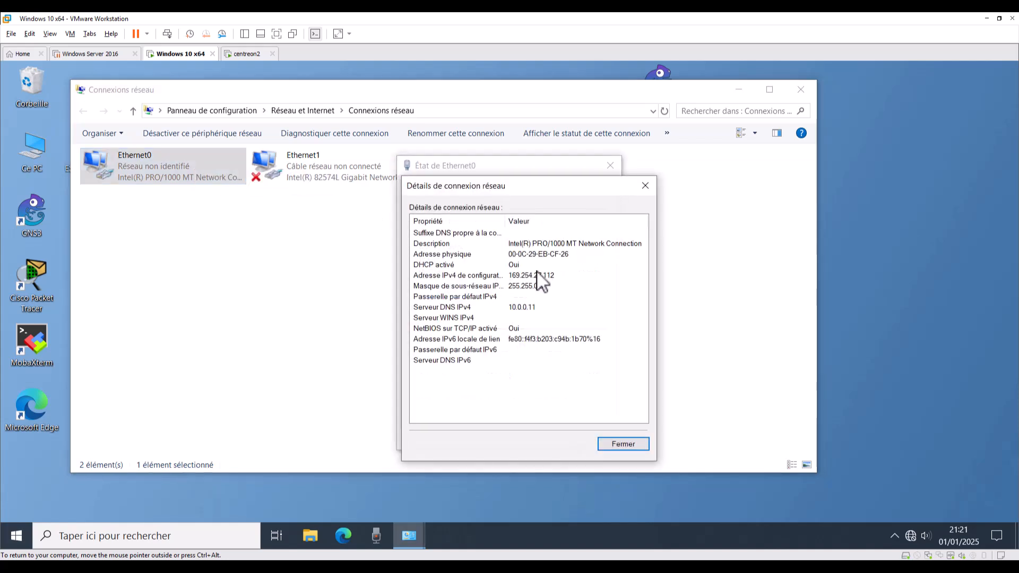
pyautogui.click(645, 186)
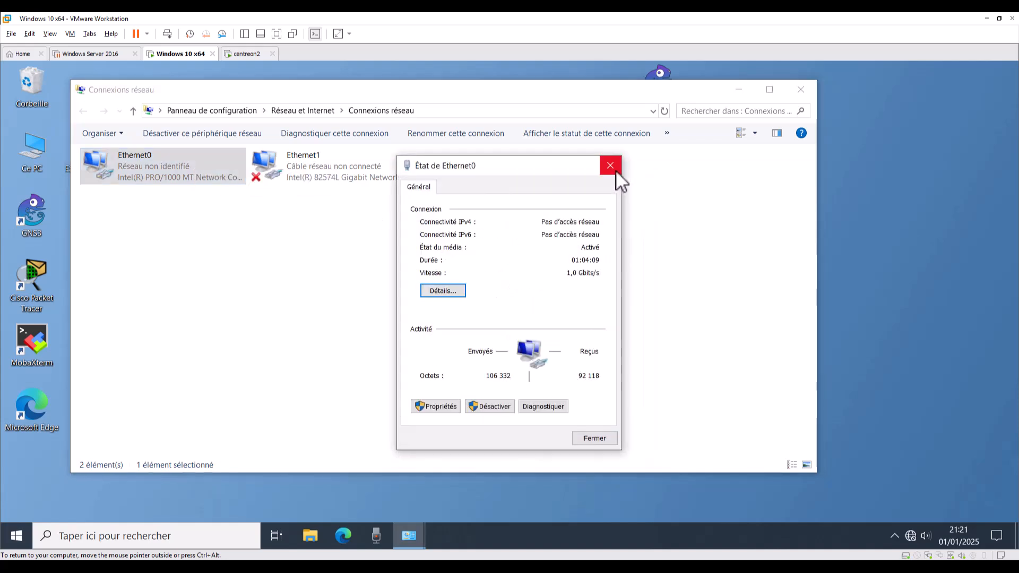
pyautogui.click(615, 169)
# Disable and re-enable Ethernet0, then verify its details show the DHCP address 10.0.0.11.
pyautogui.rightClick(122, 157)
pyautogui.click(152, 170)
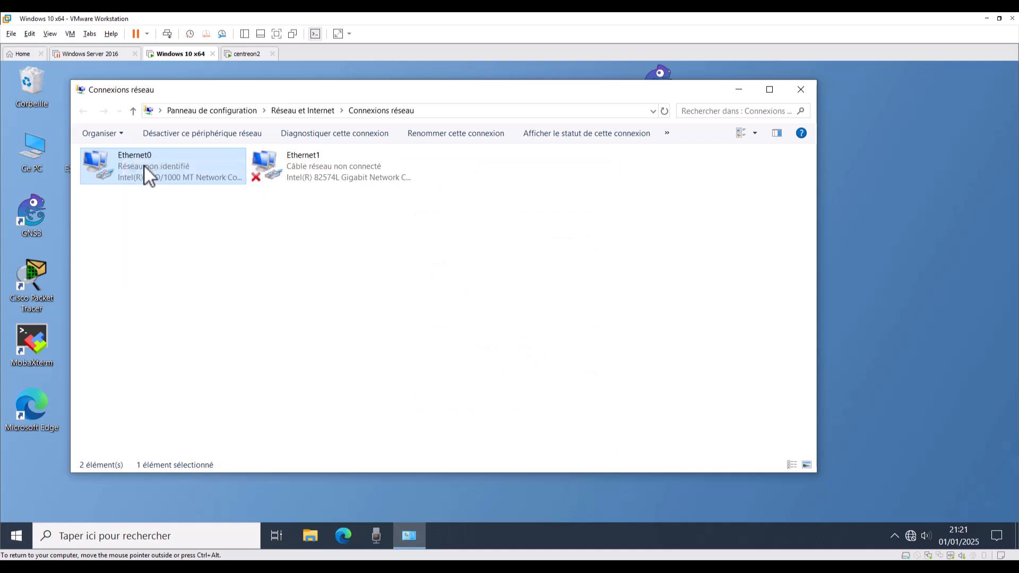
pyautogui.rightClick(146, 163)
pyautogui.click(183, 175)
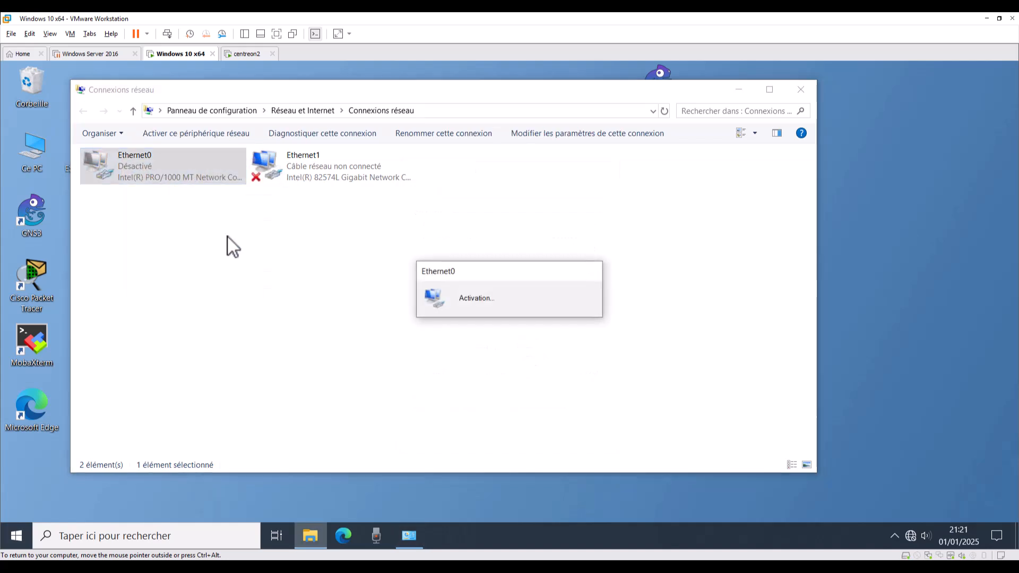
pyautogui.rightClick(158, 170)
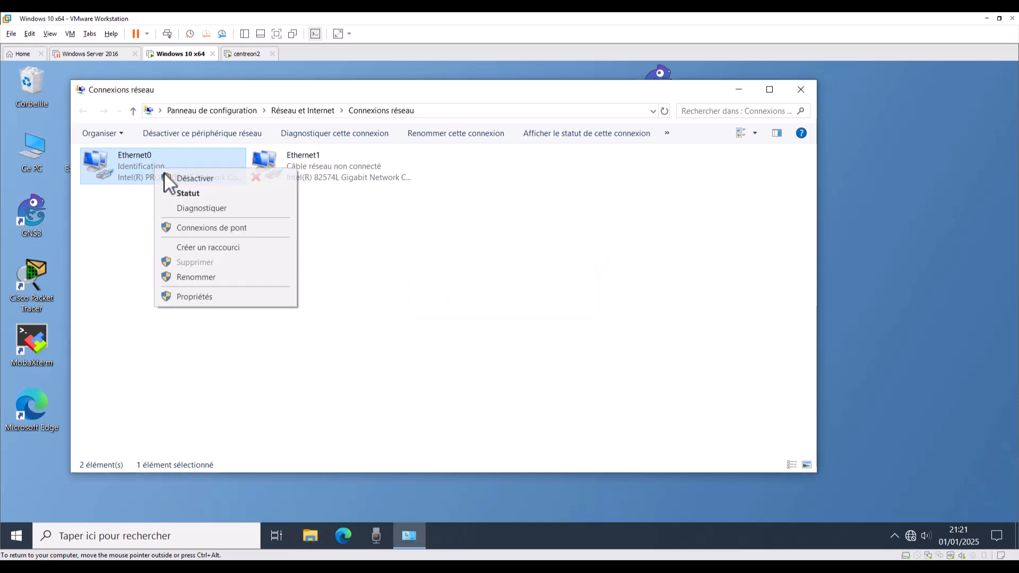
pyautogui.click(188, 194)
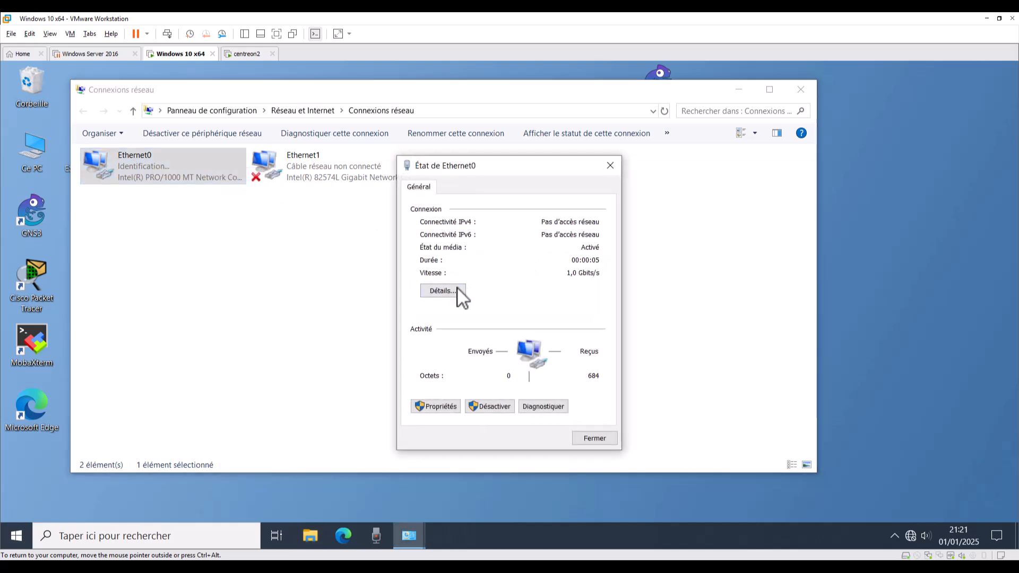
pyautogui.click(456, 292)
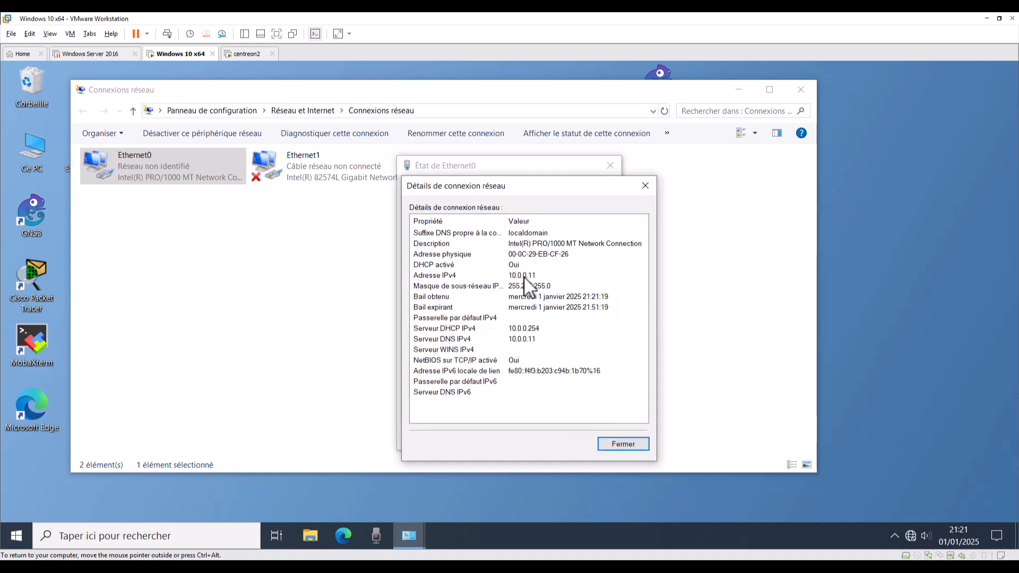
pyautogui.click(647, 185)
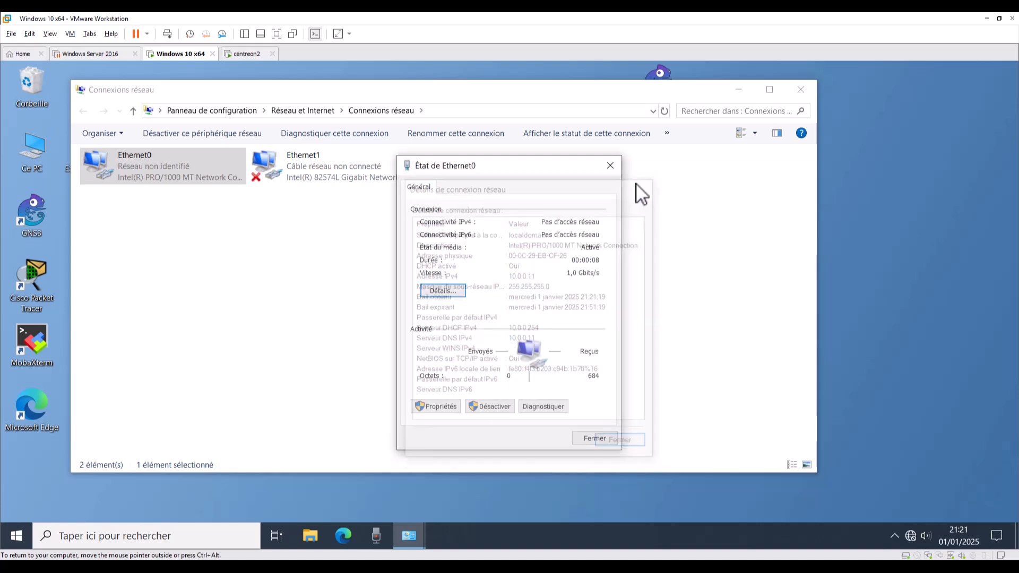
pyautogui.click(610, 165)
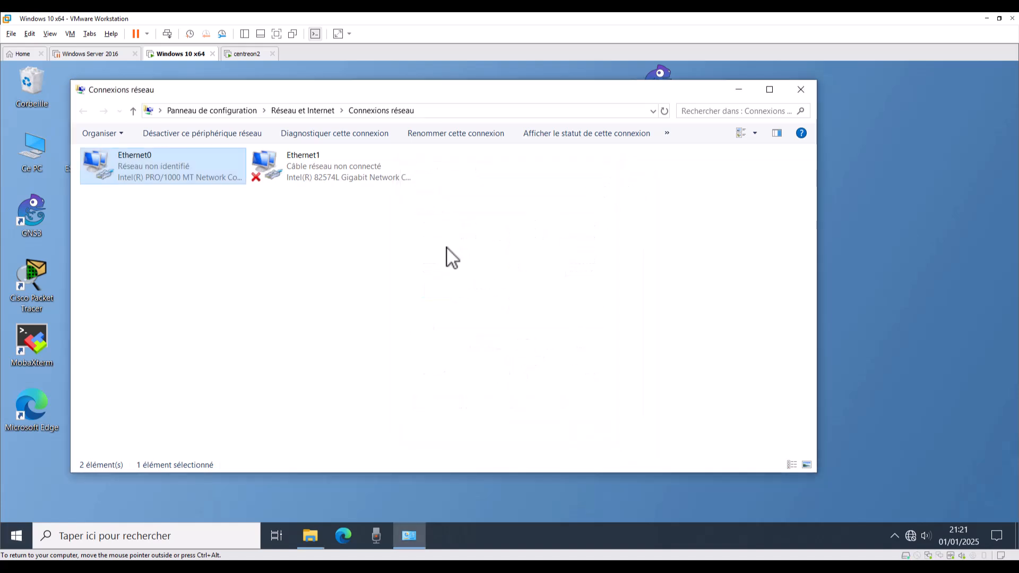
pyautogui.click(5, 542)
# Launch Command Prompt from a Start search for cmd.
pyautogui.write('cmd')
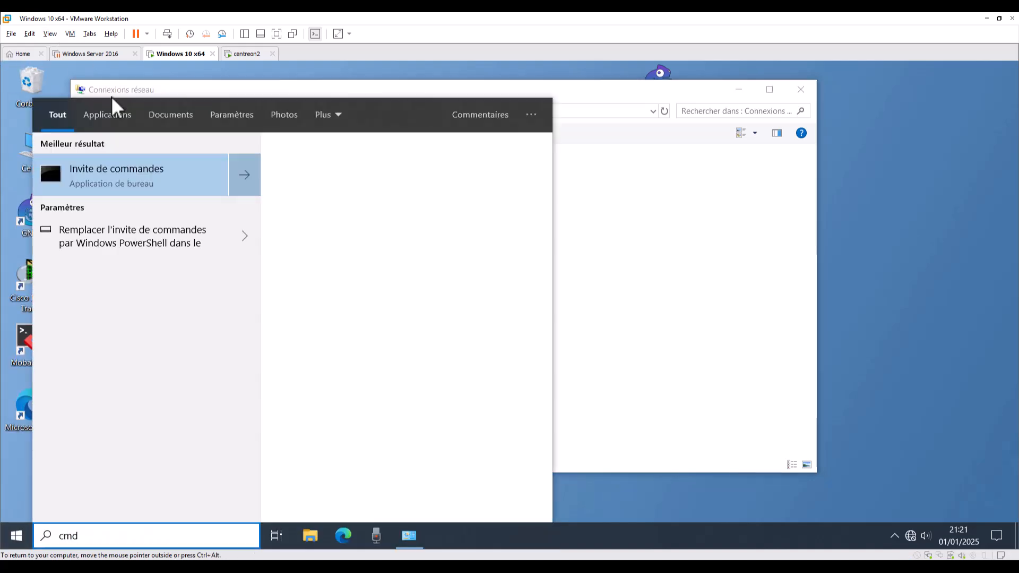
pyautogui.click(139, 169)
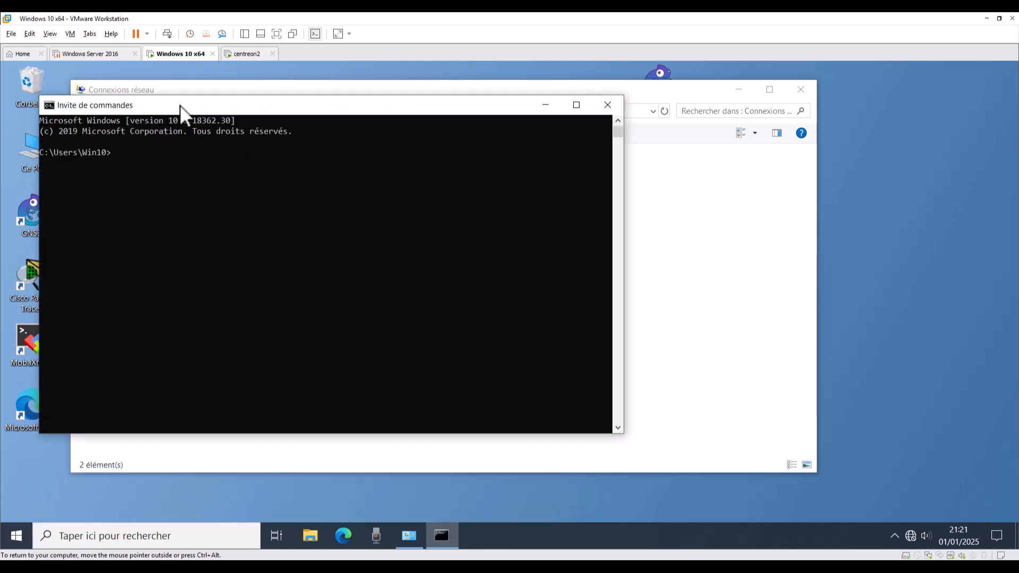
pyautogui.moveTo(180, 105); pyautogui.dragTo(405, 183)
pyautogui.click(382, 255)
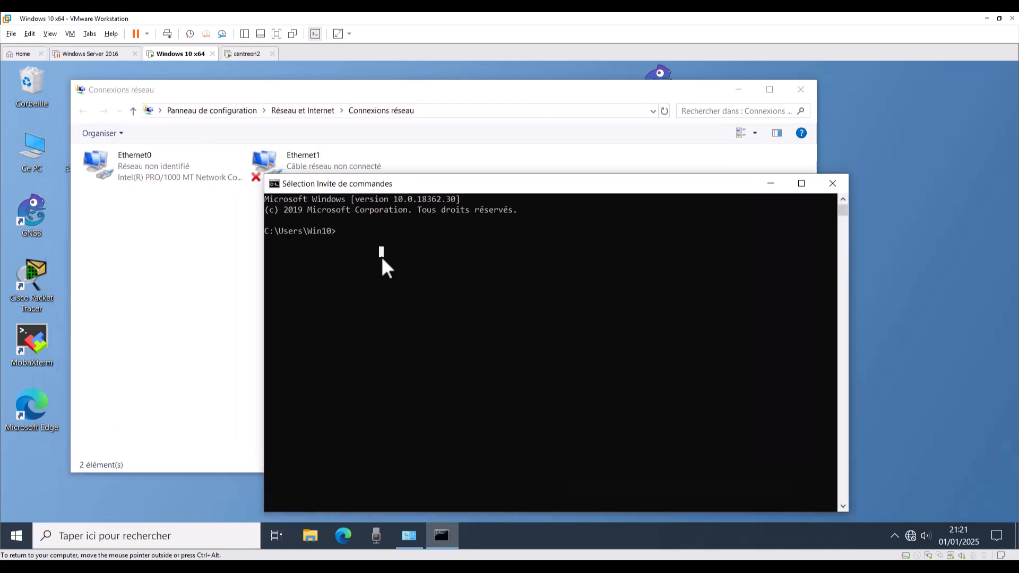
# Run ipconfig to confirm Ethernet0 at 10.0.0.11, then close the console and Network Connections.
pyautogui.write('ip')
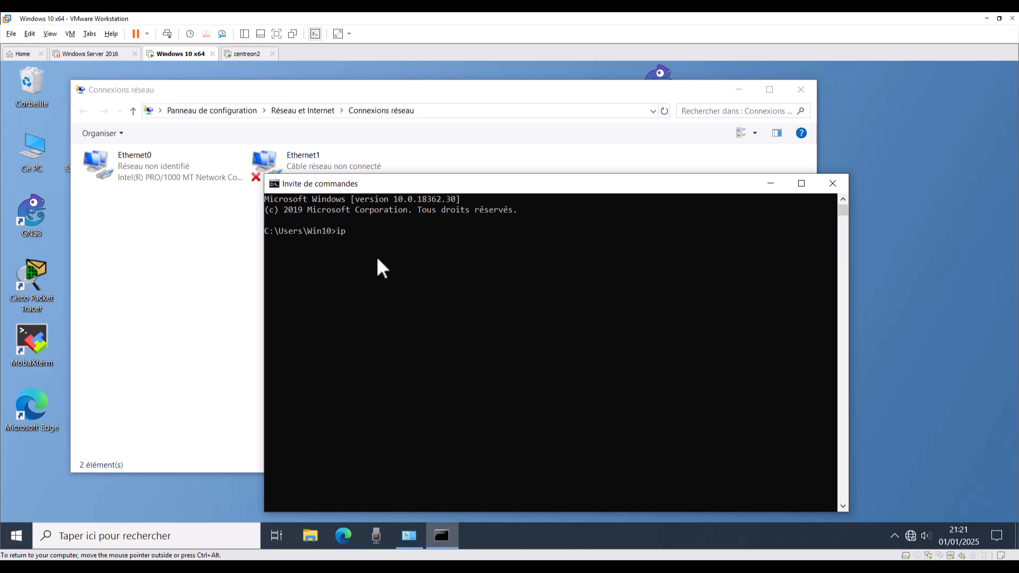
pyautogui.write('condif')
pyautogui.press('Return')
pyautogui.press('Up')
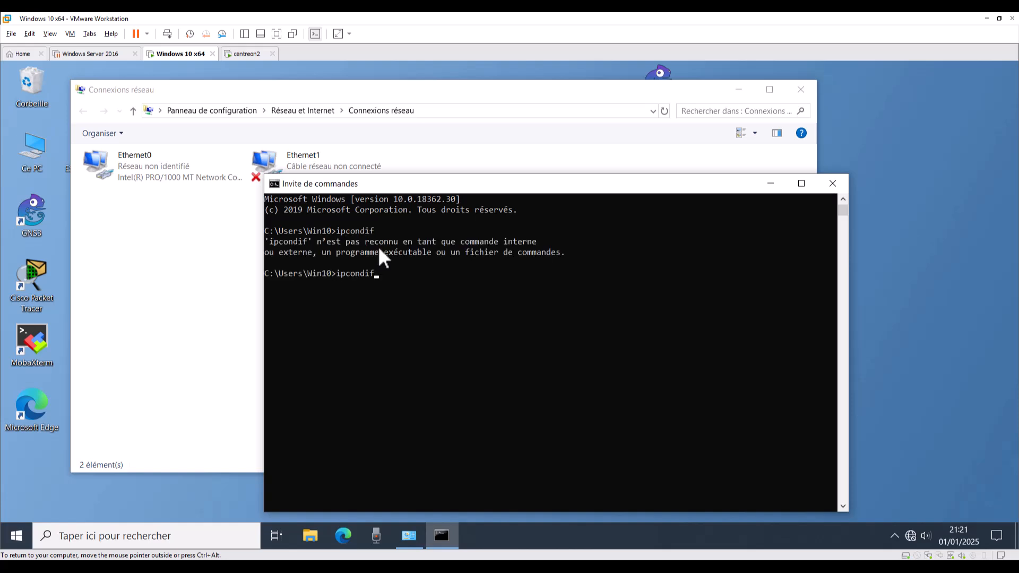
pyautogui.press('Left')
pyautogui.press('Left')
pyautogui.press('BackSpace')
pyautogui.press('BackSpace')
pyautogui.press('BackSpace')
pyautogui.write('fig')
pyautogui.press('Return')
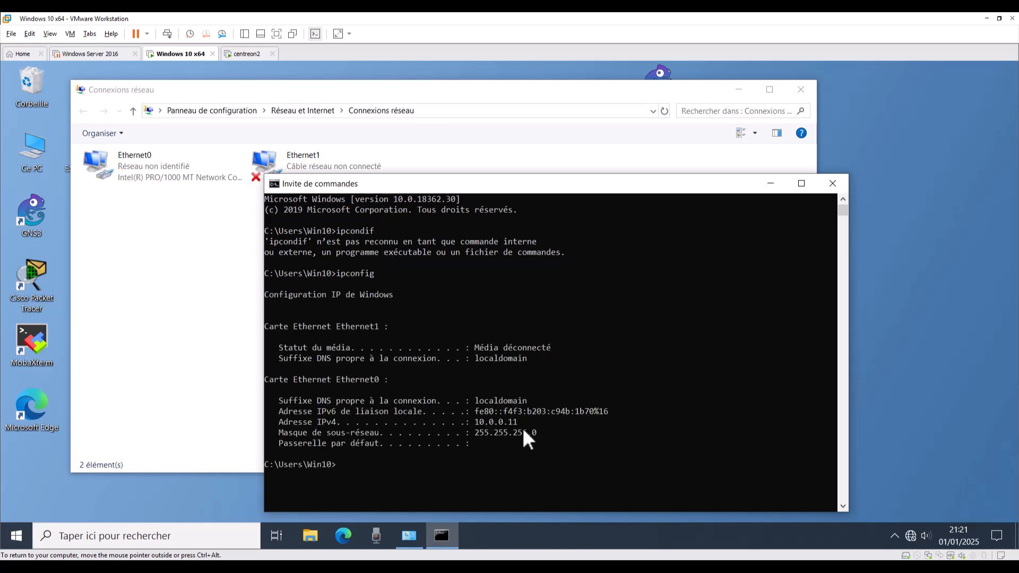
pyautogui.click(832, 184)
pyautogui.click(801, 89)
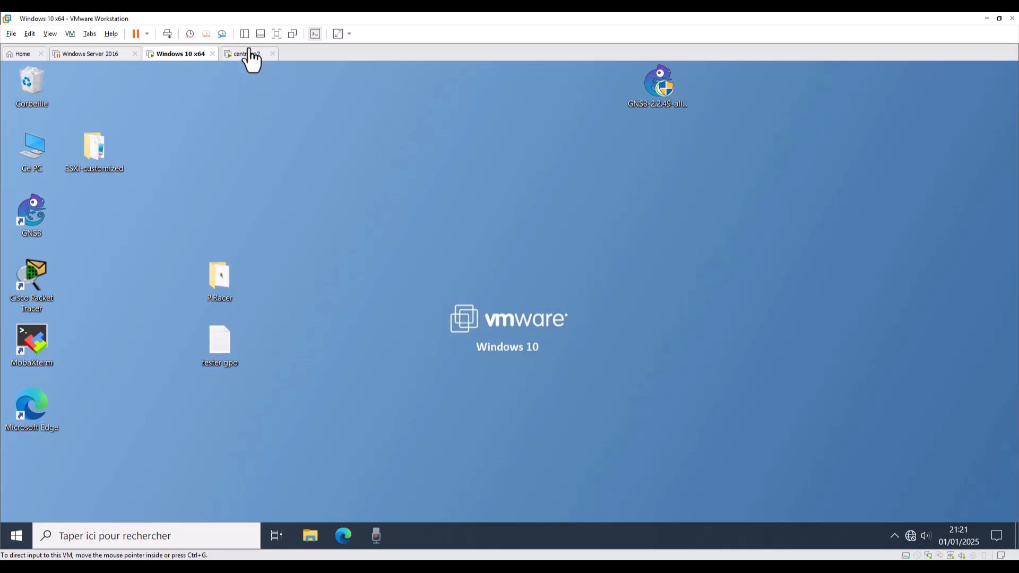
# Load the Centreon server at 10.0.0.10 in the Windows 10 VM's browser.
pyautogui.click(236, 57)
pyautogui.click(187, 57)
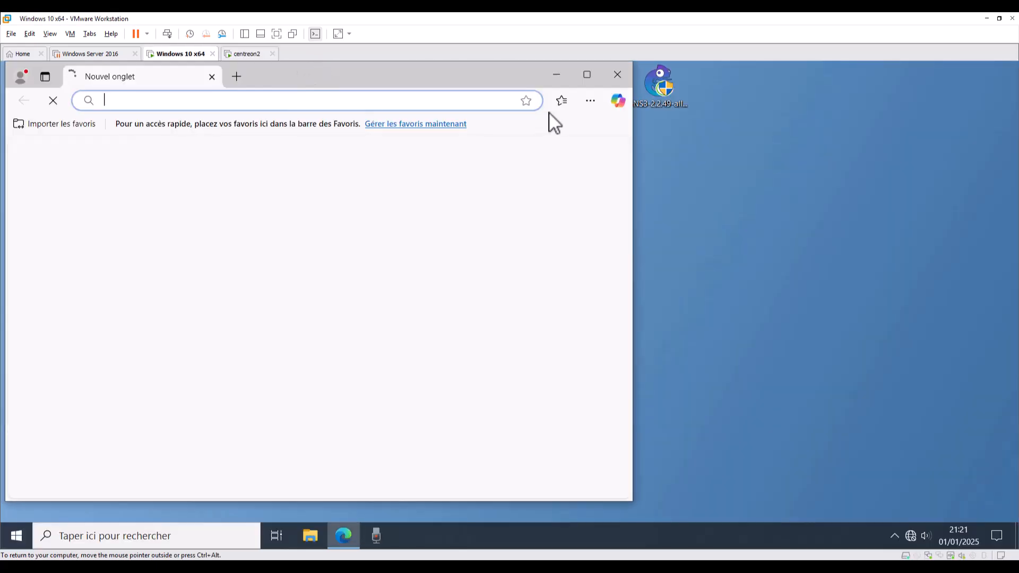
pyautogui.moveTo(395, 76); pyautogui.dragTo(695, 113)
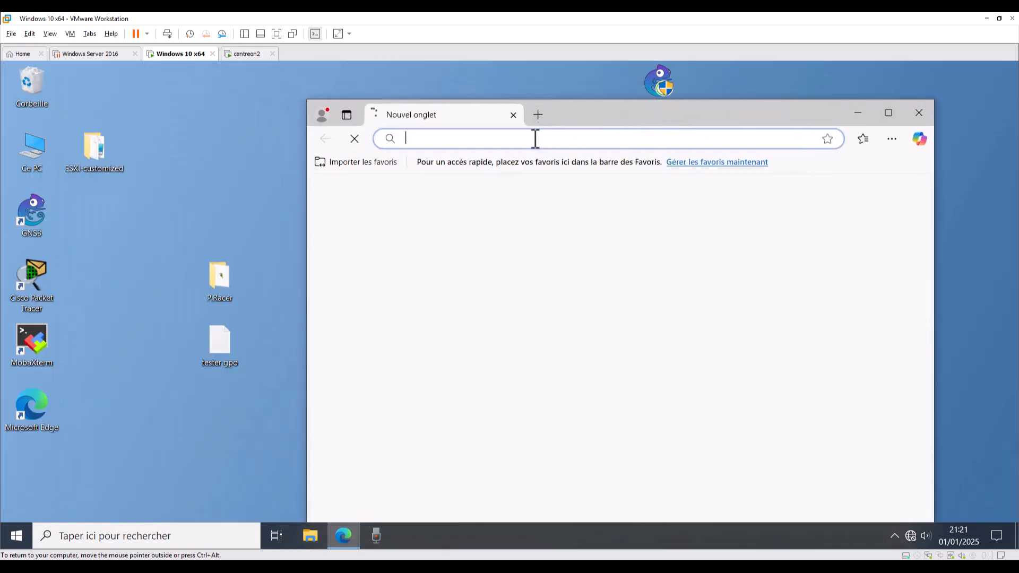
pyautogui.click(535, 139)
pyautogui.write('100.0.')
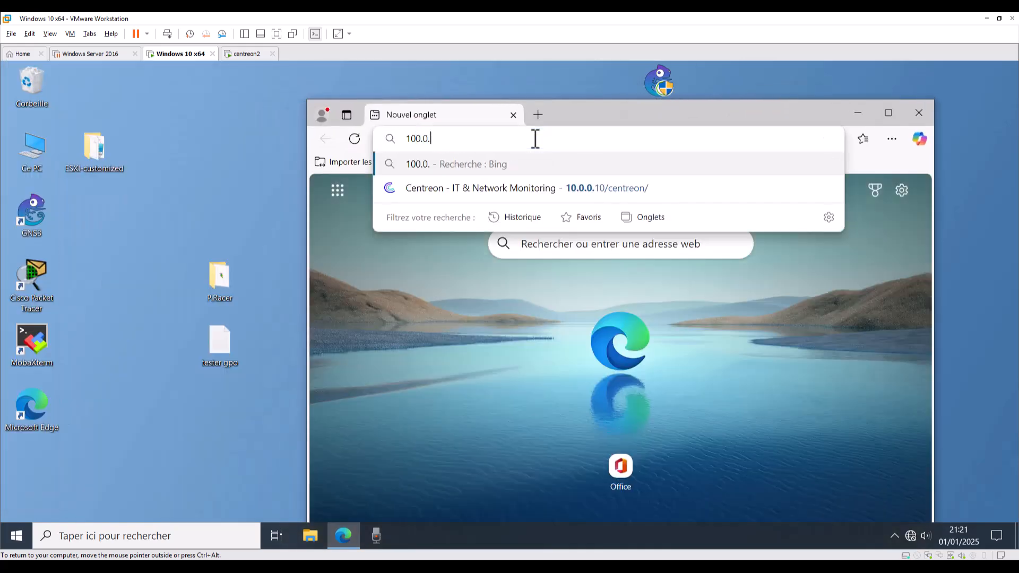
pyautogui.press('BackSpace')
pyautogui.press('BackSpace')
pyautogui.press('BackSpace')
pyautogui.press('BackSpace')
pyautogui.write('.0.0')
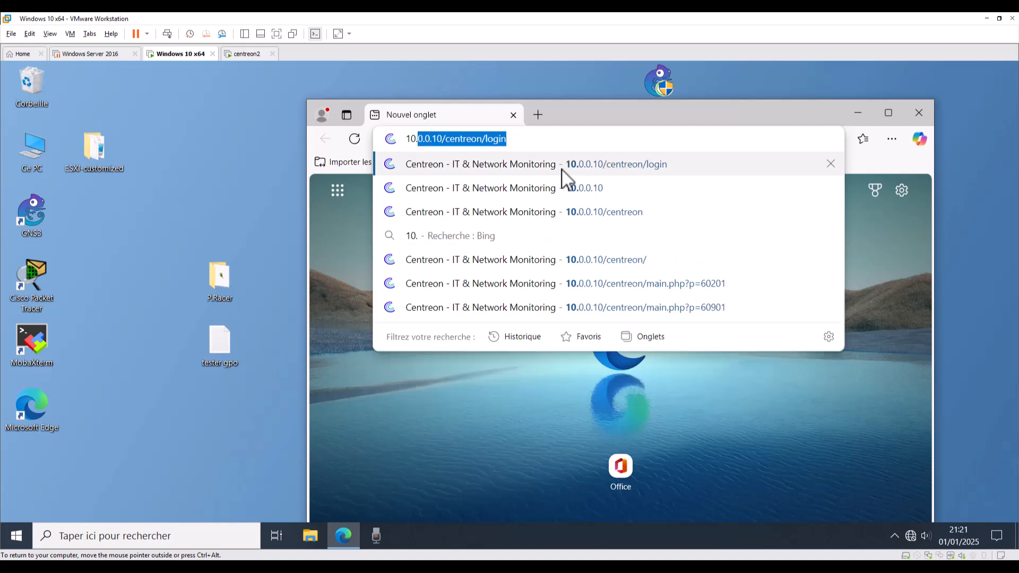
pyautogui.write('.10')
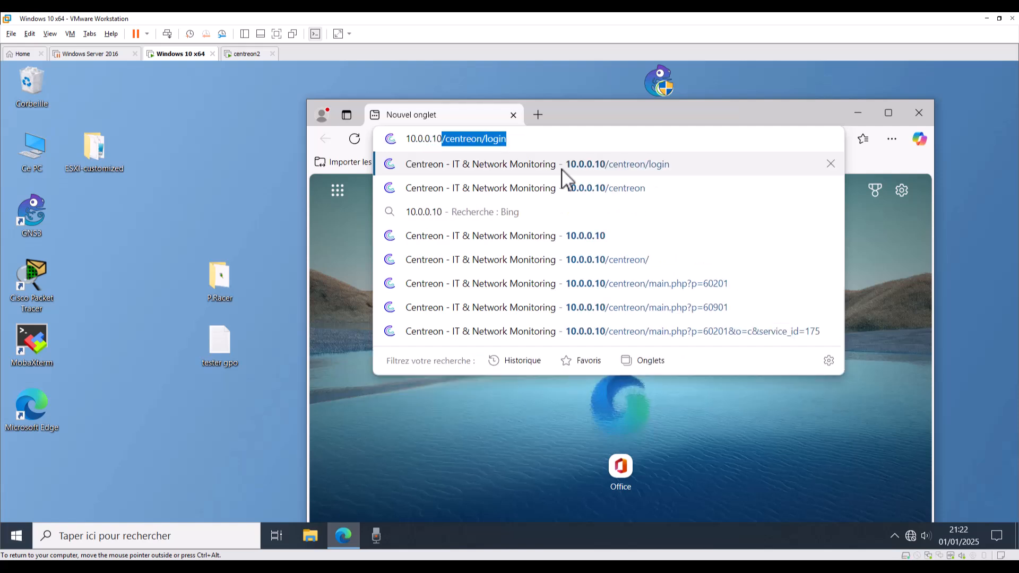
pyautogui.press('Delete')
pyautogui.press('Return')
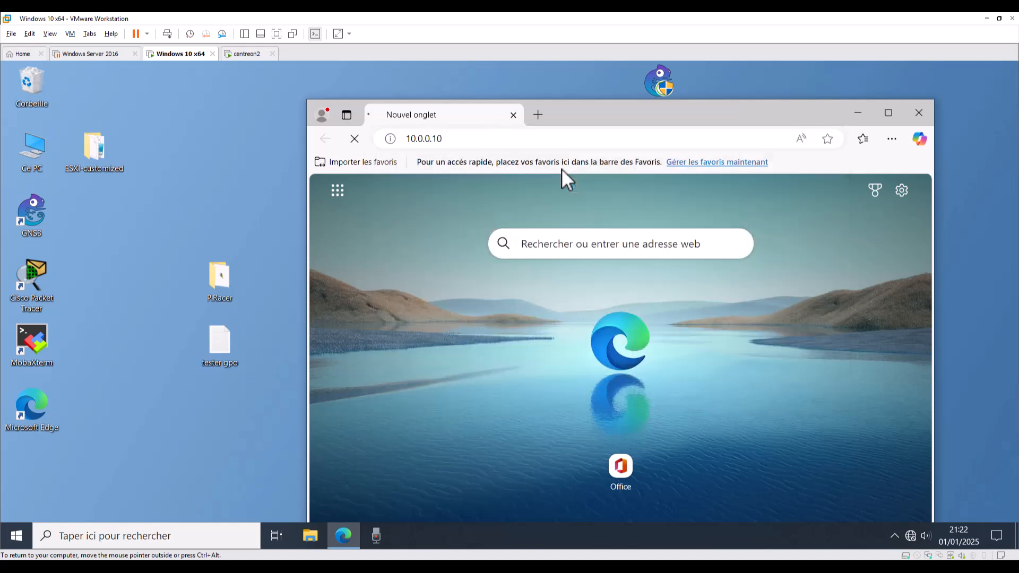
pyautogui.moveTo(613, 113); pyautogui.dragTo(549, 89)
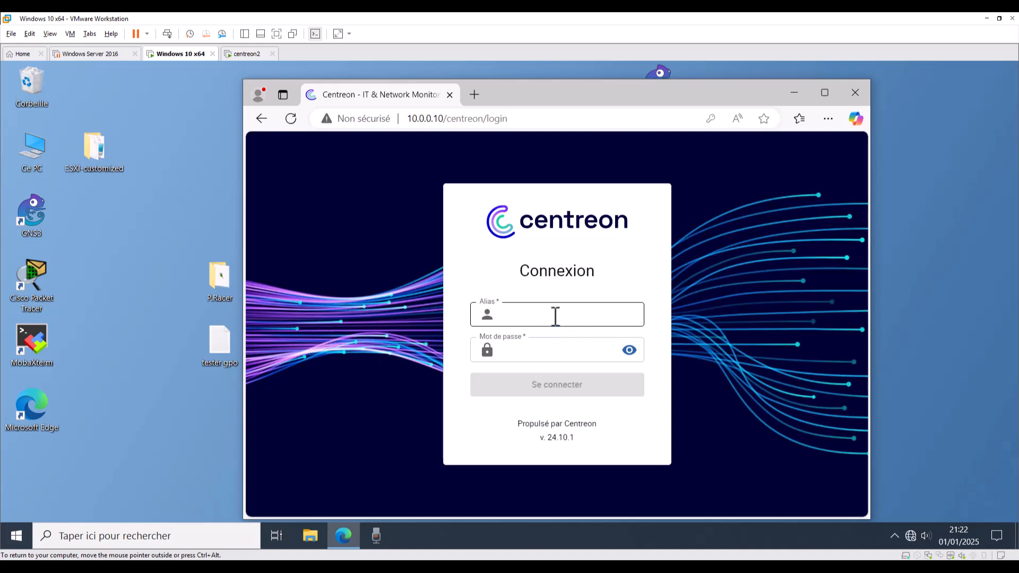
# Log in to Centreon as admin with the account password and update the saved password.
pyautogui.click(555, 316)
pyautogui.write('admi')
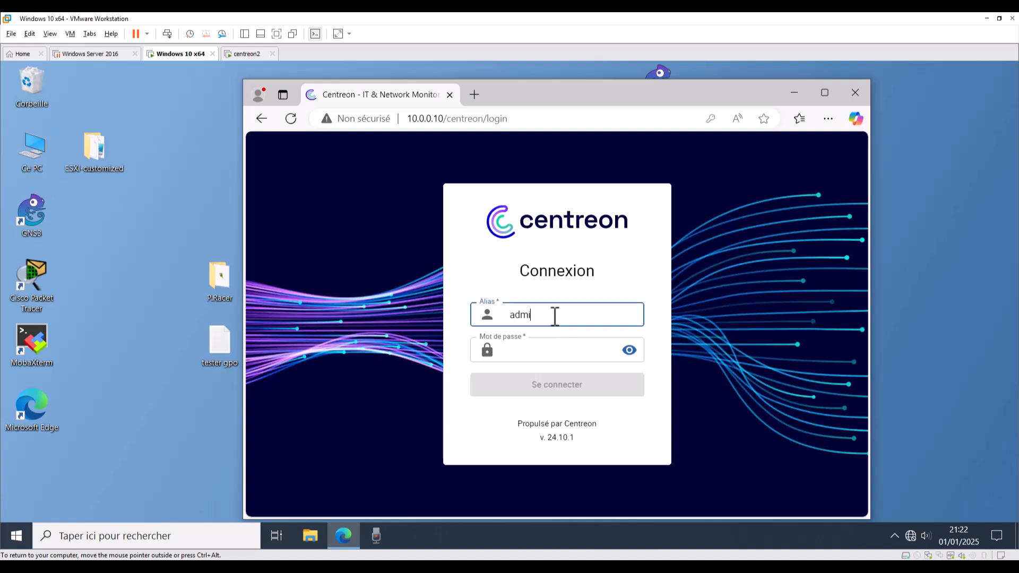
pyautogui.write('n')
pyautogui.press('Tab')
pyautogui.write('root')
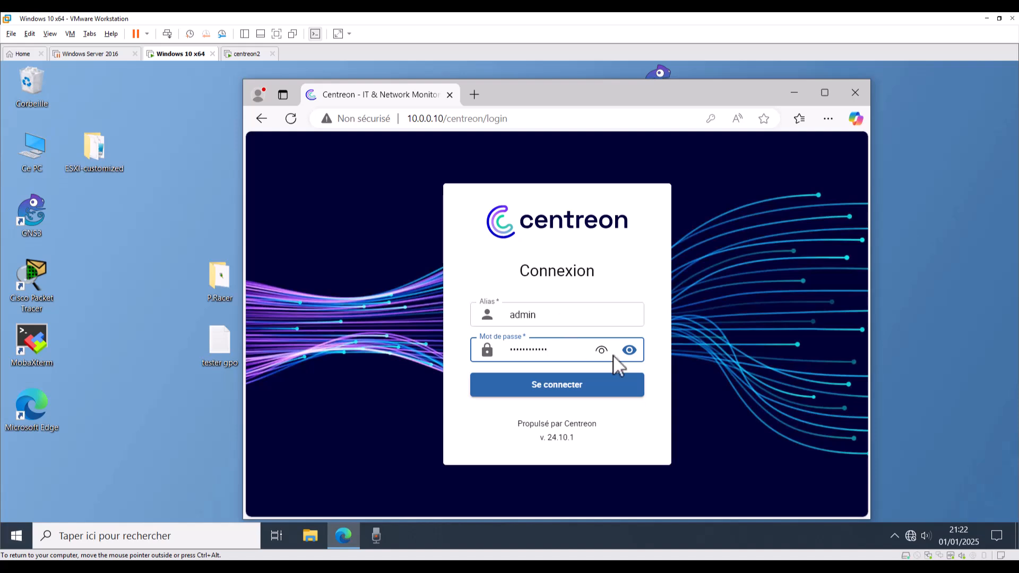
pyautogui.click(630, 349)
pyautogui.click(558, 390)
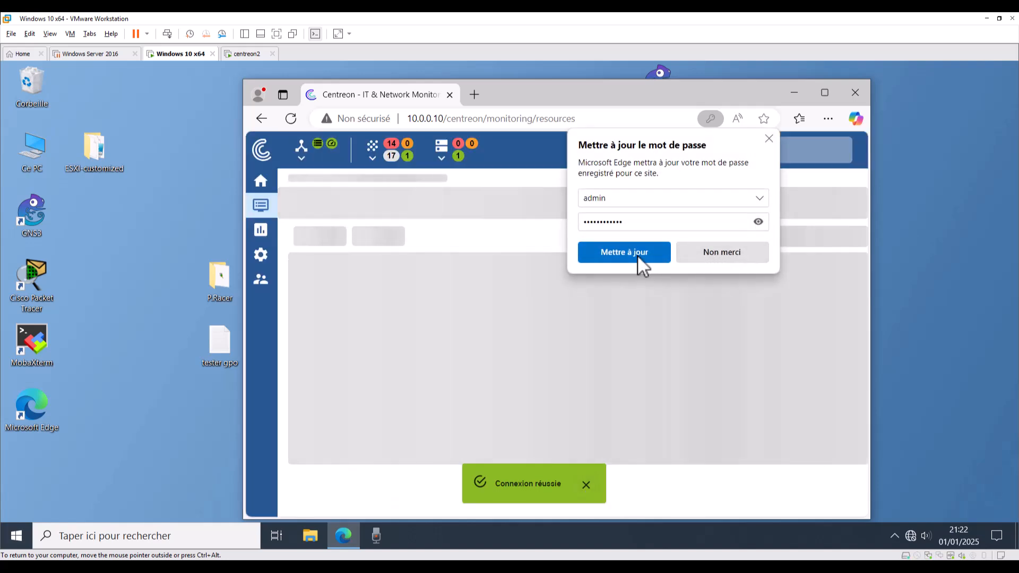
pyautogui.click(639, 253)
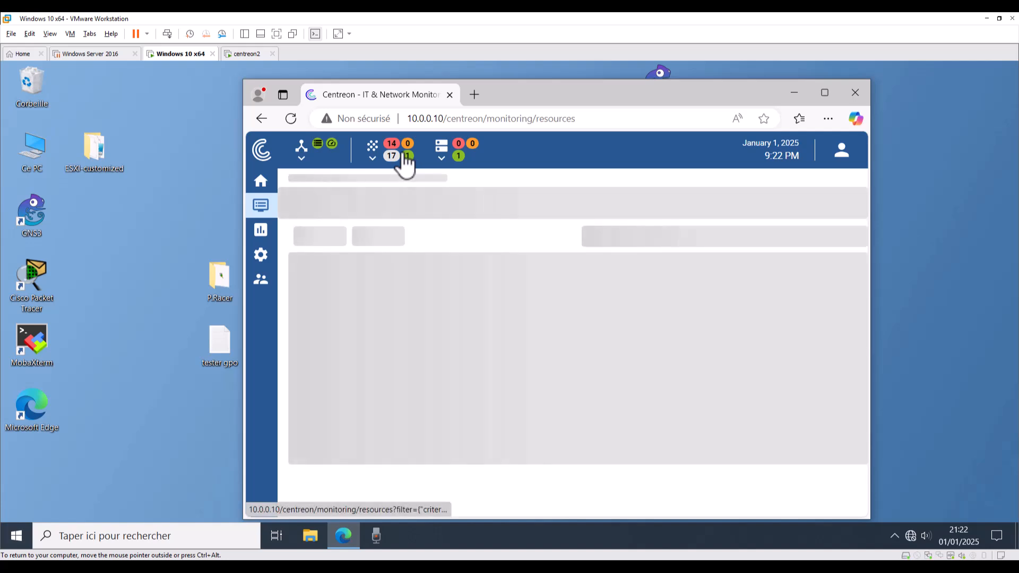
# Shift the MobaXterm desktop shortcut one slot right and maximize the Centreon browser window.
pyautogui.moveTo(96, 296); pyautogui.dragTo(98, 351)
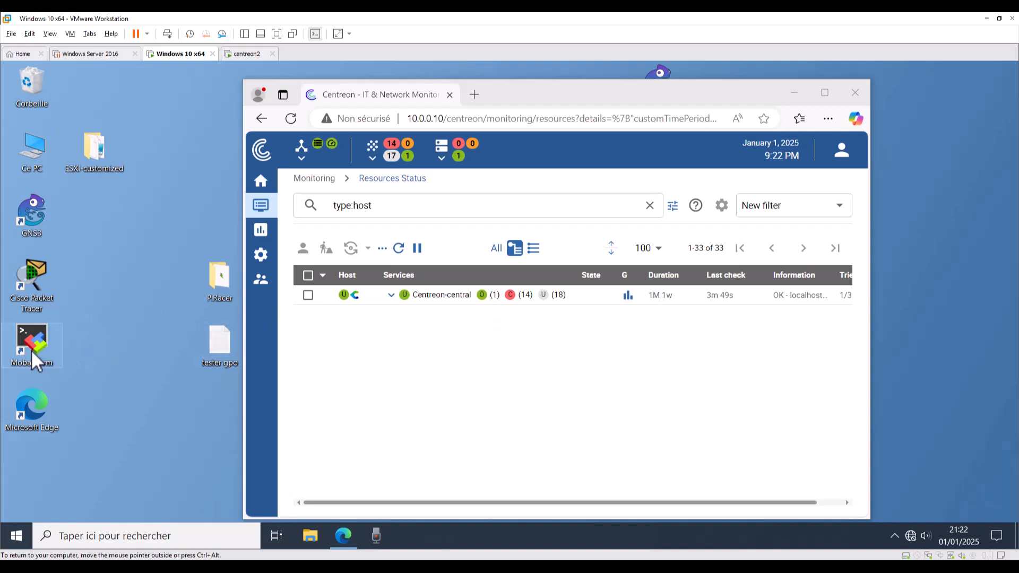
pyautogui.moveTo(88, 339); pyautogui.dragTo(129, 326)
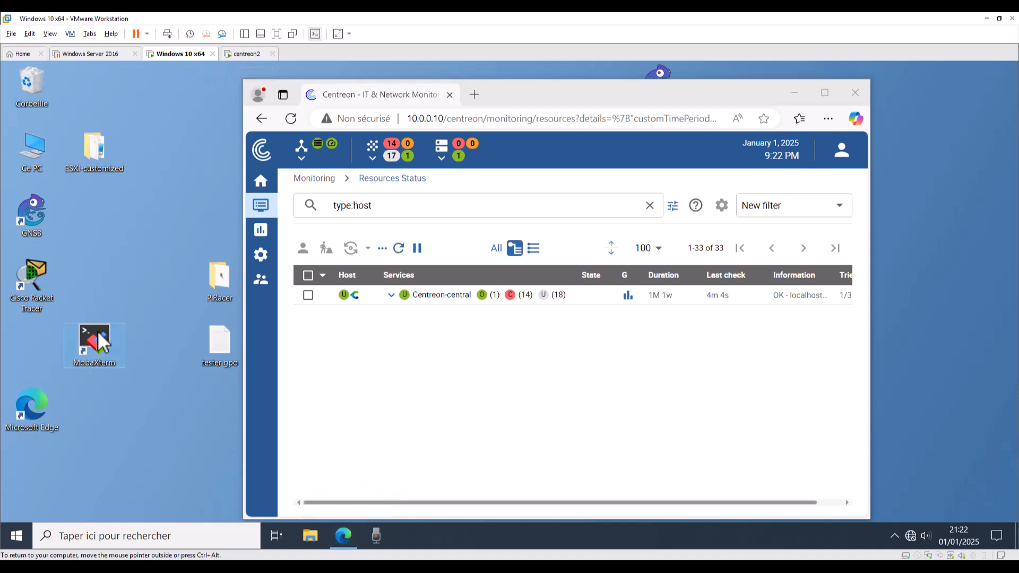
pyautogui.moveTo(651, 94); pyautogui.dragTo(689, 79)
pyautogui.click(866, 82)
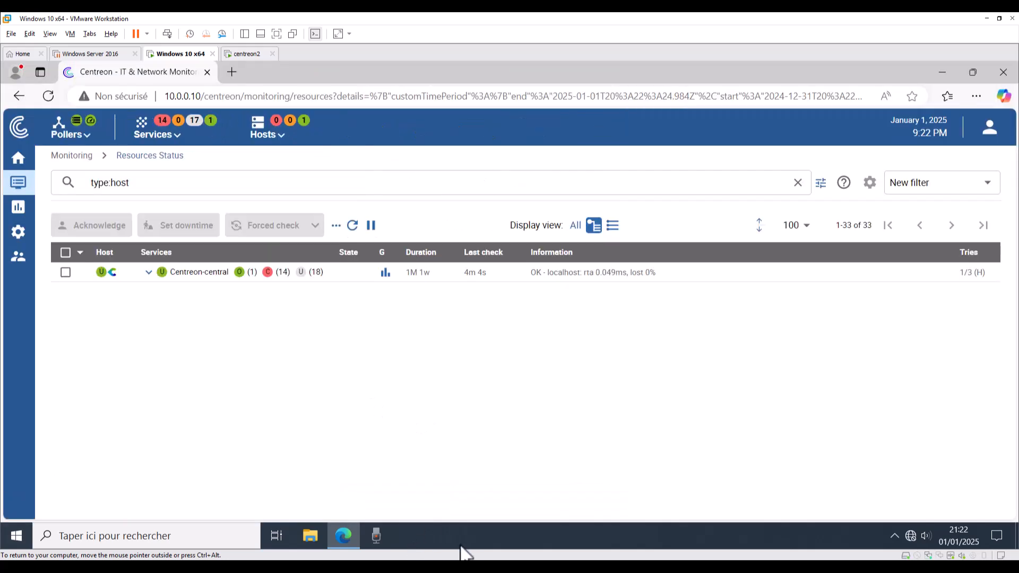
# Launch MobaXterm and delete the old saved 10.0.0.10 session.
pyautogui.click(346, 536)
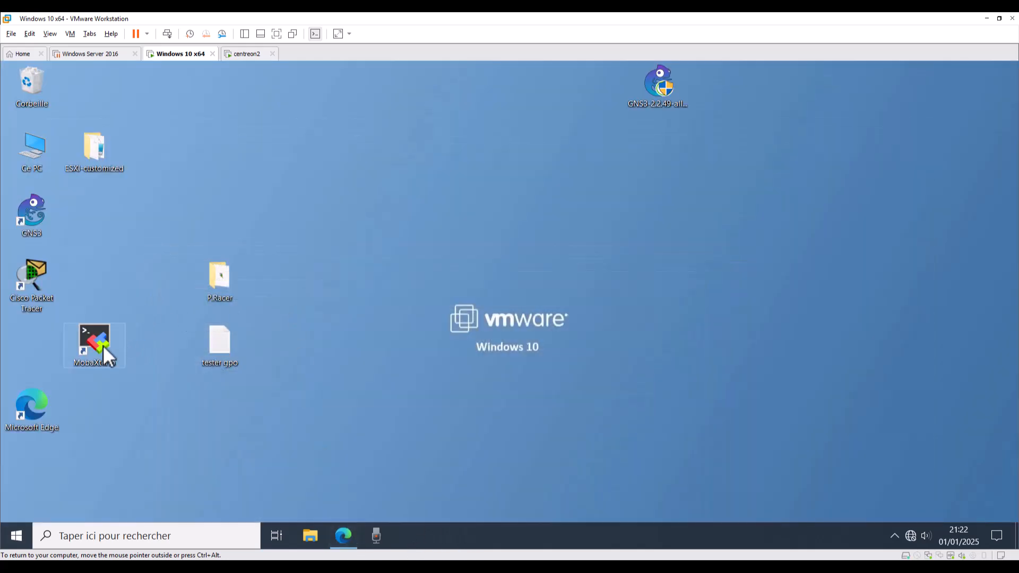
pyautogui.doubleClick(100, 344)
pyautogui.moveTo(100, 344); pyautogui.dragTo(652, 210)
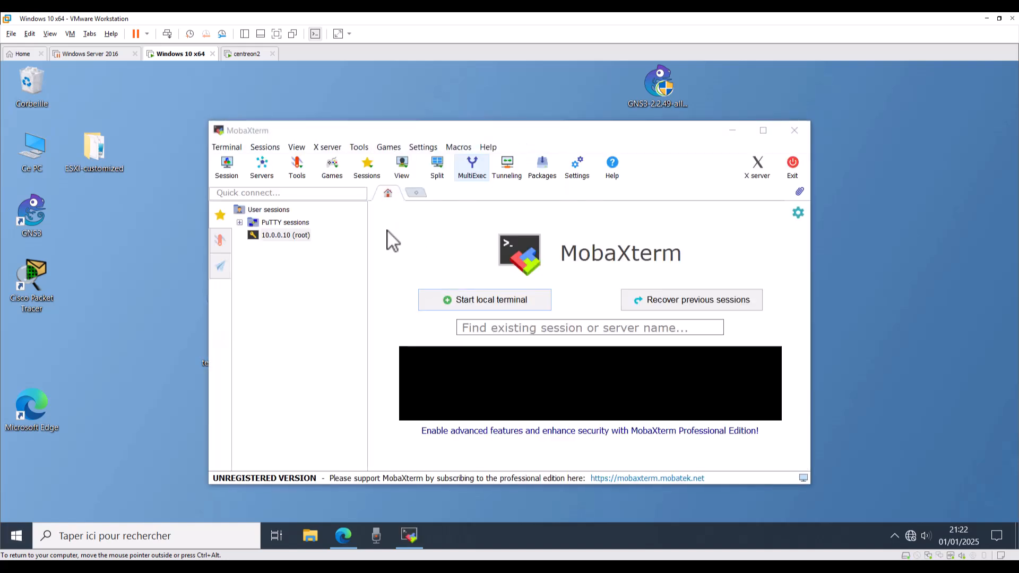
pyautogui.rightClick(286, 237)
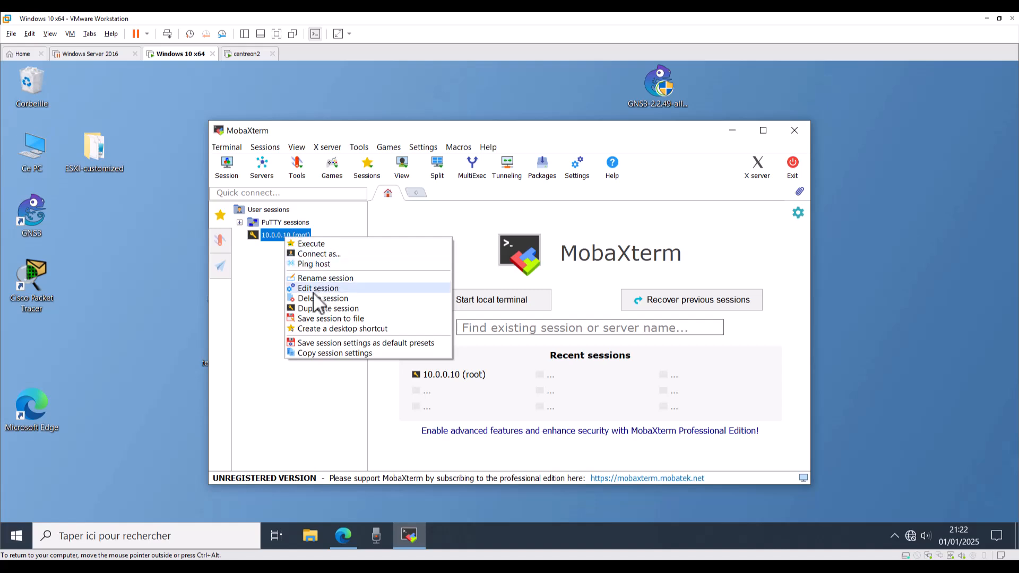
pyautogui.click(300, 298)
pyautogui.click(518, 345)
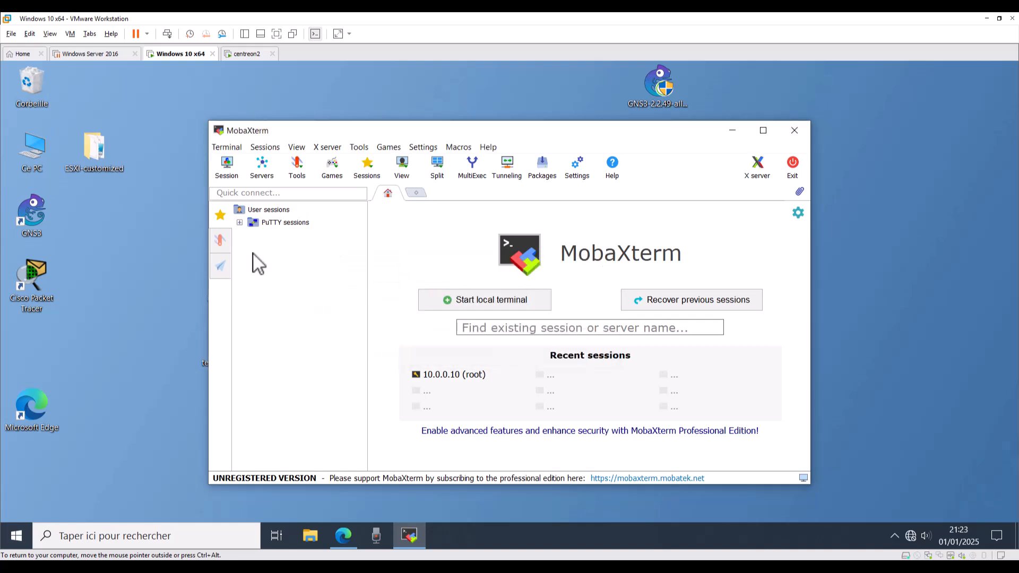
# Begin new sessions from the toolbar and the user sessions folder, closing each unsaved.
pyautogui.click(230, 177)
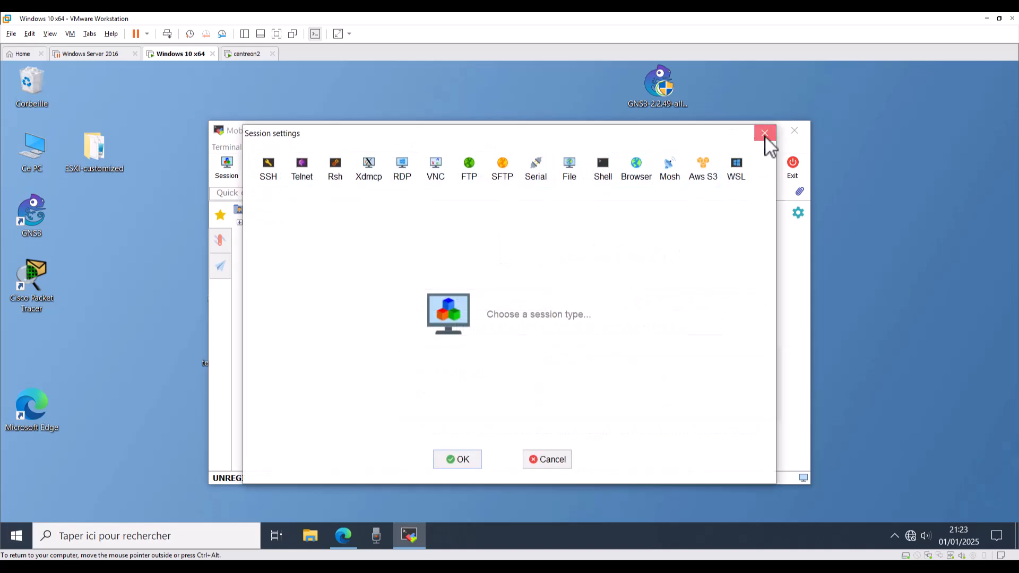
pyautogui.click(765, 136)
pyautogui.click(221, 217)
pyautogui.click(221, 217)
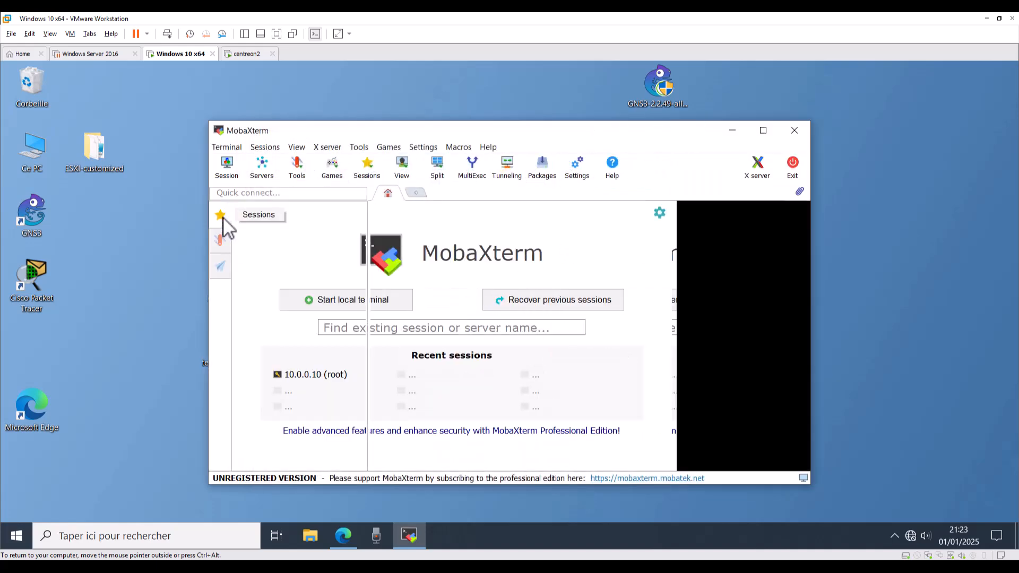
pyautogui.rightClick(255, 212)
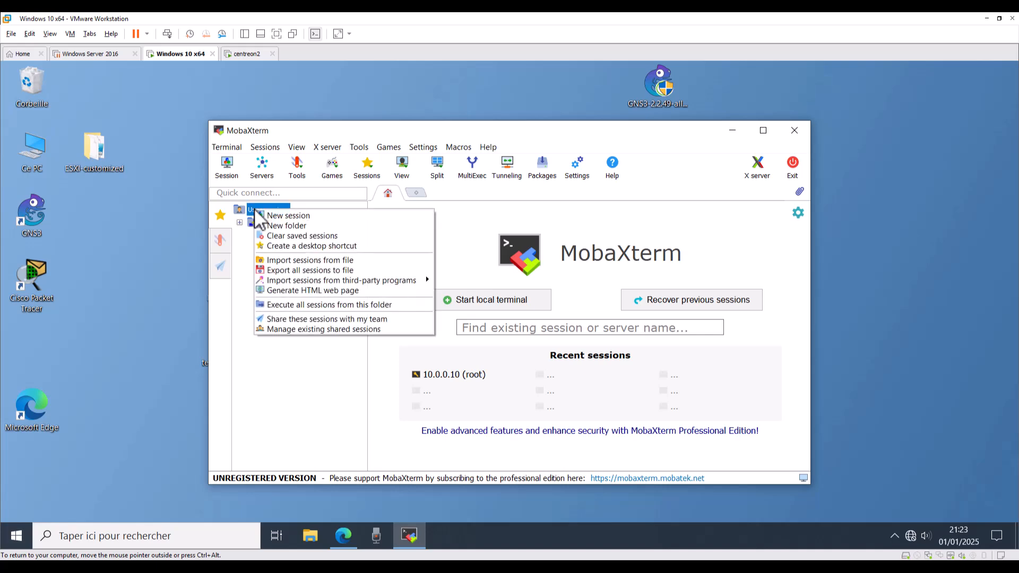
pyautogui.click(282, 215)
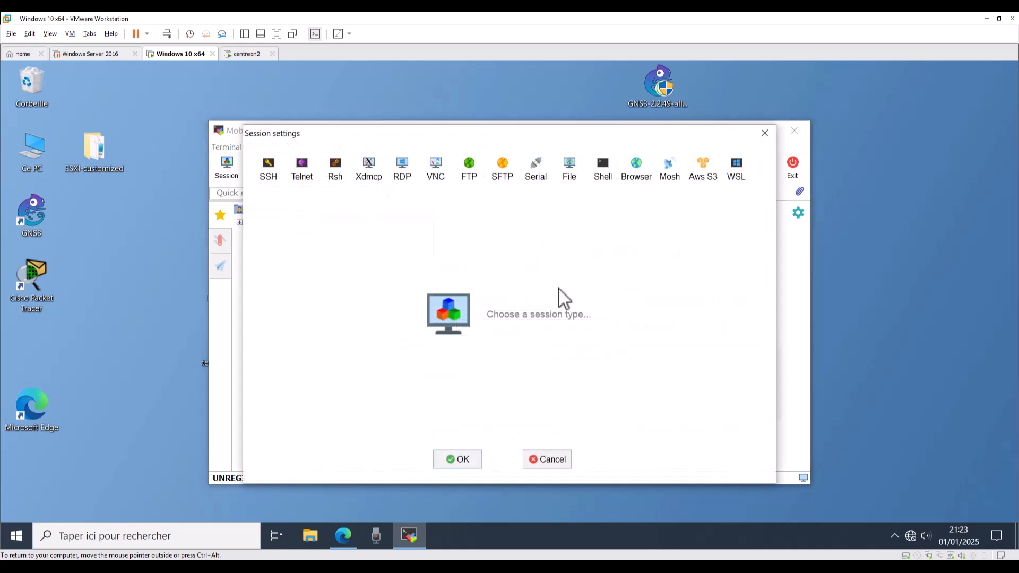
pyautogui.click(765, 133)
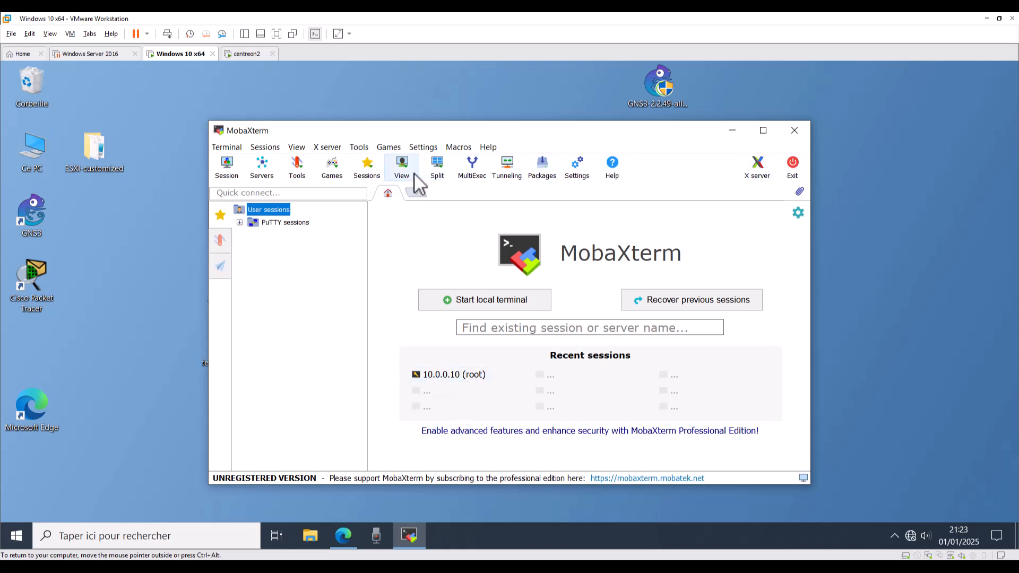
# Create and save a new SSH session to 10.0.0.10 in the PuTTY sessions folder.
pyautogui.doubleClick(251, 225)
pyautogui.rightClick(286, 224)
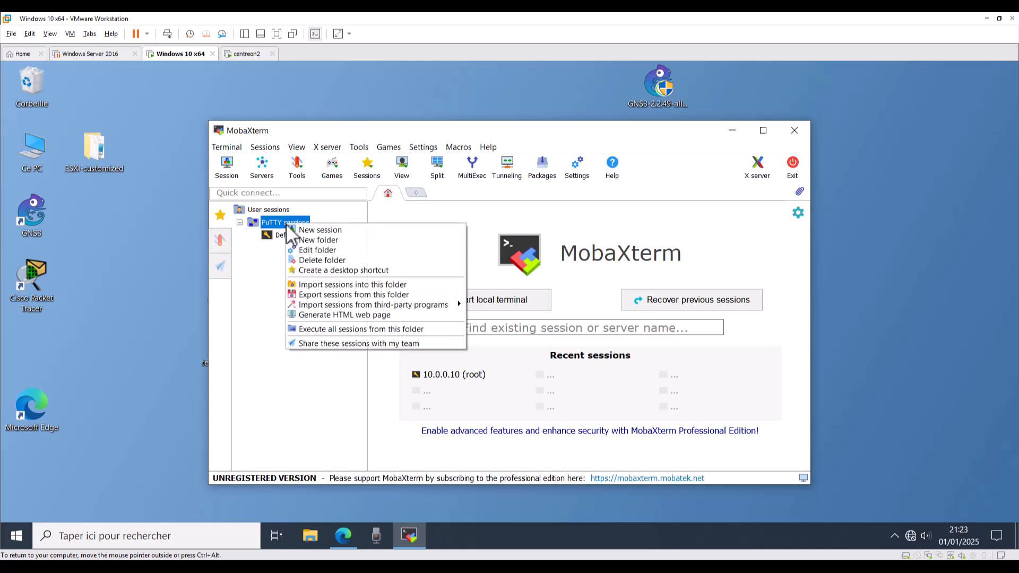
pyautogui.click(313, 229)
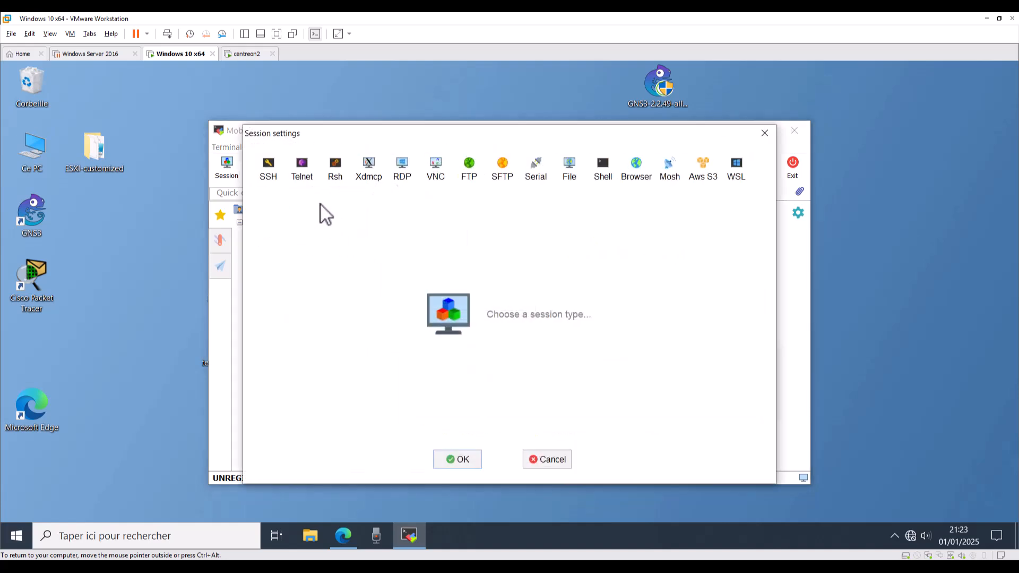
pyautogui.click(275, 180)
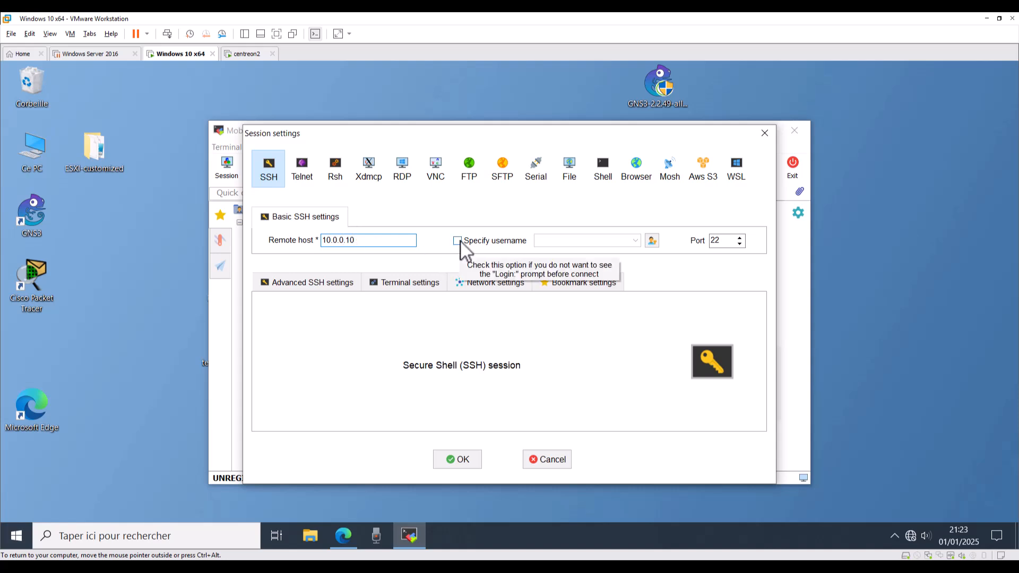
pyautogui.click(476, 244)
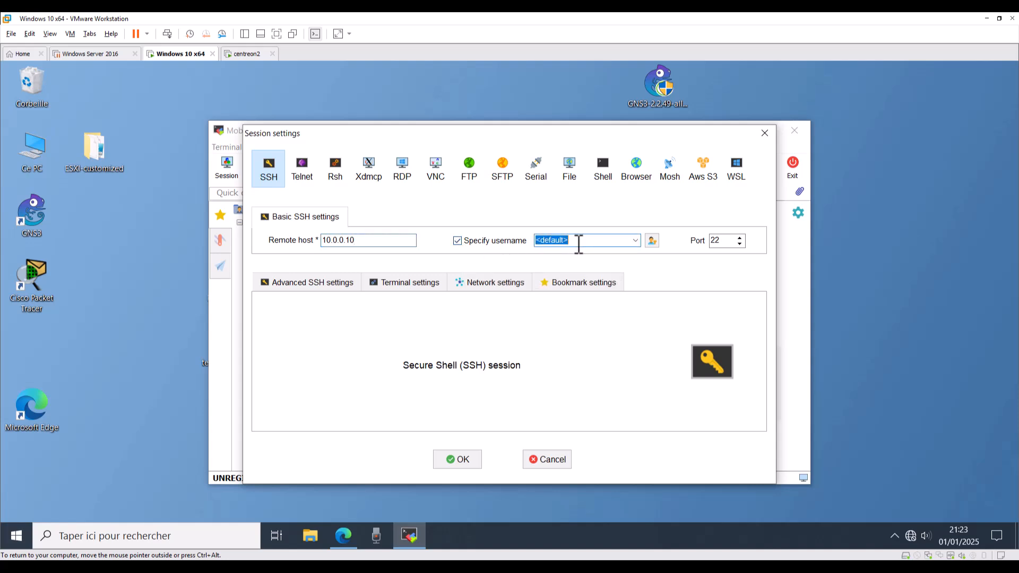
pyautogui.write('root')
pyautogui.click(457, 241)
pyautogui.click(461, 461)
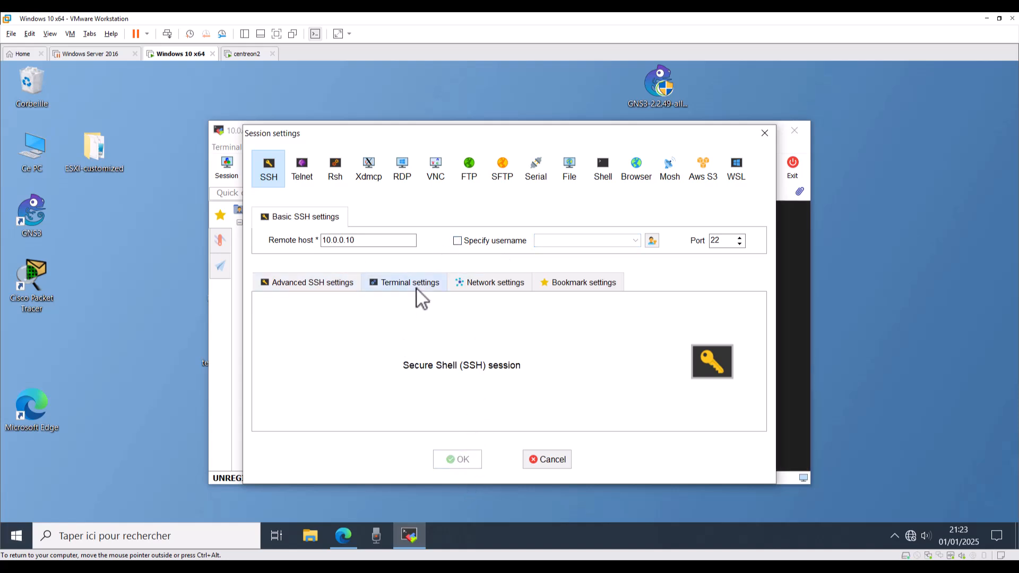
# Connect with the new 10.0.0.10 session, close the older tab, and log in as root.
pyautogui.click(291, 237)
pyautogui.doubleClick(290, 235)
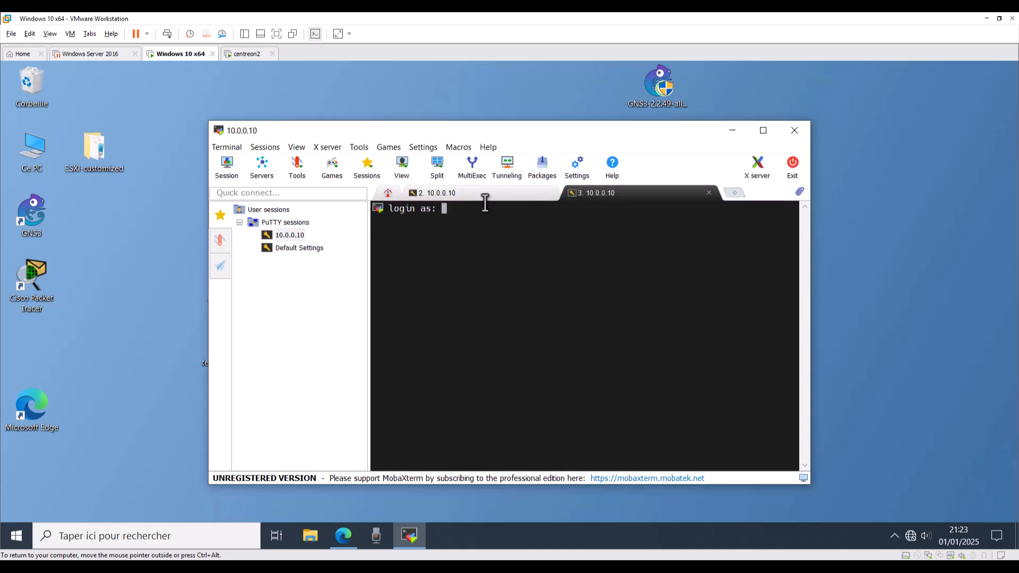
pyautogui.click(525, 196)
pyautogui.click(549, 193)
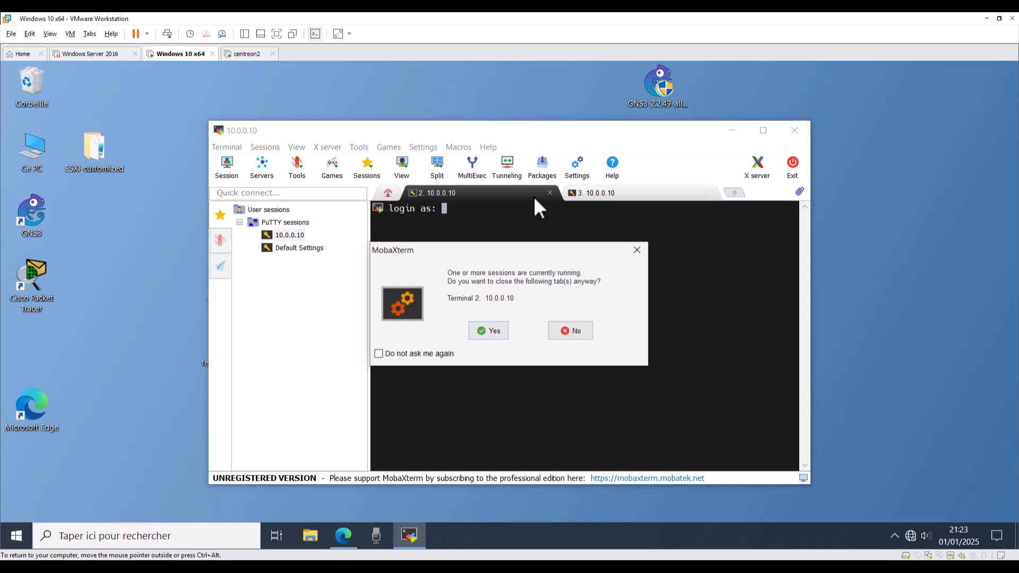
pyautogui.click(485, 330)
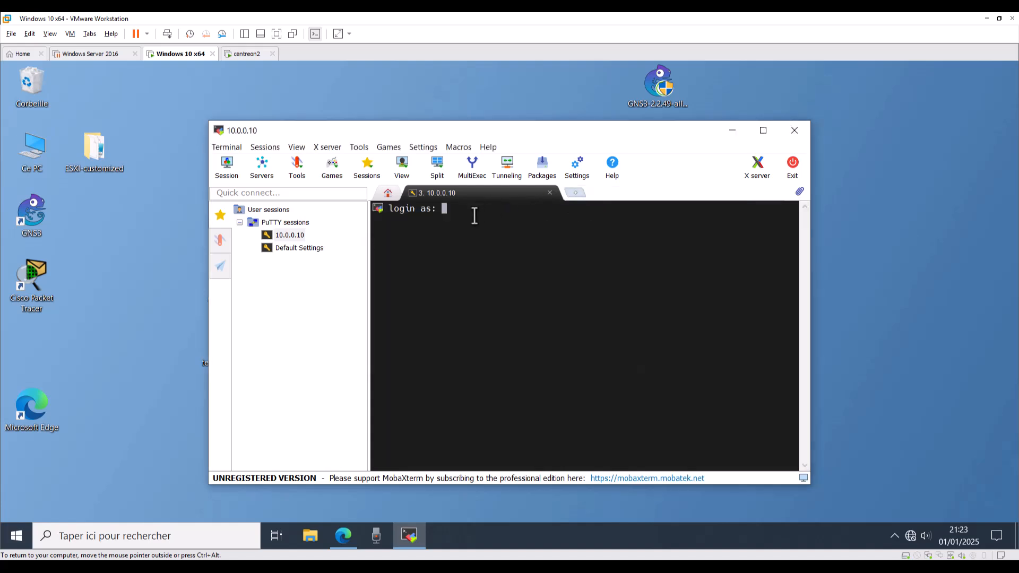
pyautogui.write('root')
pyautogui.press('Return')
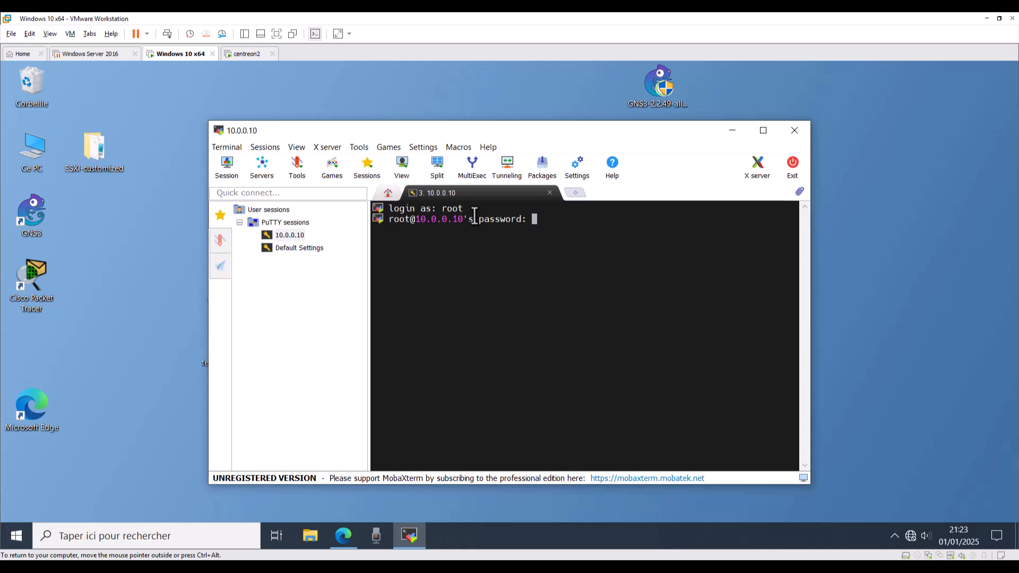
pyautogui.press('Return')
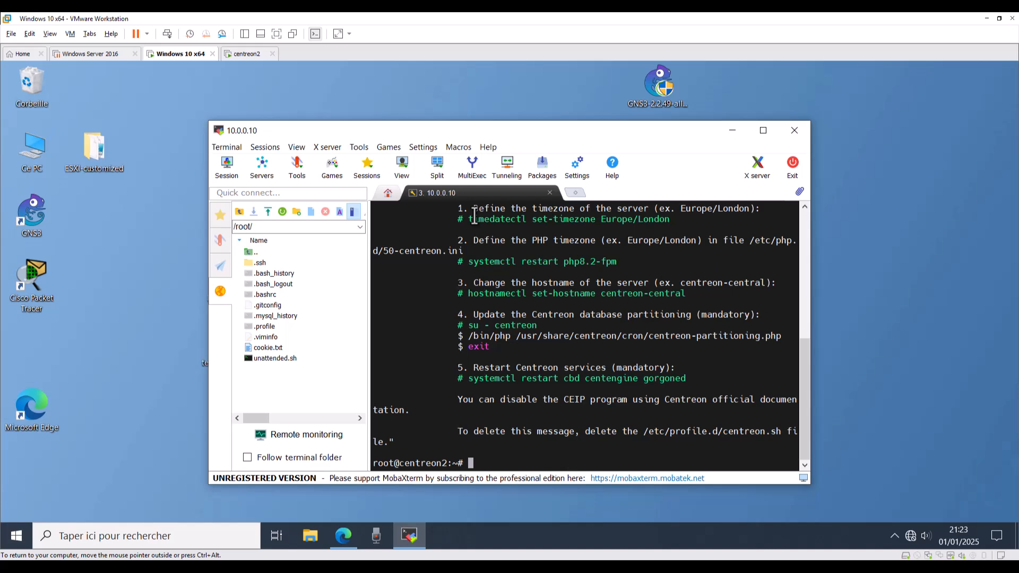
# Run ip addr on the server and select its 10.0.0.10 address in the output.
pyautogui.moveTo(457, 131); pyautogui.dragTo(371, 97)
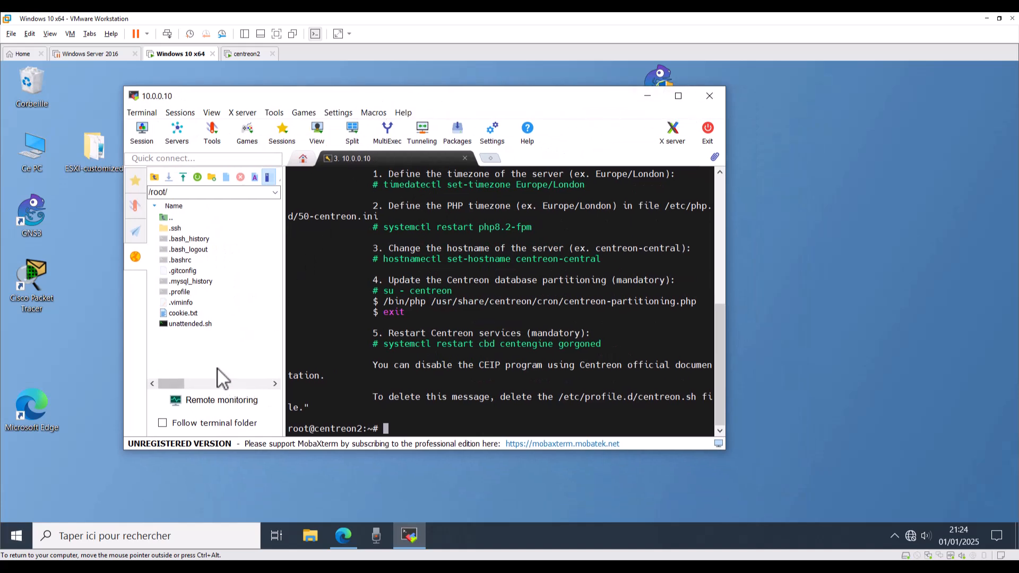
pyautogui.scroll(1, 562, 284)
pyautogui.scroll(-1, 557, 294)
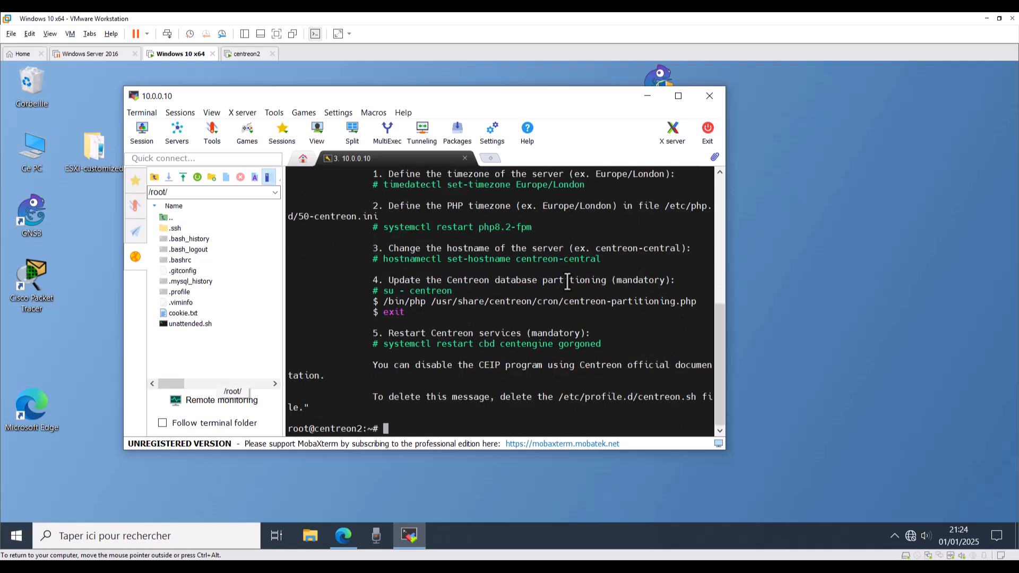
pyautogui.write('ipconfig')
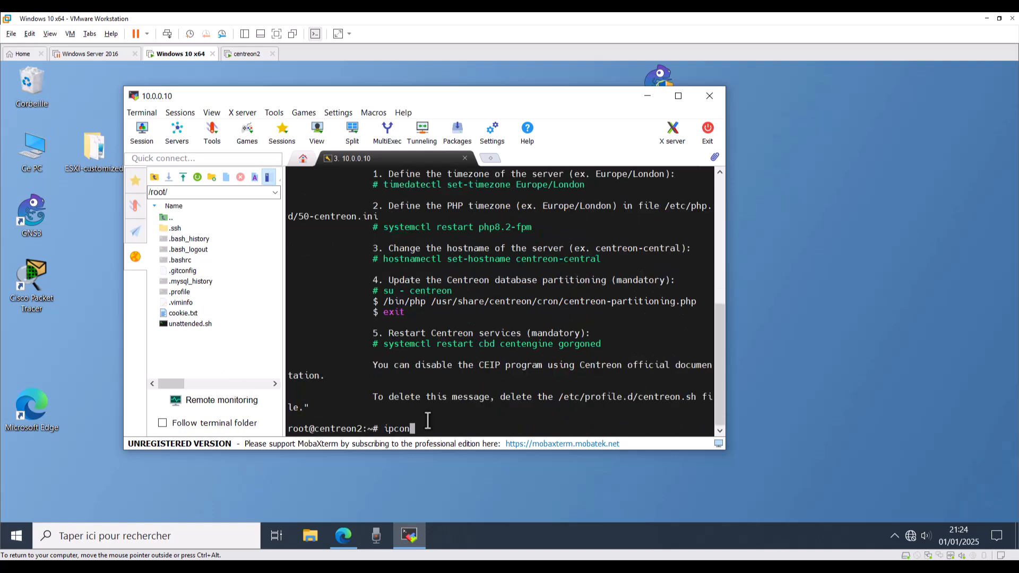
pyautogui.press('Return')
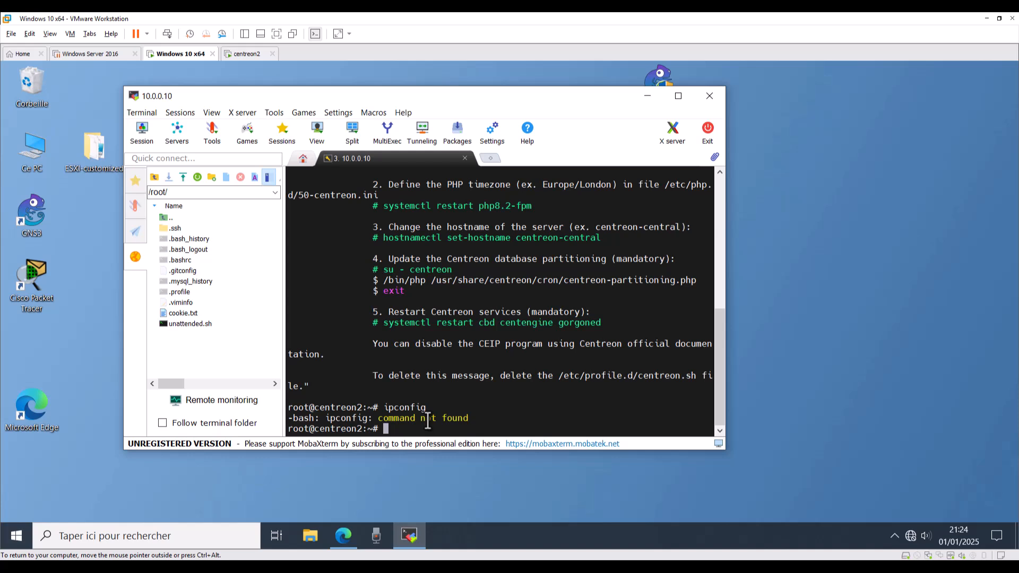
pyautogui.write('ip addr')
pyautogui.press('Return')
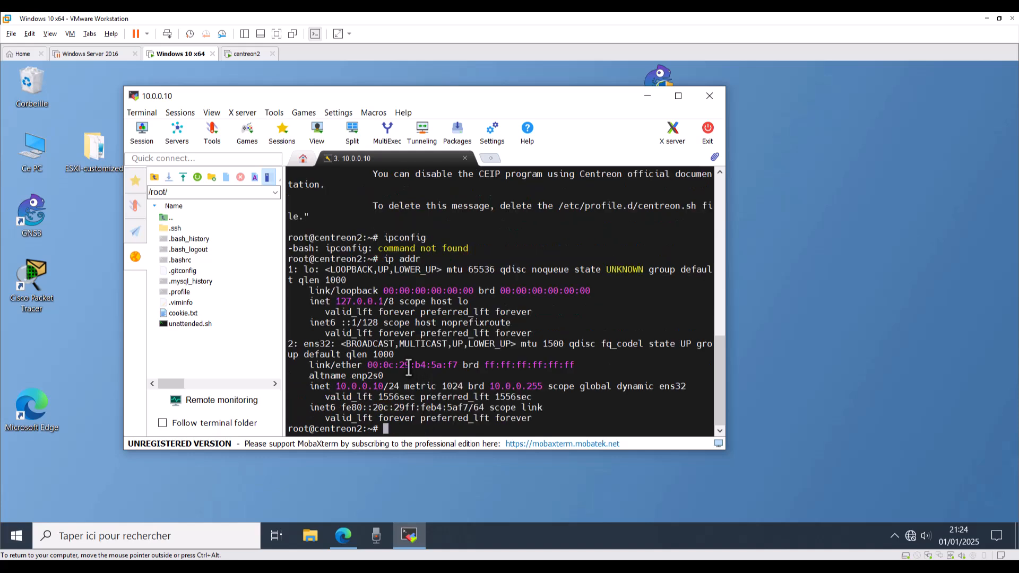
pyautogui.moveTo(388, 386); pyautogui.dragTo(336, 386)
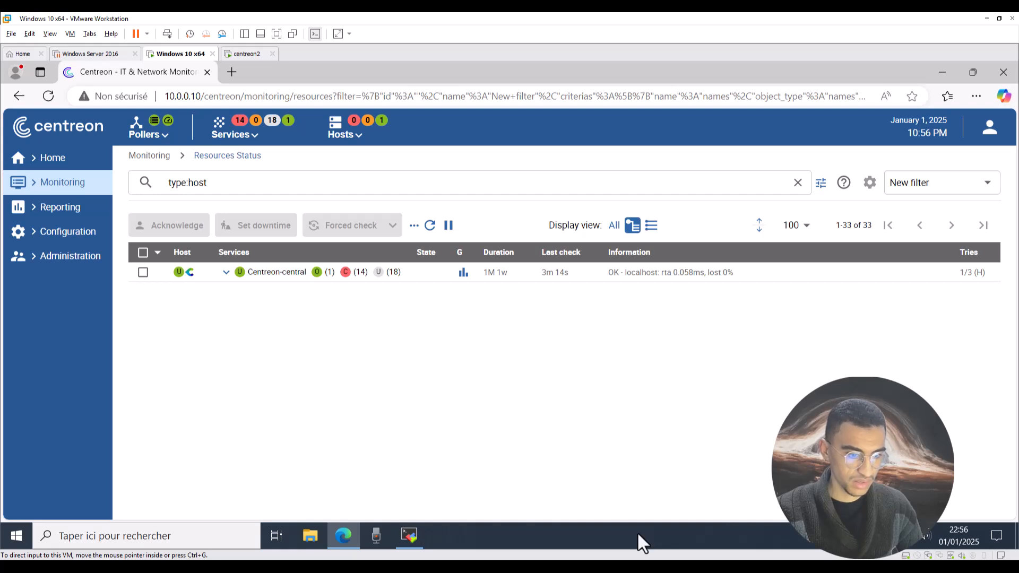
# Maximize and translate the Centreon IT-100 documentation page, then bring the Windows 10 VM forward.
pyautogui.moveTo(638, 533); pyautogui.dragTo(546, 62)
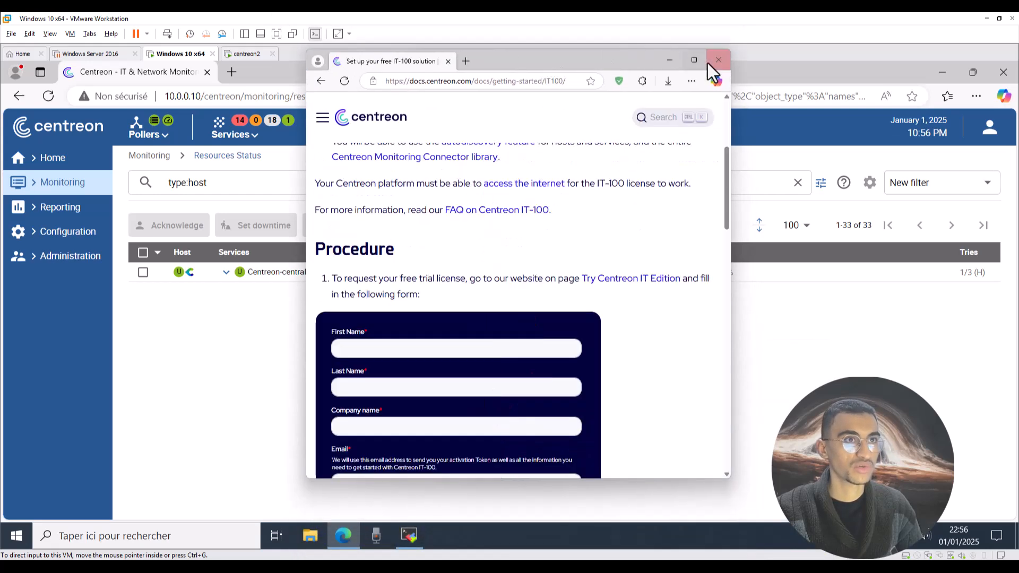
pyautogui.click(695, 63)
pyautogui.scroll(4, 478, 186)
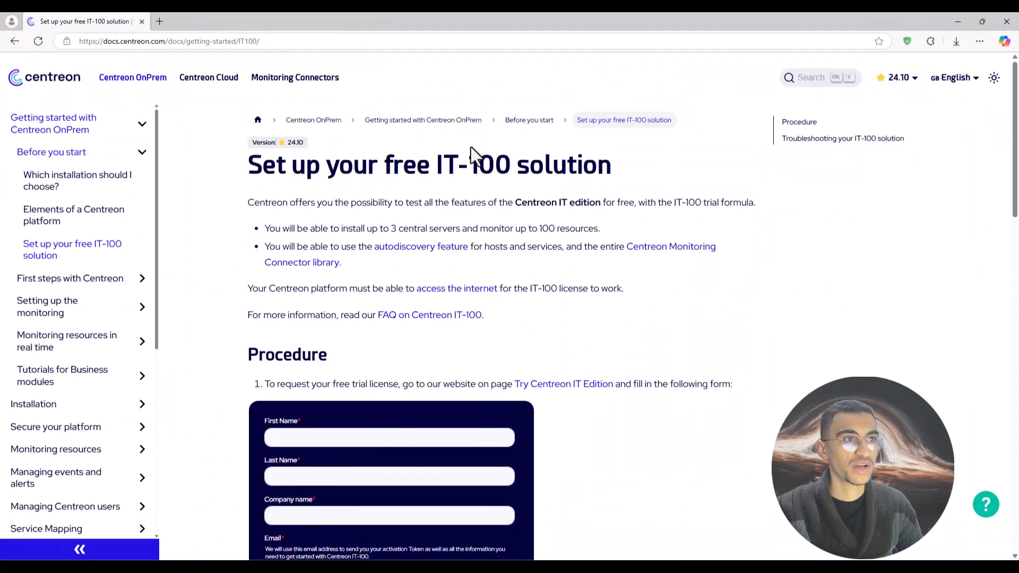
pyautogui.rightClick(470, 85)
pyautogui.click(516, 217)
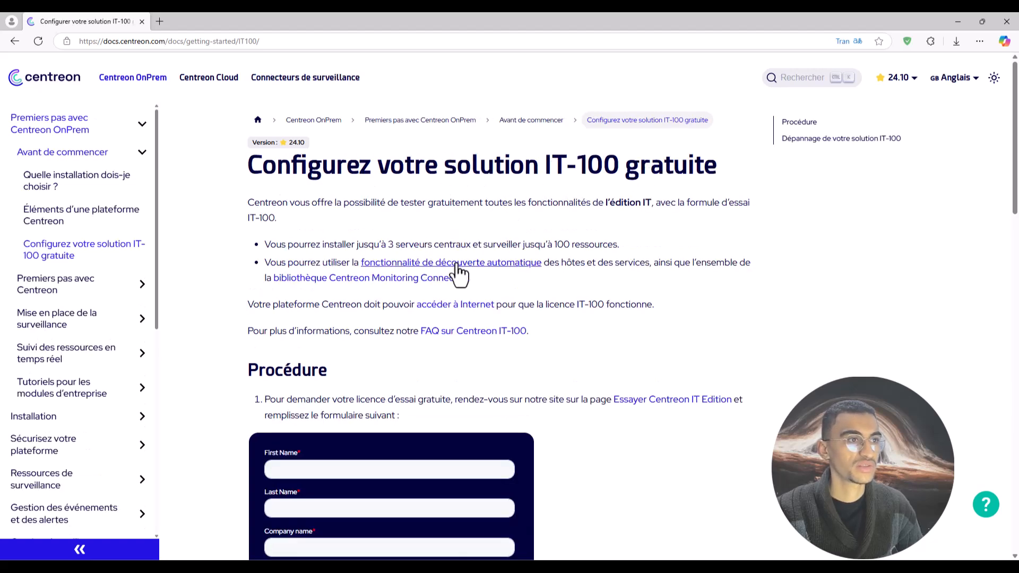
pyautogui.scroll(-1, 539, 344)
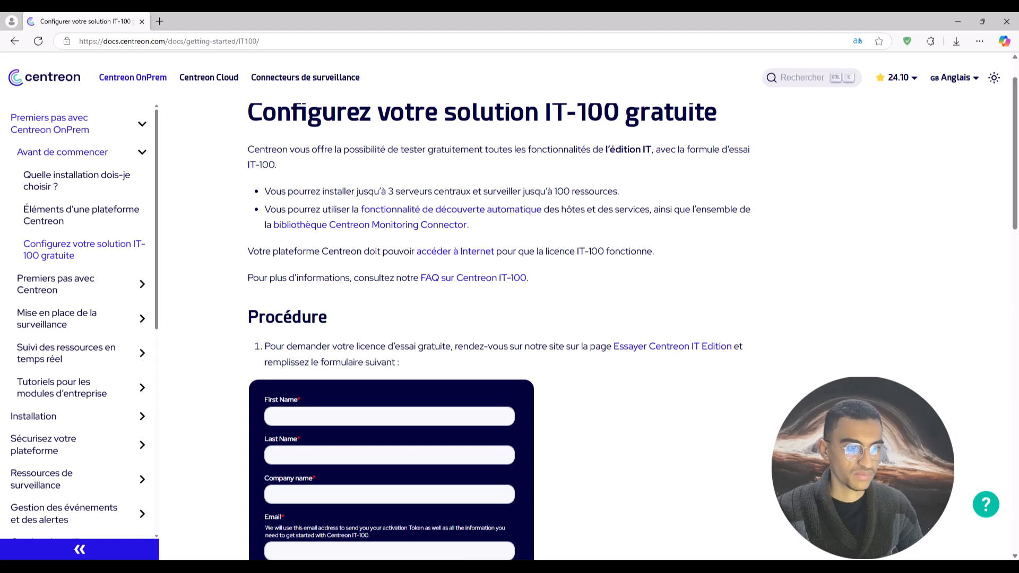
pyautogui.click(558, 508)
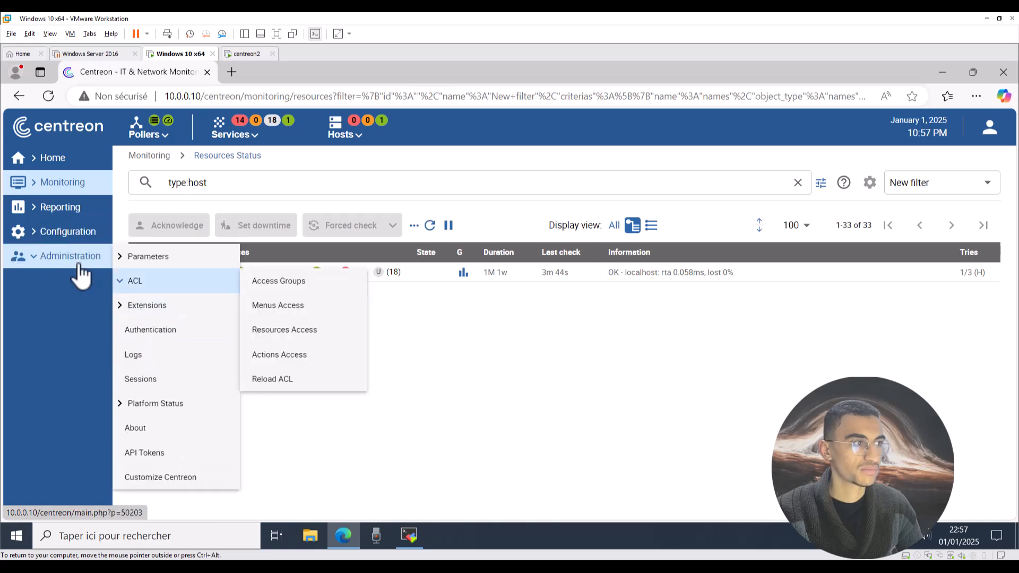
# Go to Administration > Extensions > Manager in Centreon.
pyautogui.moveTo(168, 413)
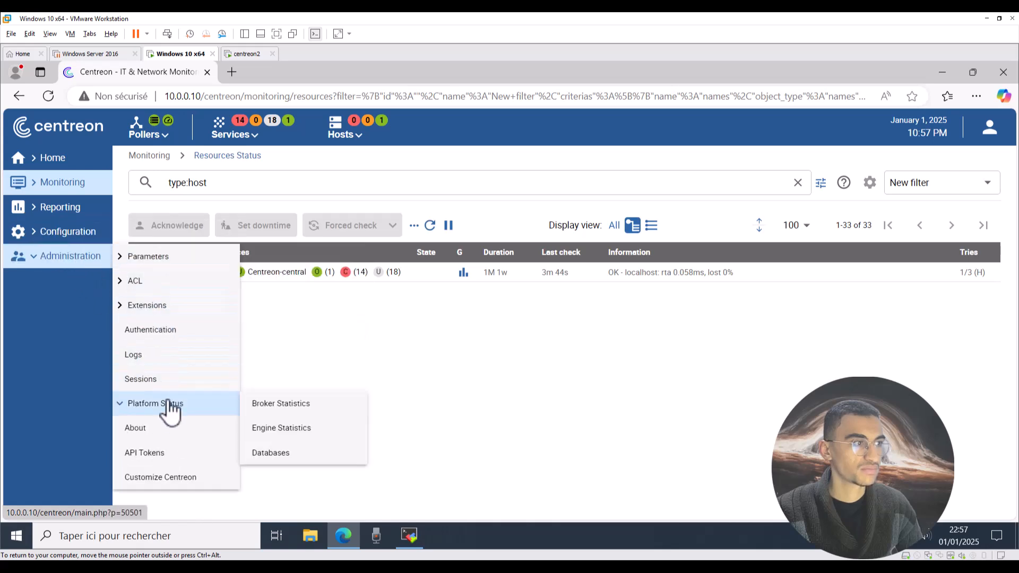
pyautogui.moveTo(154, 307)
pyautogui.click(318, 310)
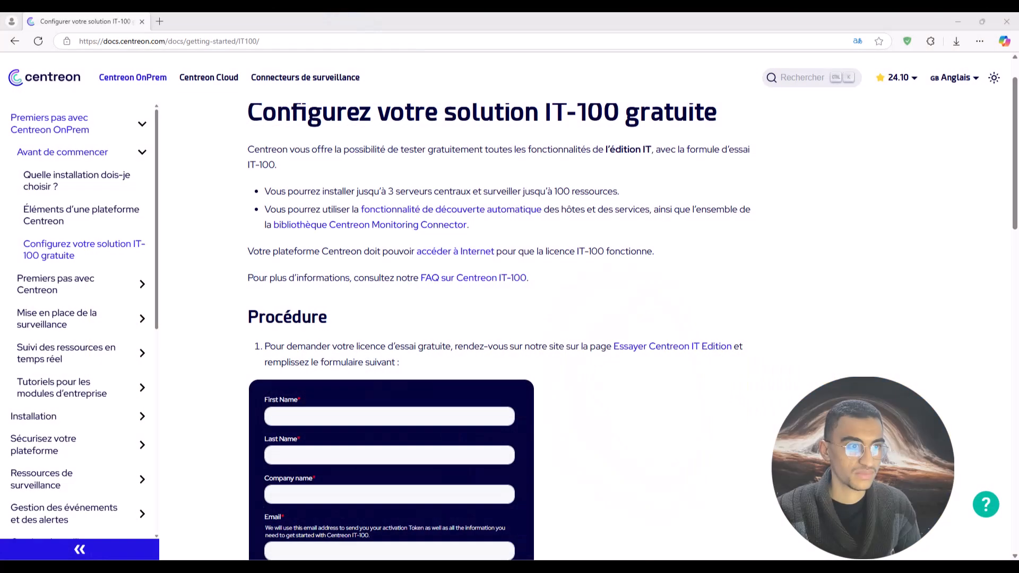
pyautogui.click(549, 266)
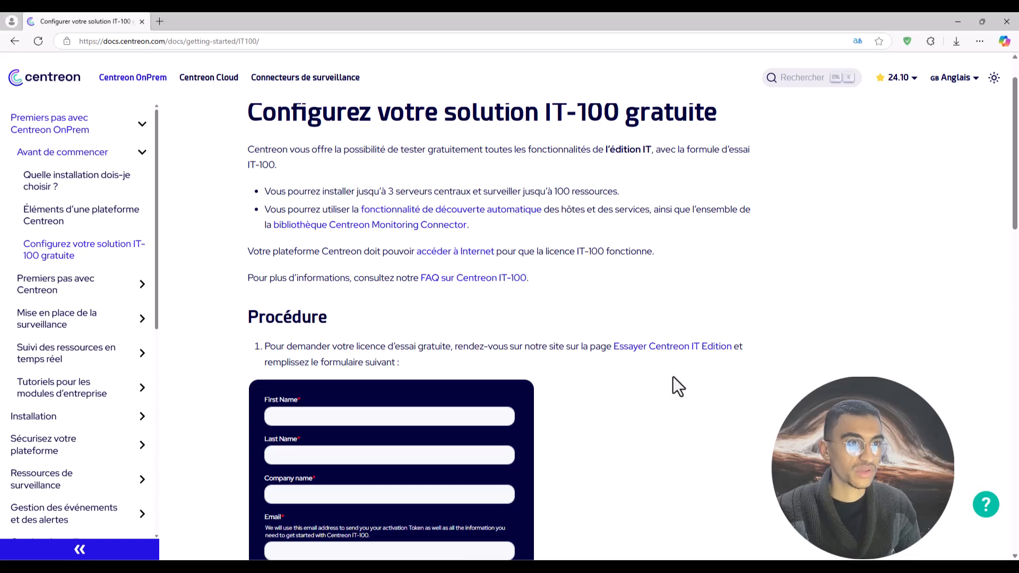
pyautogui.click(658, 351)
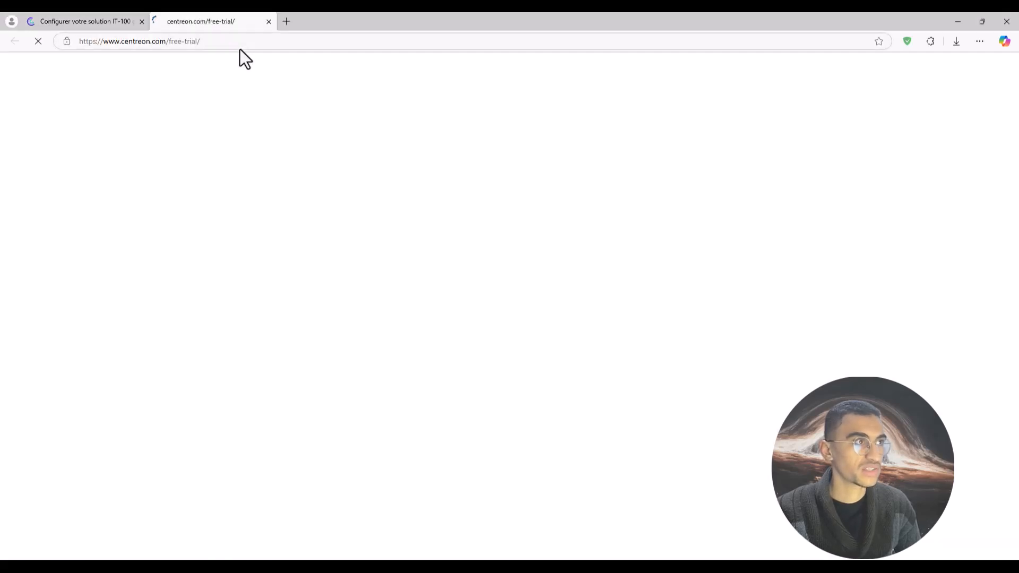
pyautogui.scroll(-5, 307, 312)
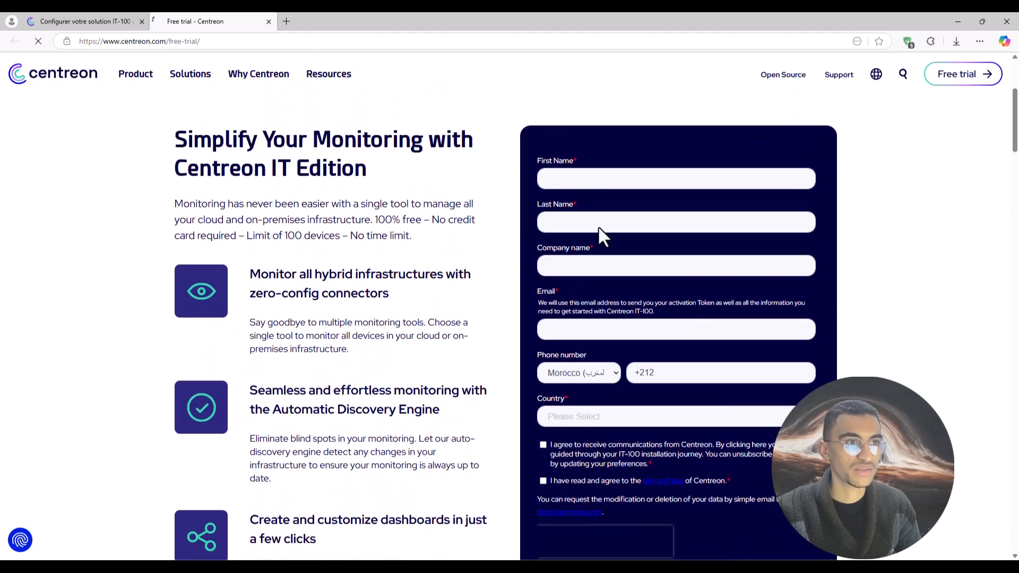
pyautogui.scroll(-1, 581, 327)
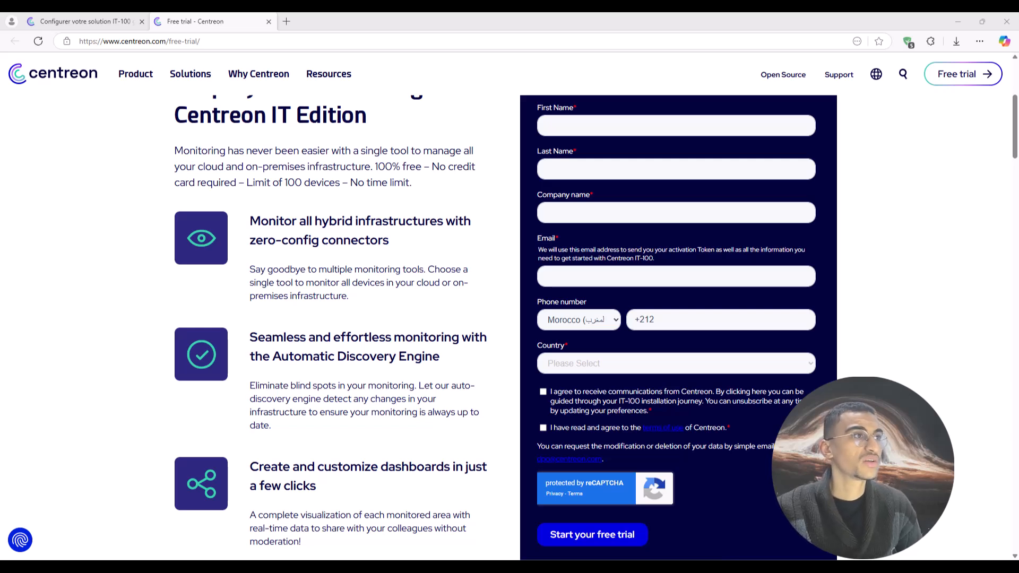
pyautogui.click(269, 22)
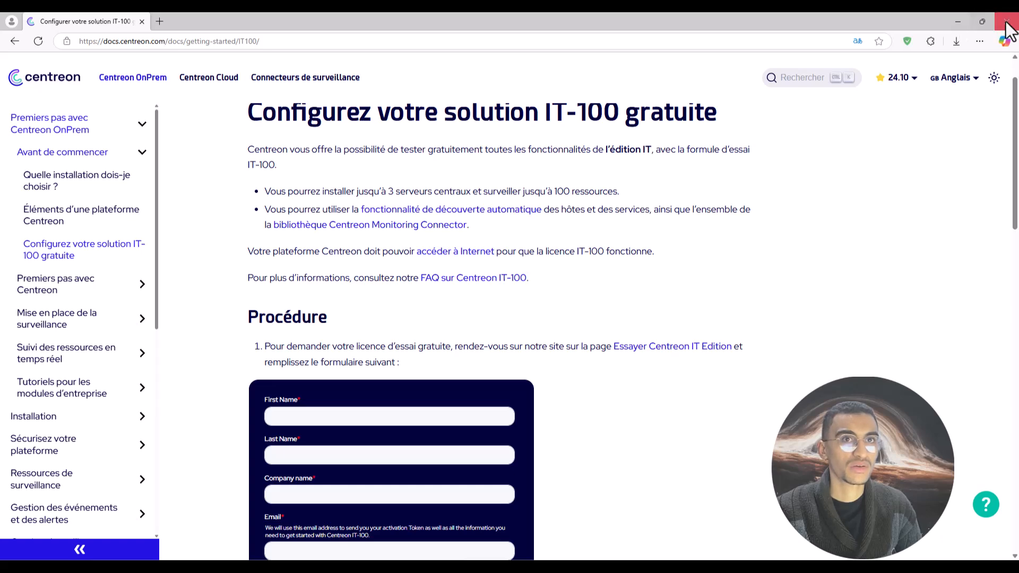
# Paste the IT-100 licence token into the Add Token dialog and submit it.
pyautogui.click(958, 22)
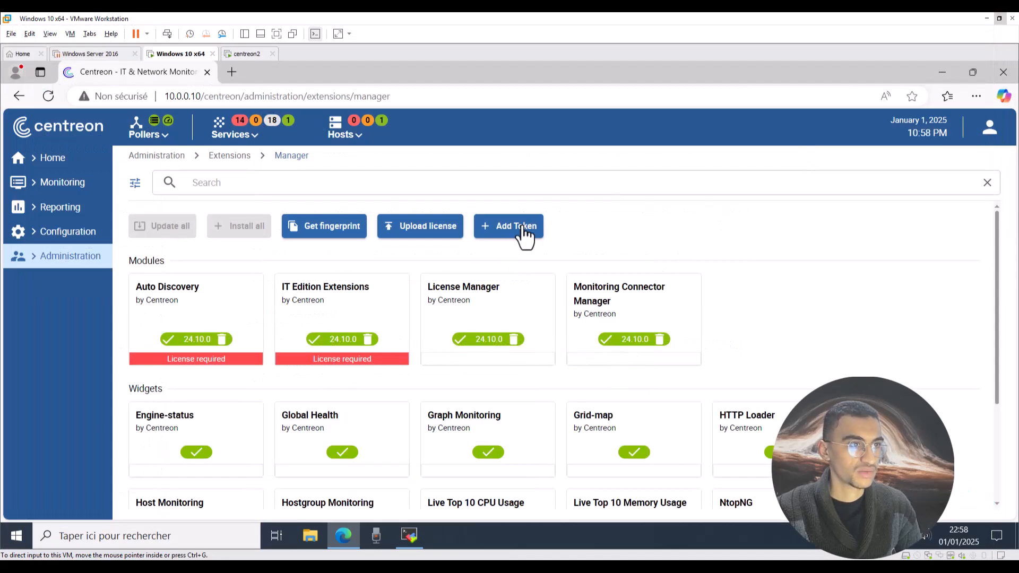
pyautogui.click(610, 232)
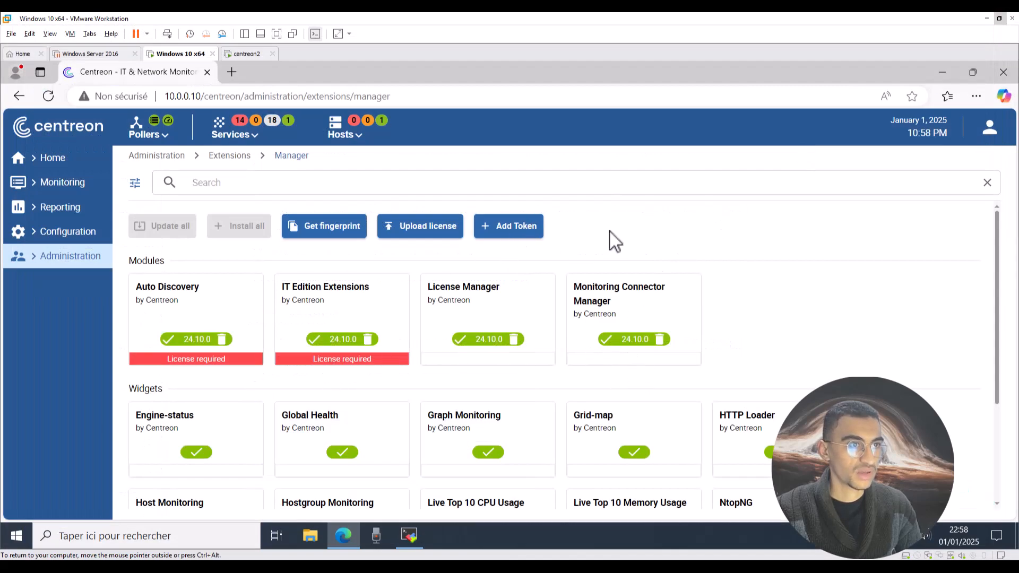
pyautogui.click(506, 231)
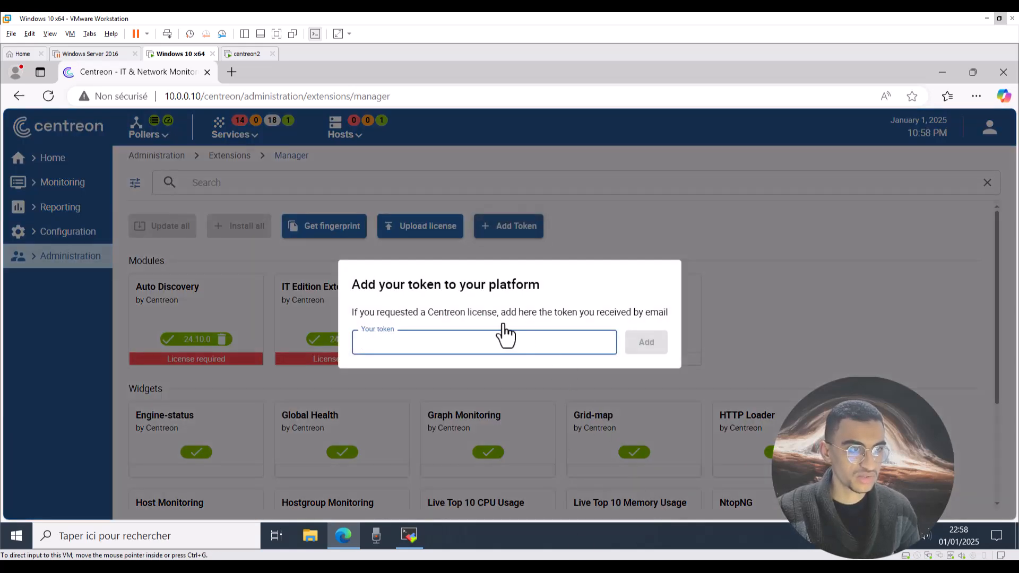
pyautogui.click(419, 344)
pyautogui.hotkey('ctrl', 'v')
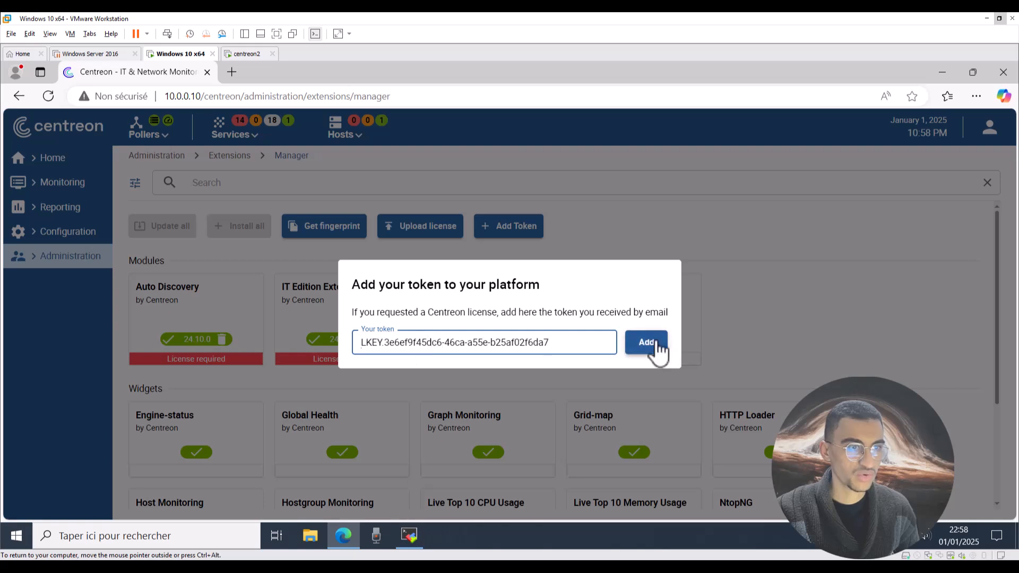
pyautogui.click(655, 347)
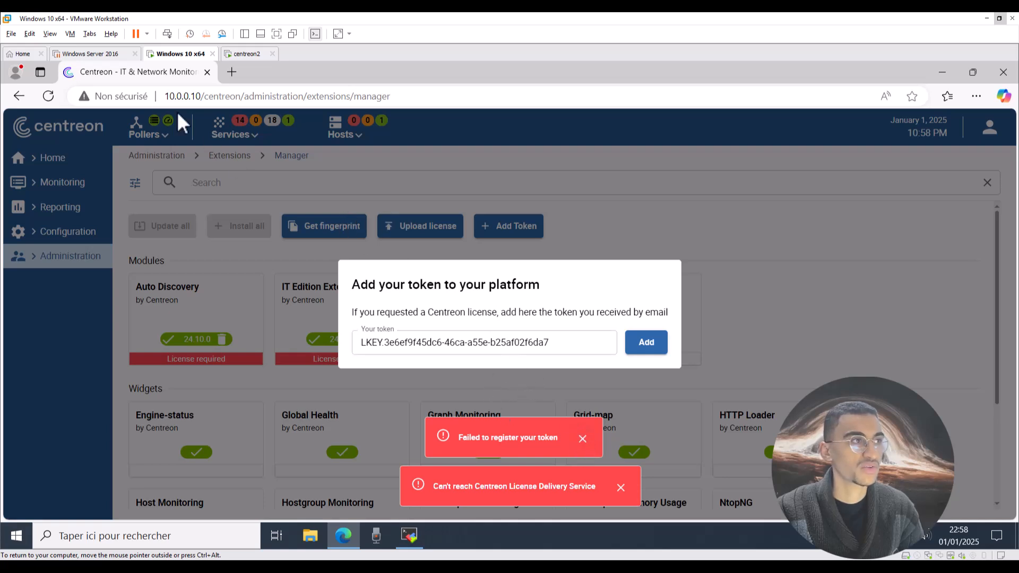
# View the Windows 10 x64 VM settings, close them unchanged, and switch to centreon2.
pyautogui.click(70, 33)
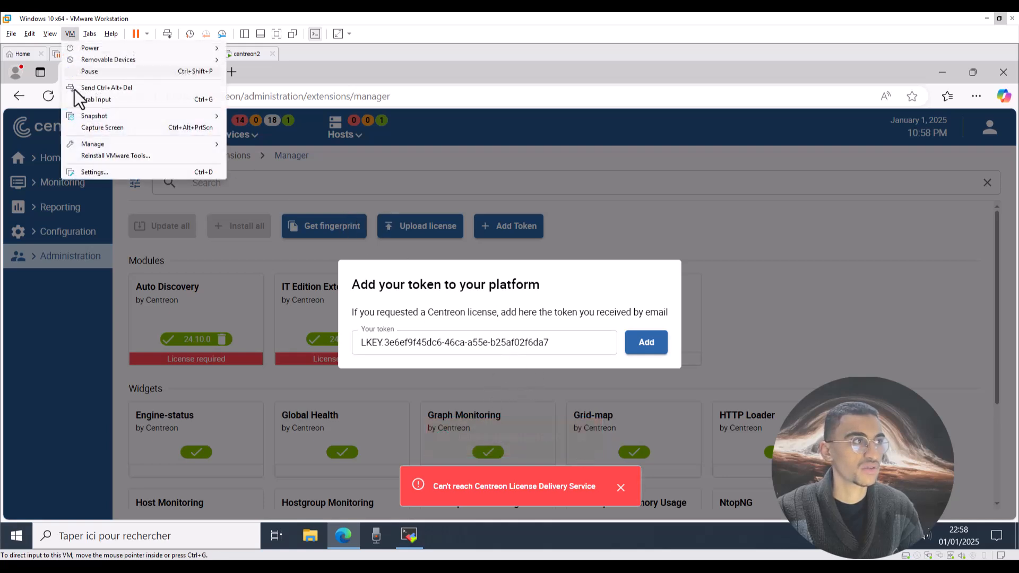
pyautogui.click(85, 171)
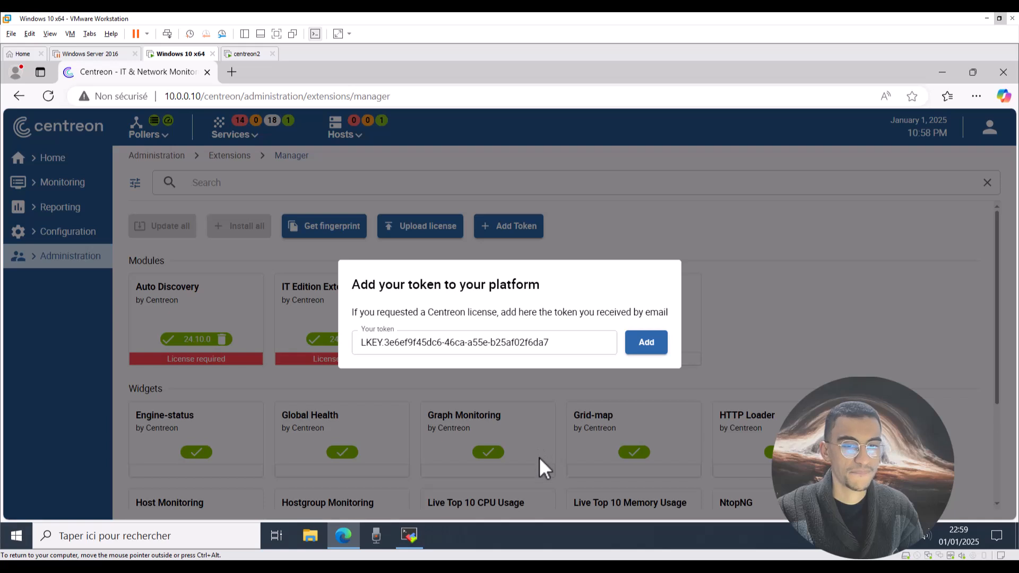
pyautogui.hotkey('ctrl', 'd')
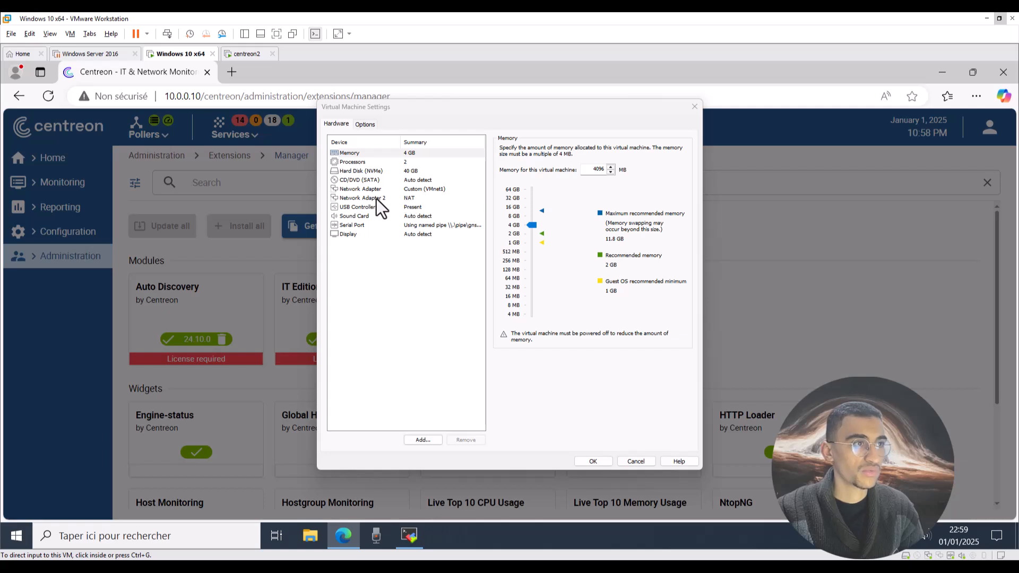
pyautogui.click(245, 55)
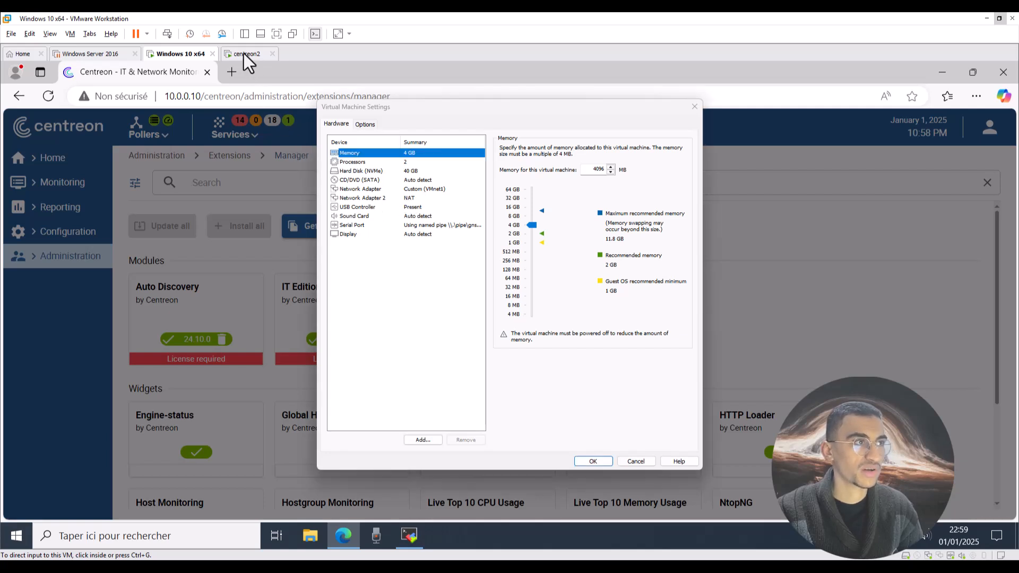
pyautogui.click(694, 106)
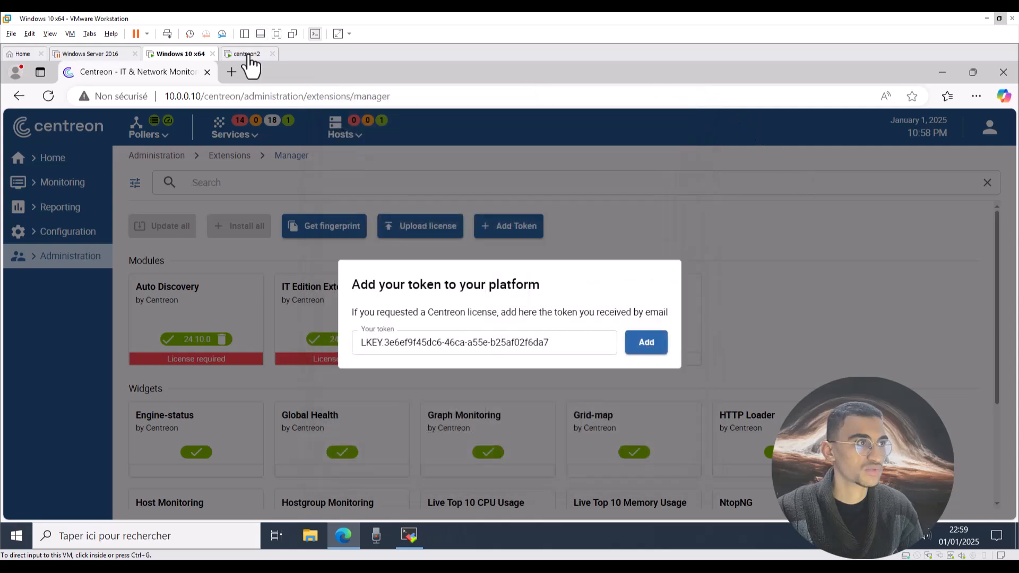
pyautogui.click(247, 54)
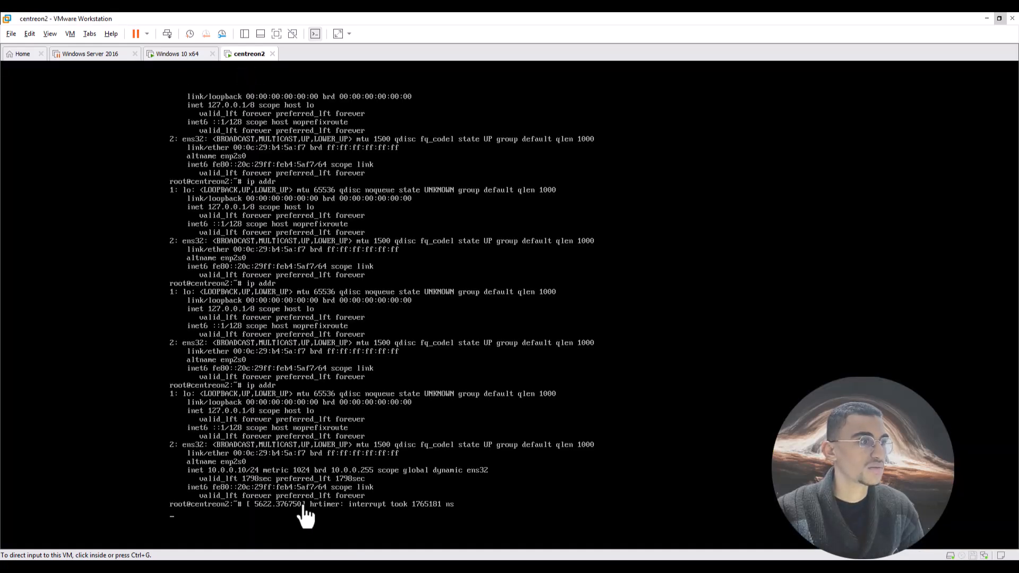
# Switch the centreon2 network adapter from host-only VMnet1 to NAT.
pyautogui.click(280, 471)
pyautogui.press('Return')
pyautogui.press('Return')
pyautogui.press('Return')
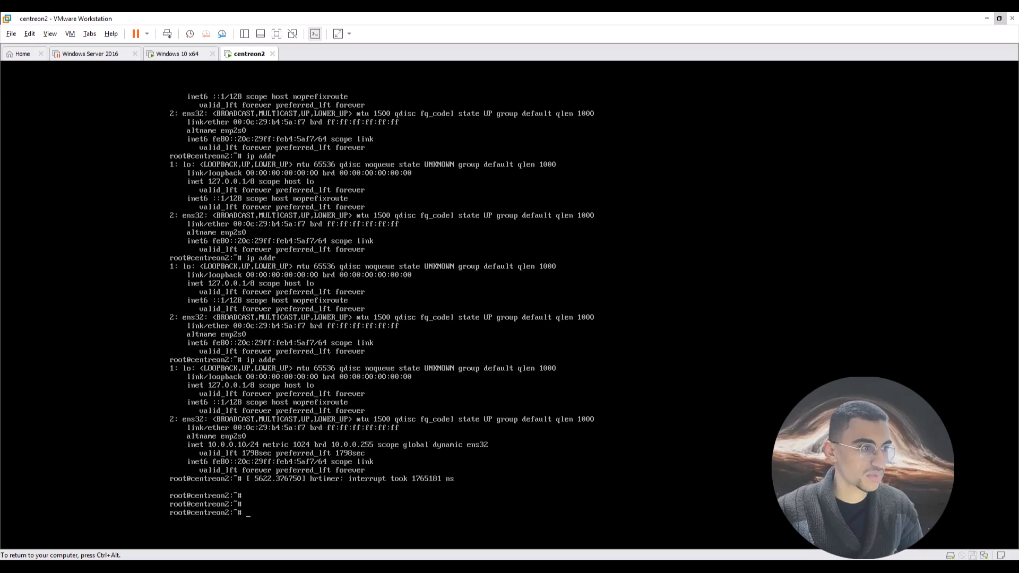
pyautogui.hotkey('ctrl', 'alt')
pyautogui.click(70, 34)
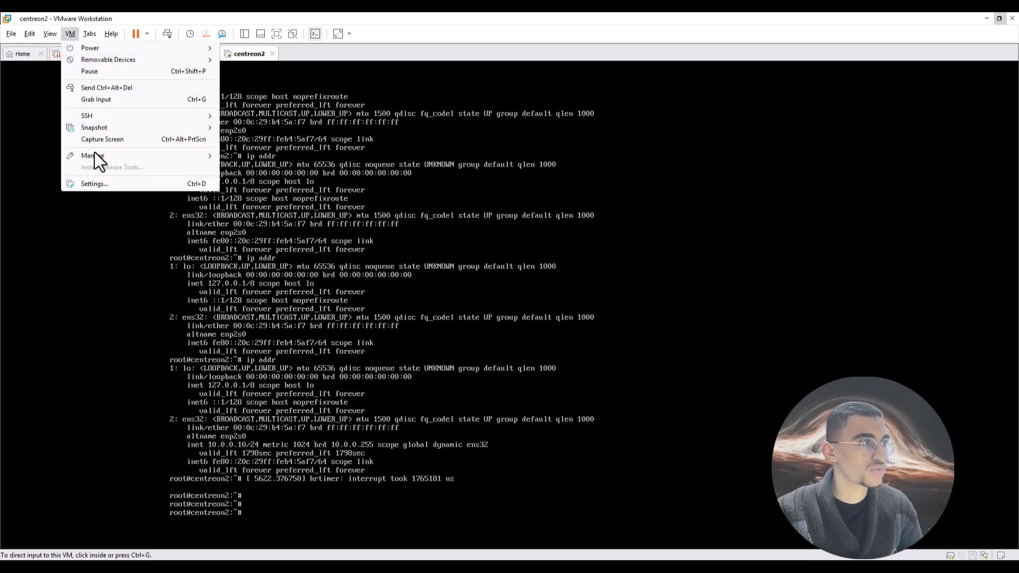
pyautogui.click(95, 184)
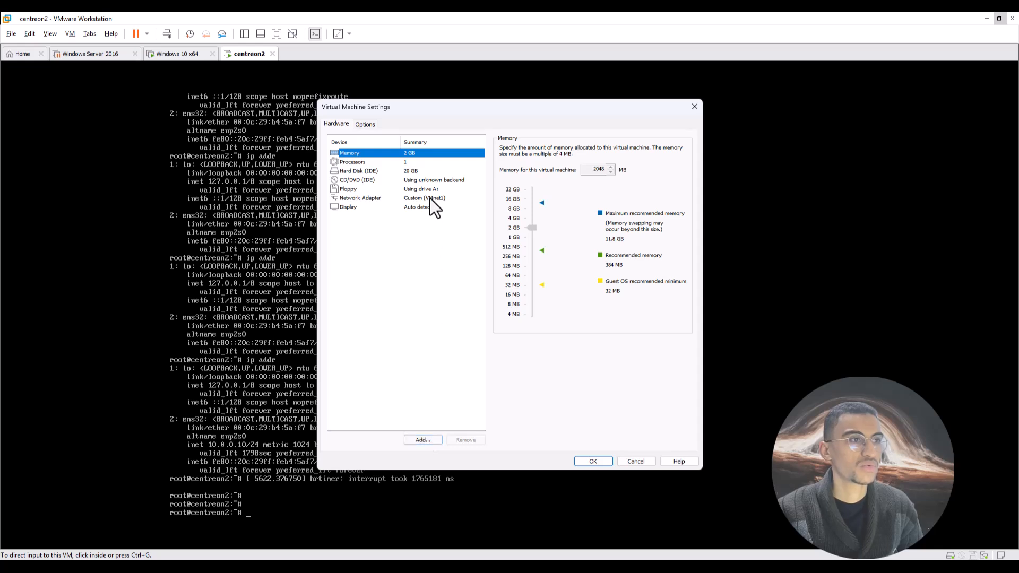
pyautogui.click(414, 202)
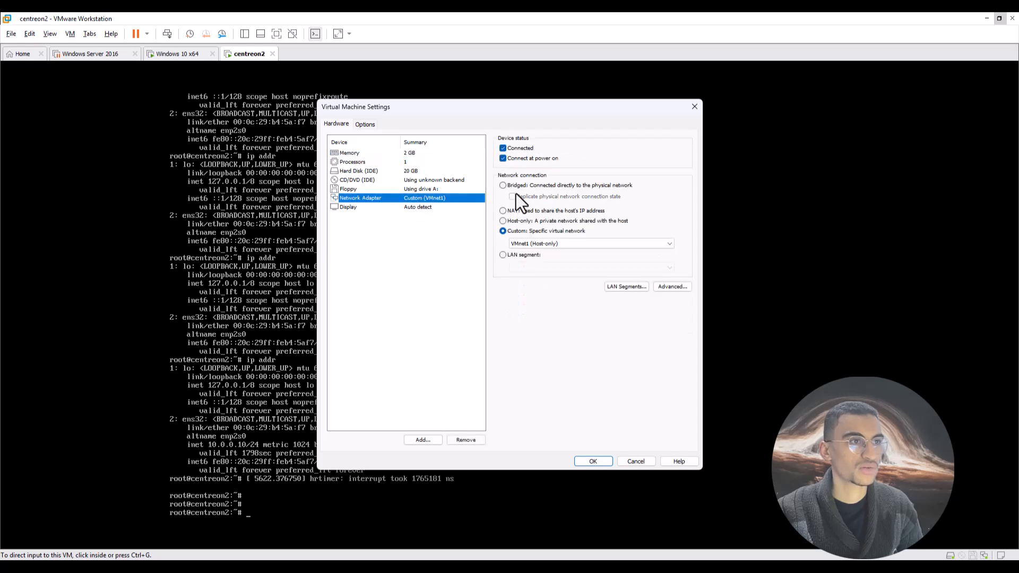
pyautogui.click(514, 212)
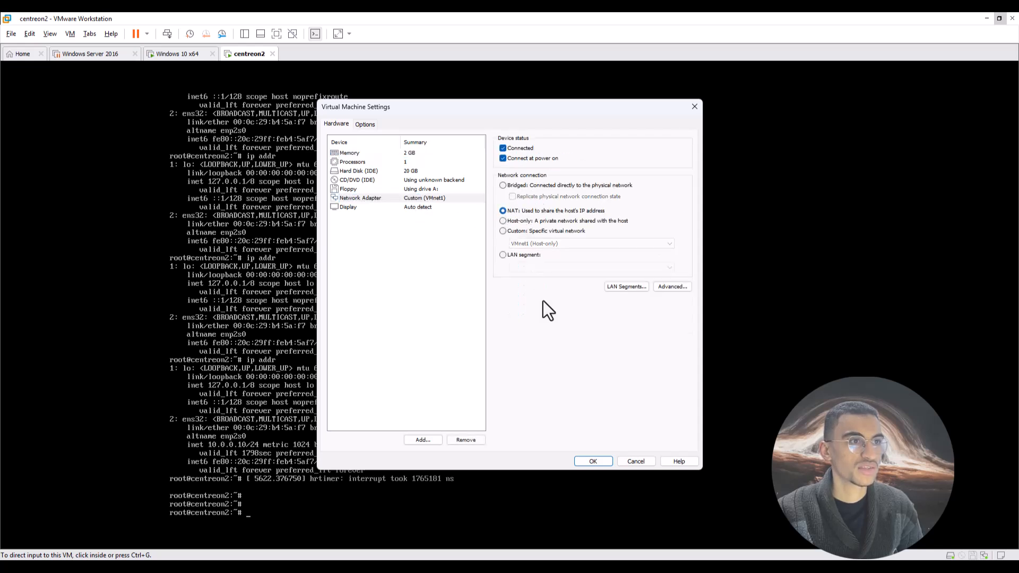
pyautogui.click(593, 461)
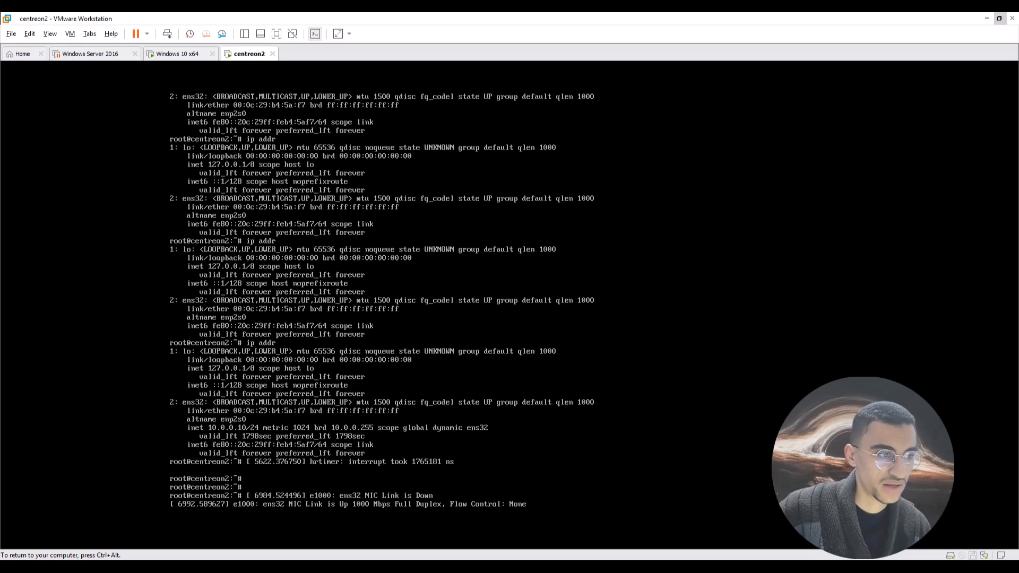
# Run ip addr on centreon2 to see its new address and bring the InPrivate browser onscreen.
pyautogui.press('Return')
pyautogui.press('Return')
pyautogui.write('ip ')
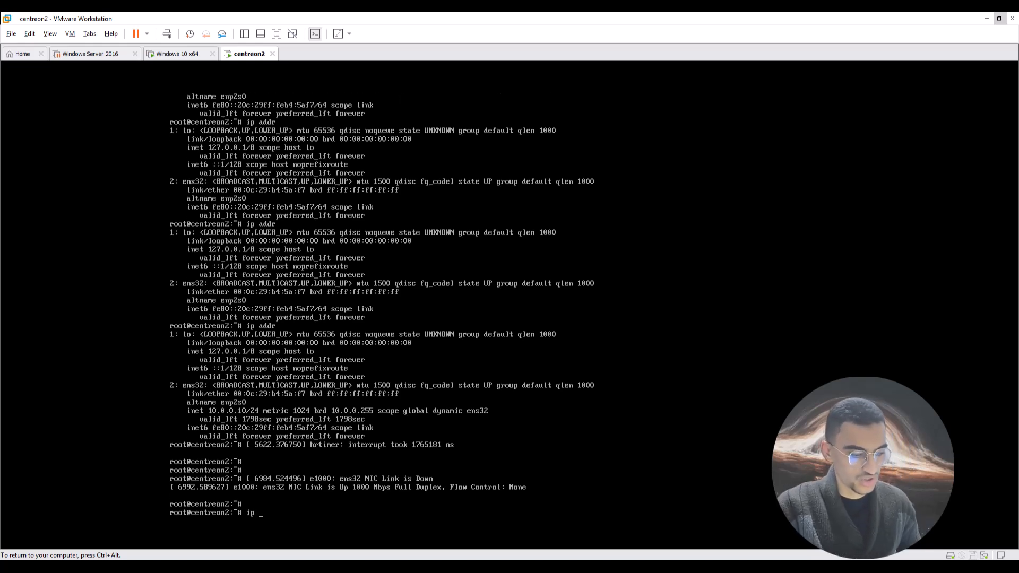
pyautogui.write('addr')
pyautogui.press('Return')
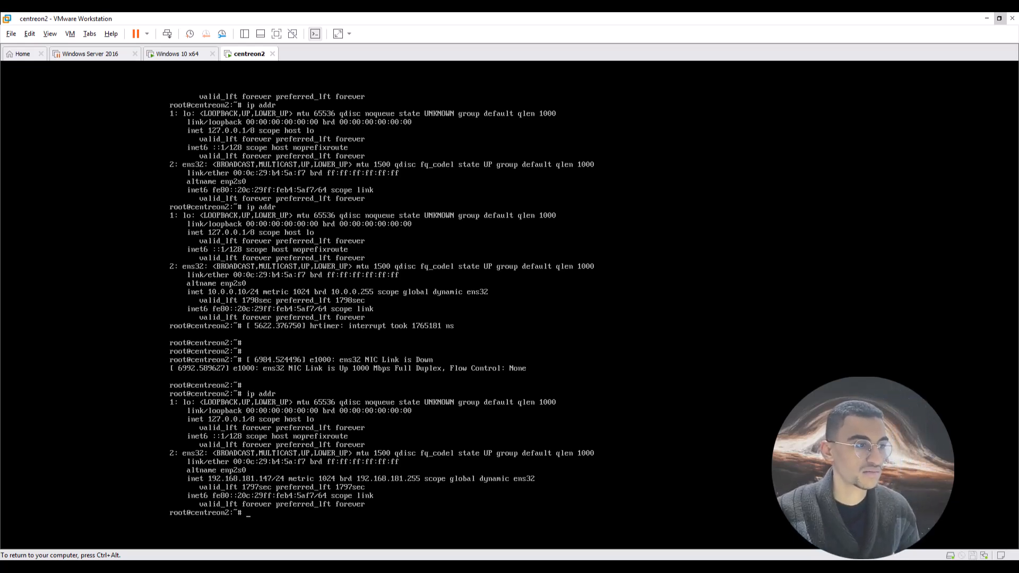
pyautogui.hotkey('ctrl', 'alt')
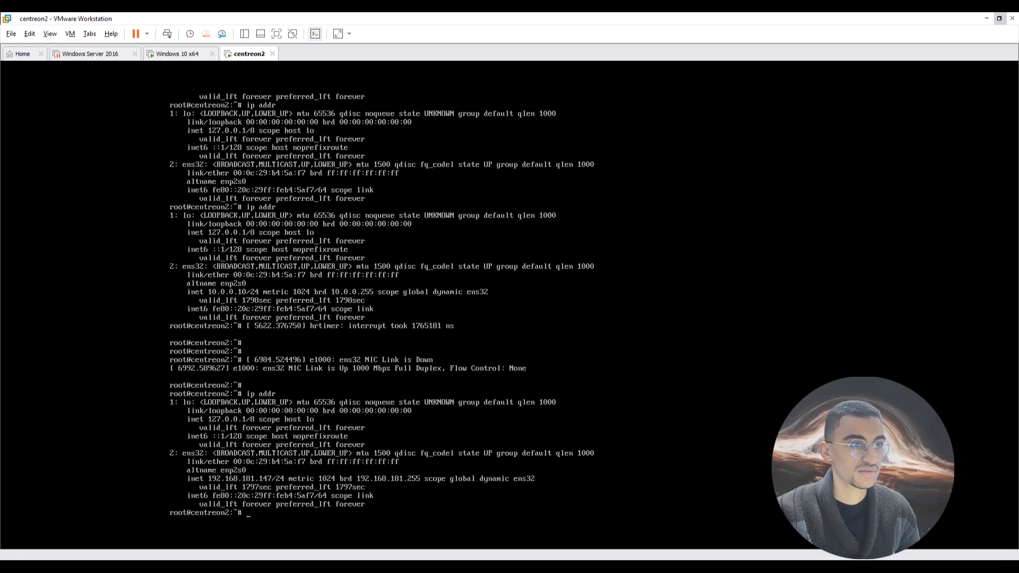
pyautogui.moveTo(497, 567)
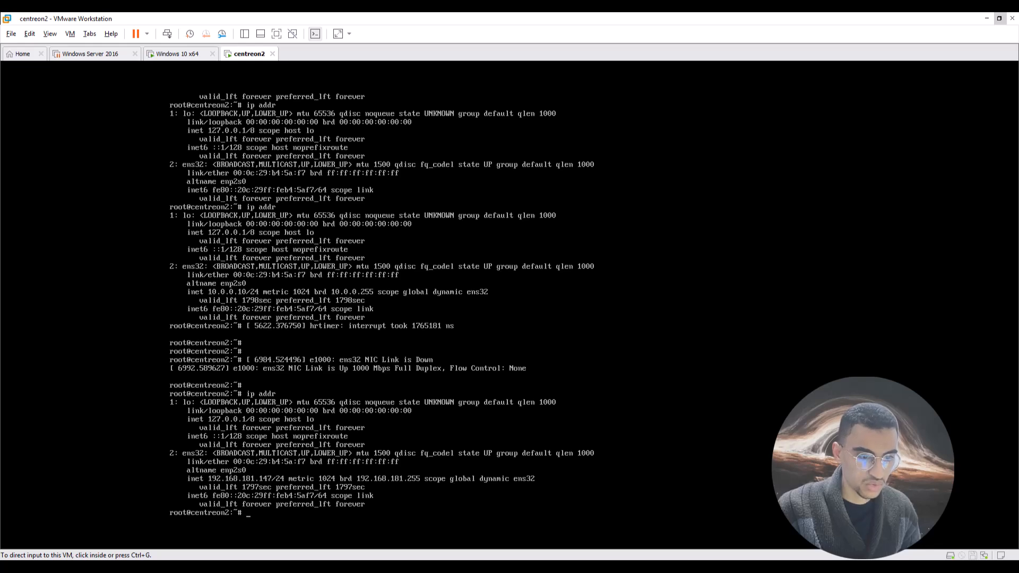
pyautogui.moveTo(698, 572); pyautogui.dragTo(784, 95)
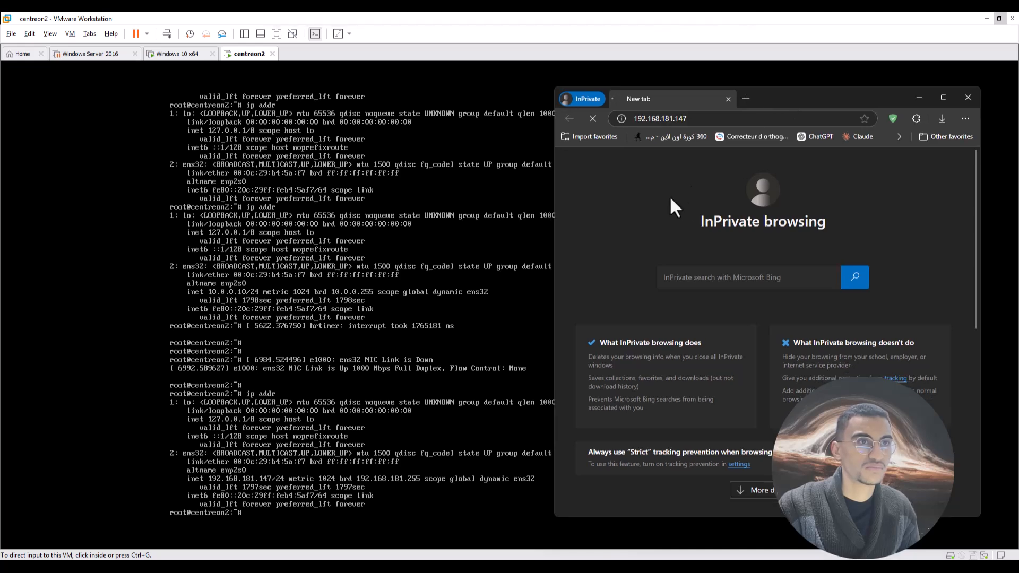
# Rerun ip addr, then place the browser with Centreon's 192.168.1.40 login page over the console.
pyautogui.click(280, 440)
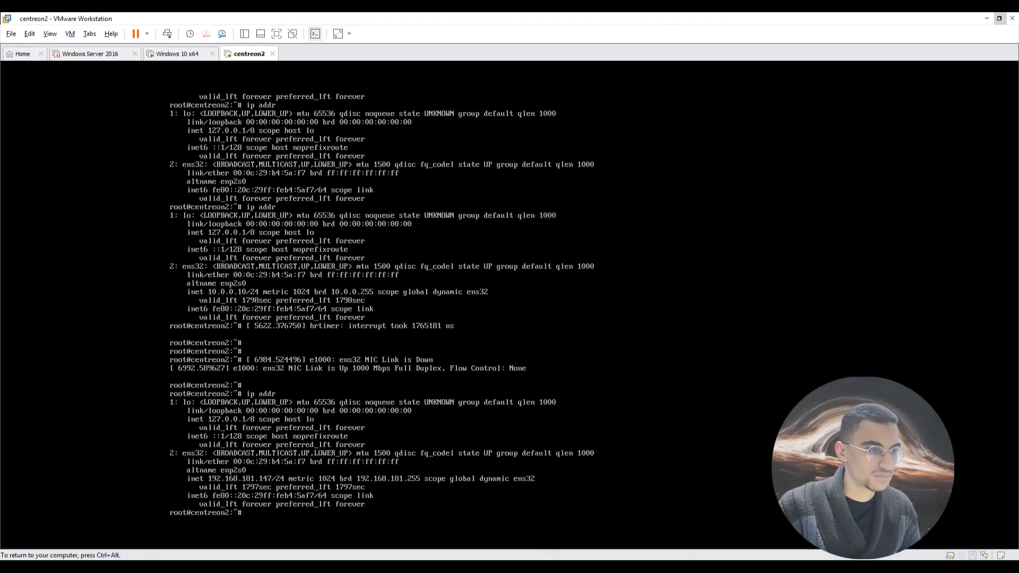
pyautogui.write('ip addr')
pyautogui.press('Return')
pyautogui.hotkey('ctrl', 'alt')
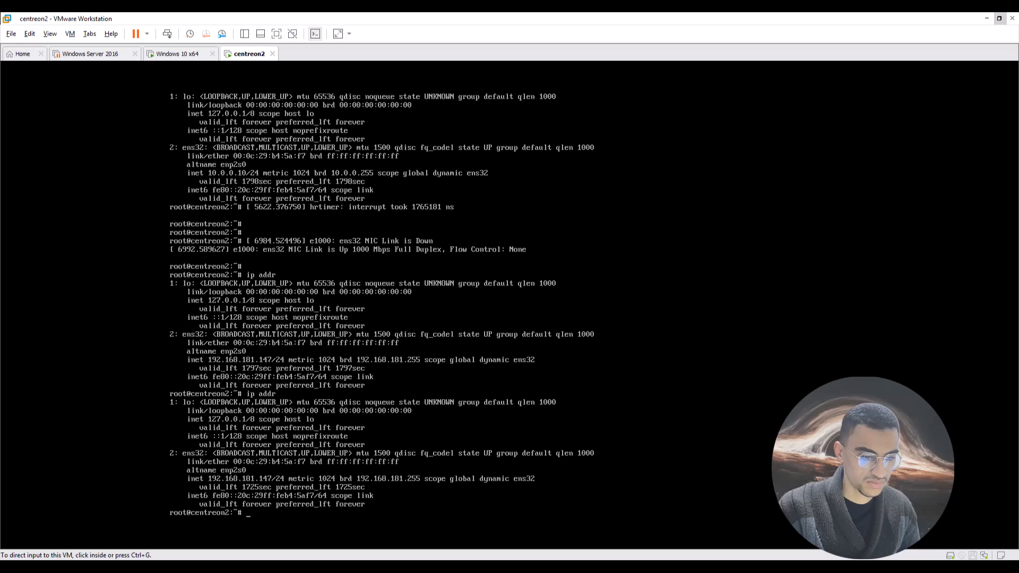
pyautogui.hotkey('alt', 'Tab')
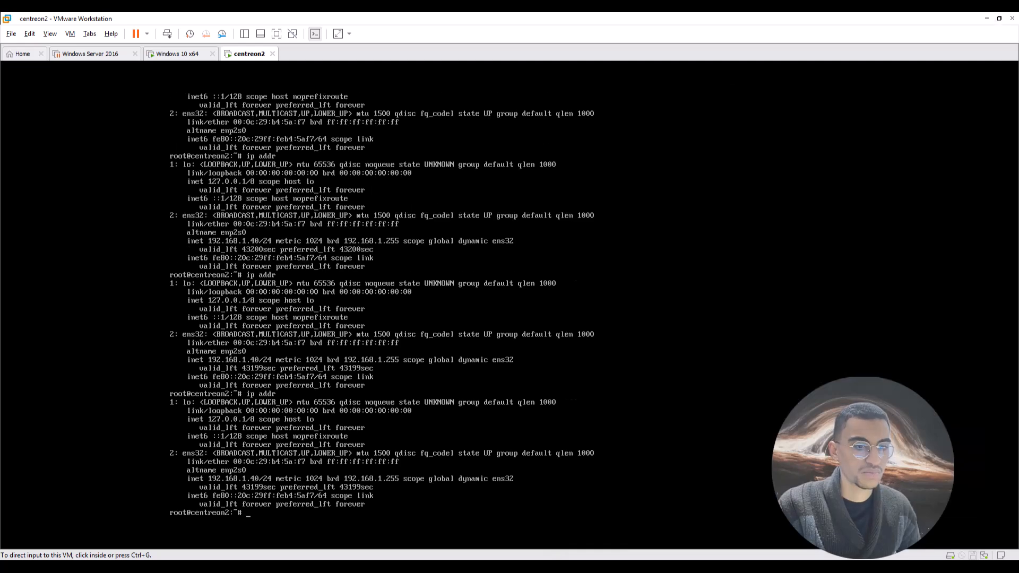
pyautogui.moveTo(711, 568); pyautogui.dragTo(732, 120)
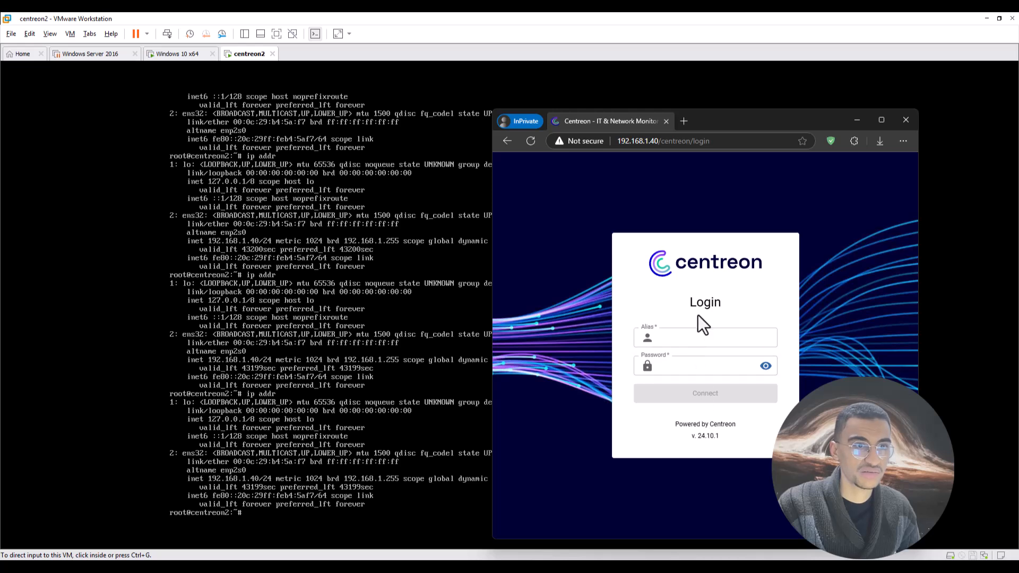
# Log in to Centreon as admin with the account password and maximize the browser.
pyautogui.click(700, 335)
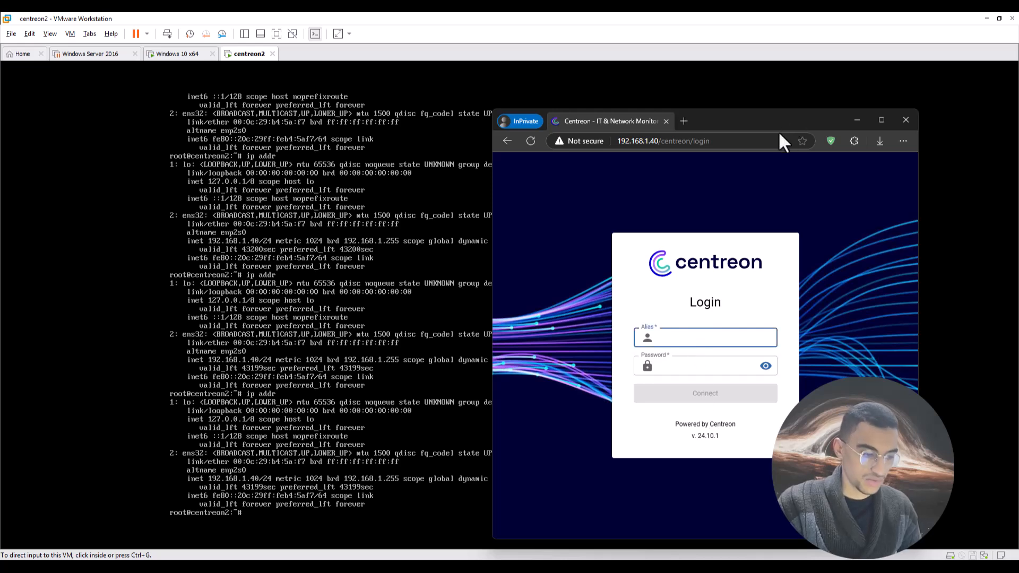
pyautogui.write('admin')
pyautogui.press('Tab')
pyautogui.write('*')
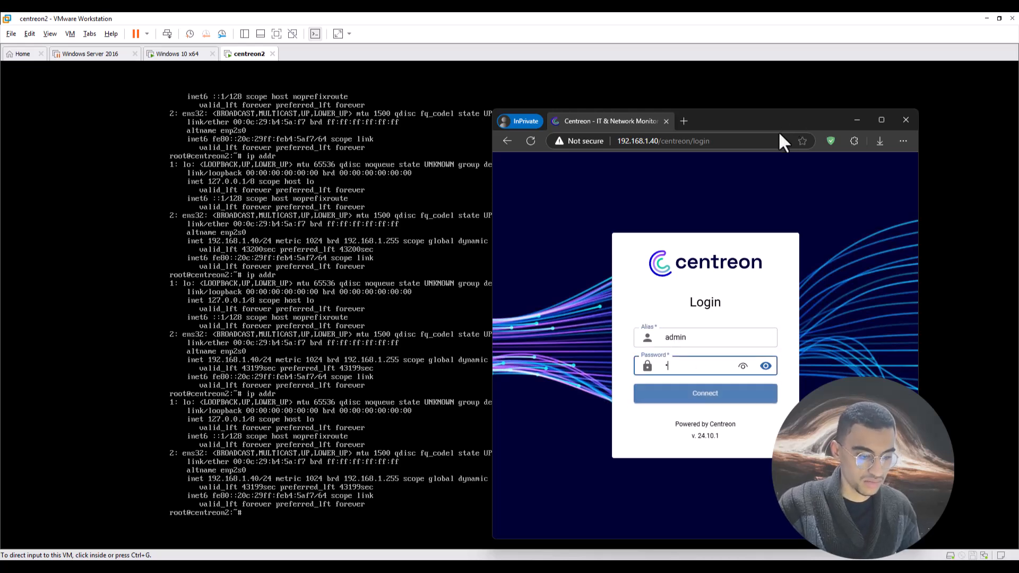
pyautogui.write('*******')
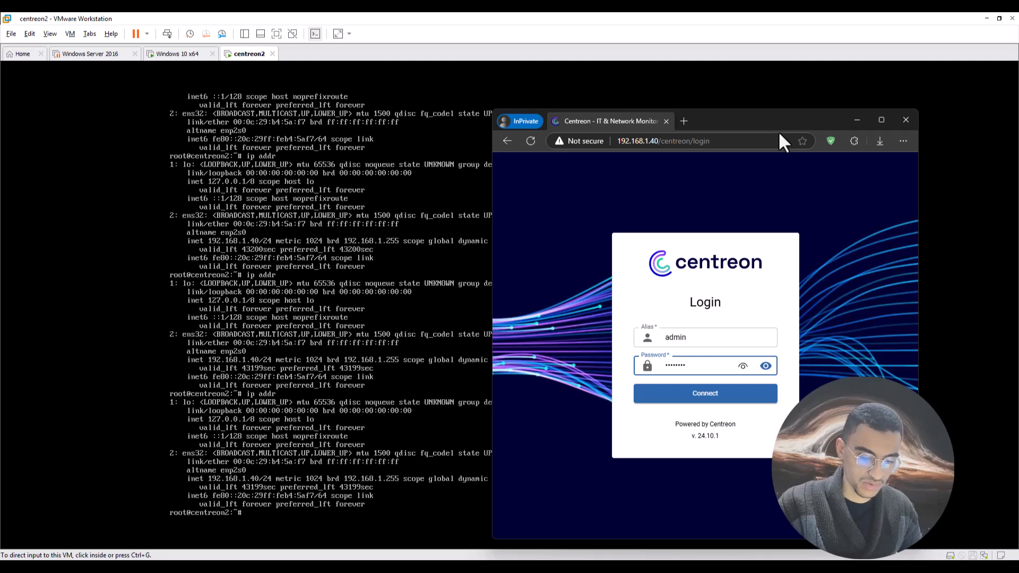
pyautogui.write('****')
pyautogui.press('Return')
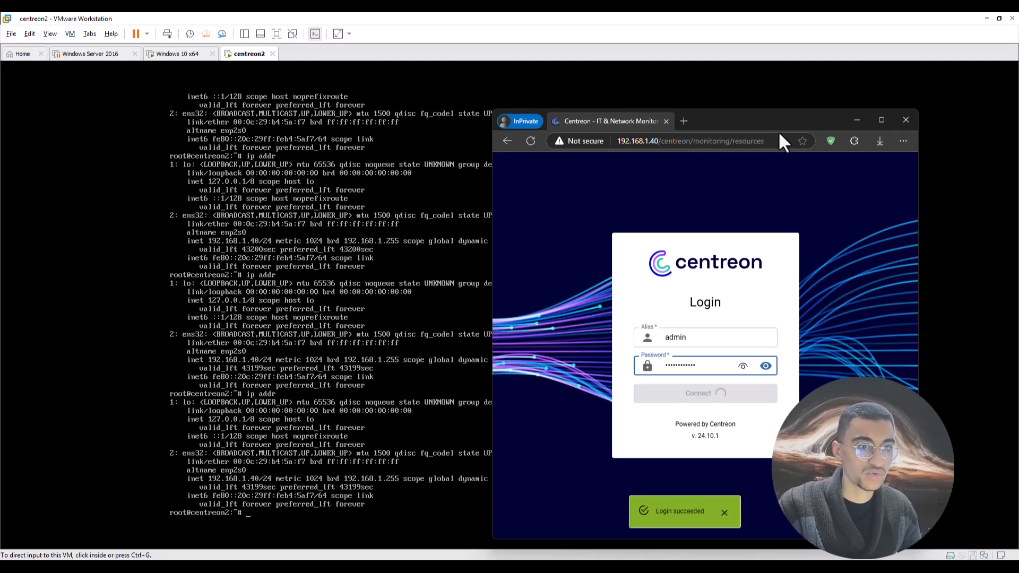
pyautogui.click(880, 120)
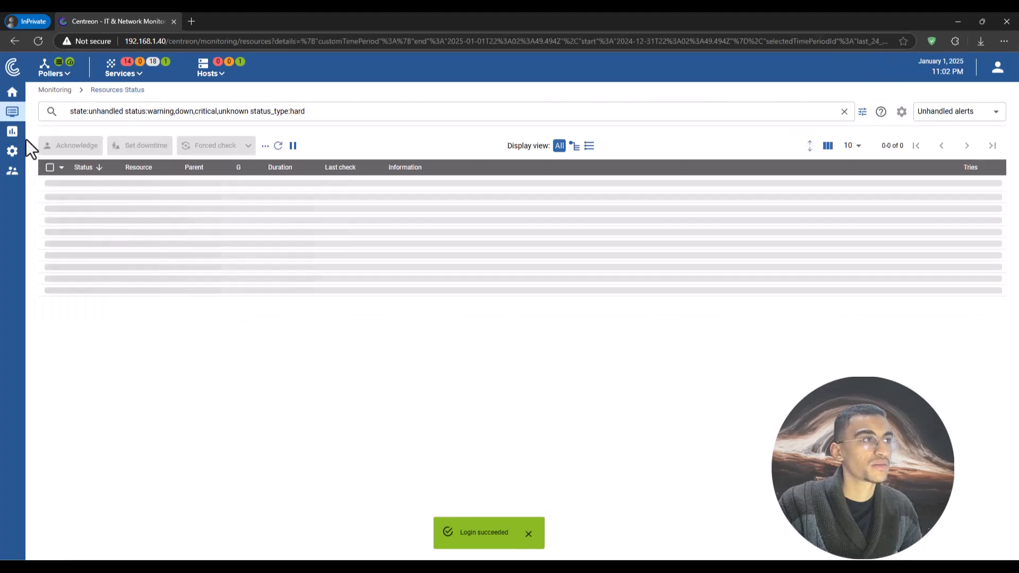
pyautogui.moveTo(11, 174)
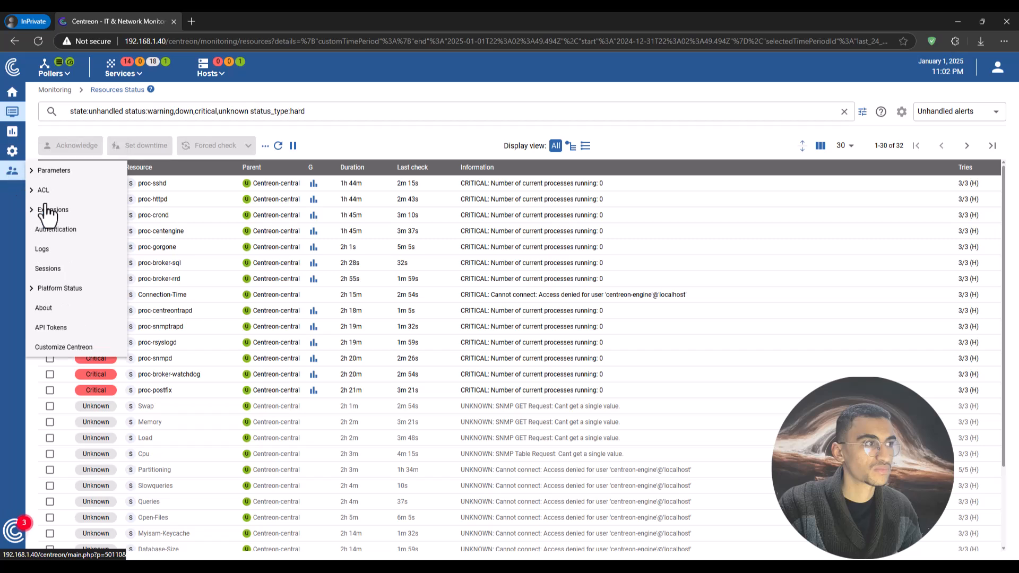
# In Extensions Manager, paste the IT100 licence token into Add Token and submit it.
pyautogui.moveTo(80, 216)
pyautogui.click(154, 215)
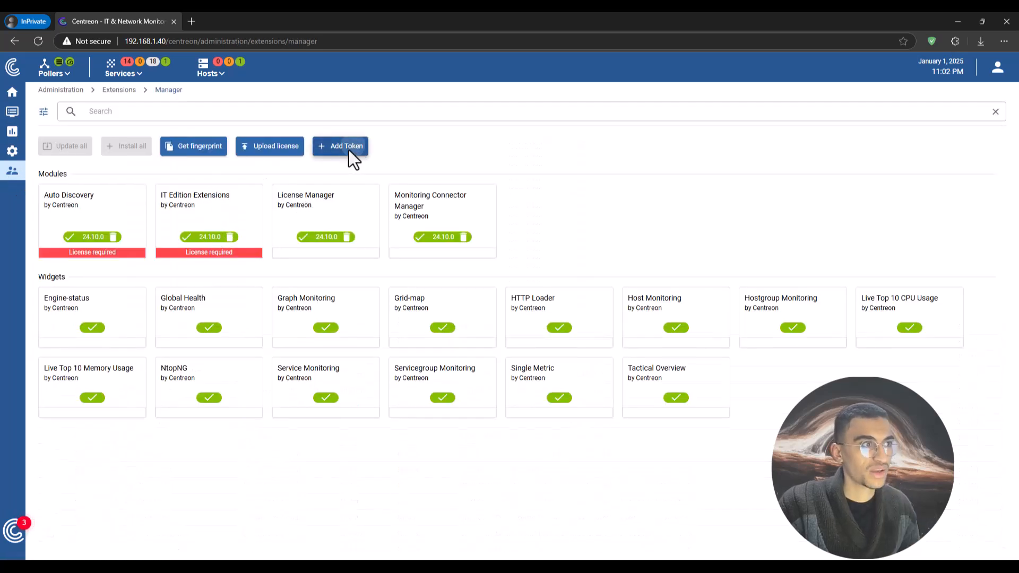
pyautogui.click(349, 150)
pyautogui.hotkey('ctrl', 'v')
pyautogui.hotkey('ctrl', 'z')
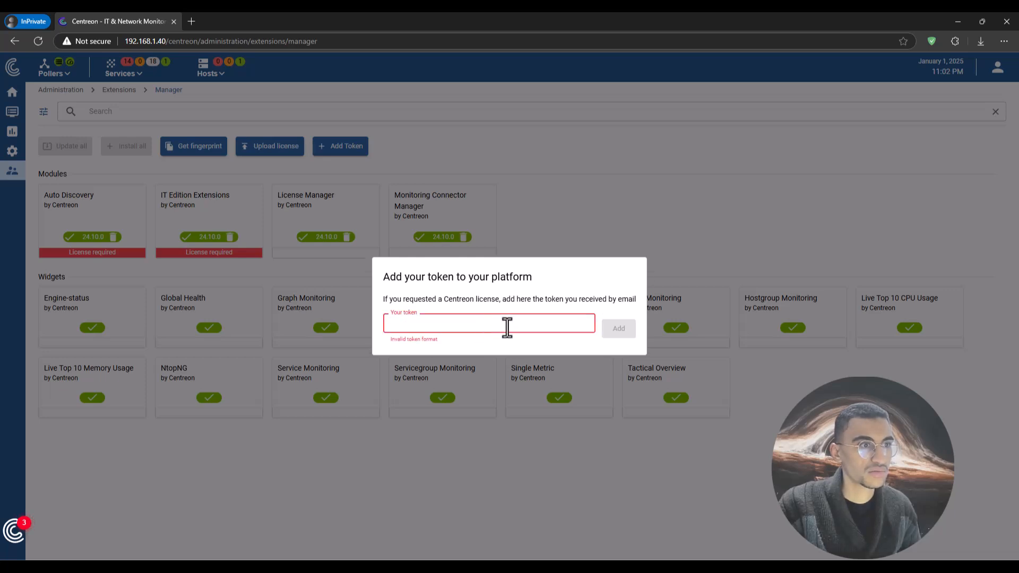
pyautogui.hotkey('alt', 'Tab')
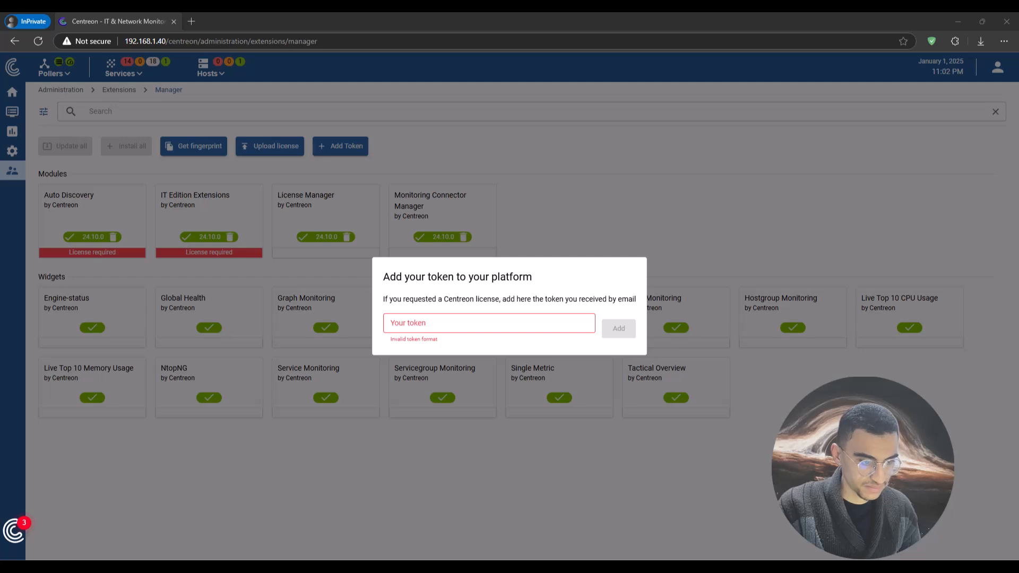
pyautogui.click(477, 325)
pyautogui.hotkey('ctrl', 'v')
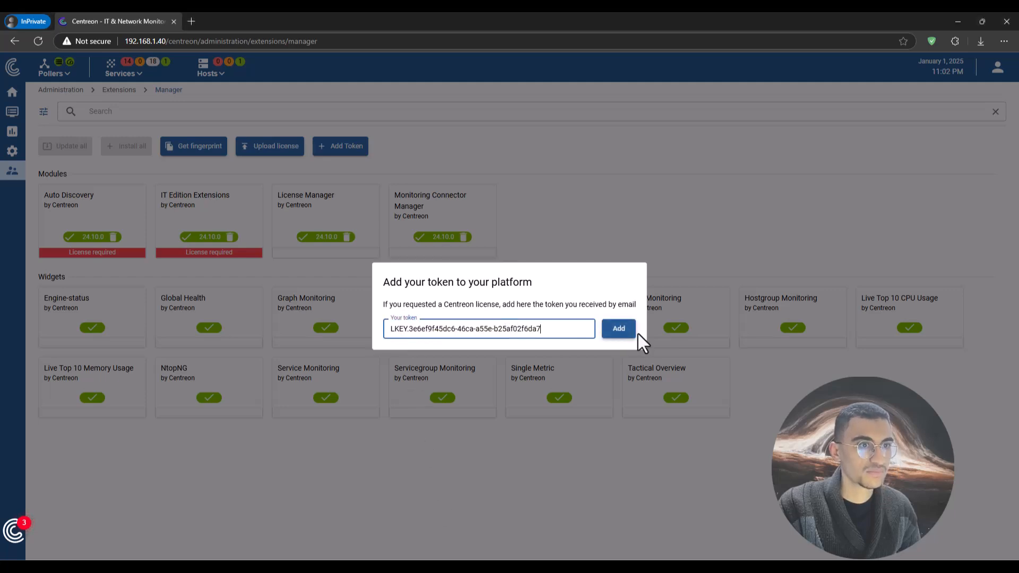
pyautogui.click(619, 329)
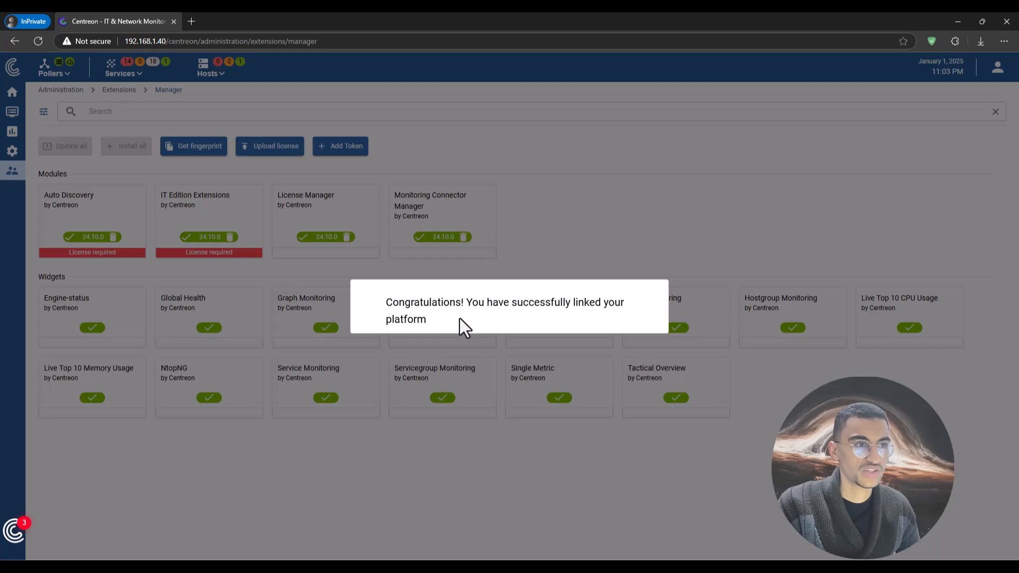
# Dismiss the congratulations message and check the licence's 100-host limit.
pyautogui.click(563, 362)
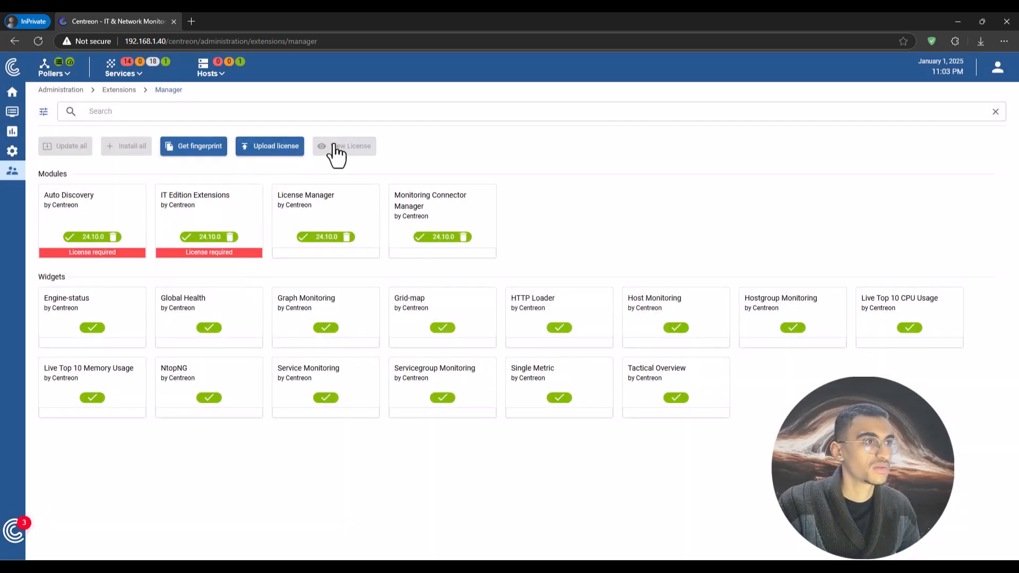
pyautogui.click(344, 151)
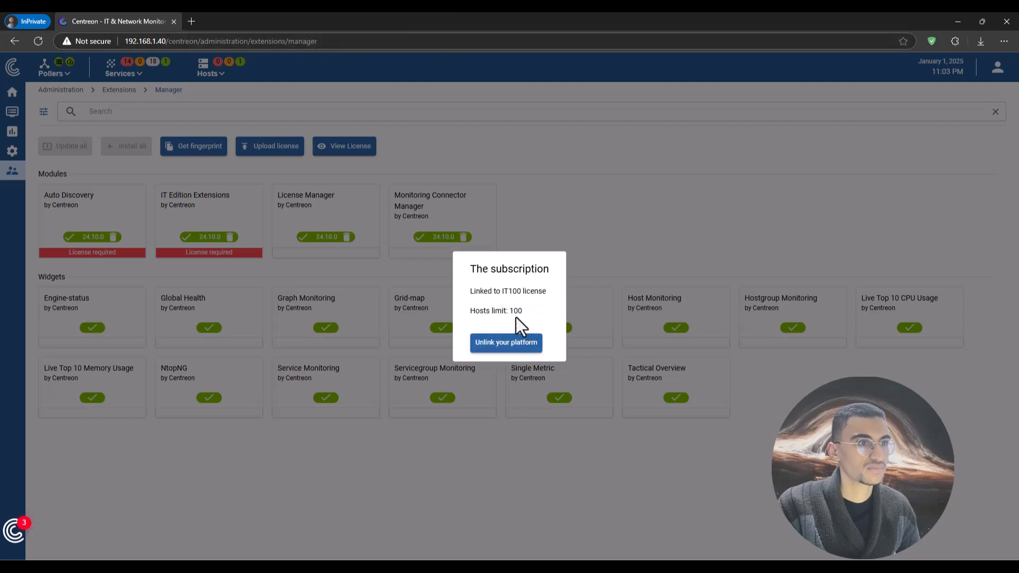
pyautogui.moveTo(523, 312); pyautogui.dragTo(507, 314)
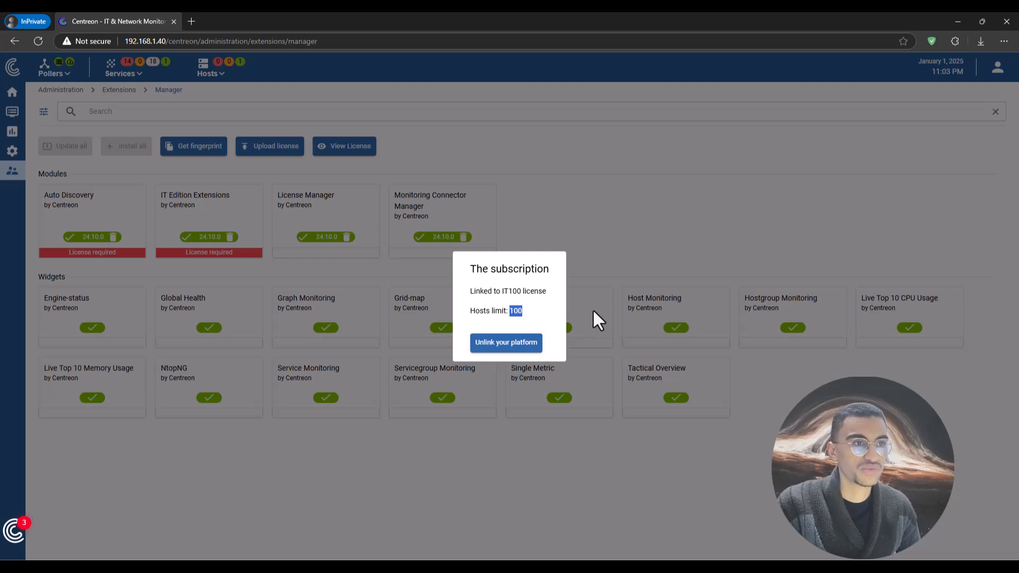
pyautogui.click(593, 309)
# Reload Extensions Manager, choose 'I am a new Centreon user', and close the Welcome Video.
pyautogui.click(312, 41)
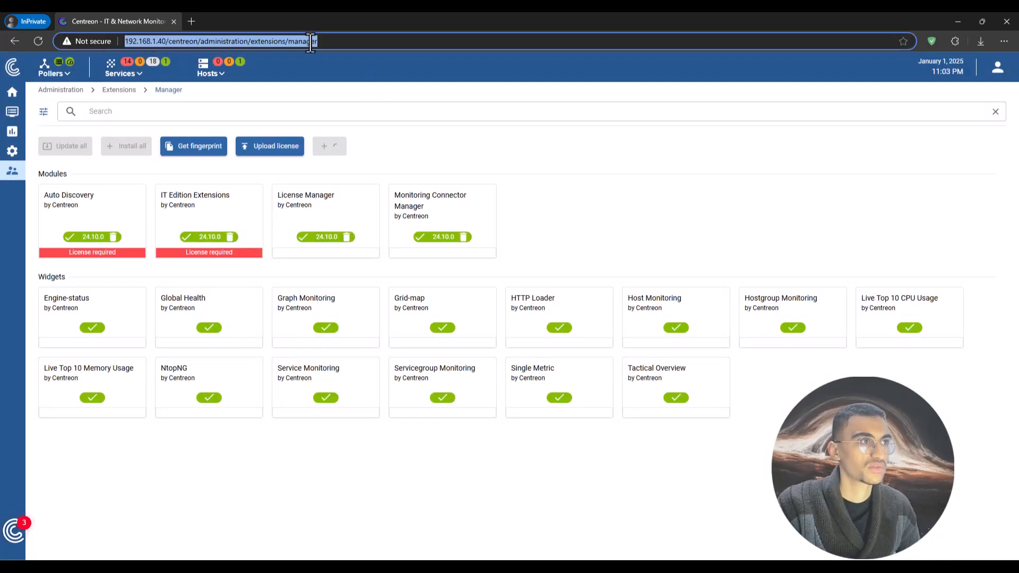
pyautogui.press('Return')
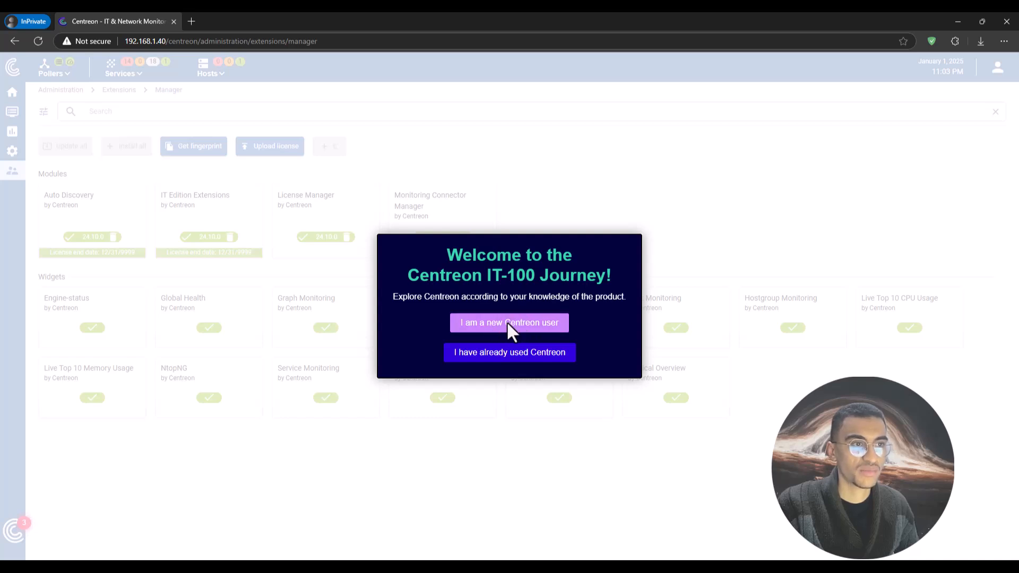
pyautogui.click(507, 354)
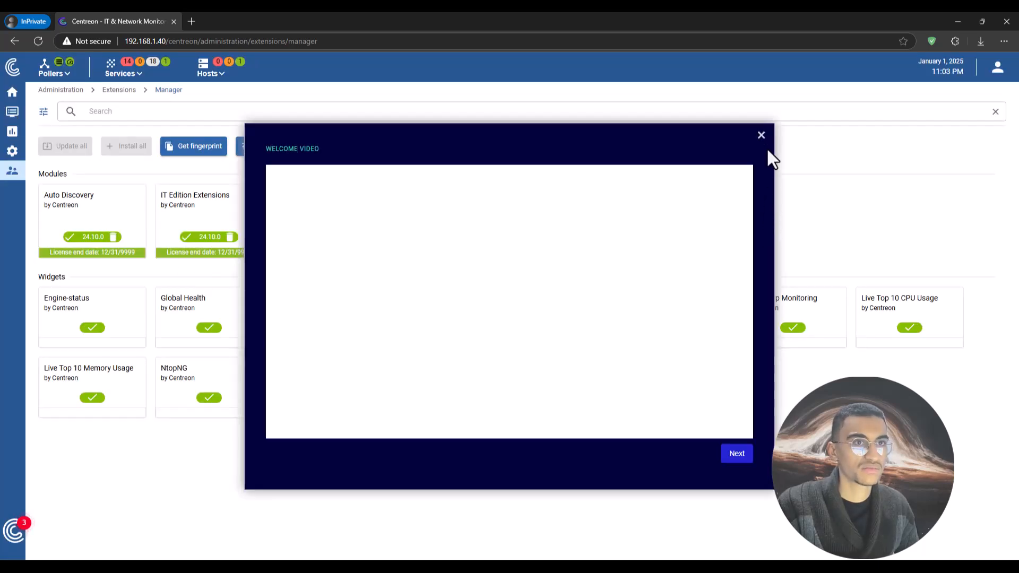
pyautogui.click(761, 135)
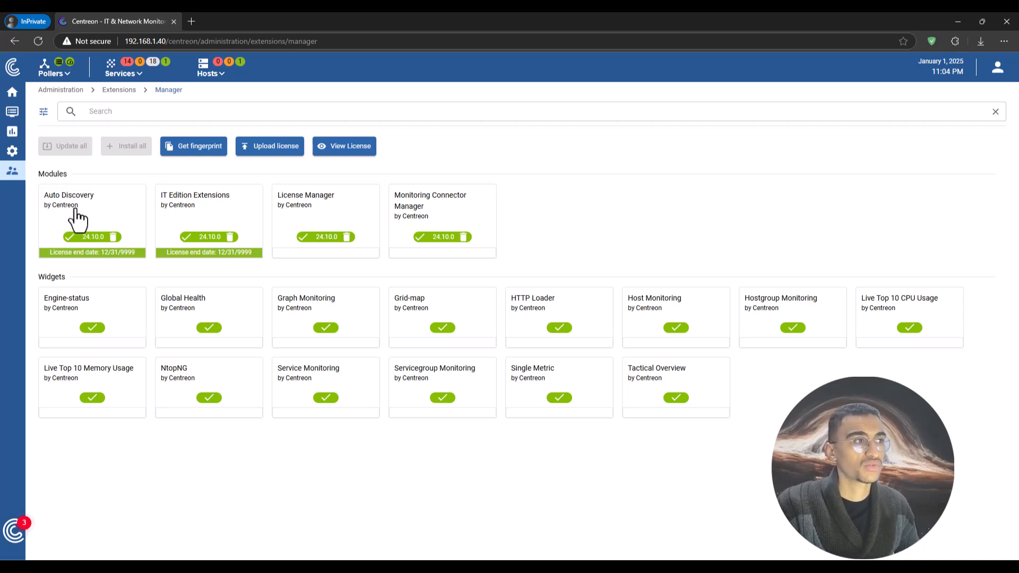
# View the Auto Discovery module's details, then close them.
pyautogui.click(94, 229)
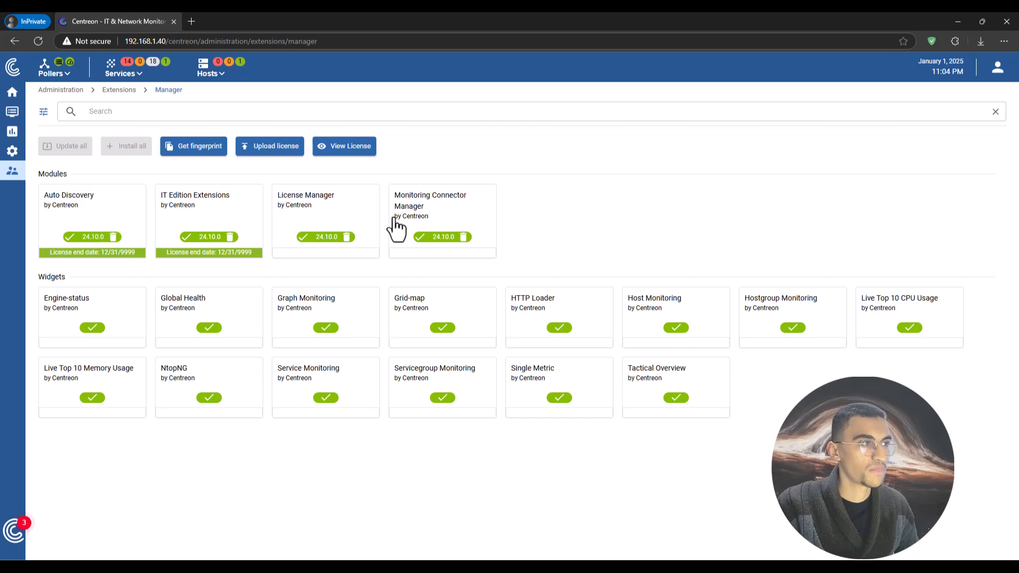
pyautogui.click(741, 176)
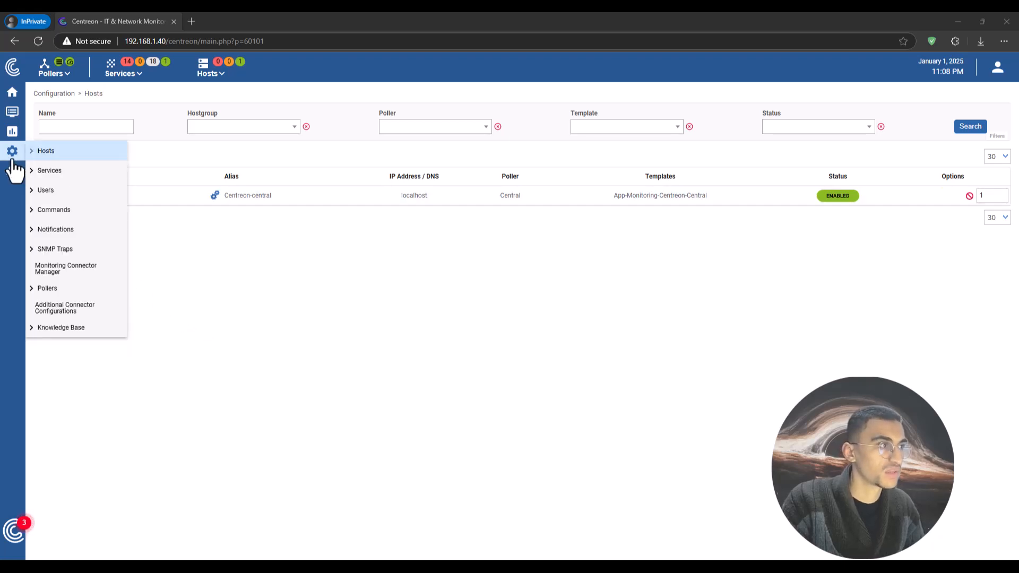
# Use the expanded sidebar to reach Configuration > Hosts and open a blank Add a Host form.
pyautogui.moveTo(13, 106)
pyautogui.click(13, 76)
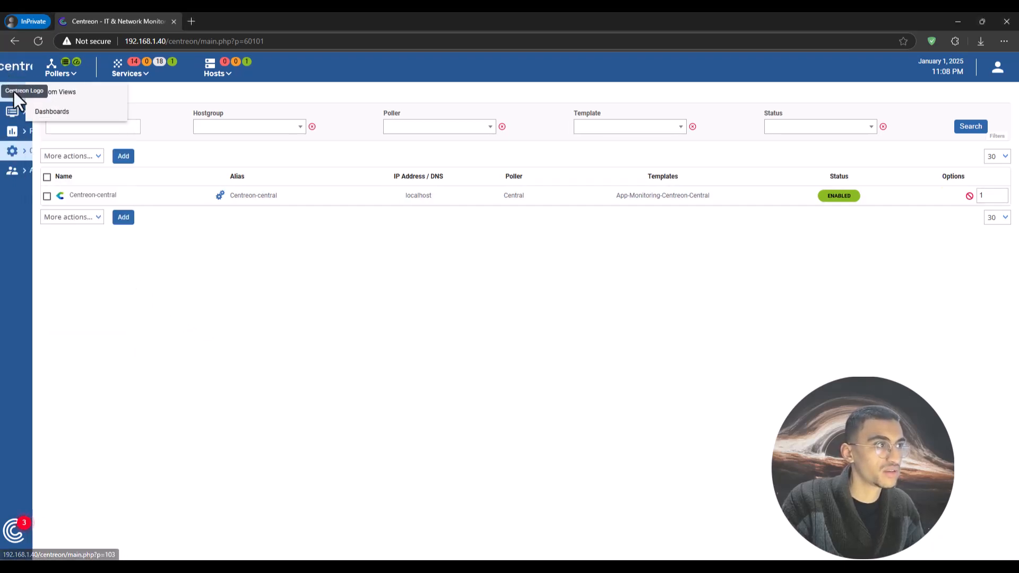
pyautogui.moveTo(35, 153)
pyautogui.moveTo(135, 162)
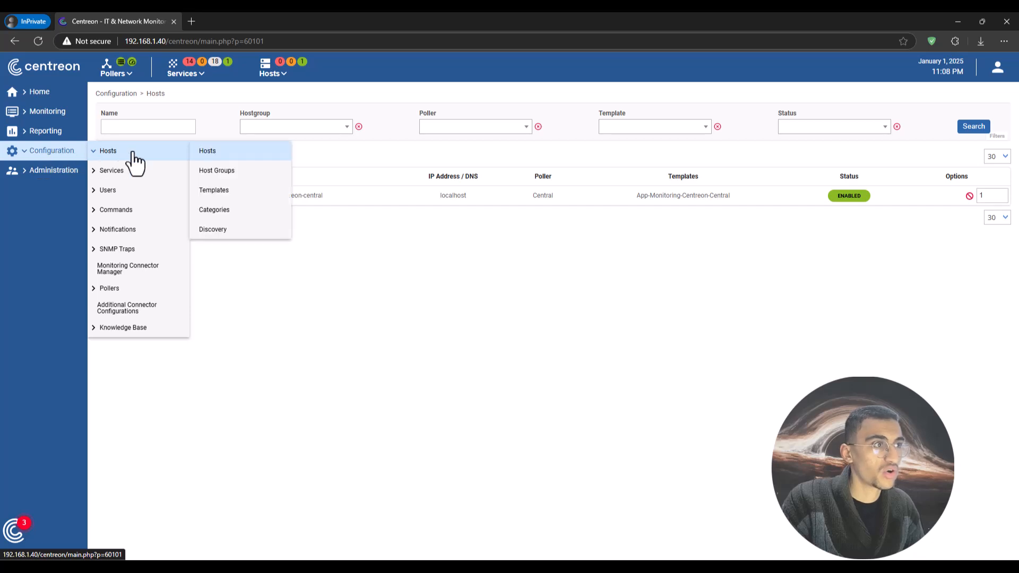
pyautogui.click(207, 151)
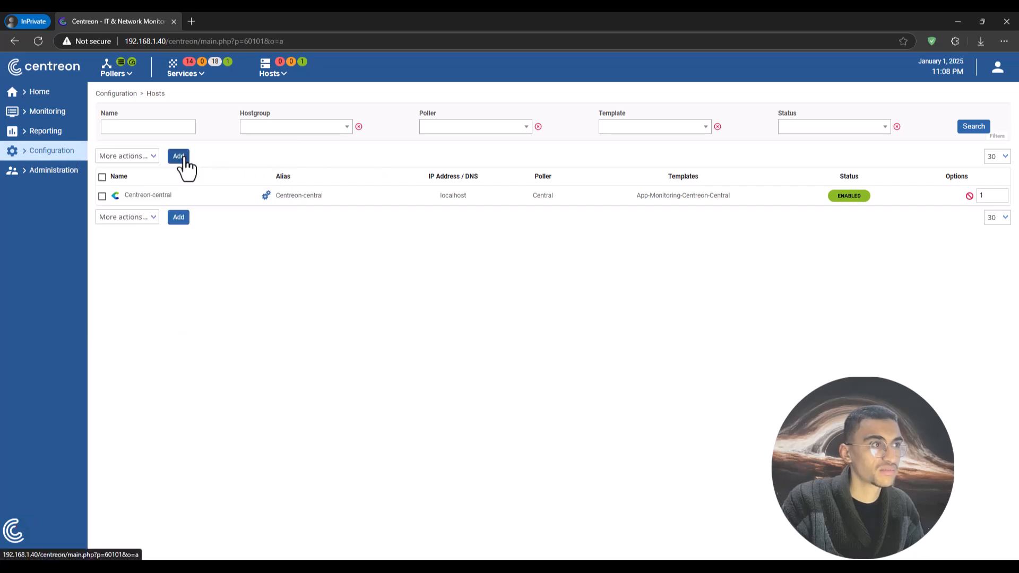
pyautogui.click(185, 159)
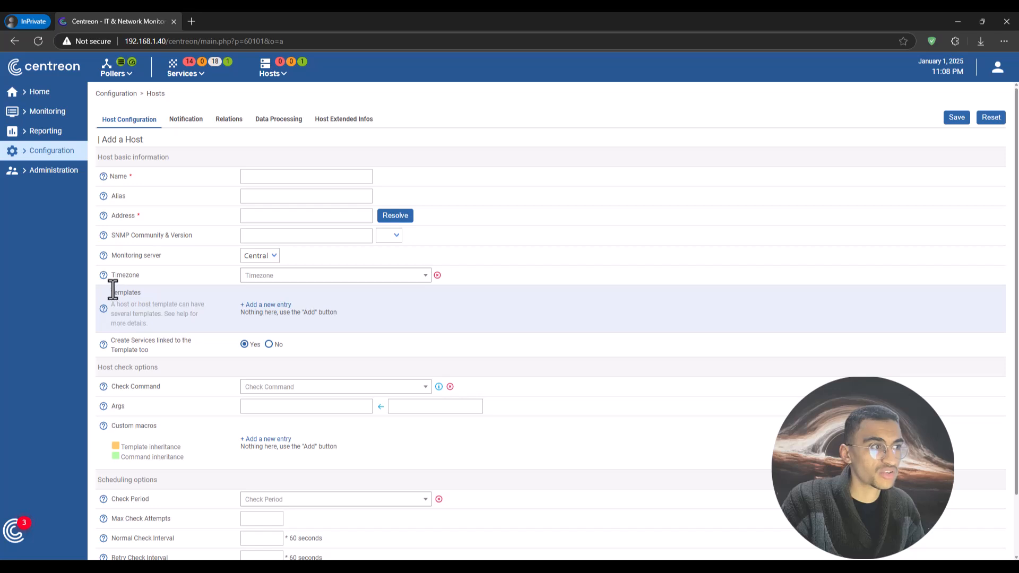
pyautogui.moveTo(113, 290); pyautogui.dragTo(167, 298)
pyautogui.click(262, 307)
pyautogui.click(326, 313)
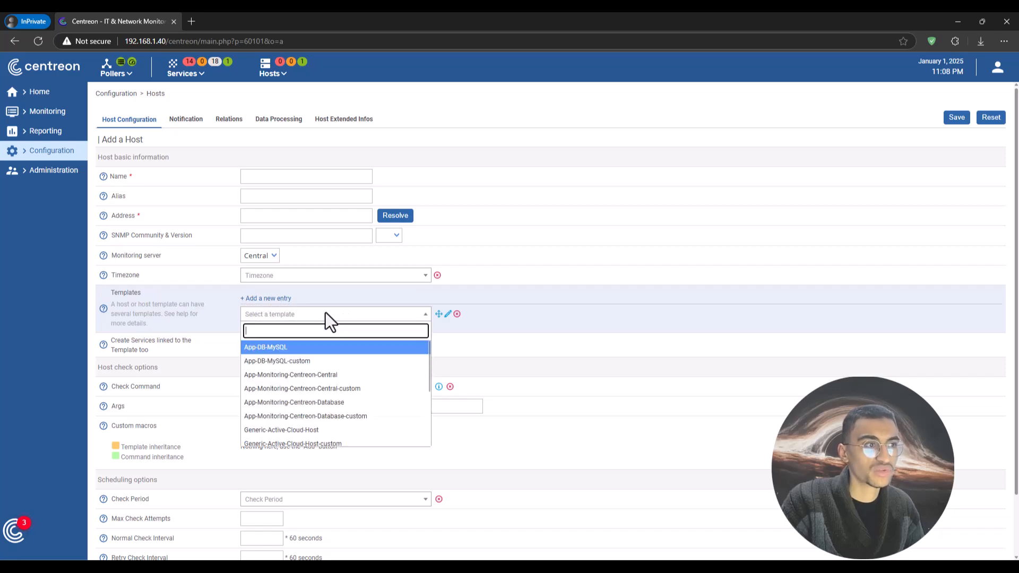
pyautogui.click(324, 314)
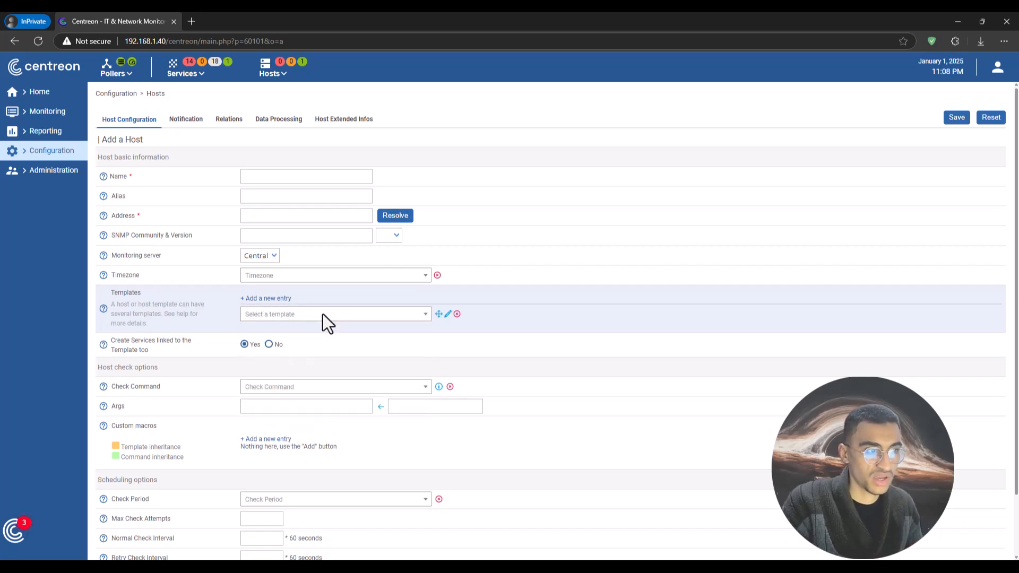
pyautogui.click(322, 313)
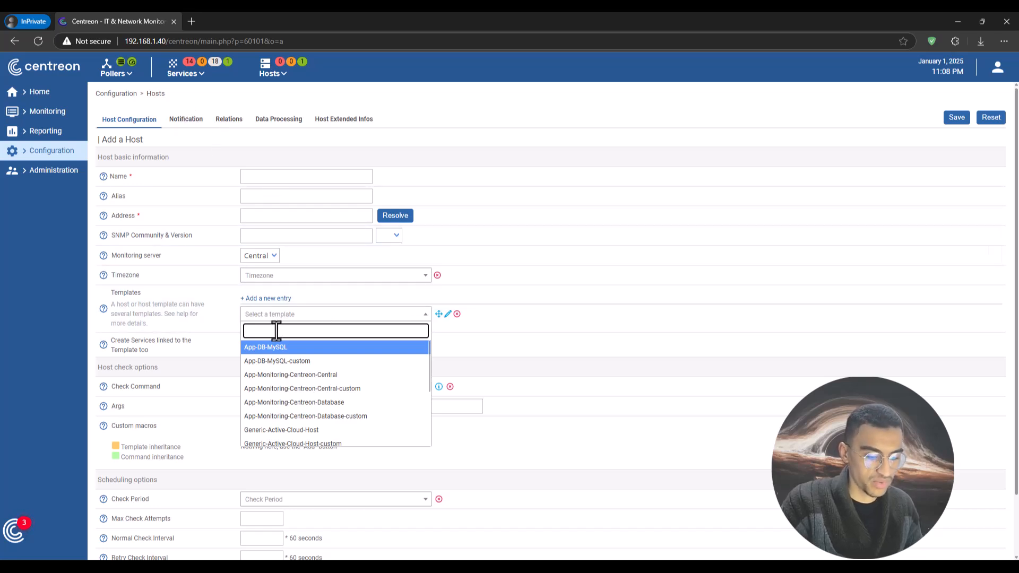
pyautogui.write('w')
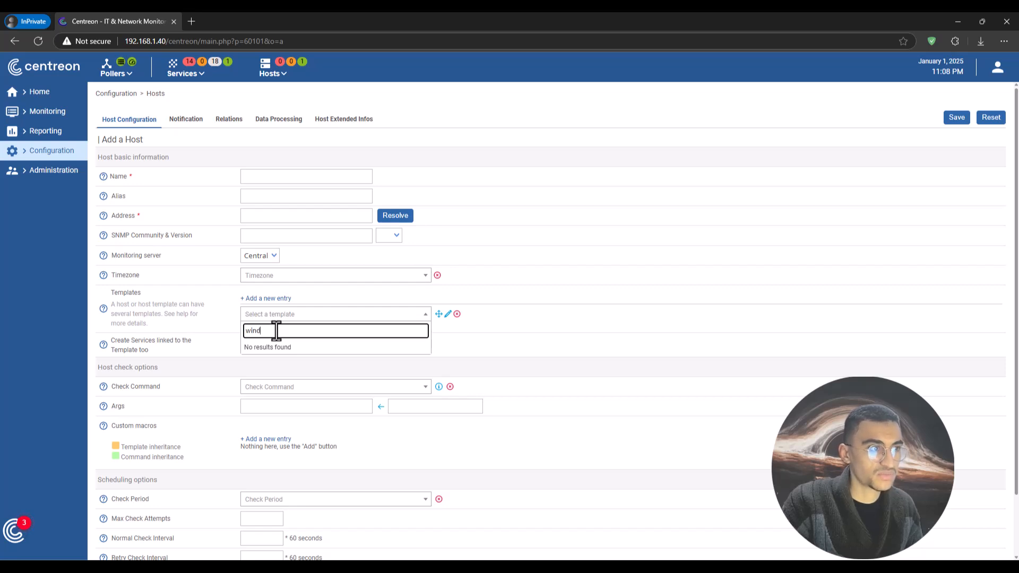
pyautogui.write('i')
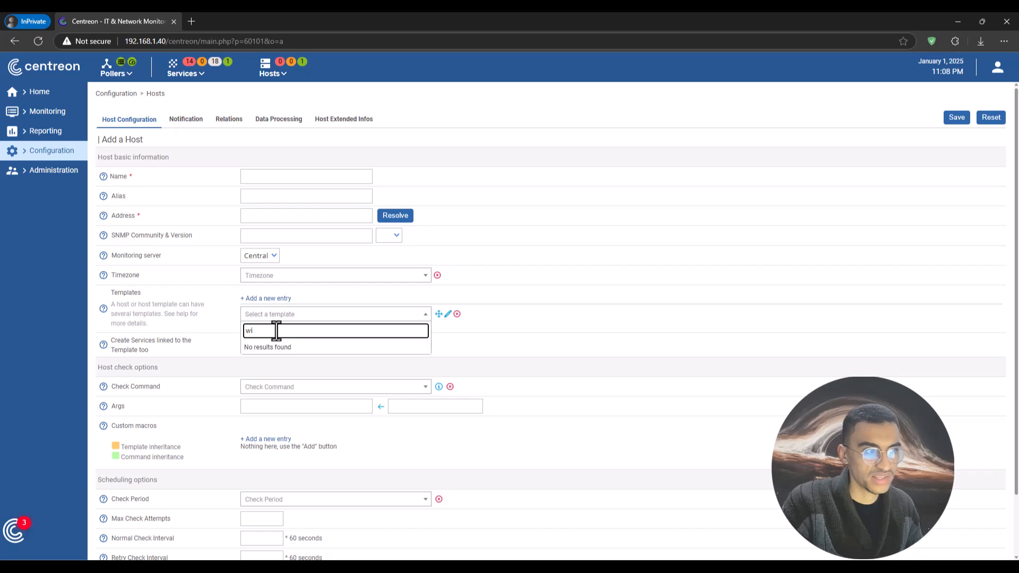
pyautogui.press('BackSpace')
pyautogui.press('BackSpace')
pyautogui.write('snmp')
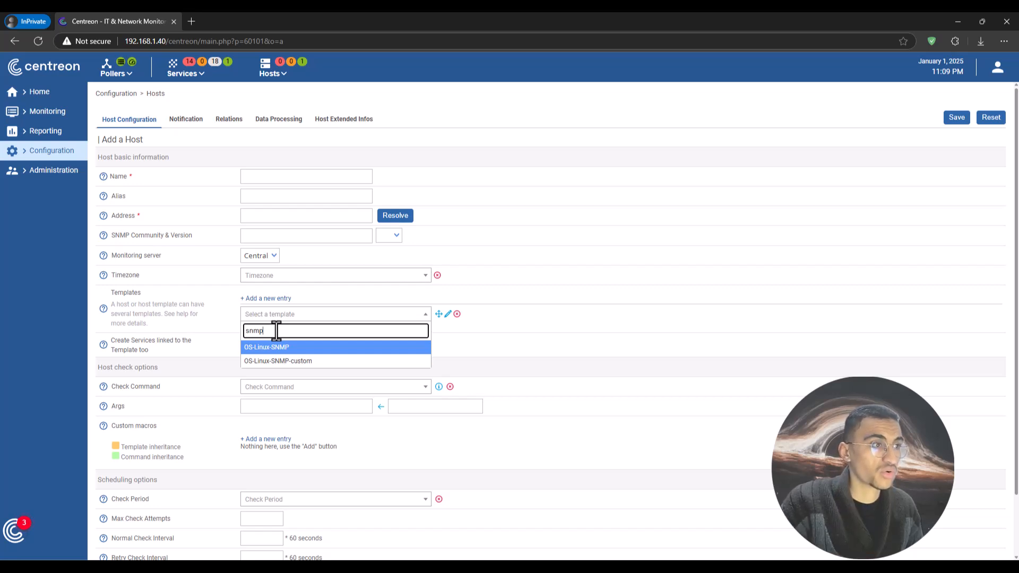
pyautogui.click(162, 308)
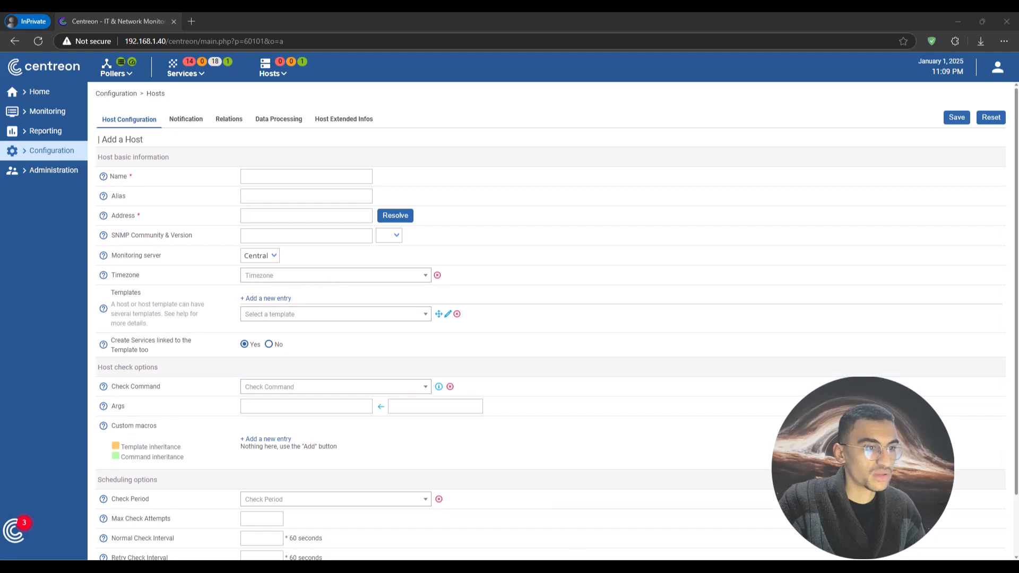
pyautogui.moveTo(545, 566)
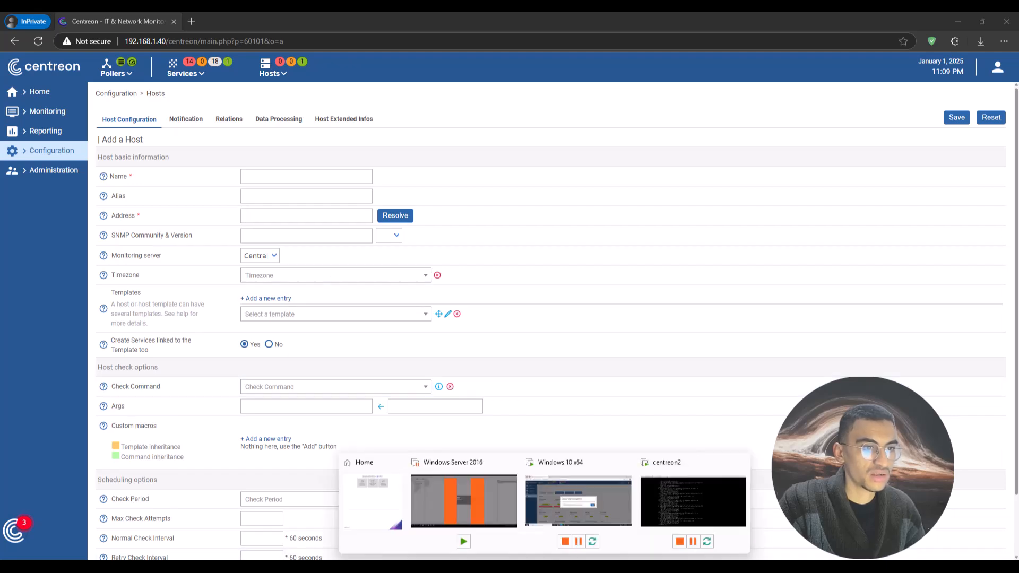
# In VM Settings, switch centreon2's network adapter from bridged to Custom: VMnet1 (Host-only).
pyautogui.click(702, 495)
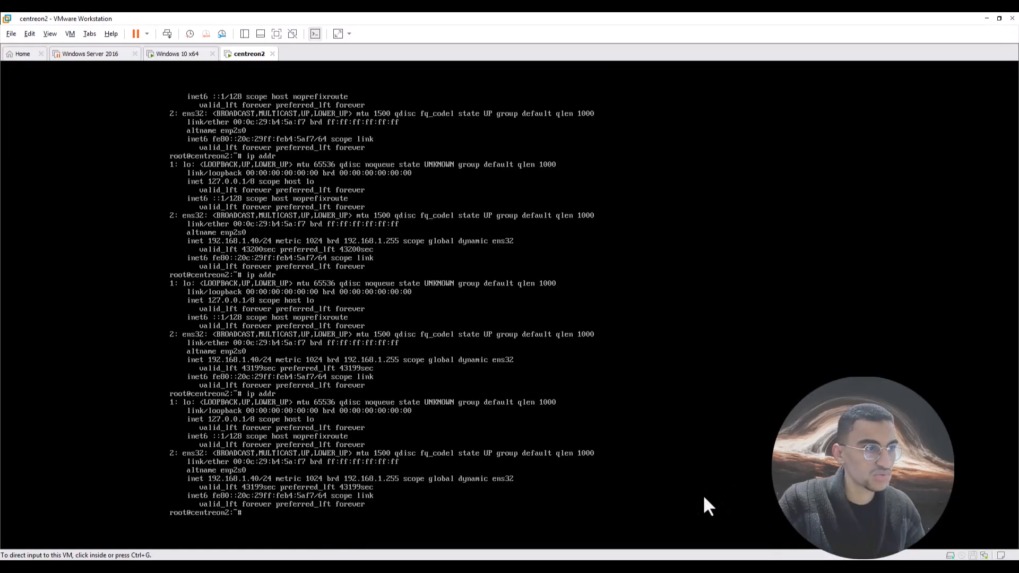
pyautogui.hotkey('ctrl', 'alt')
pyautogui.click(71, 34)
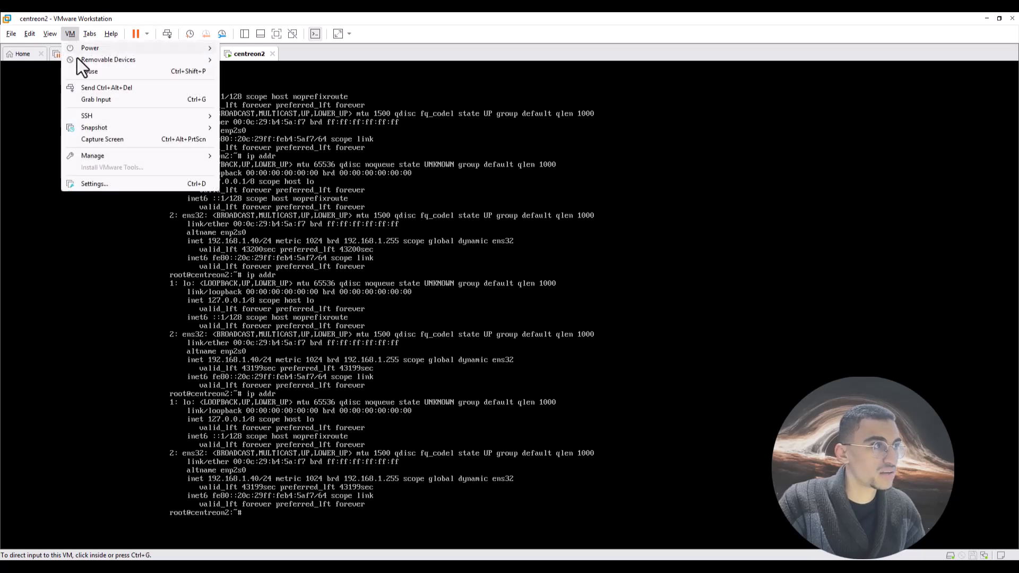
pyautogui.click(94, 183)
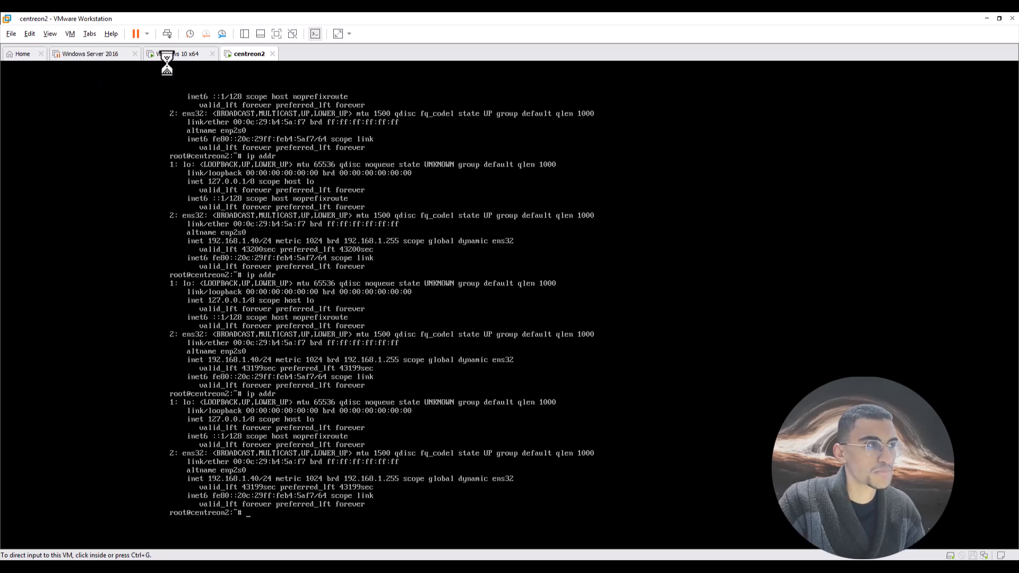
pyautogui.click(414, 198)
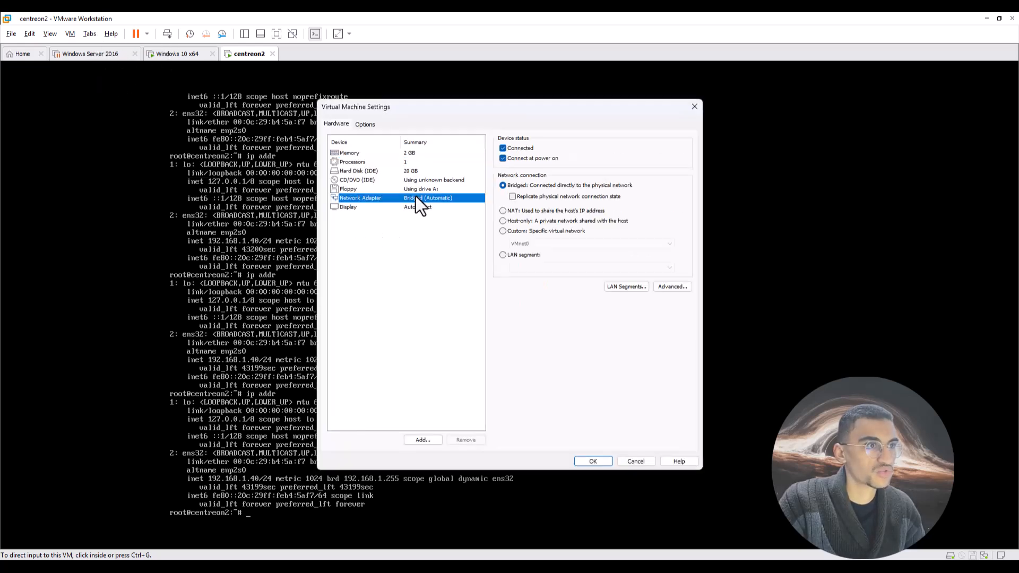
pyautogui.click(512, 229)
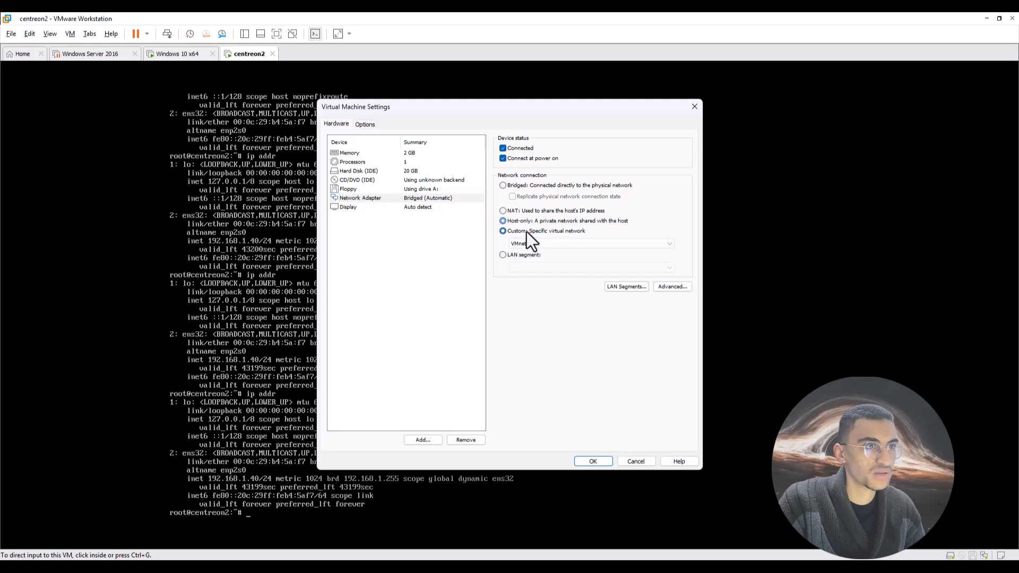
pyautogui.click(530, 243)
pyautogui.click(533, 256)
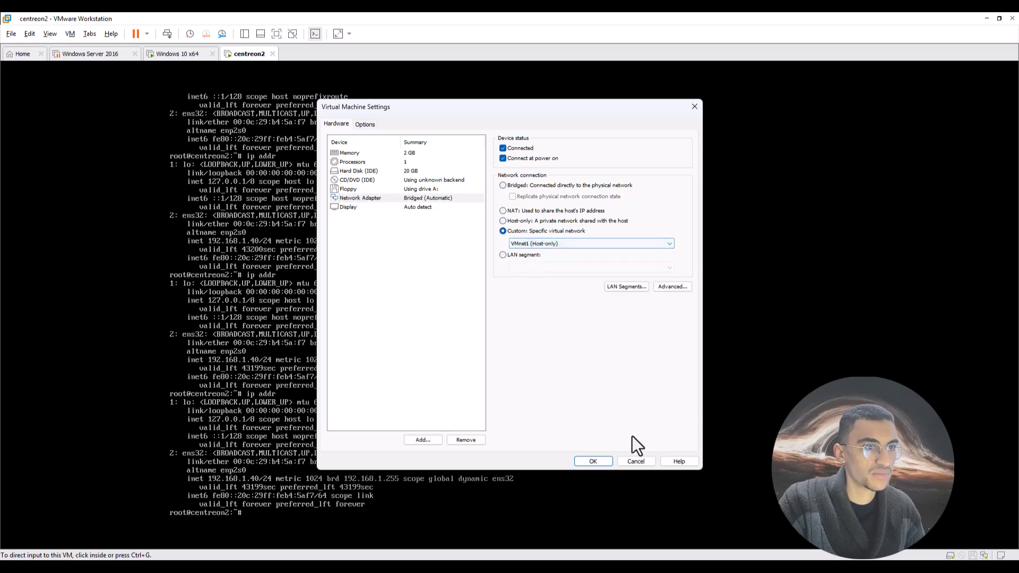
pyautogui.click(593, 461)
pyautogui.click(286, 536)
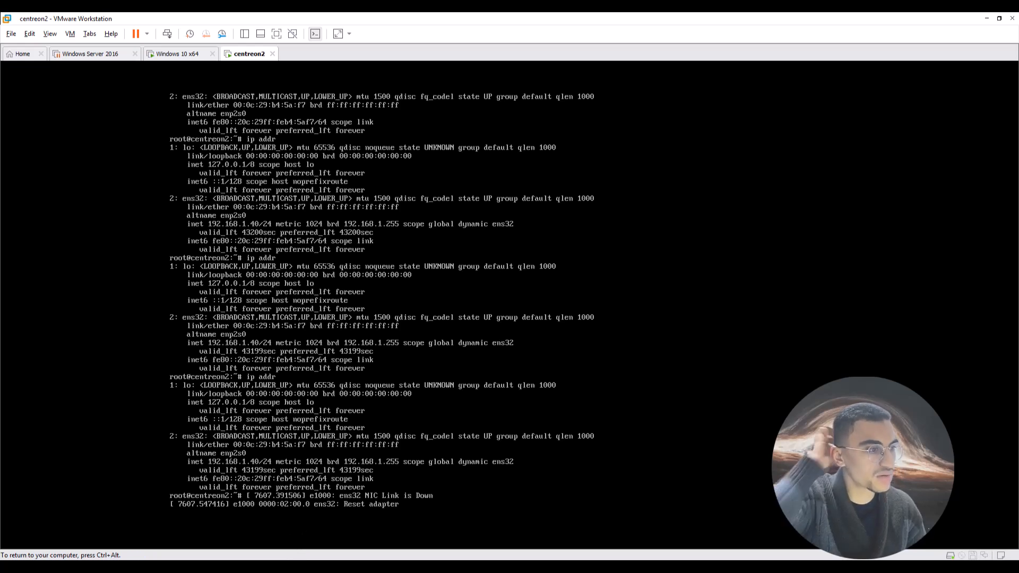
# Run ip addr in the centreon2 console to confirm 10.0.0.10/24, then switch to Windows 10 x64.
pyautogui.press('Return')
pyautogui.press('Return')
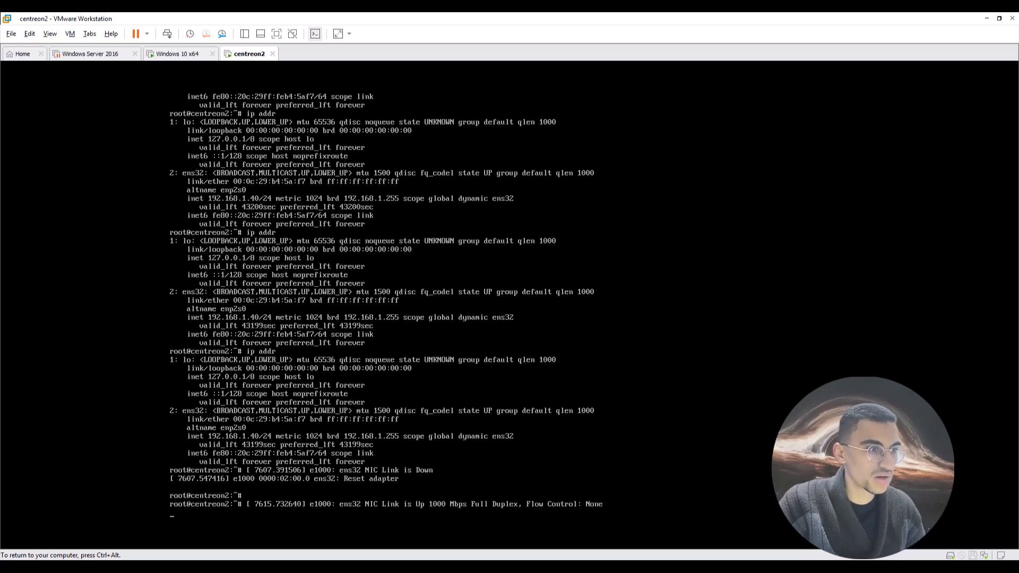
pyautogui.press('Return')
pyautogui.press('Return')
pyautogui.press('Return')
pyautogui.press('Return')
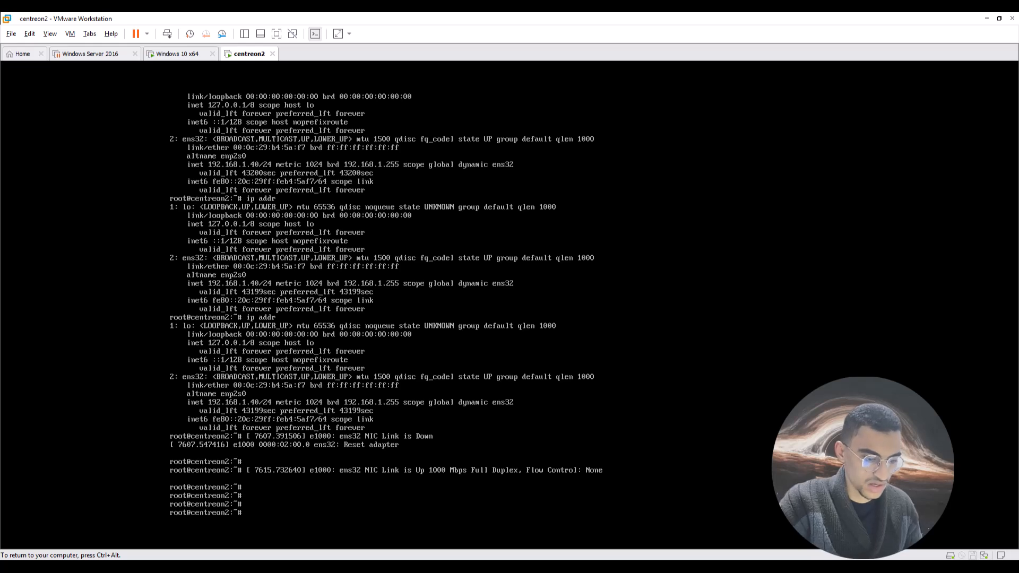
pyautogui.write('ip')
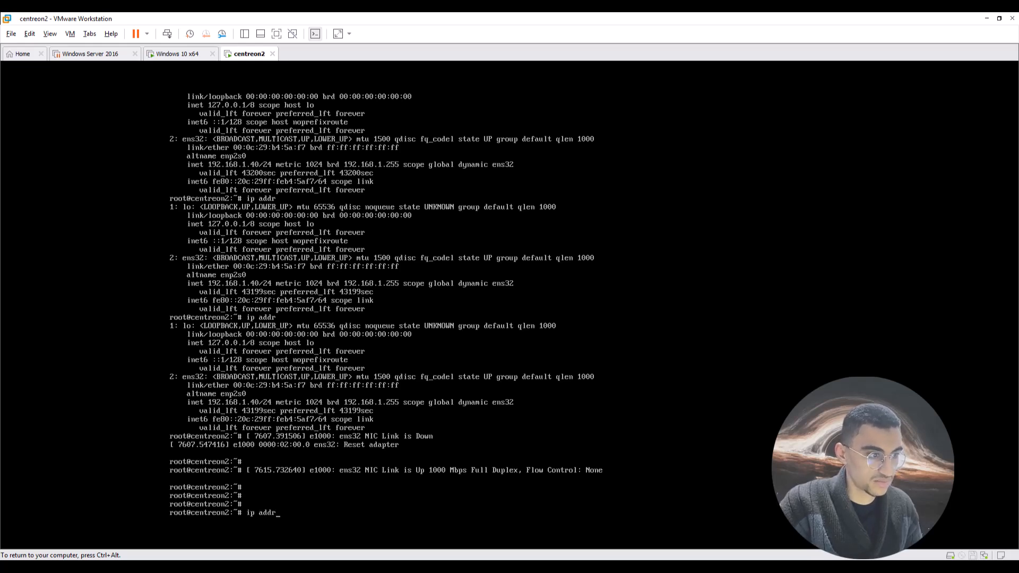
pyautogui.write(' addr')
pyautogui.press('Return')
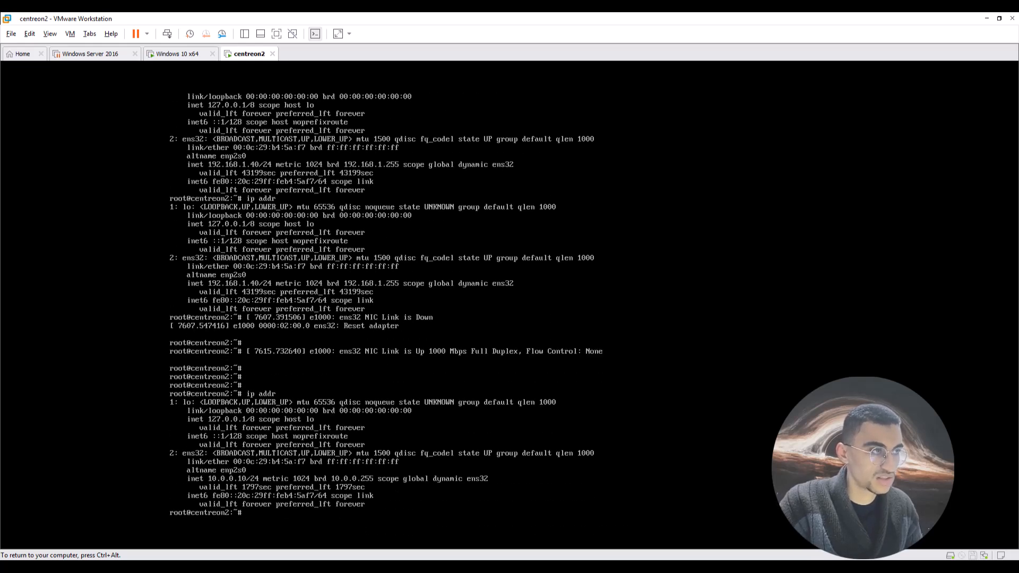
pyautogui.hotkey('ctrl', 'alt')
pyautogui.click(177, 53)
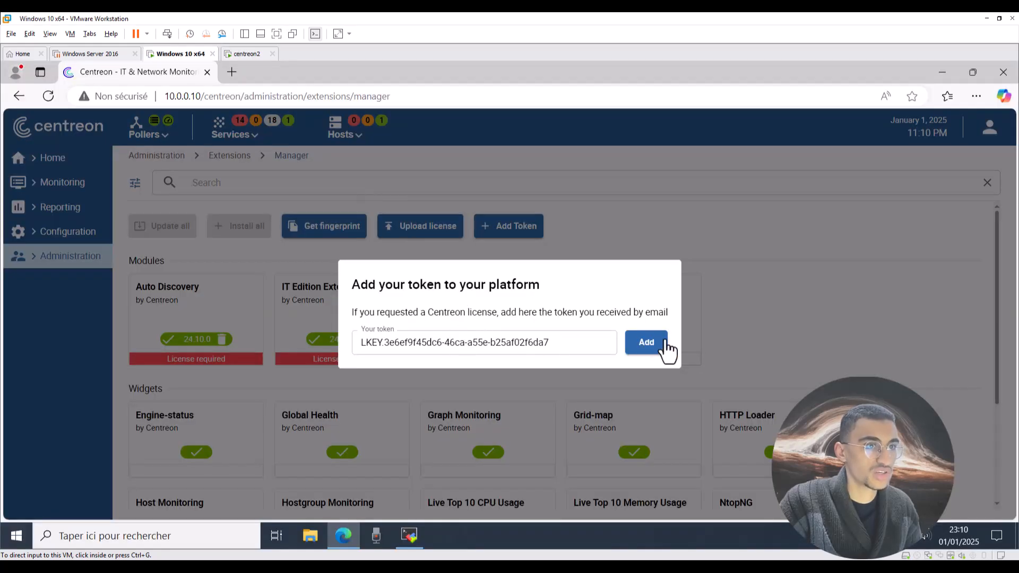
# Exit the add-token wizard without saving and launch Command Prompt from the Start menu.
pyautogui.click(769, 289)
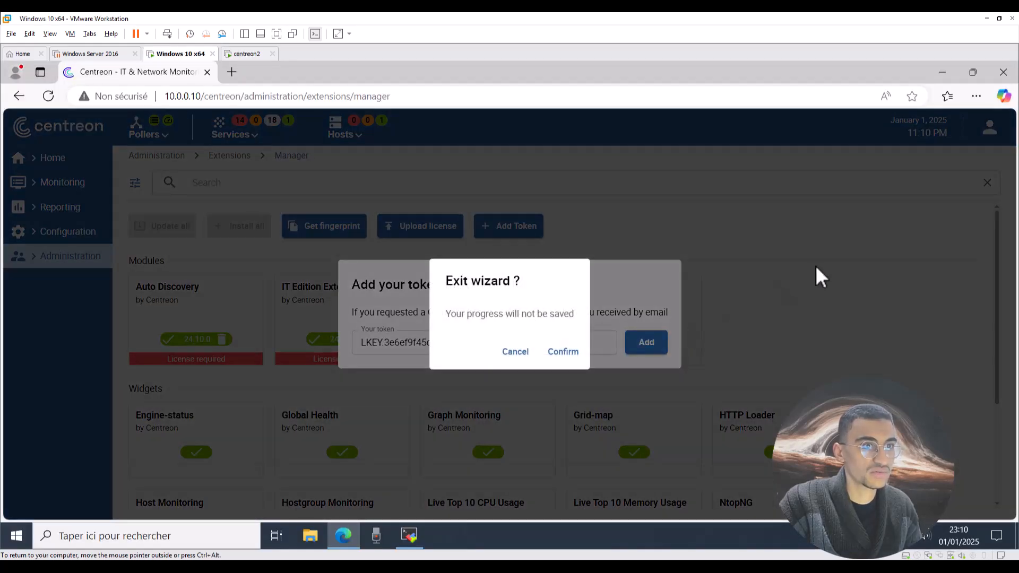
pyautogui.click(562, 351)
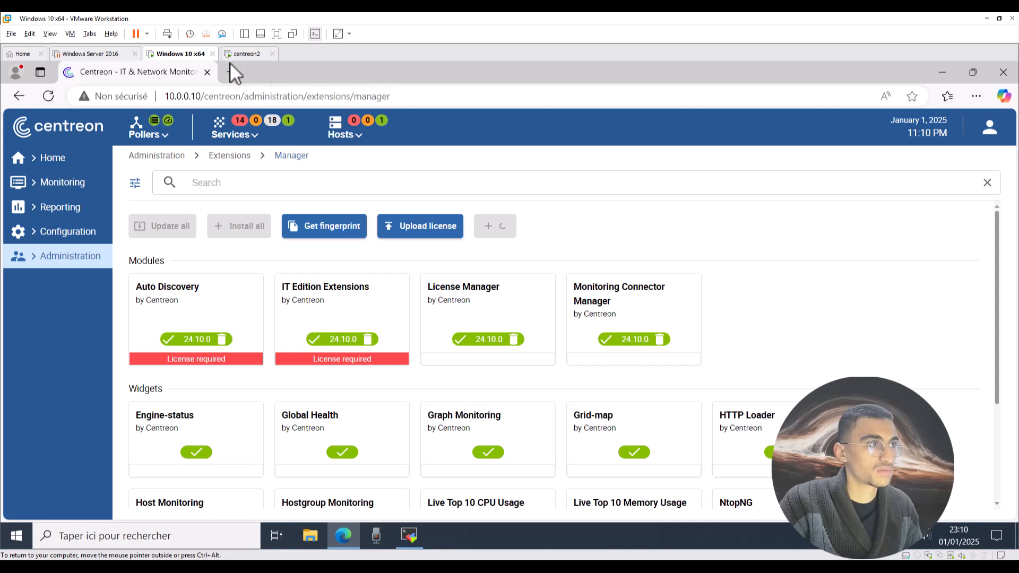
pyautogui.click(16, 536)
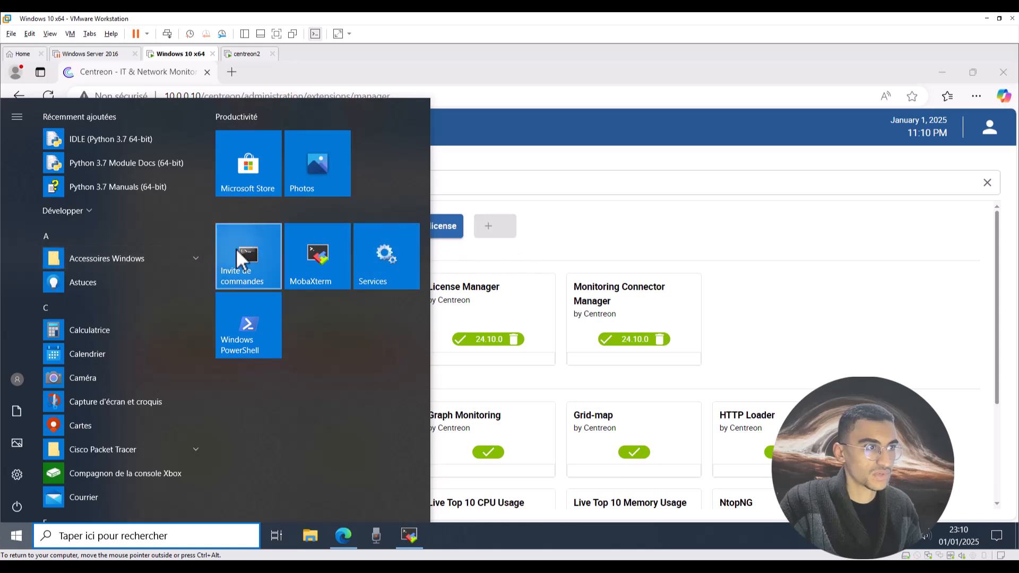
pyautogui.click(789, 297)
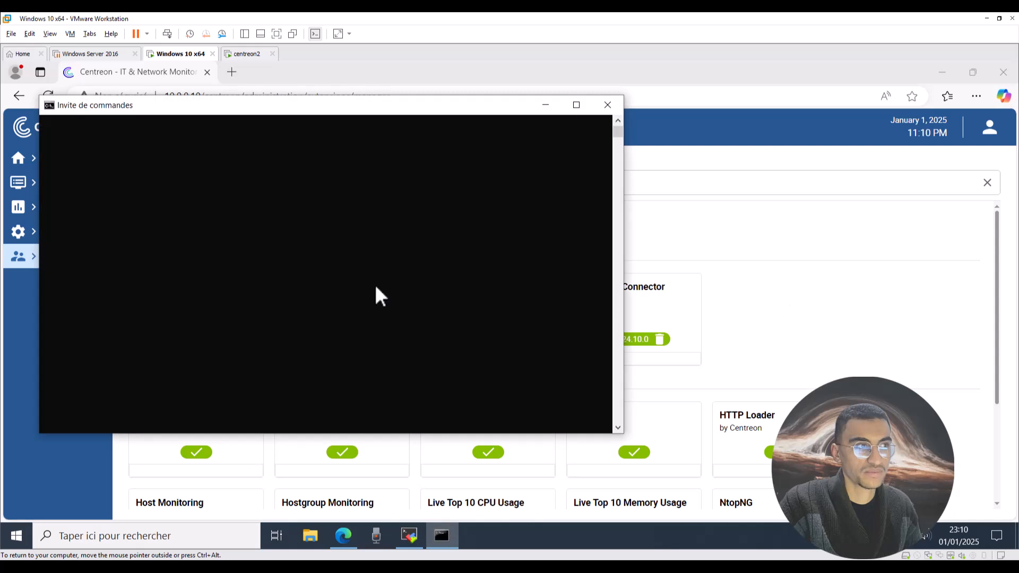
# Ping 10.0.0.10 from the Windows 10 Command Prompt, then close the console.
pyautogui.click(348, 291)
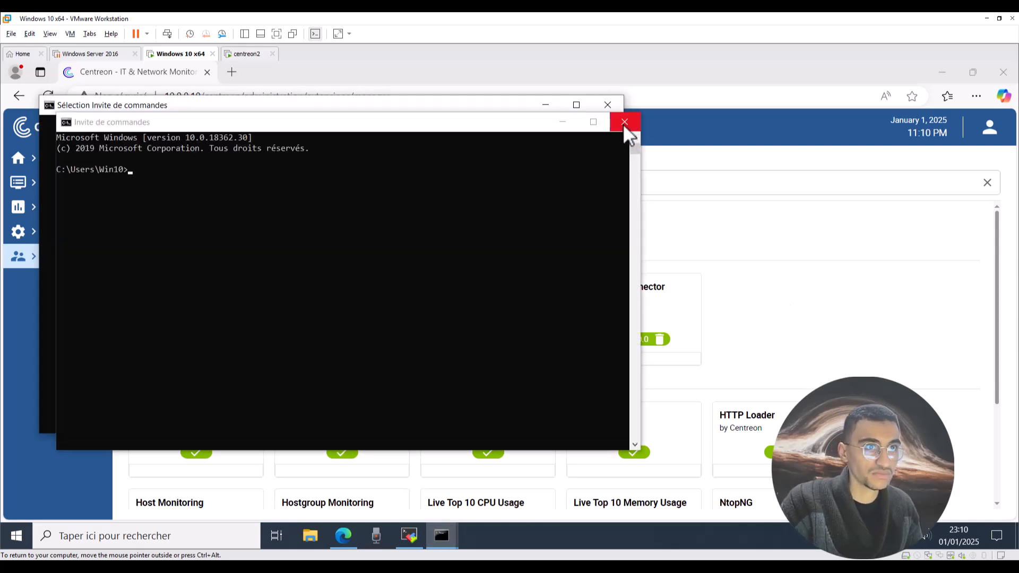
pyautogui.write('ping ')
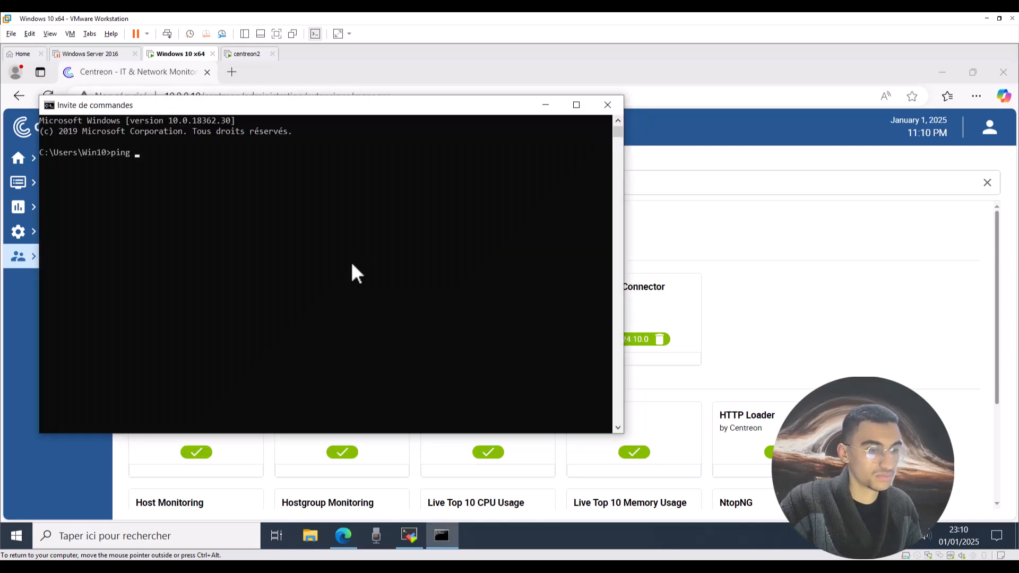
pyautogui.write('10.0.0.10')
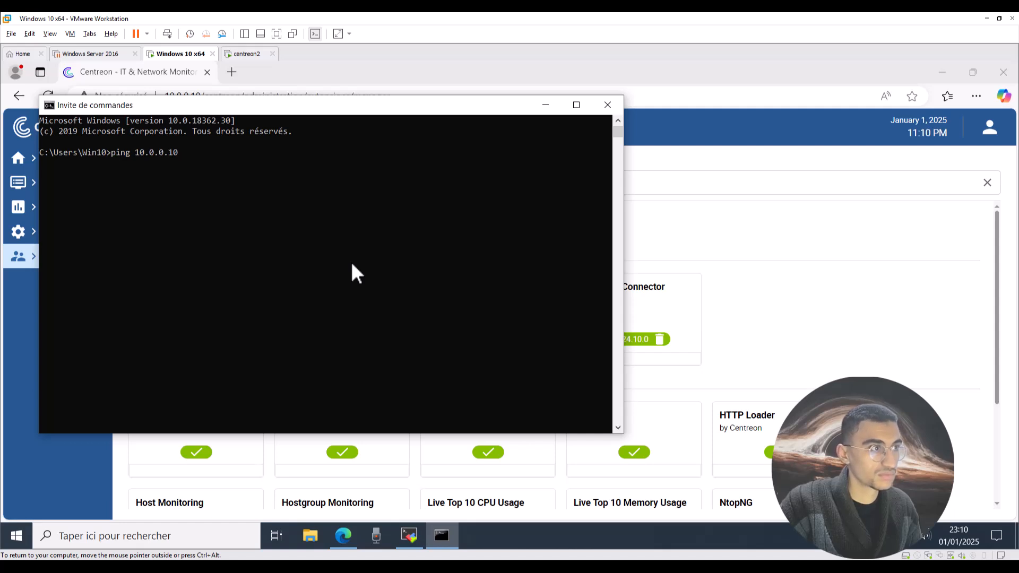
pyautogui.press('Return')
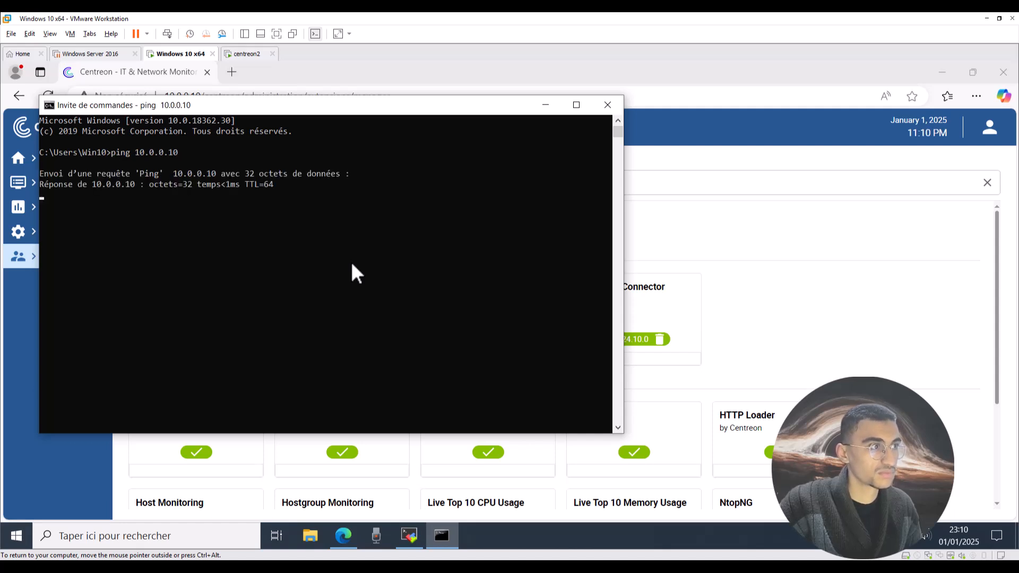
pyautogui.hotkey('ctrl', 'c')
pyautogui.click(608, 103)
pyautogui.click(607, 206)
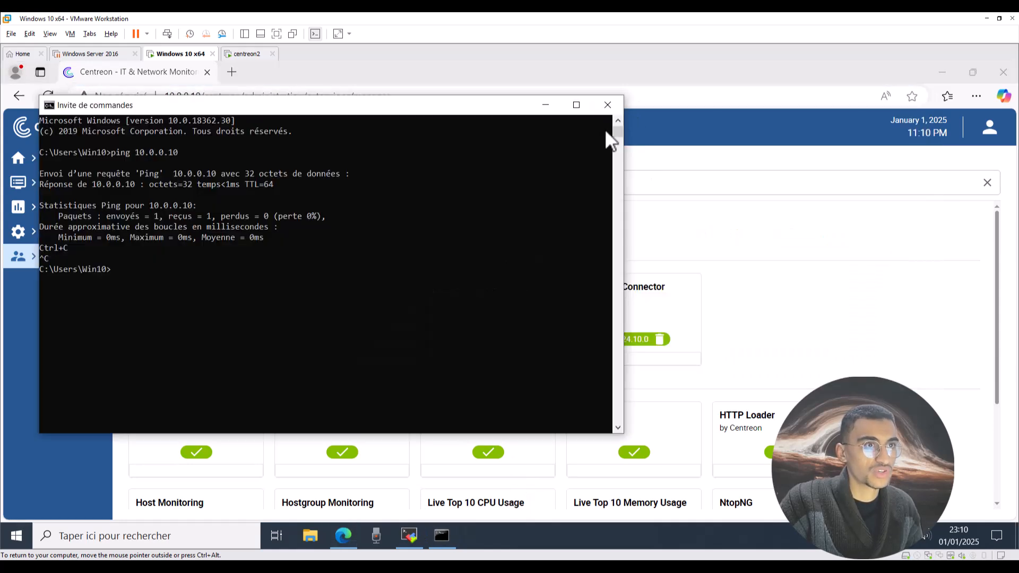
pyautogui.click(608, 104)
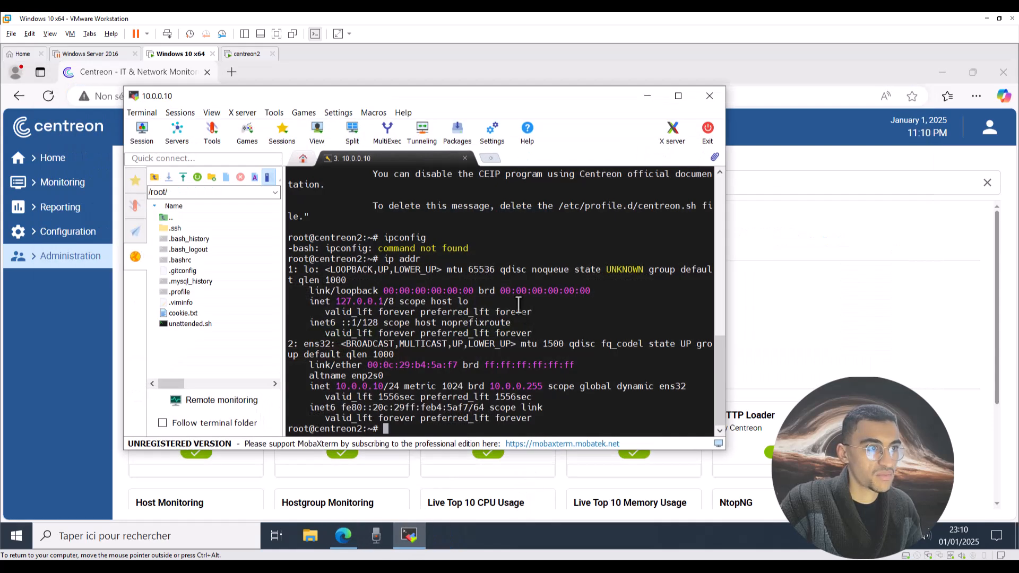
# Run ip addr on the Centreon server in MobaXterm and minimize the terminal.
pyautogui.press('Return')
pyautogui.press('Return')
pyautogui.press('Return')
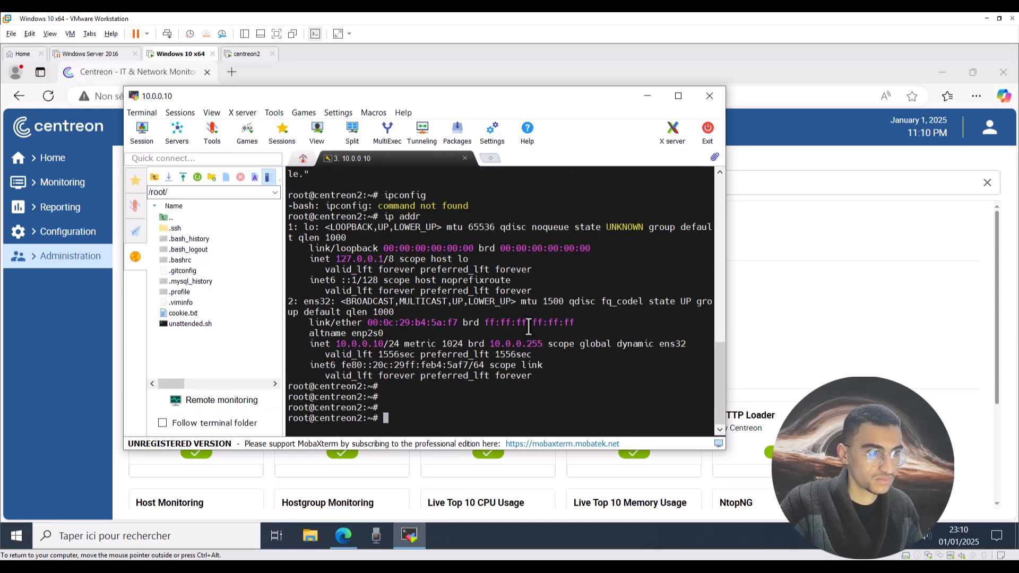
pyautogui.write('ip add')
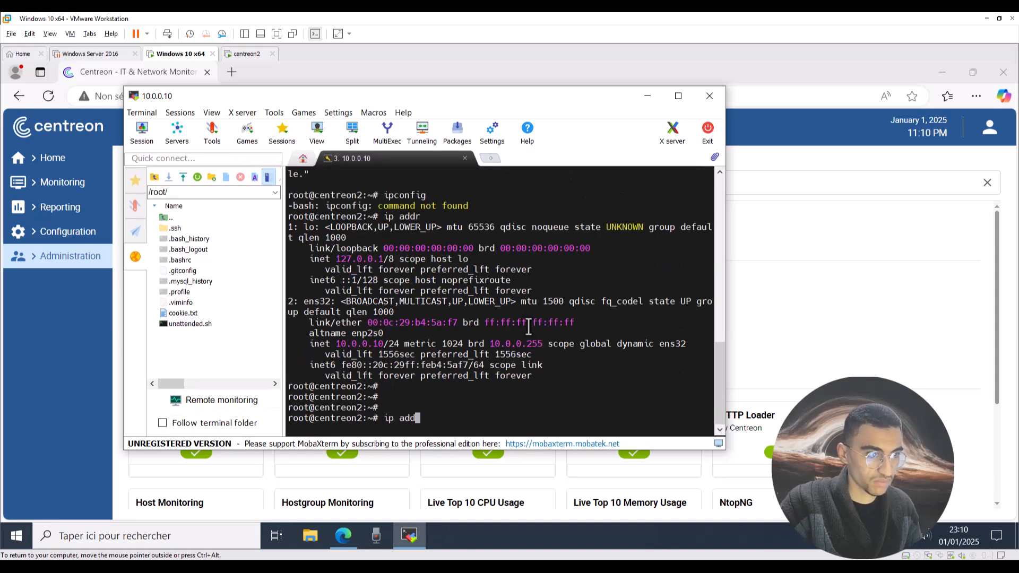
pyautogui.write('r')
pyautogui.press('Return')
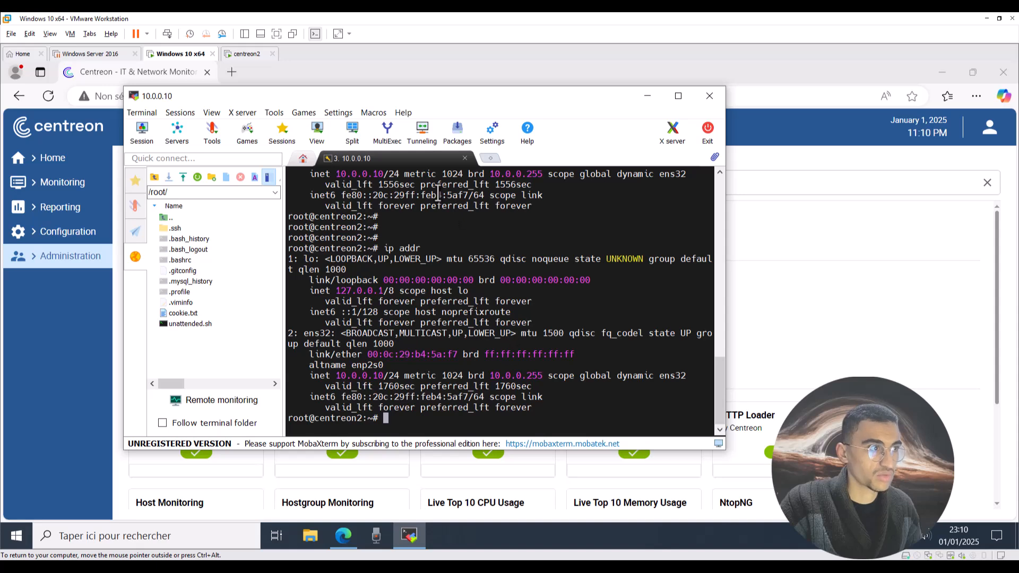
pyautogui.click(648, 96)
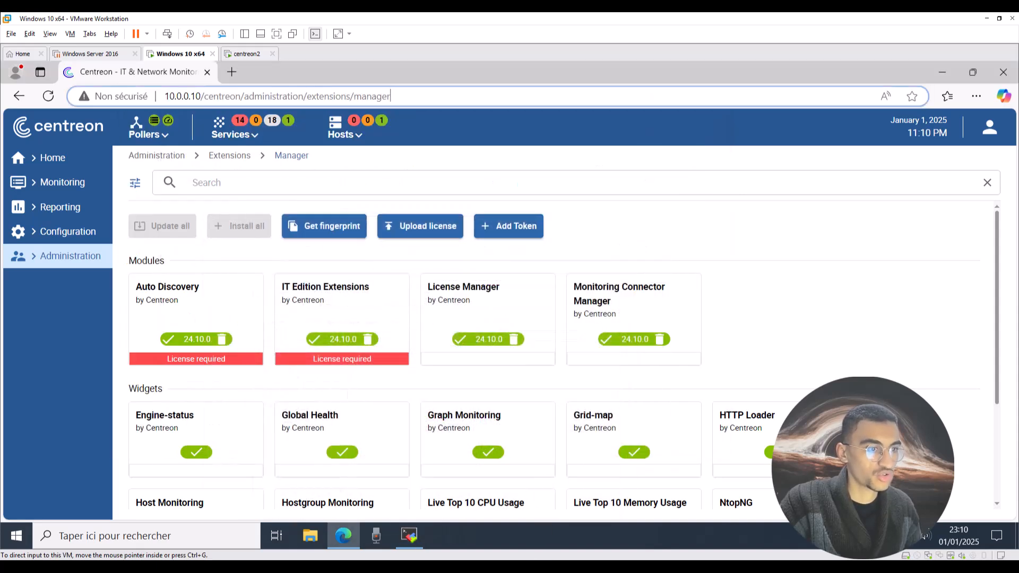
# Close the extra Centreon and TP browser windows on the host.
pyautogui.moveTo(343, 536)
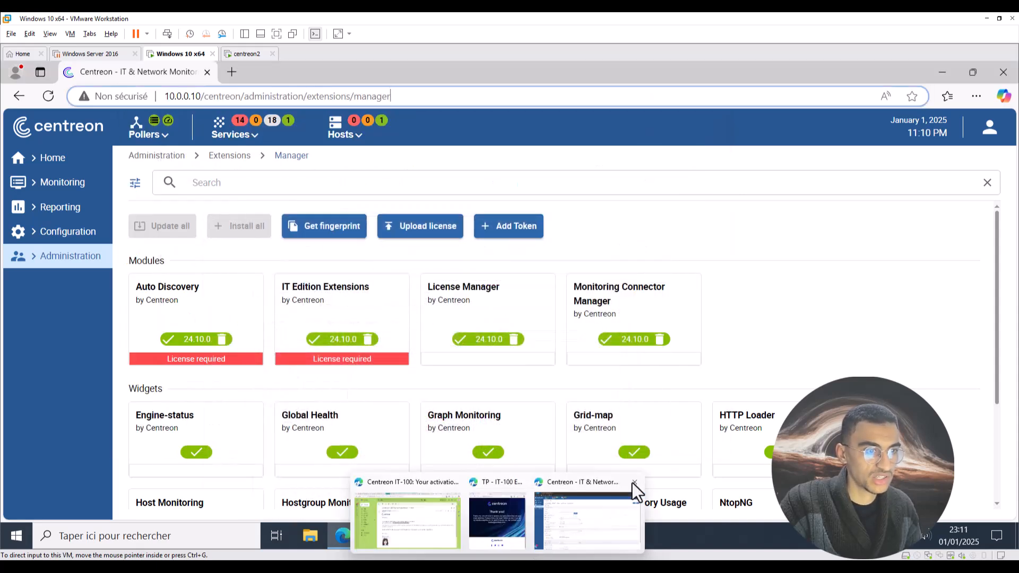
pyautogui.click(634, 482)
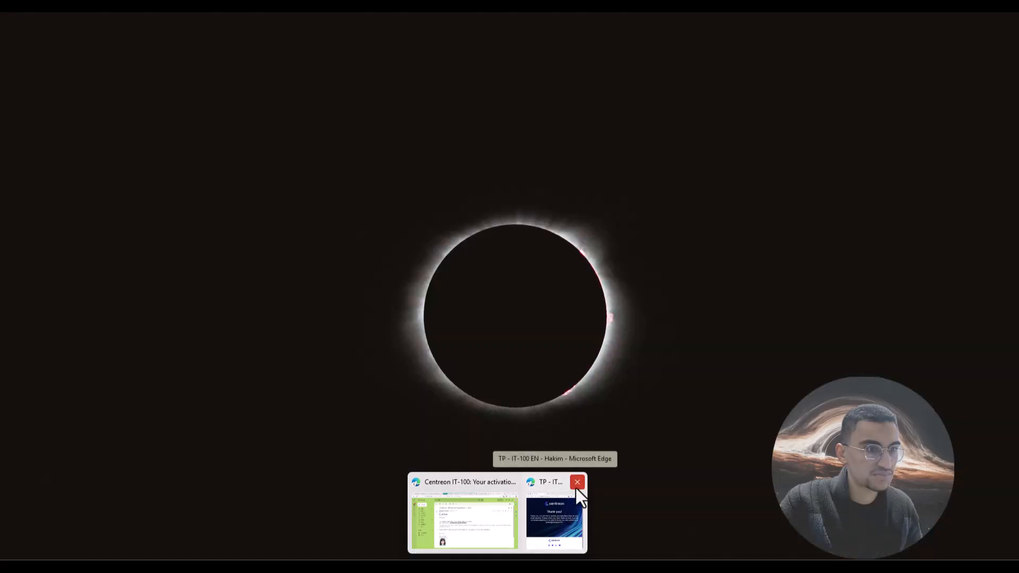
pyautogui.click(577, 487)
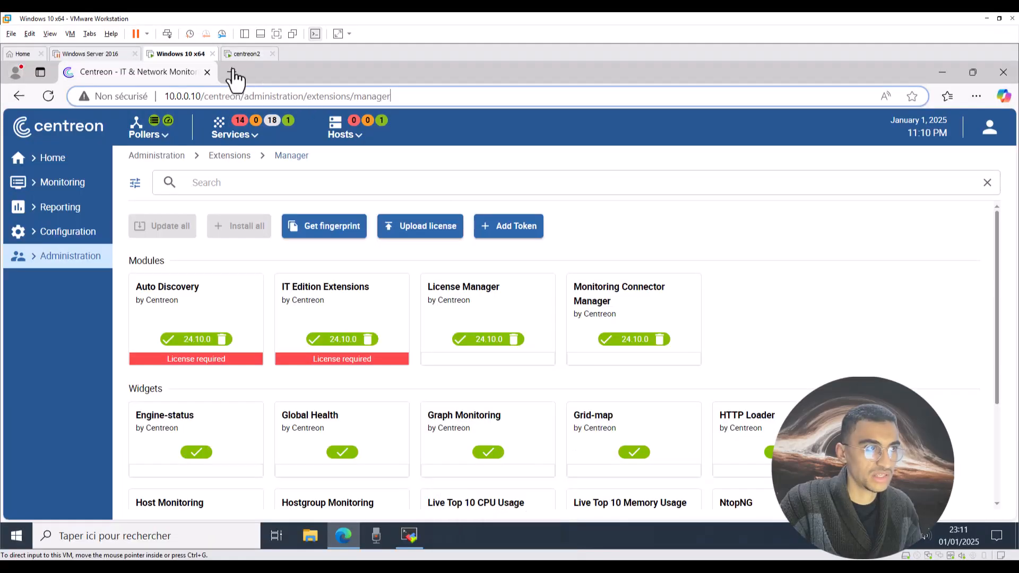
# Reload the Centreon extensions page, then switch to the centreon2 console.
pyautogui.click(397, 95)
pyautogui.press('Return')
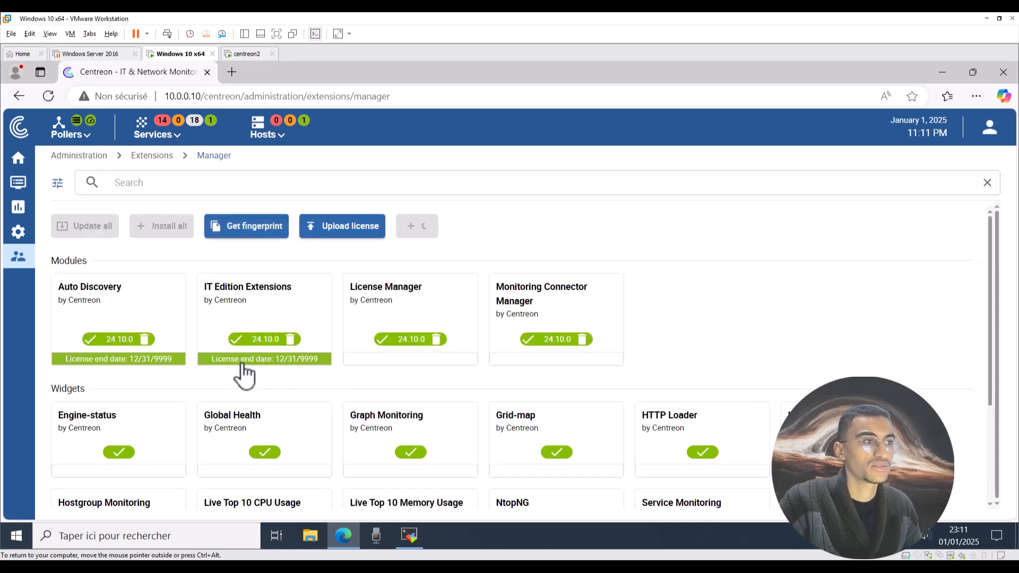
pyautogui.moveTo(15, 239)
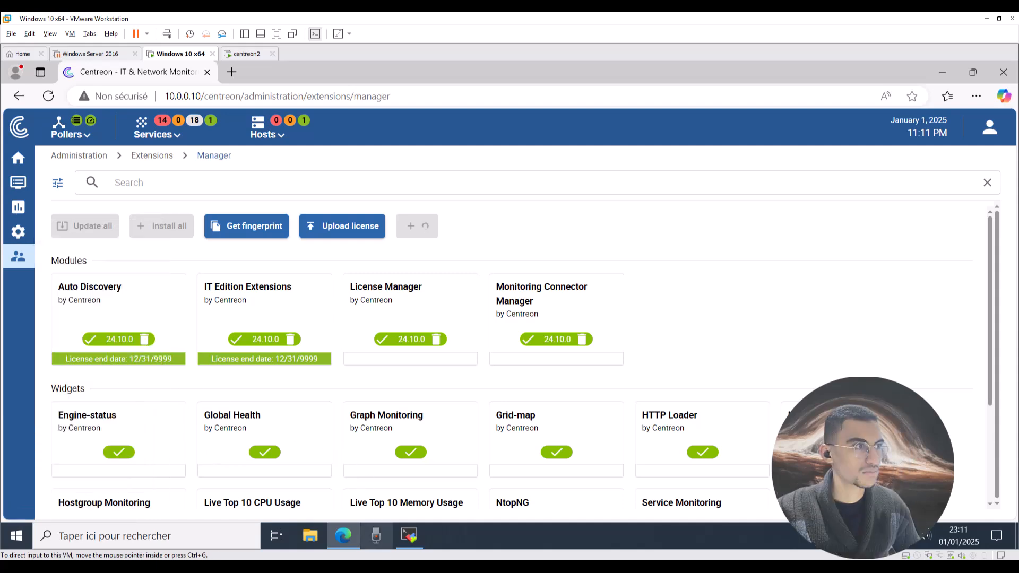
pyautogui.click(246, 54)
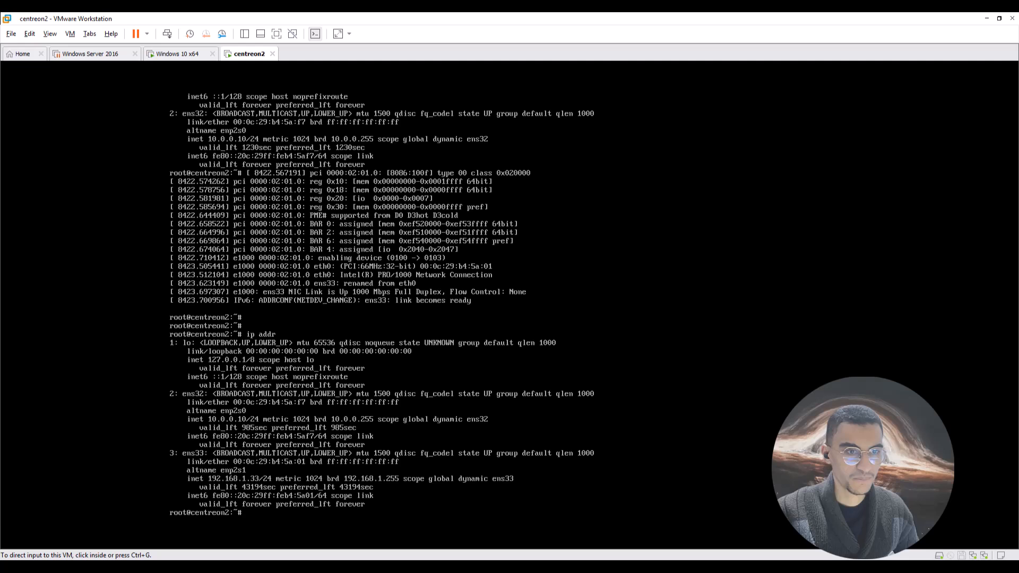
# Move the Centreon browser window aside and confirm centreon2's Network Adapter 2 is Bridged.
pyautogui.moveTo(611, 73); pyautogui.dragTo(535, 59)
pyautogui.moveTo(666, 141); pyautogui.dragTo(656, 81)
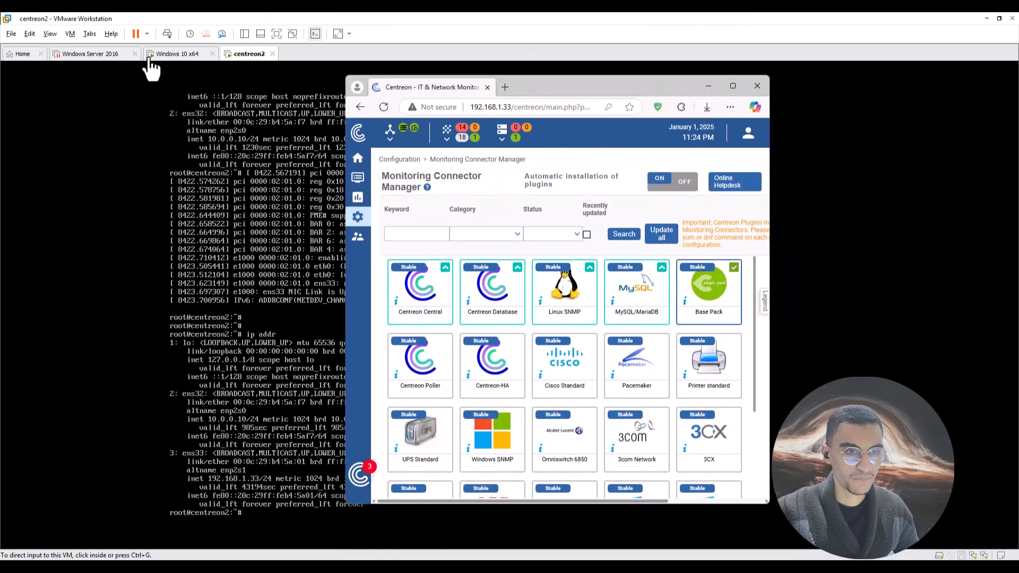
pyautogui.click(70, 34)
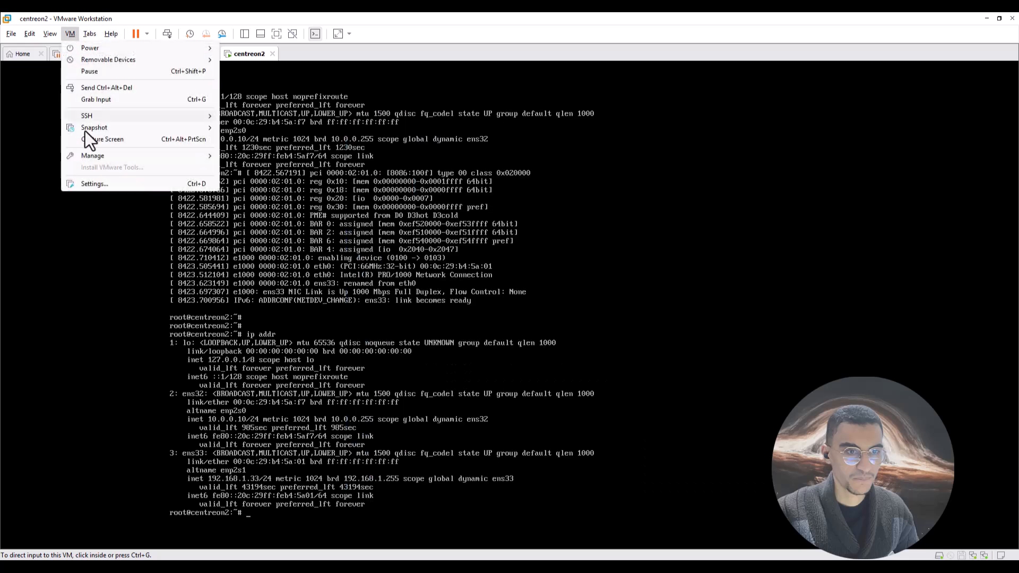
pyautogui.click(80, 186)
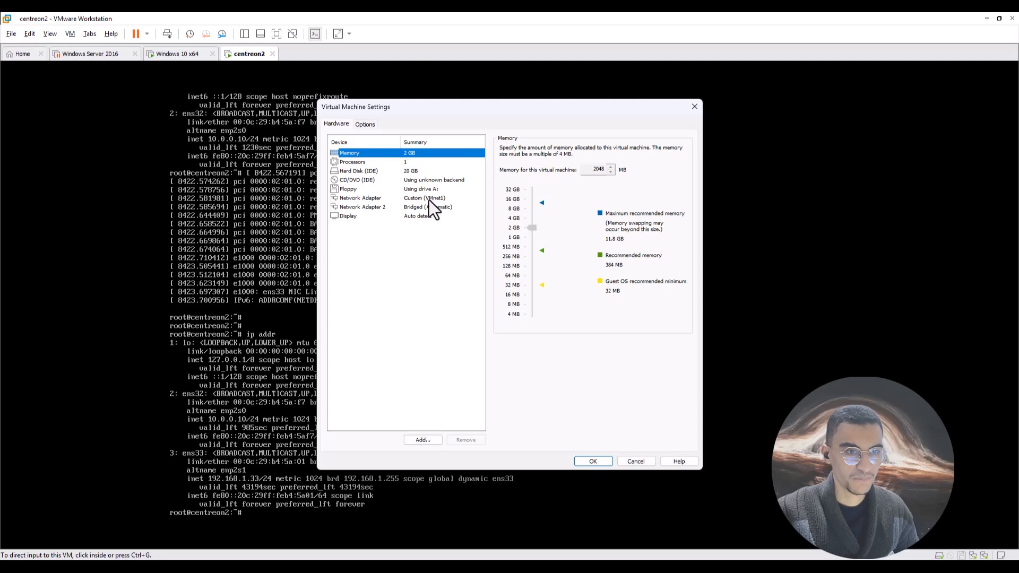
pyautogui.click(420, 208)
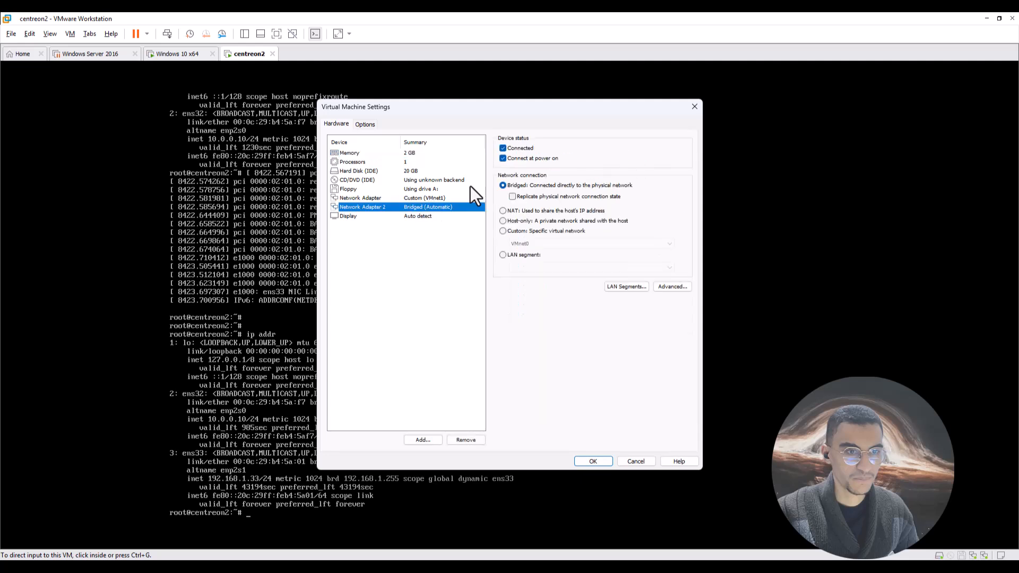
pyautogui.click(693, 109)
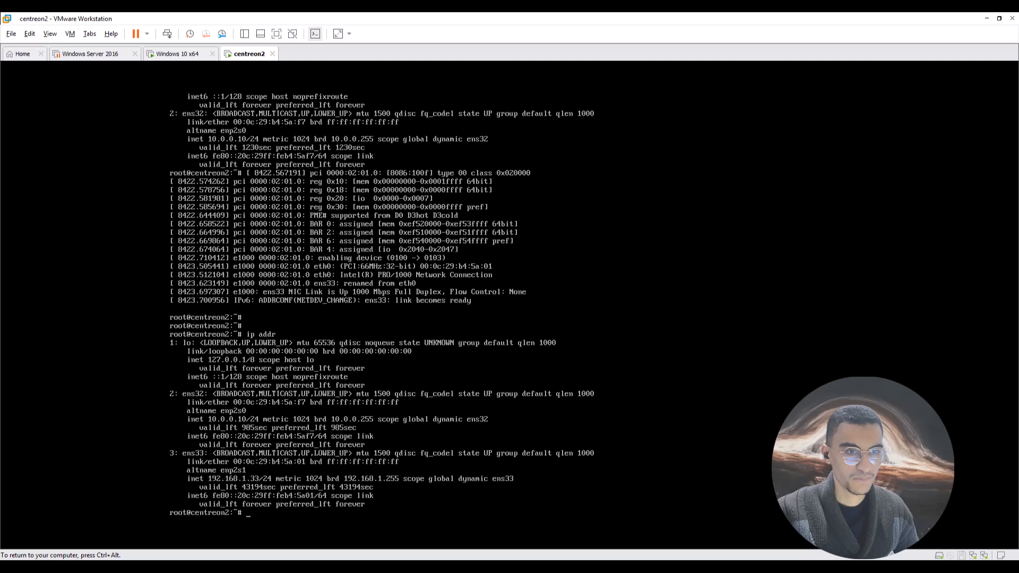
# Run ip addr in the centreon2 console, then maximize the host browser showing Centreon.
pyautogui.press('Return')
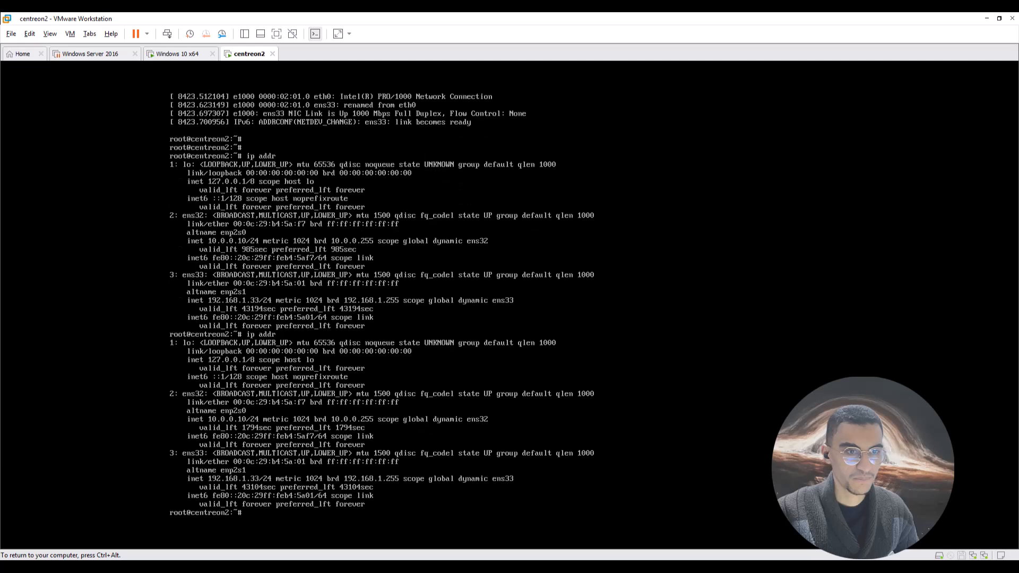
pyautogui.click(146, 353)
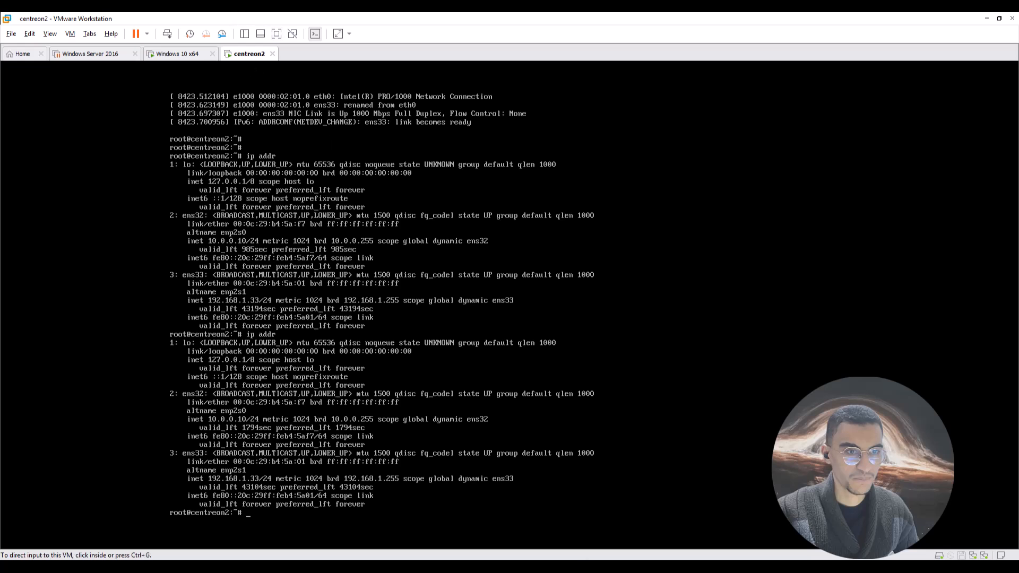
pyautogui.hotkey('ctrl', 'alt')
pyautogui.hotkey('alt', 'Tab')
pyautogui.click(732, 86)
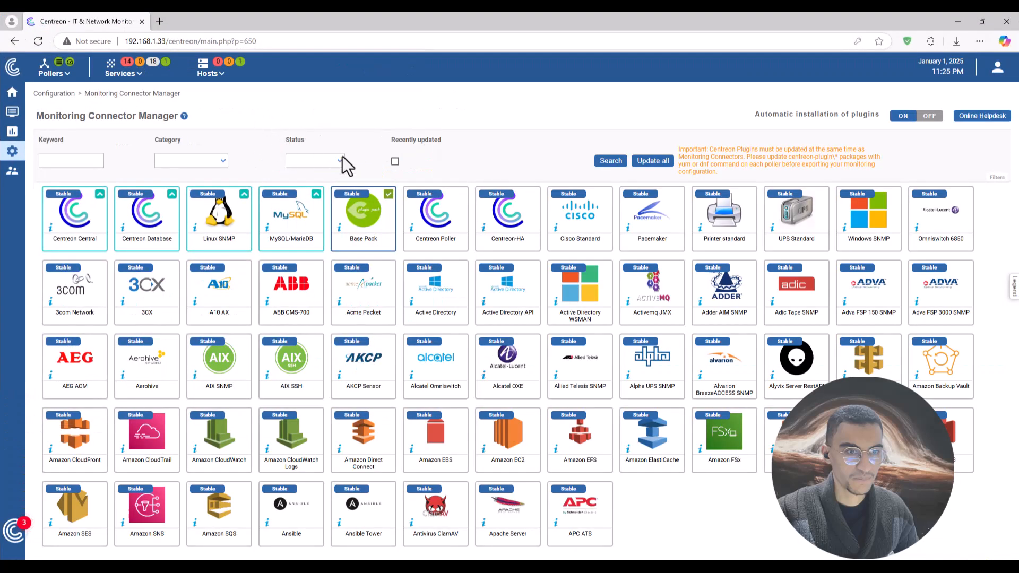
# Navigate via the sidebar to Configuration > Monitoring Connector Manager.
pyautogui.click(16, 95)
pyautogui.moveTo(12, 155)
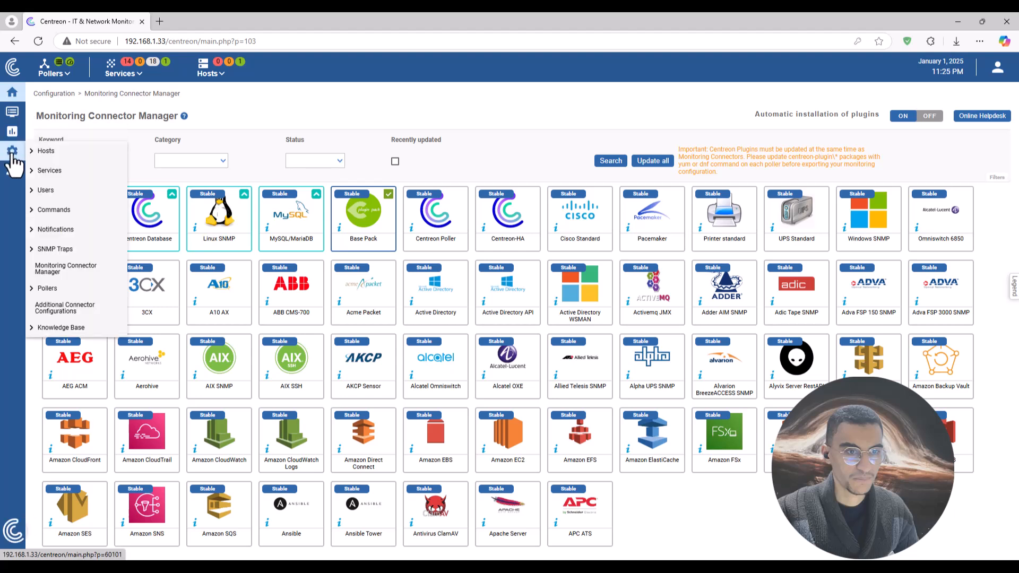
pyautogui.click(13, 67)
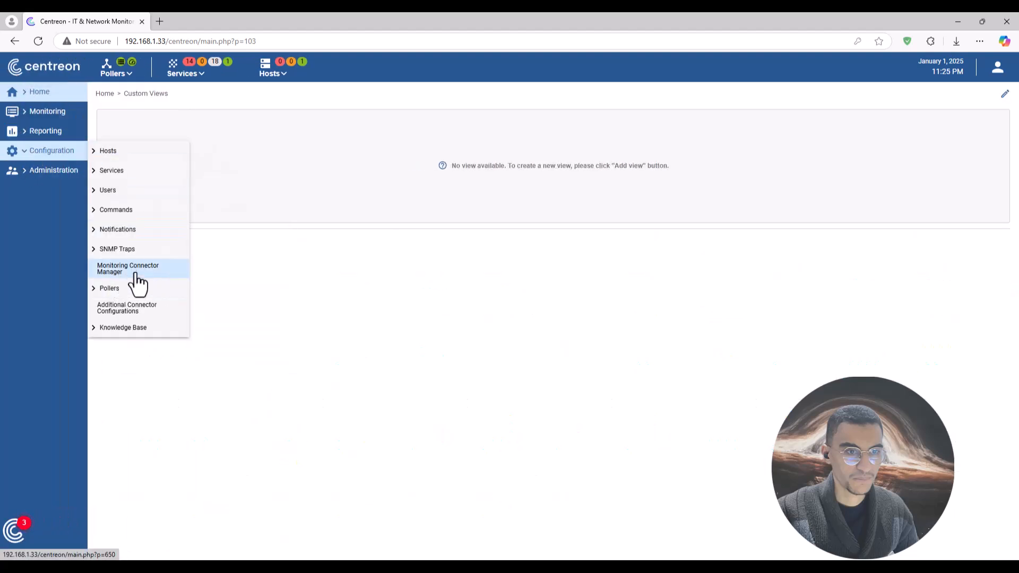
pyautogui.click(139, 274)
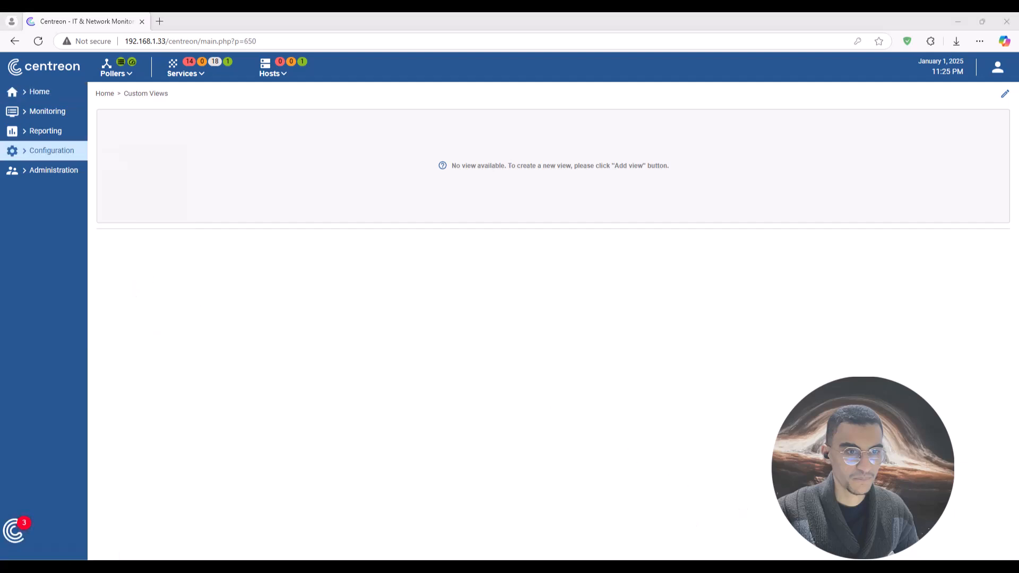
pyautogui.moveTo(53, 151)
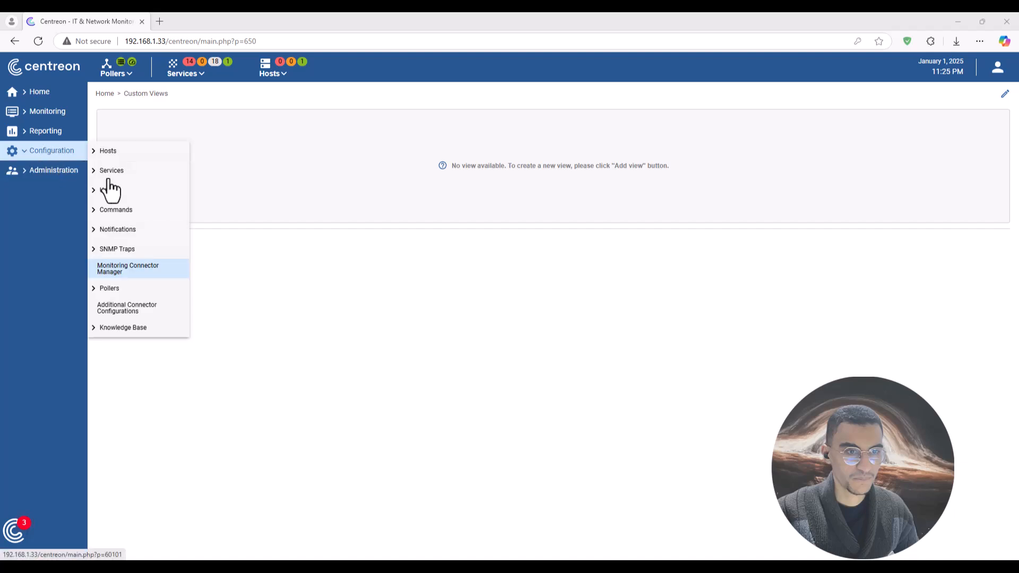
pyautogui.click(136, 274)
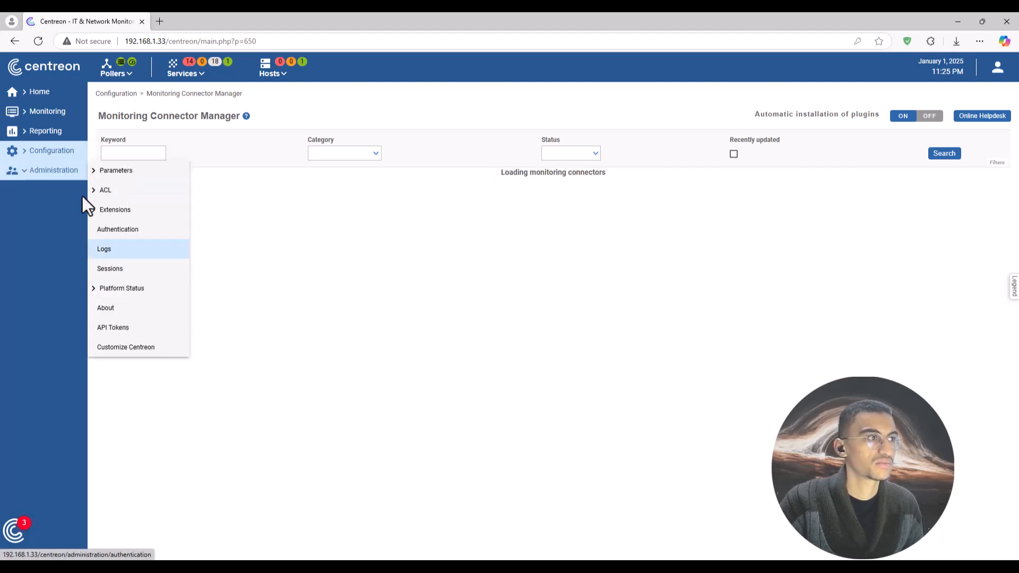
pyautogui.moveTo(75, 159)
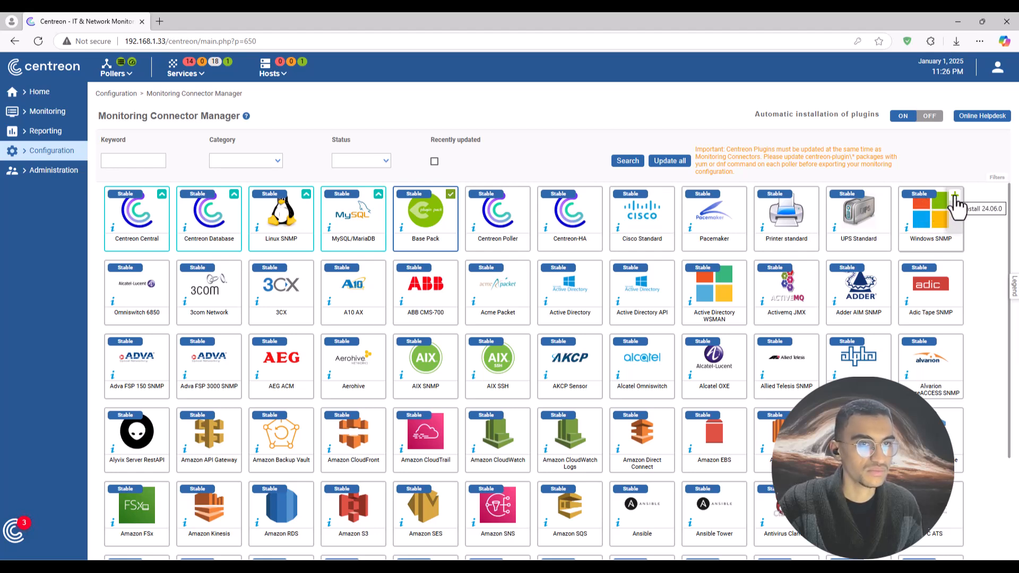
# Install the Windows SNMP connector from its card and confirm it shows installed, version 24.06.0.
pyautogui.click(932, 221)
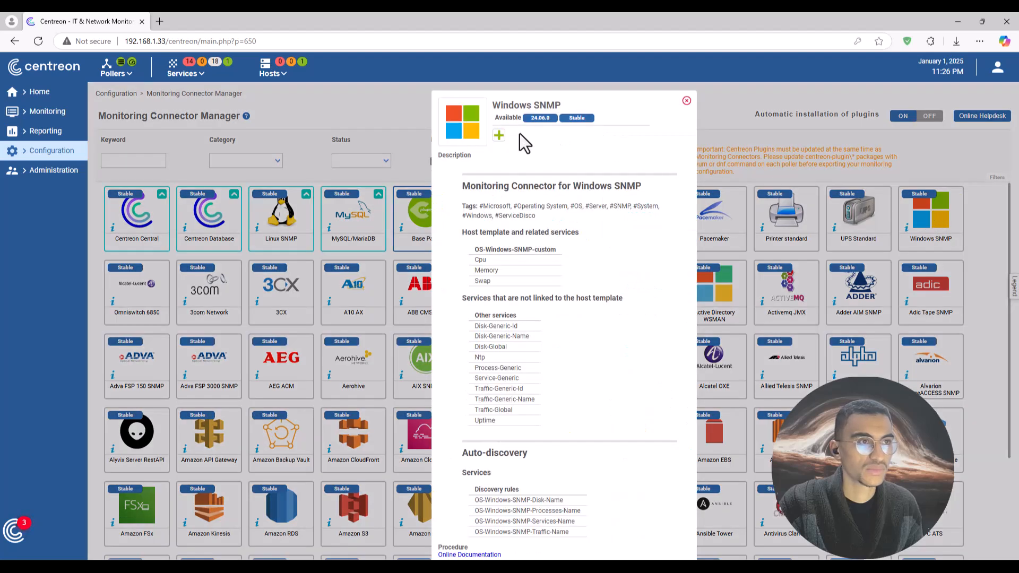
pyautogui.click(498, 136)
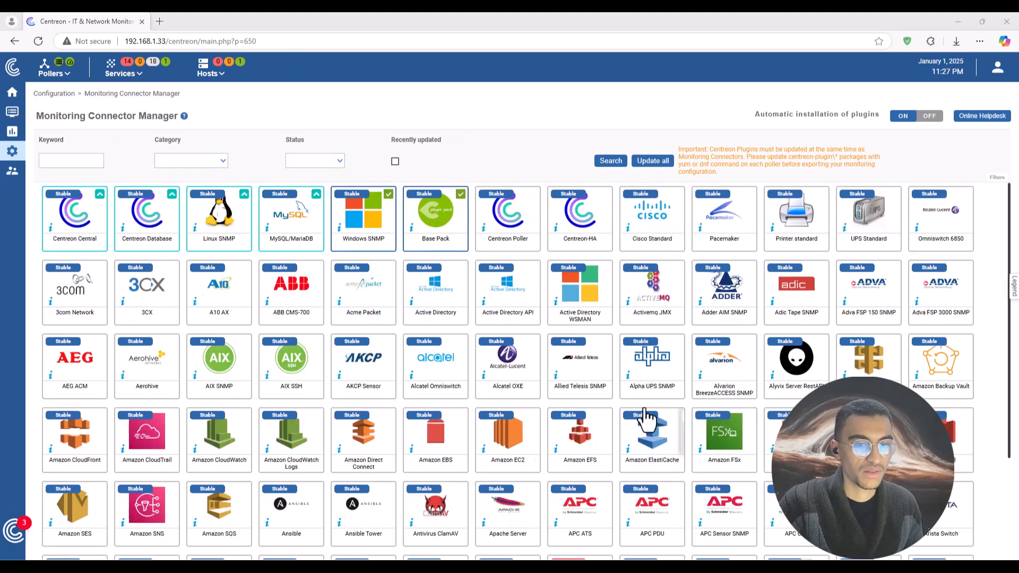
pyautogui.click(364, 213)
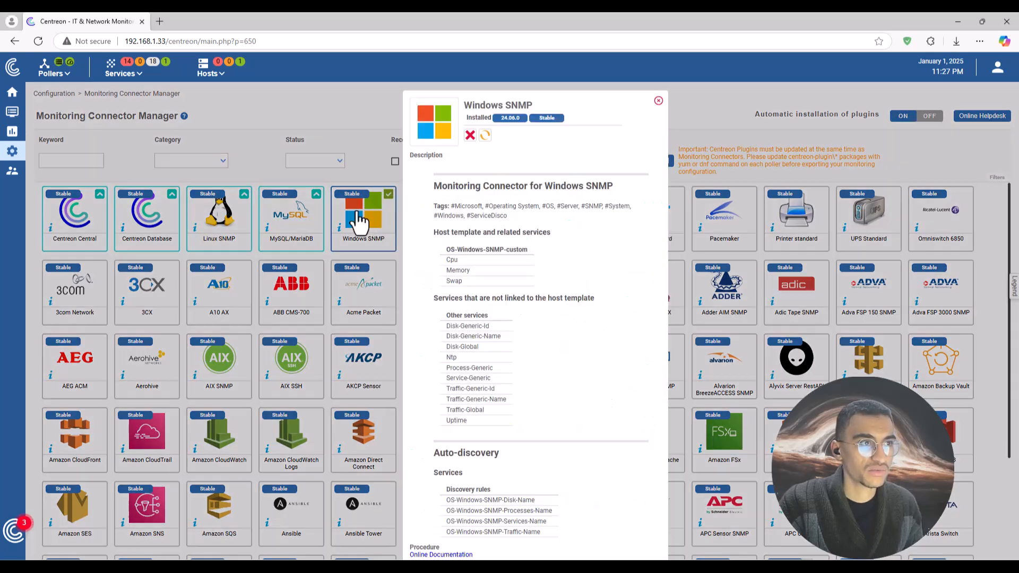
pyautogui.click(658, 101)
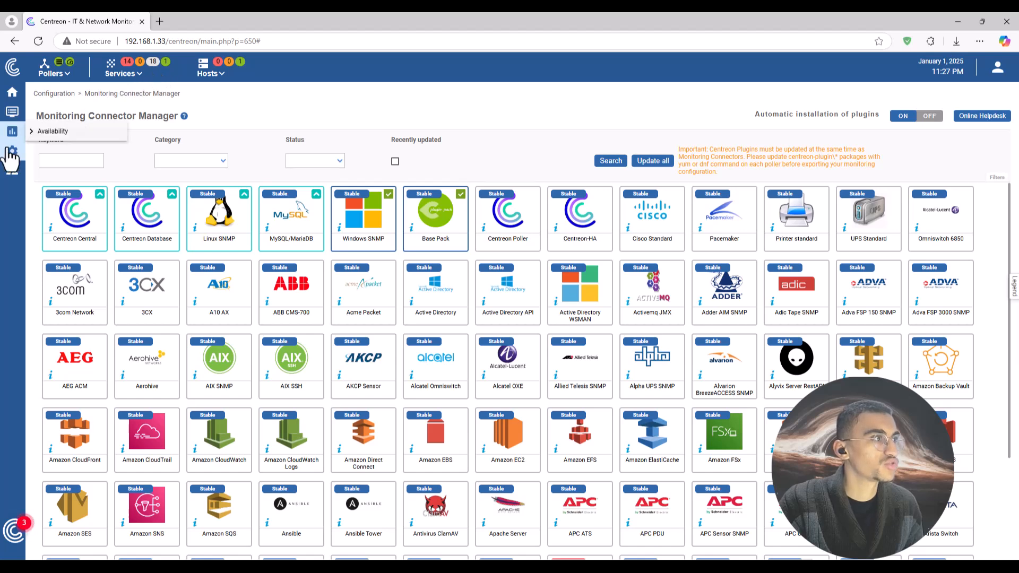
# Go to Configuration > Hosts and begin a new host with Add.
pyautogui.moveTo(19, 110)
pyautogui.click(12, 72)
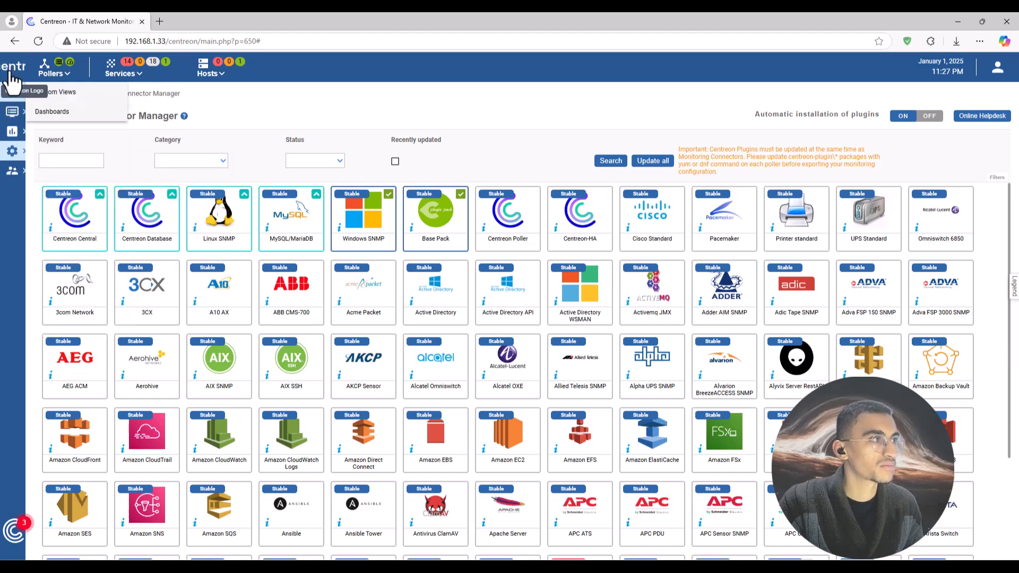
pyautogui.moveTo(26, 154)
pyautogui.moveTo(113, 152)
pyautogui.click(206, 159)
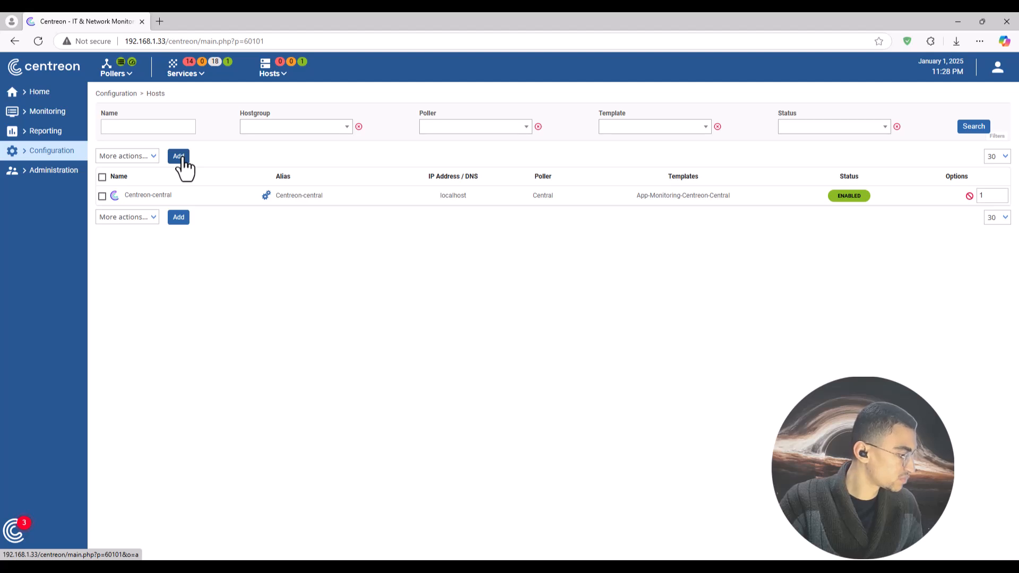
pyautogui.click(180, 157)
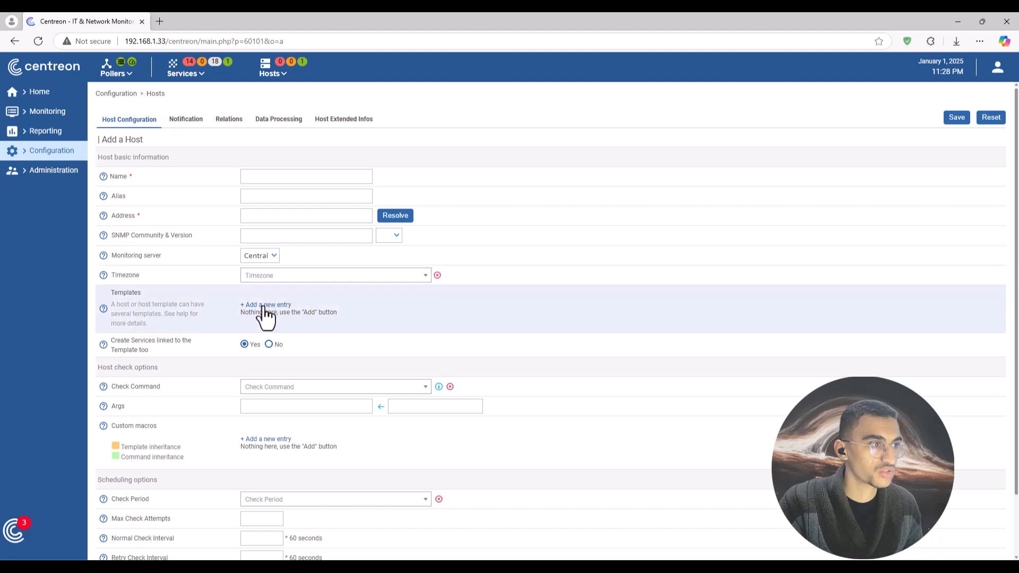
# Add a template entry and choose OS-Windows-SNMP-custom from the host template list.
pyautogui.click(270, 306)
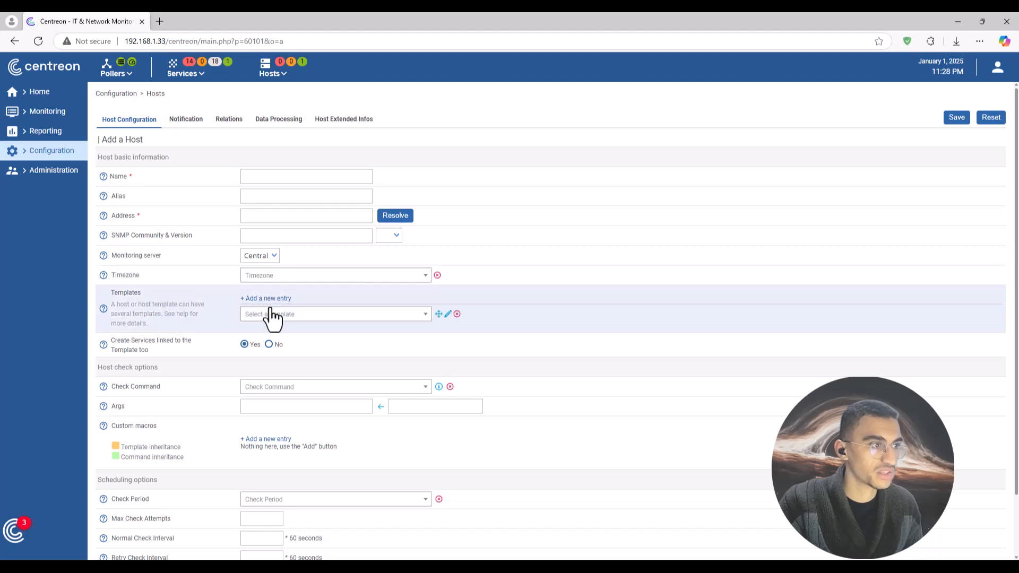
pyautogui.click(307, 314)
pyautogui.scroll(-3, 310, 375)
pyautogui.scroll(3, 310, 375)
pyautogui.scroll(-3, 310, 375)
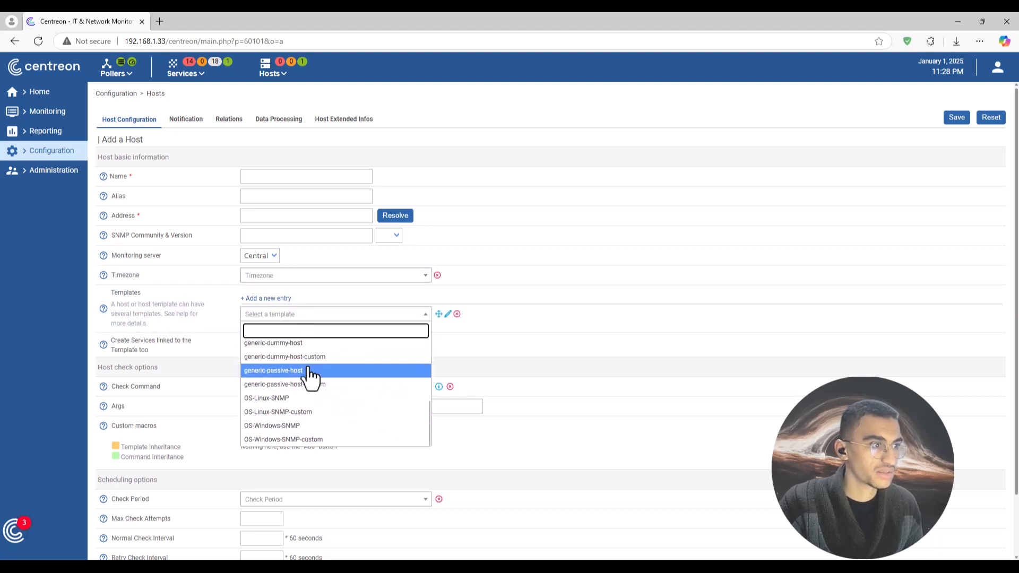
pyautogui.scroll(5, 310, 375)
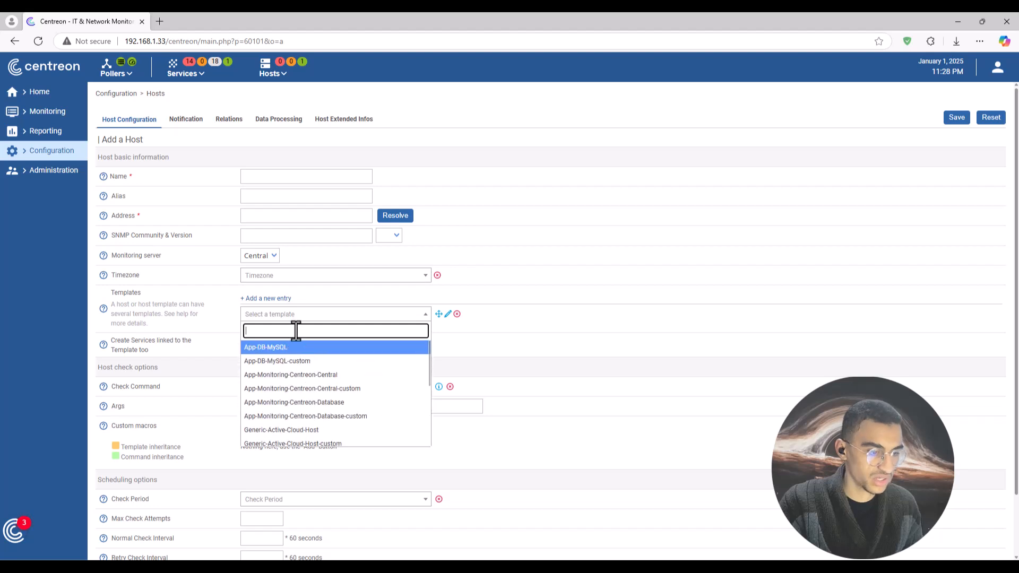
pyautogui.write('wind')
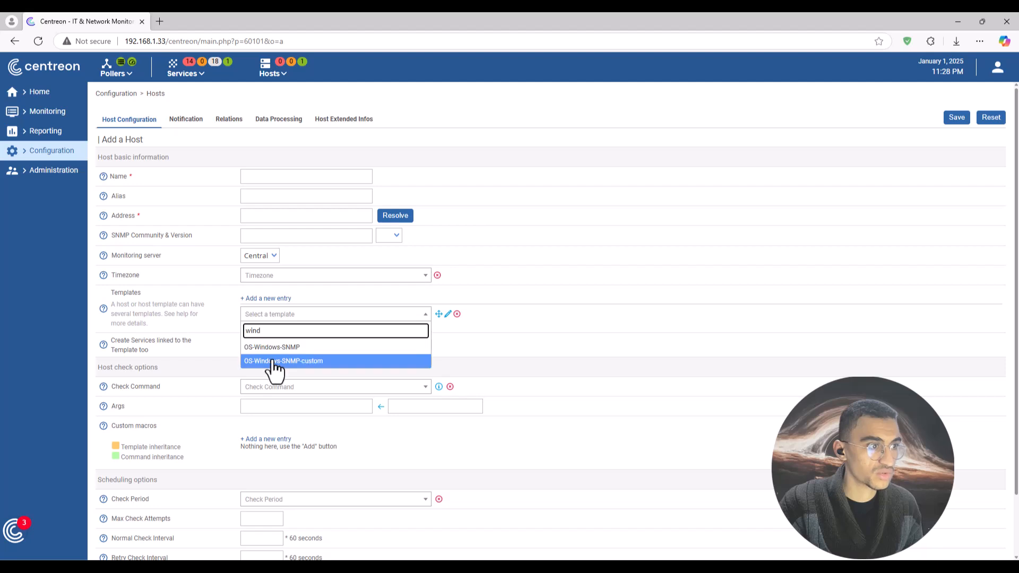
pyautogui.click(295, 362)
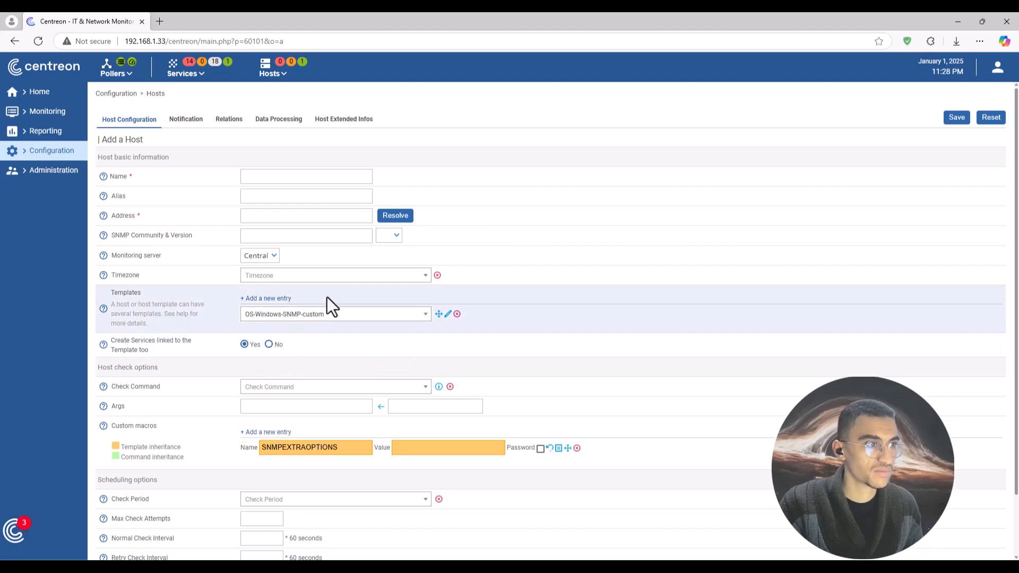
# Enter windows10 as the host name and 10.0.0.11 as its address, then bring up the Windows 10 VM.
pyautogui.click(281, 176)
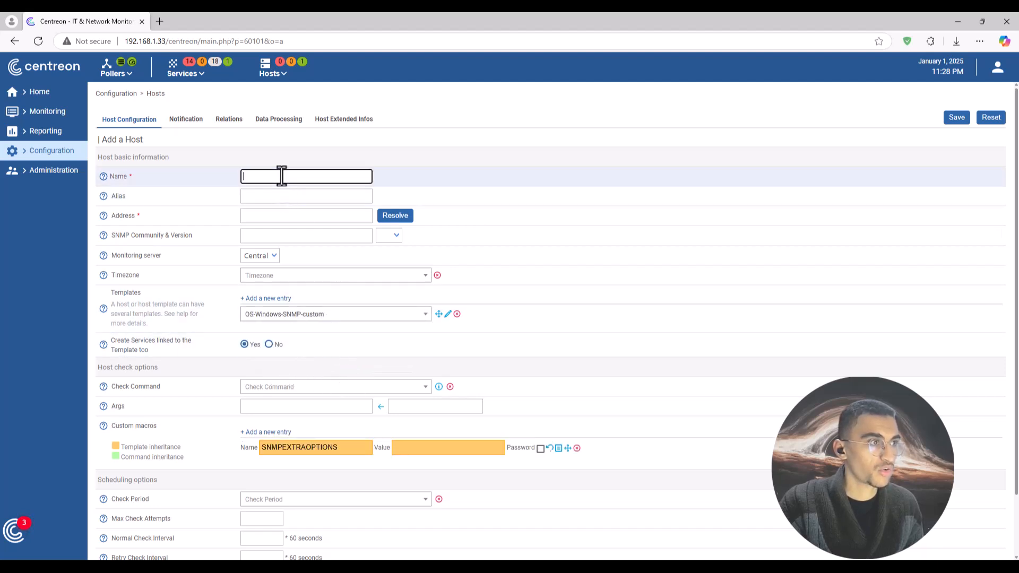
pyautogui.click(281, 176)
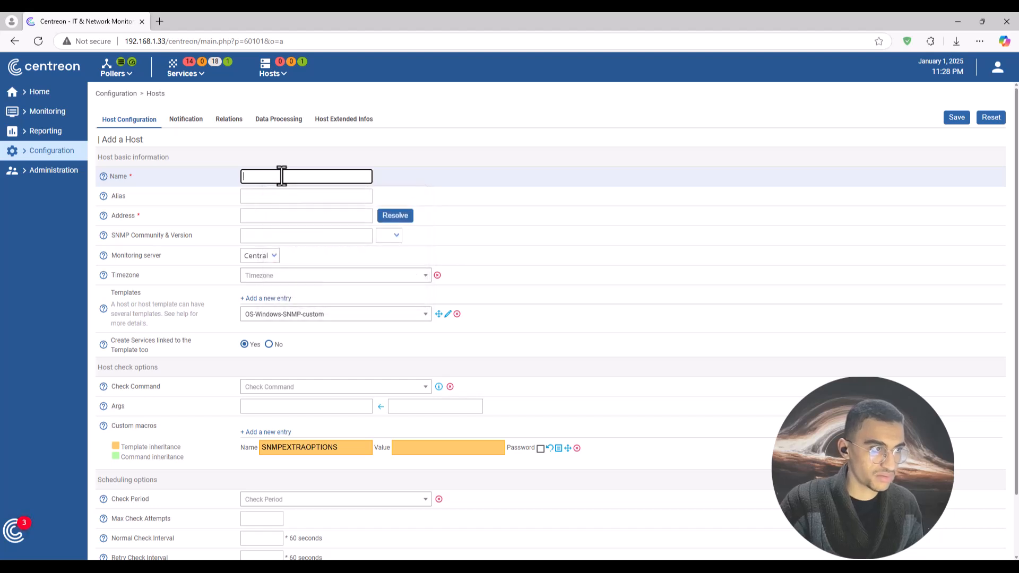
pyautogui.write('windows 10 x64')
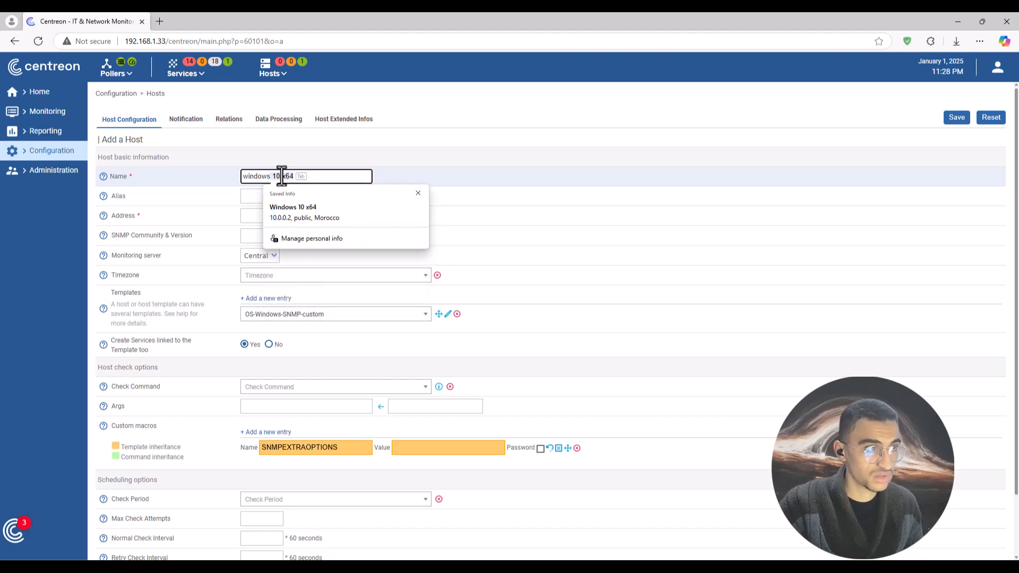
pyautogui.press('BackSpace')
pyautogui.press('BackSpace')
pyautogui.write('10')
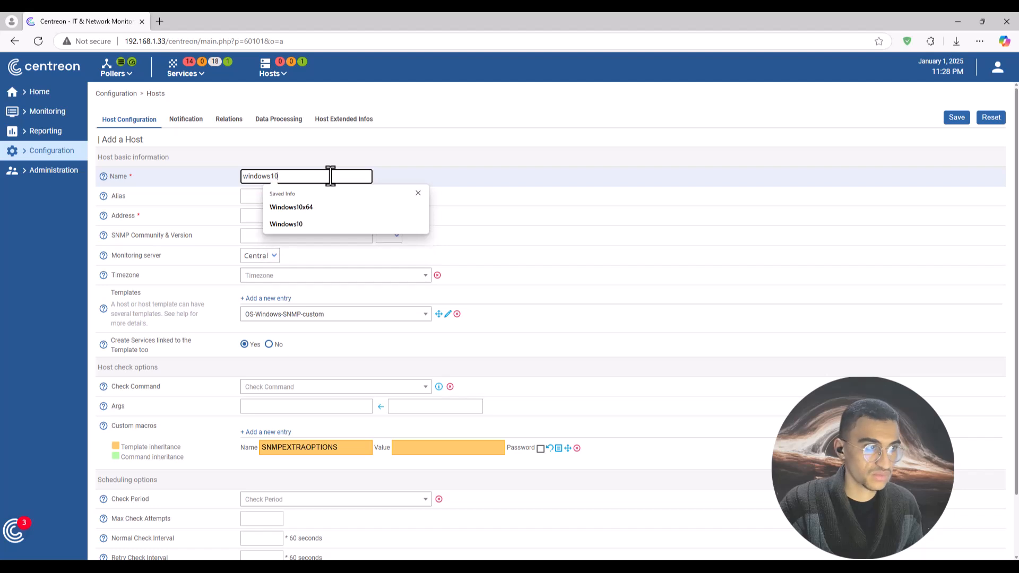
pyautogui.press('Escape')
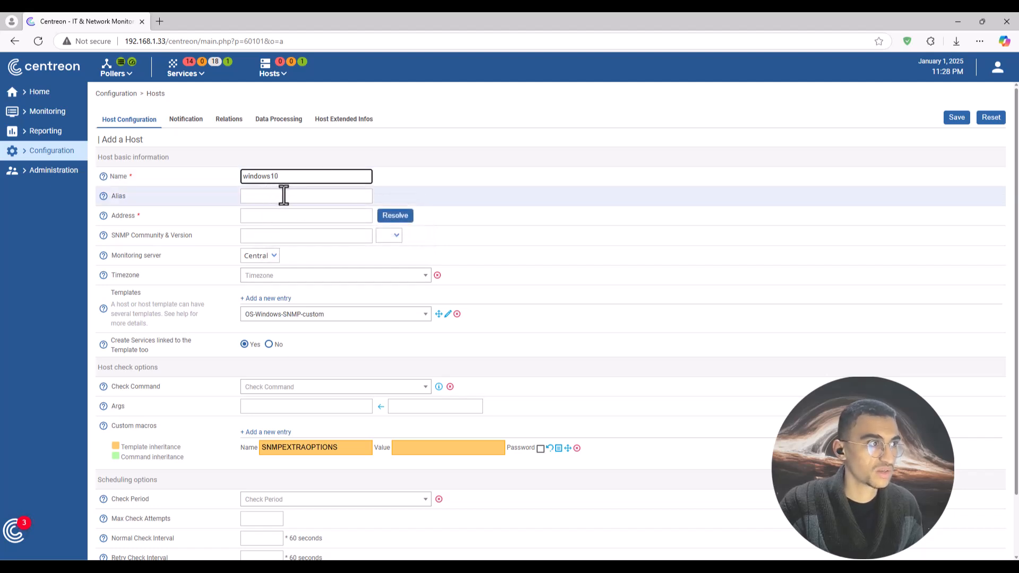
pyautogui.click(349, 215)
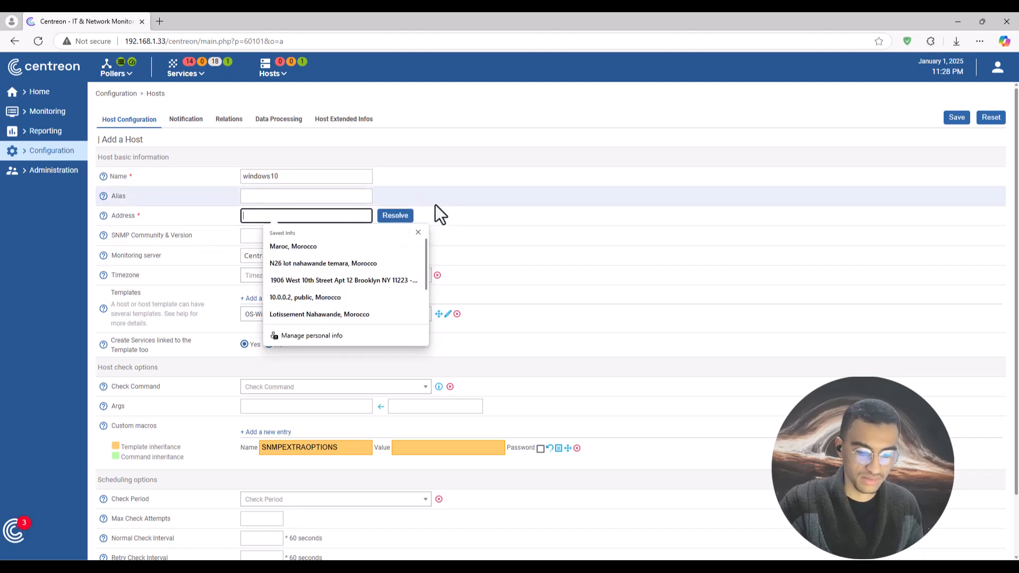
pyautogui.write('10')
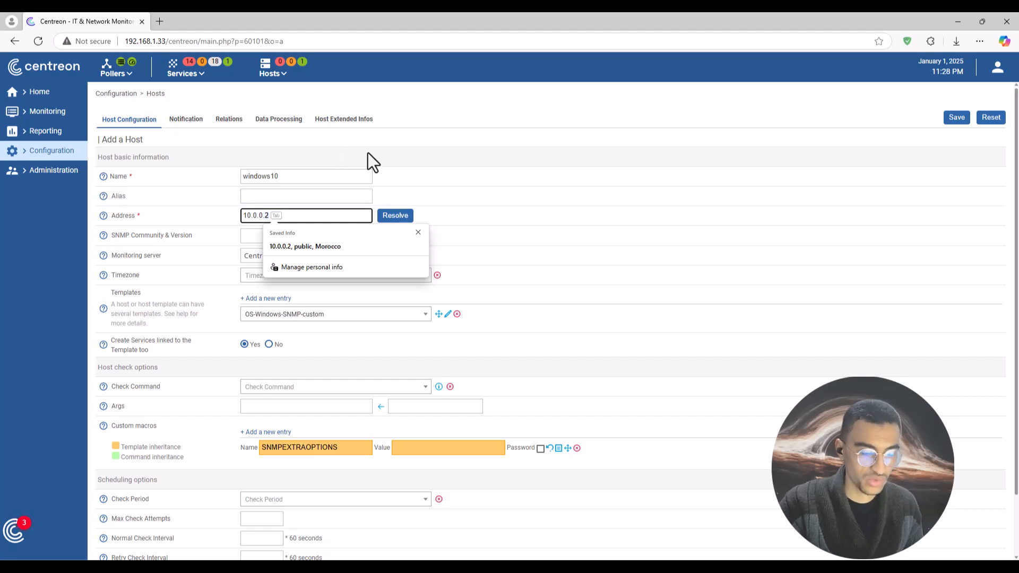
pyautogui.write('.0.0.11')
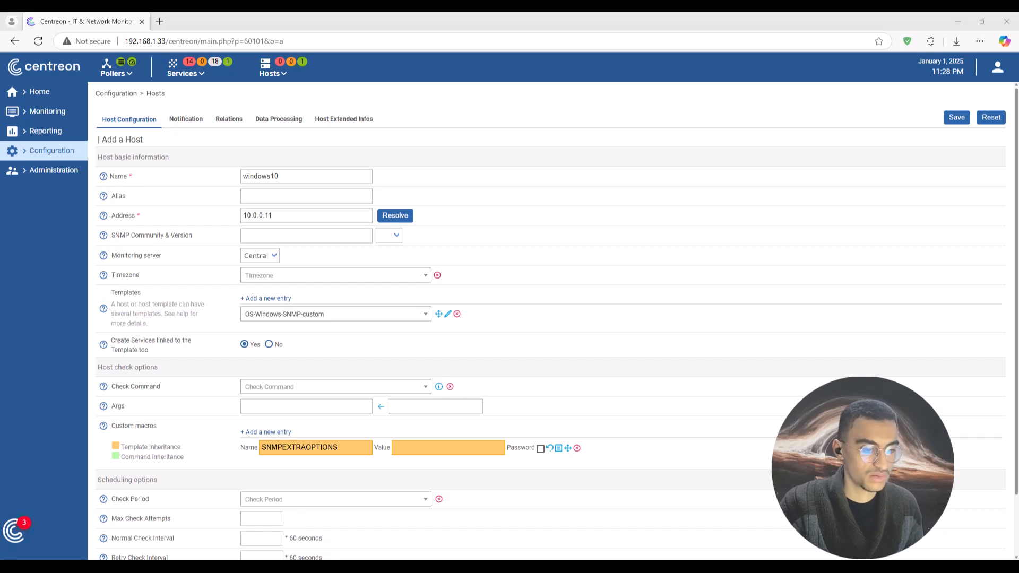
pyautogui.hotkey('alt', 'Tab')
pyautogui.click(164, 54)
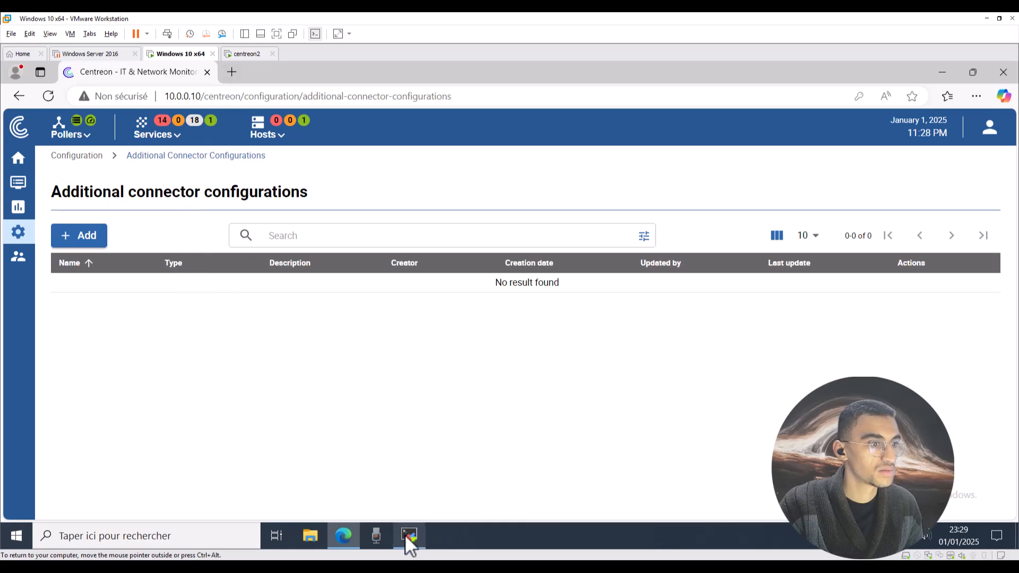
# Run ipconfig in the Windows 10 VM's Command Prompt to confirm its IPv4 address is 10.0.0.11.
pyautogui.click(16, 541)
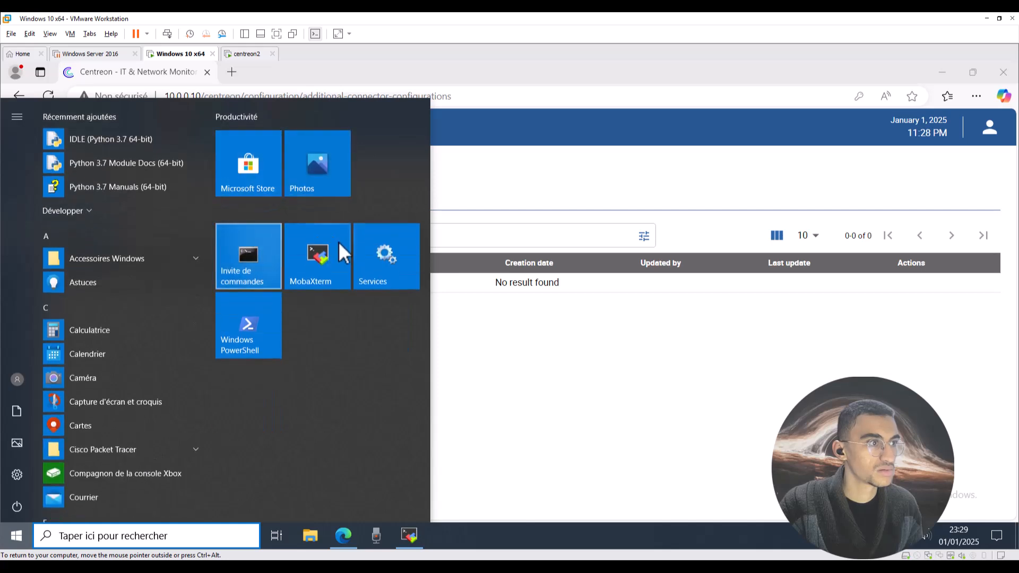
pyautogui.click(276, 263)
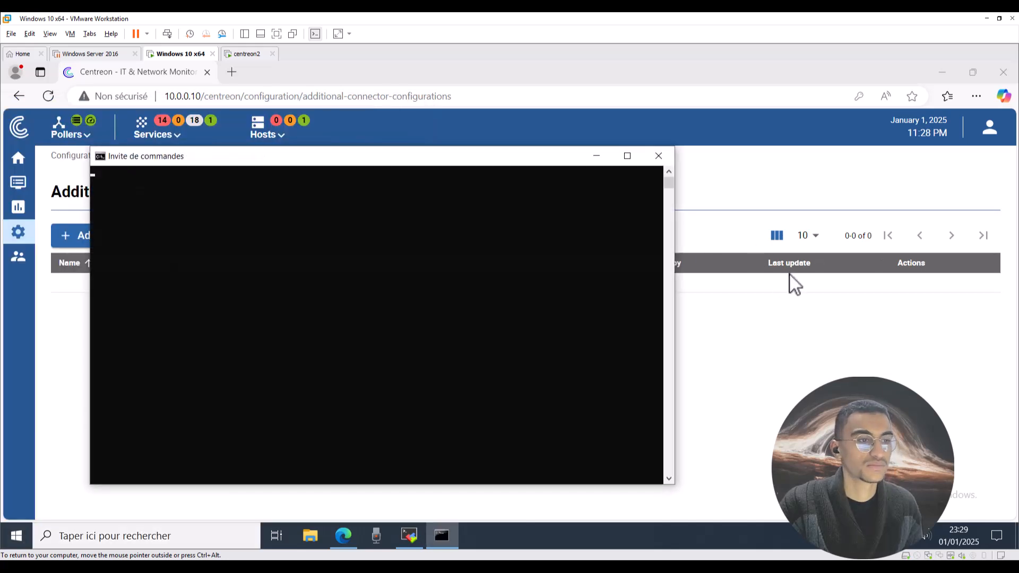
pyautogui.click(446, 286)
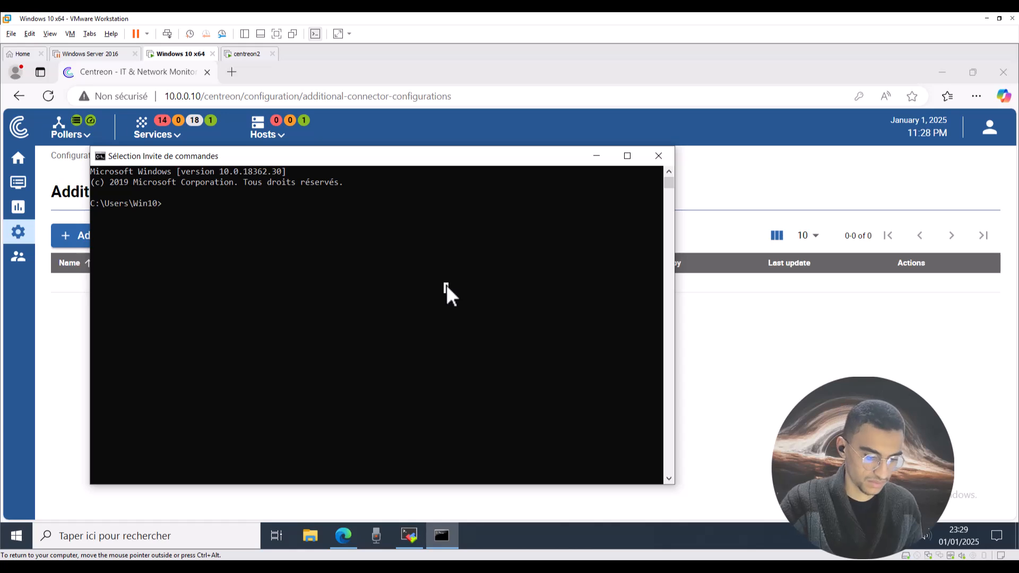
pyautogui.write('ipconfig')
pyautogui.press('Return')
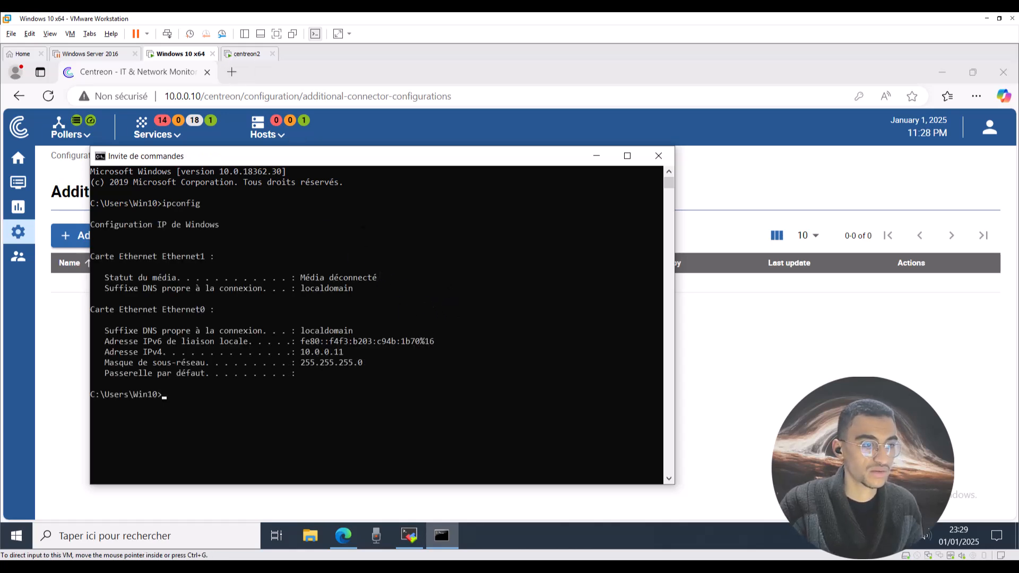
# Set the host's SNMP version to 2c and its SNMP community to public.
pyautogui.click(557, 531)
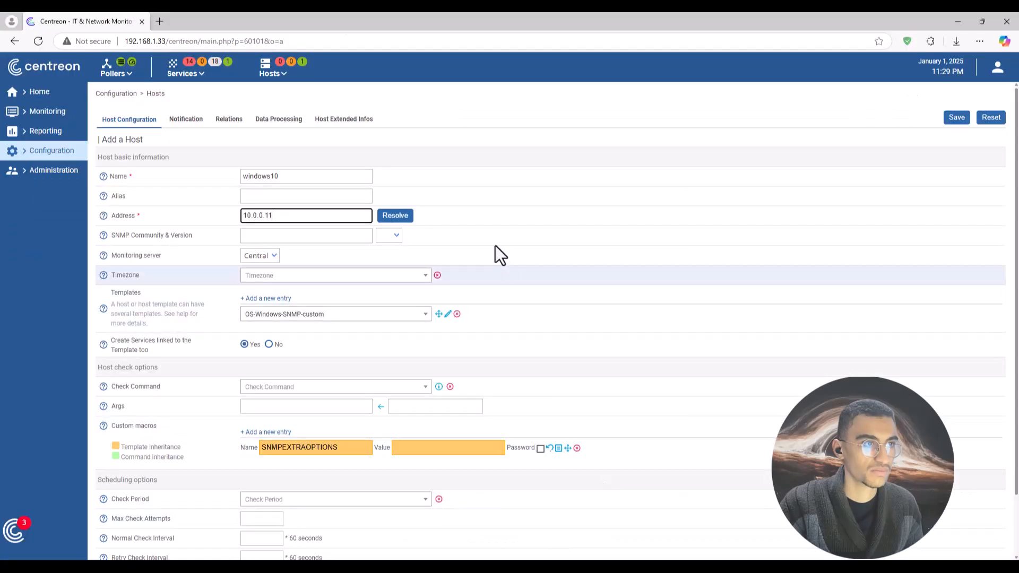
pyautogui.click(394, 217)
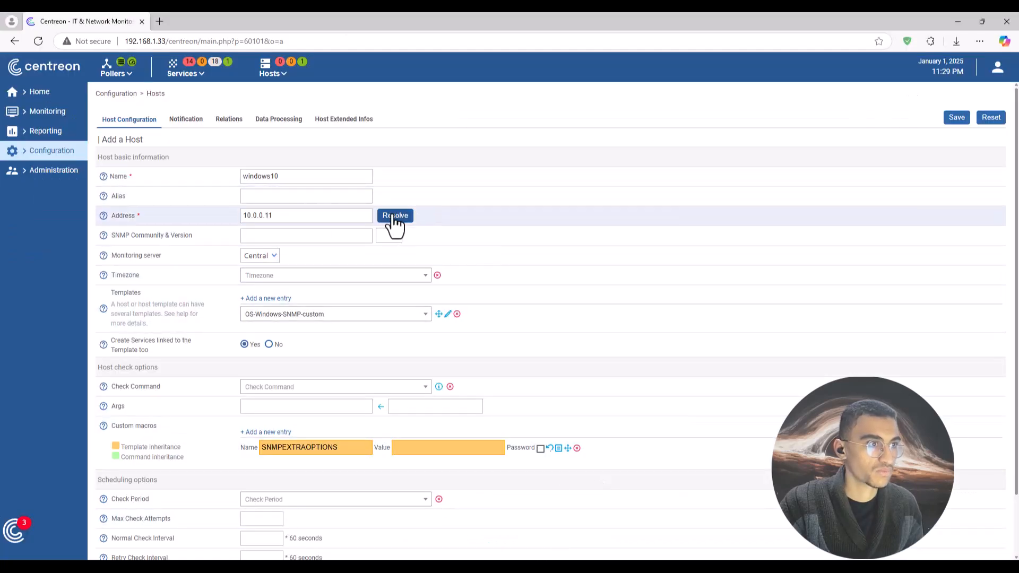
pyautogui.click(272, 235)
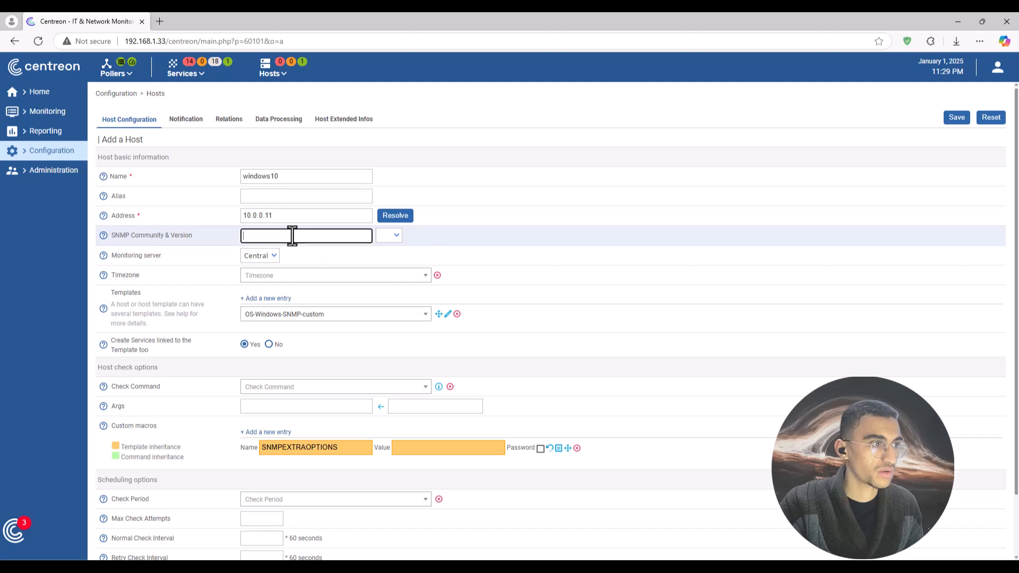
pyautogui.click(396, 239)
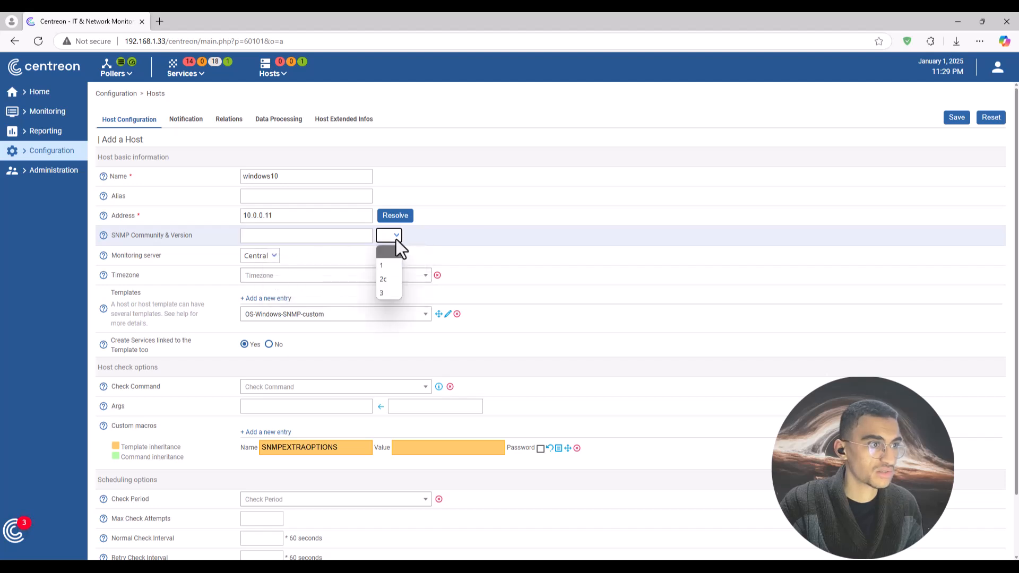
pyautogui.click(386, 279)
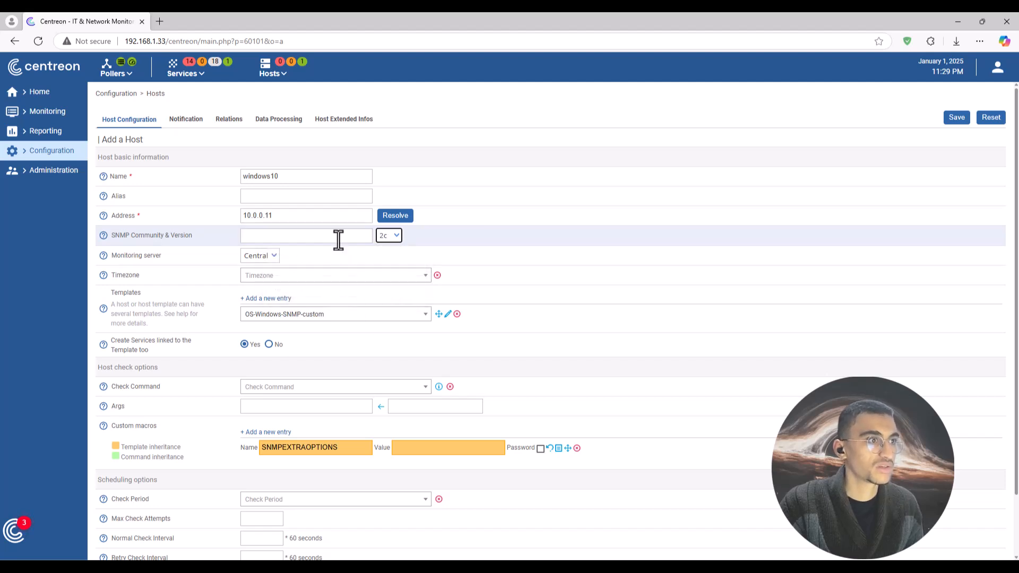
pyautogui.click(338, 235)
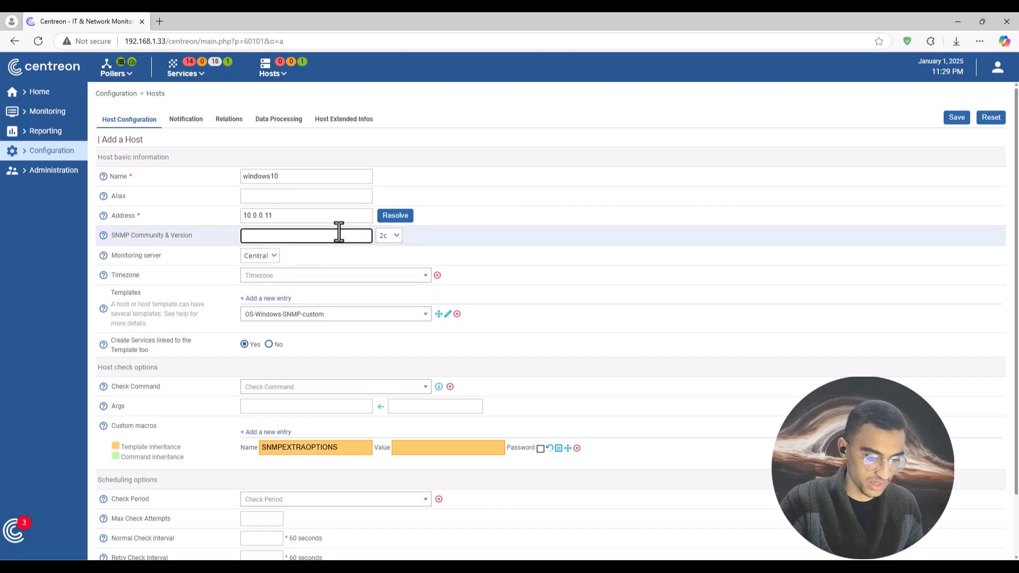
pyautogui.click(339, 233)
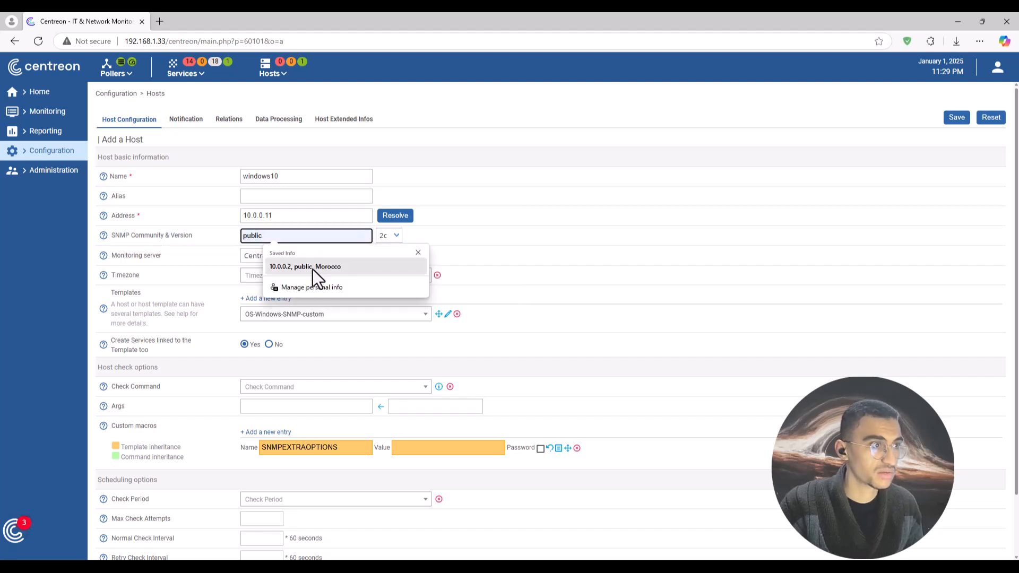
pyautogui.click(313, 267)
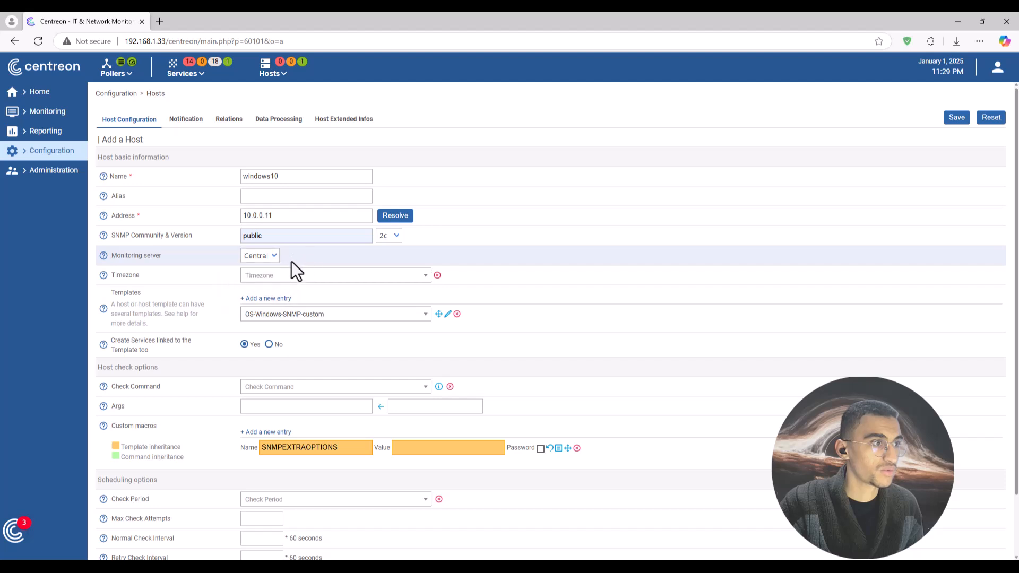
# Search 'casa' and set the host's timezone to Africa/Casablanca.
pyautogui.click(273, 275)
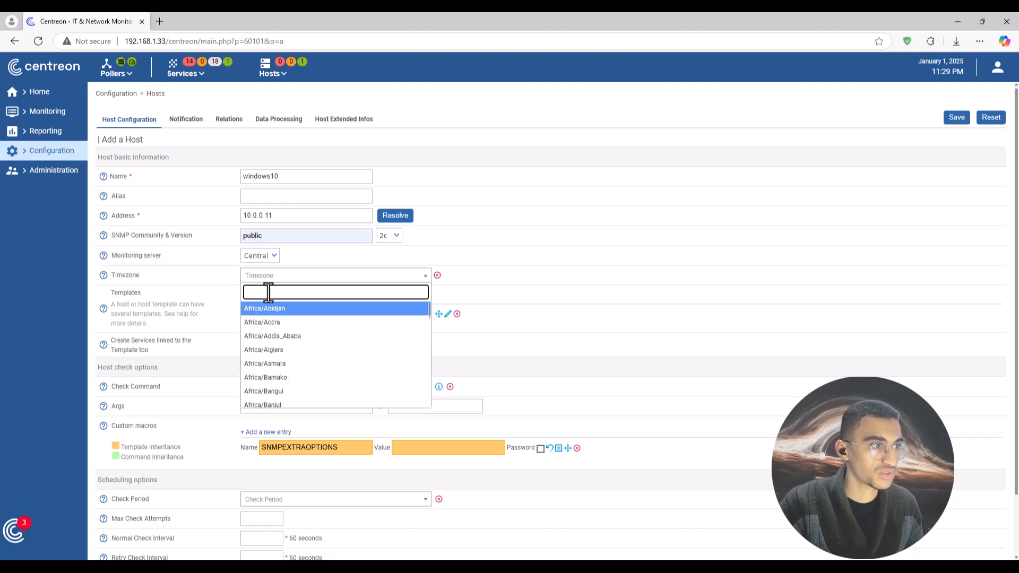
pyautogui.write('casa')
pyautogui.click(281, 309)
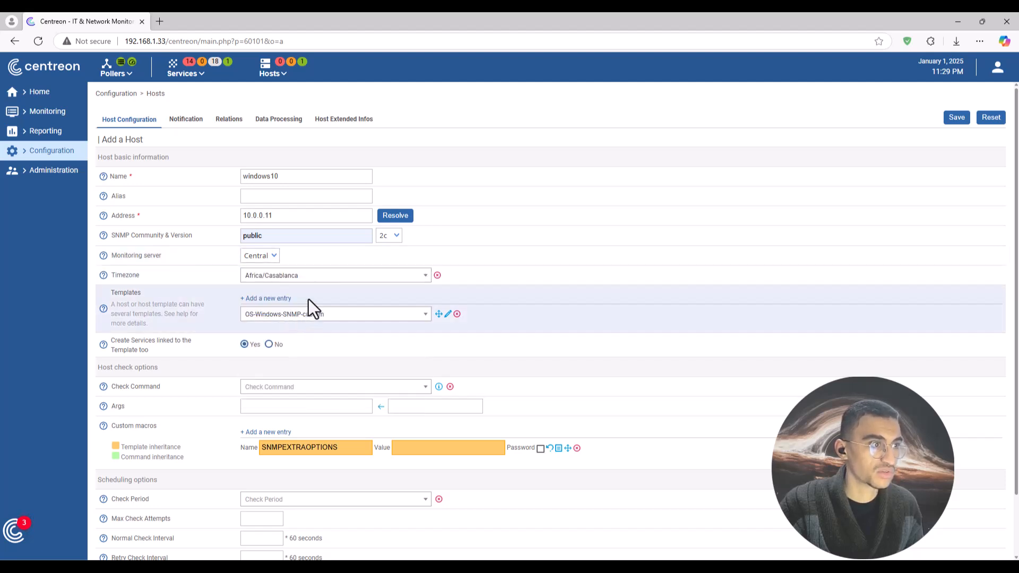
pyautogui.scroll(-1, 213, 350)
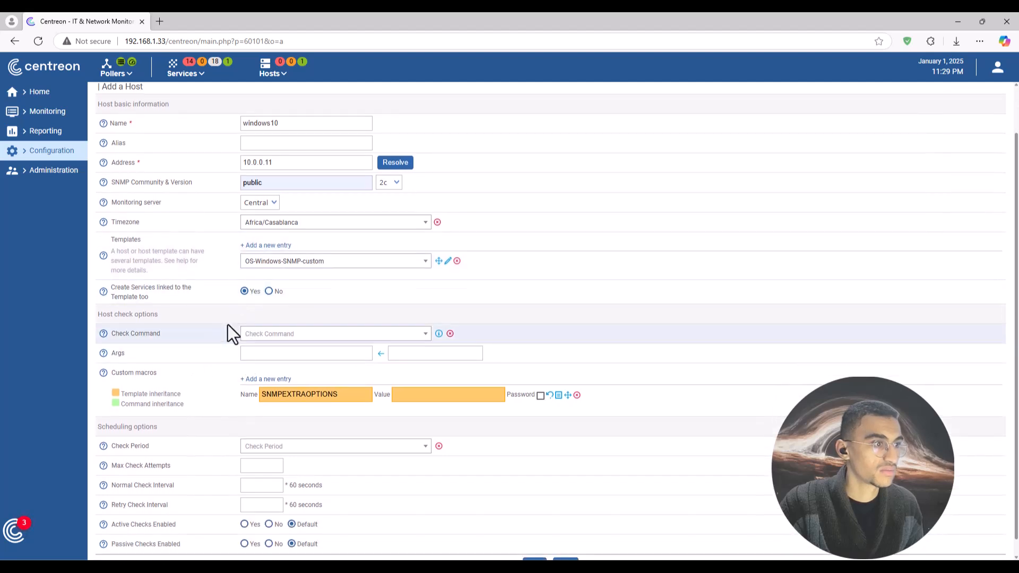
pyautogui.scroll(1, 249, 323)
pyautogui.scroll(-1, 298, 372)
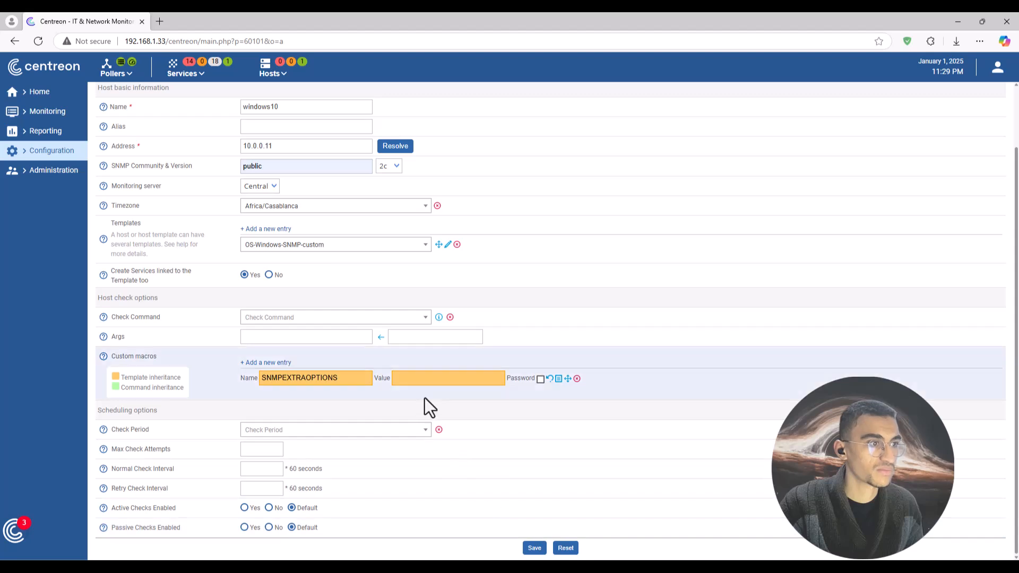
# Save the windows10 host, then view the status of all hosts.
pyautogui.click(534, 548)
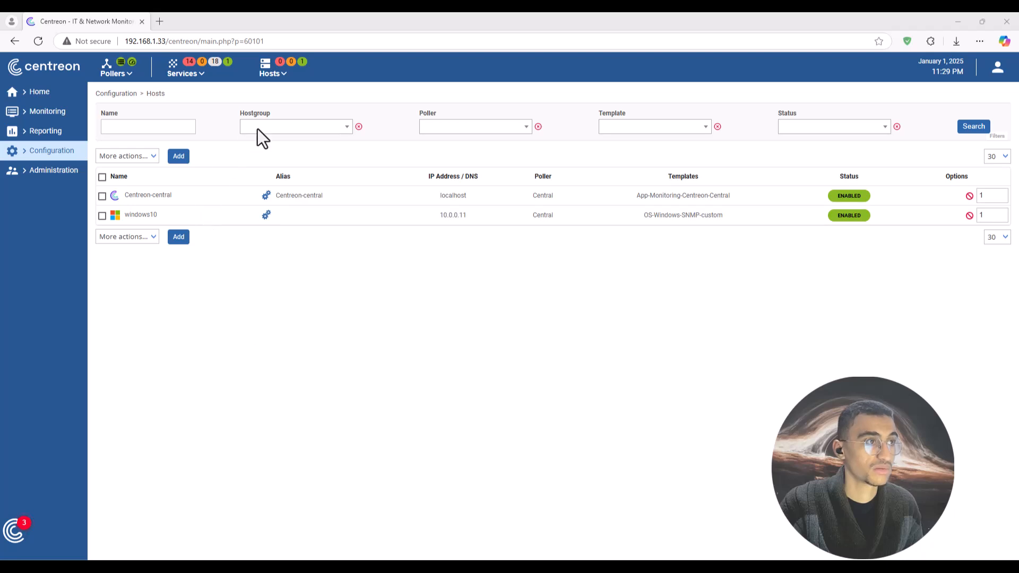
pyautogui.click(276, 78)
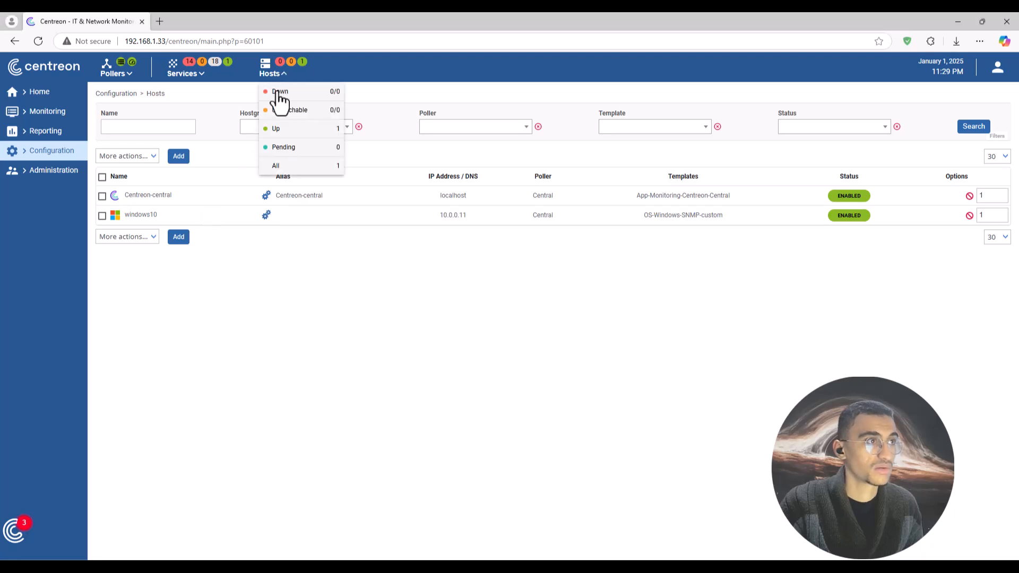
pyautogui.click(288, 170)
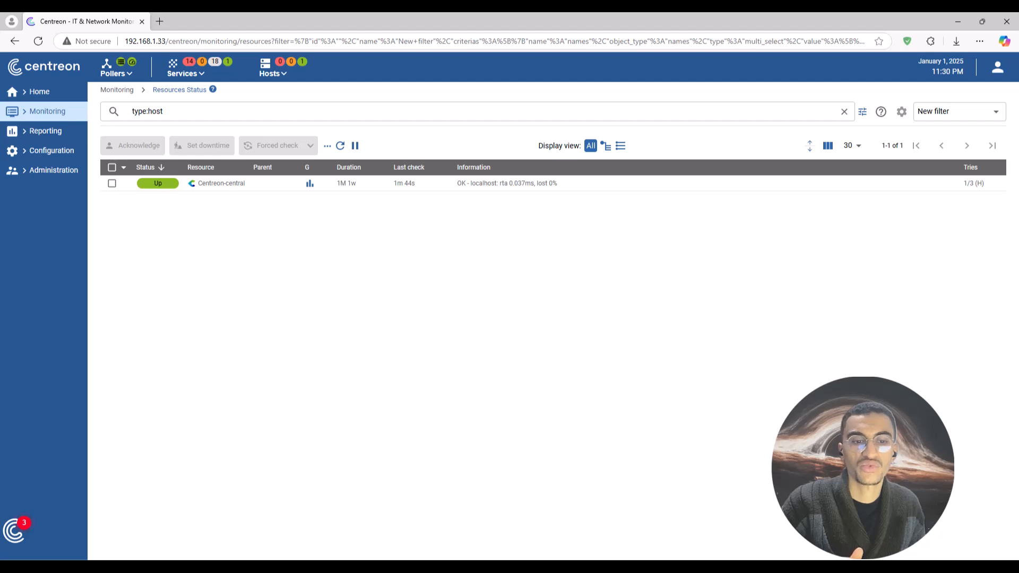
# Open Configure pollers and highlight the Central poller's Conf Changed column.
pyautogui.click(120, 79)
pyautogui.click(153, 121)
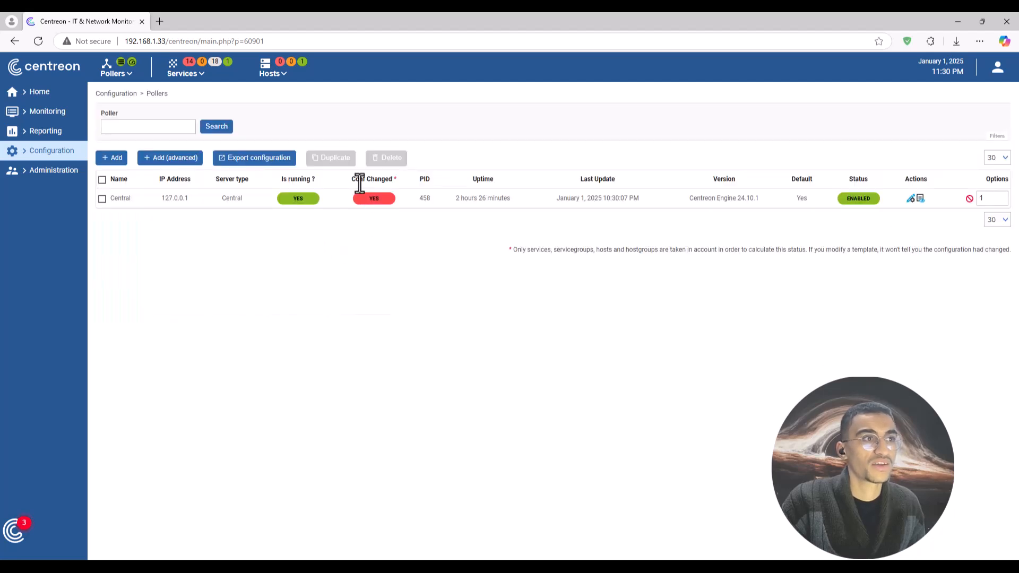
pyautogui.moveTo(350, 179); pyautogui.dragTo(399, 180)
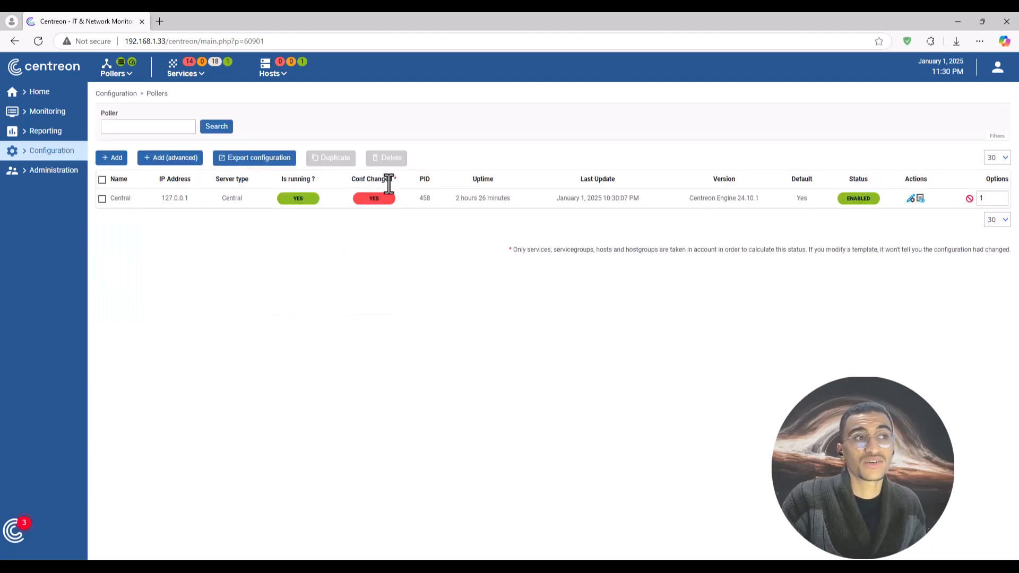
pyautogui.click(347, 177)
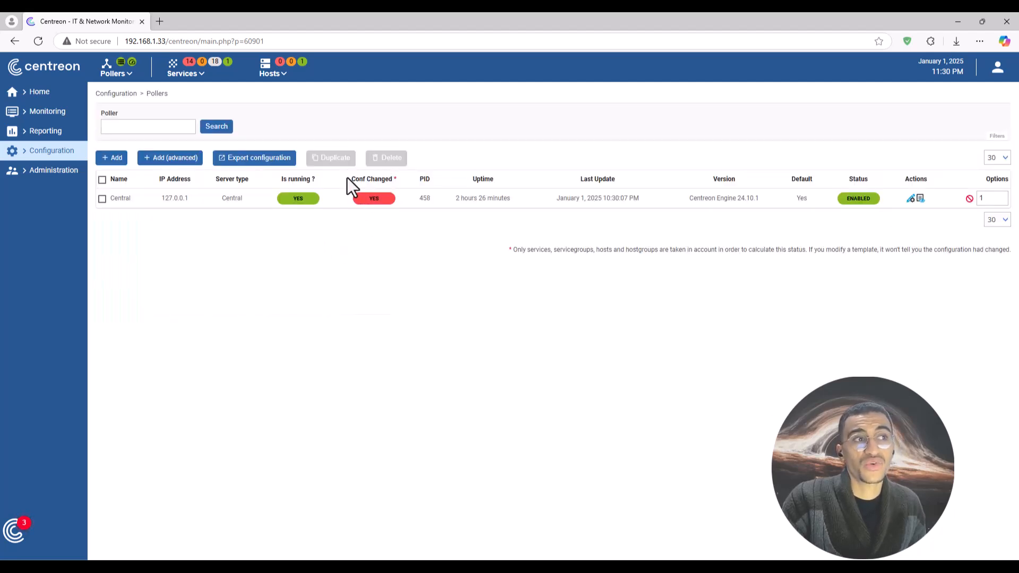
pyautogui.click(402, 176)
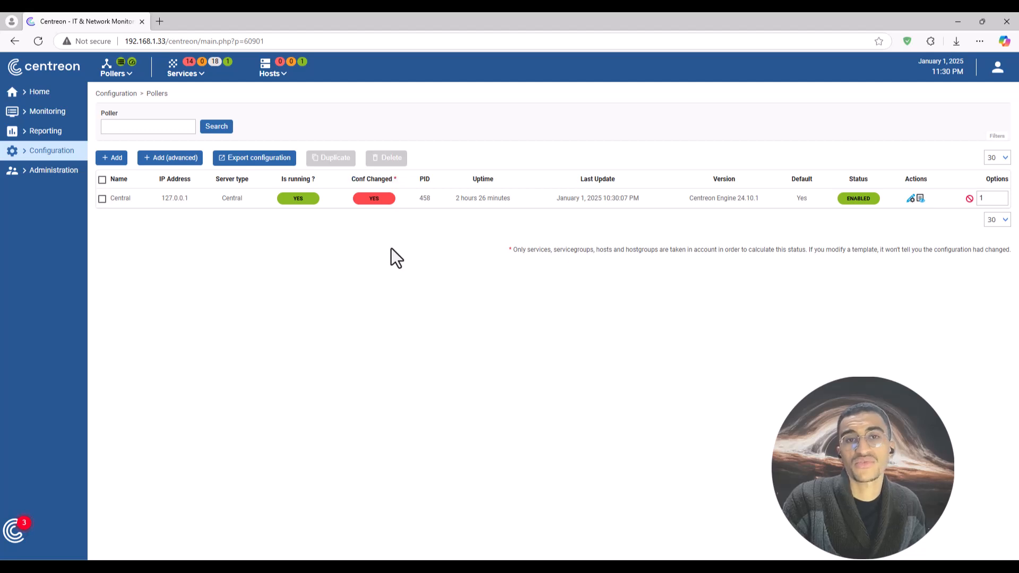
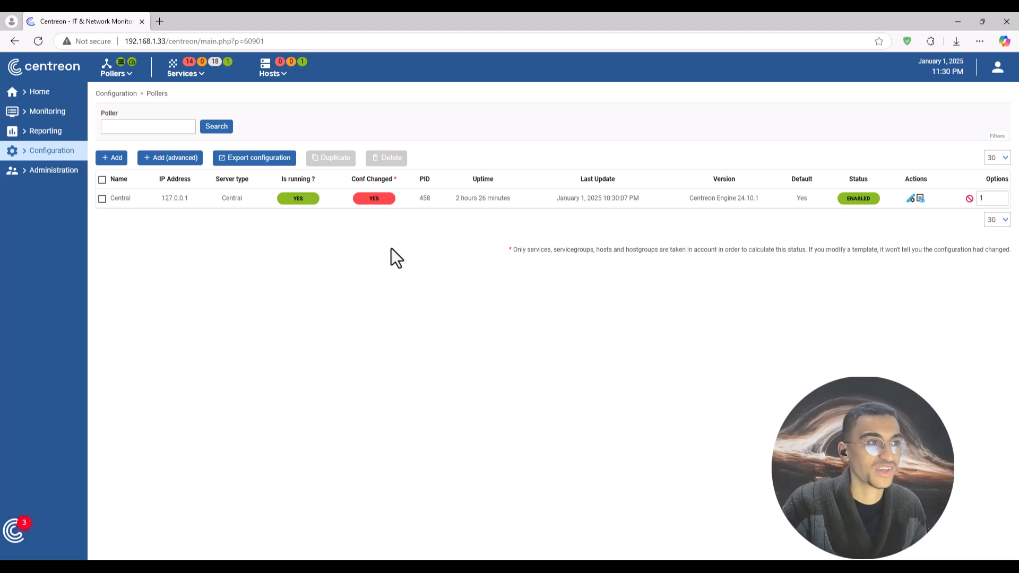
# Open the Configuration Files Export page from Configuration > Pollers.
pyautogui.click(253, 159)
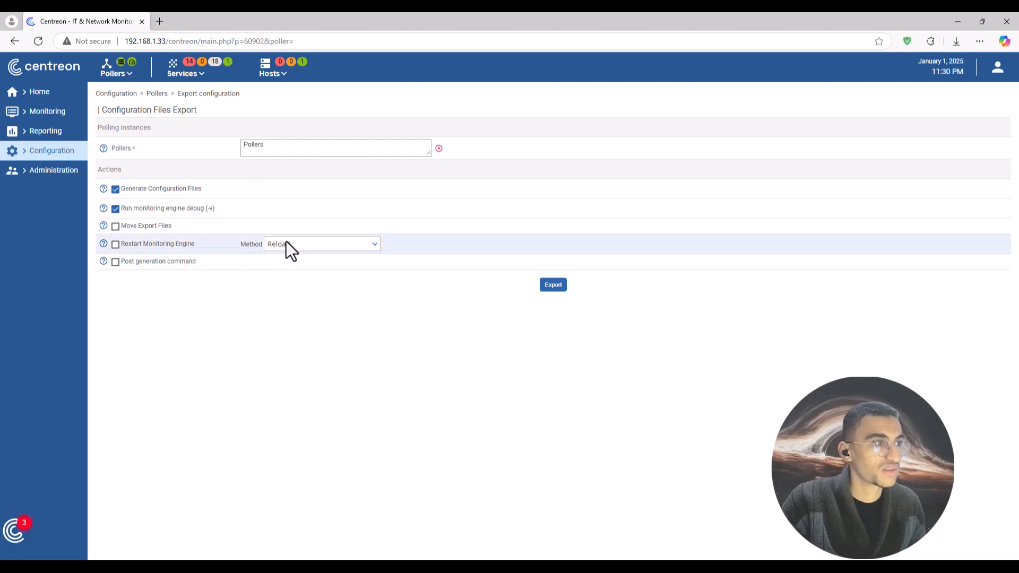
# Tick Move Export Files, Restart Monitoring Engine and Post generation command, keeping Reload.
pyautogui.click(301, 243)
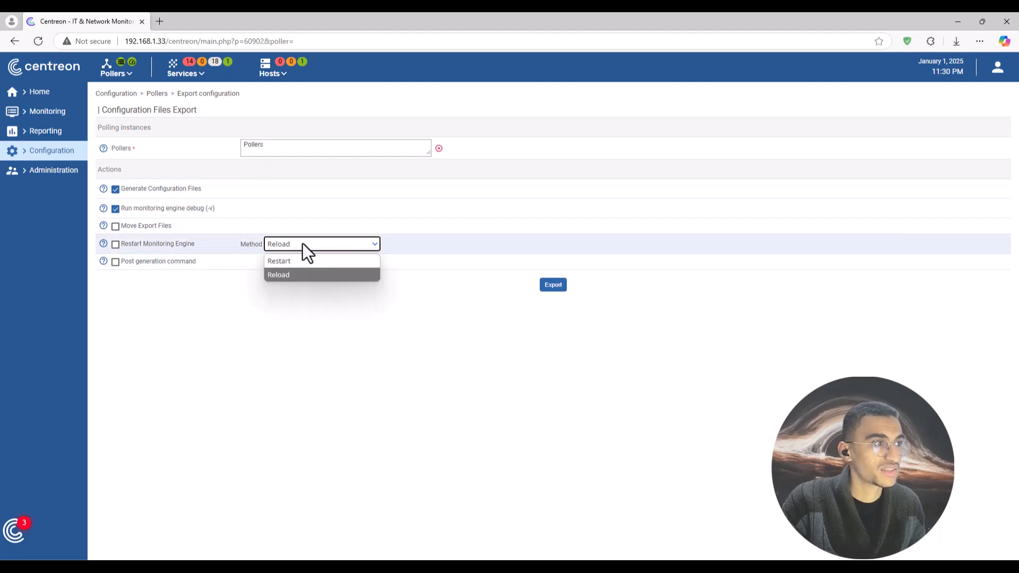
pyautogui.click(115, 226)
pyautogui.click(115, 262)
pyautogui.click(115, 244)
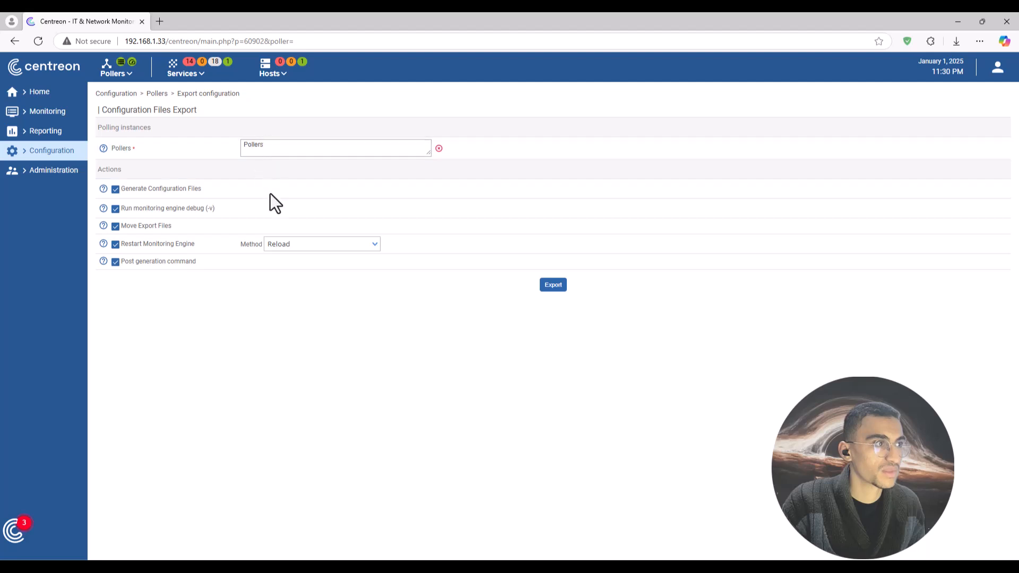
pyautogui.click(290, 244)
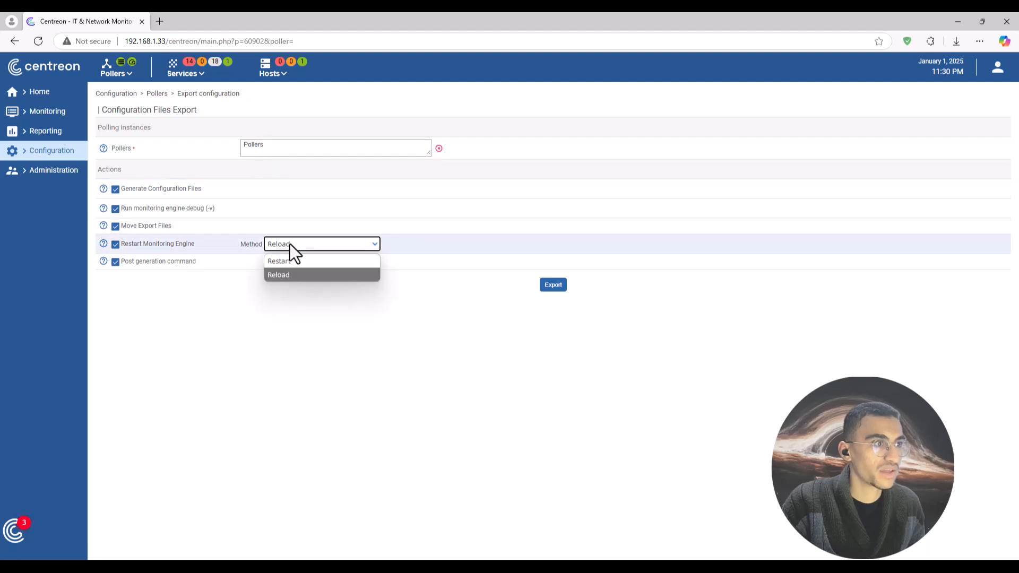
pyautogui.click(274, 275)
# Select the Central poller and export its configuration.
pyautogui.click(555, 287)
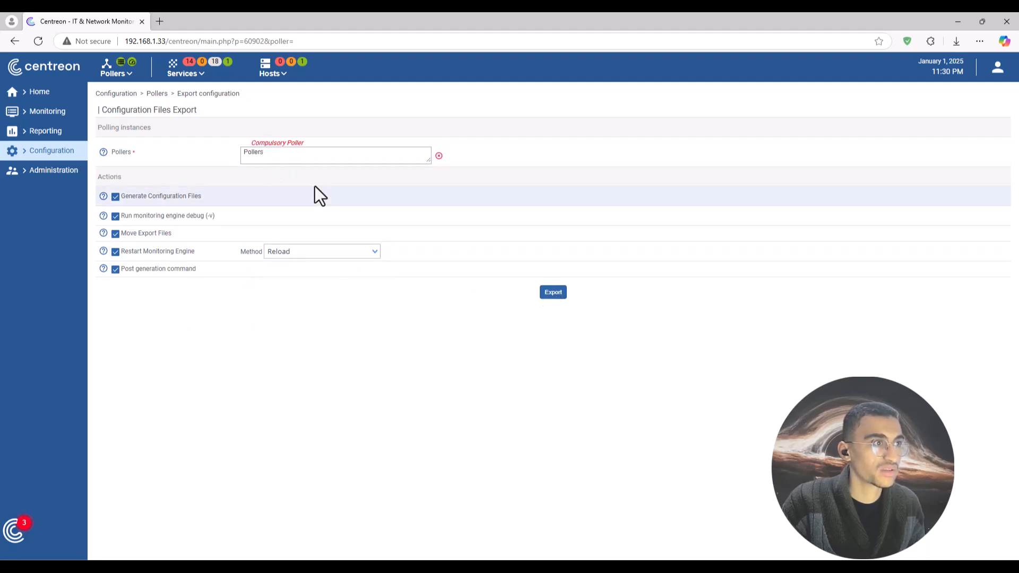
pyautogui.click(282, 154)
pyautogui.click(269, 190)
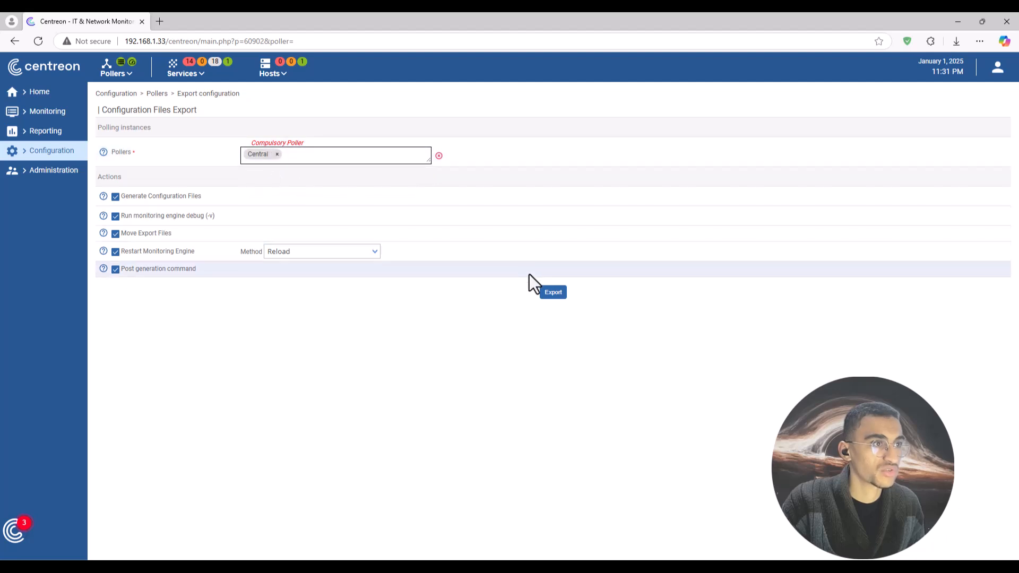
pyautogui.click(553, 291)
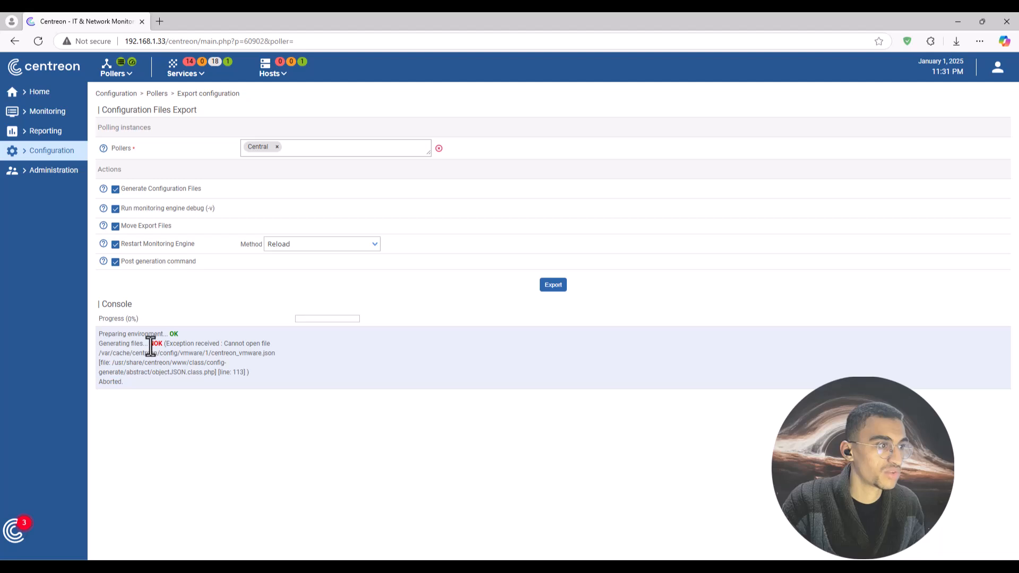
# Select the NOK status and error text in the export console.
pyautogui.moveTo(149, 345); pyautogui.dragTo(163, 346)
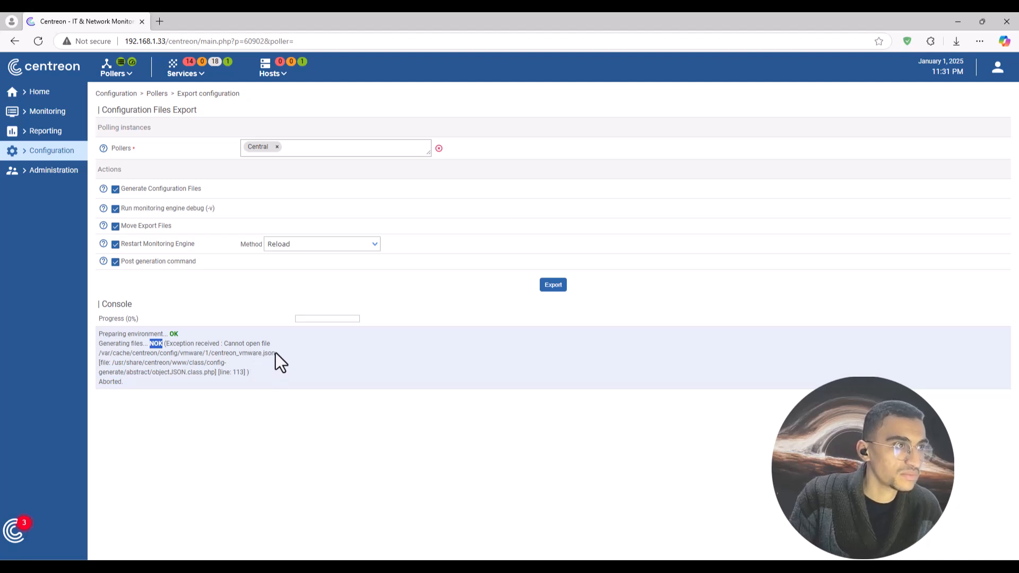
pyautogui.moveTo(276, 353); pyautogui.dragTo(97, 354)
pyautogui.press('super+c')
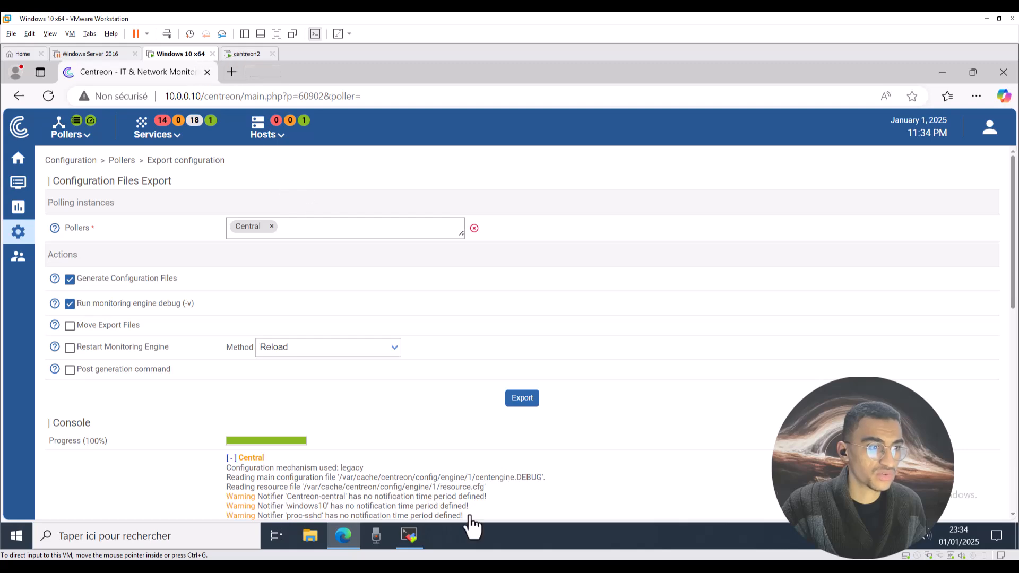
# Clear the MobaXterm terminal on the Centreon server.
pyautogui.click(410, 535)
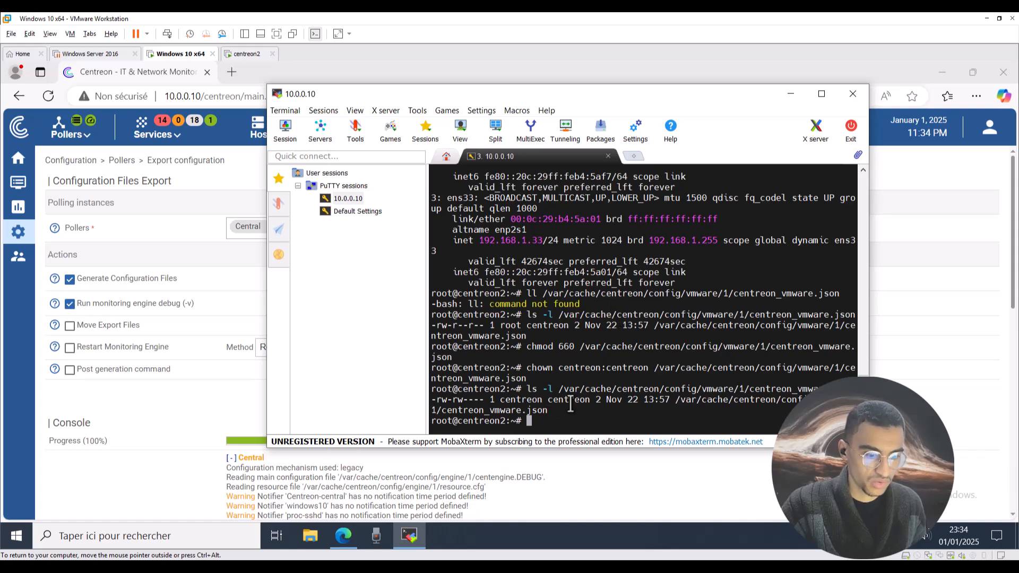
pyautogui.write('clear')
pyautogui.press('Return')
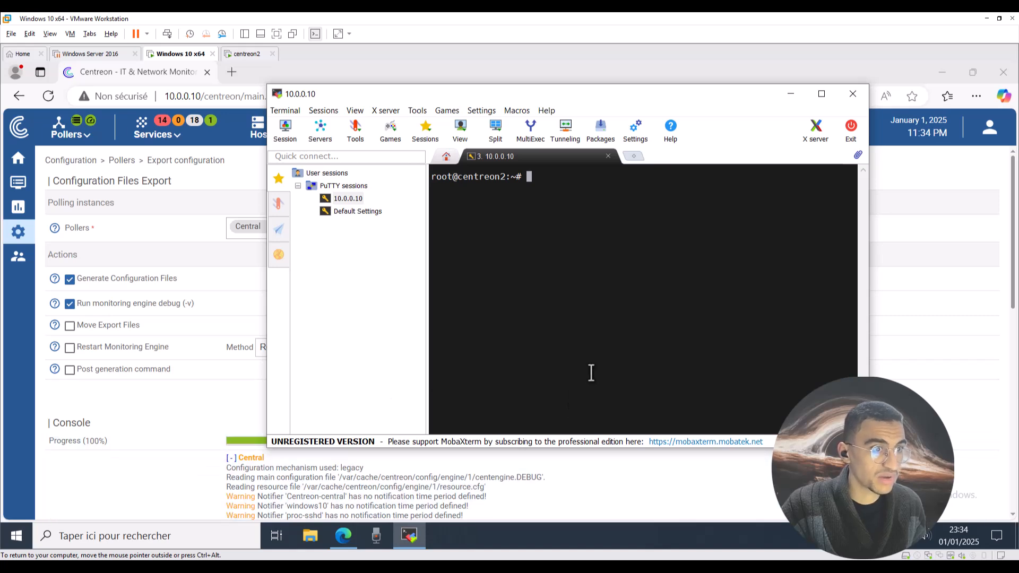
# List centreon_vmware.json with ls -l and select its owner name, centreon.
pyautogui.rightClick(635, 250)
pyautogui.click(662, 296)
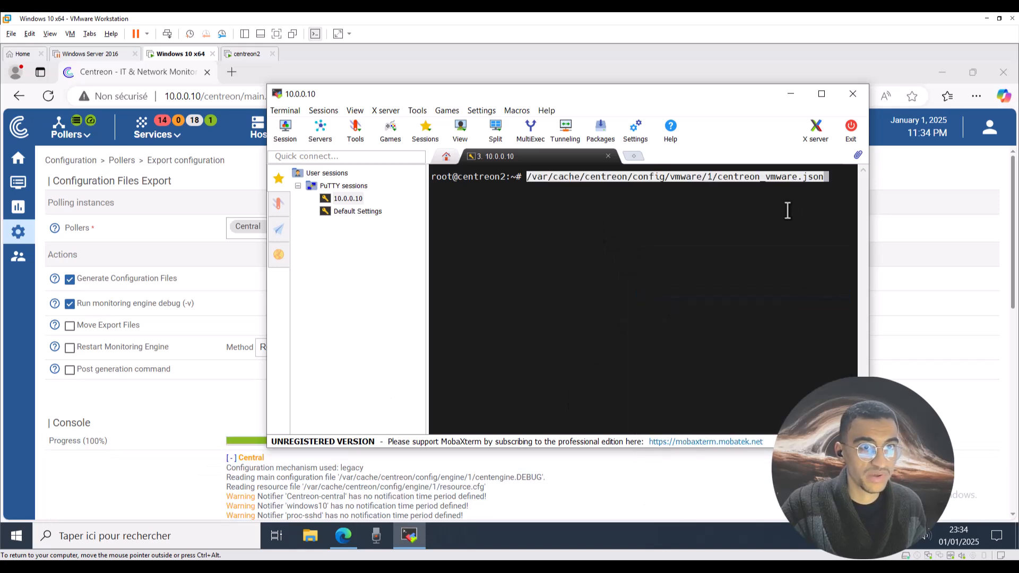
pyautogui.press('Left')
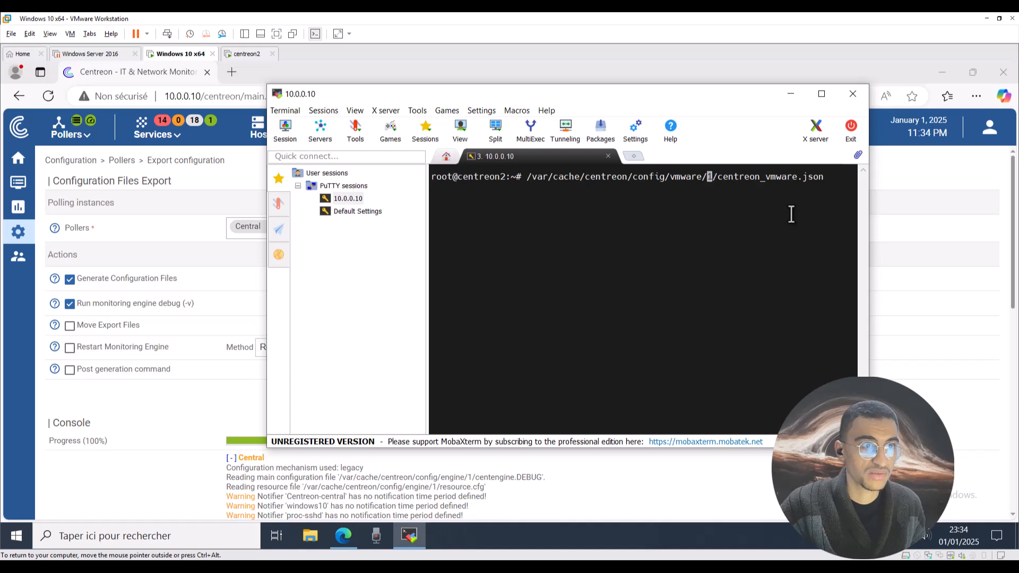
pyautogui.write('ls -l')
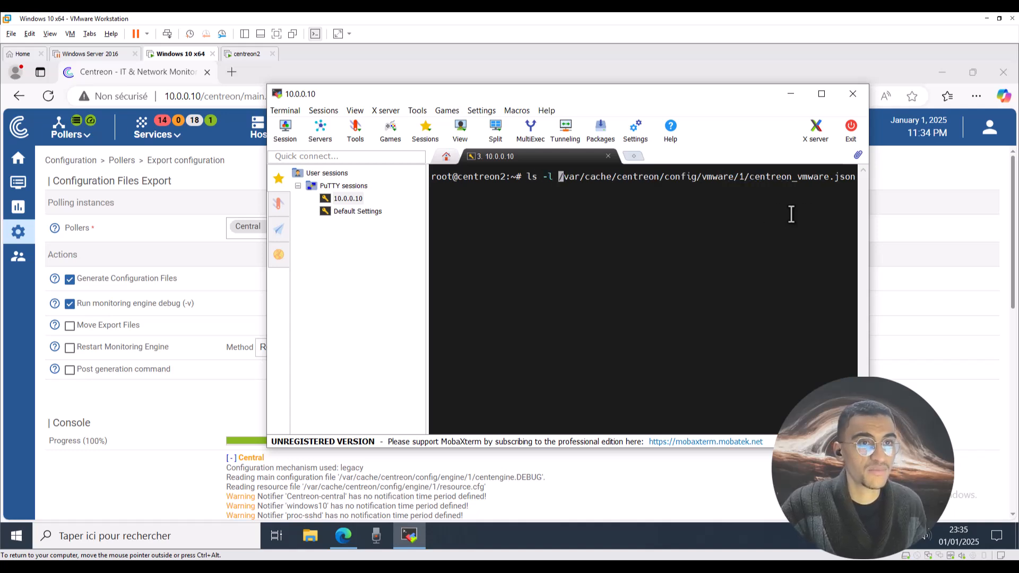
pyautogui.press('Return')
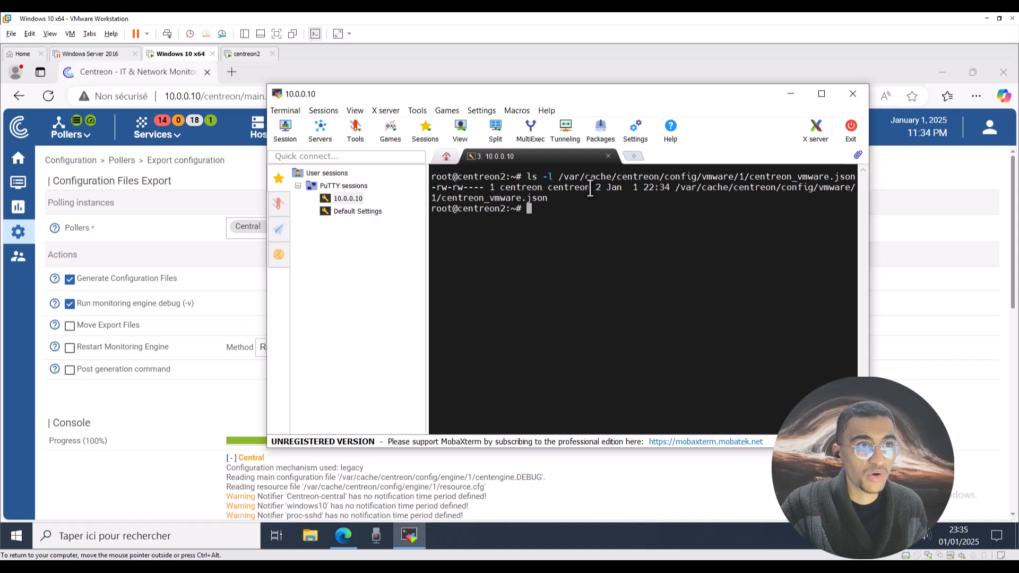
pyautogui.moveTo(590, 189); pyautogui.dragTo(502, 188)
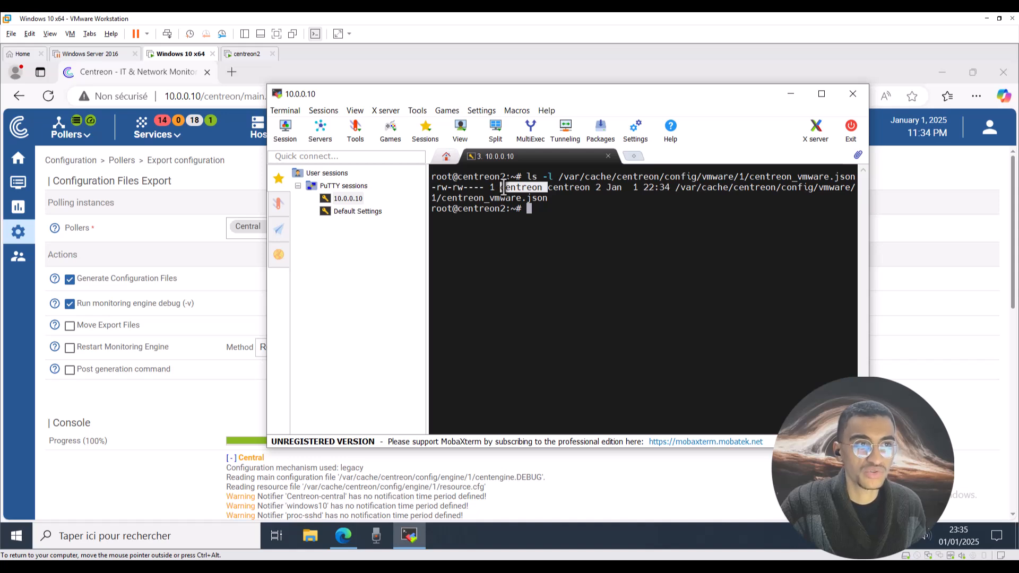
pyautogui.moveTo(503, 189); pyautogui.dragTo(500, 189)
pyautogui.press('super+c')
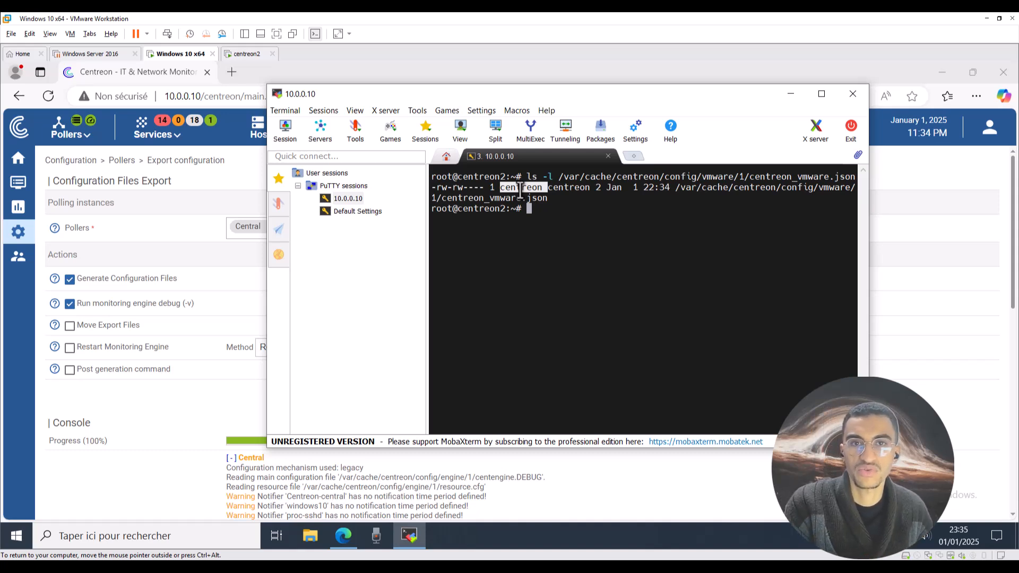
pyautogui.click(564, 219)
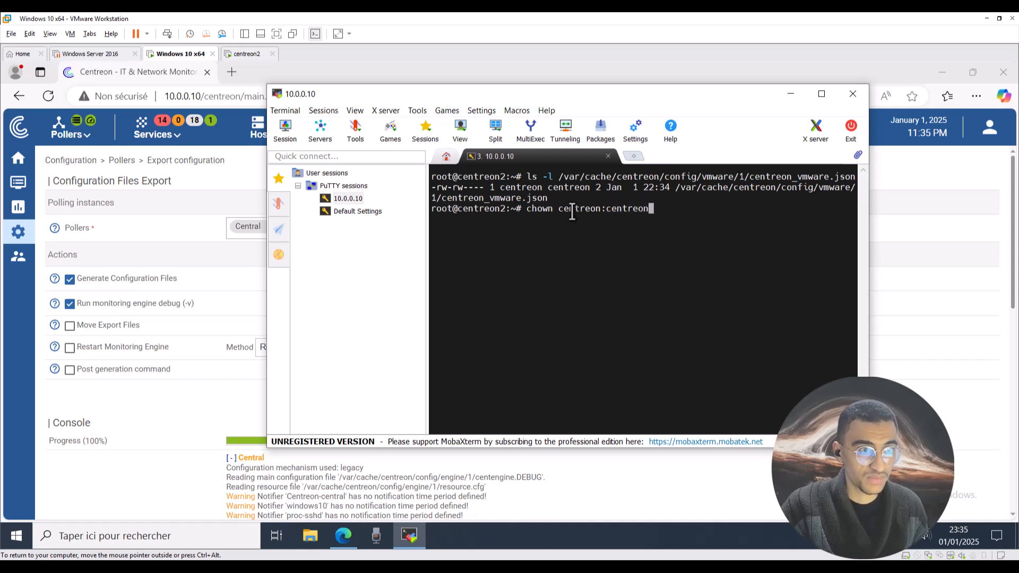
# Build the chown centreon:centreon command, pasting the owner name and fixing a typo.
pyautogui.rightClick(570, 211)
pyautogui.click(603, 257)
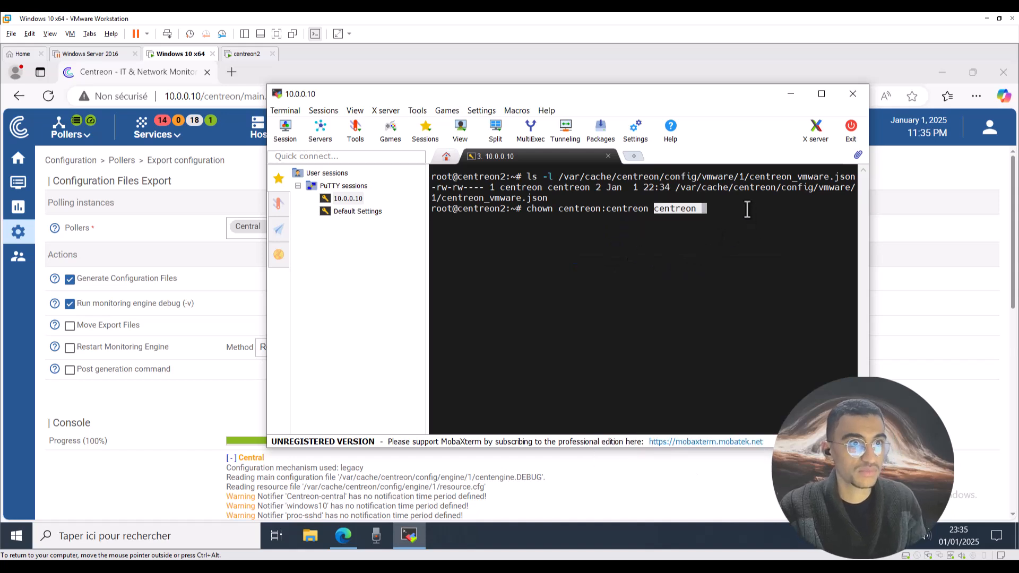
pyautogui.doubleClick(703, 209)
pyautogui.click(702, 222)
pyautogui.doubleClick(723, 210)
pyautogui.doubleClick(728, 221)
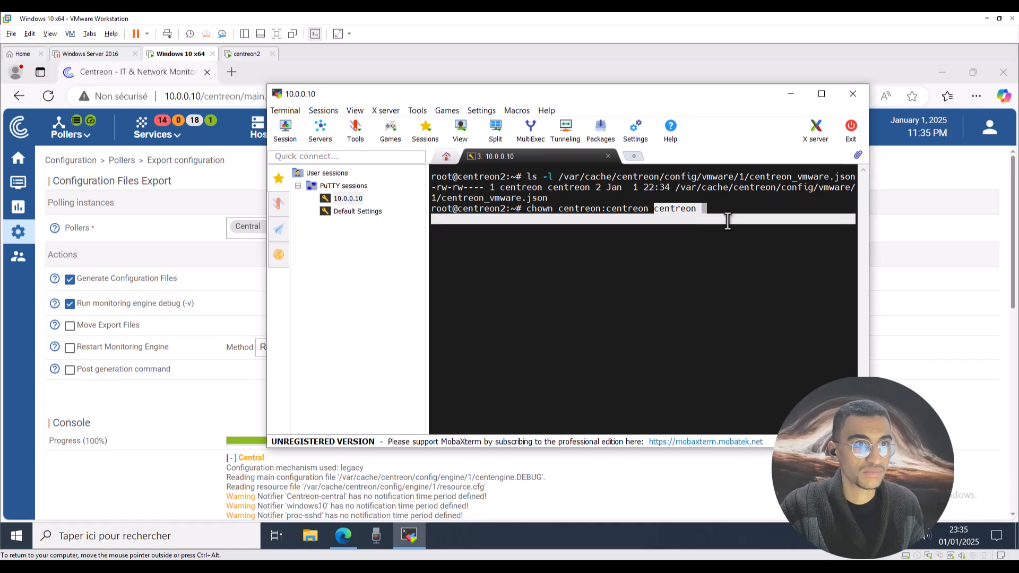
pyautogui.press('Delete')
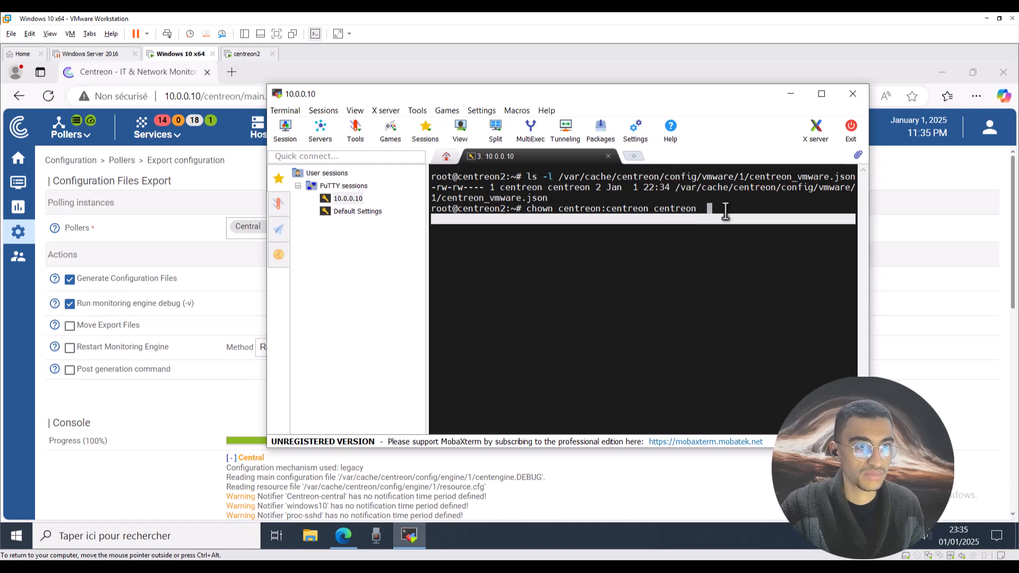
pyautogui.rightClick(726, 212)
pyautogui.click(754, 259)
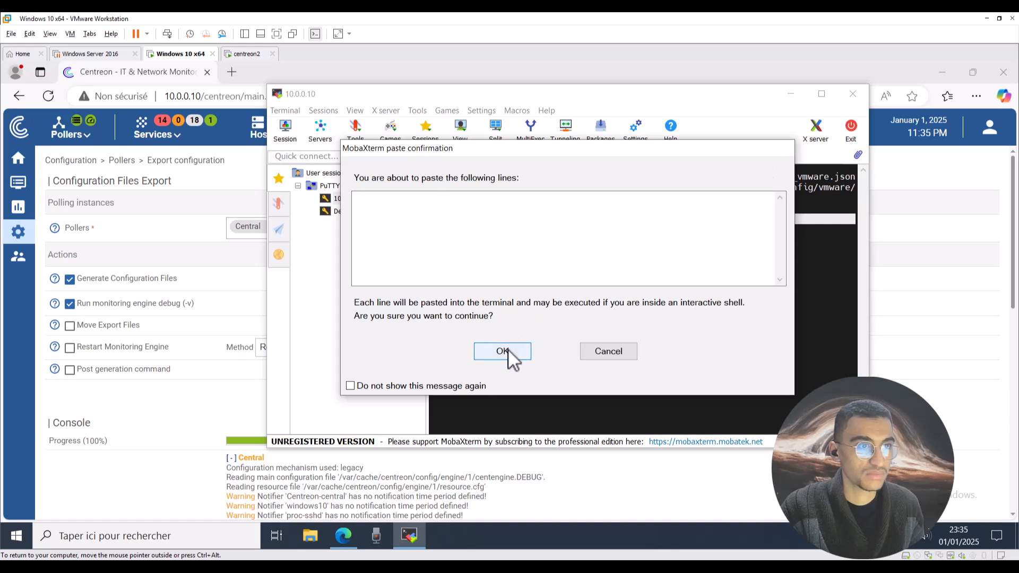
pyautogui.click(511, 355)
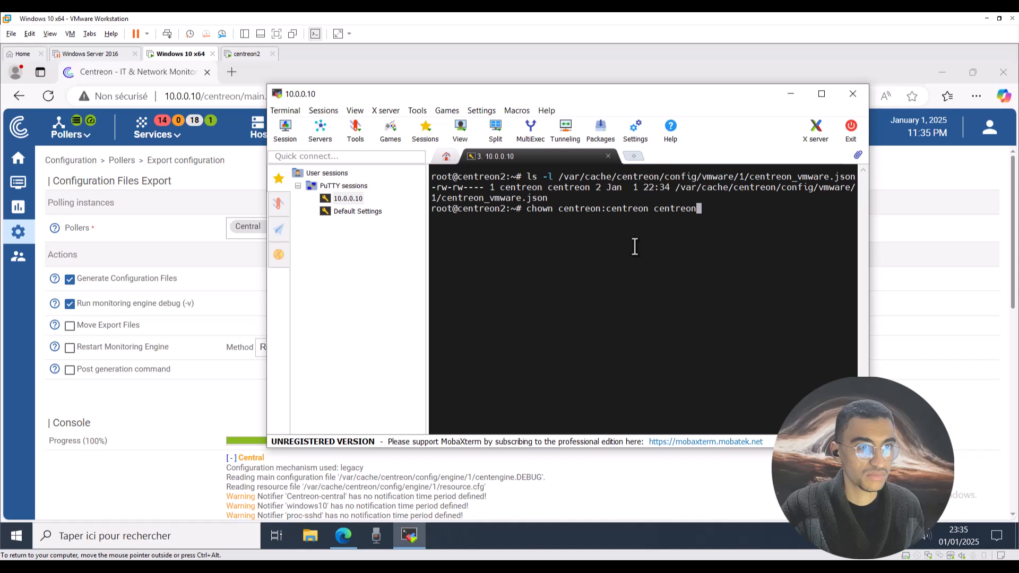
pyautogui.write(',')
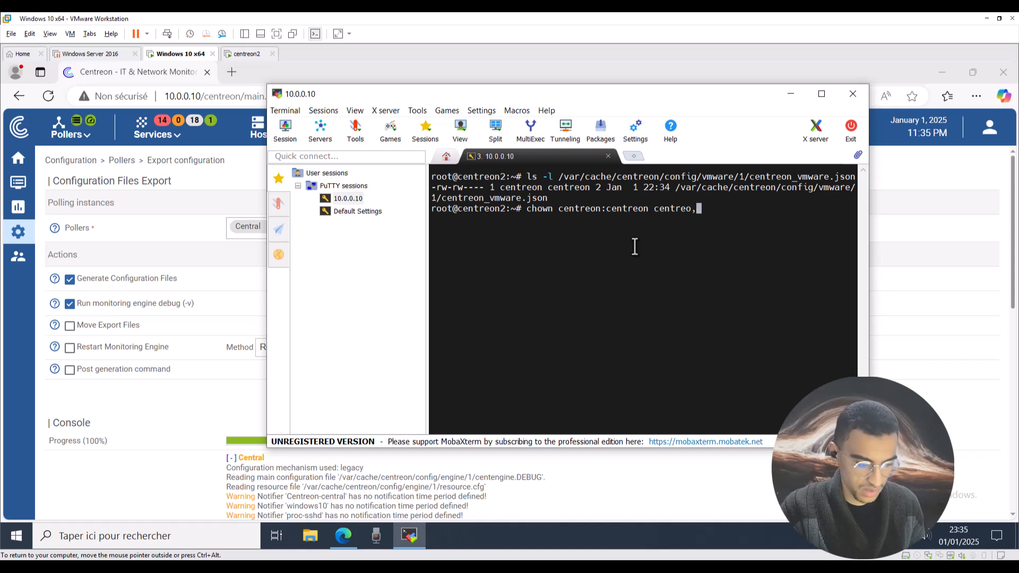
pyautogui.press('BackSpace')
pyautogui.write('n')
pyautogui.rightClick(634, 246)
pyautogui.click(666, 292)
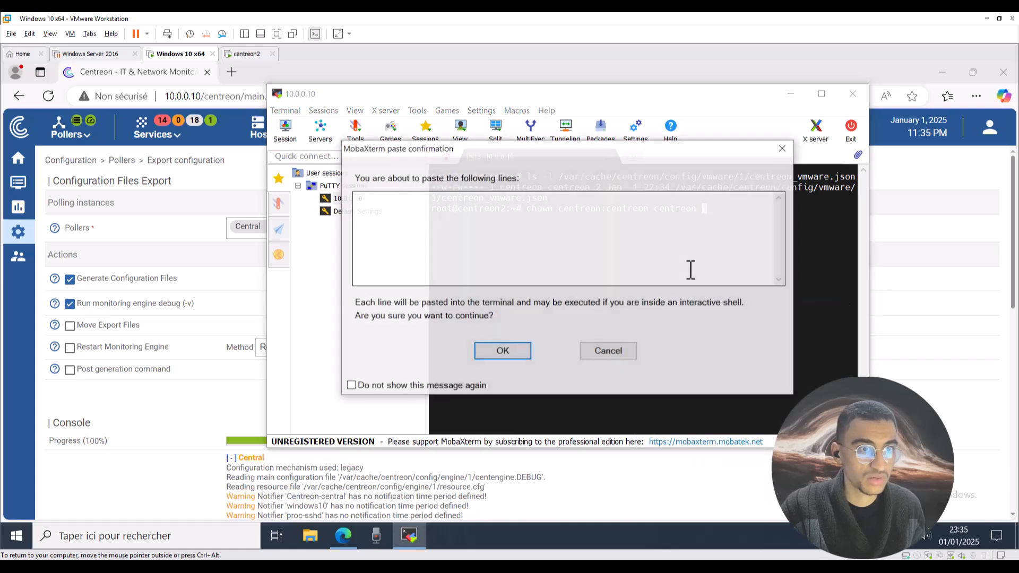
pyautogui.click(785, 152)
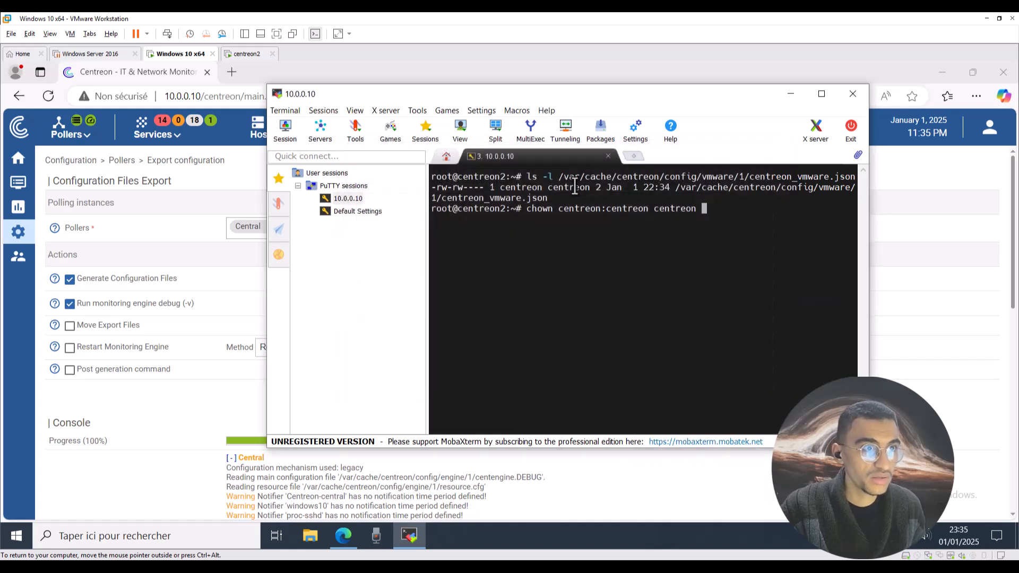
# Copy the centreon_vmware.json path into the chown command and run it.
pyautogui.moveTo(559, 177); pyautogui.dragTo(850, 180)
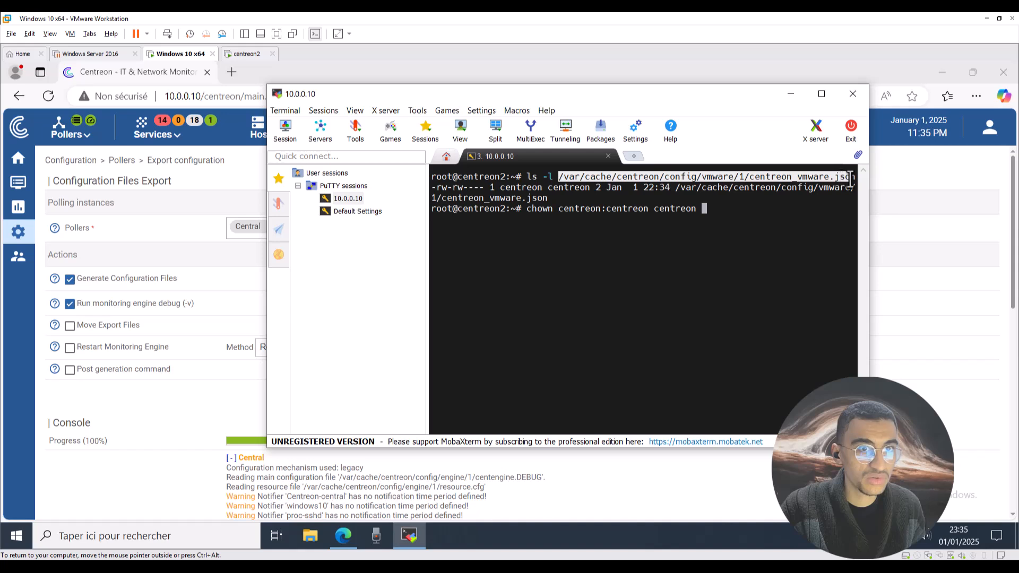
pyautogui.rightClick(835, 177)
pyautogui.click(833, 183)
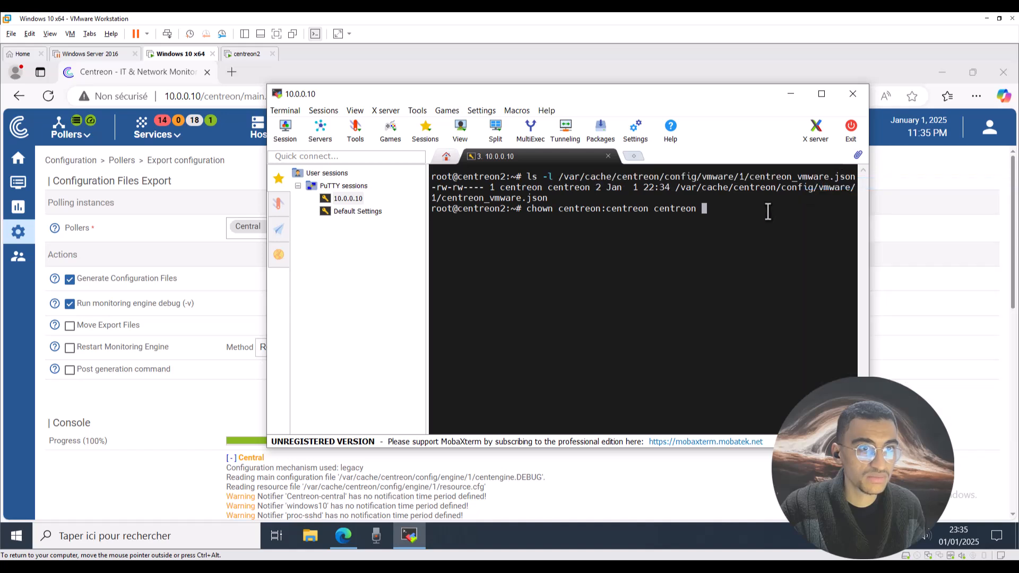
pyautogui.rightClick(749, 215)
pyautogui.click(776, 259)
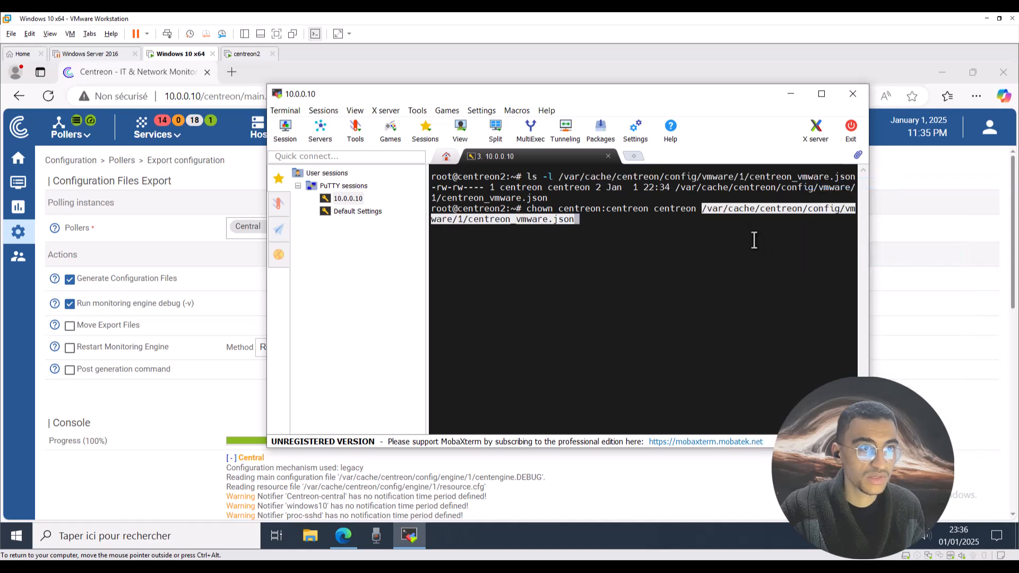
pyautogui.press('Return')
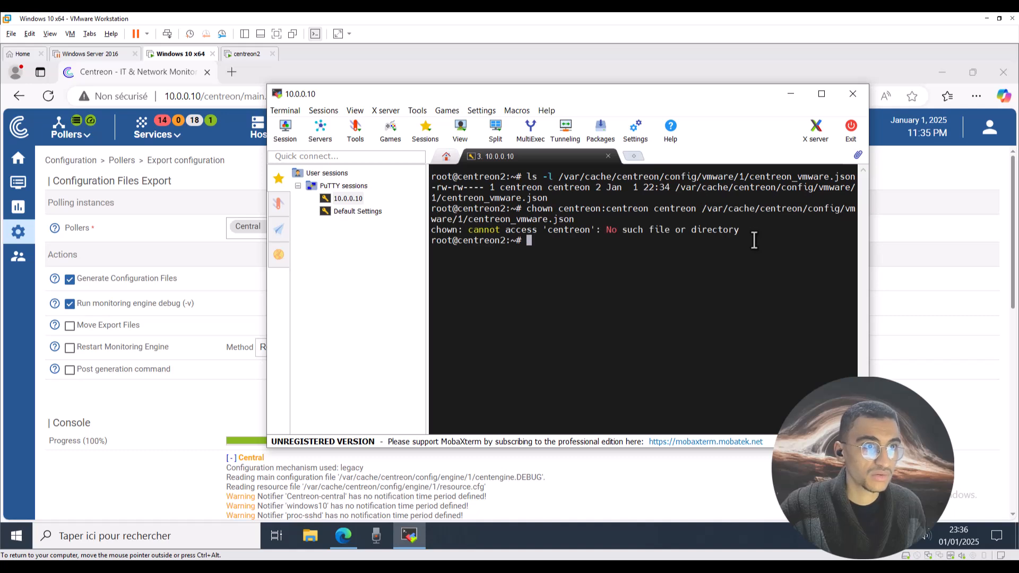
# Recall the chown command, remove the stray centreon argument, and rerun it.
pyautogui.press('Up')
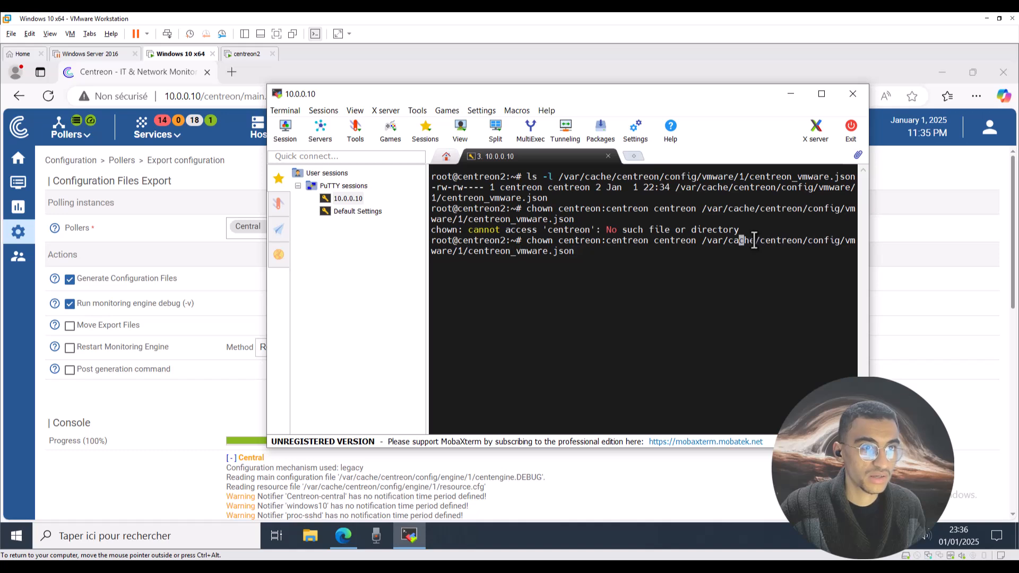
pyautogui.press('BackSpace')
pyautogui.press('BackSpace')
pyautogui.press('BackSpace')
pyautogui.press('BackSpace')
pyautogui.press('BackSpace')
pyautogui.press('BackSpace')
pyautogui.press('BackSpace')
pyautogui.press('BackSpace')
pyautogui.press('BackSpace')
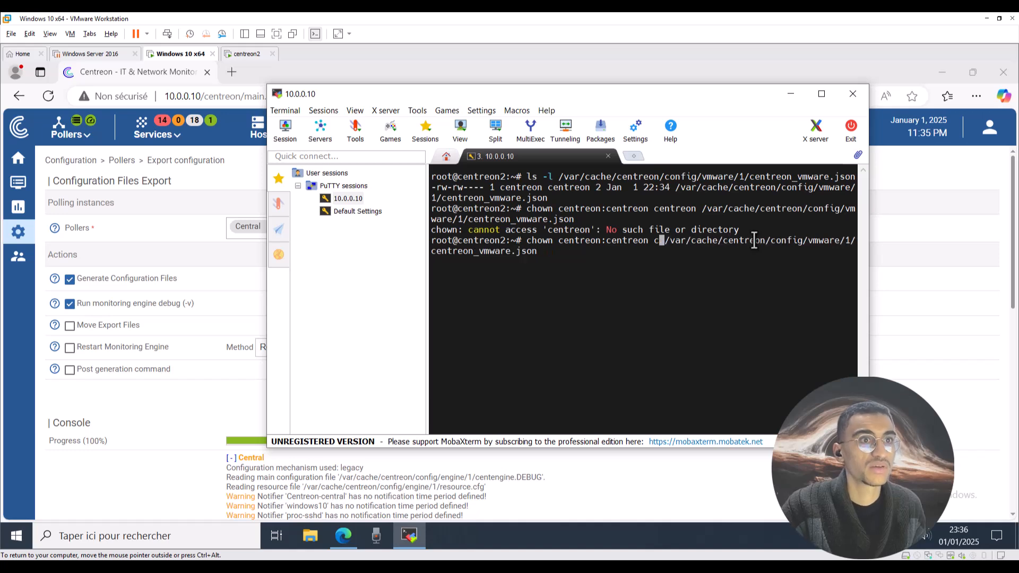
pyautogui.press('Return')
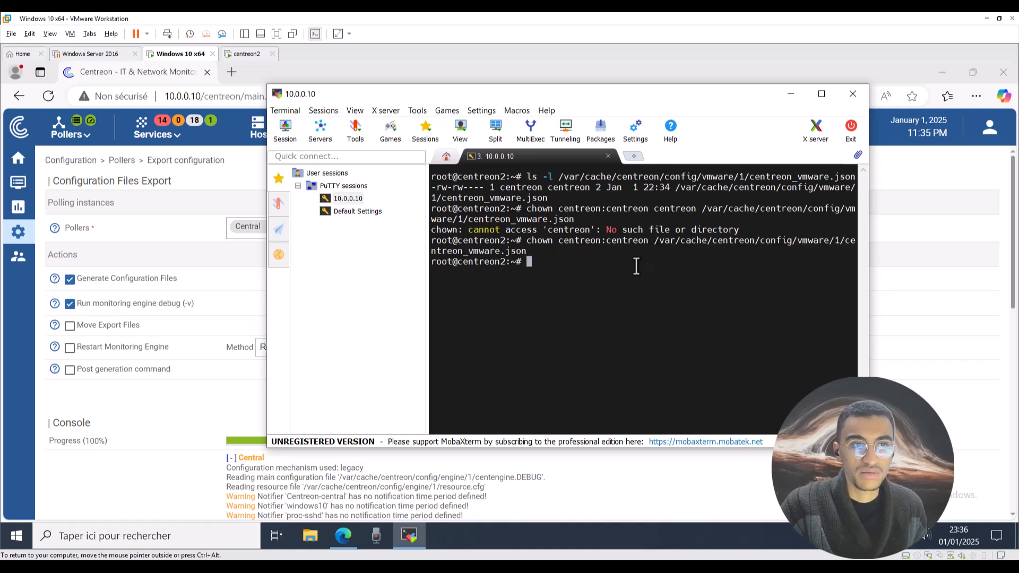
# Clear the terminal and run chmod 660 on centreon_vmware.json.
pyautogui.write('clear')
pyautogui.press('Return')
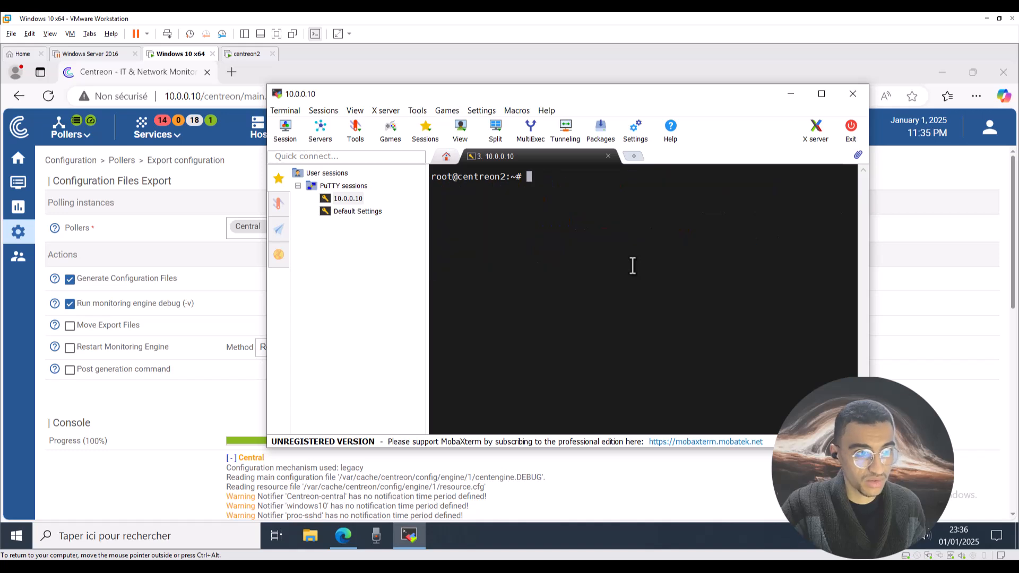
pyautogui.write('chmod 66')
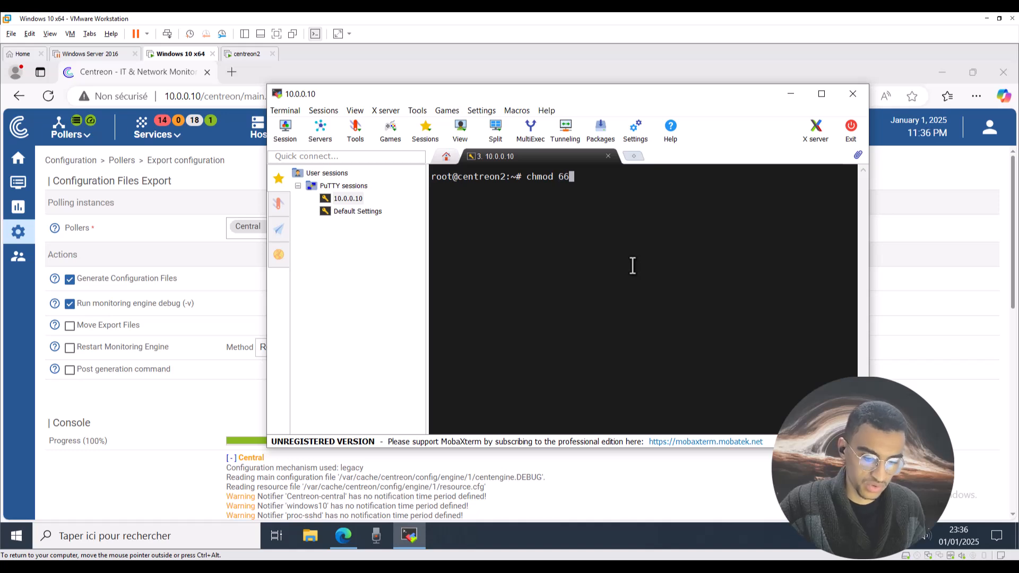
pyautogui.write('0')
pyautogui.rightClick(633, 265)
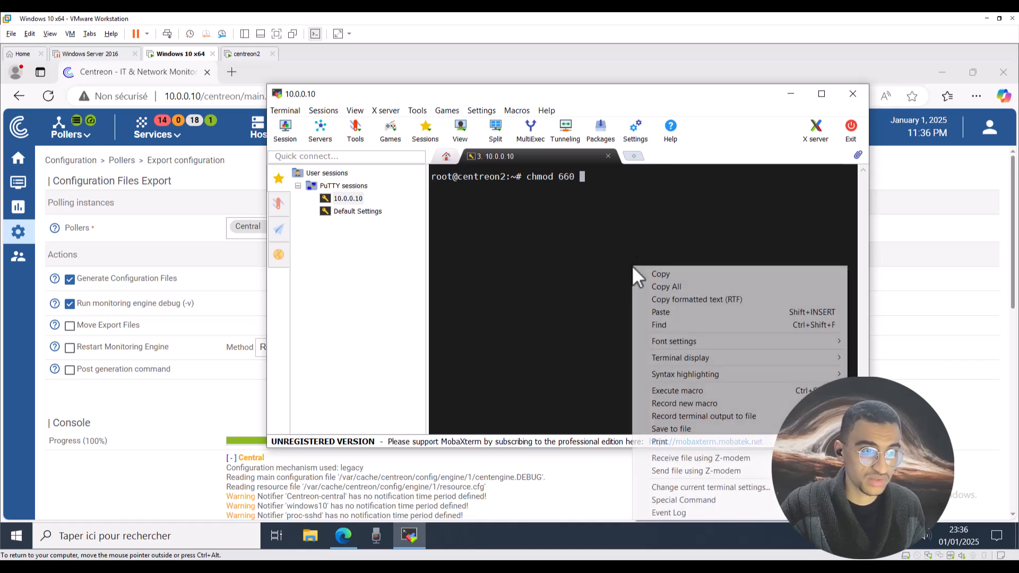
pyautogui.click(664, 312)
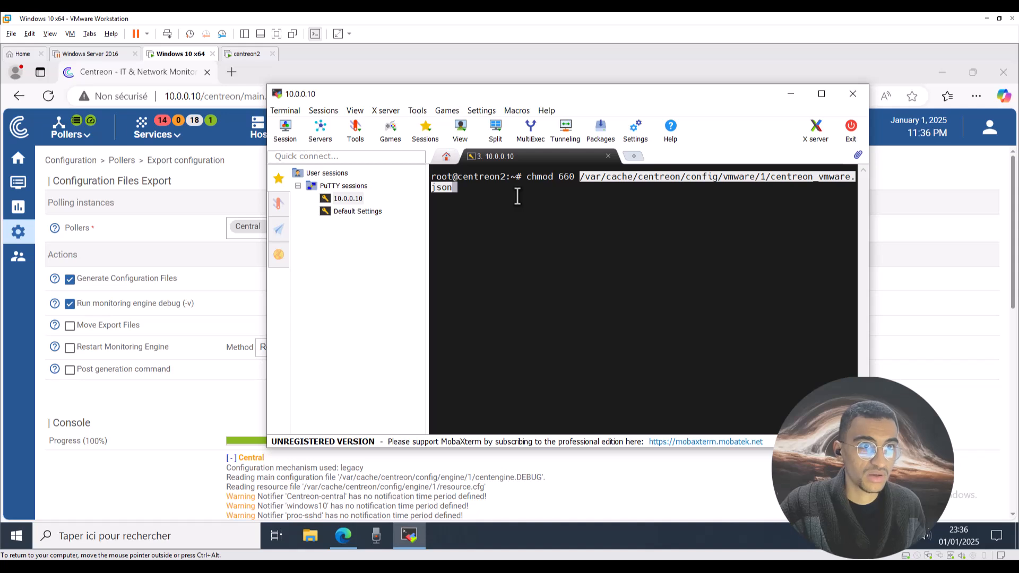
pyautogui.press('Return')
# Clear the terminal, then open Centreon's Custom Views page and its Pollers menu.
pyautogui.write('cl')
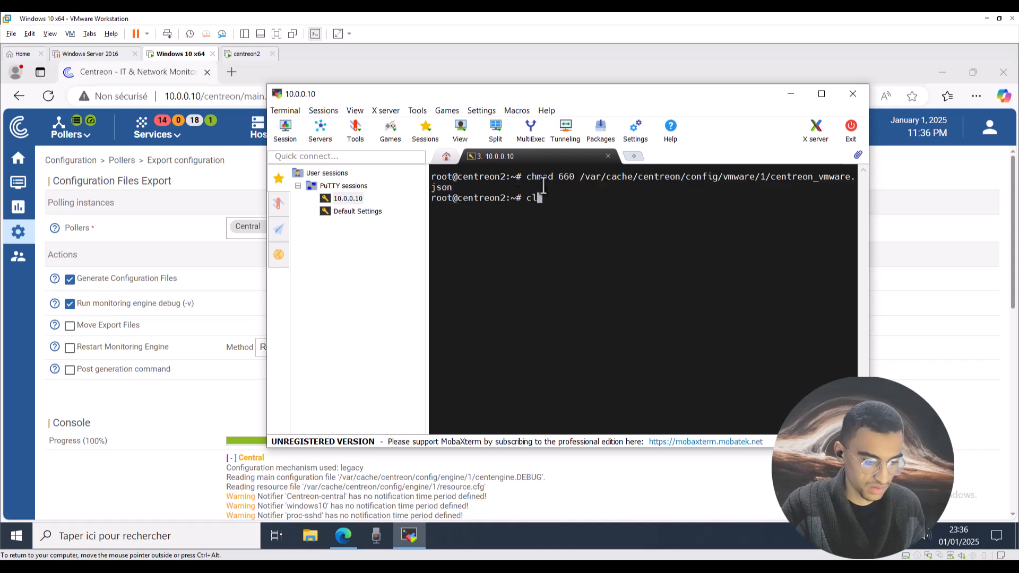
pyautogui.write('ear')
pyautogui.press('Return')
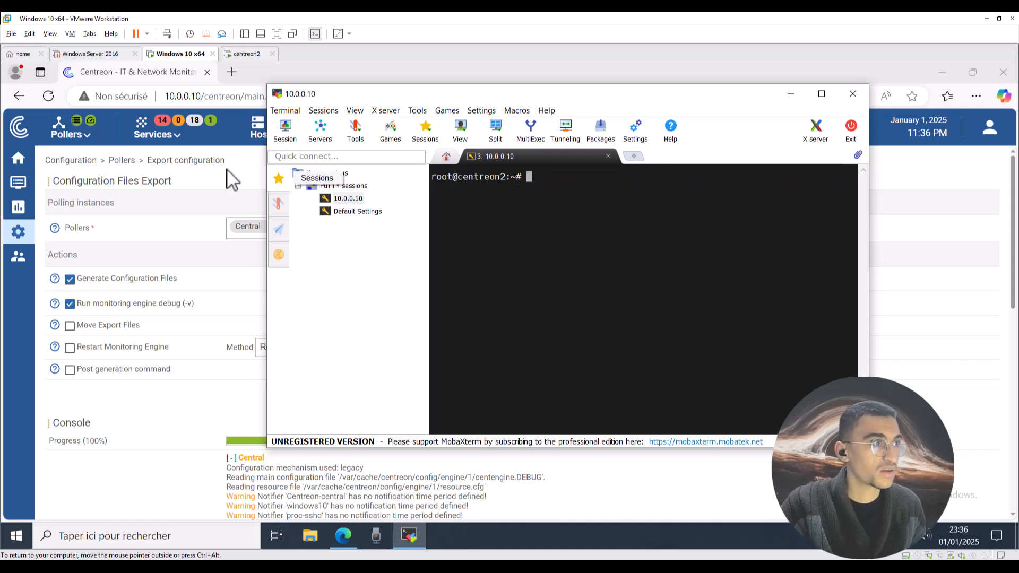
pyautogui.moveTo(34, 164)
pyautogui.click(64, 159)
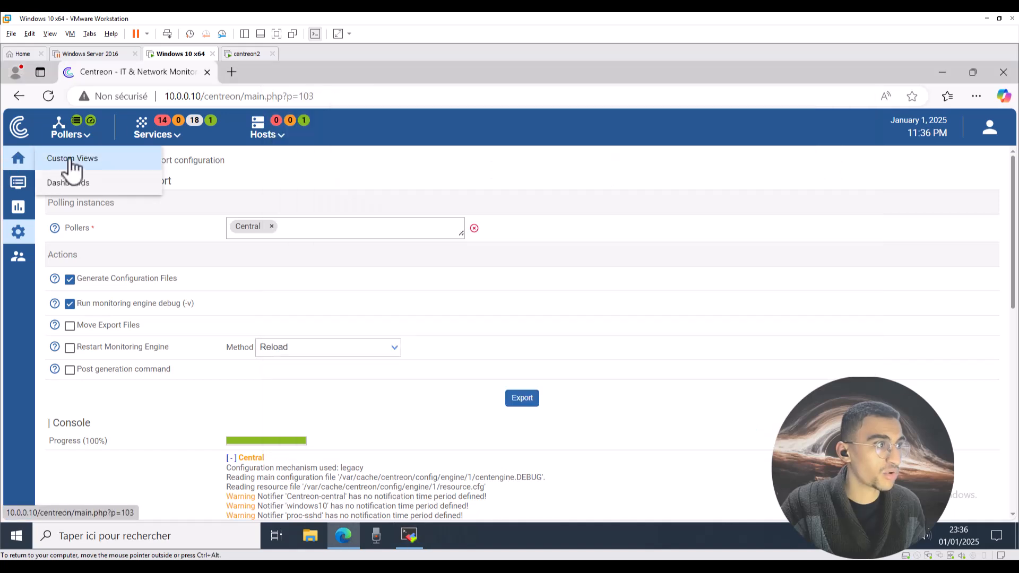
pyautogui.click(82, 139)
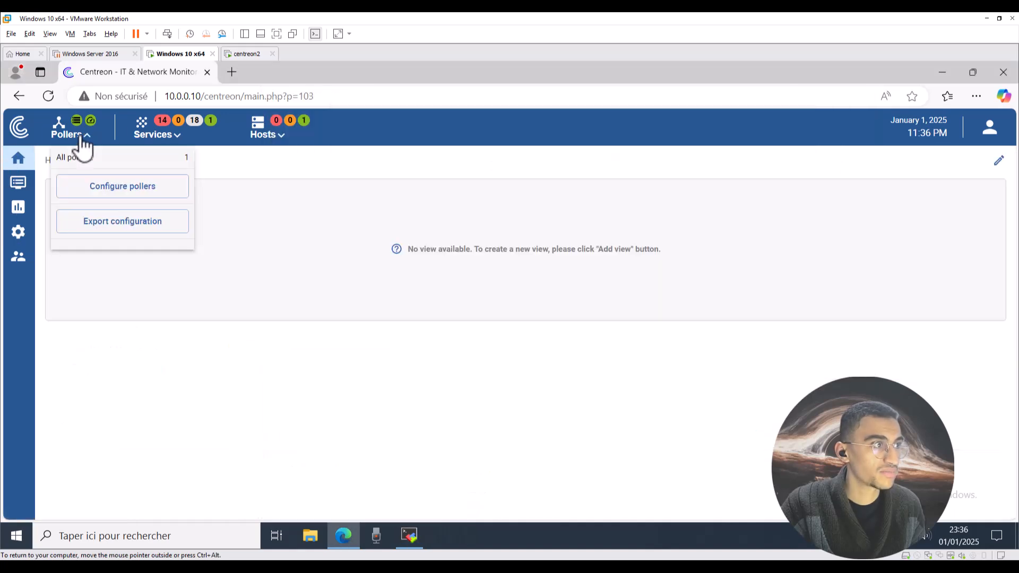
# Open the pollers export page and tick all three export actions.
pyautogui.click(119, 188)
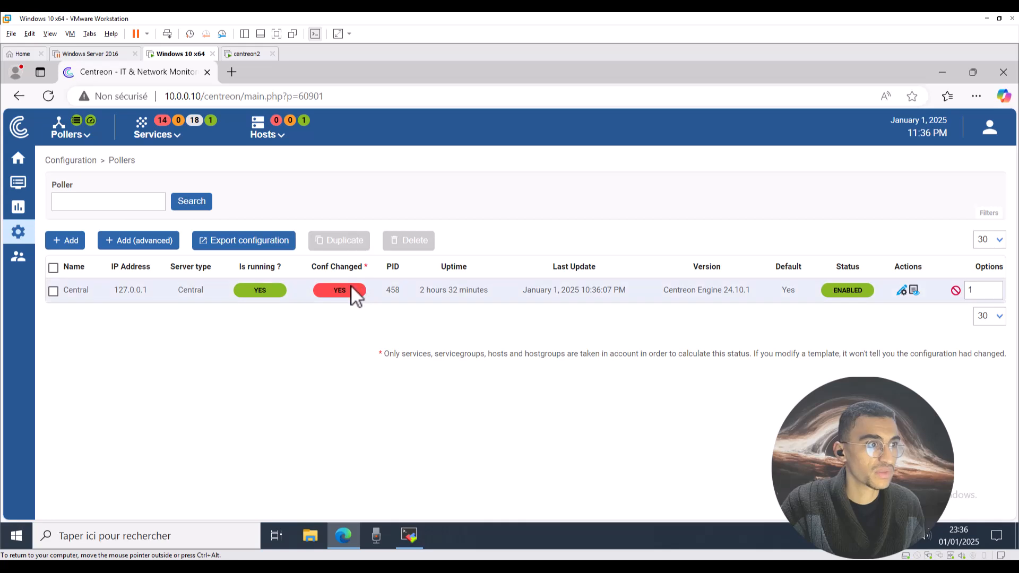
pyautogui.click(258, 249)
pyautogui.click(70, 325)
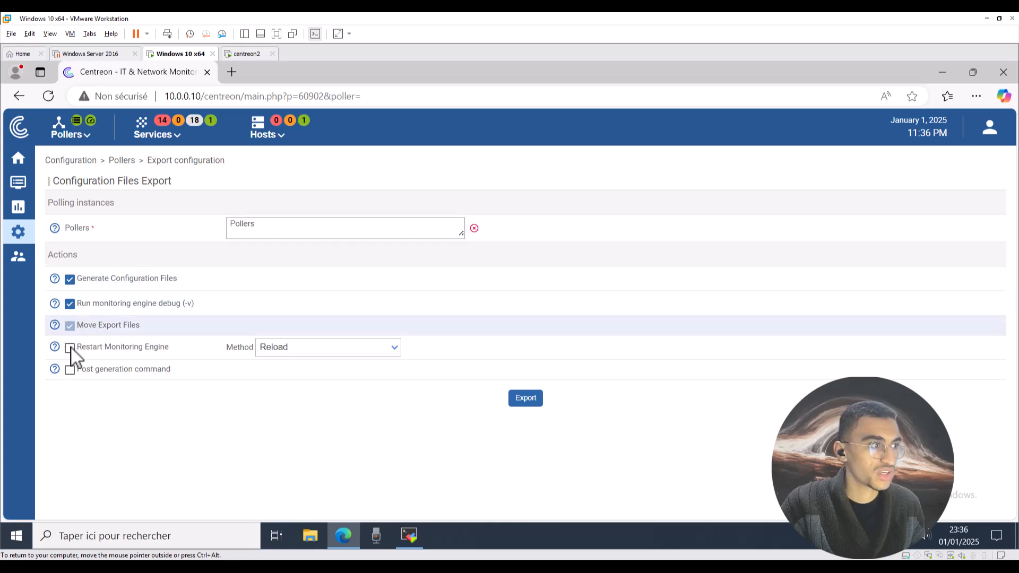
pyautogui.click(72, 351)
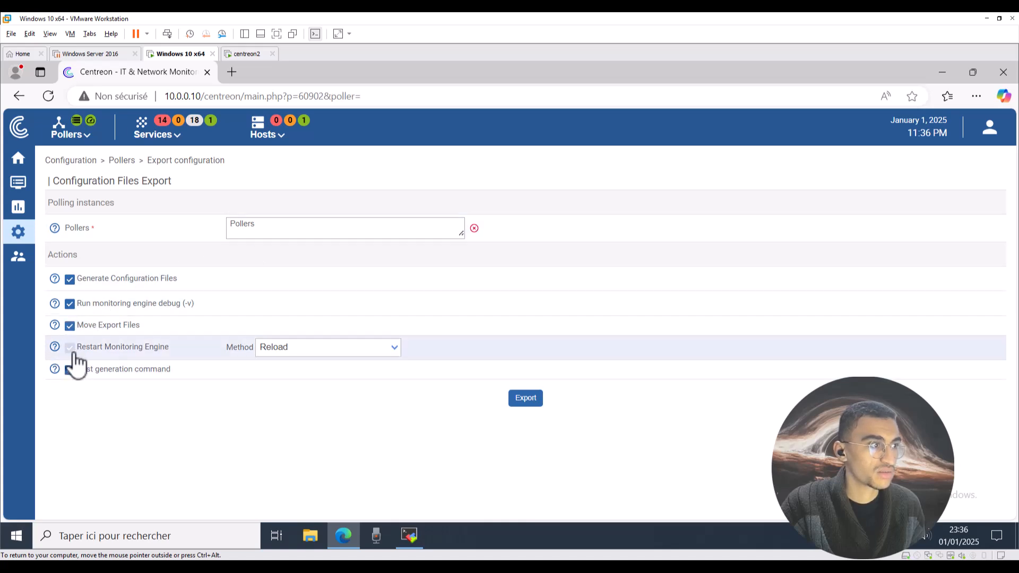
pyautogui.click(69, 370)
# Add the Central poller, keep Reload, export, and review the console output.
pyautogui.click(313, 222)
pyautogui.click(284, 269)
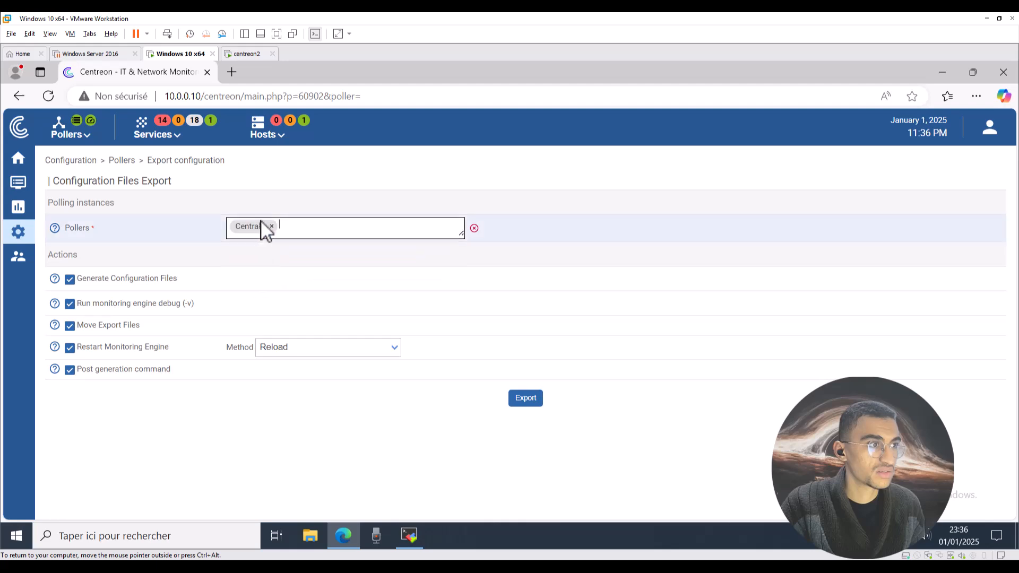
pyautogui.click(307, 347)
pyautogui.click(345, 353)
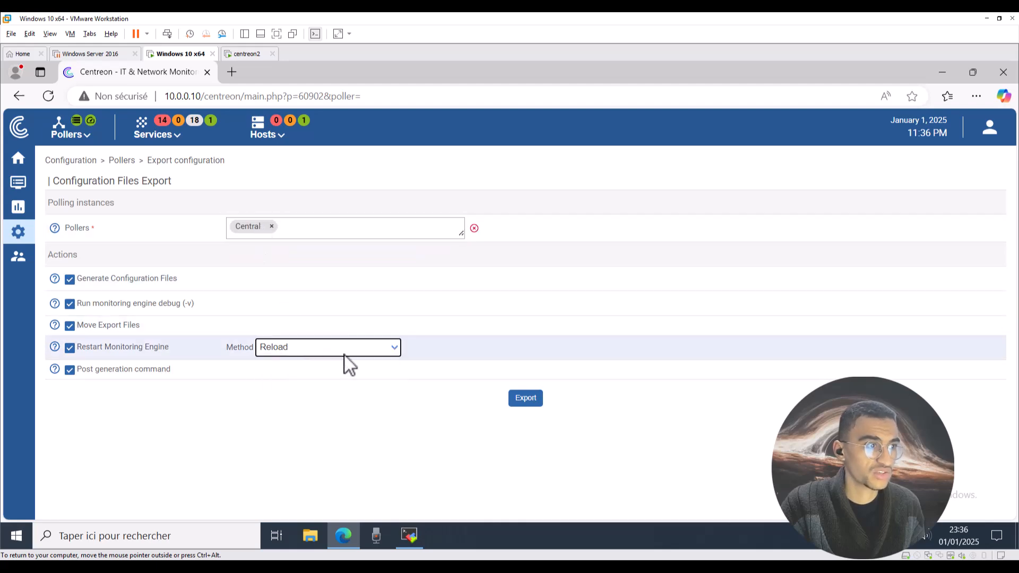
pyautogui.click(537, 401)
pyautogui.scroll(-10, 256, 336)
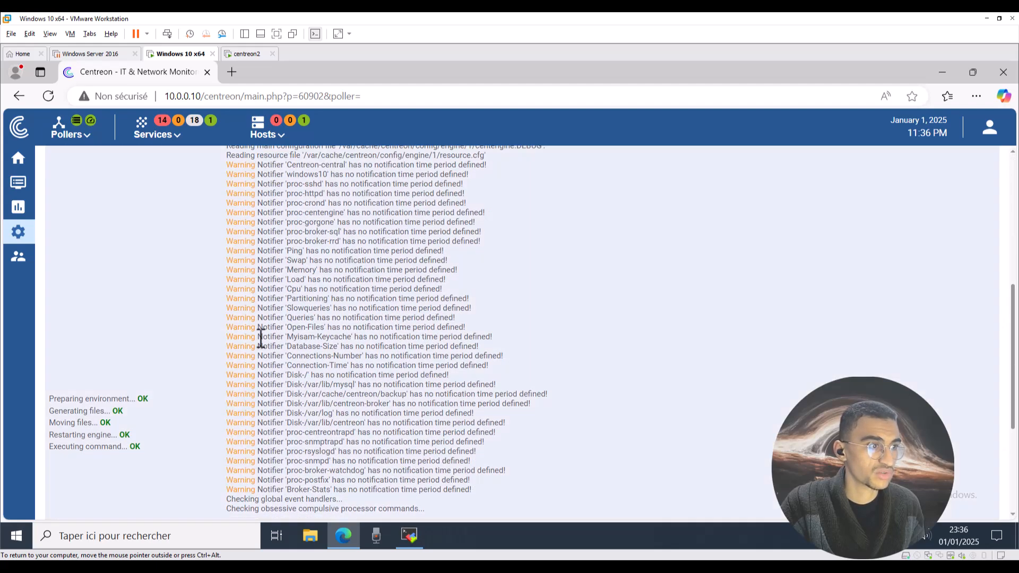
pyautogui.scroll(-1, 261, 355)
pyautogui.scroll(1, 119, 329)
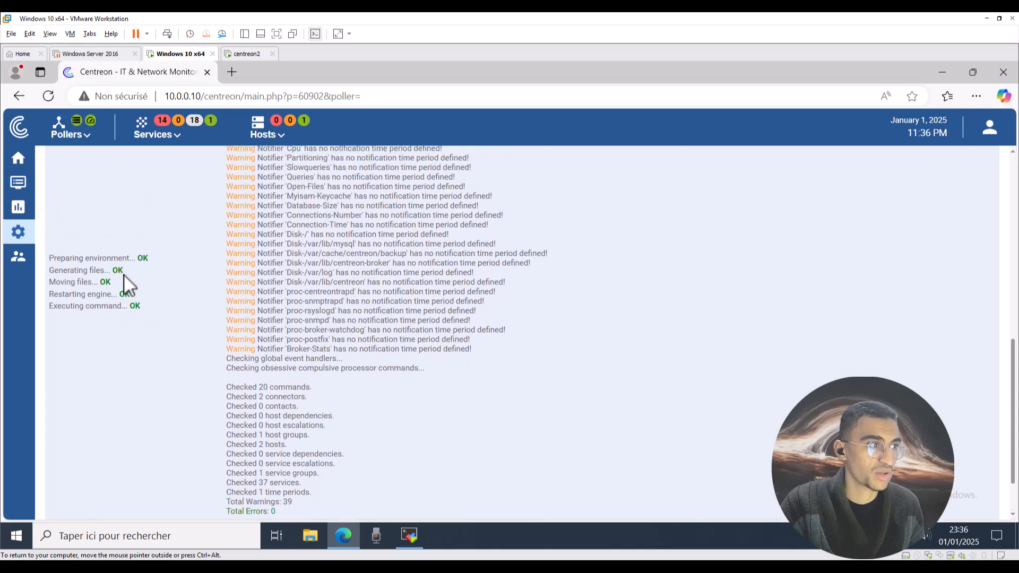
pyautogui.moveTo(134, 295); pyautogui.dragTo(123, 259)
pyautogui.scroll(5, 159, 254)
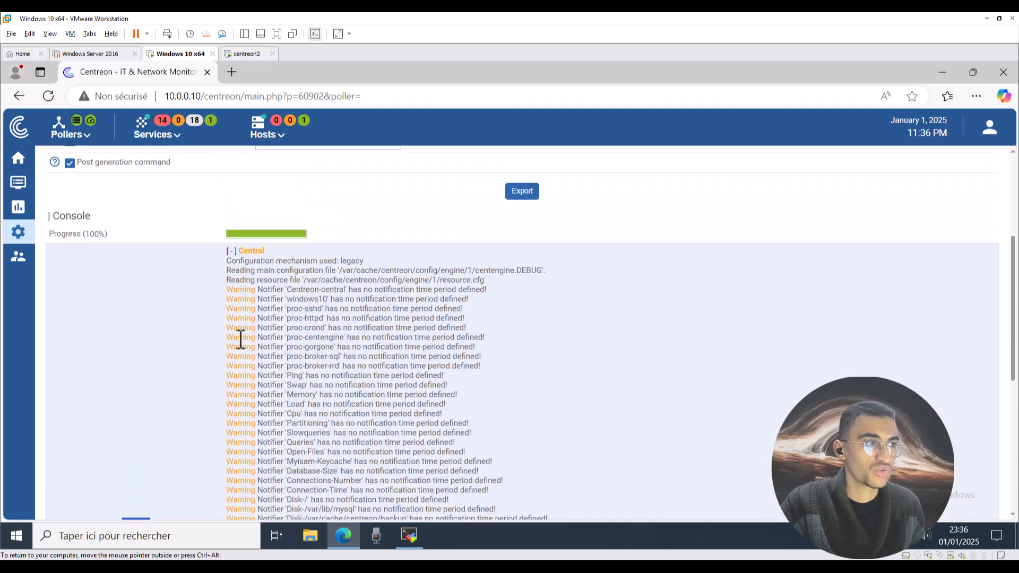
pyautogui.scroll(1, 244, 342)
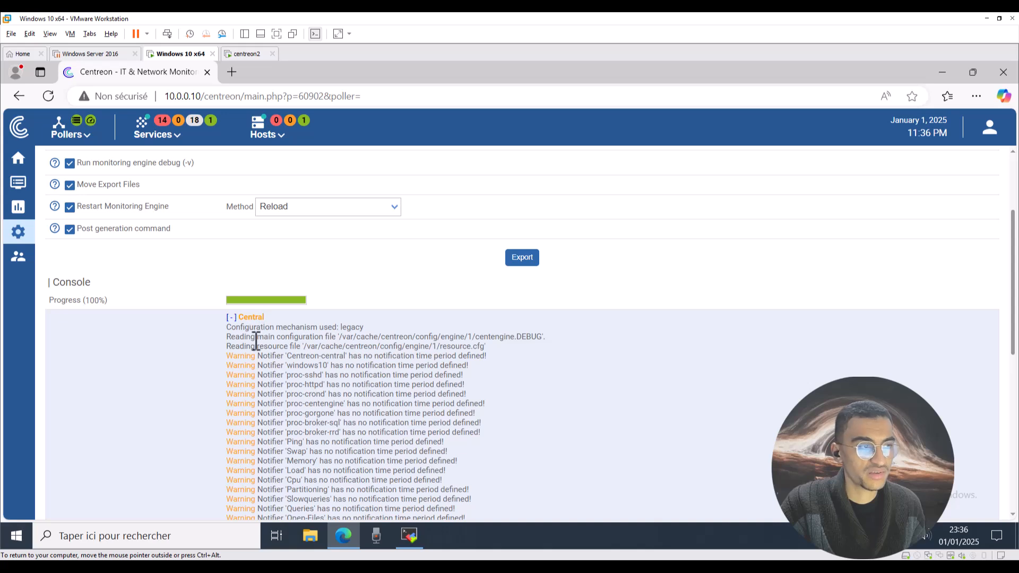
pyautogui.scroll(1, 288, 372)
pyautogui.scroll(2, 288, 372)
# Switch the restart method to Restart and export the Central configuration again.
pyautogui.click(300, 342)
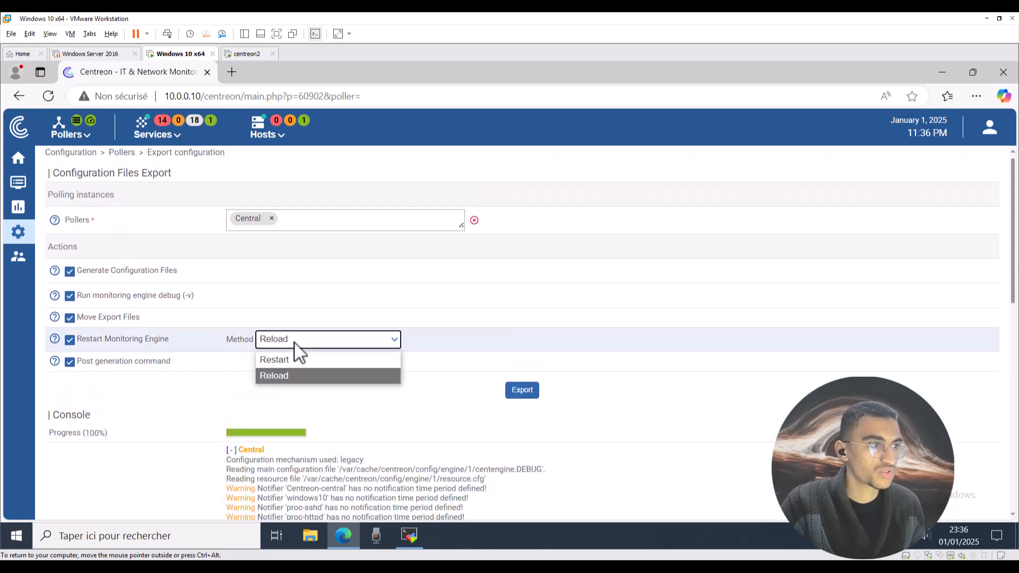
pyautogui.click(287, 357)
pyautogui.click(525, 393)
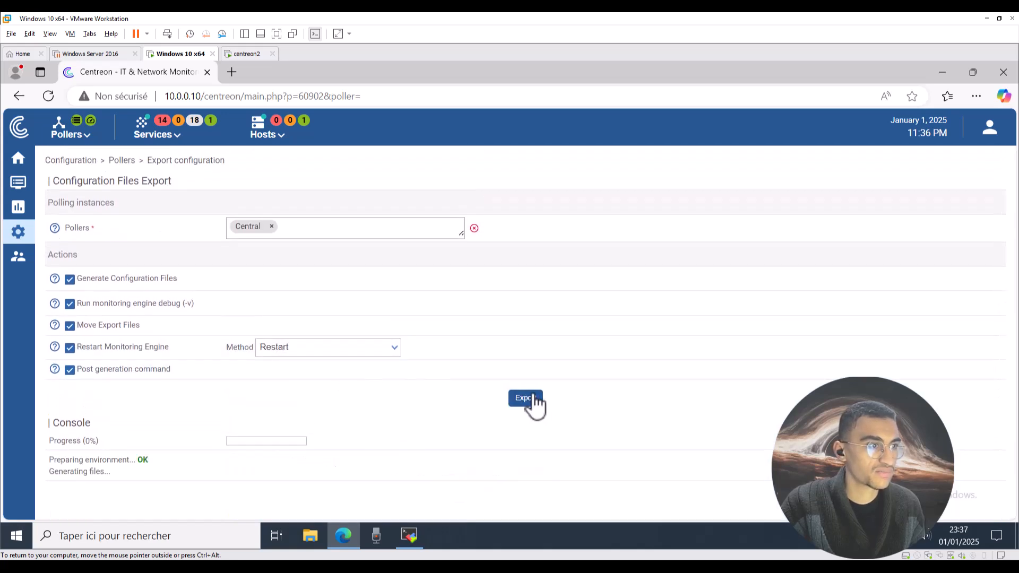
pyautogui.scroll(-4, 303, 396)
pyautogui.scroll(3, 302, 318)
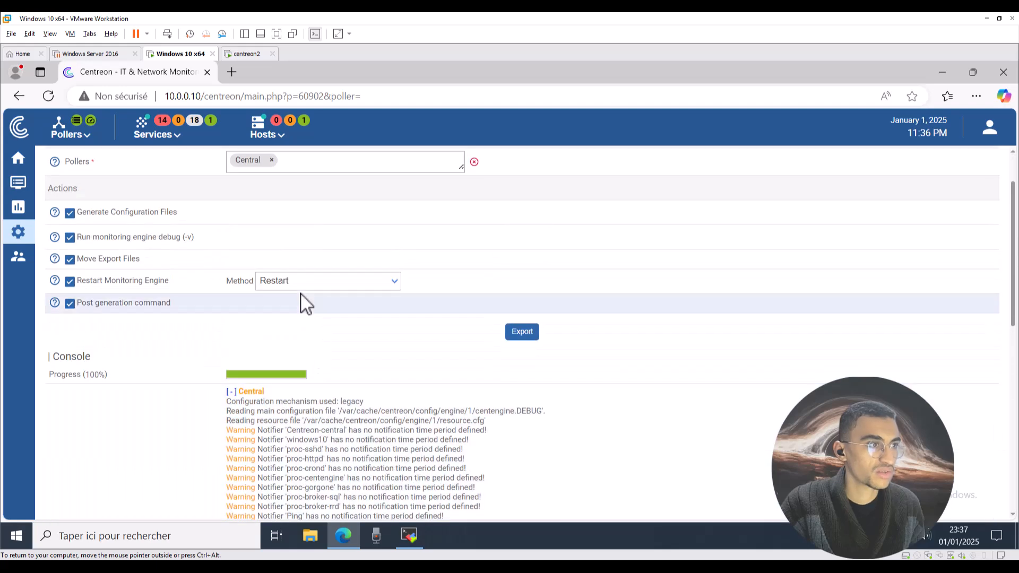
pyautogui.scroll(1, 247, 321)
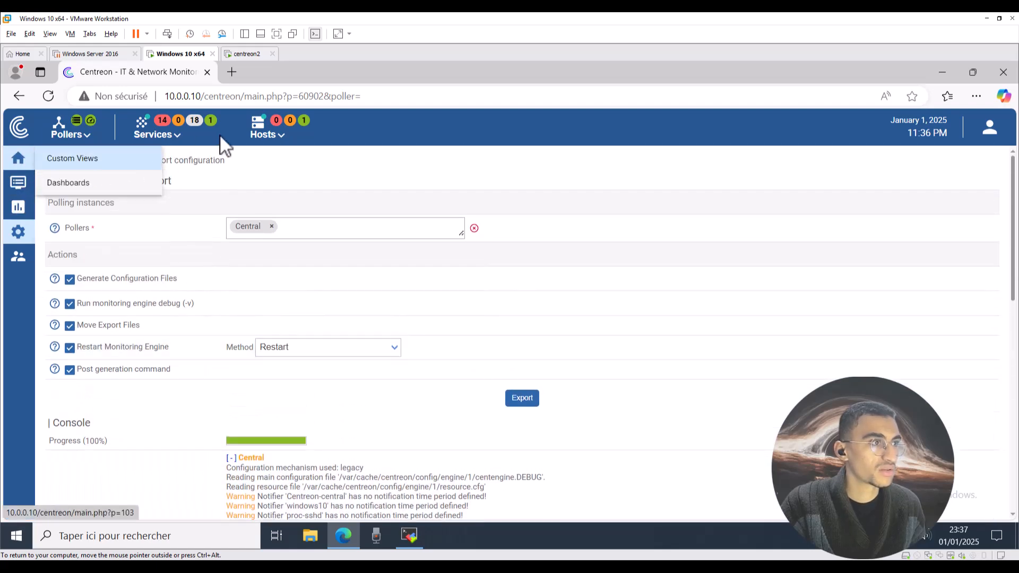
# Filter Resources Status to all hosts and expand windows10 to show Swap, Memory, Cpu and Ping.
pyautogui.click(273, 135)
pyautogui.click(275, 250)
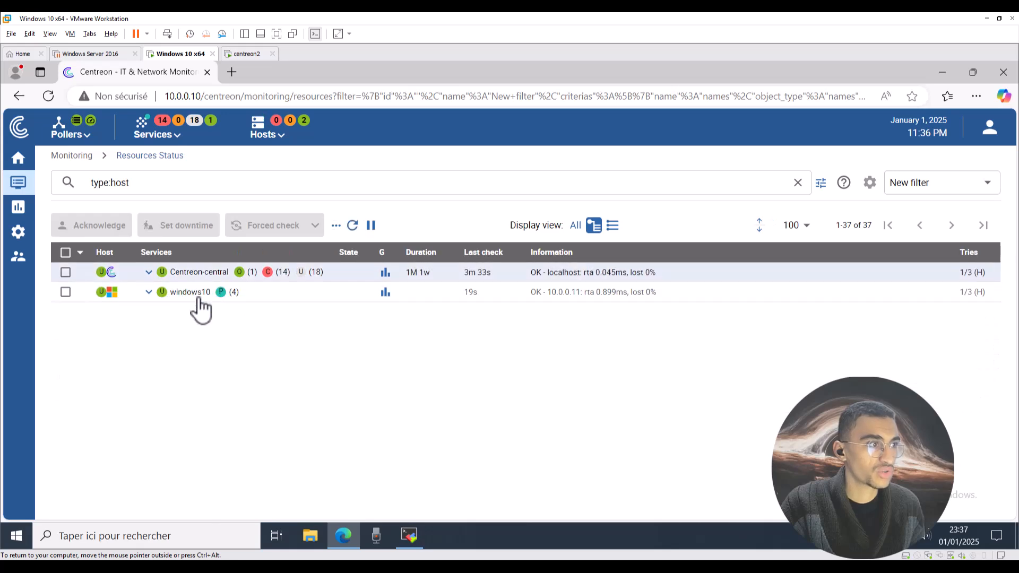
pyautogui.click(149, 291)
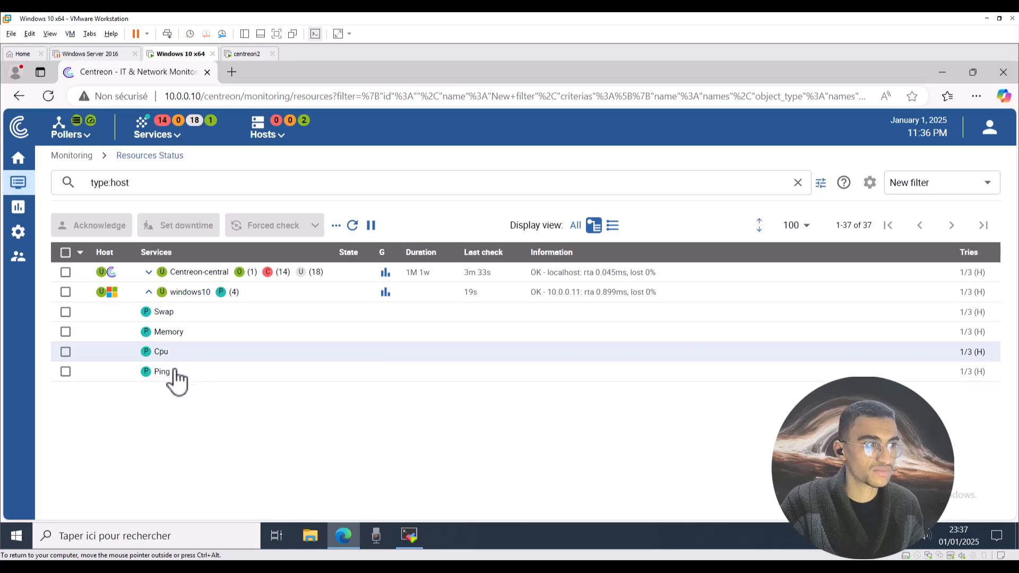
pyautogui.moveTo(528, 568)
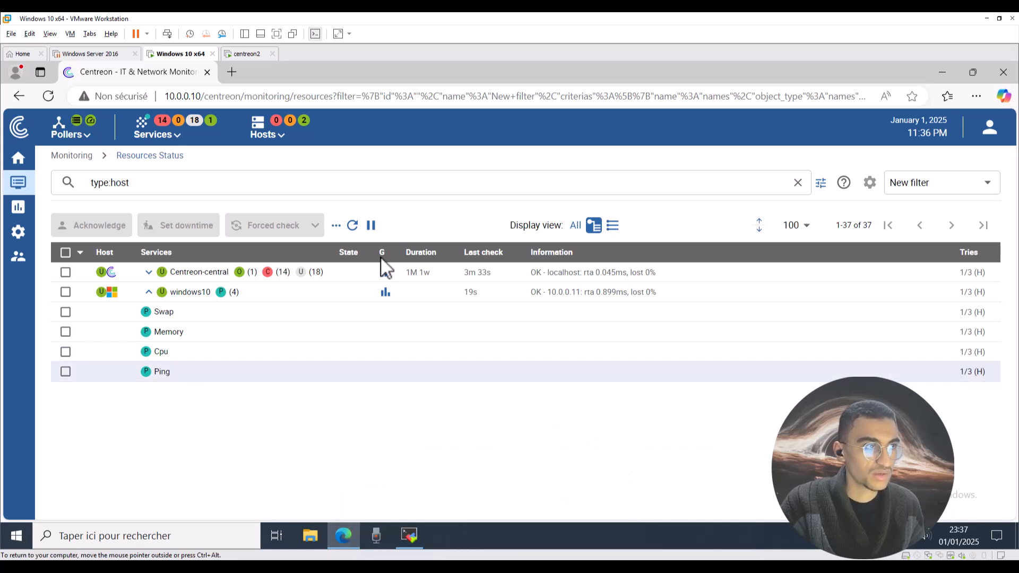
# Remove the bridged Network Adapter 2 from the centreon2 VM's settings.
pyautogui.click(241, 55)
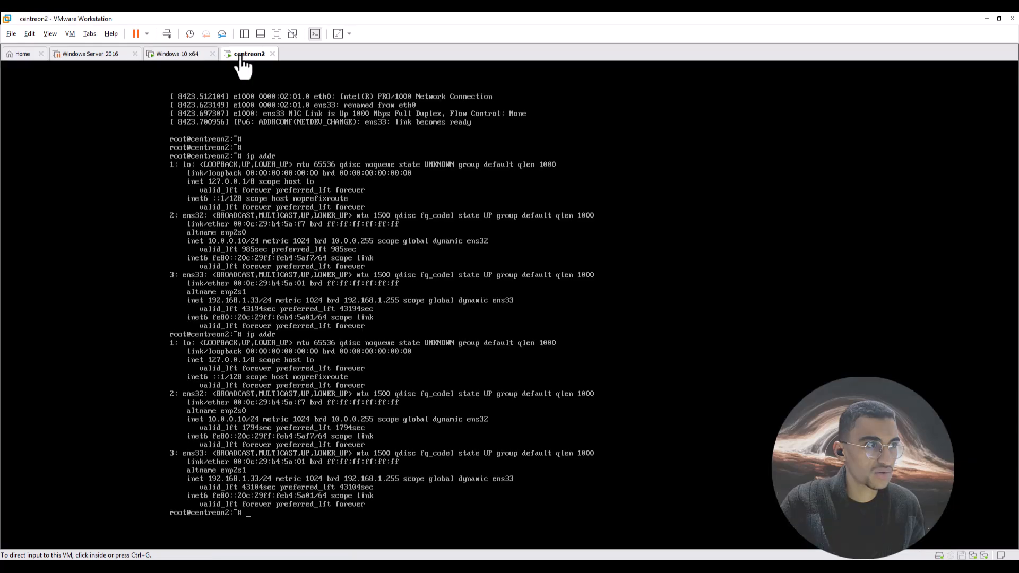
pyautogui.click(71, 34)
pyautogui.click(94, 182)
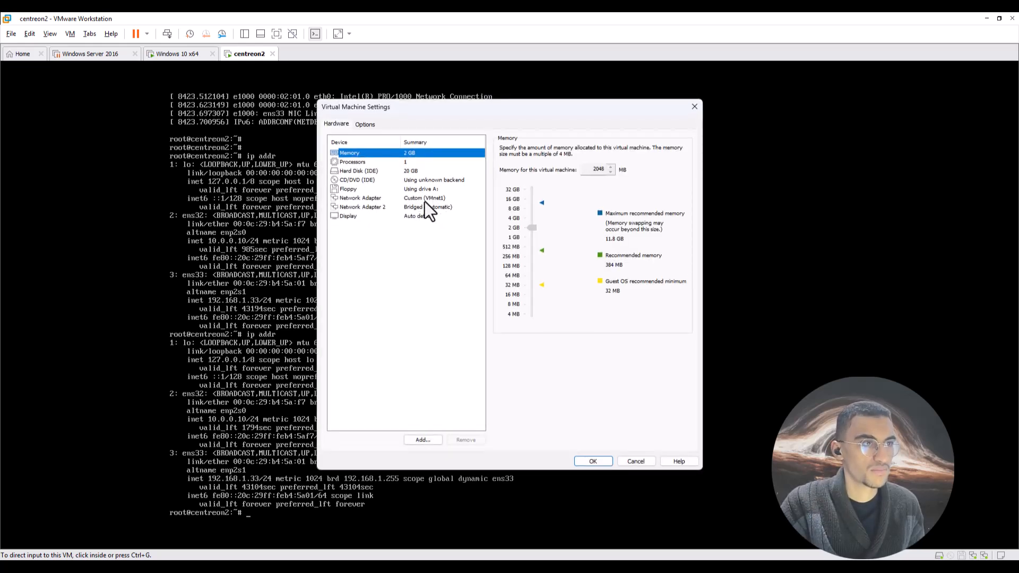
pyautogui.click(433, 208)
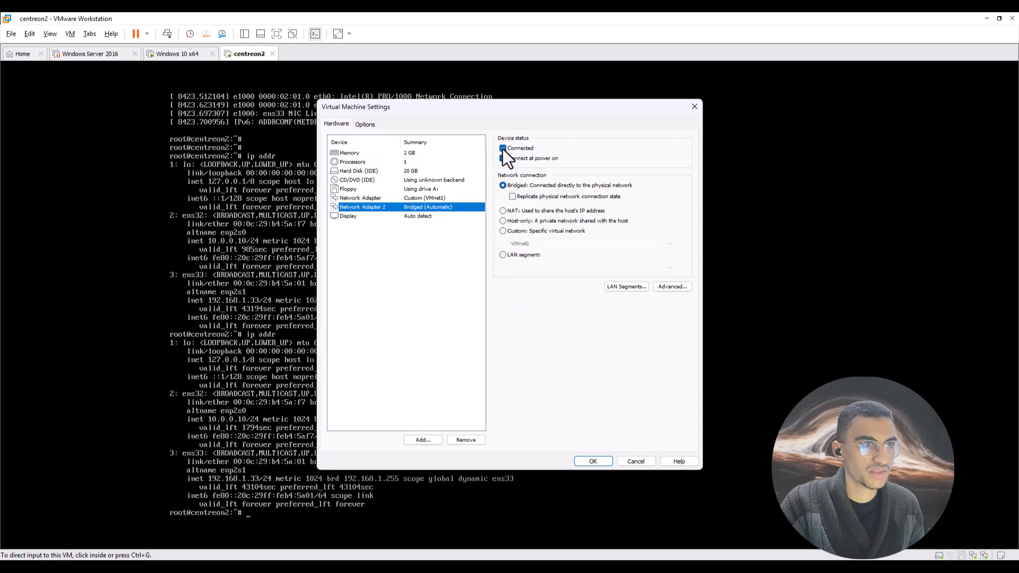
pyautogui.click(466, 440)
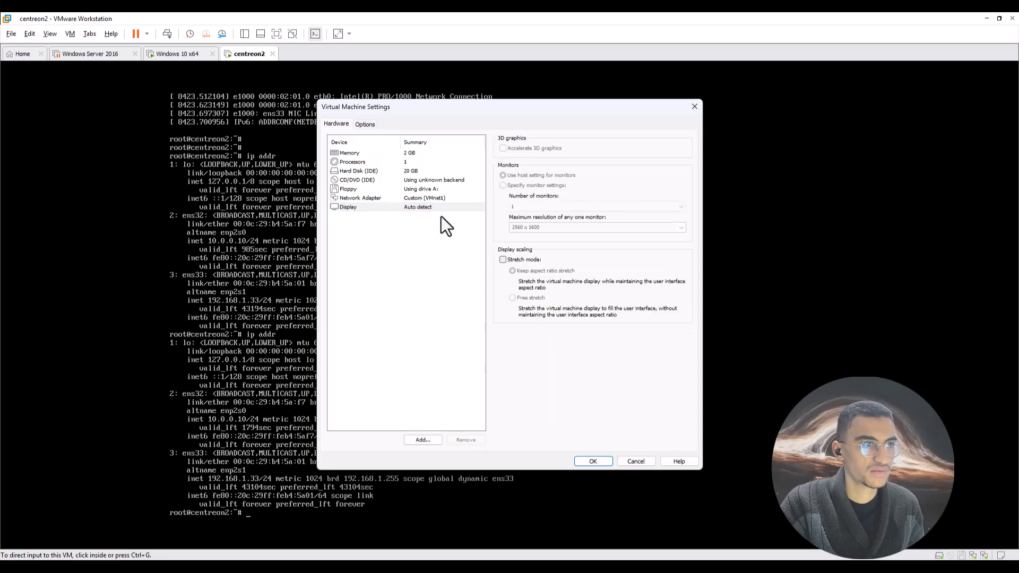
pyautogui.click(592, 461)
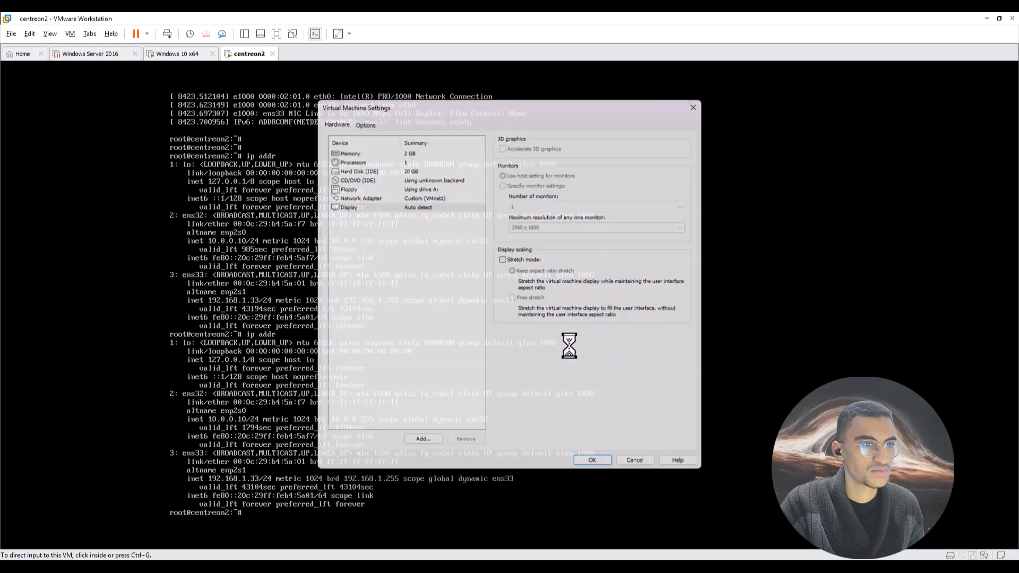
# Check the centreon2 console still responds, then move the Windows 10 tab after centreon2.
pyautogui.click(412, 376)
pyautogui.press('Return')
pyautogui.press('Return')
pyautogui.press('Return')
pyautogui.press('Return')
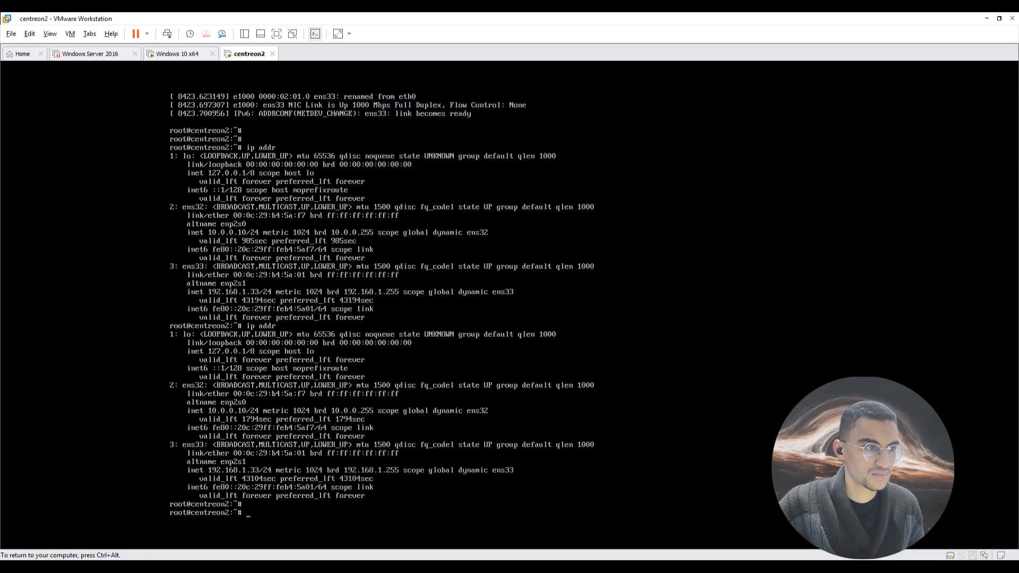
pyautogui.press('Return')
pyautogui.press('Return')
pyautogui.press('Return')
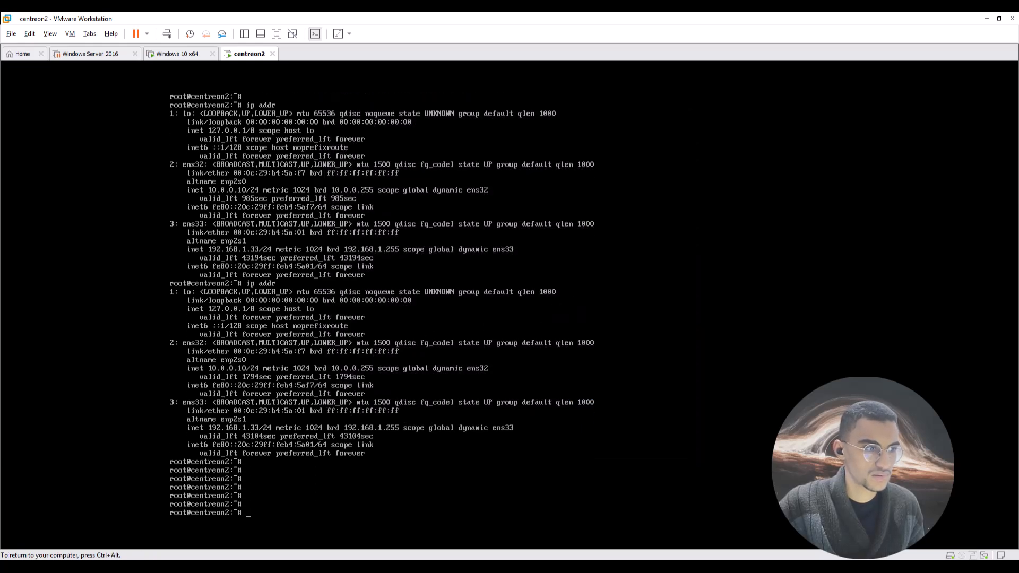
pyautogui.hotkey('ctrl', 'alt')
pyautogui.moveTo(178, 54); pyautogui.dragTo(282, 53)
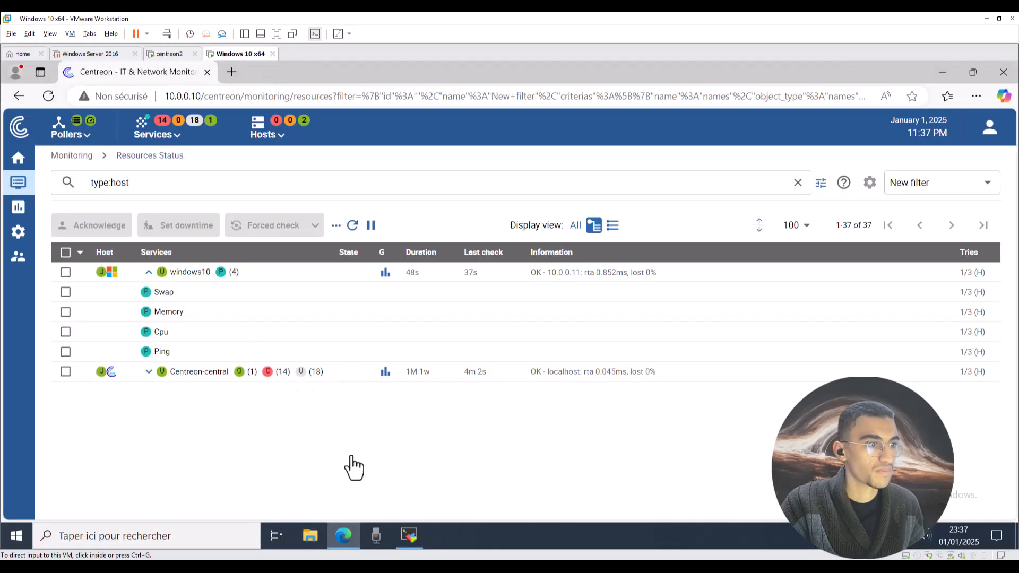
# Run ip addr on the Centreon server and confirm ens32 holds 10.0.0.10.
pyautogui.click(410, 535)
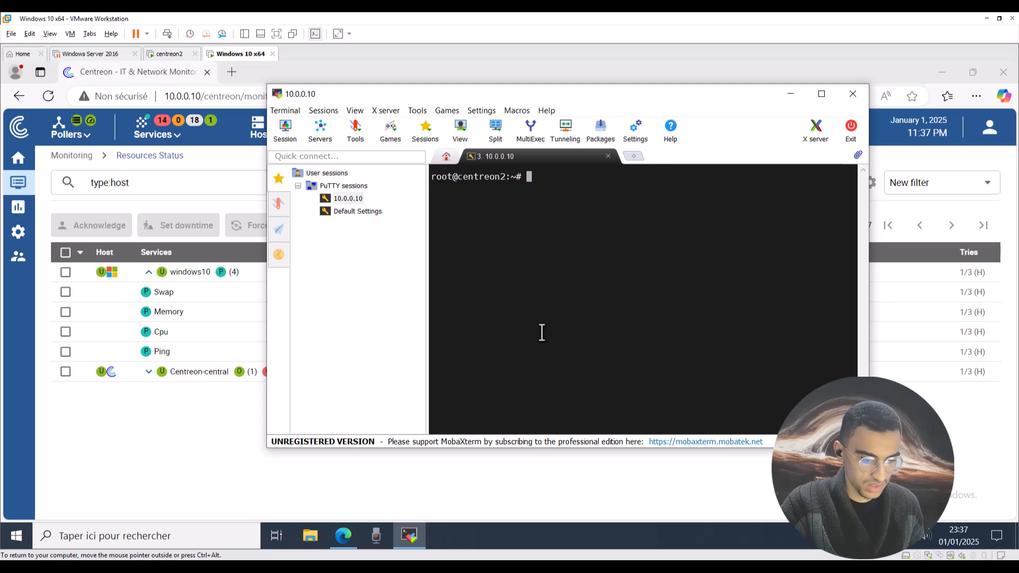
pyautogui.write('ip addr')
pyautogui.press('Return')
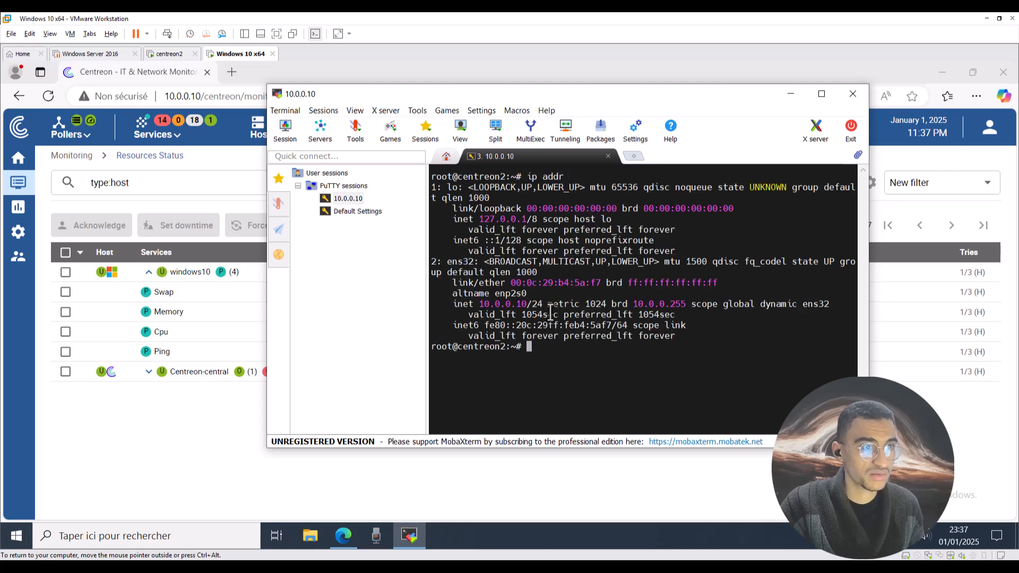
pyautogui.moveTo(531, 304); pyautogui.dragTo(505, 300)
pyautogui.click(160, 447)
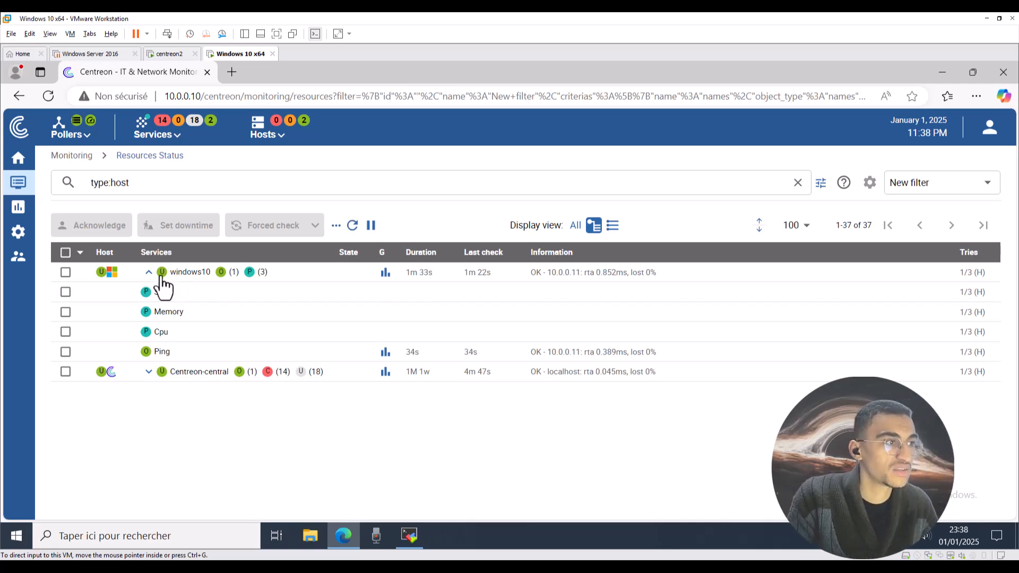
# Check the Ping and Cpu service details, then refresh the resource list.
pyautogui.click(159, 352)
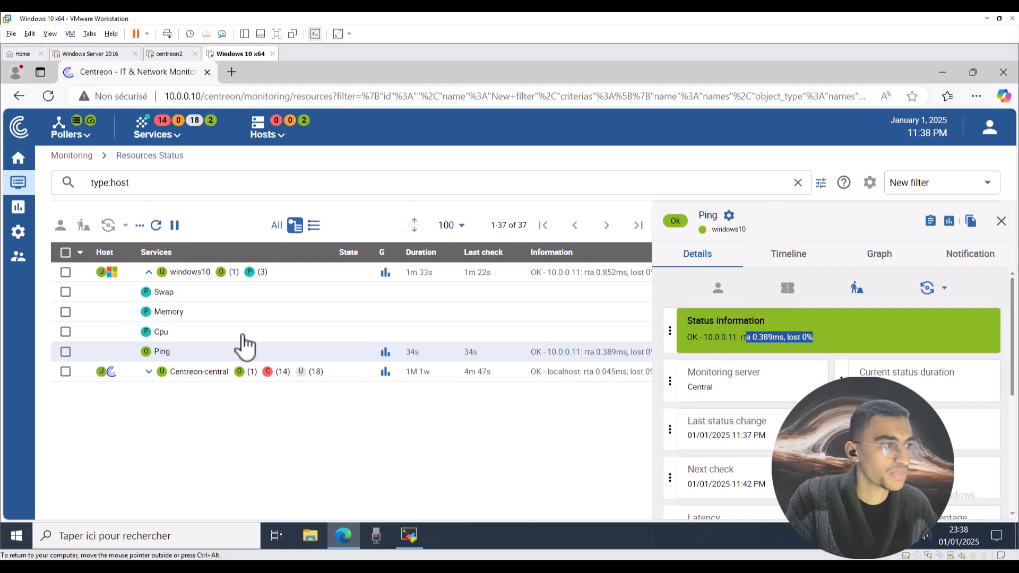
pyautogui.click(208, 332)
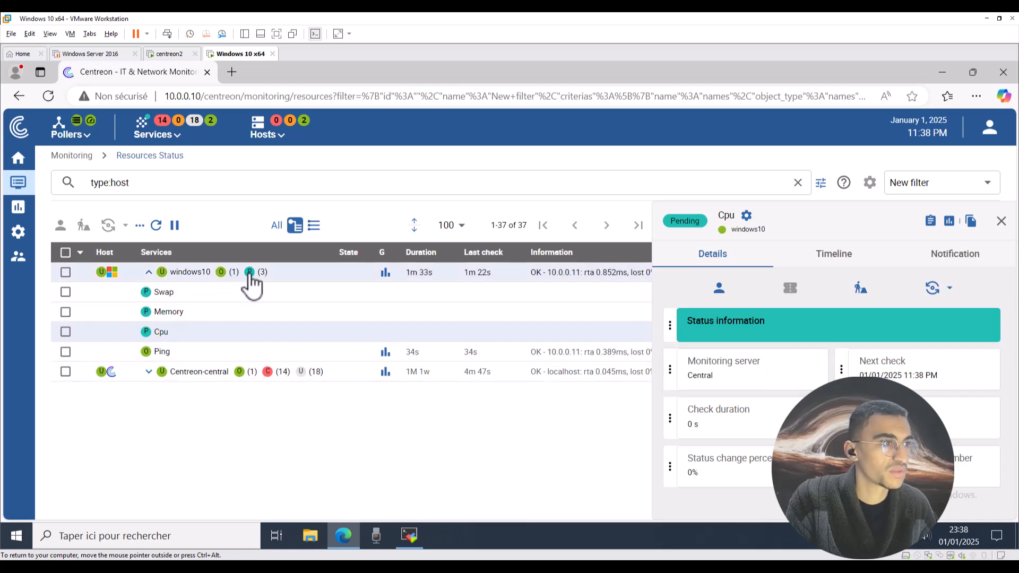
pyautogui.click(283, 139)
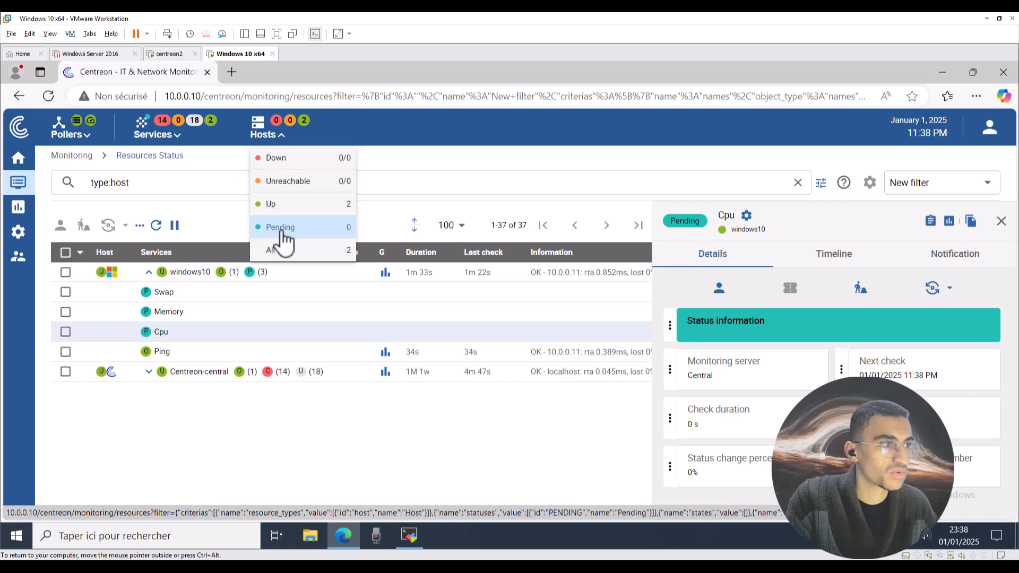
pyautogui.click(295, 432)
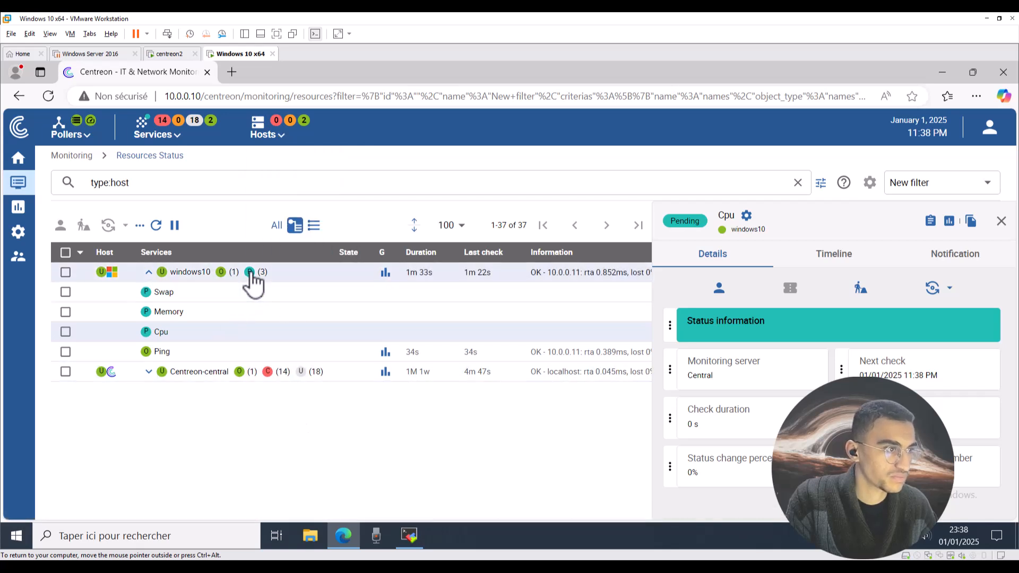
pyautogui.click(156, 225)
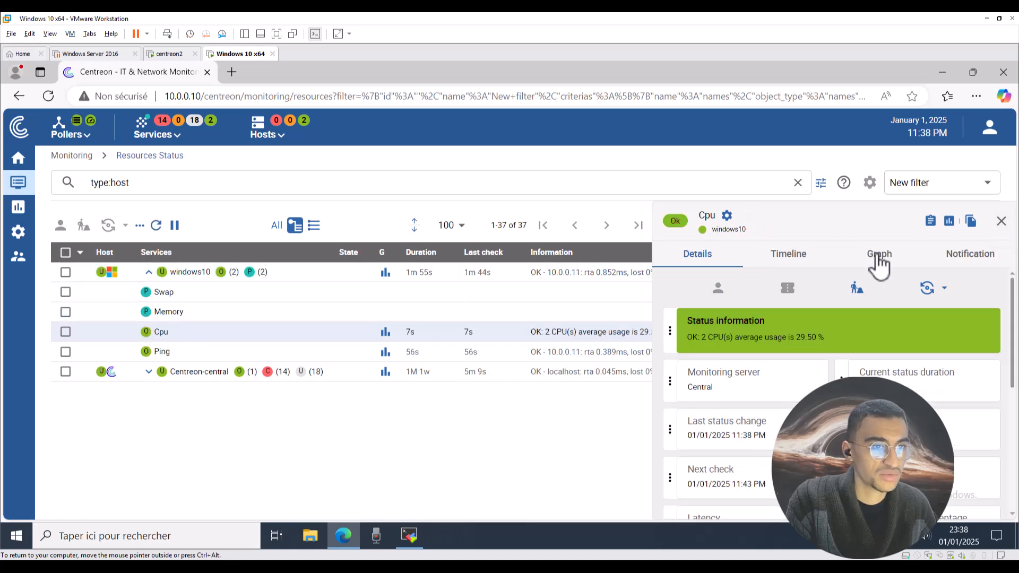
# Show the Memory service details with 1.85GB of 4.00GB RAM used (46.29%).
pyautogui.click(1002, 221)
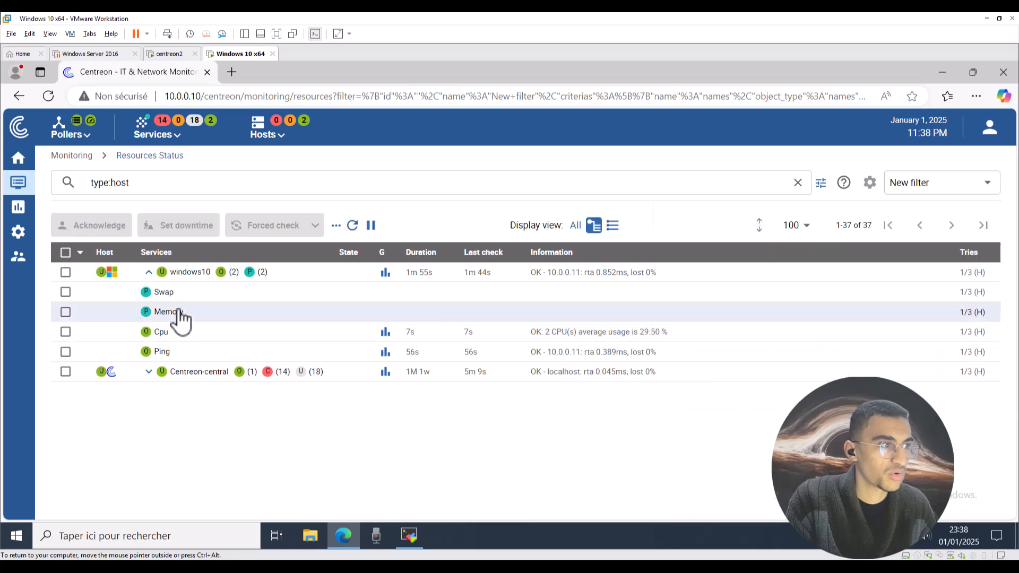
pyautogui.click(179, 313)
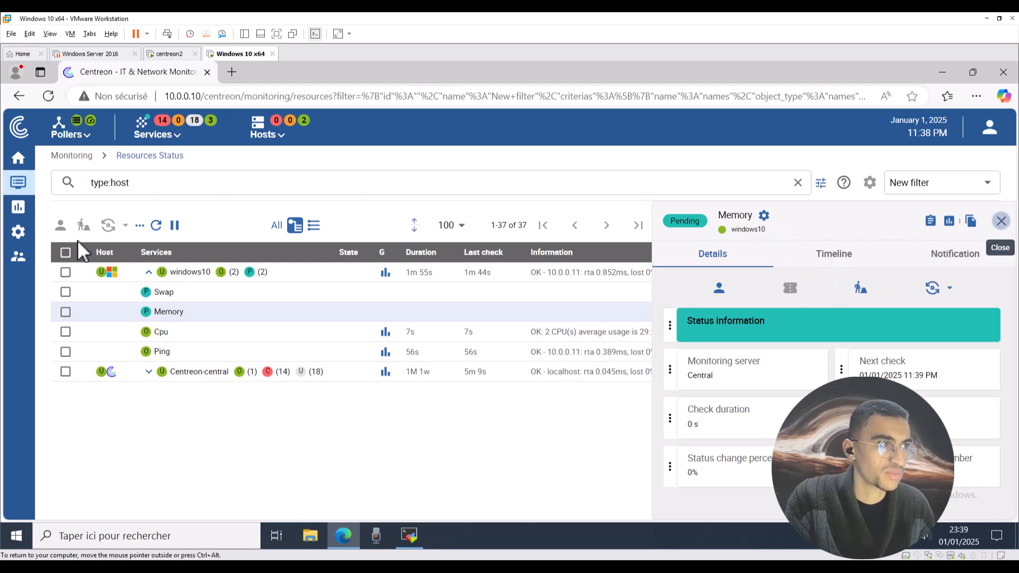
pyautogui.click(1002, 221)
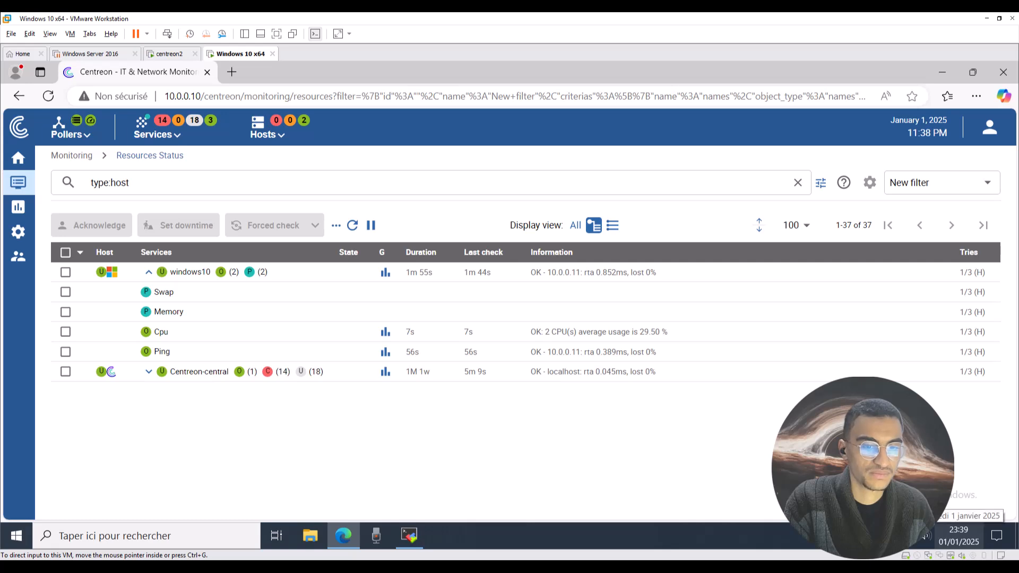
pyautogui.click(171, 314)
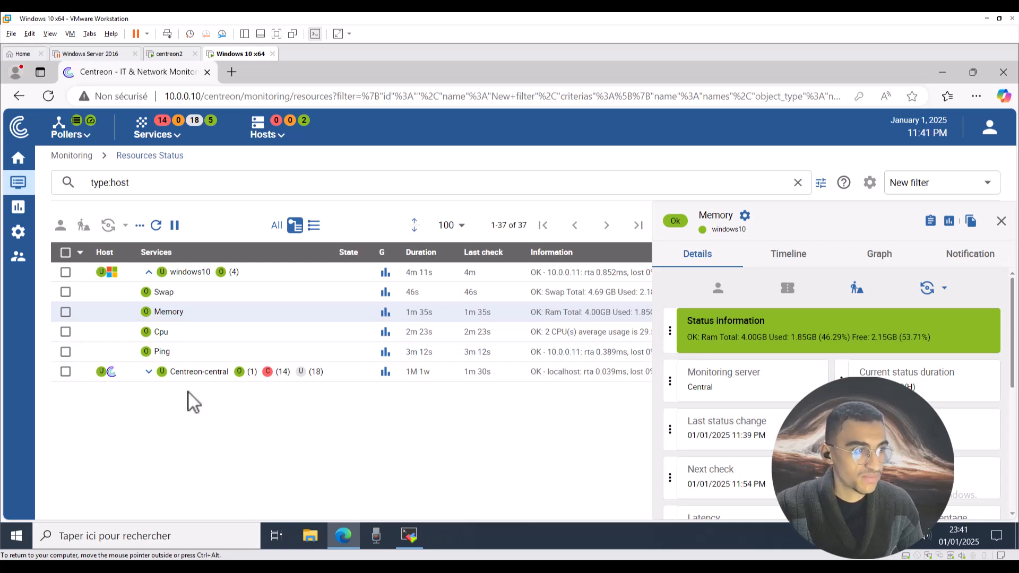
pyautogui.moveTo(26, 214)
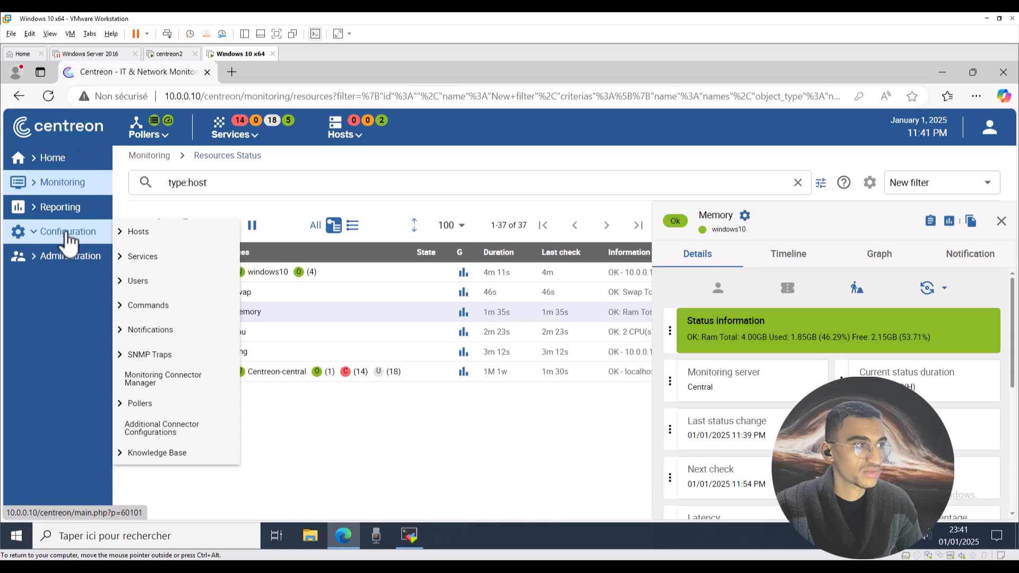
# Go to Configuration > Services > Services by host.
pyautogui.moveTo(140, 236)
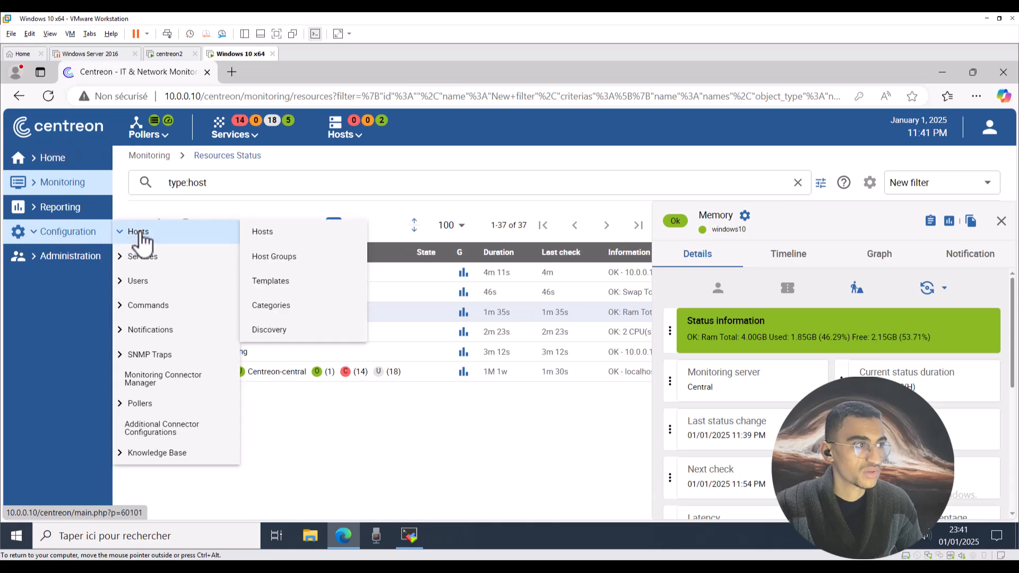
pyautogui.click(300, 237)
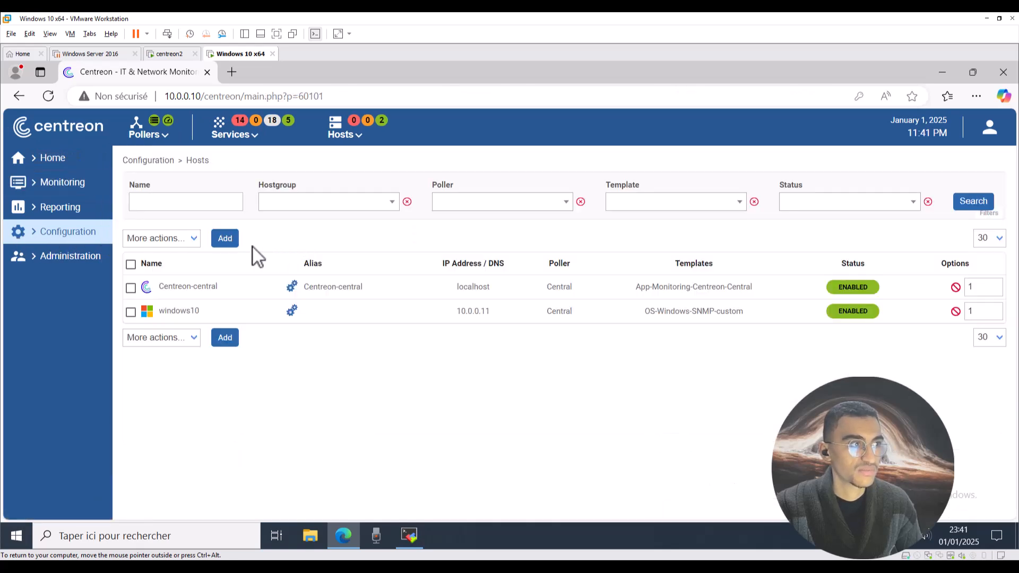
pyautogui.moveTo(79, 233)
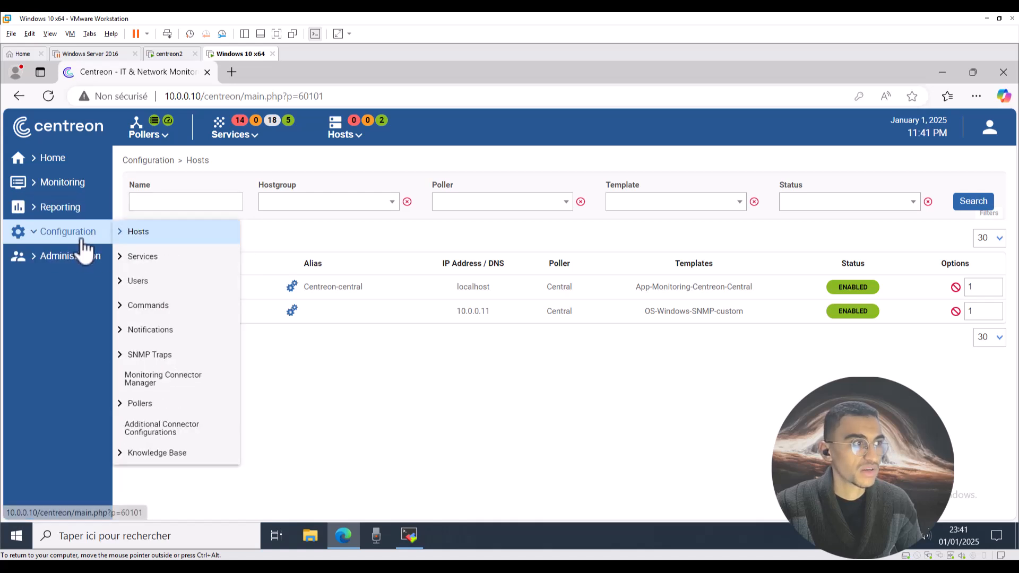
pyautogui.moveTo(146, 257)
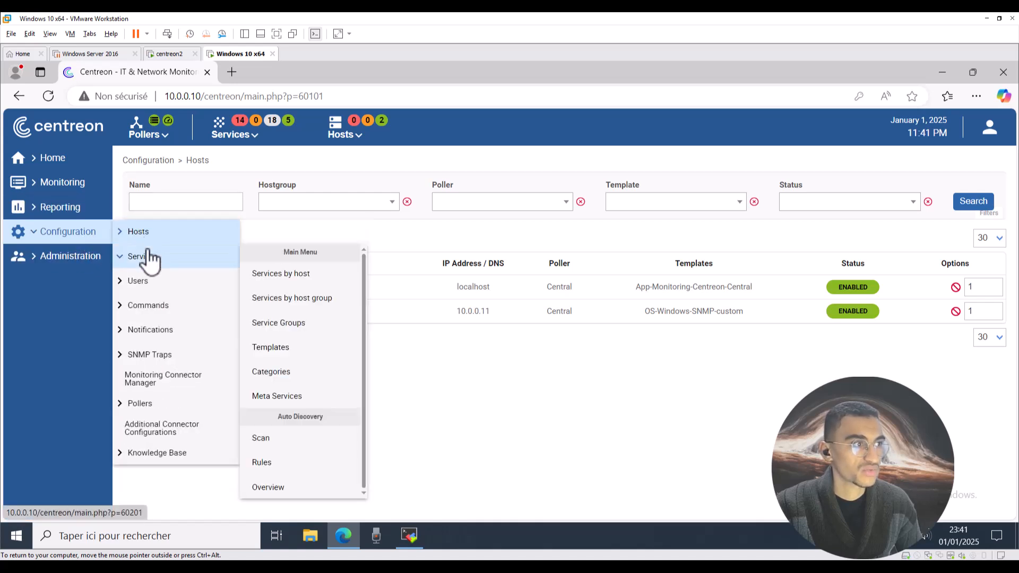
pyautogui.click(292, 276)
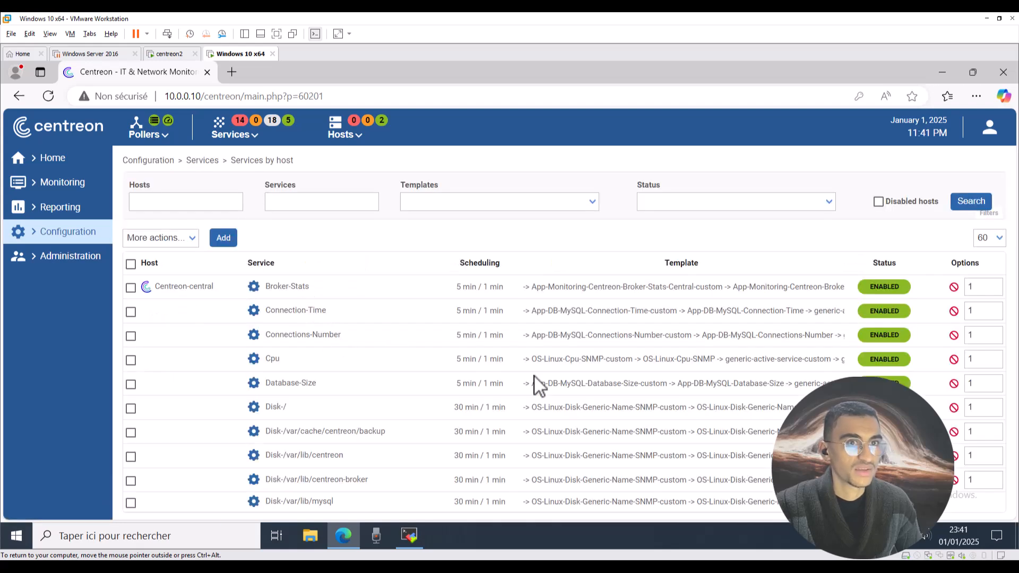
pyautogui.scroll(-15, 598, 416)
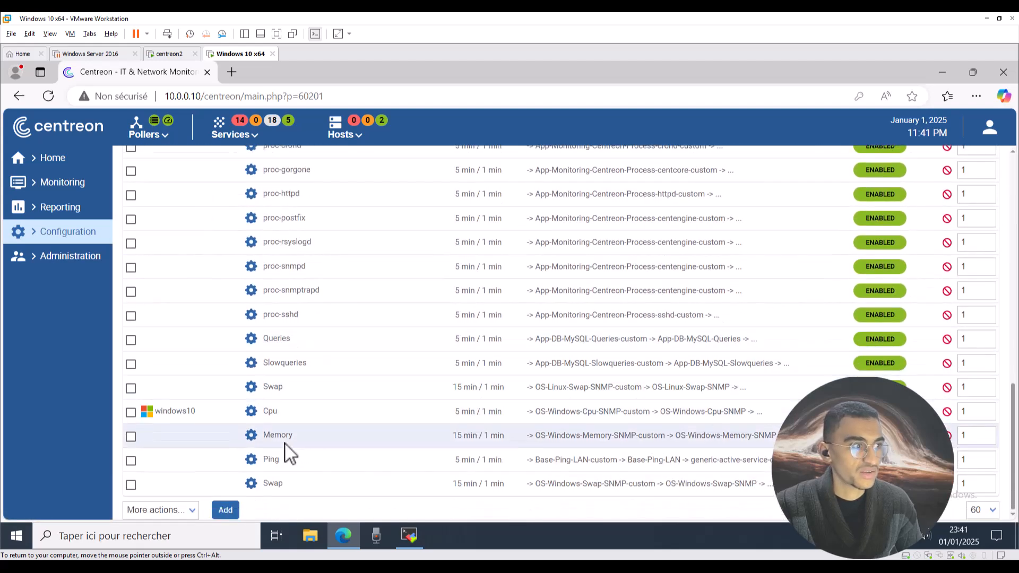
pyautogui.scroll(2, 228, 408)
pyautogui.scroll(-3, 215, 425)
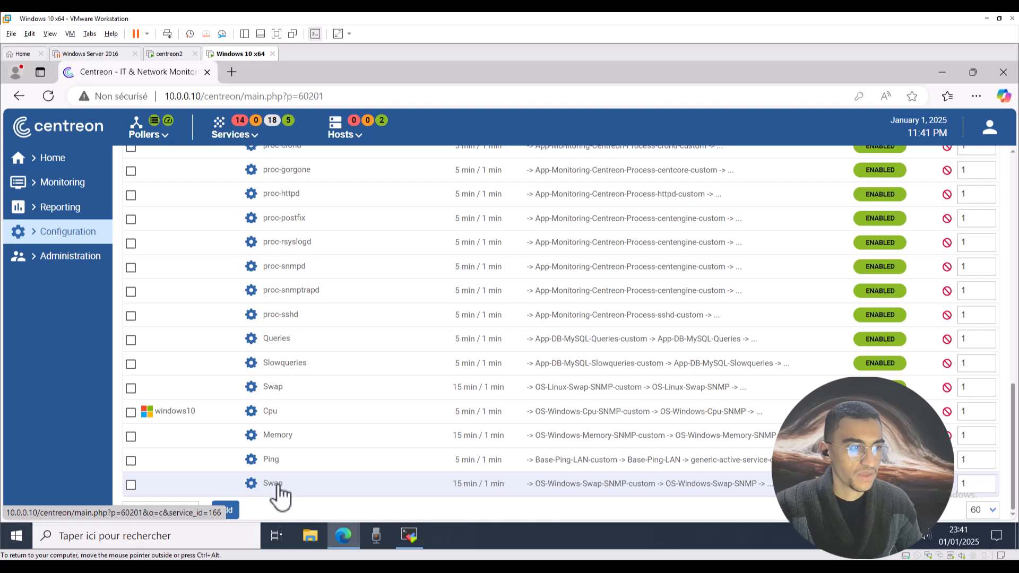
# Change the windows10 Memory service's CRITICAL macro from 90 to 1 and save it.
pyautogui.click(280, 435)
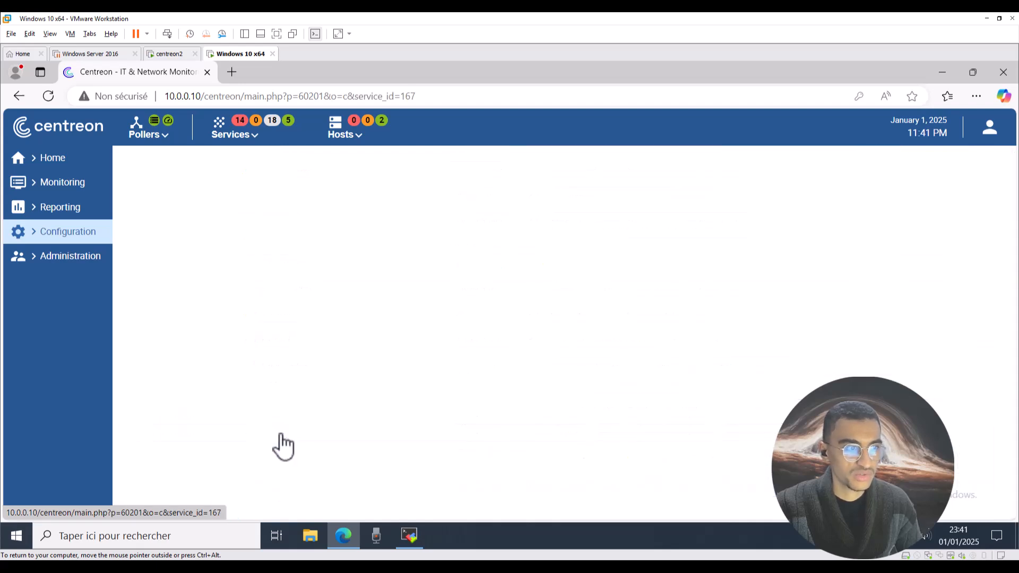
pyautogui.scroll(-2, 263, 352)
pyautogui.scroll(-2, 264, 350)
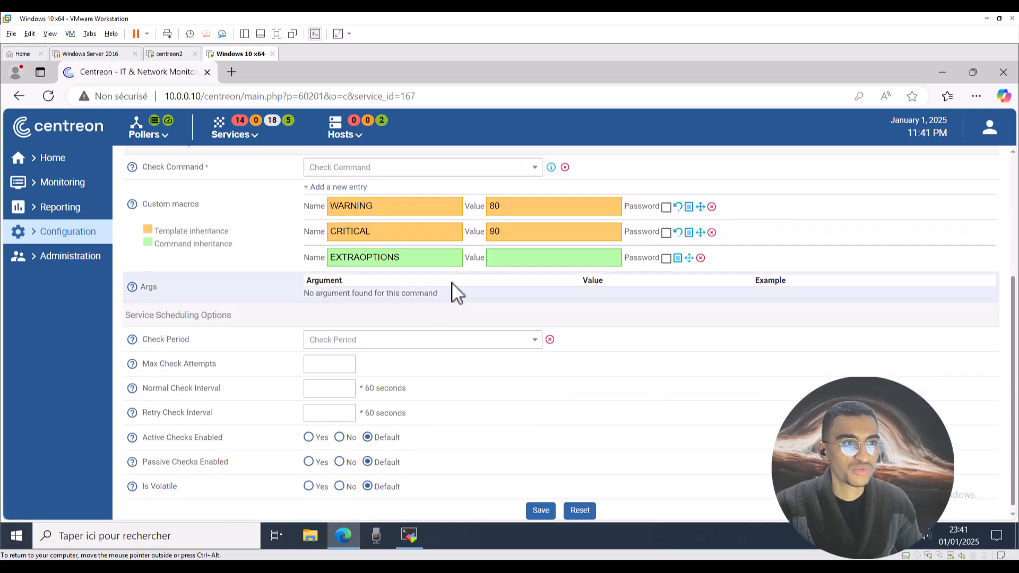
pyautogui.scroll(1, 510, 266)
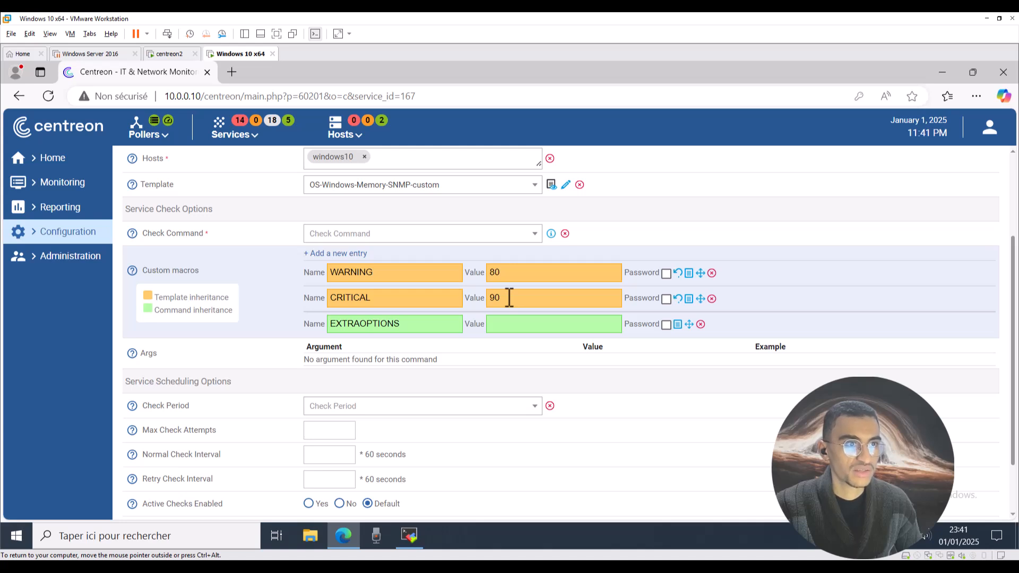
pyautogui.moveTo(503, 298); pyautogui.dragTo(491, 293)
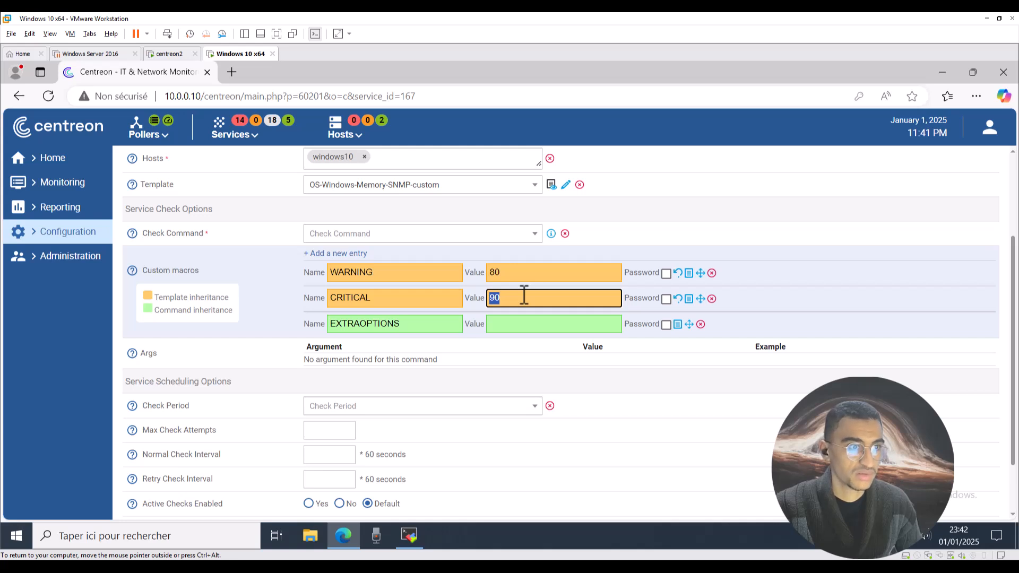
pyautogui.write('1')
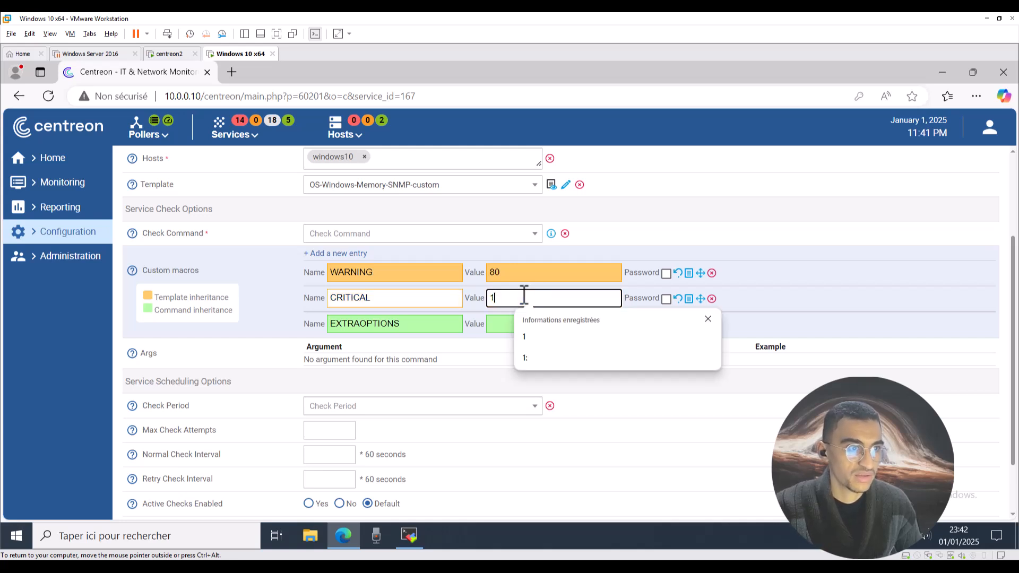
pyautogui.click(776, 302)
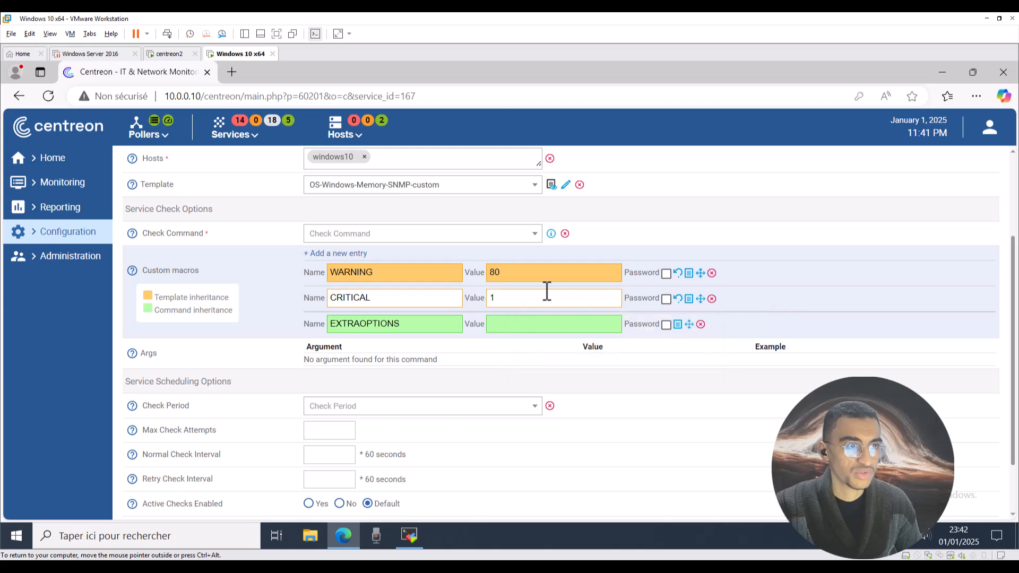
pyautogui.scroll(-2, 509, 325)
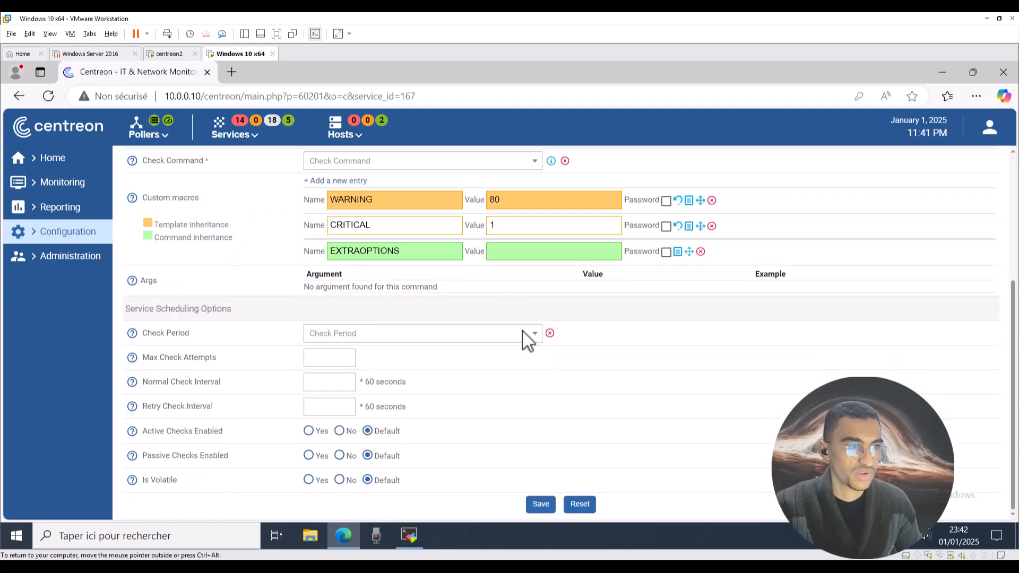
pyautogui.click(541, 504)
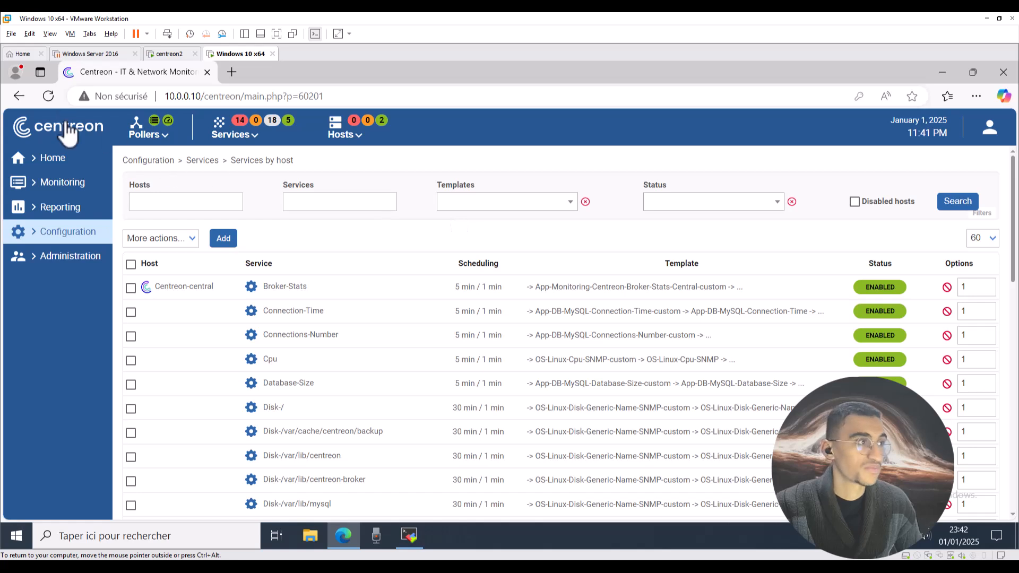
# On the Export configuration page, enable move files, restart engine and post generation command.
pyautogui.click(180, 137)
pyautogui.click(188, 185)
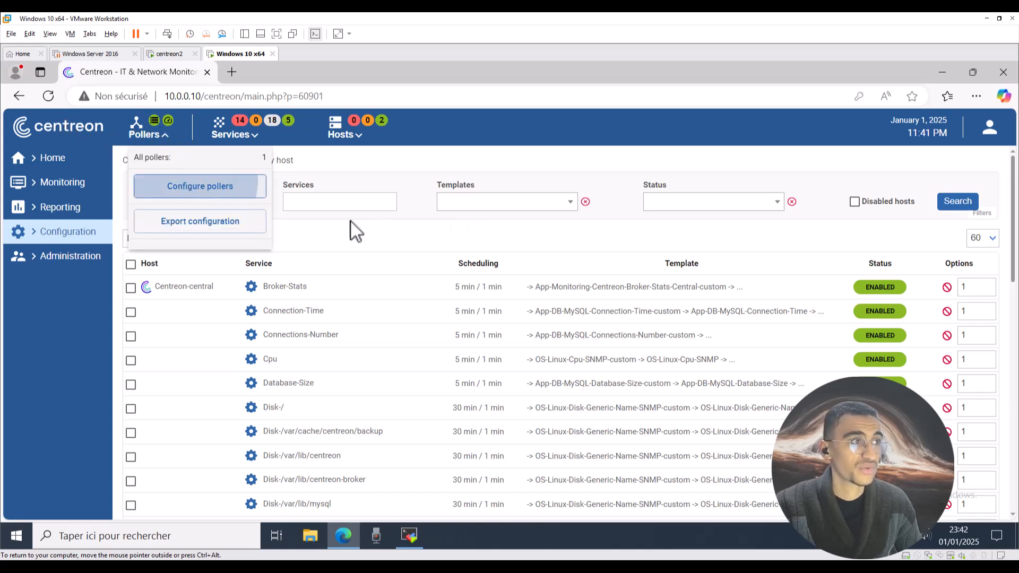
pyautogui.click(316, 241)
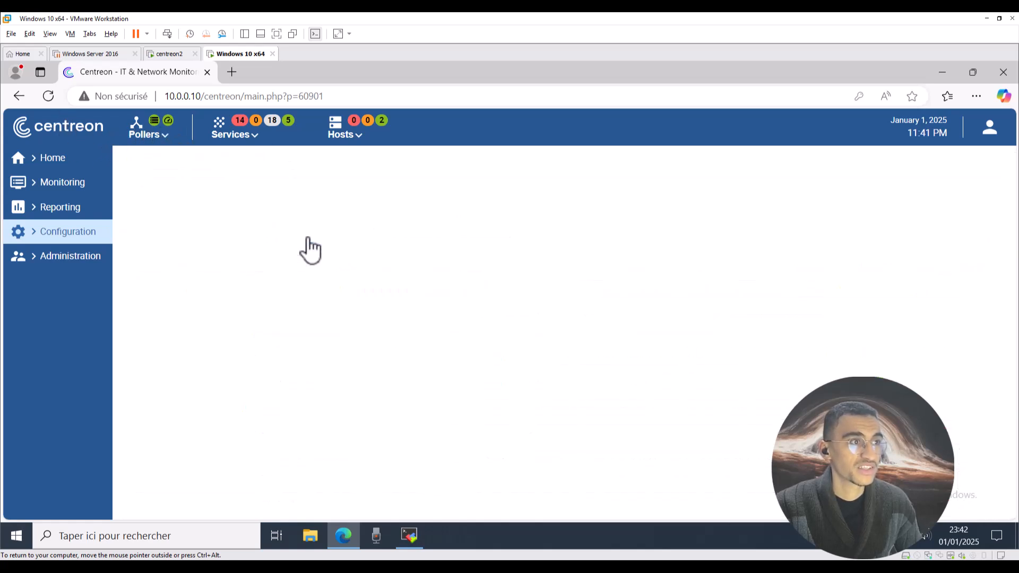
pyautogui.click(147, 326)
pyautogui.click(148, 348)
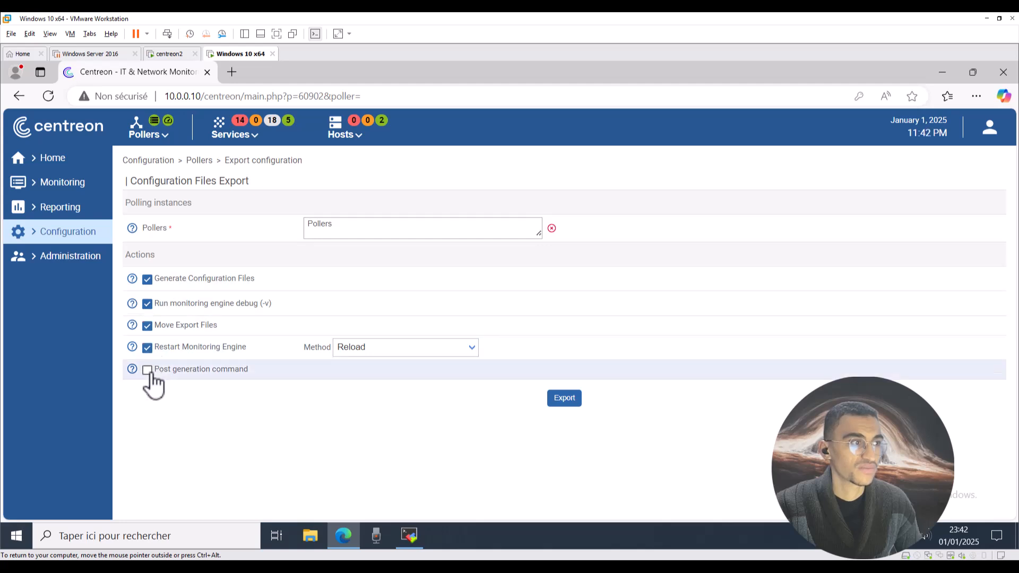
pyautogui.click(147, 369)
# Export to the Central poller using the Restart method, then show all hosts.
pyautogui.click(345, 225)
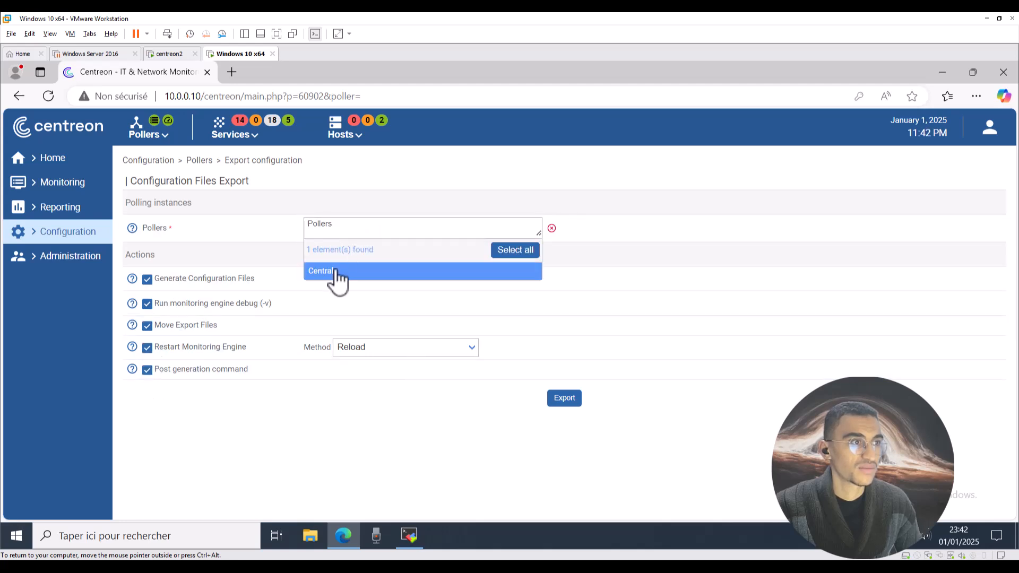
pyautogui.click(334, 271)
pyautogui.click(377, 350)
pyautogui.click(359, 383)
pyautogui.click(564, 398)
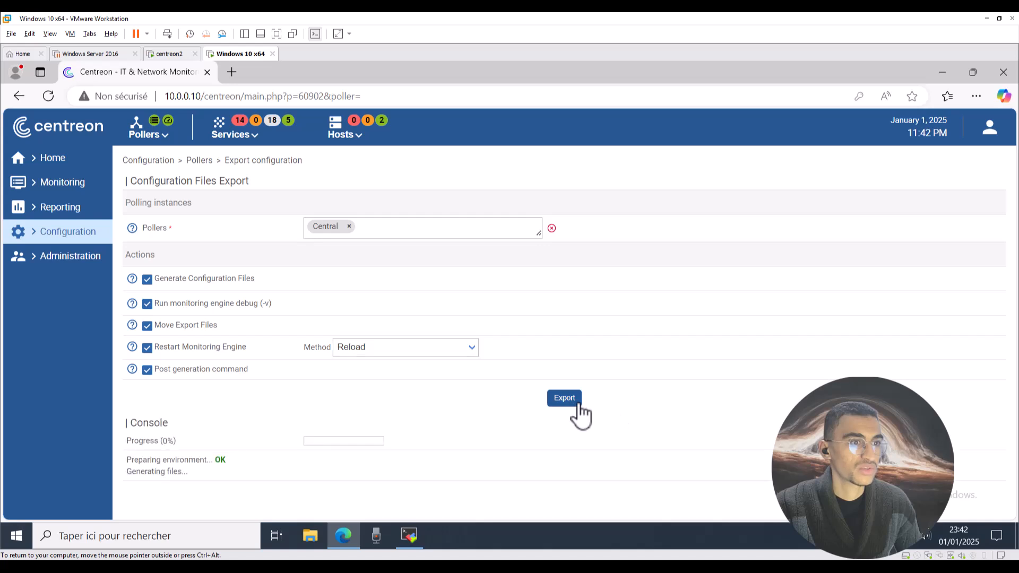
pyautogui.click(387, 353)
pyautogui.click(362, 367)
pyautogui.click(554, 398)
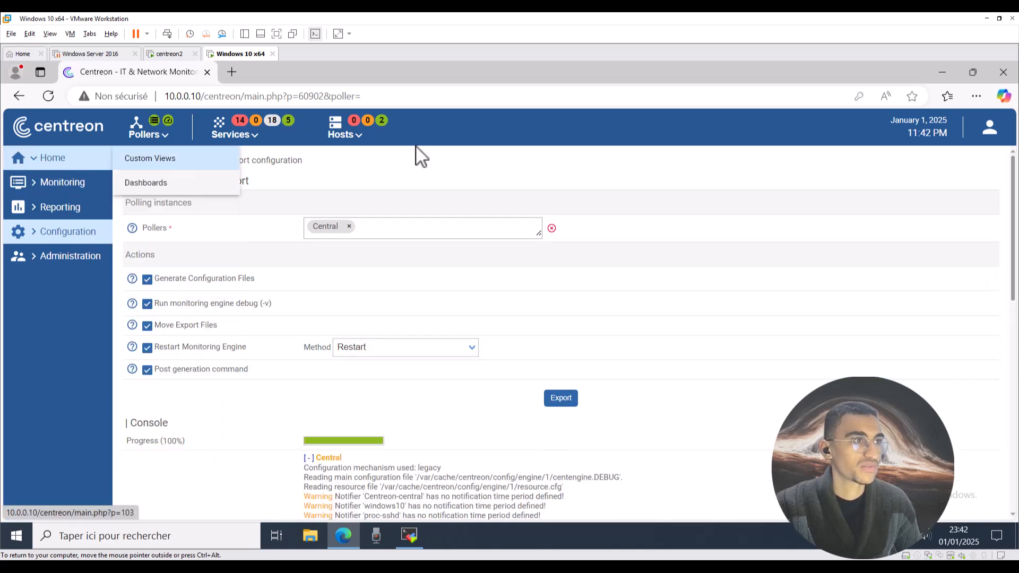
pyautogui.click(352, 142)
pyautogui.click(358, 246)
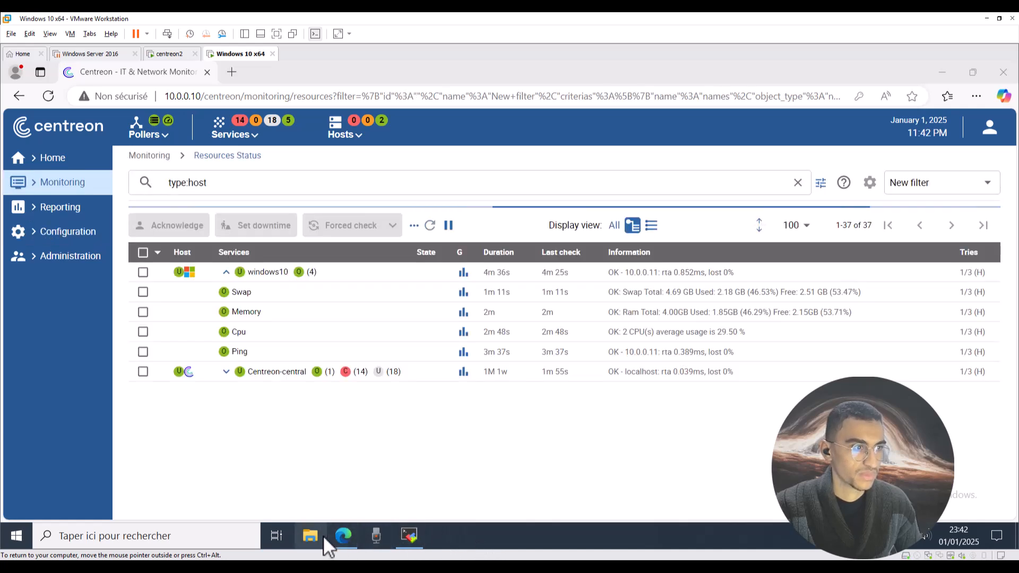
# Open File Explorer and refresh the Ce PC view.
pyautogui.press('super+e')
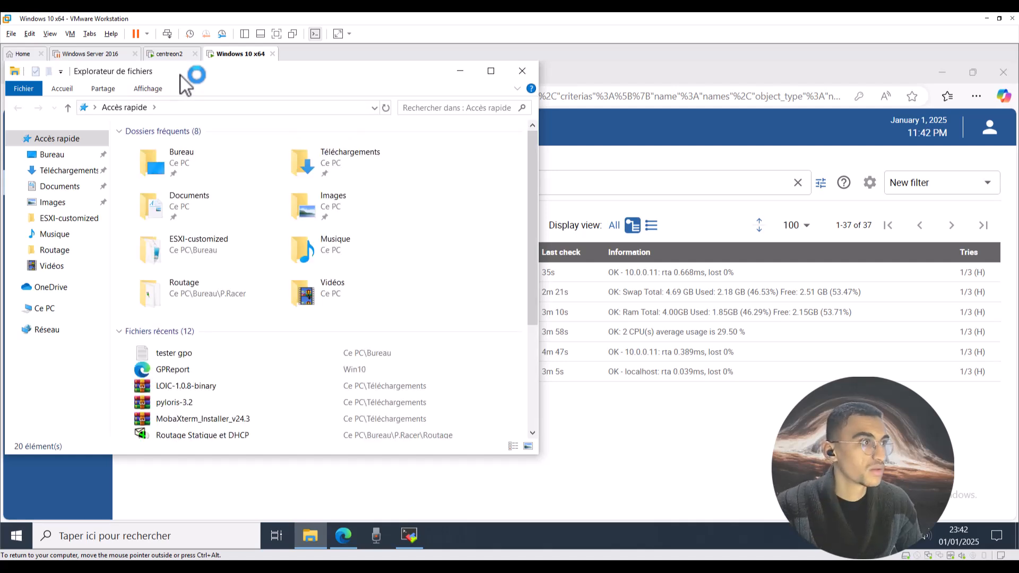
pyautogui.click(50, 308)
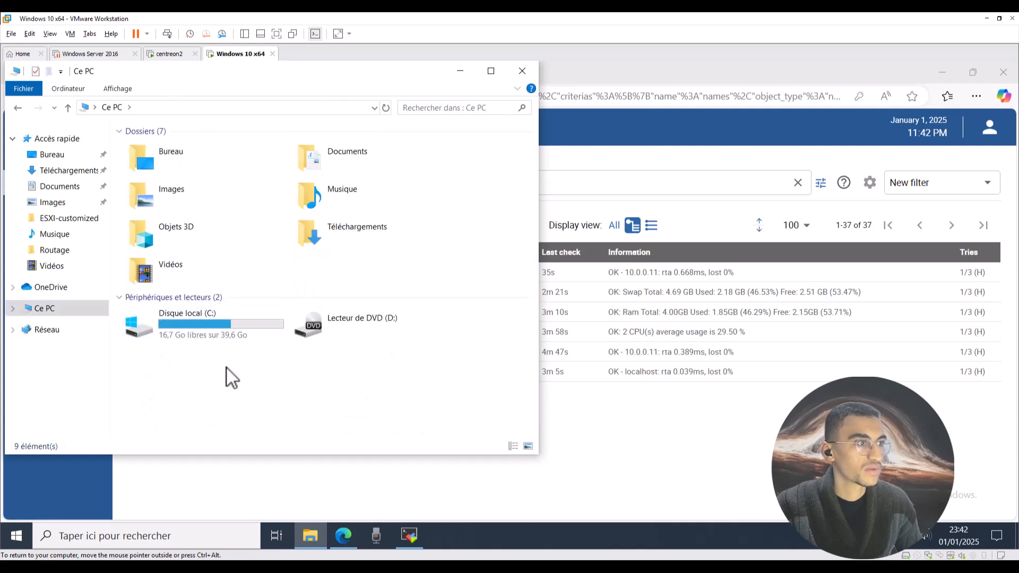
pyautogui.rightClick(225, 367)
pyautogui.click(265, 422)
# Back in Centreon, open the host and service status summaries.
pyautogui.click(625, 420)
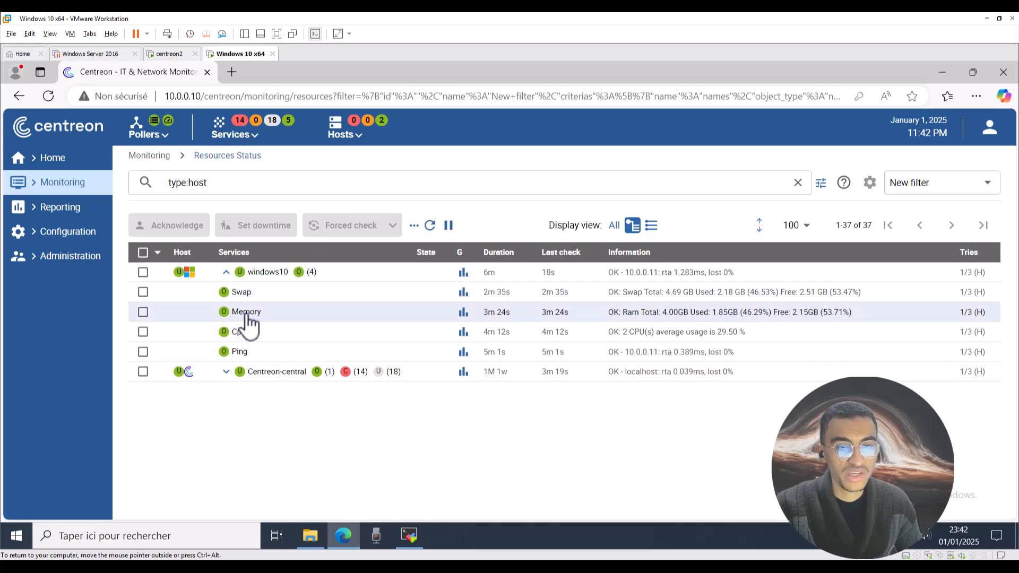
pyautogui.click(353, 141)
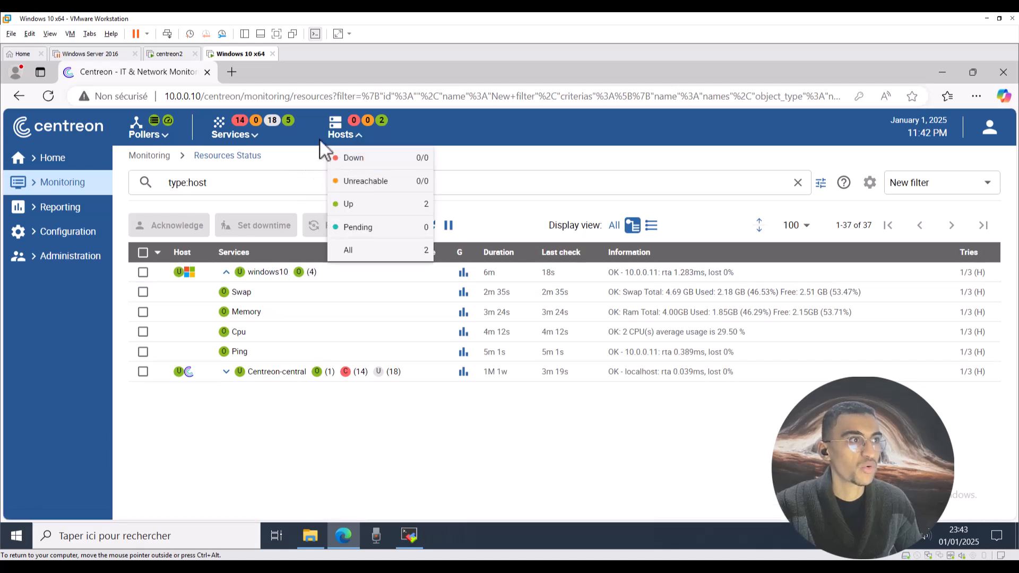
pyautogui.click(247, 139)
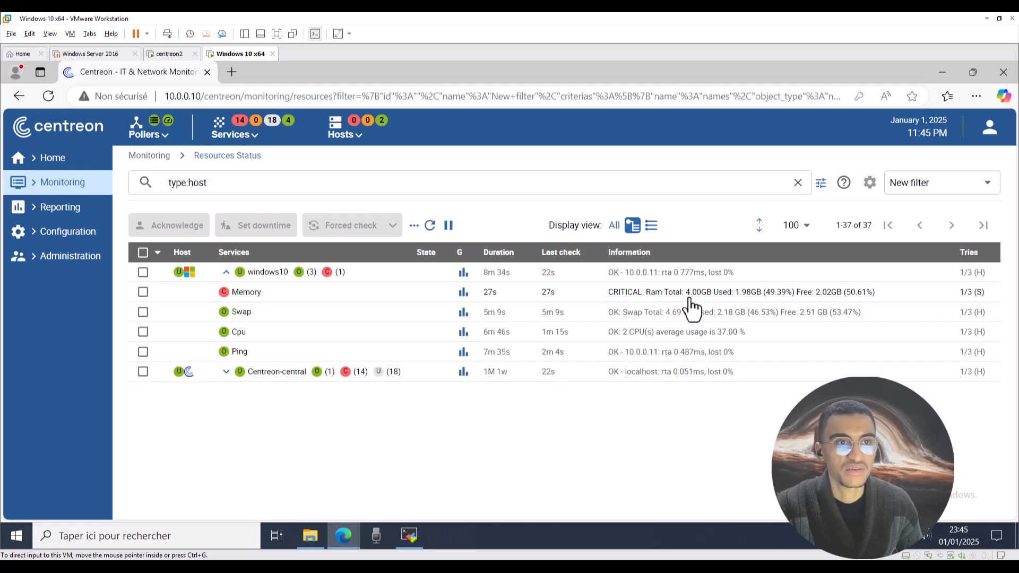
# Review the Memory service's RAM usage figures, then close its details panel.
pyautogui.click(788, 297)
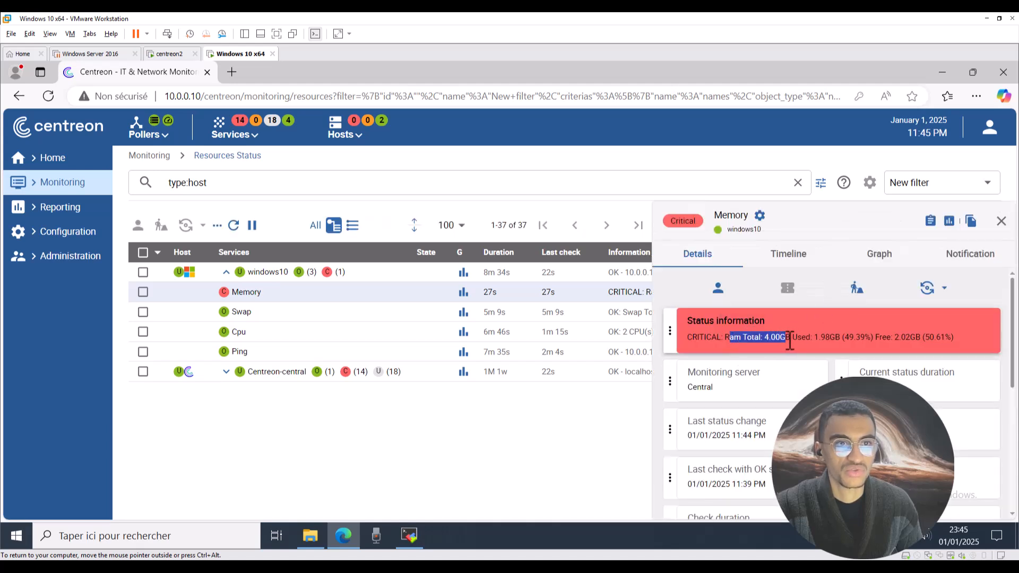
pyautogui.moveTo(907, 343); pyautogui.dragTo(915, 343)
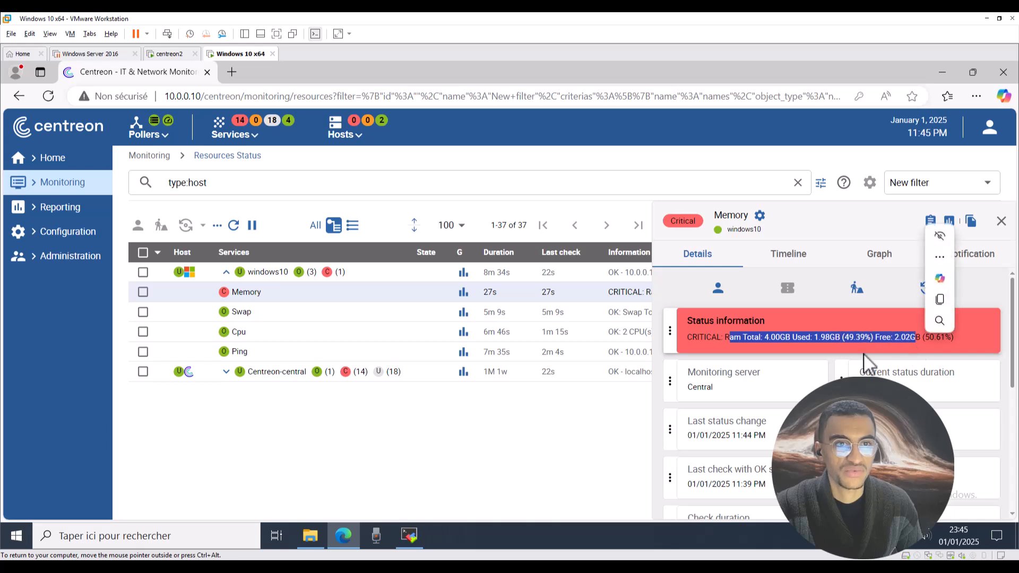
pyautogui.scroll(-5, 806, 430)
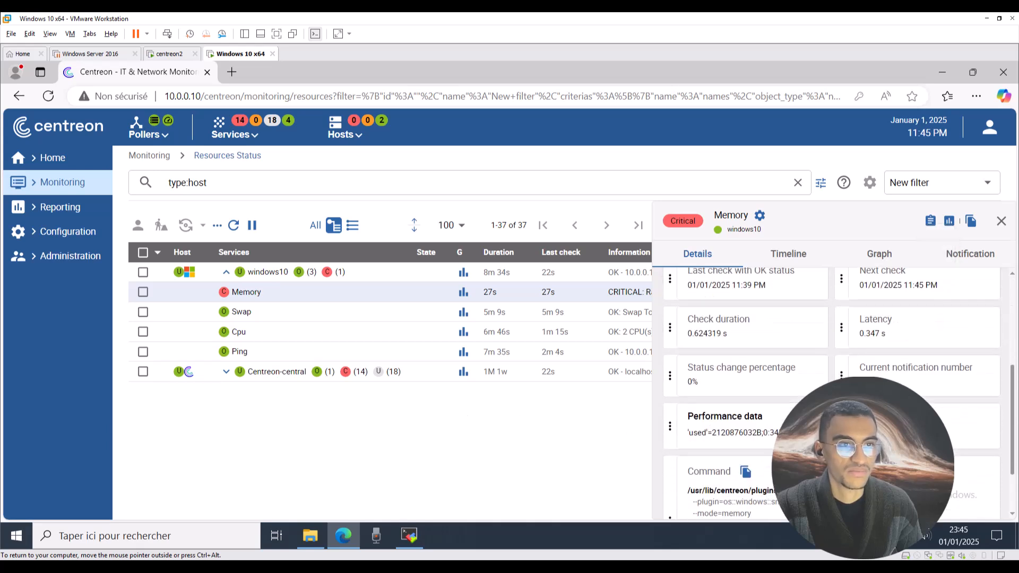
pyautogui.scroll(5, 806, 429)
pyautogui.scroll(1, 838, 430)
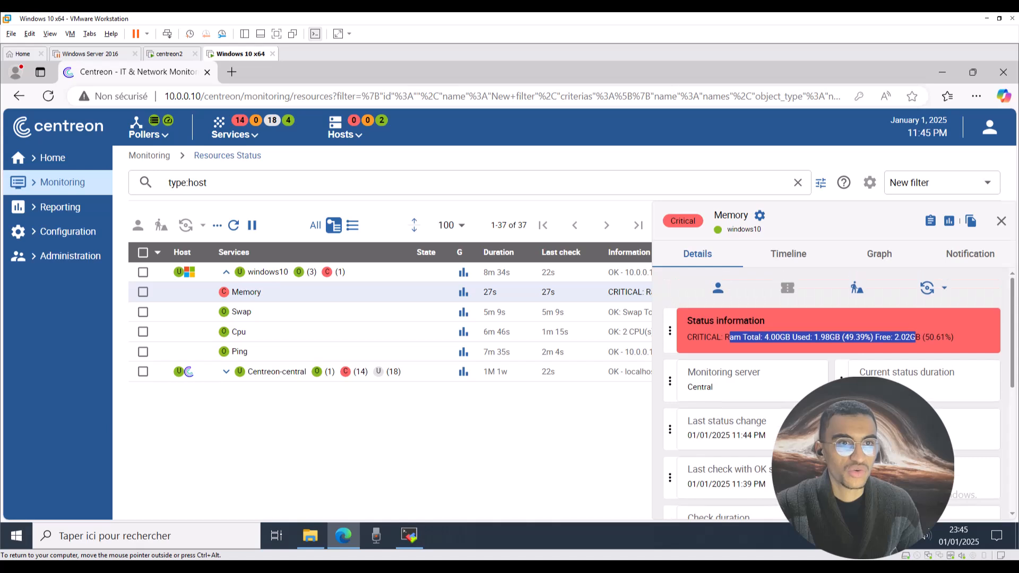
pyautogui.click(1001, 221)
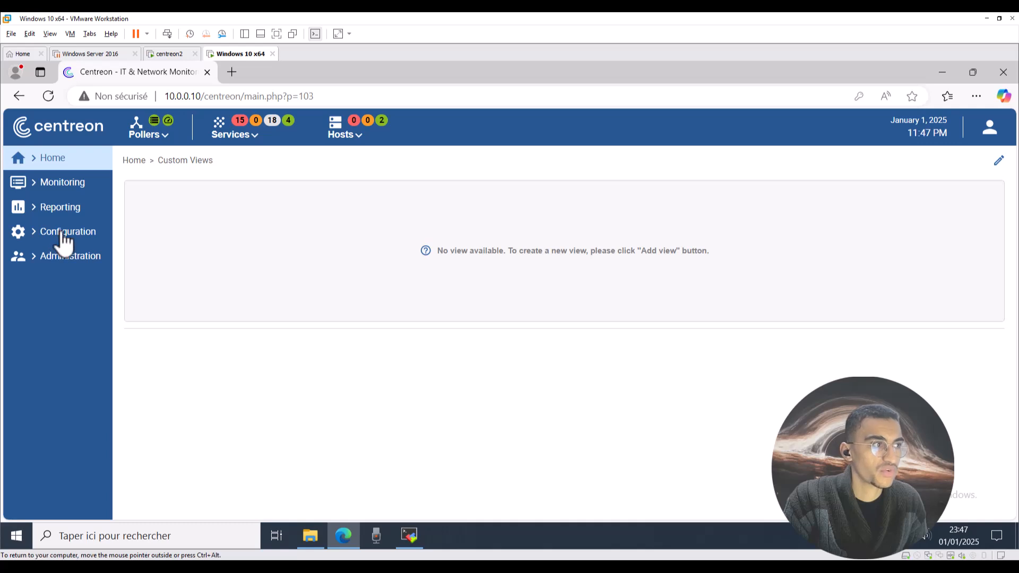
# Scan host windows10 using the OS-Windows-SNMP-Services-Name rule on the Services Scan page.
pyautogui.moveTo(99, 240)
pyautogui.moveTo(152, 257)
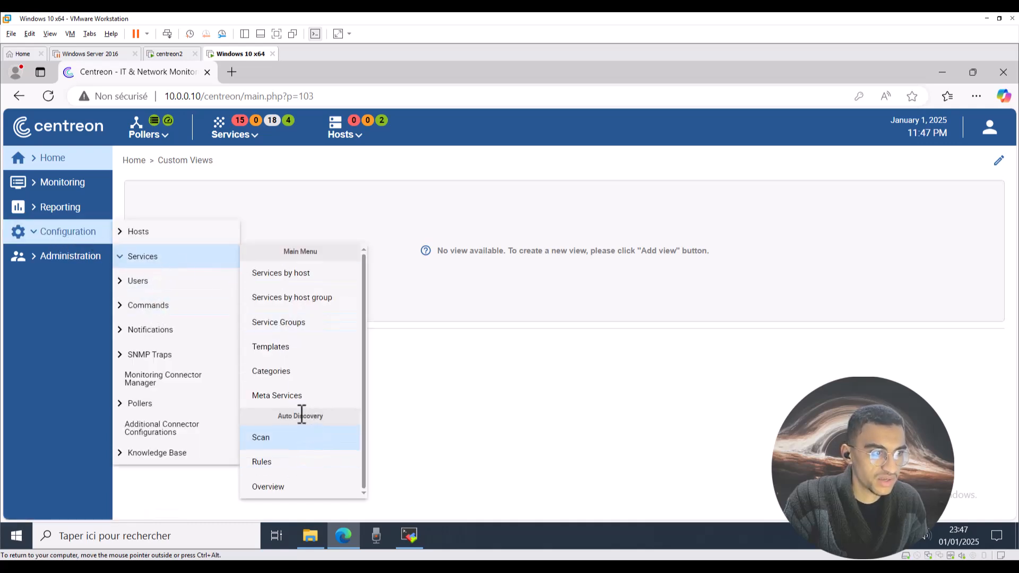
pyautogui.click(280, 445)
pyautogui.click(180, 207)
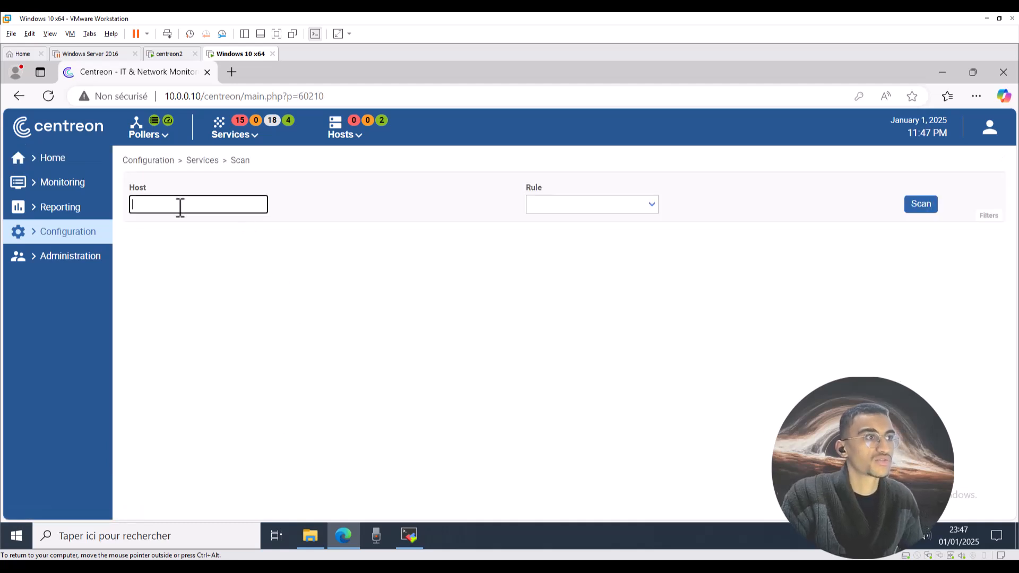
pyautogui.write('w')
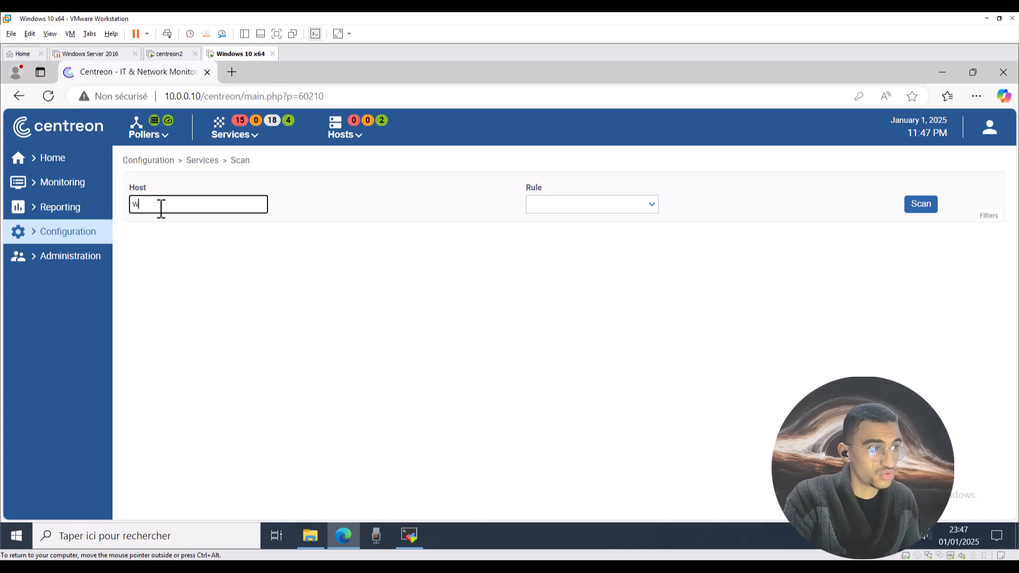
pyautogui.write('in')
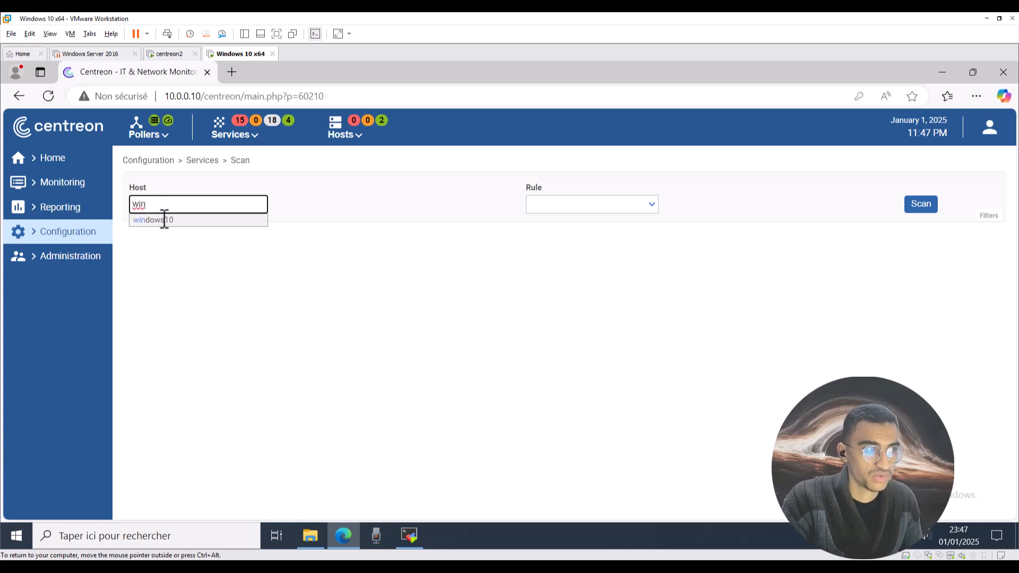
pyautogui.click(164, 220)
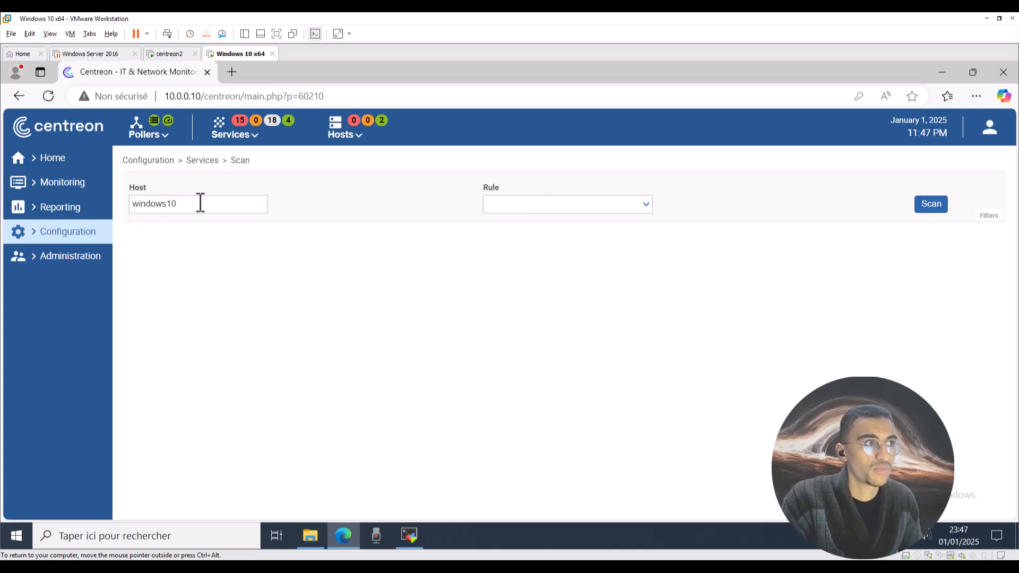
pyautogui.moveTo(201, 203); pyautogui.dragTo(139, 199)
pyautogui.click(580, 206)
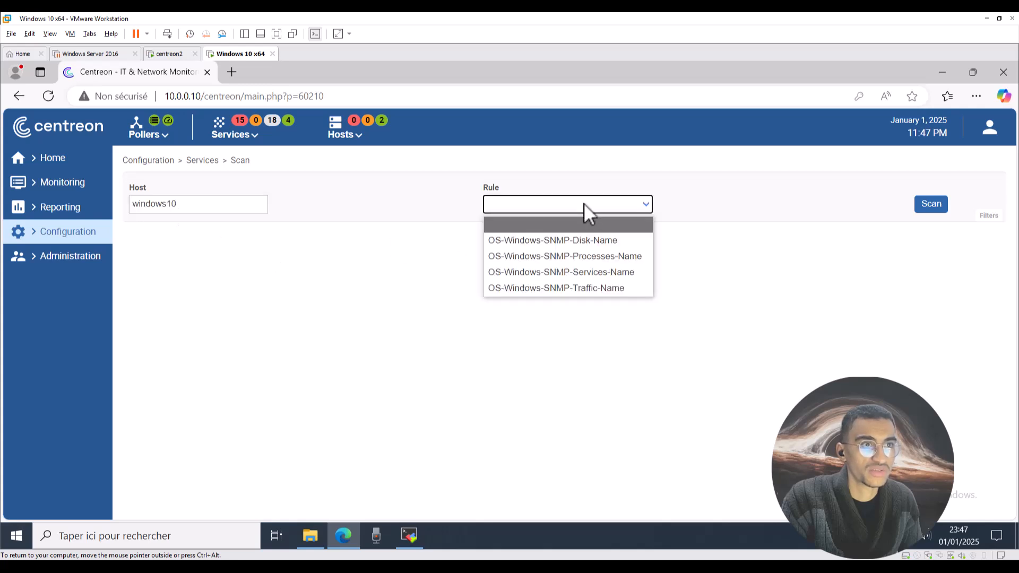
pyautogui.click(610, 273)
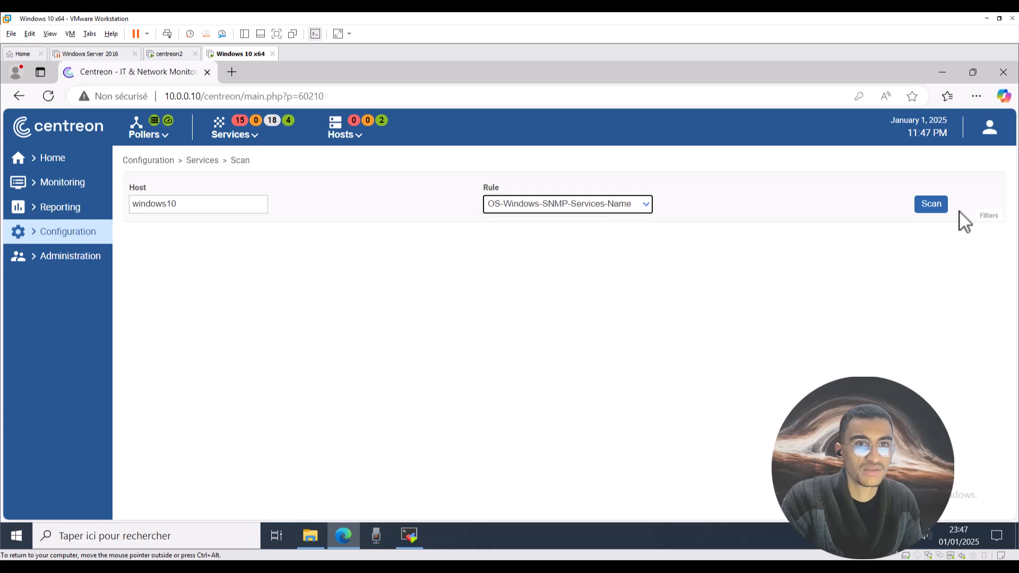
pyautogui.click(930, 206)
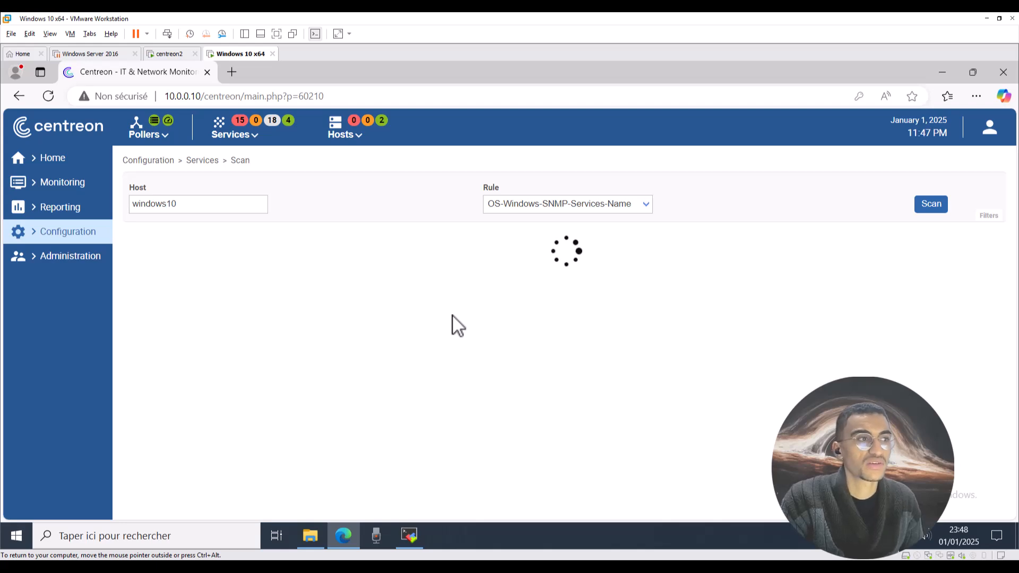
# Launch the Windows Services app via a 'serv' Start search and scroll its list.
pyautogui.click(8, 539)
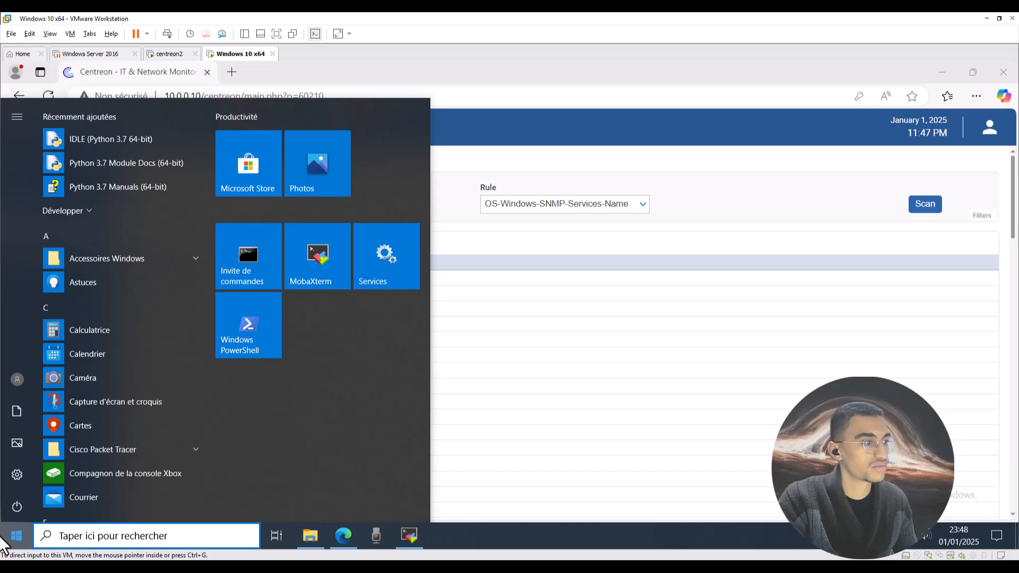
pyautogui.write('ser')
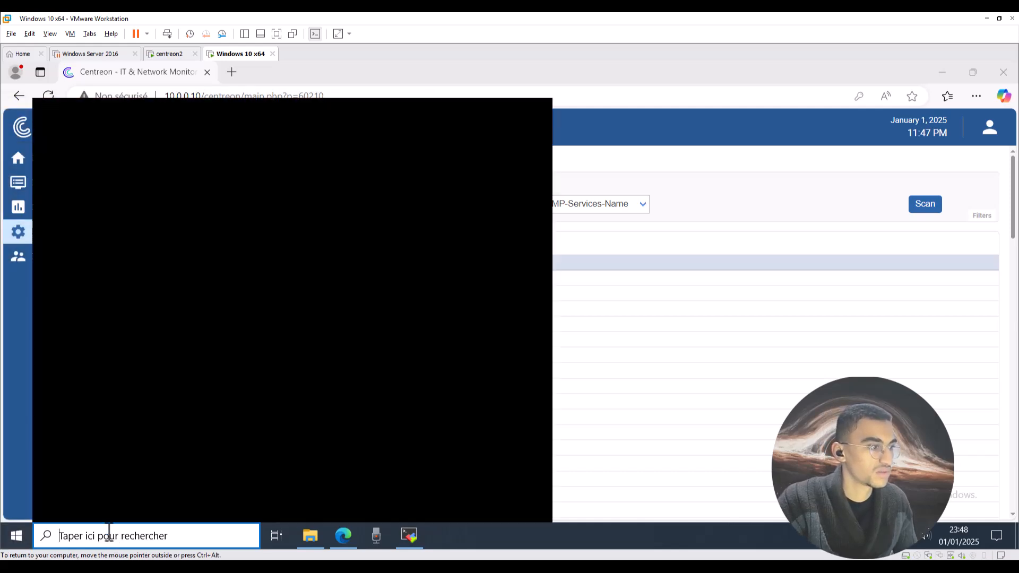
pyautogui.write('v')
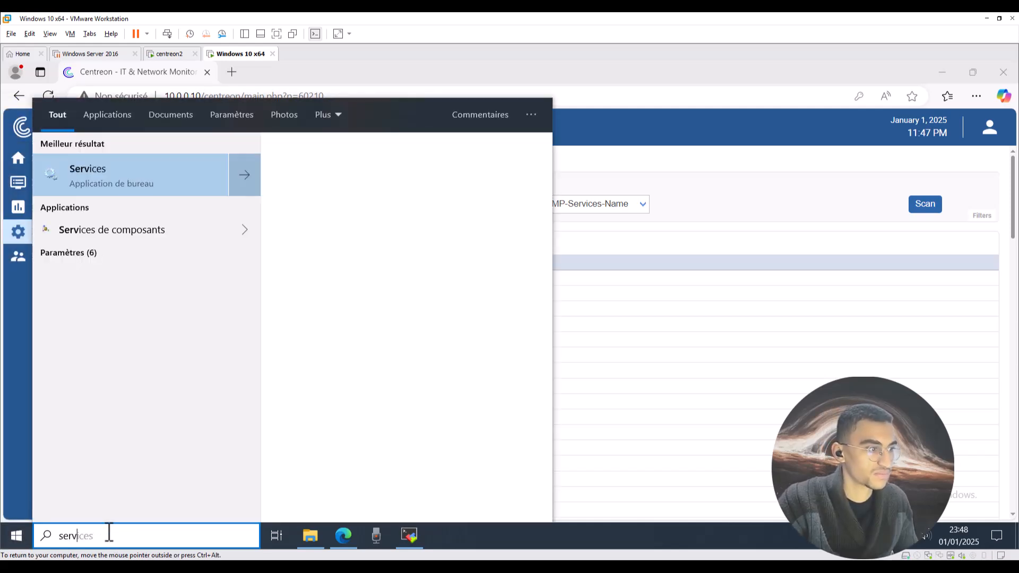
pyautogui.press('Return')
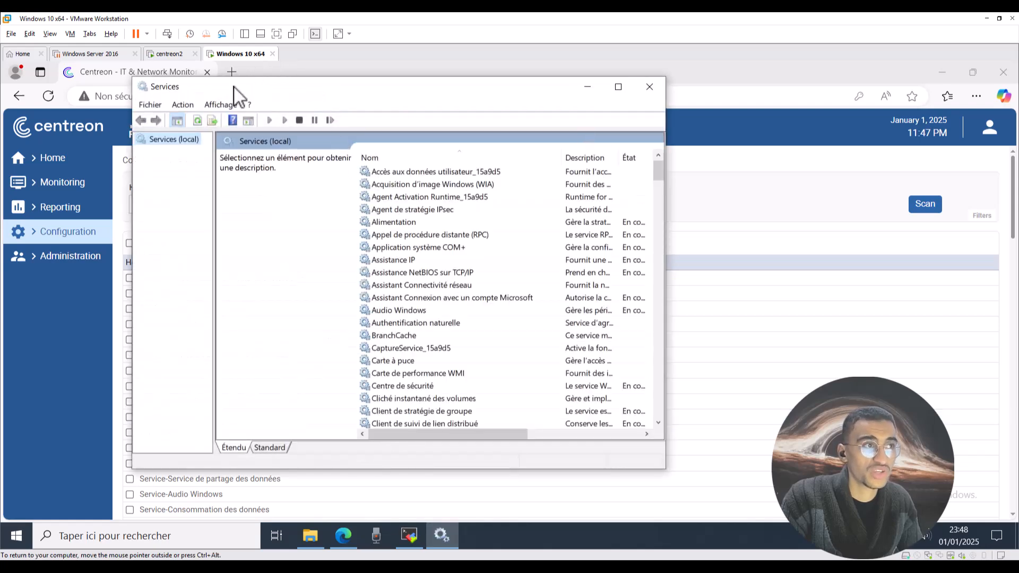
pyautogui.moveTo(234, 95); pyautogui.dragTo(422, 97)
pyautogui.scroll(-7, 594, 366)
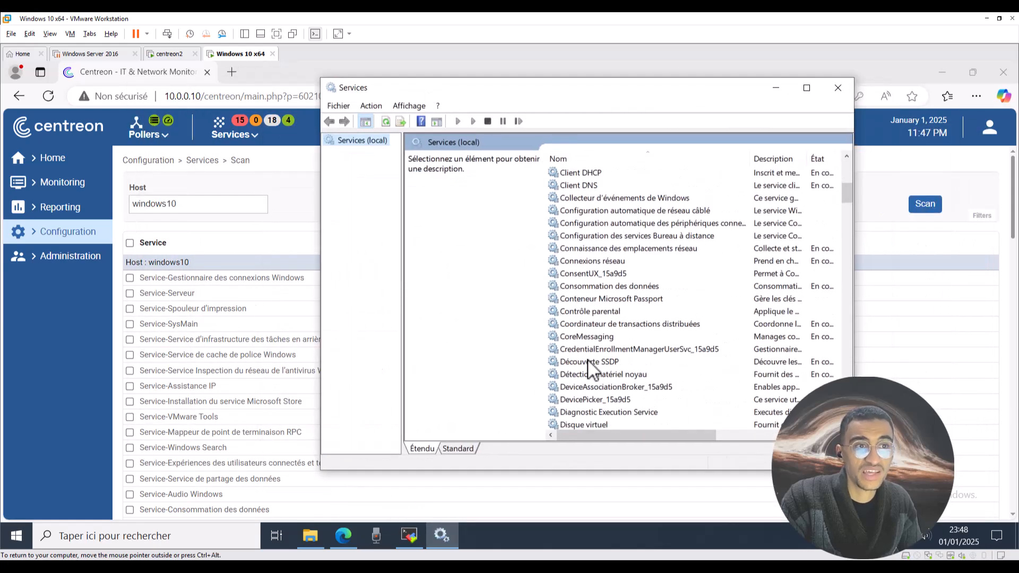
pyautogui.scroll(-1, 591, 366)
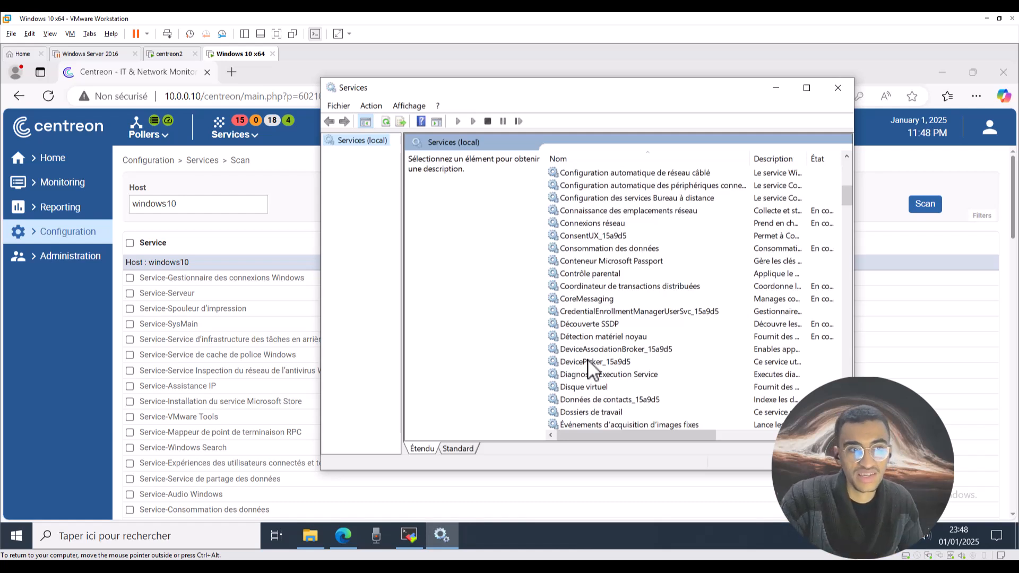
pyautogui.scroll(-20, 635, 335)
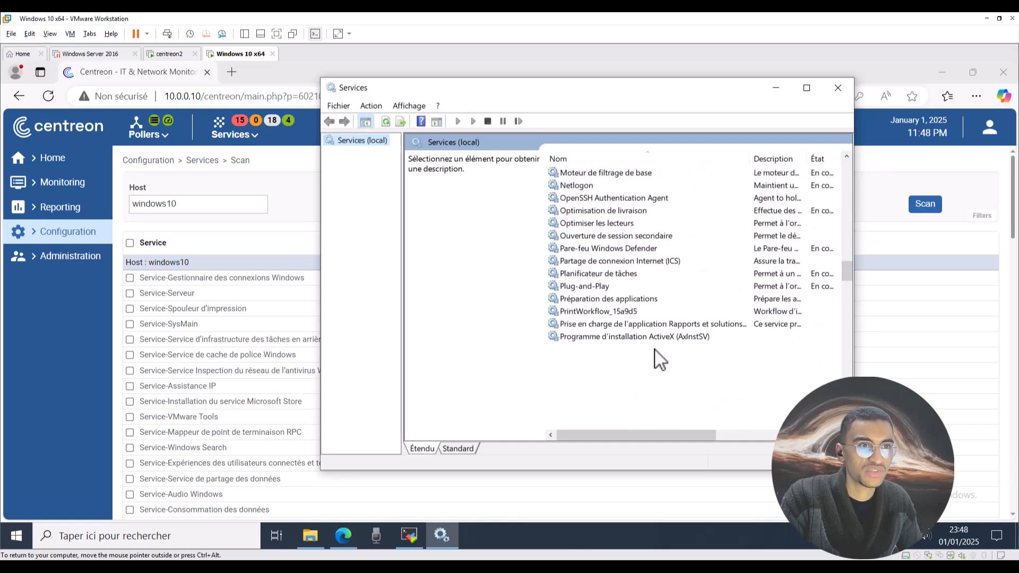
pyautogui.click(613, 289)
# Scroll through the windows10 services discovered by Centreon's scan.
pyautogui.click(244, 244)
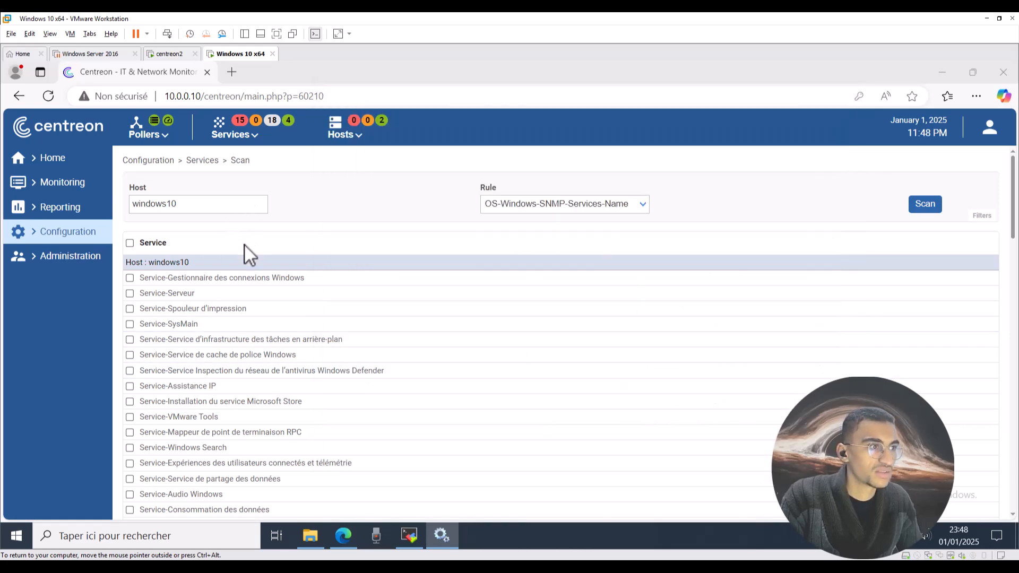
pyautogui.scroll(-15, 261, 431)
pyautogui.scroll(-15, 264, 441)
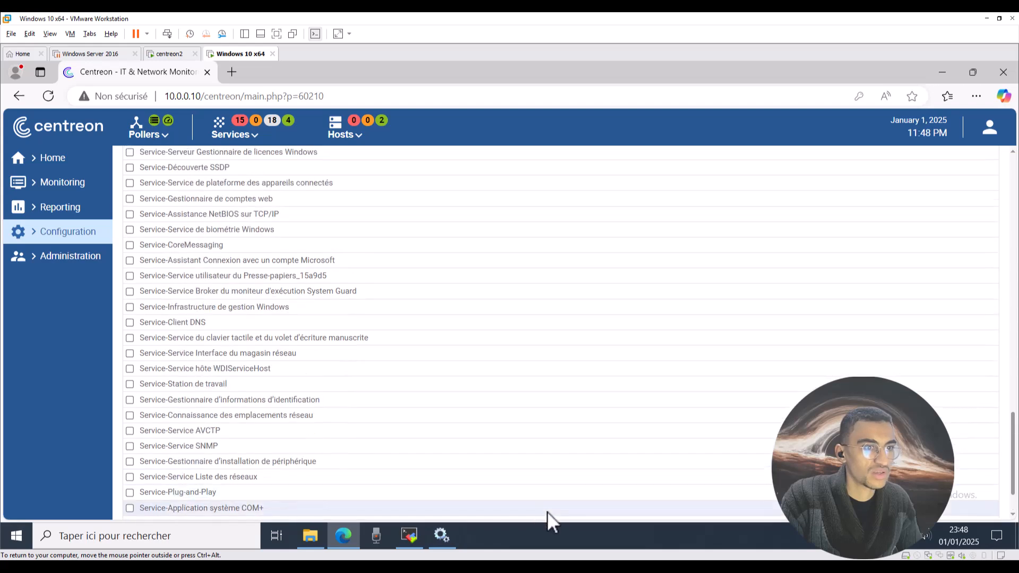
pyautogui.scroll(20, 194, 402)
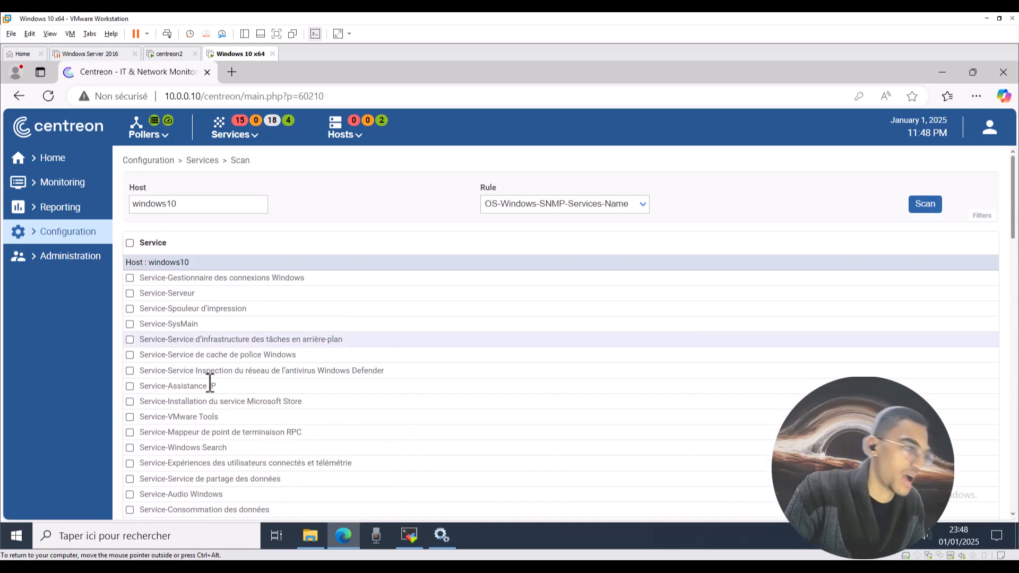
pyautogui.scroll(-1, 214, 390)
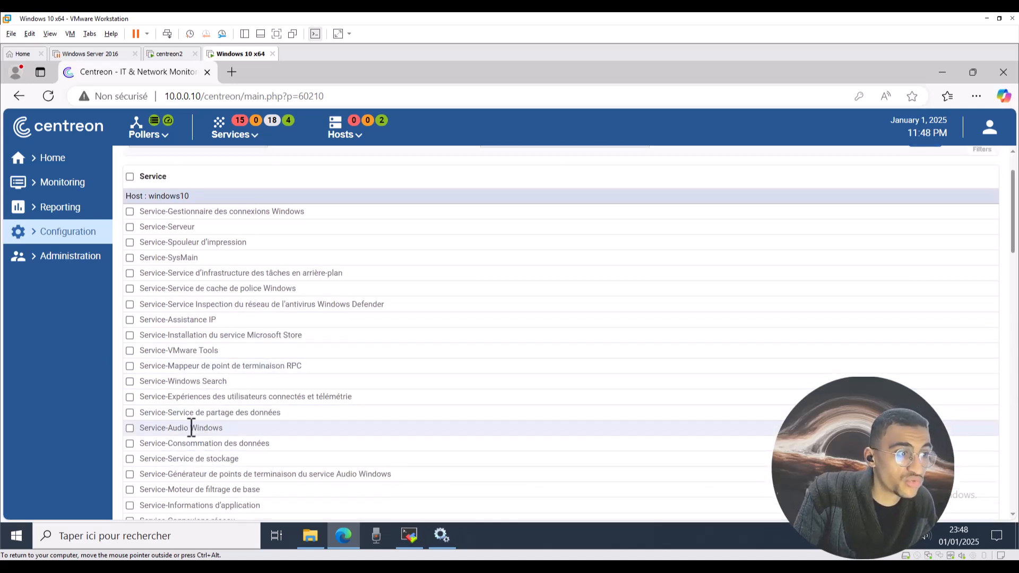
pyautogui.scroll(-1, 150, 435)
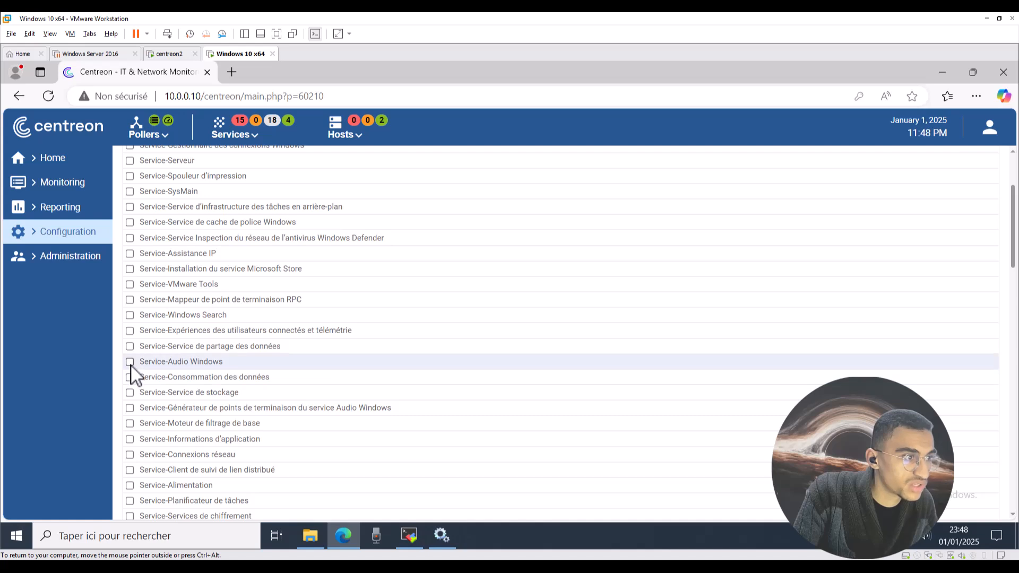
pyautogui.scroll(-1, 195, 382)
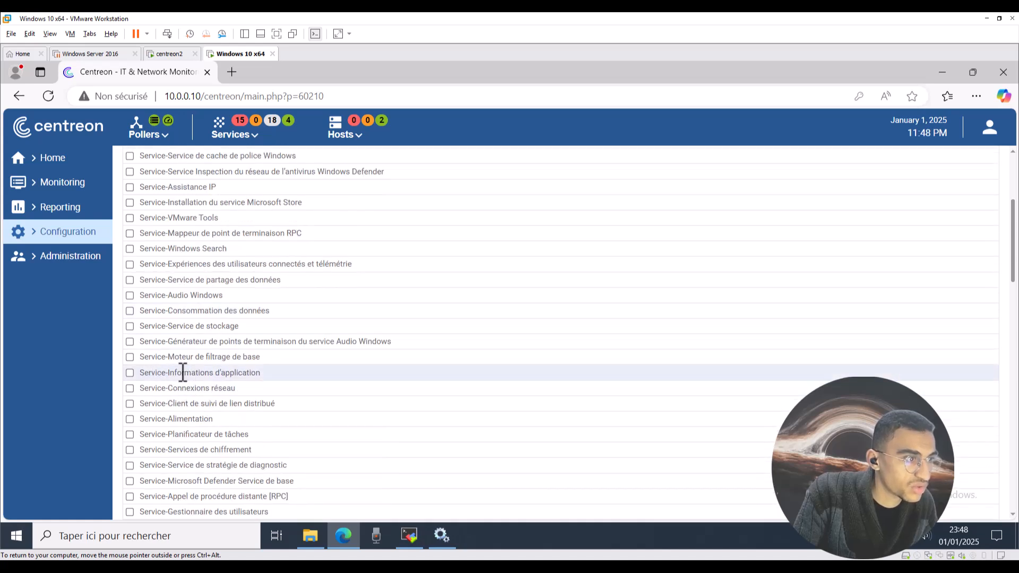
pyautogui.scroll(-1, 197, 369)
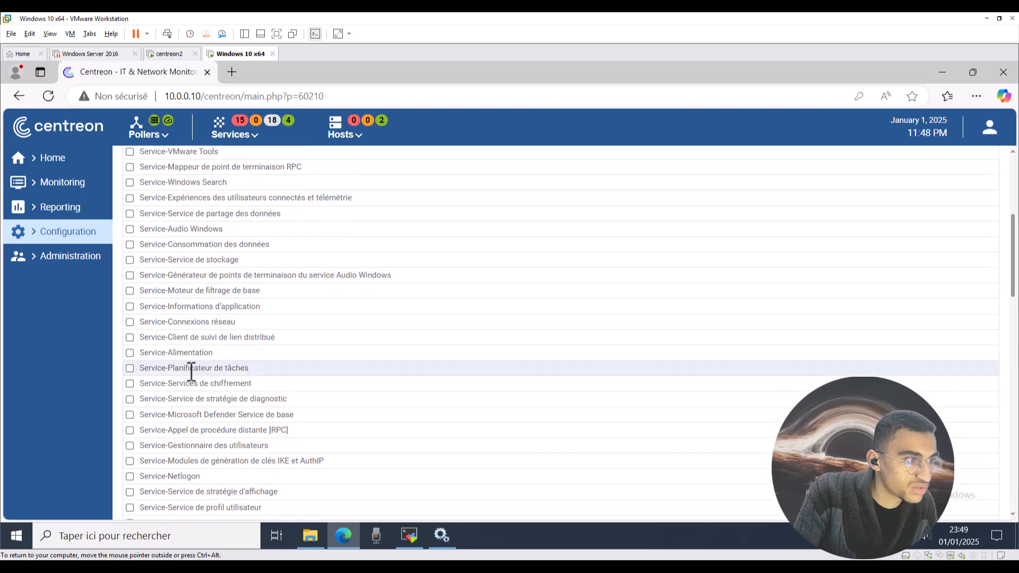
pyautogui.scroll(-1, 192, 371)
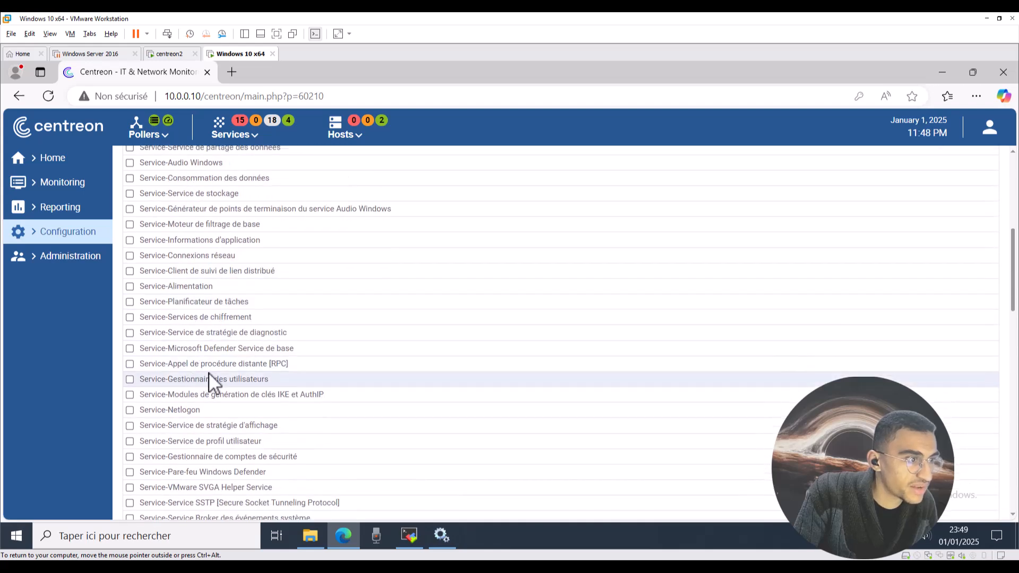
pyautogui.scroll(-2, 213, 377)
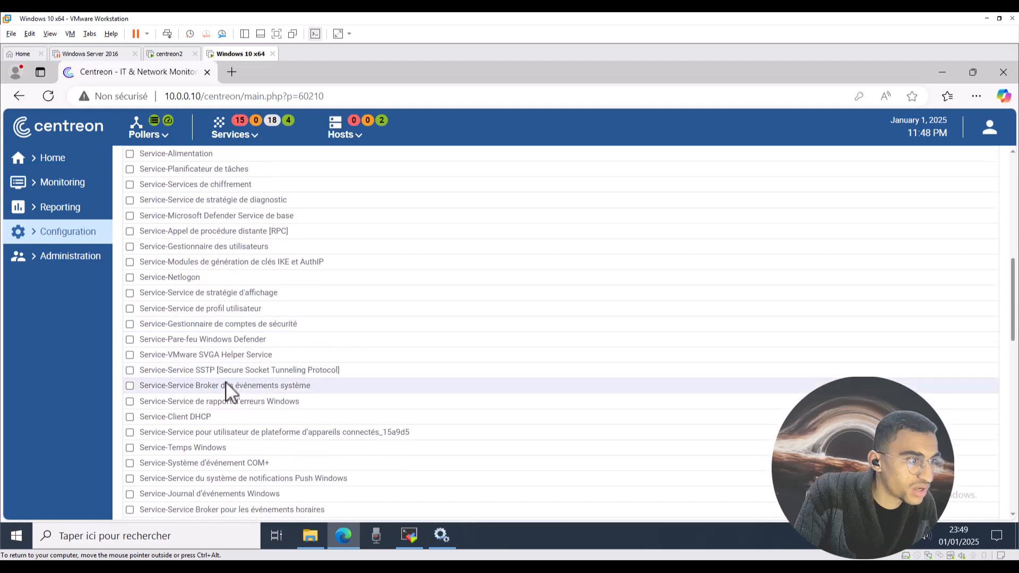
pyautogui.scroll(-1, 225, 395)
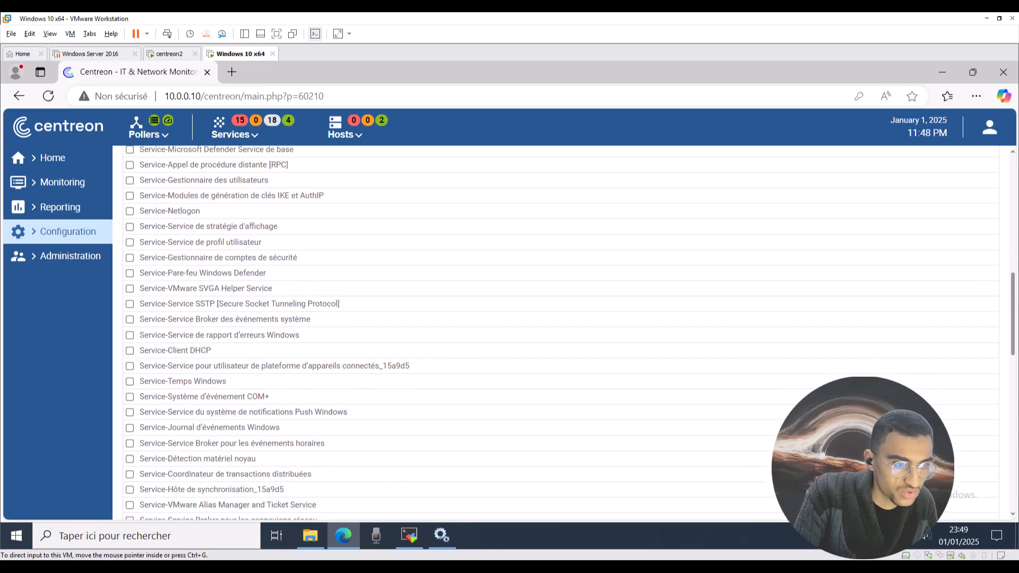
# Look up a service in the Windows Services console, then return to Centreon.
pyautogui.click(442, 535)
pyautogui.click(647, 324)
pyautogui.press('d')
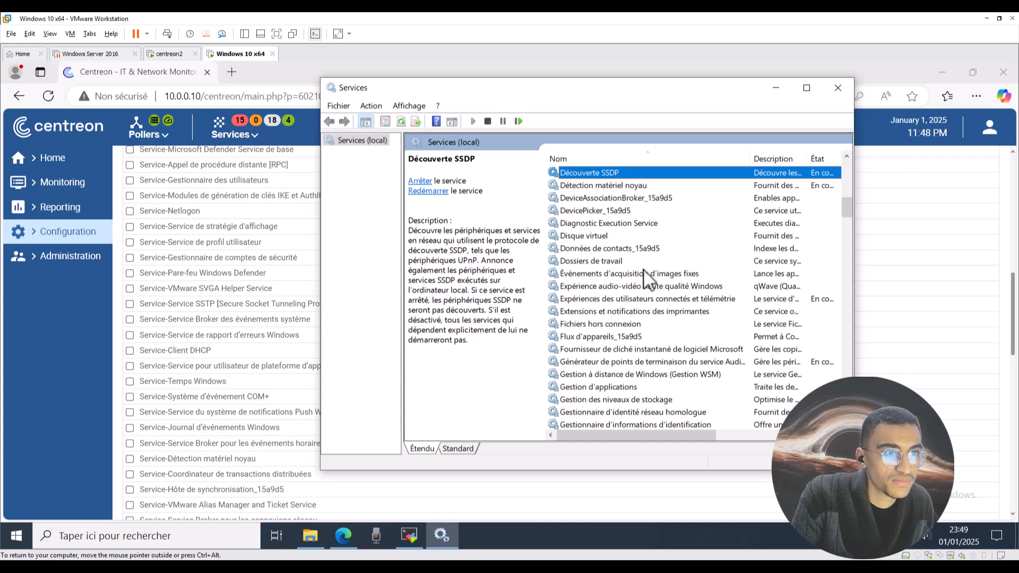
pyautogui.click(126, 361)
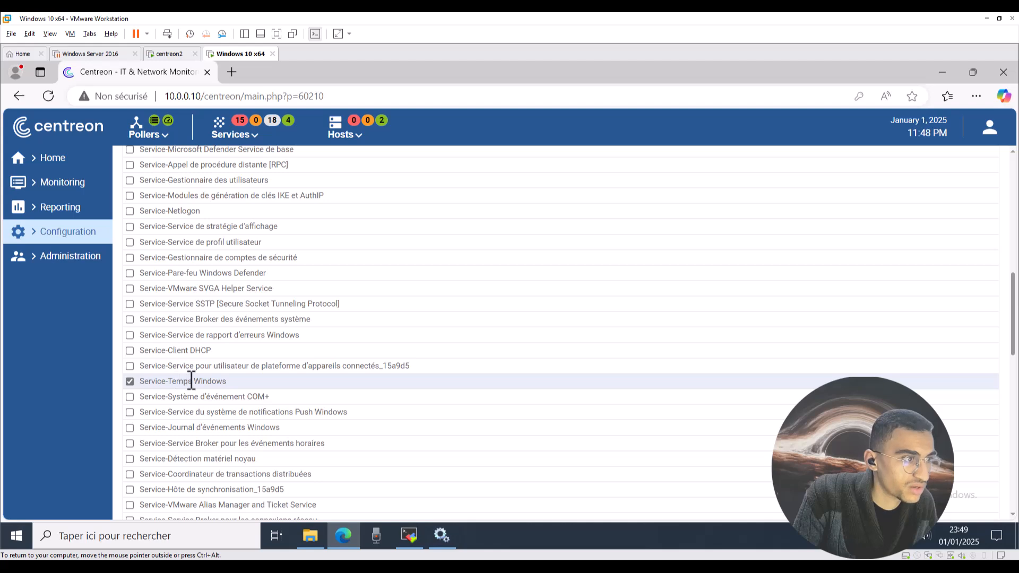
# Tick Service-Windows Update, Service-Service SNMP and Service-Windows Search for monitoring.
pyautogui.scroll(-1, 191, 381)
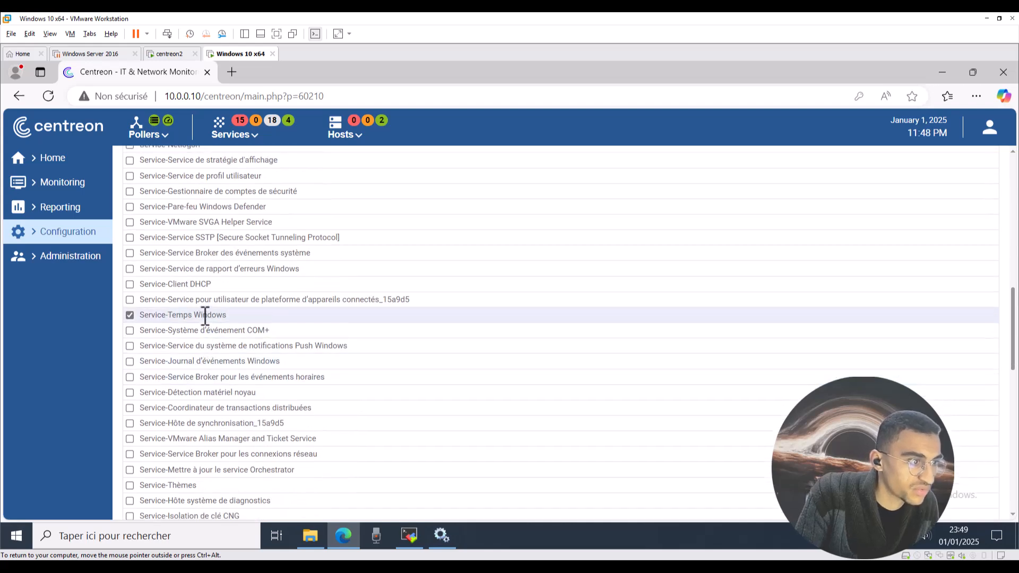
pyautogui.scroll(-3, 215, 324)
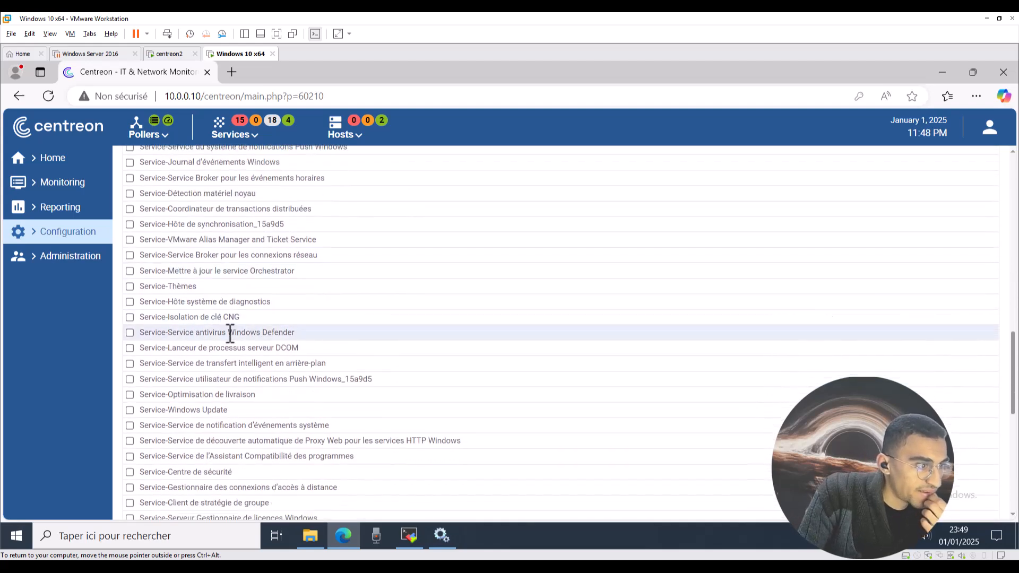
pyautogui.click(130, 410)
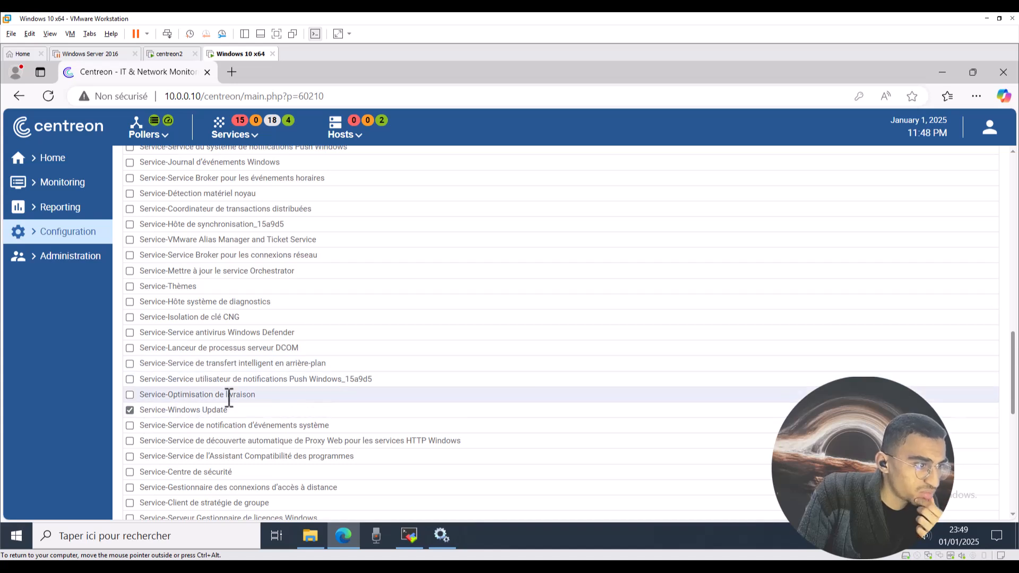
pyautogui.scroll(-2, 228, 409)
pyautogui.scroll(-1, 248, 395)
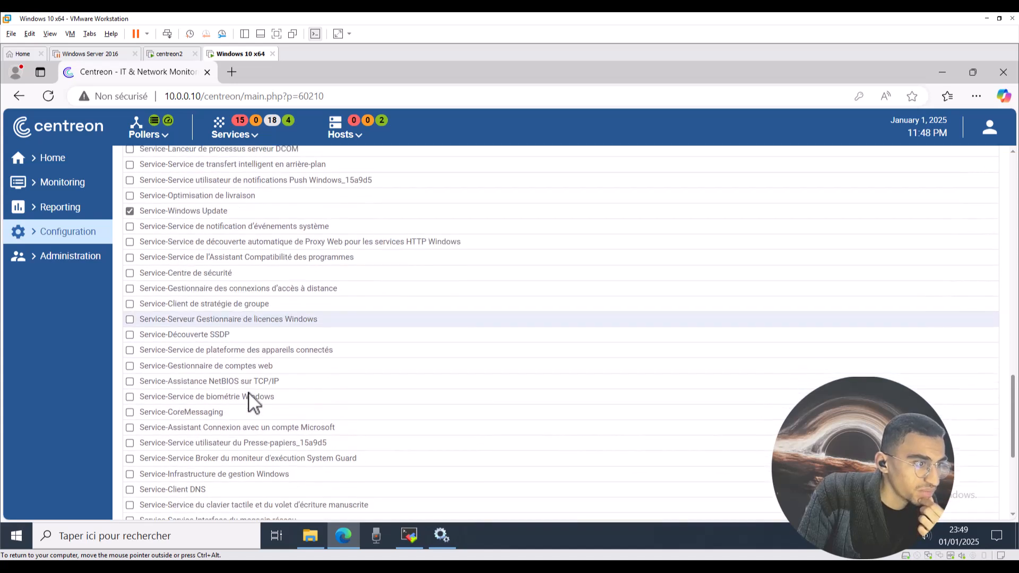
pyautogui.scroll(-1, 166, 427)
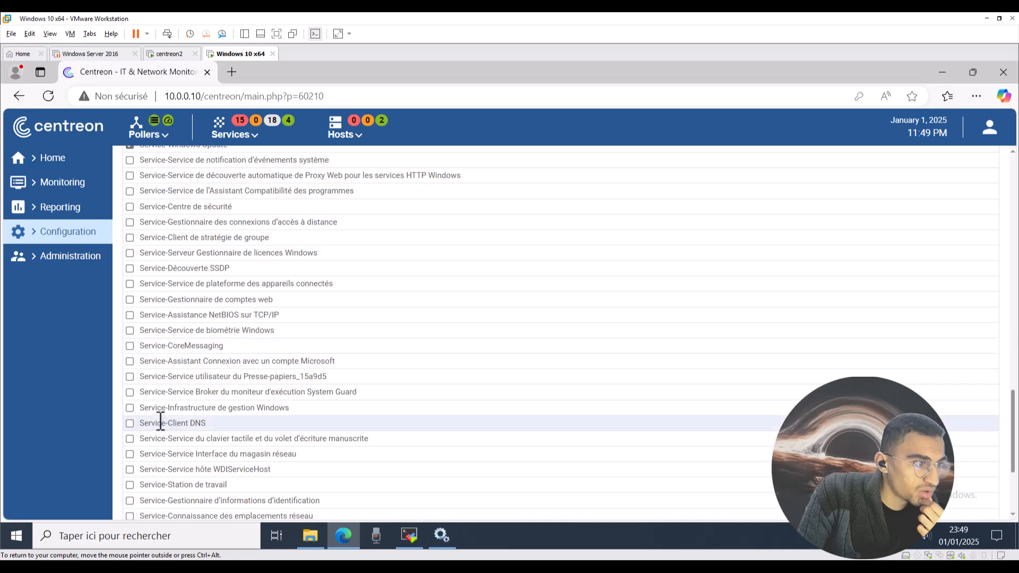
pyautogui.scroll(-2, 199, 419)
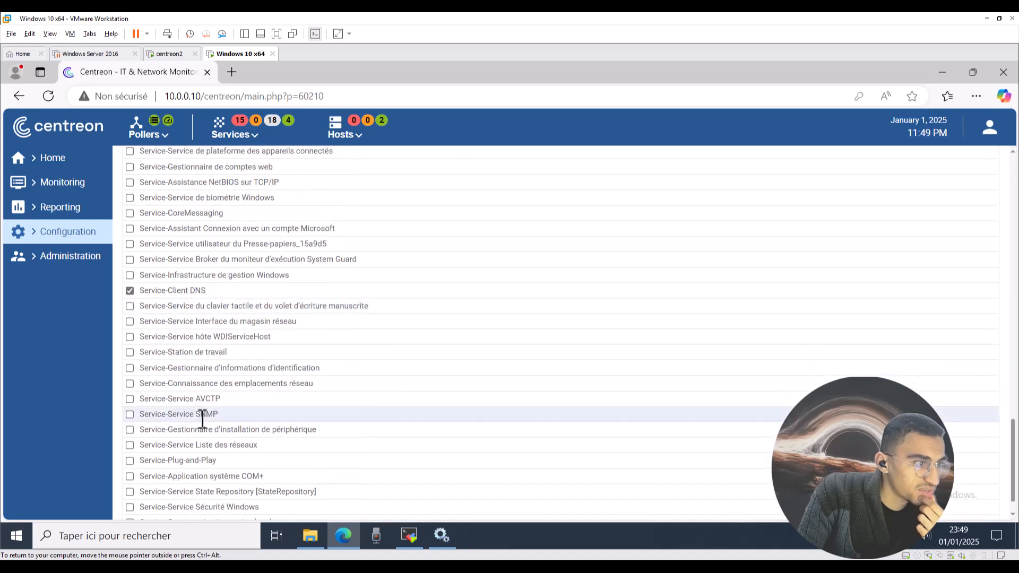
pyautogui.click(130, 415)
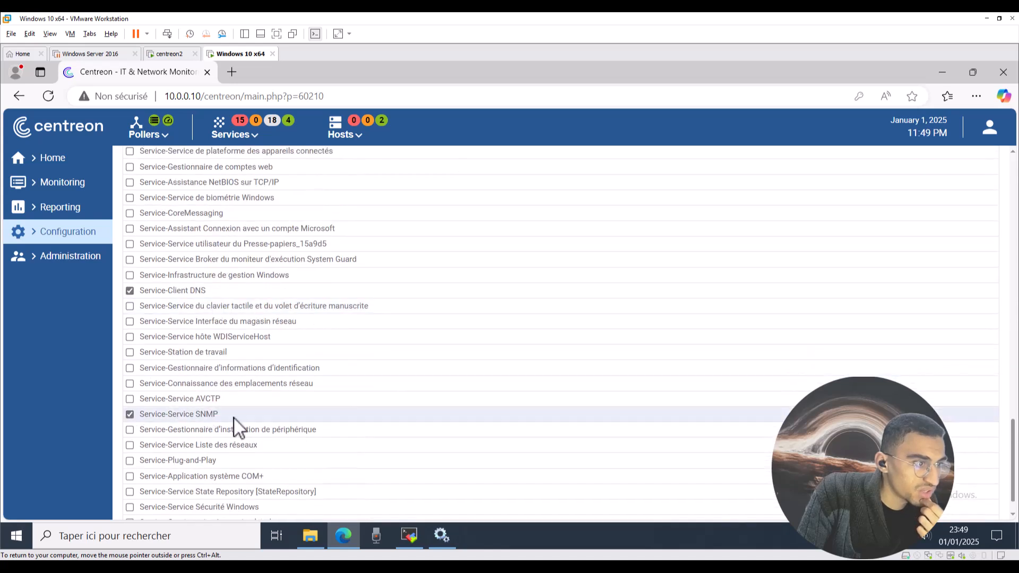
pyautogui.scroll(-1, 252, 422)
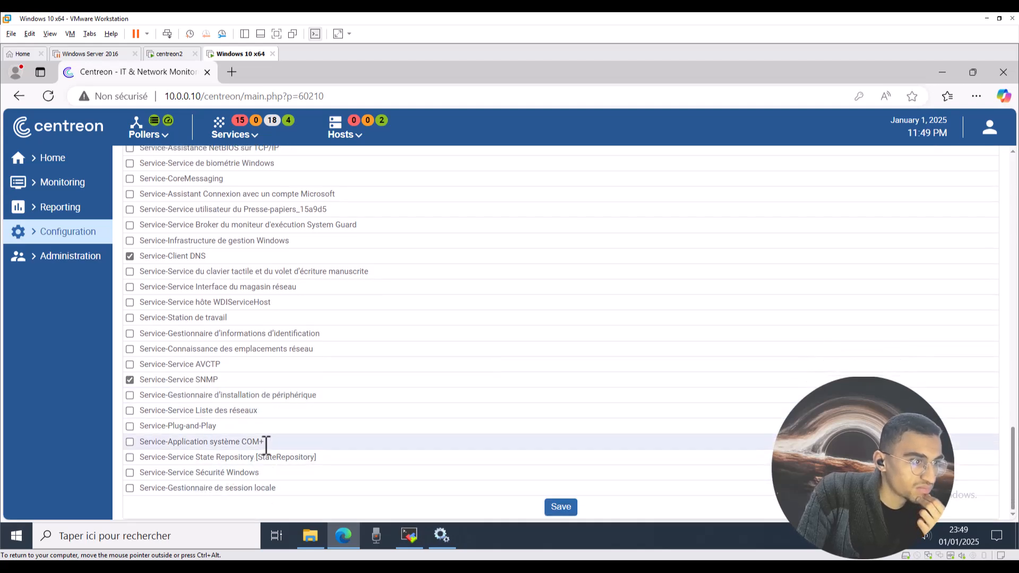
pyautogui.scroll(15, 266, 446)
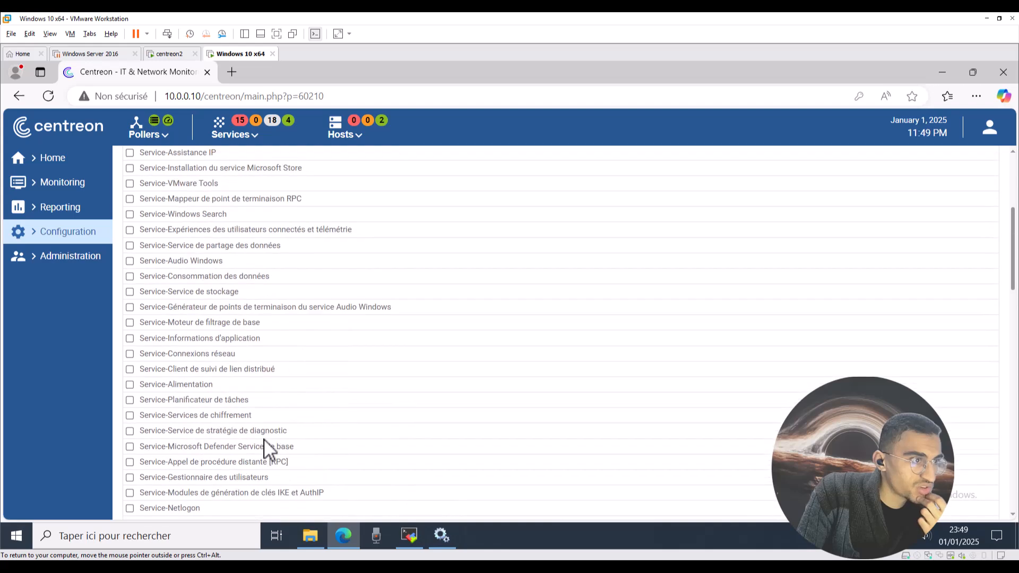
pyautogui.scroll(4, 265, 446)
pyautogui.scroll(-3, 233, 382)
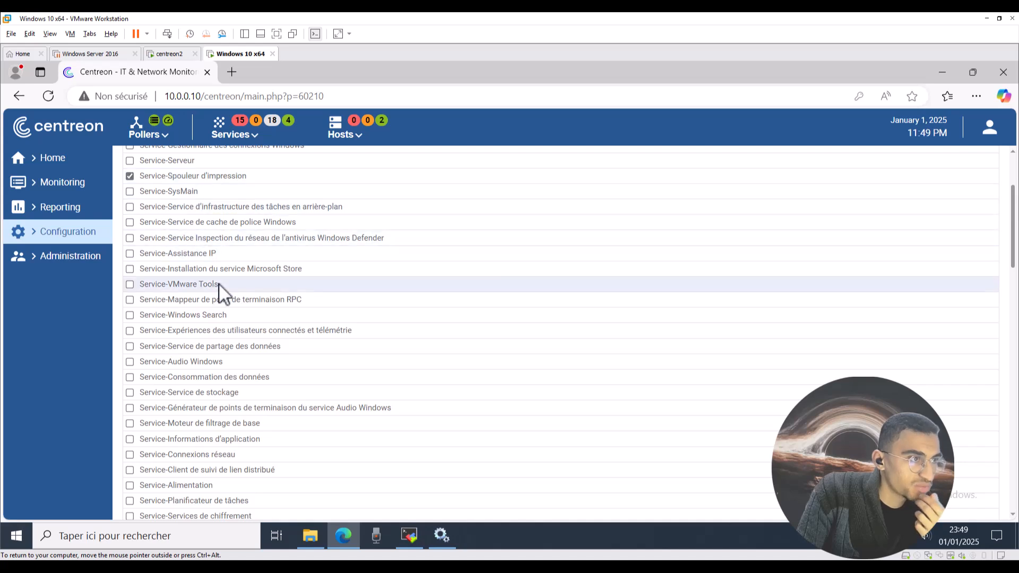
pyautogui.click(130, 315)
pyautogui.scroll(-10, 596, 467)
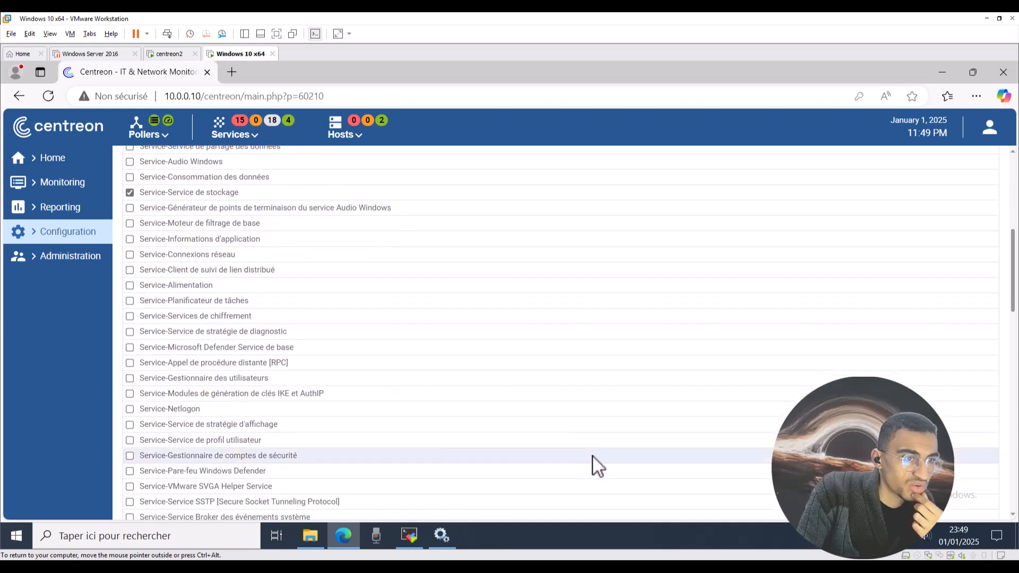
# Save the ticked services to windows10 and go to the pollers configuration page.
pyautogui.click(549, 512)
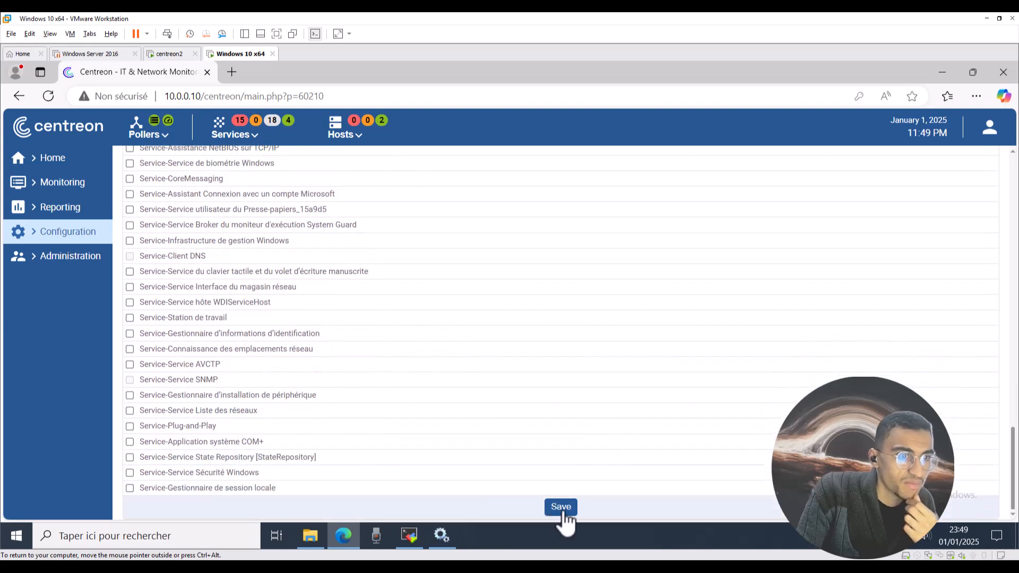
pyautogui.scroll(10, 578, 470)
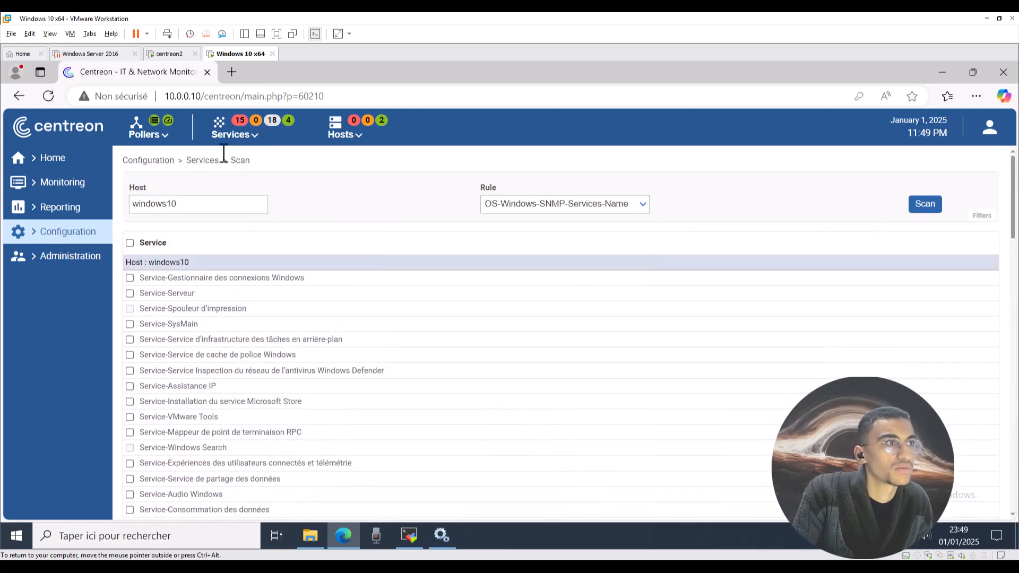
pyautogui.scroll(-6, 262, 348)
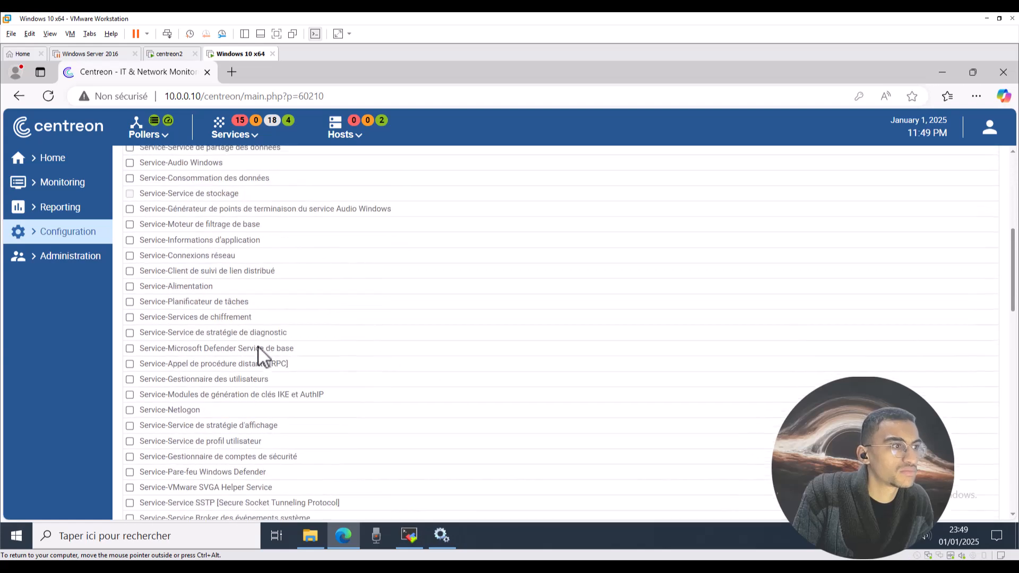
pyautogui.scroll(6, 169, 204)
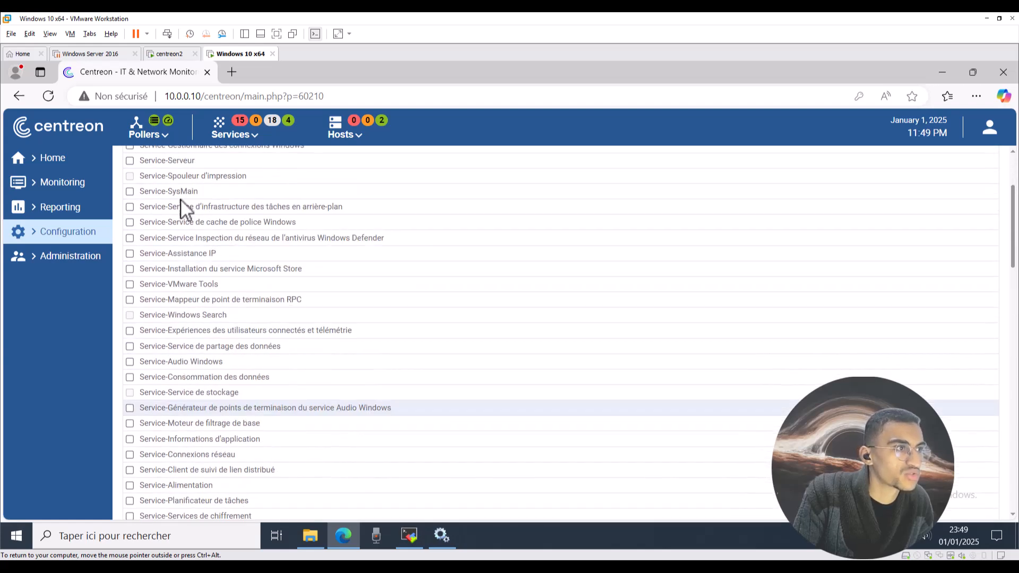
pyautogui.click(154, 142)
pyautogui.click(168, 192)
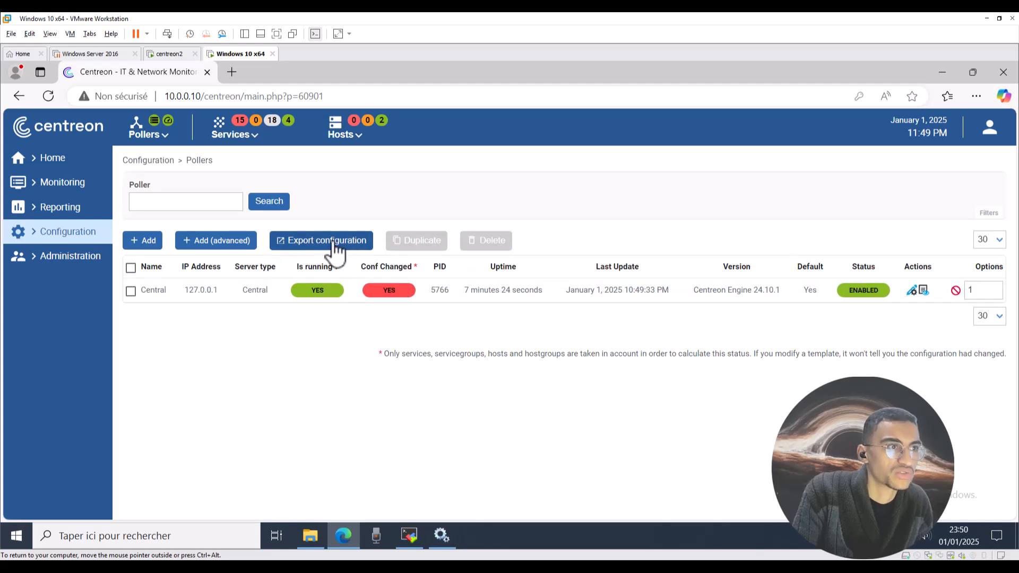
# On the Export configuration page, enable move files, restart engine and post generation command.
pyautogui.click(327, 242)
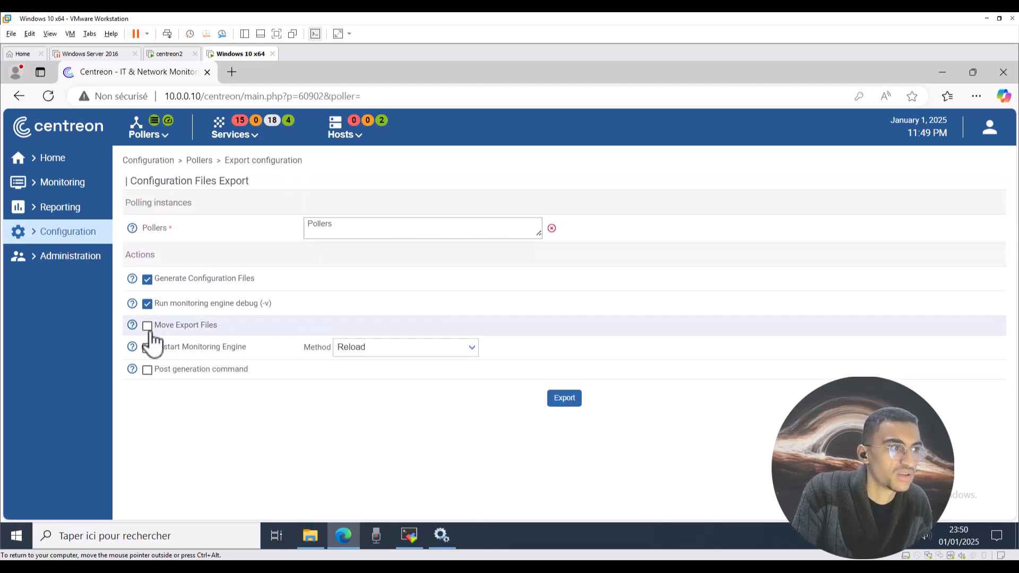
pyautogui.click(147, 325)
pyautogui.click(147, 347)
pyautogui.click(147, 370)
# Export the Central poller's configuration with the Reload method.
pyautogui.click(363, 234)
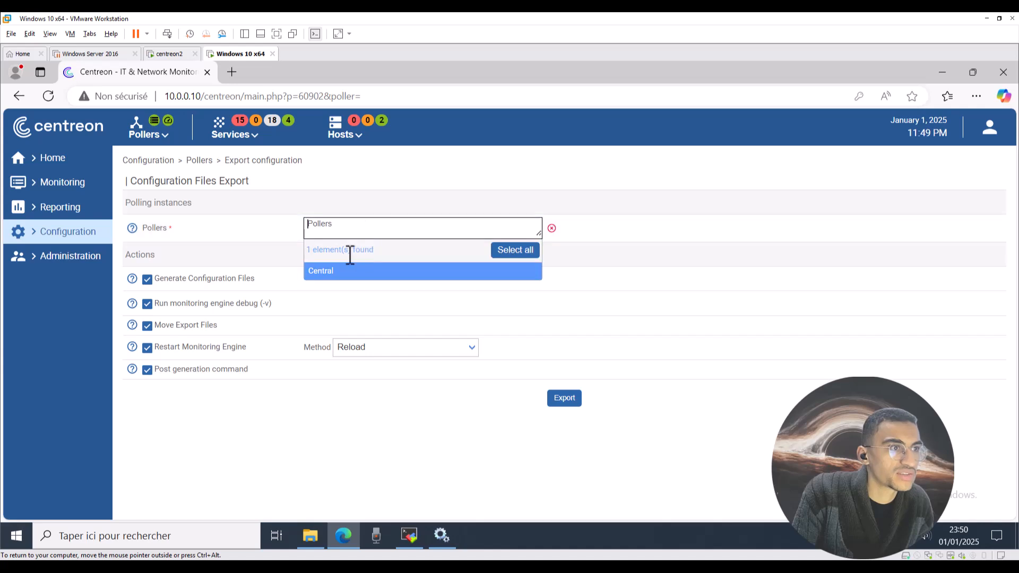
pyautogui.click(335, 272)
pyautogui.click(387, 348)
pyautogui.click(359, 373)
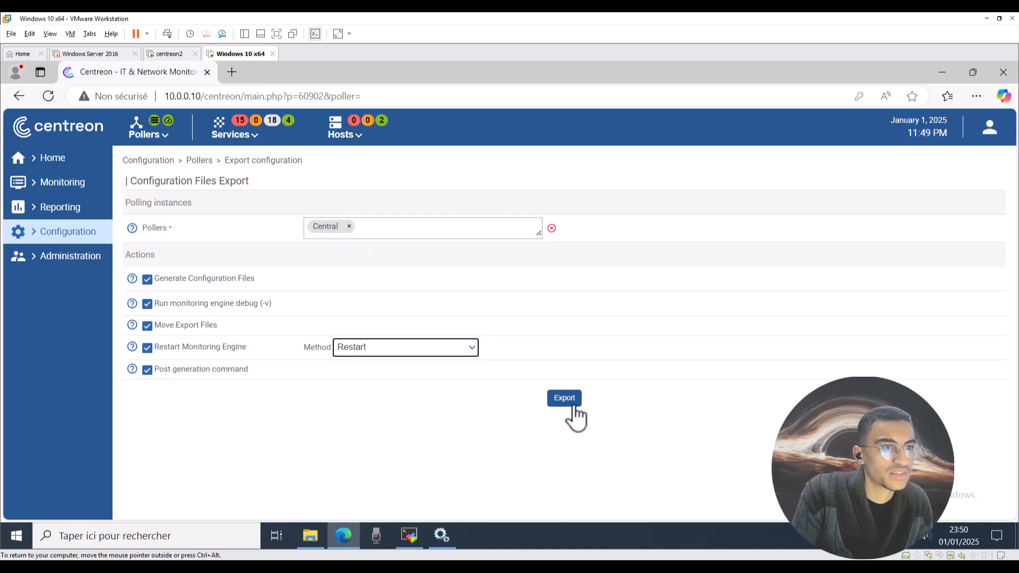
pyautogui.click(564, 399)
pyautogui.click(361, 348)
pyautogui.click(369, 388)
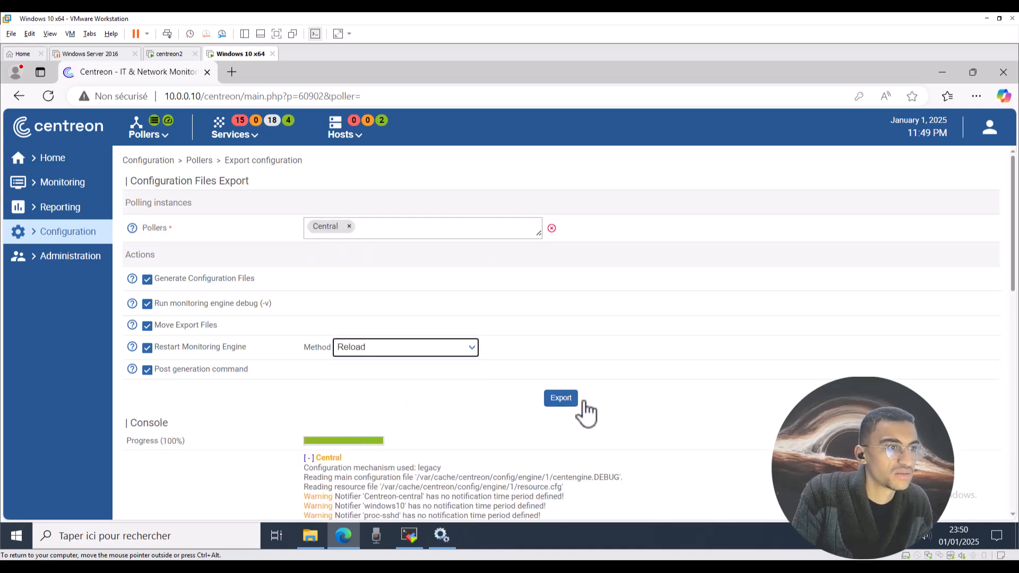
pyautogui.click(564, 399)
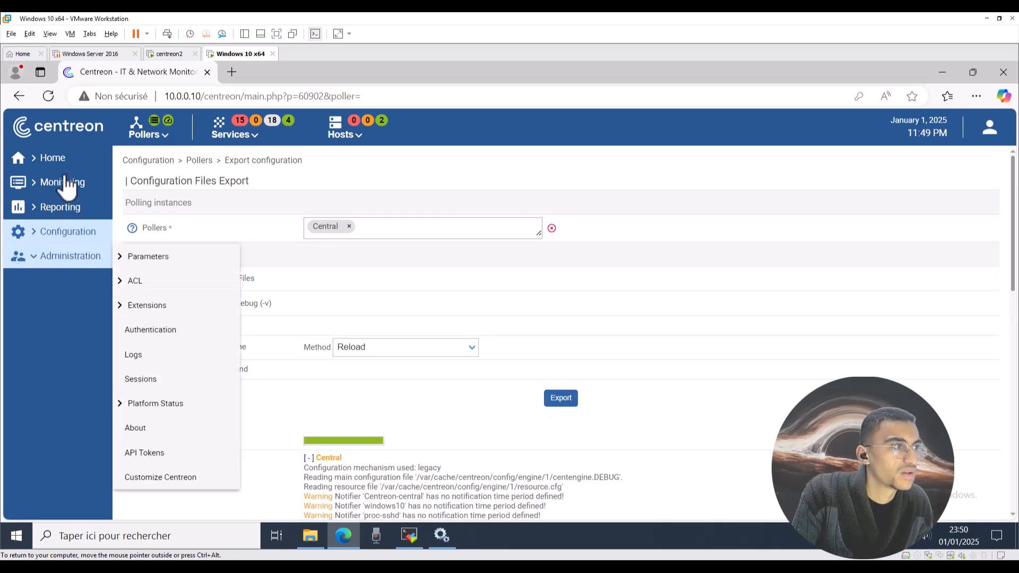
pyautogui.click(354, 139)
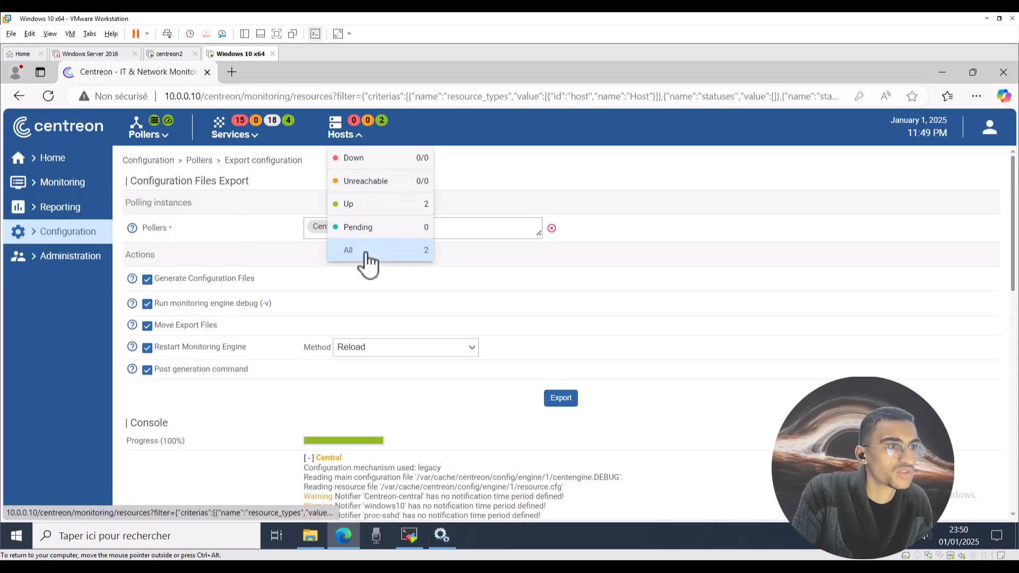
# List all hosts, review windows10's pending services, and open Service-Windows Search's configuration.
pyautogui.click(366, 257)
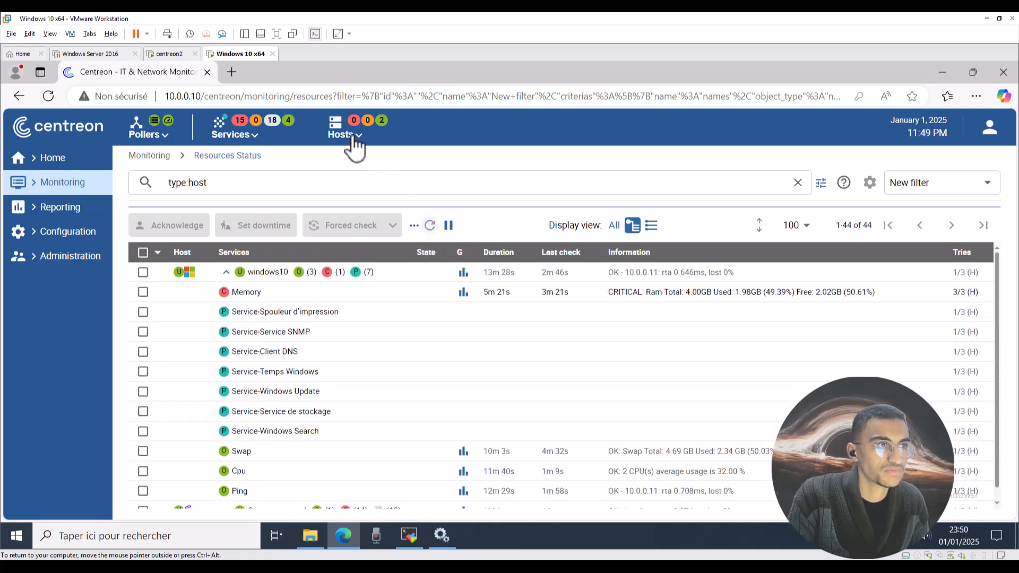
pyautogui.scroll(-1, 307, 345)
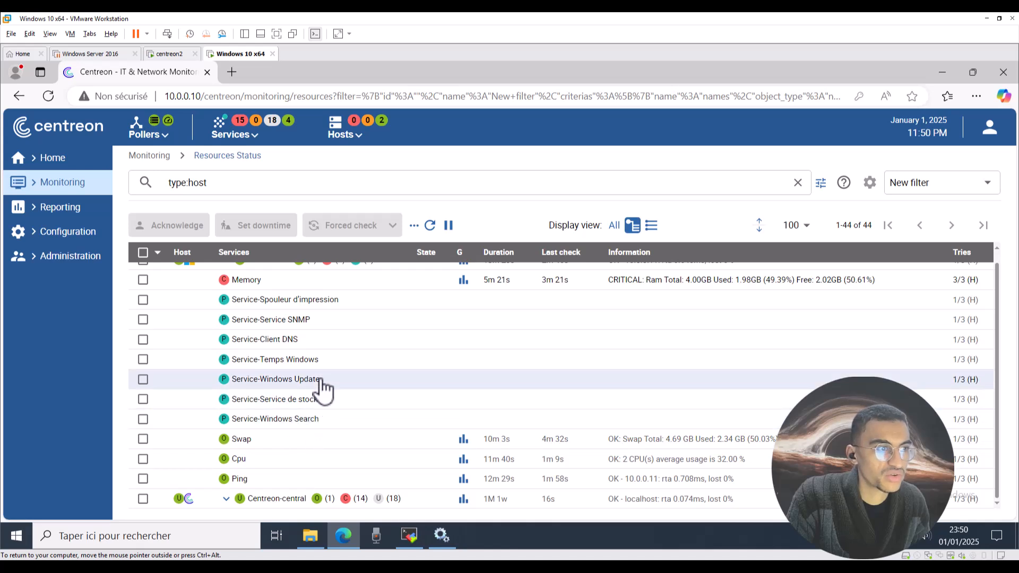
pyautogui.click(289, 419)
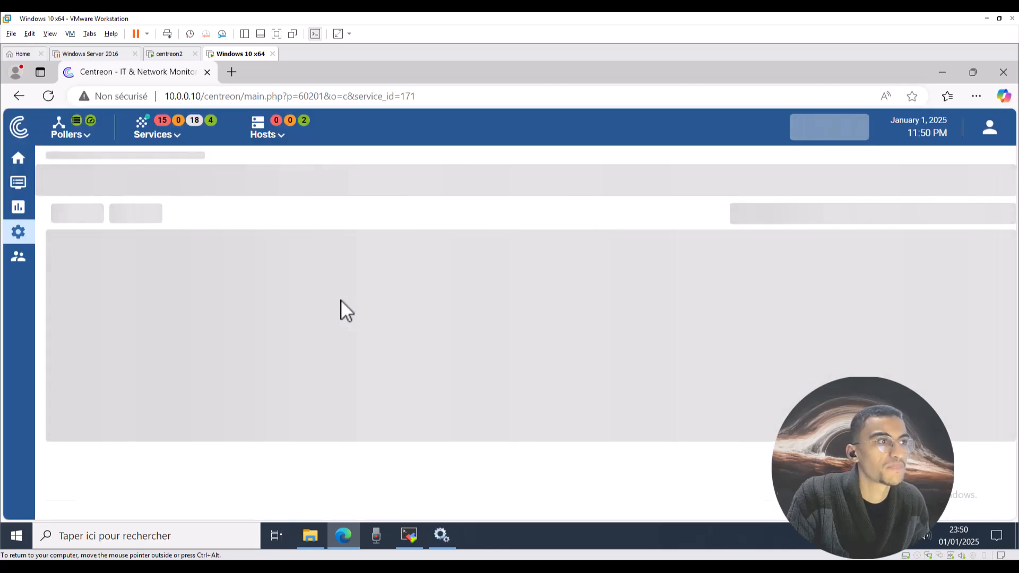
pyautogui.scroll(-3, 342, 308)
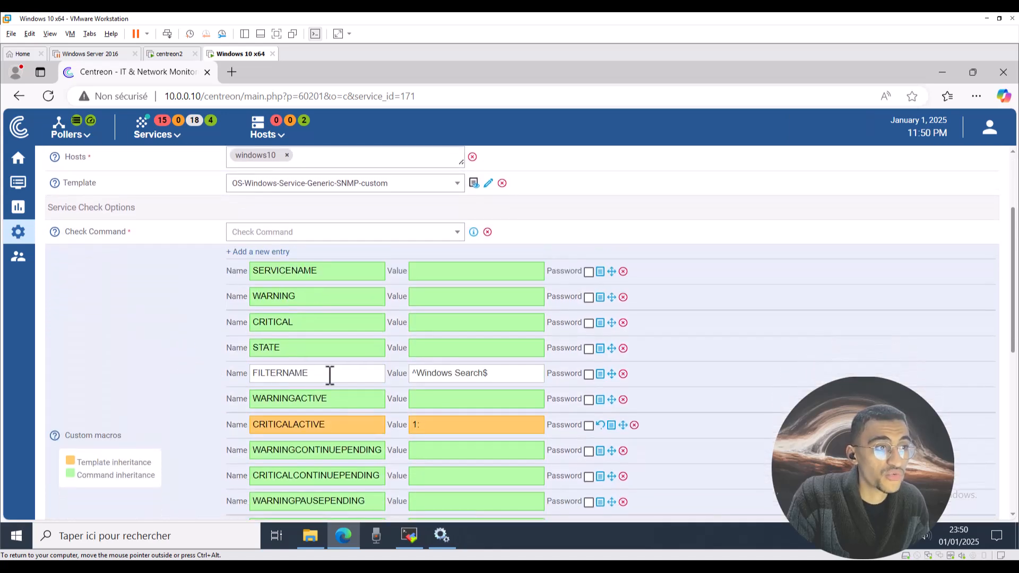
pyautogui.moveTo(330, 374); pyautogui.dragTo(252, 373)
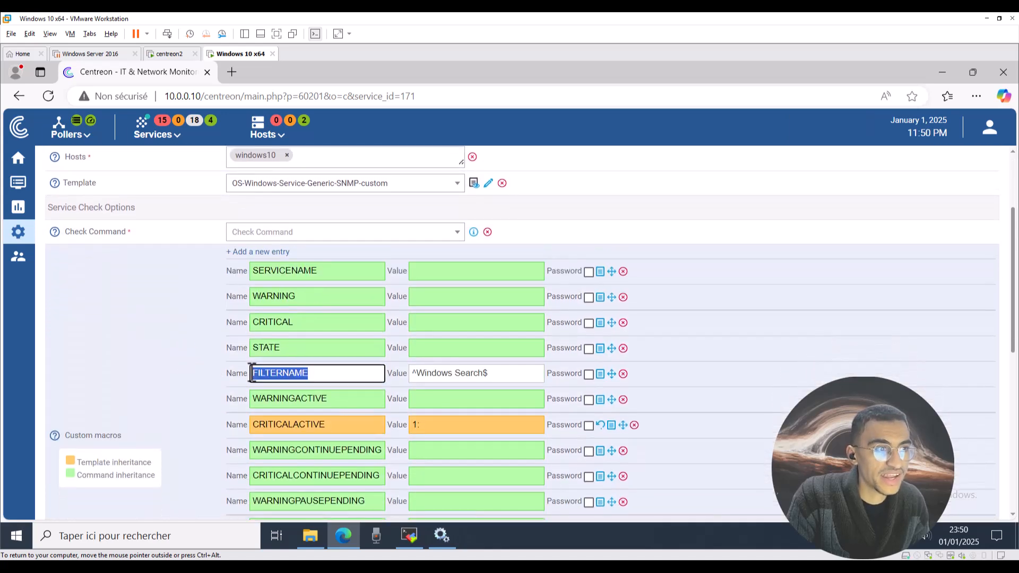
pyautogui.click(331, 369)
pyautogui.moveTo(509, 369); pyautogui.dragTo(415, 369)
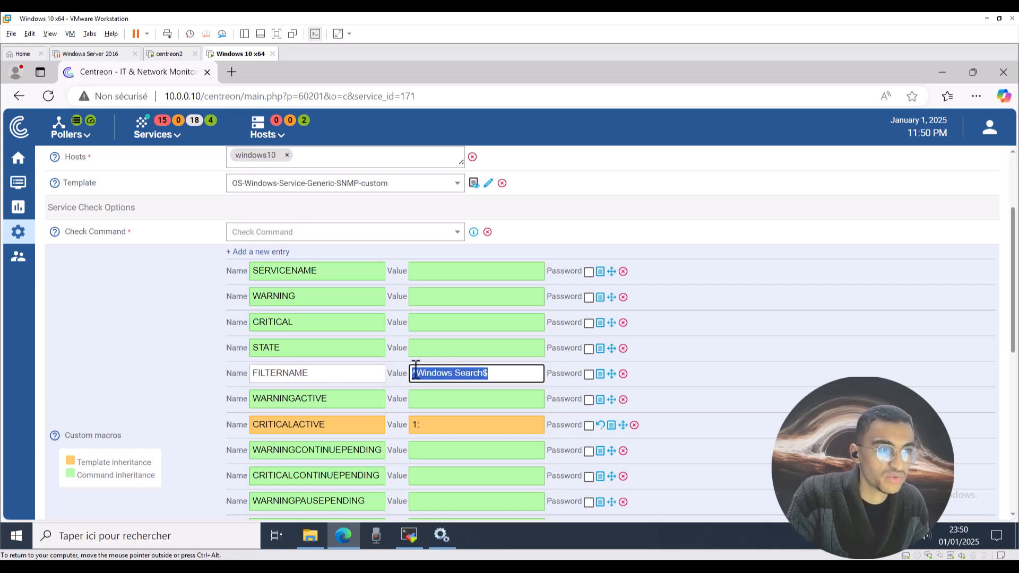
pyautogui.click(422, 373)
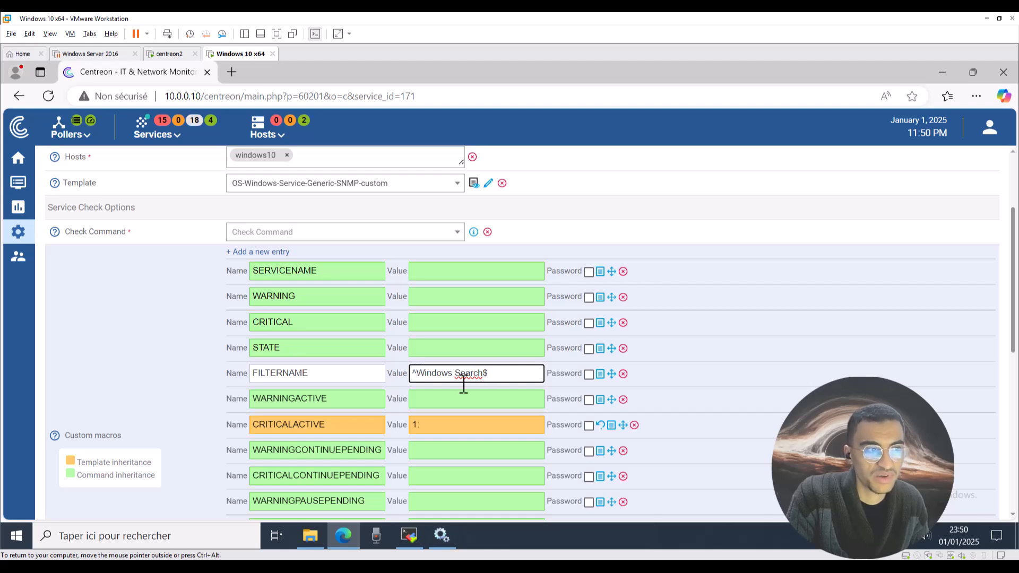
pyautogui.scroll(-6, 382, 398)
pyautogui.scroll(10, 378, 390)
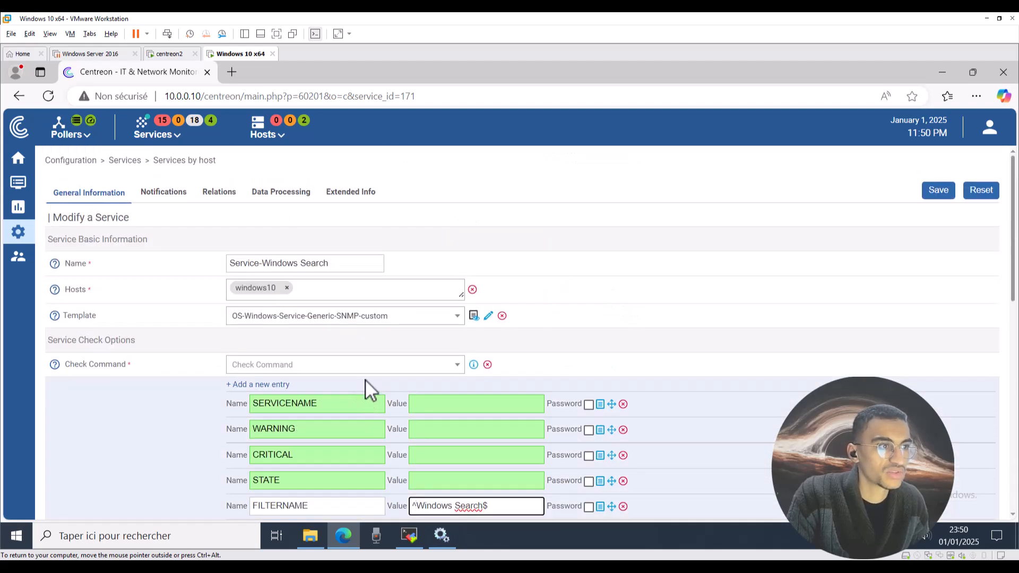
pyautogui.scroll(-5, 366, 379)
pyautogui.scroll(1, 371, 378)
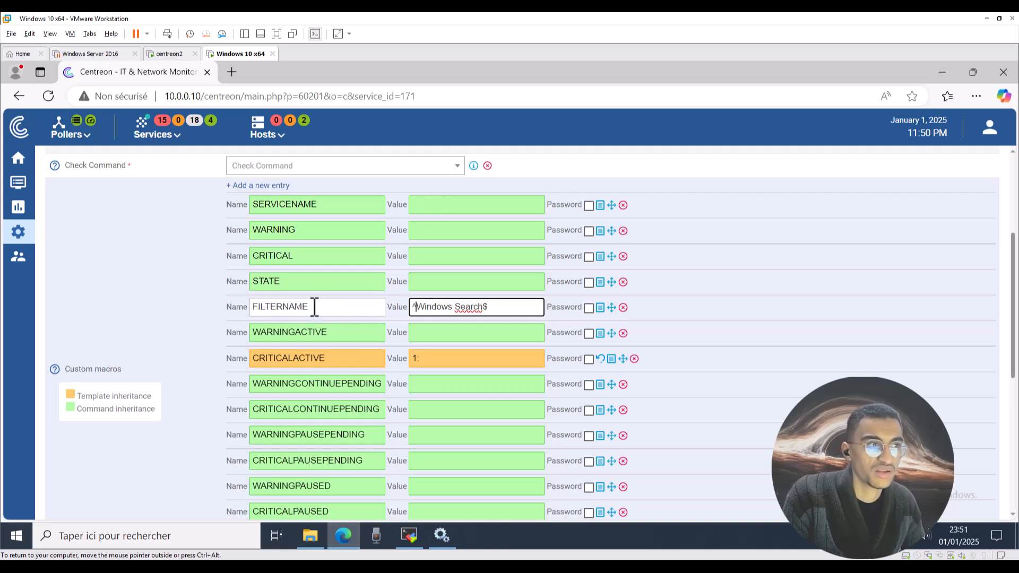
pyautogui.scroll(-10, 354, 354)
pyautogui.scroll(15, 357, 361)
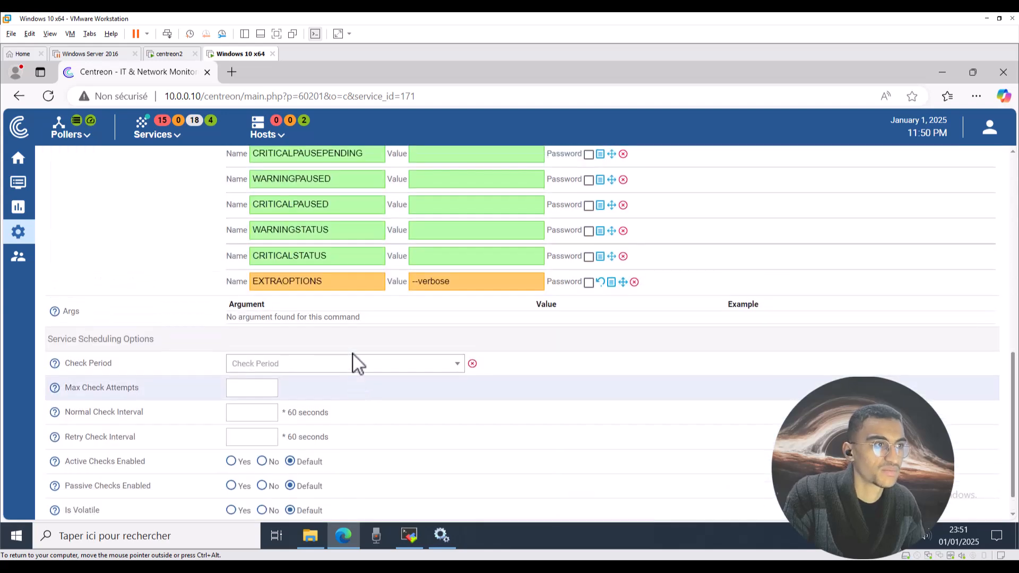
pyautogui.click(173, 137)
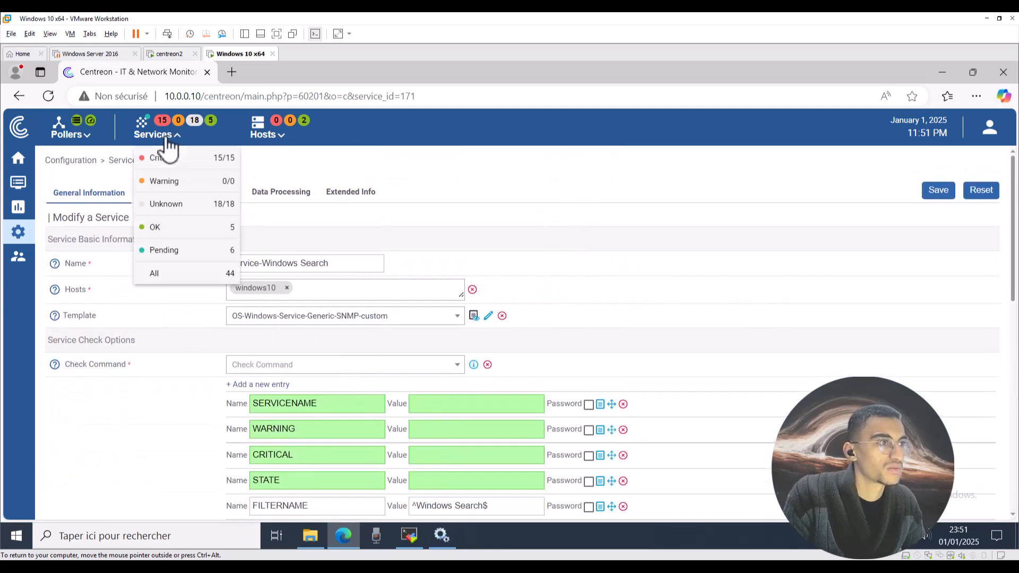
# Under Hosts > All, expand windows10 and open the critical Memory service's settings form.
pyautogui.click(270, 137)
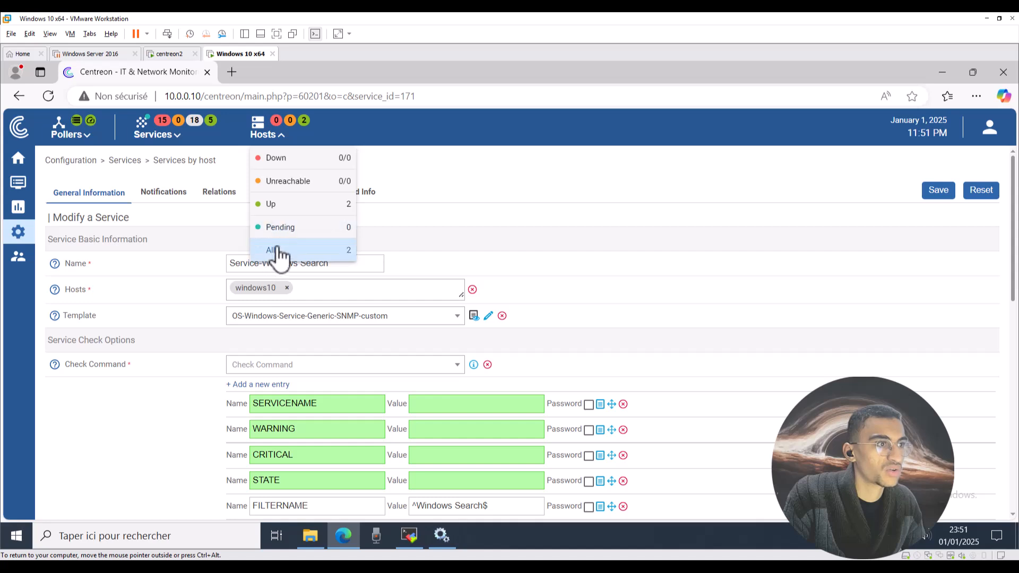
pyautogui.click(275, 249)
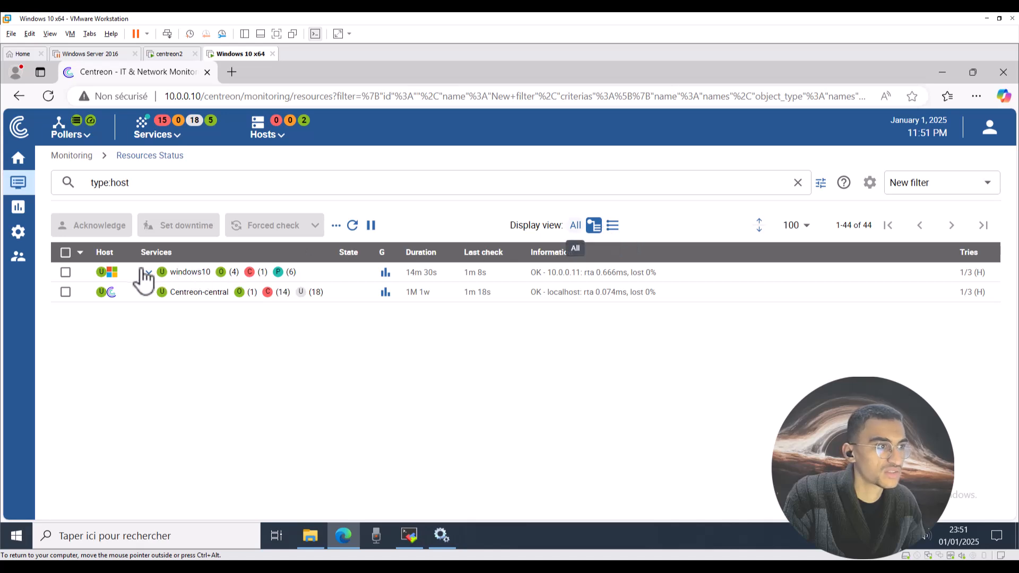
pyautogui.click(149, 272)
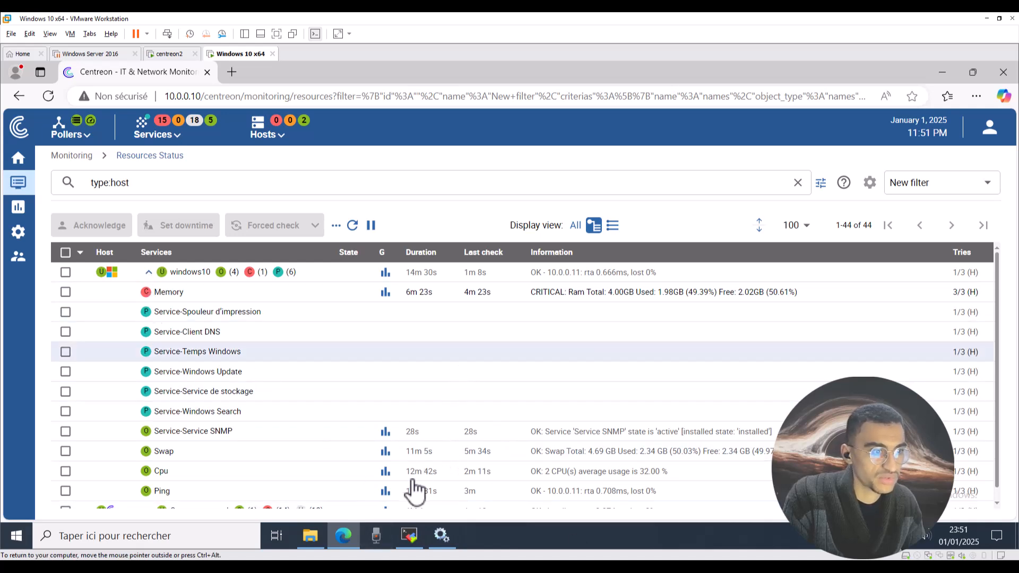
pyautogui.click(179, 293)
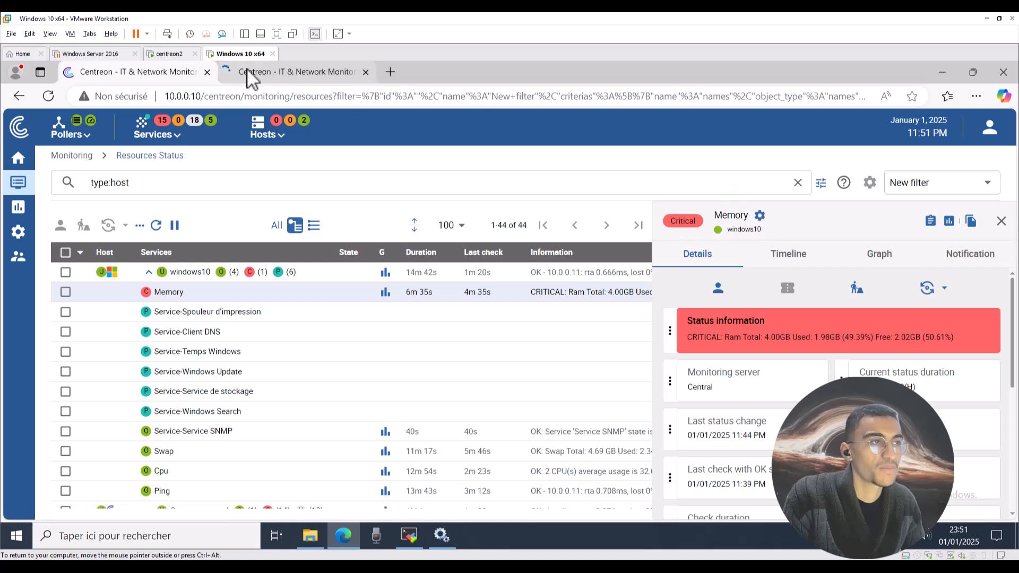
pyautogui.click(248, 73)
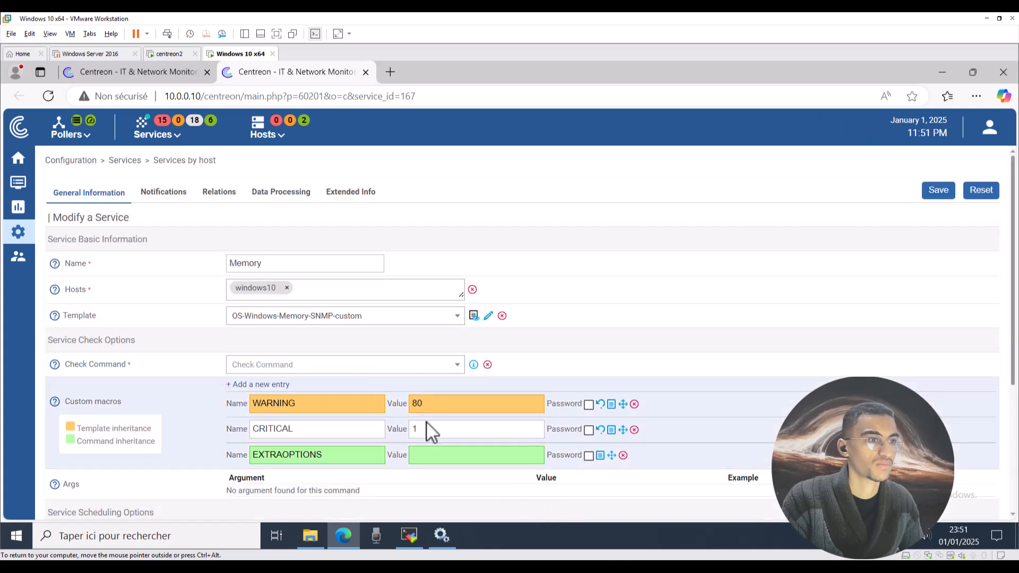
# Set the windows10 Memory service's CRITICAL threshold to 90 and save the form.
pyautogui.click(427, 425)
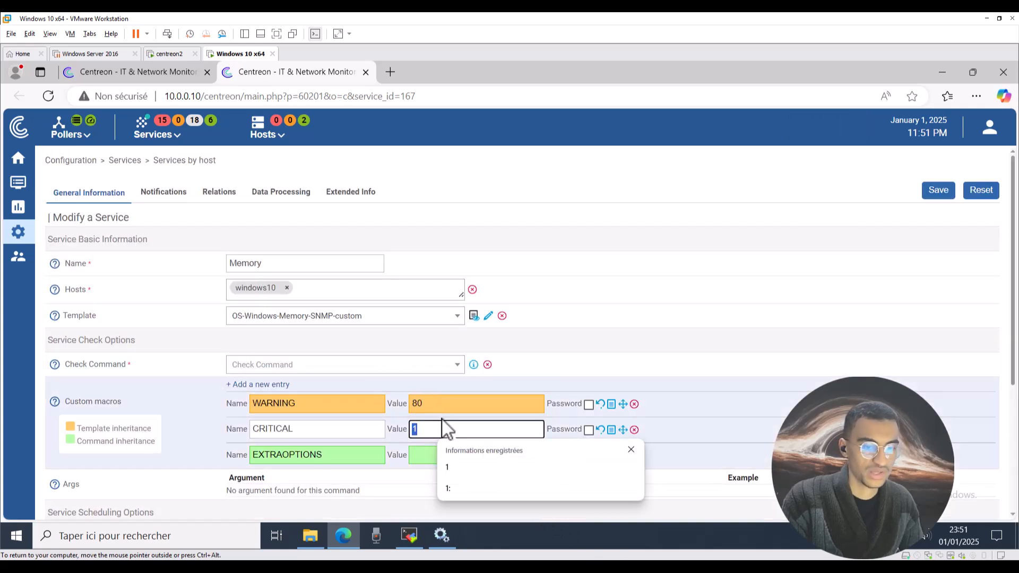
pyautogui.write('90')
pyautogui.scroll(-4, 524, 419)
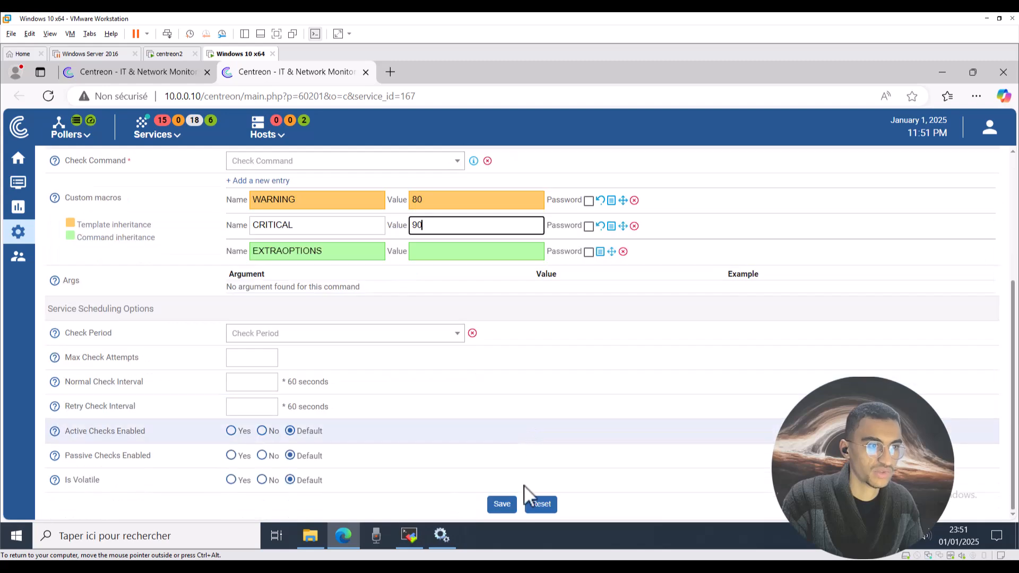
pyautogui.click(501, 504)
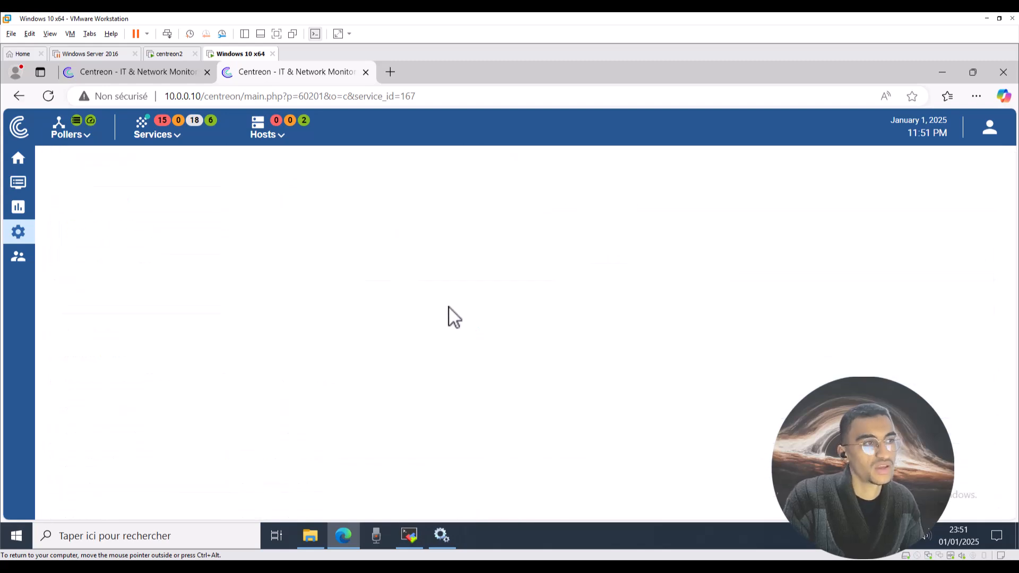
# On the poller export page, tick move files, restart engine and post-generation command, method Restart.
pyautogui.click(79, 133)
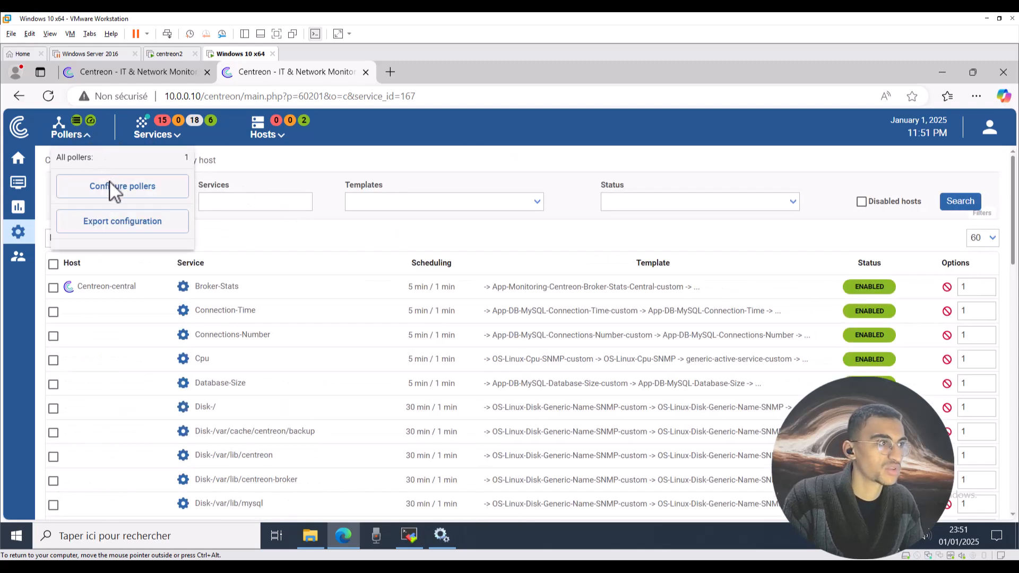
pyautogui.click(104, 184)
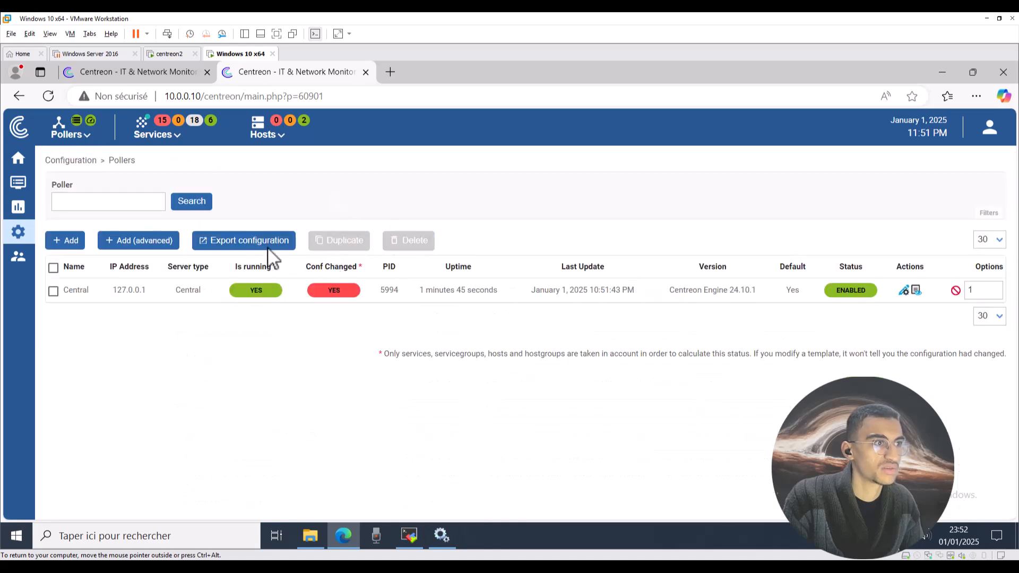
pyautogui.click(233, 245)
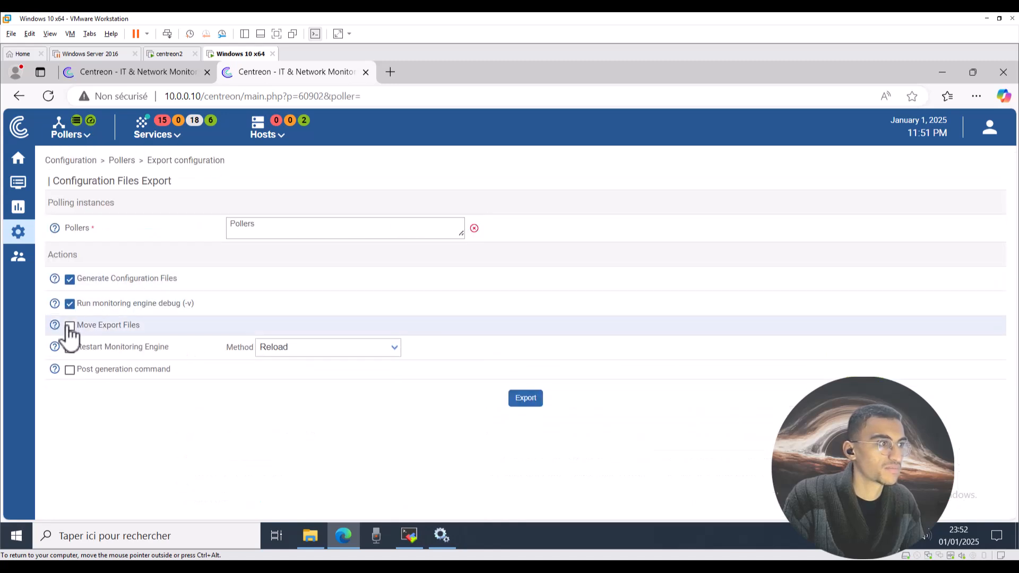
pyautogui.click(70, 325)
pyautogui.click(69, 370)
pyautogui.click(69, 348)
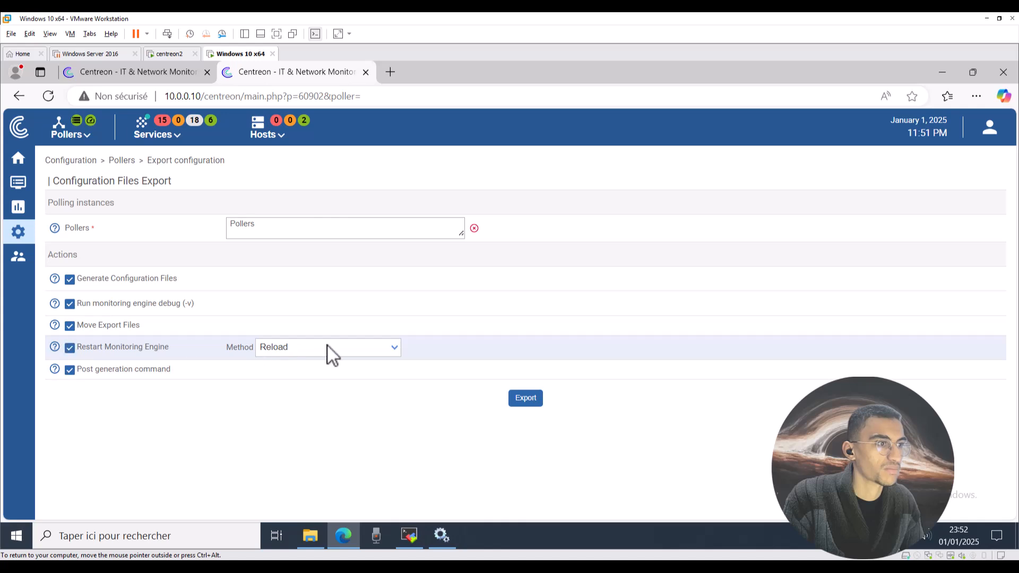
pyautogui.click(327, 347)
pyautogui.click(300, 368)
# Add the Central poller and run the configuration export with the Restart method.
pyautogui.click(277, 237)
pyautogui.click(273, 269)
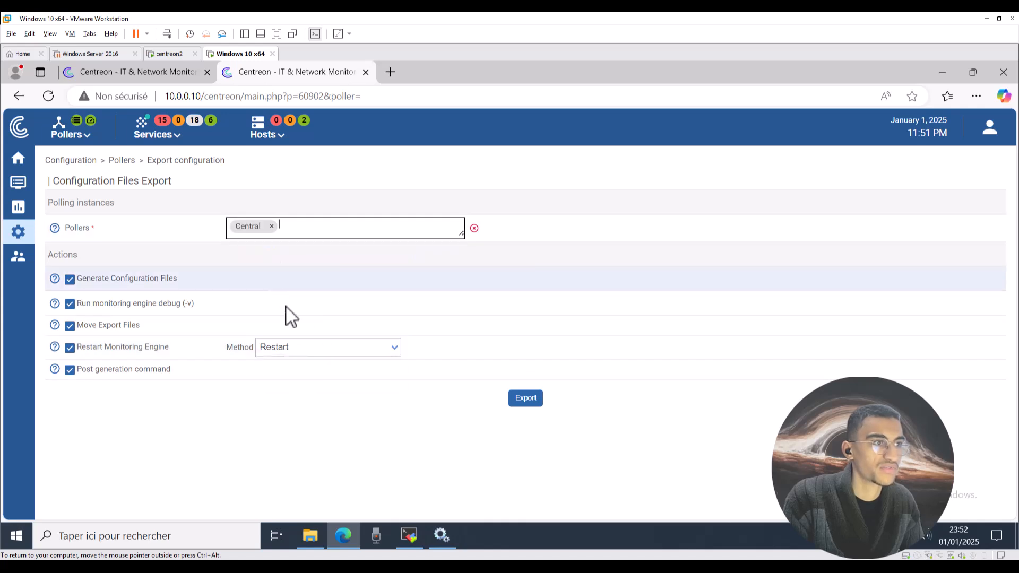
pyautogui.click(290, 347)
pyautogui.click(428, 418)
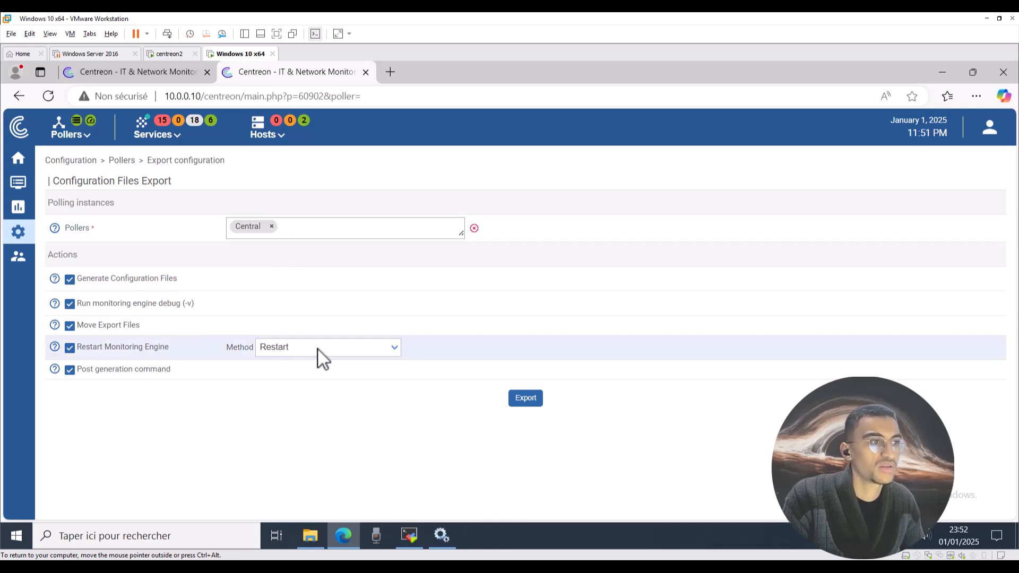
pyautogui.click(302, 351)
pyautogui.click(512, 412)
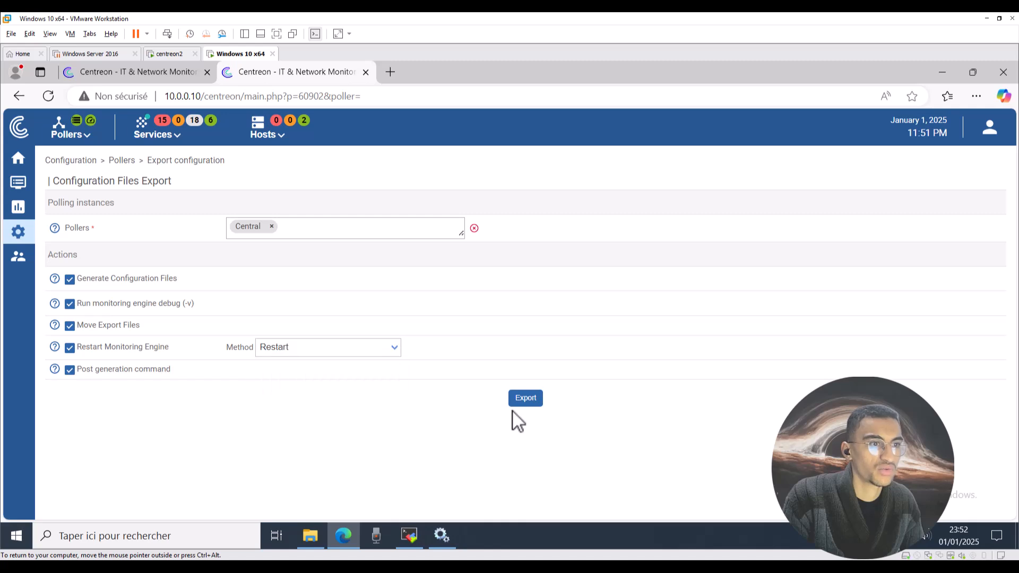
pyautogui.click(517, 399)
# Re-run the export with the Reload method, then list all hosts in Resources Status.
pyautogui.click(295, 349)
pyautogui.click(289, 384)
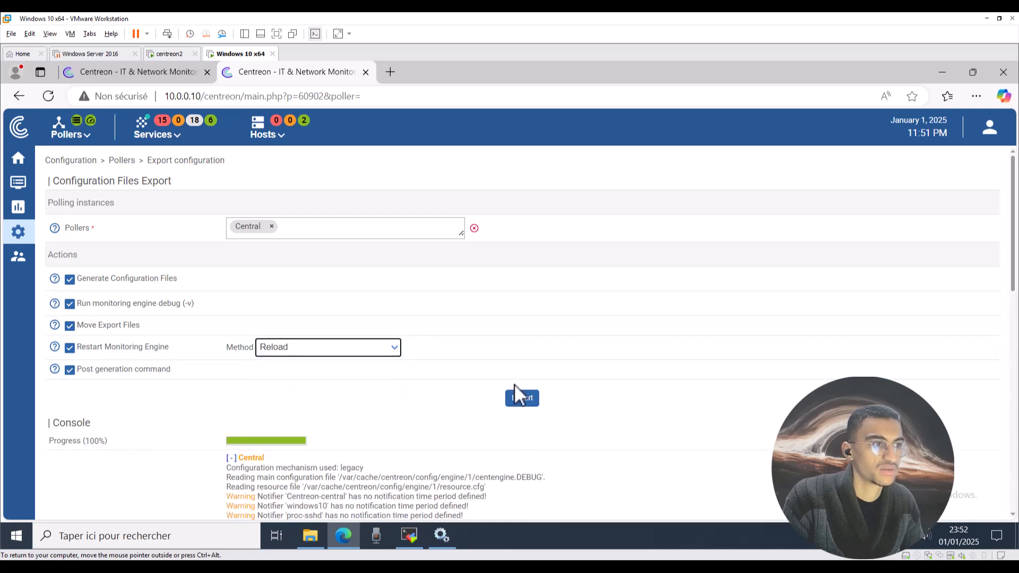
pyautogui.click(519, 397)
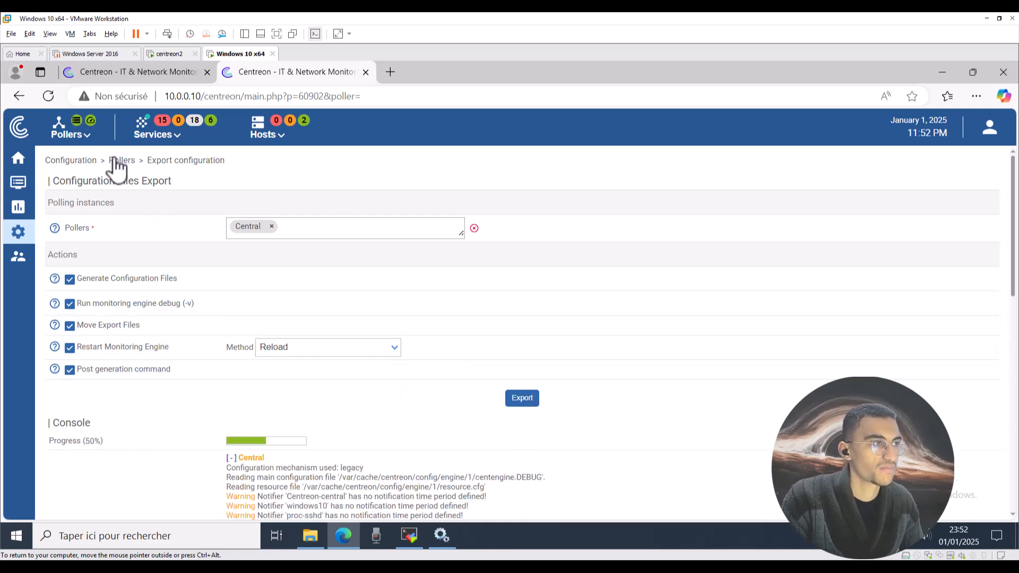
pyautogui.click(272, 137)
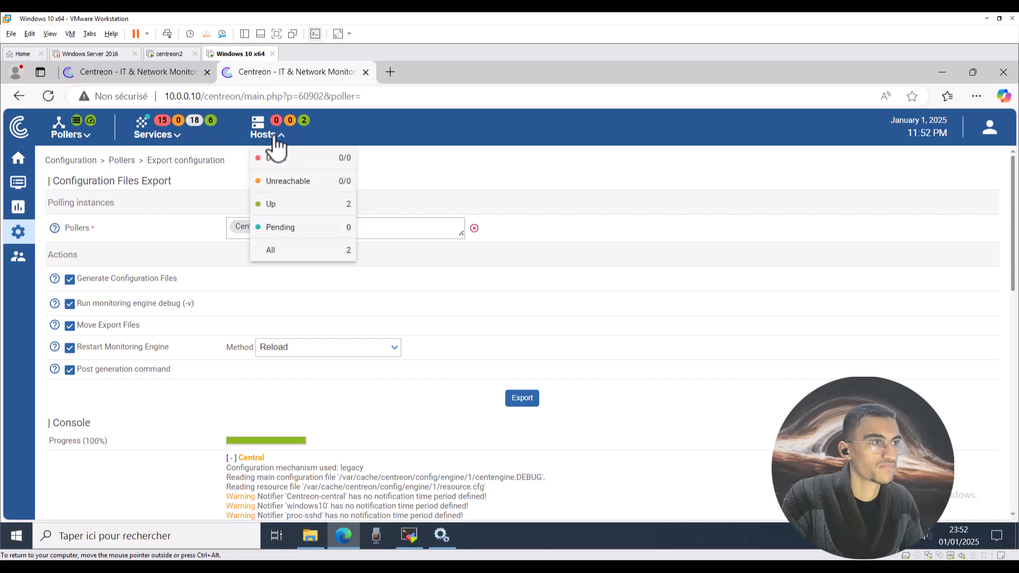
pyautogui.click(278, 254)
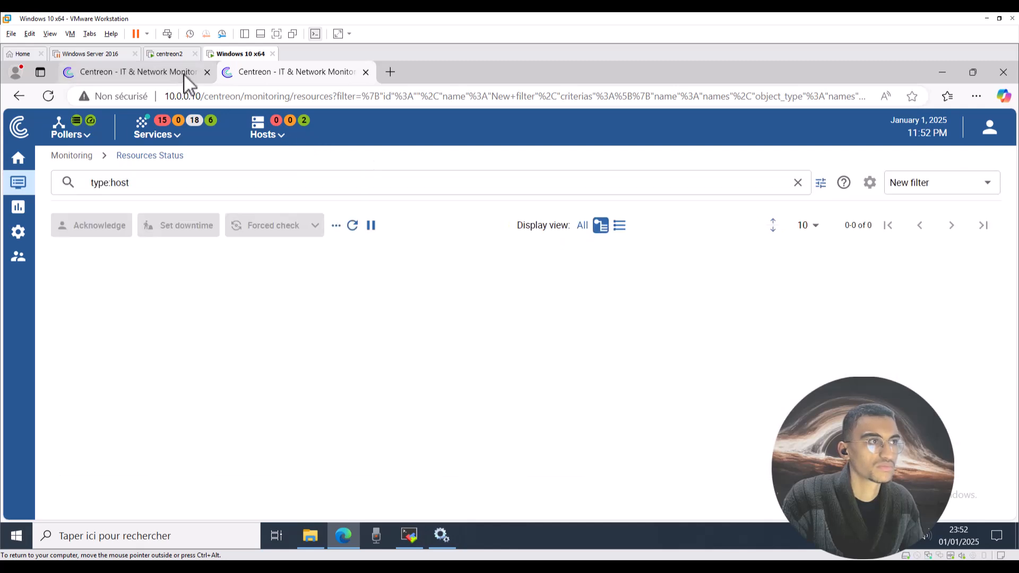
# Close the duplicate Centreon tab and scroll down to windows10's services.
pyautogui.click(197, 76)
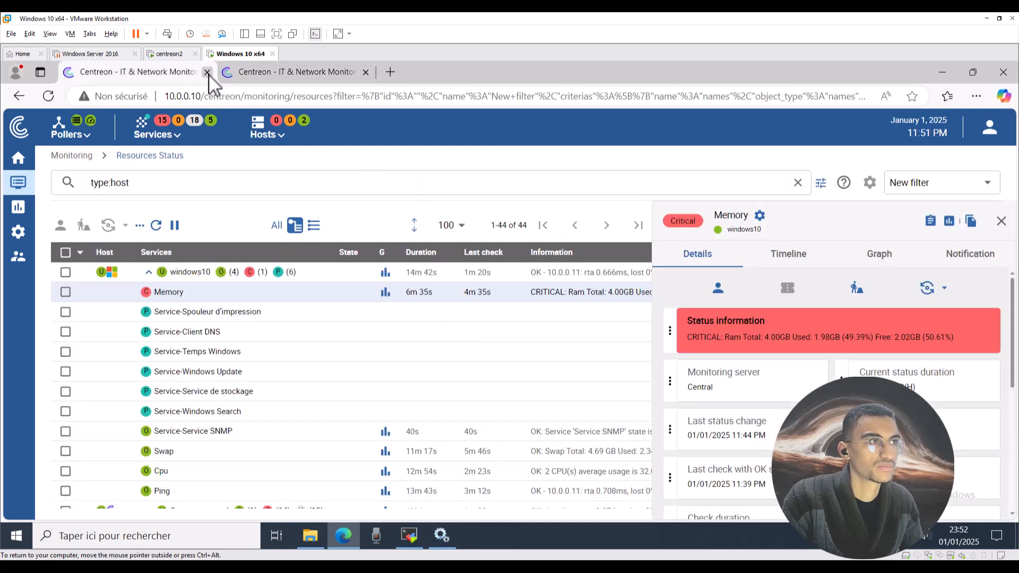
pyautogui.click(207, 72)
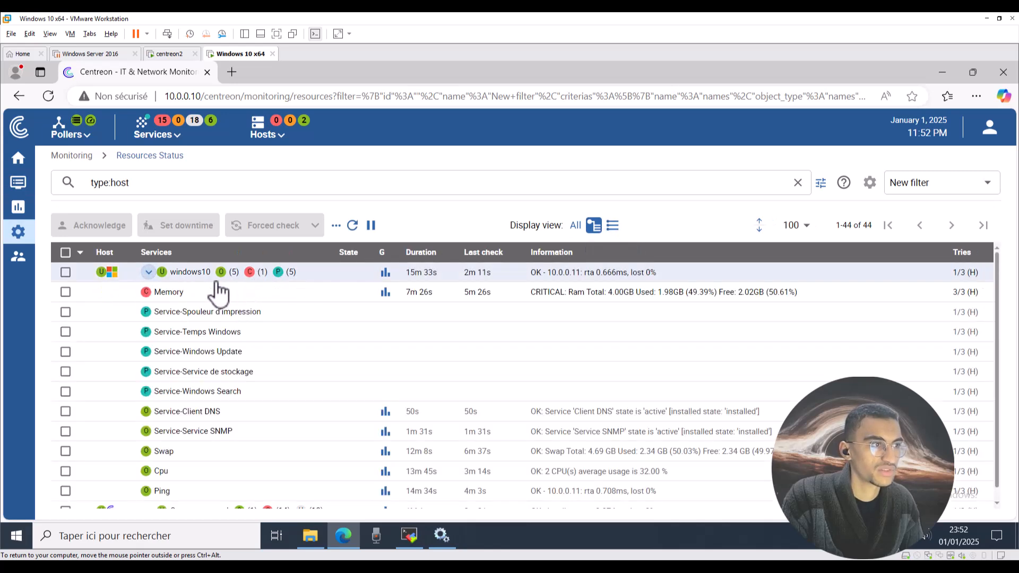
pyautogui.scroll(-1, 197, 422)
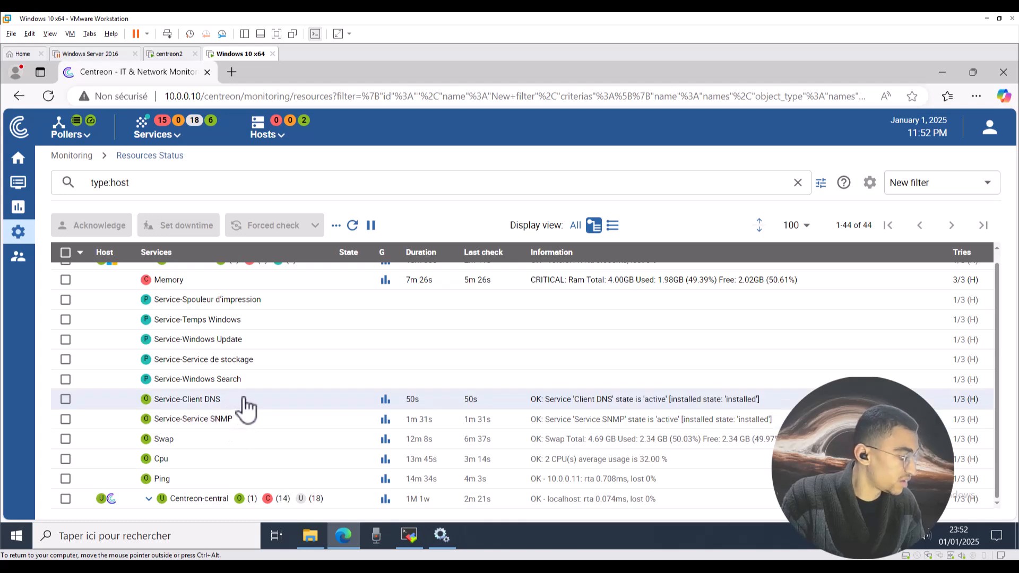
# Open the SNMP Service's properties from the Windows Services list.
pyautogui.click(450, 537)
pyautogui.click(648, 287)
pyautogui.press('s')
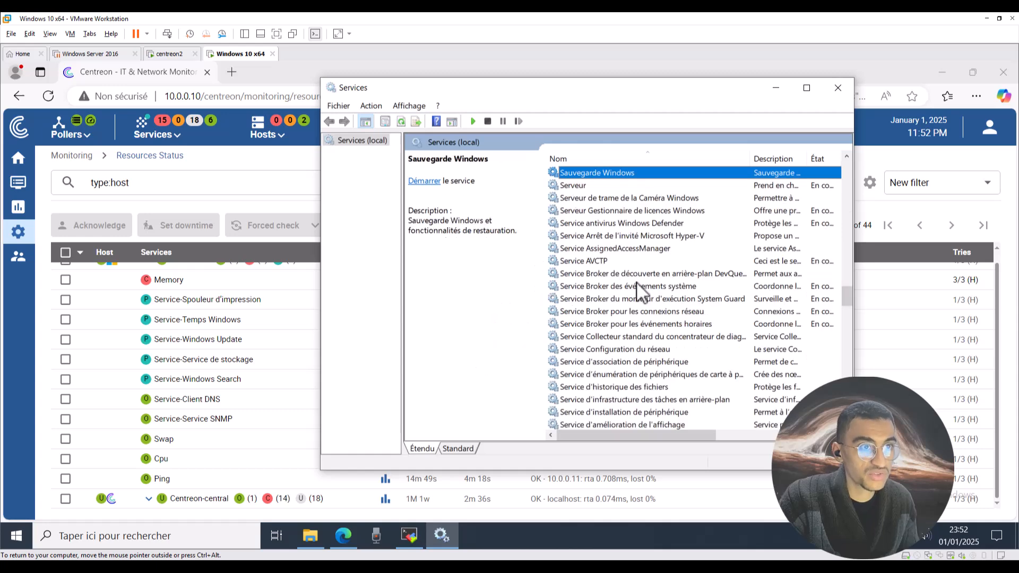
pyautogui.scroll(-4, 634, 276)
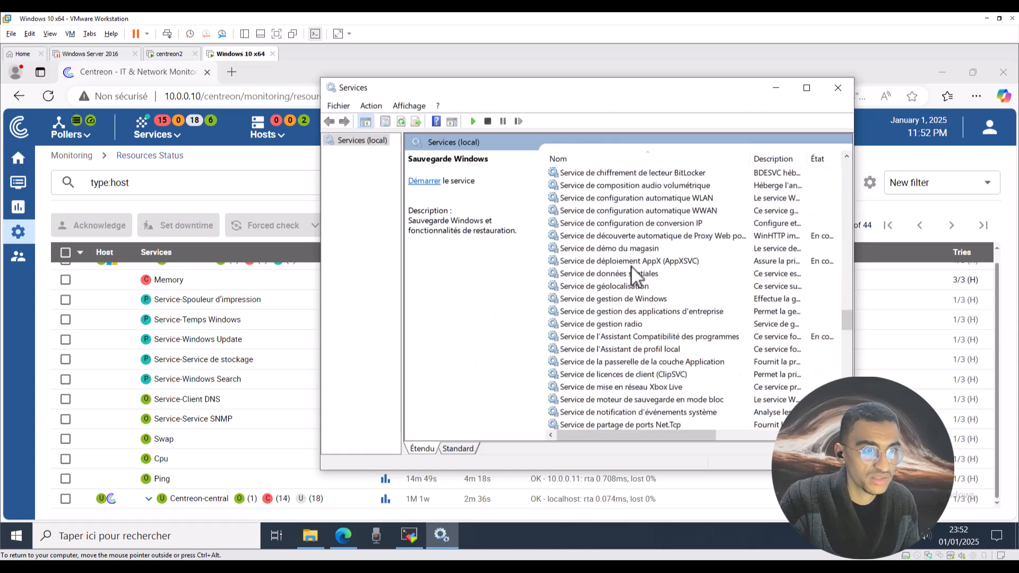
pyautogui.scroll(-10, 634, 276)
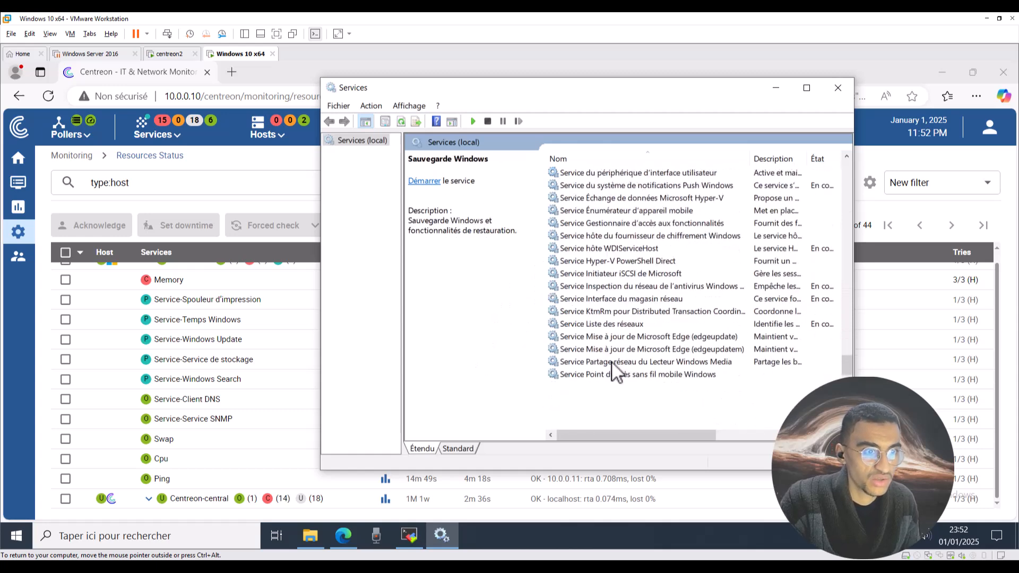
pyautogui.scroll(-3, 615, 370)
pyautogui.click(598, 350)
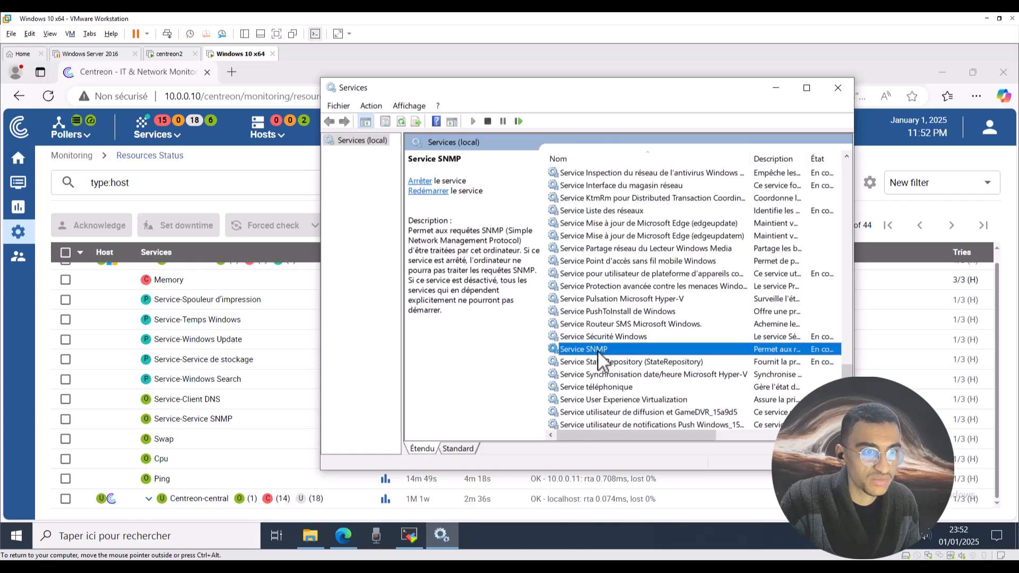
pyautogui.rightClick(598, 350)
pyautogui.click(629, 472)
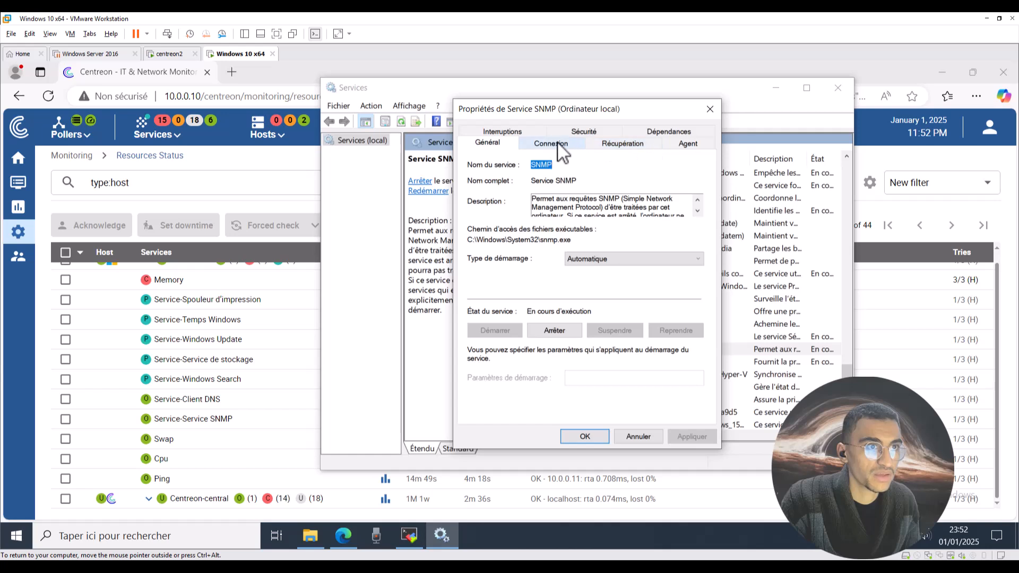
# Review the SNMP service's Recovery, Log On, Agent, General and Dependencies tabs.
pyautogui.click(616, 146)
pyautogui.click(573, 146)
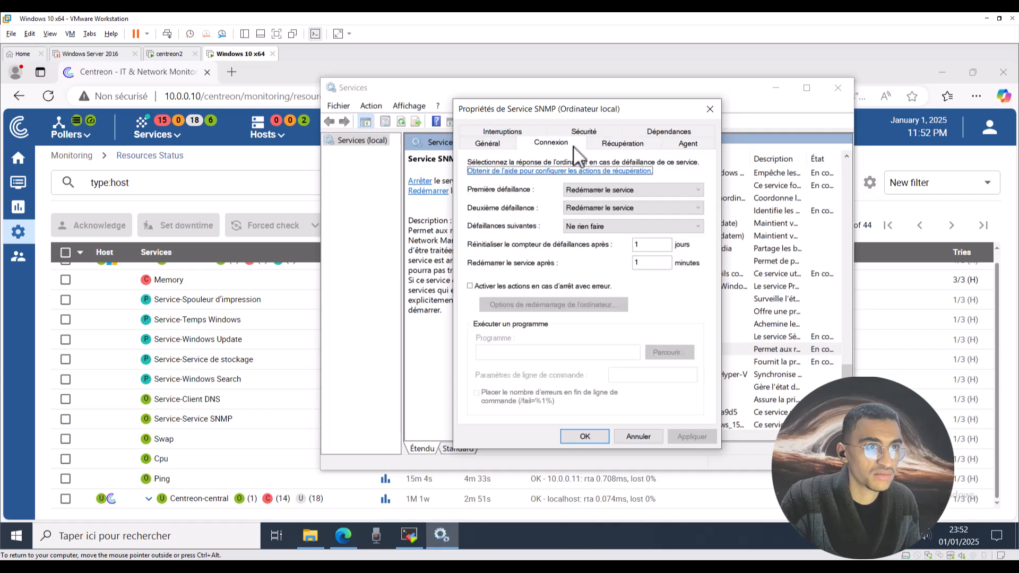
pyautogui.click(683, 147)
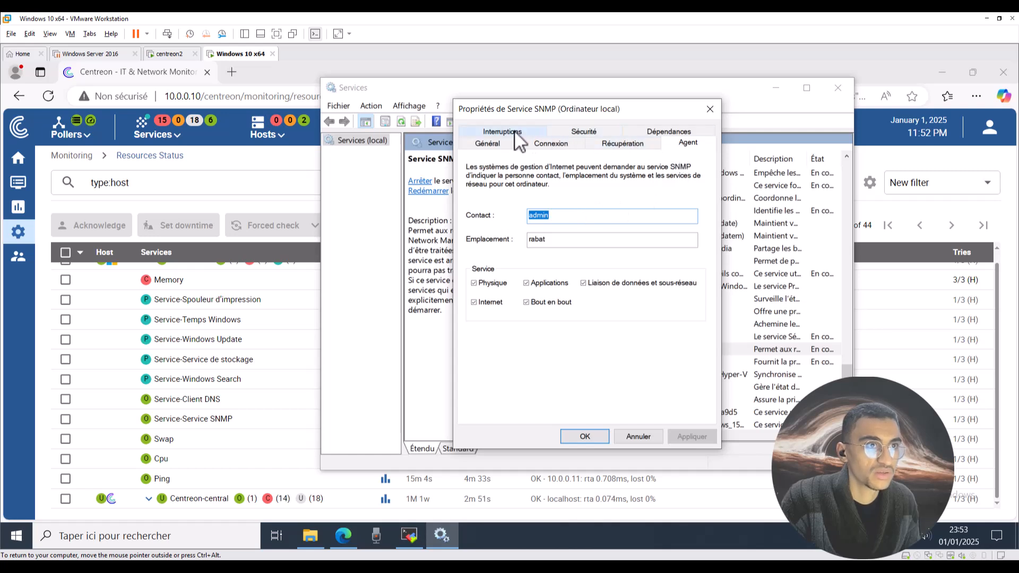
pyautogui.click(507, 145)
pyautogui.click(565, 145)
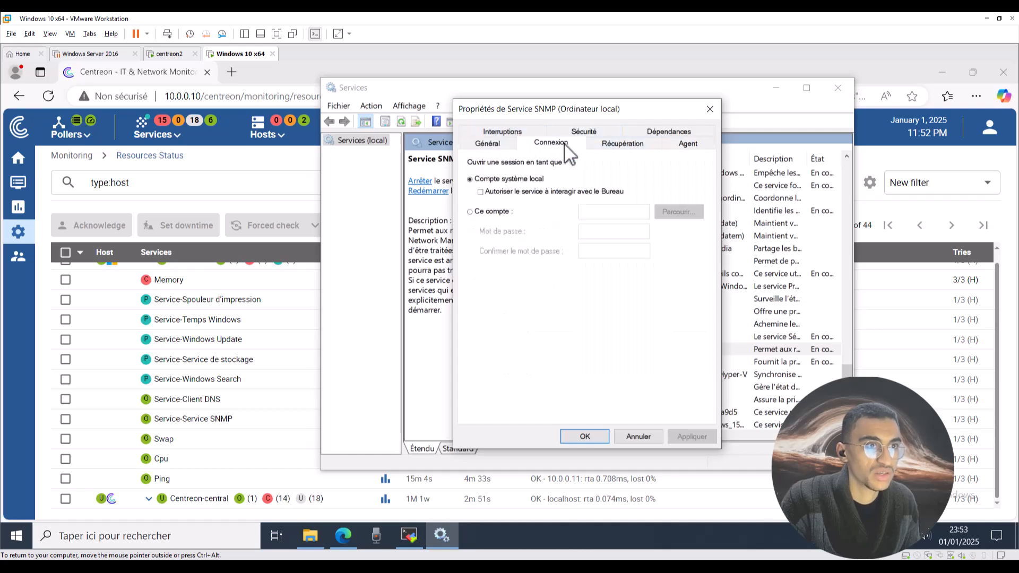
pyautogui.click(624, 144)
pyautogui.click(661, 131)
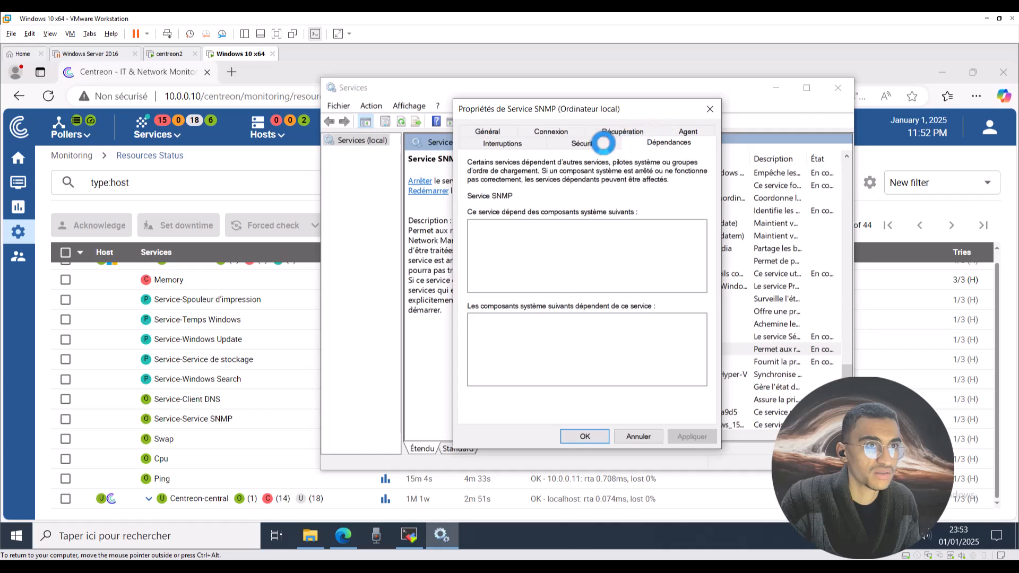
# Check Security shows community public with accepted hosts localhost and 10.0.0.10, then close with OK.
pyautogui.click(603, 143)
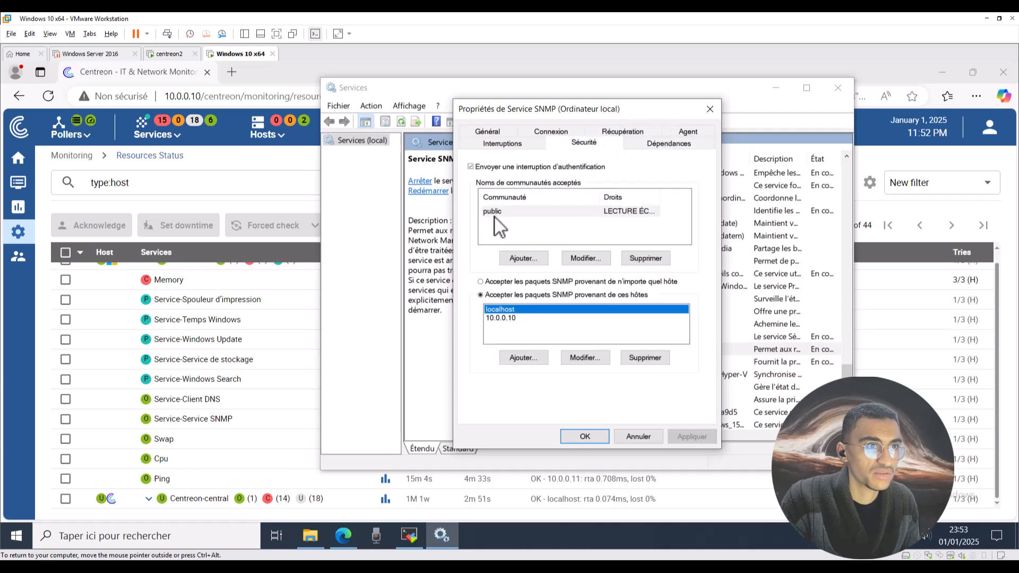
pyautogui.click(495, 215)
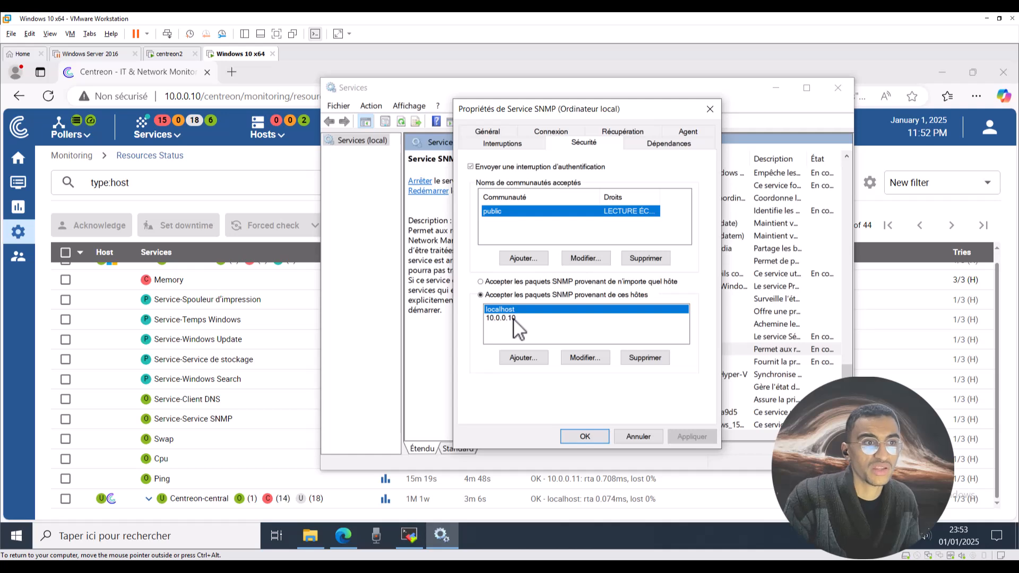
pyautogui.click(523, 358)
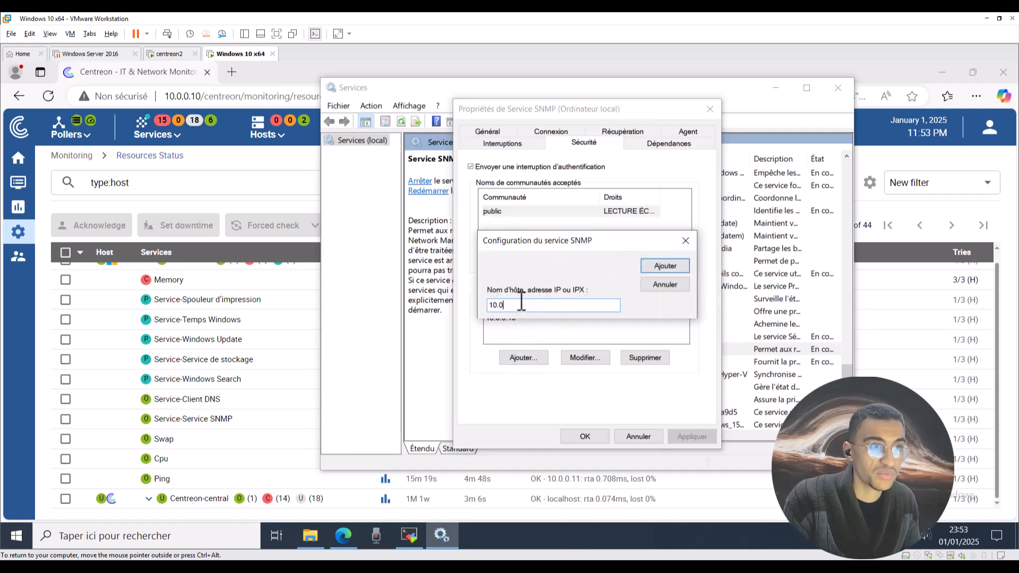
pyautogui.press('Return')
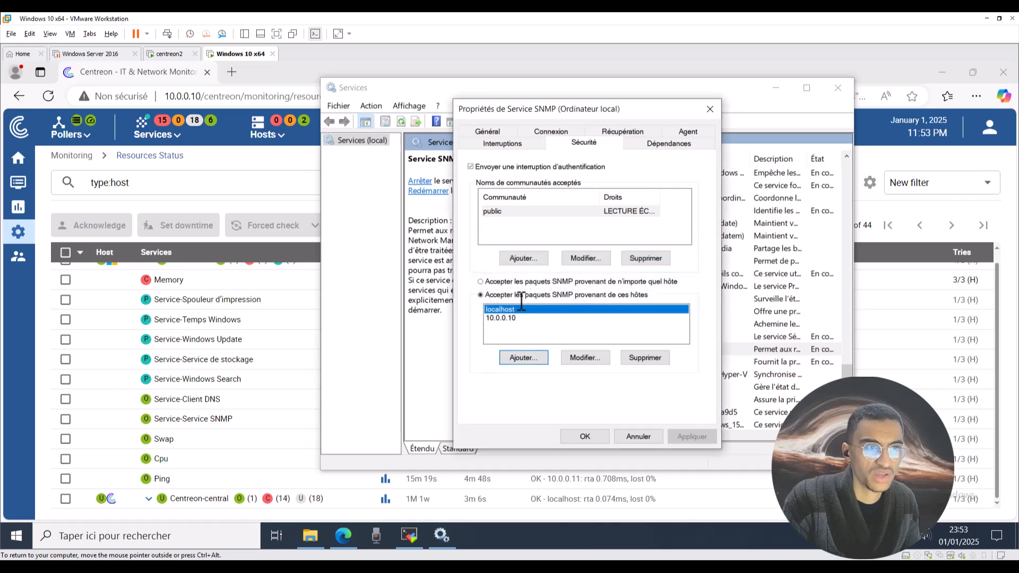
pyautogui.click(507, 214)
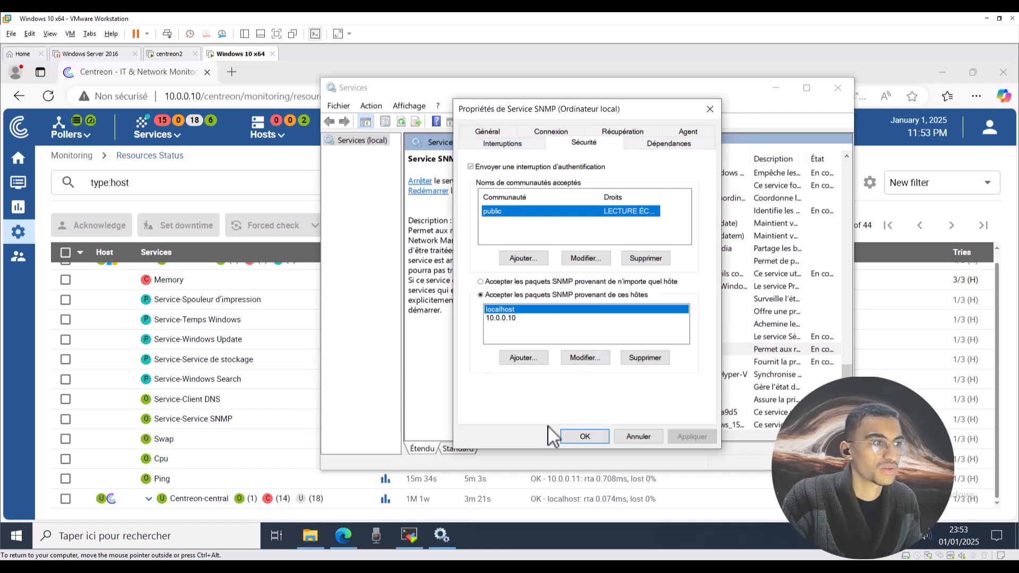
pyautogui.click(584, 436)
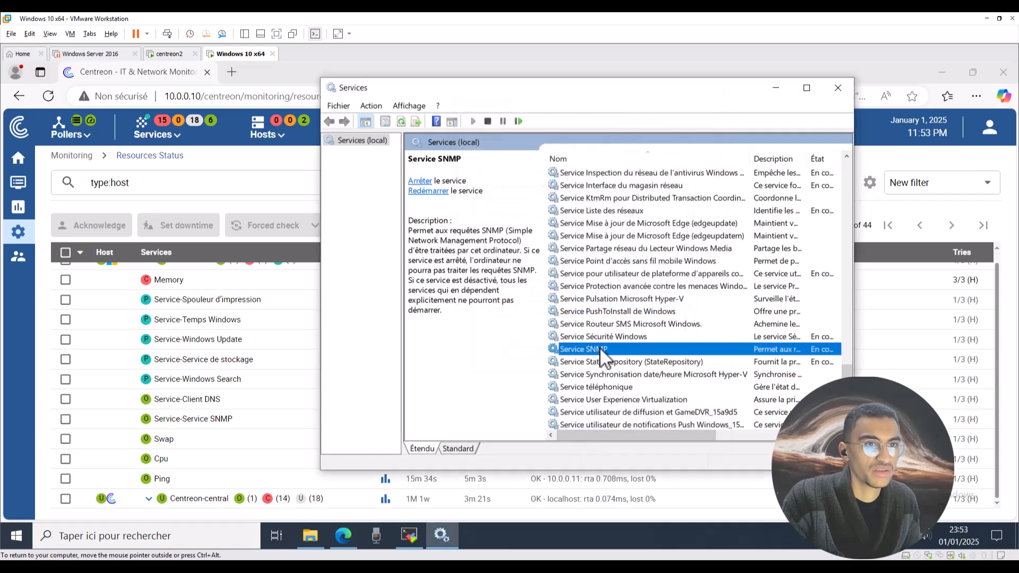
# Back in Centreon, refresh Resources Status until Temps Windows and Windows Update show OK.
pyautogui.click(237, 165)
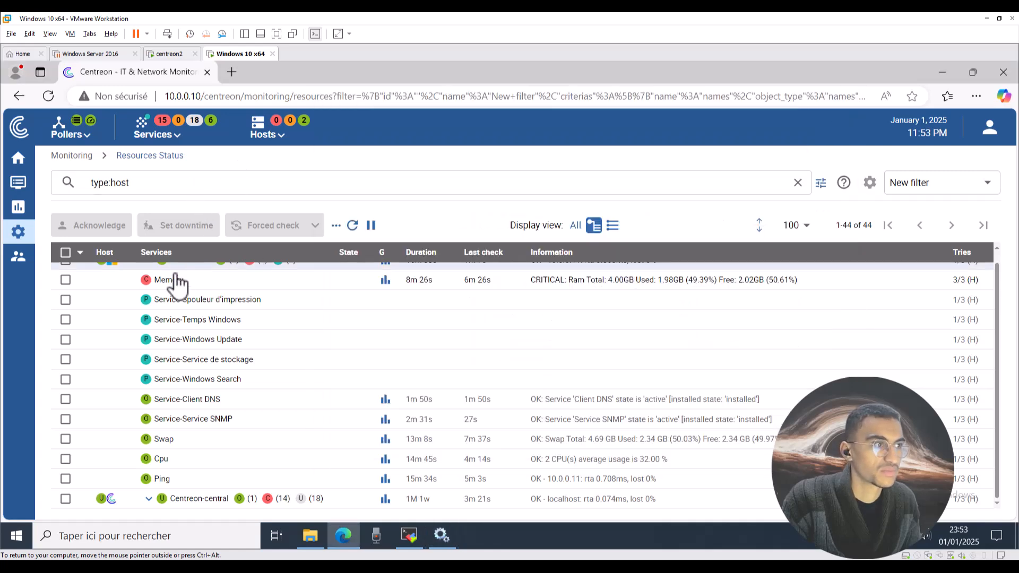
pyautogui.click(352, 225)
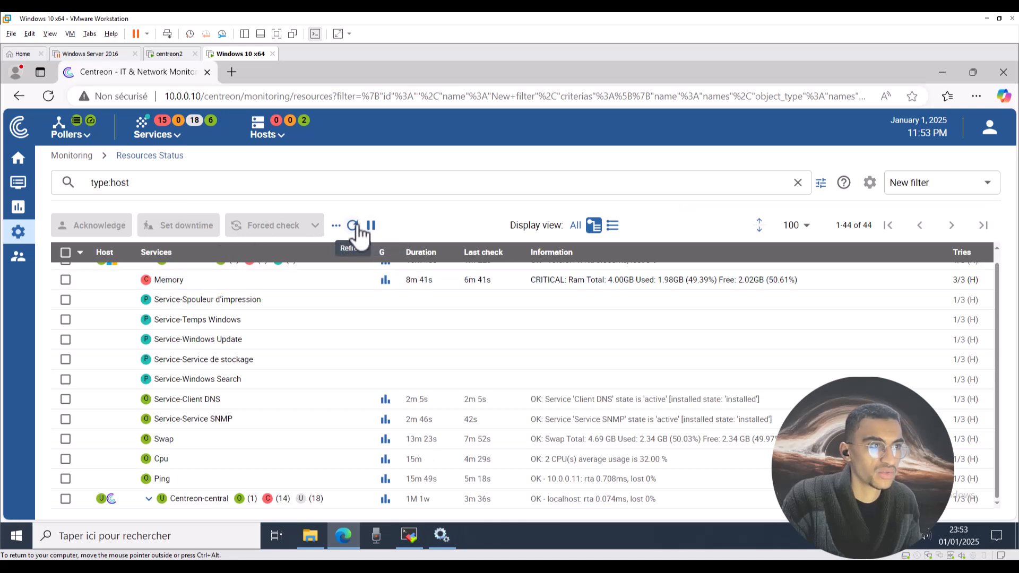
pyautogui.click(352, 226)
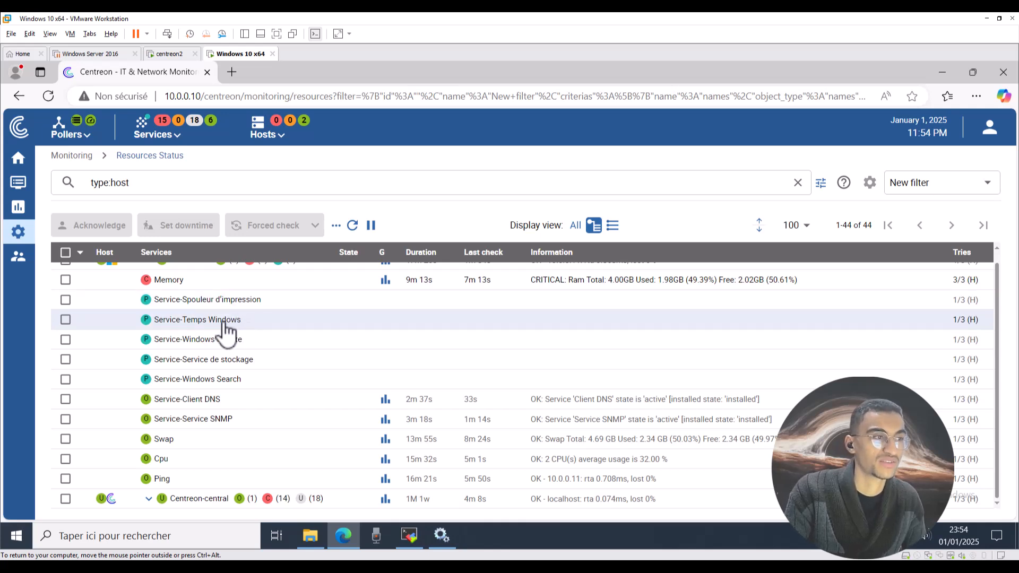
pyautogui.click(352, 226)
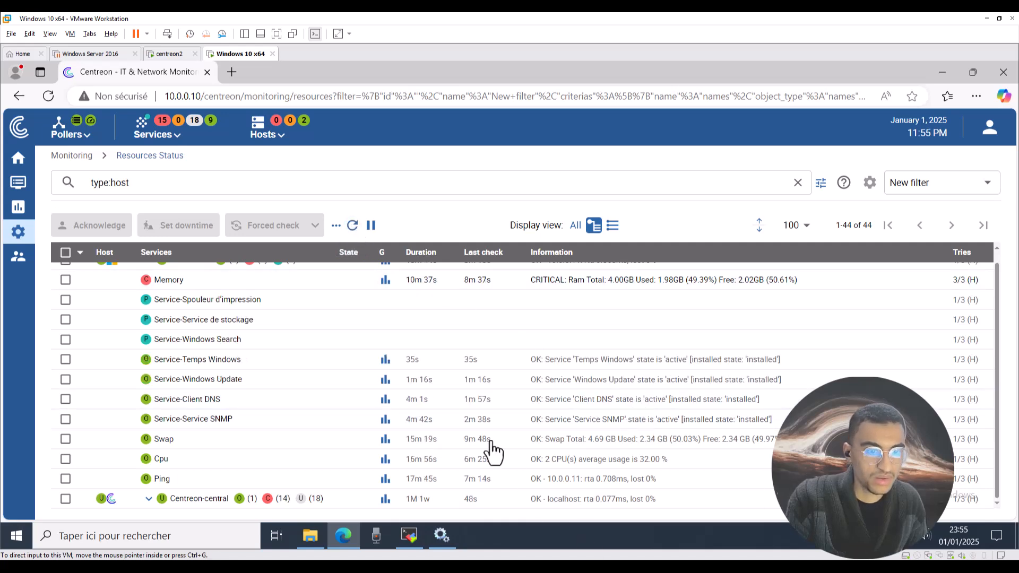
# Keep refreshing until Windows Search and Service de stockage show OK, leaving Spouleur d'impression pending.
pyautogui.click(192, 362)
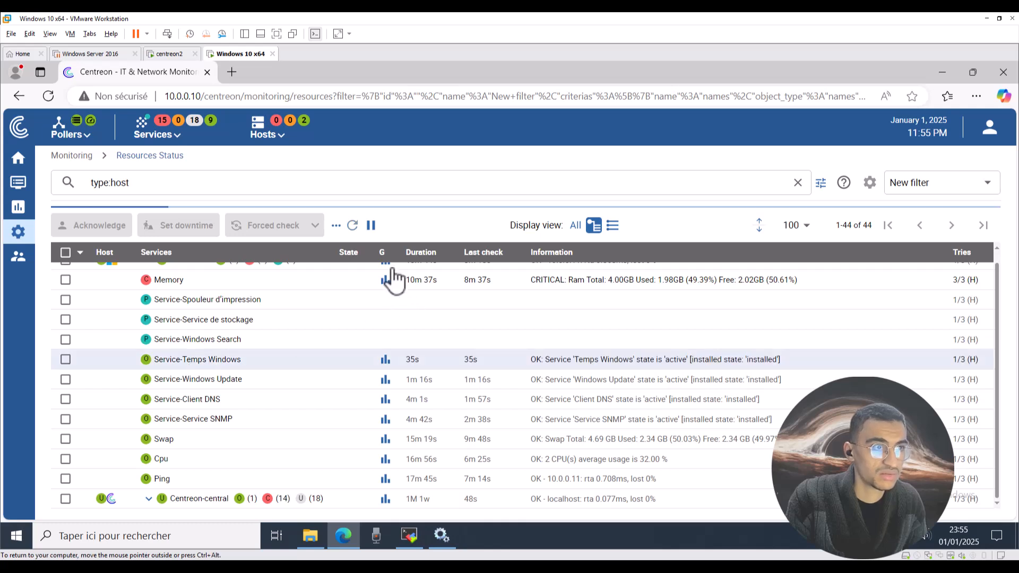
pyautogui.click(352, 226)
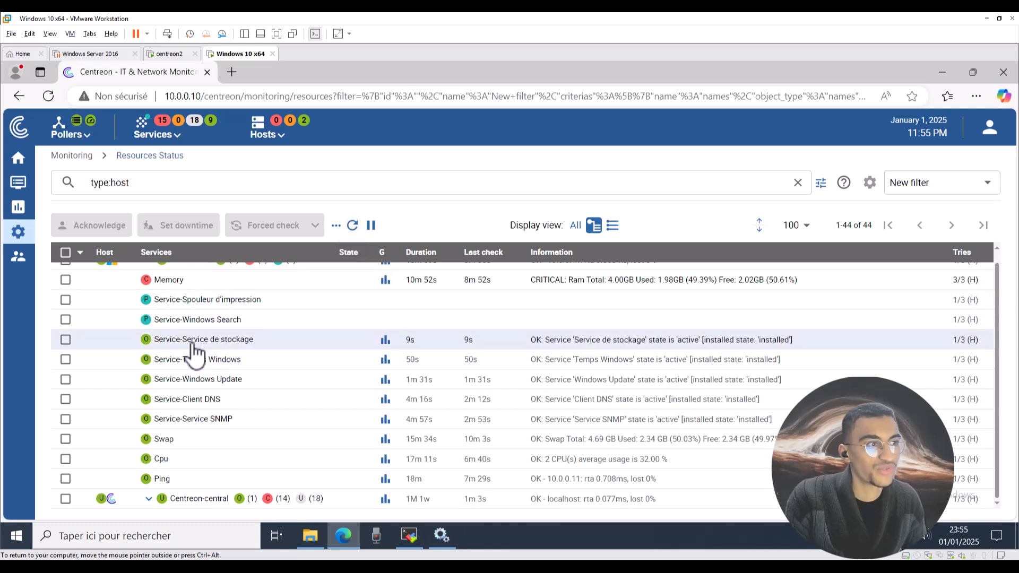
pyautogui.click(352, 227)
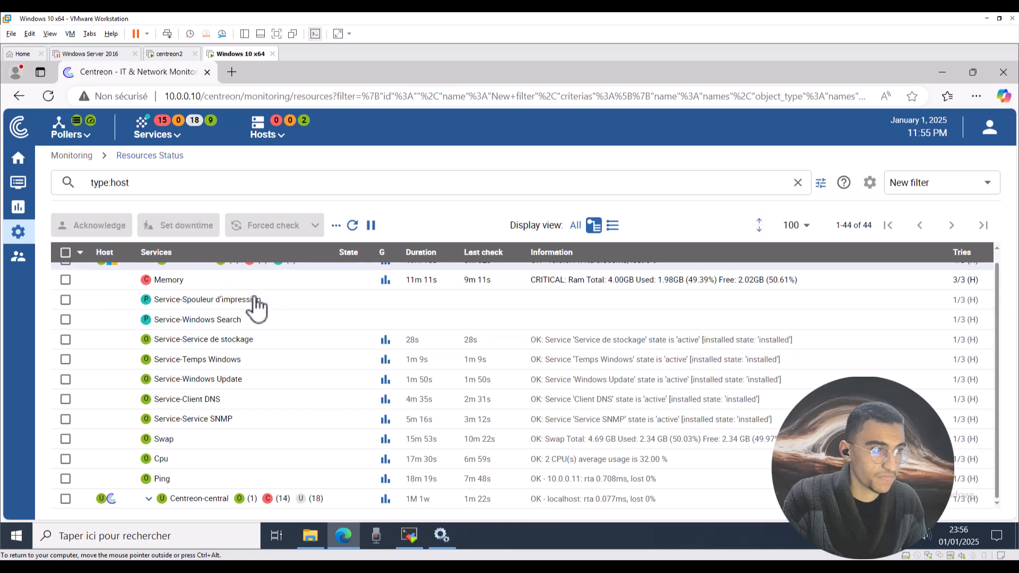
pyautogui.click(352, 225)
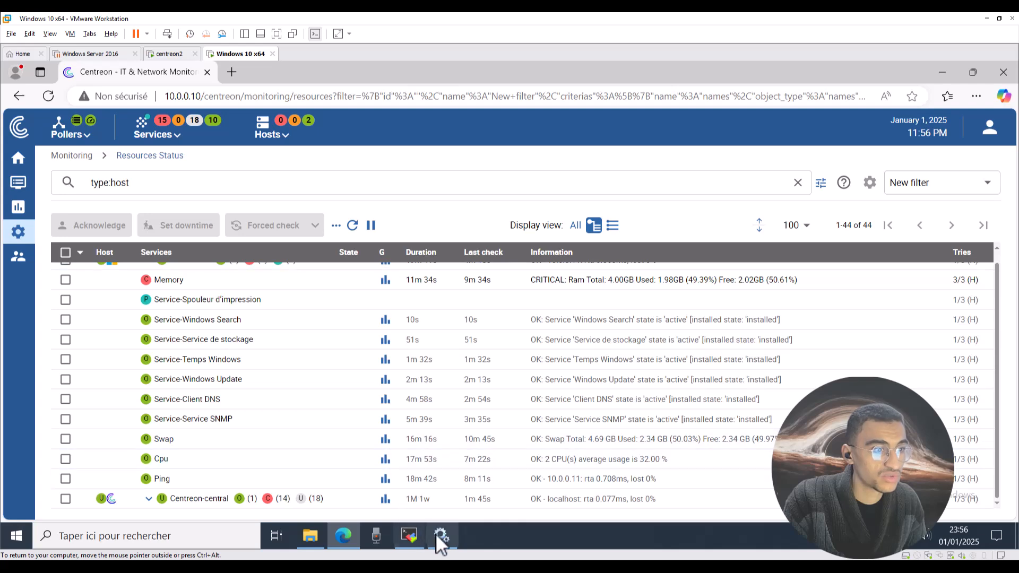
# Stop the Temps Windows service from the Services console's context menu.
pyautogui.click(231, 361)
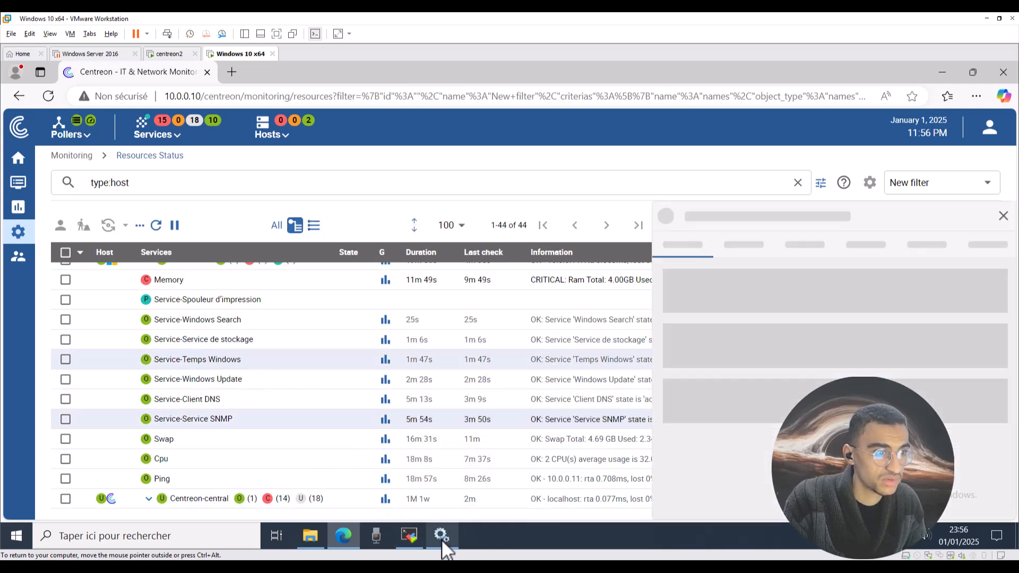
pyautogui.click(442, 537)
pyautogui.click(586, 298)
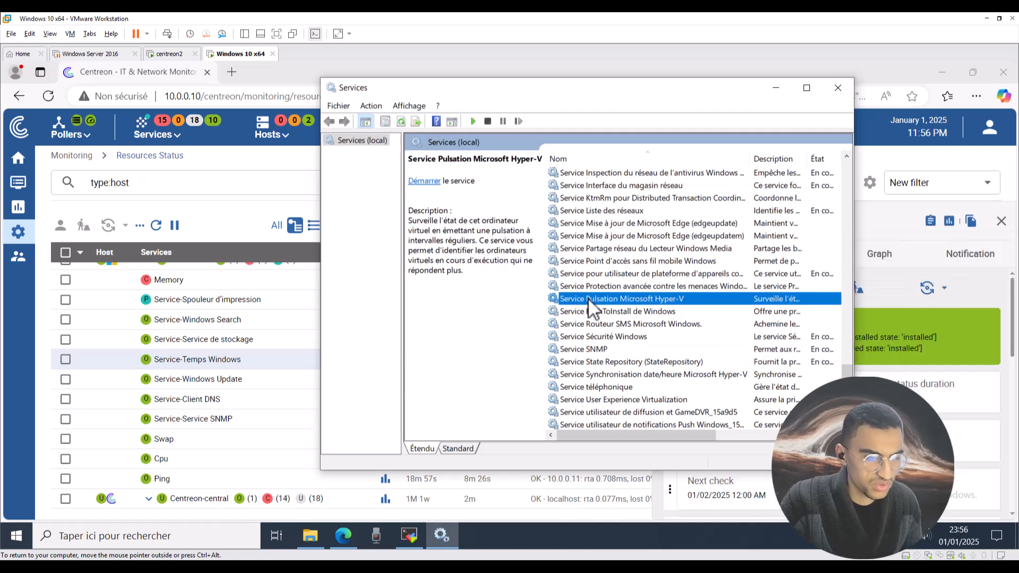
pyautogui.press('t')
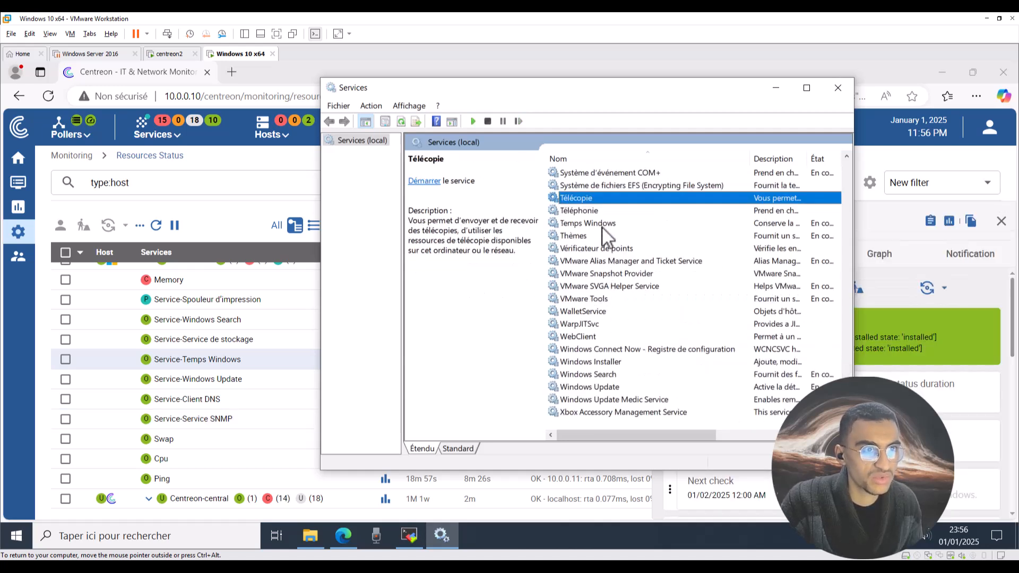
pyautogui.click(603, 223)
pyautogui.rightClick(603, 224)
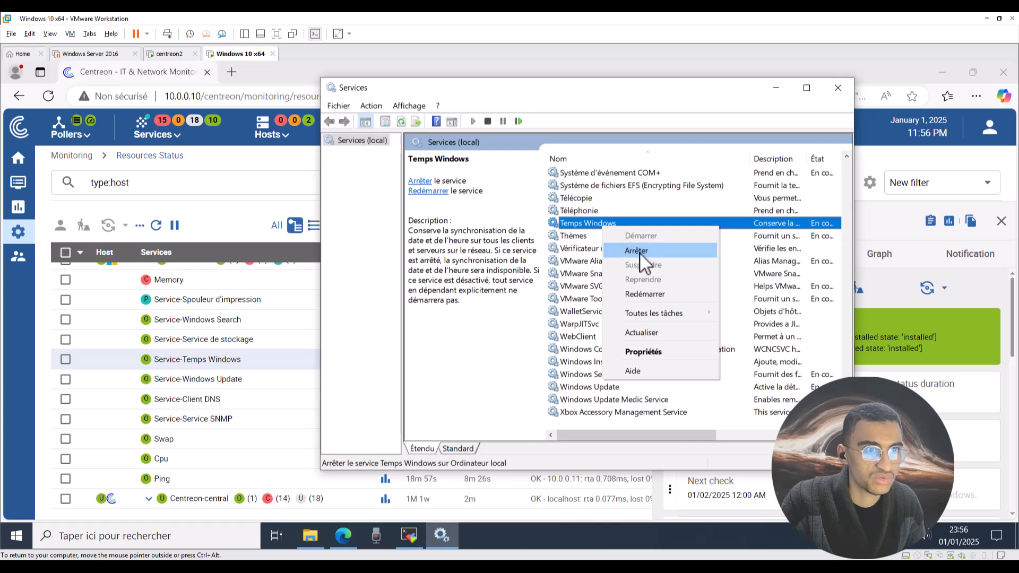
pyautogui.click(639, 252)
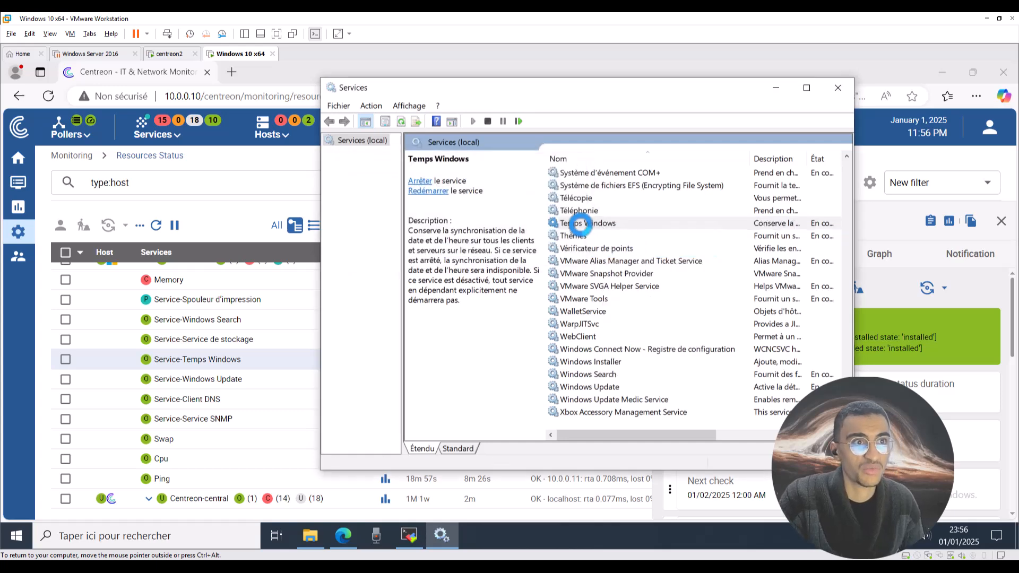
# Confirm Temps Windows shows Arrêté in its properties, then return to Centreon.
pyautogui.doubleClick(774, 222)
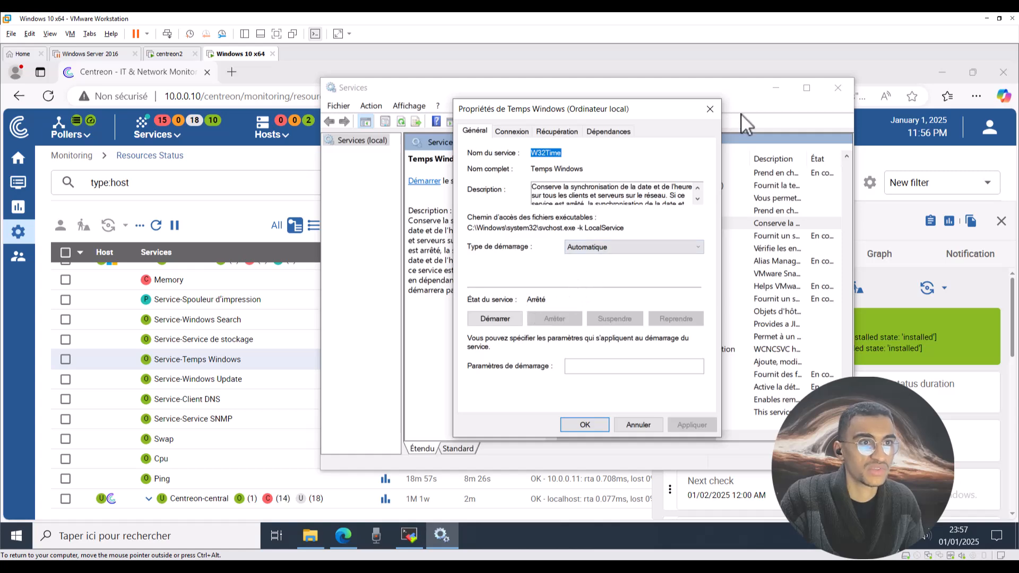
pyautogui.click(710, 113)
pyautogui.click(352, 72)
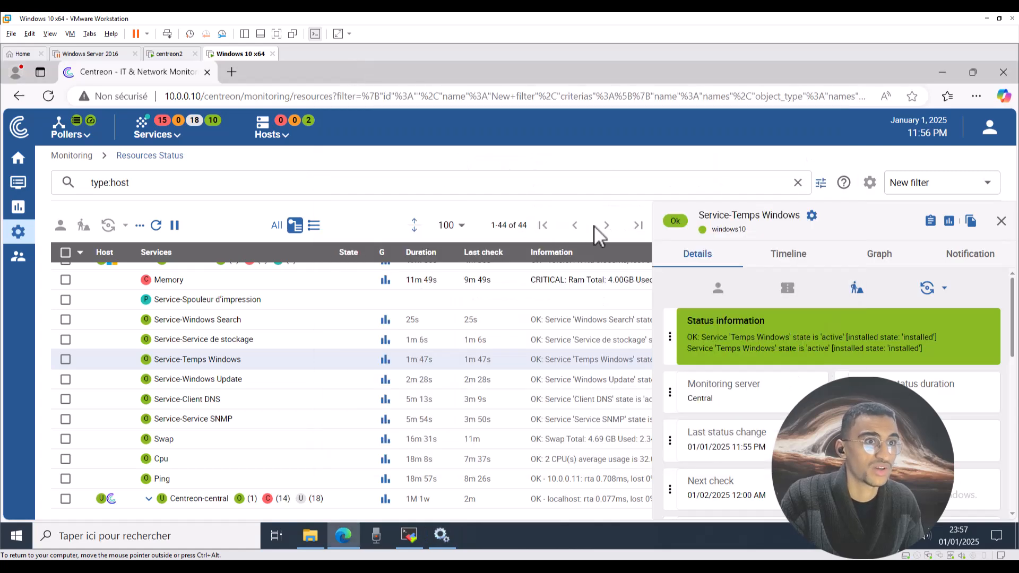
# Close the Service-Temps Windows details panel and refresh the resources table twice.
pyautogui.click(1002, 221)
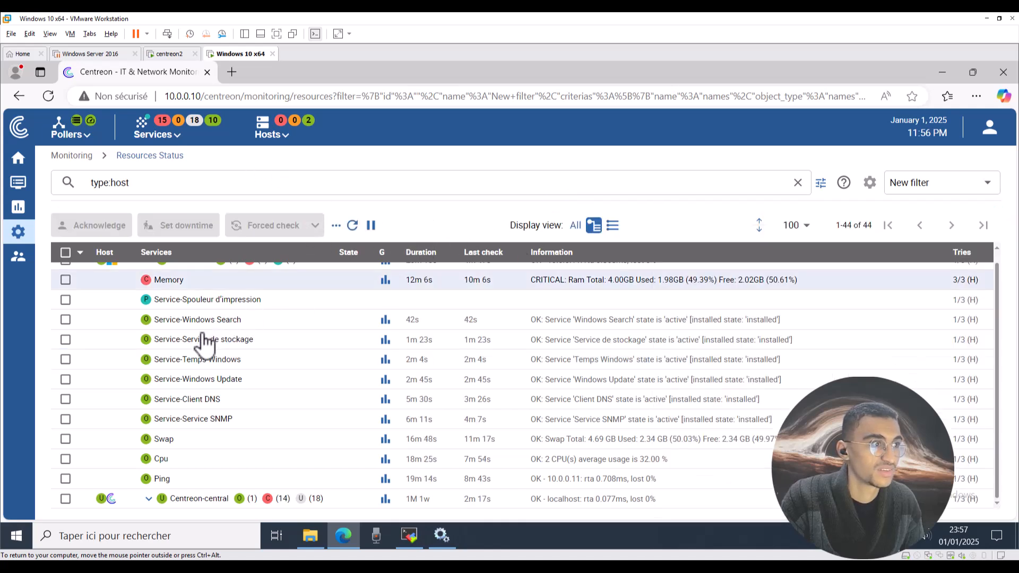
pyautogui.click(352, 225)
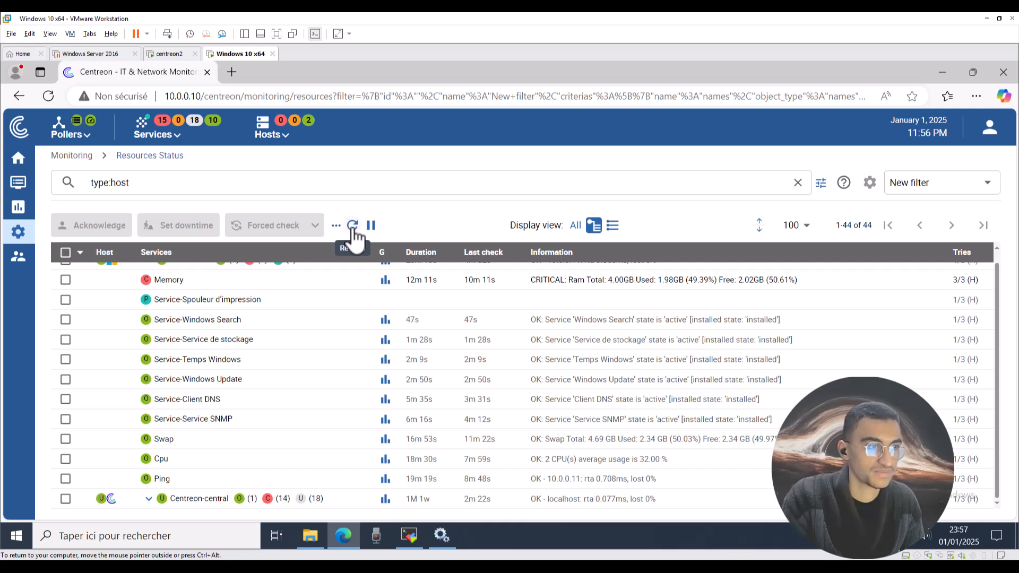
pyautogui.doubleClick(353, 228)
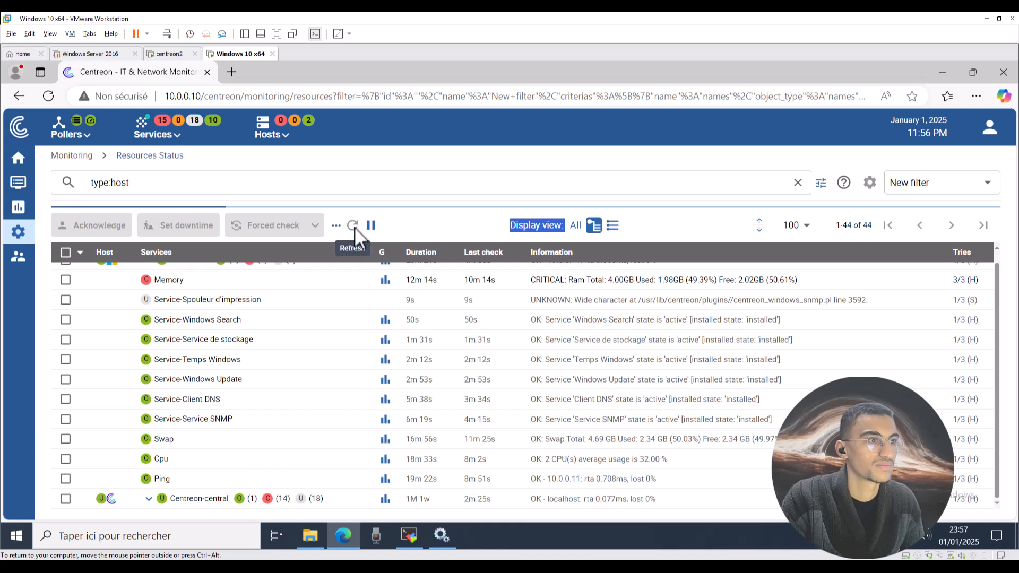
# Refresh Resources Status repeatedly; windows10 Cpu shows 28.50% while Service-Temps Windows stays OK.
pyautogui.click(354, 227)
pyautogui.click(354, 227)
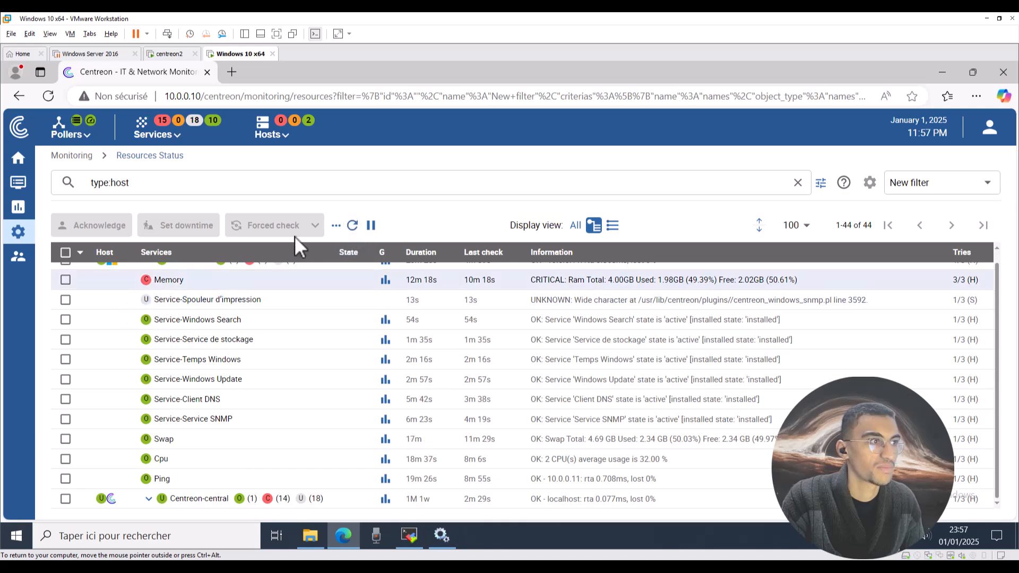
pyautogui.click(355, 225)
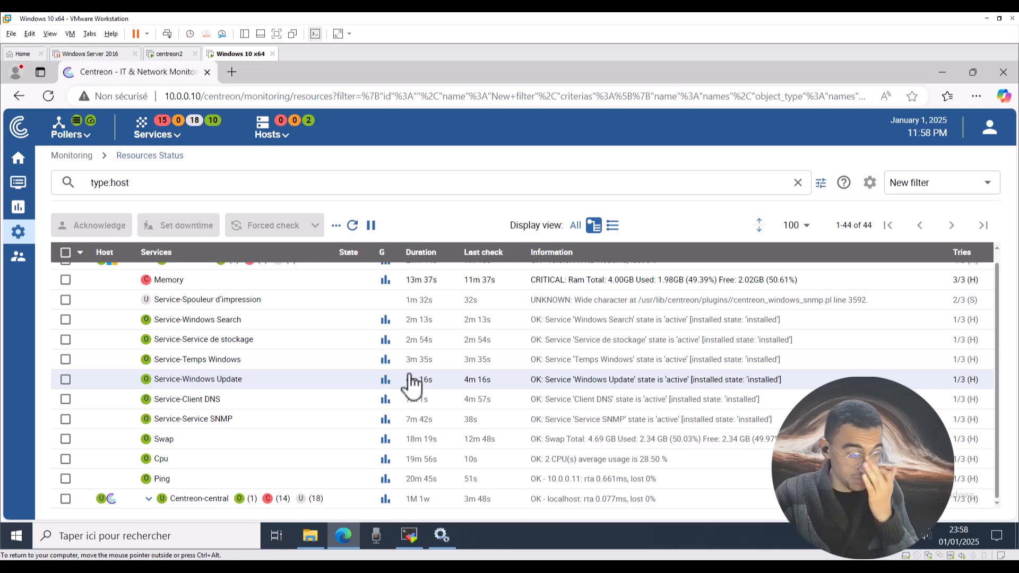
# Bring Notepad back and add a 'Fail2ban' line below the apt-get install console-data command.
pyautogui.click(510, 566)
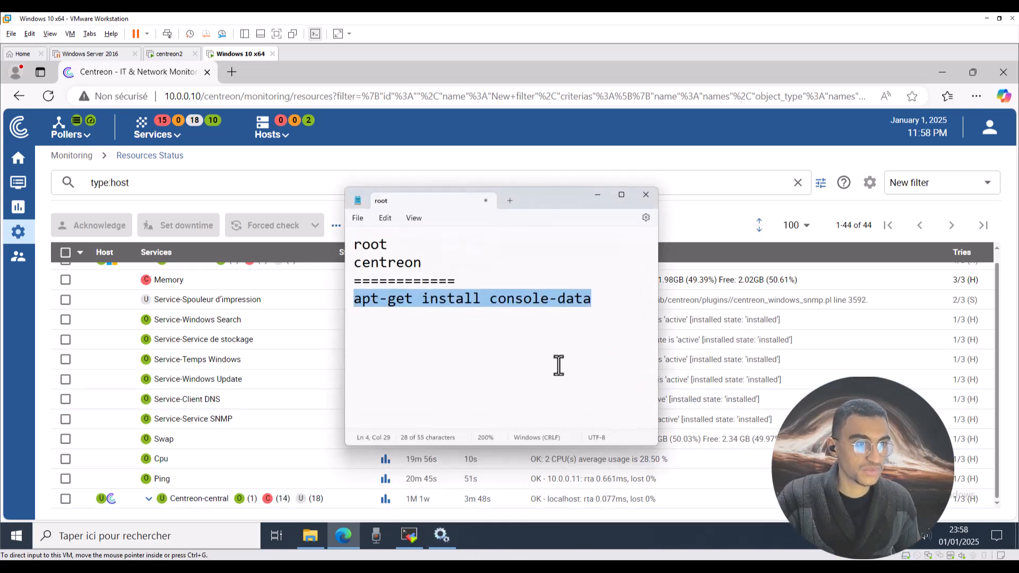
pyautogui.click(632, 317)
pyautogui.press('Return')
pyautogui.press('Return')
pyautogui.write('F')
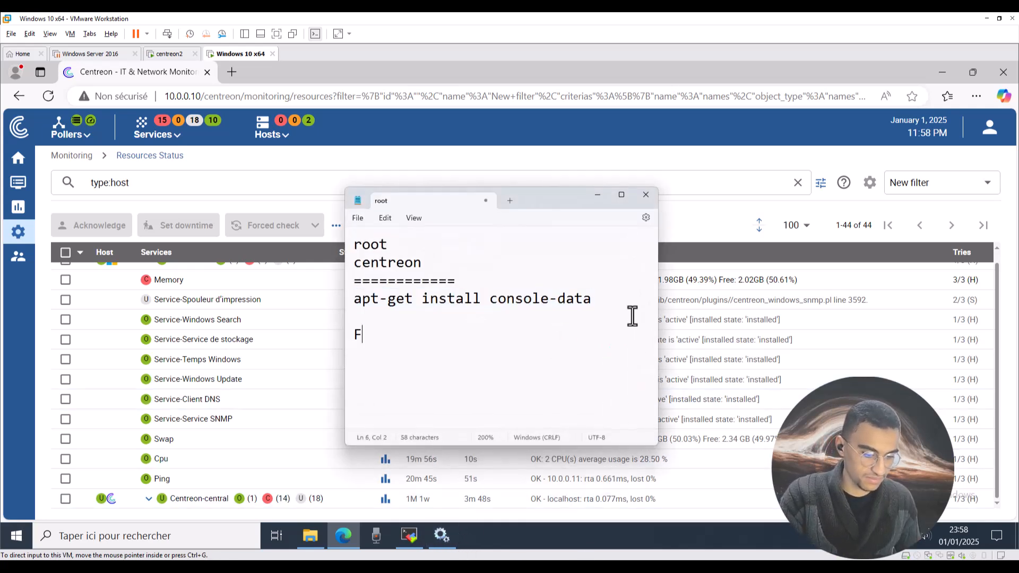
pyautogui.write('ail2ban')
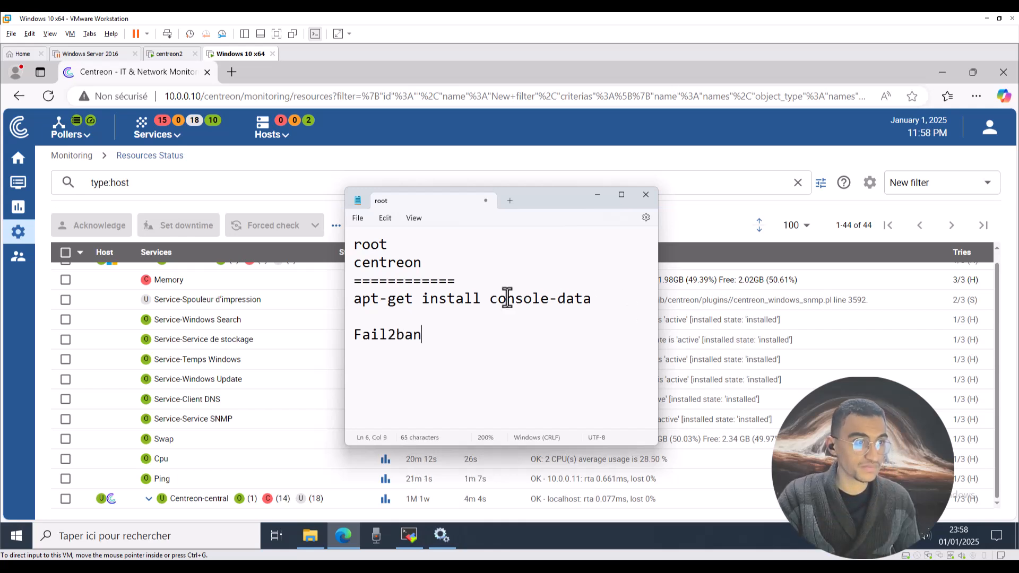
# Minimize Notepad and refresh Resources Status until windows10 Memory is OK at 1.90GB/4.00GB (47.51%).
pyautogui.click(597, 195)
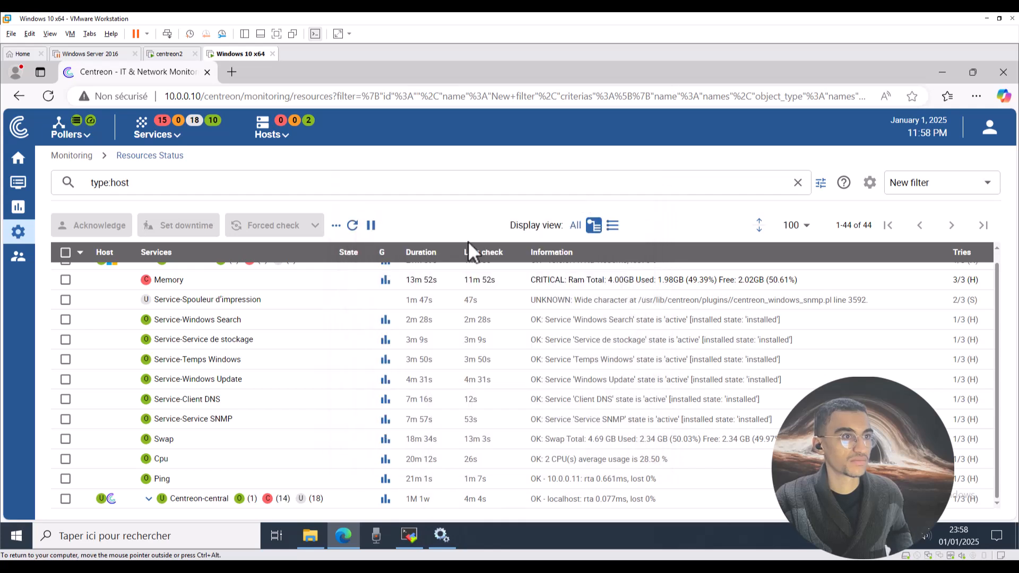
pyautogui.doubleClick(353, 224)
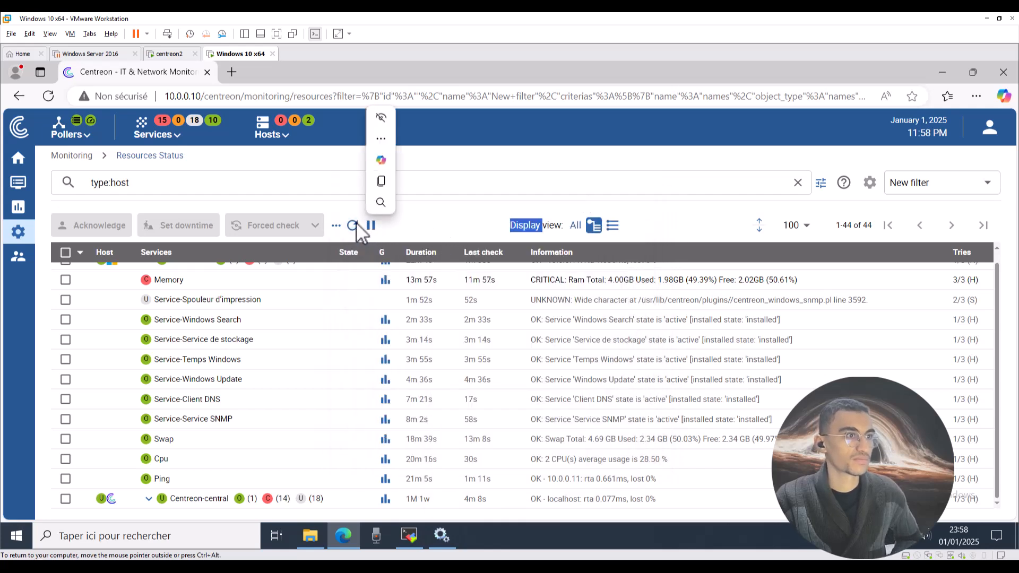
pyautogui.click(353, 226)
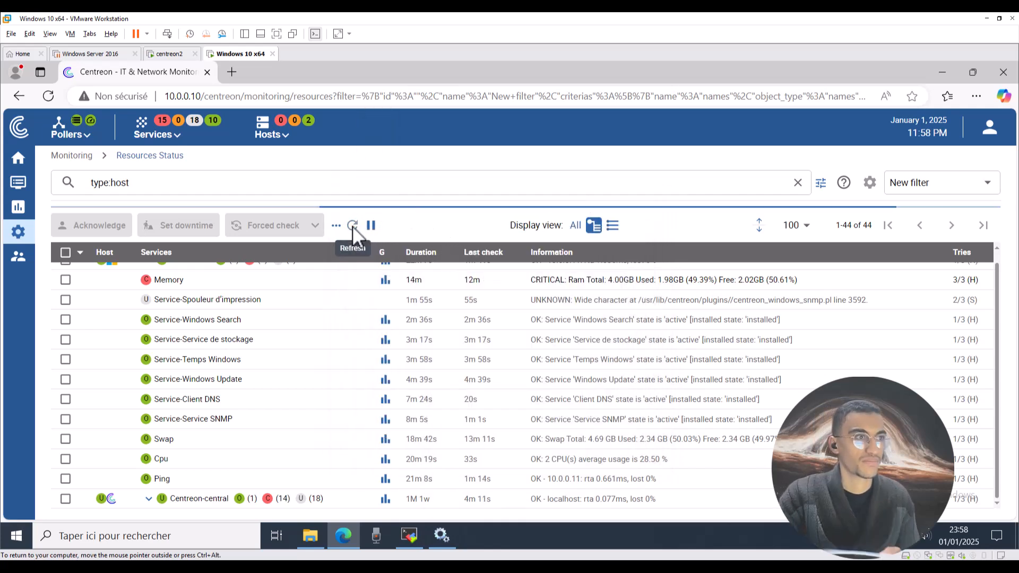
pyautogui.click(352, 226)
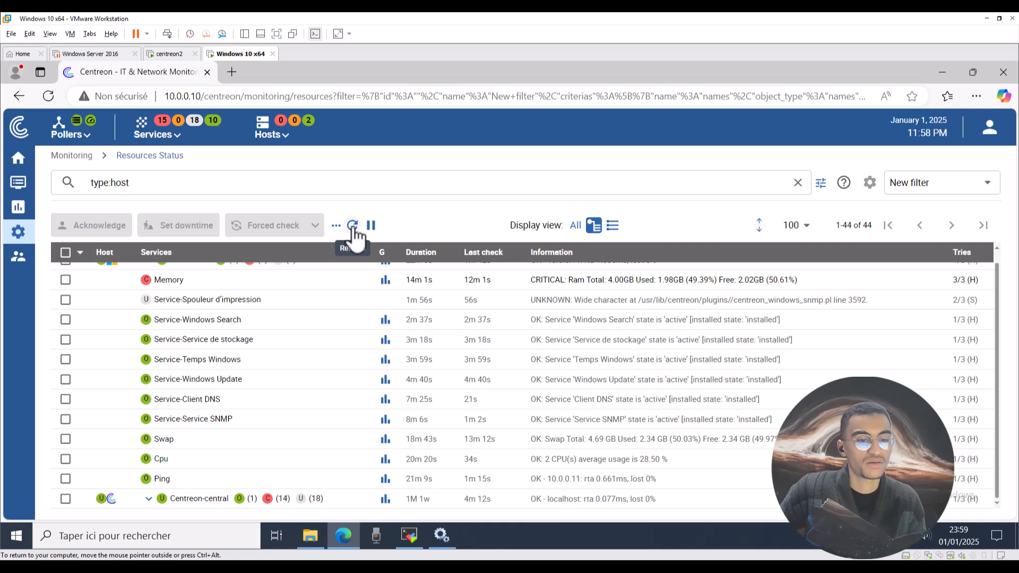
pyautogui.click(353, 227)
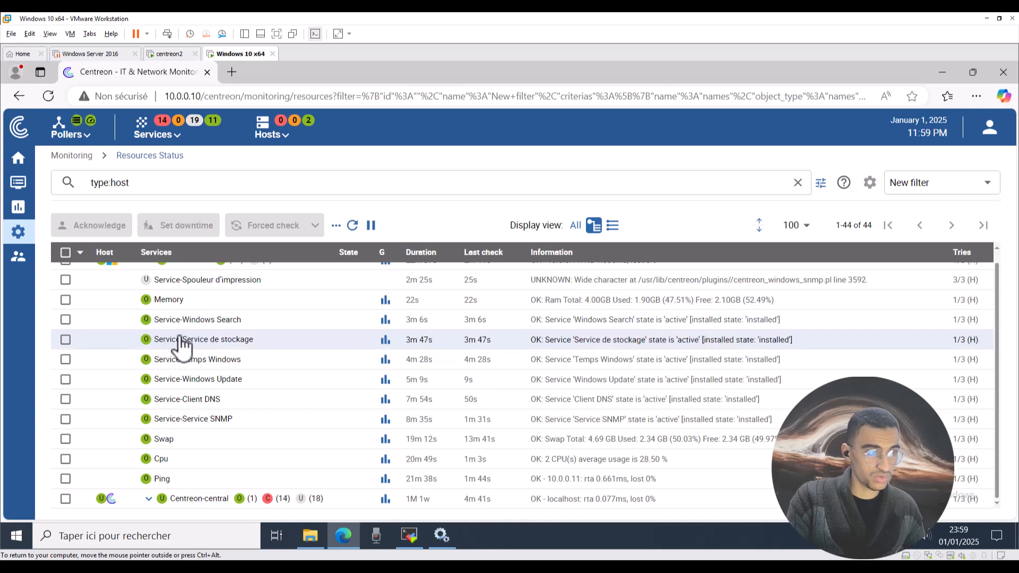
# Open the details of the CRITICAL Service-Temps Windows service, reporting 0 active services.
pyautogui.click(209, 361)
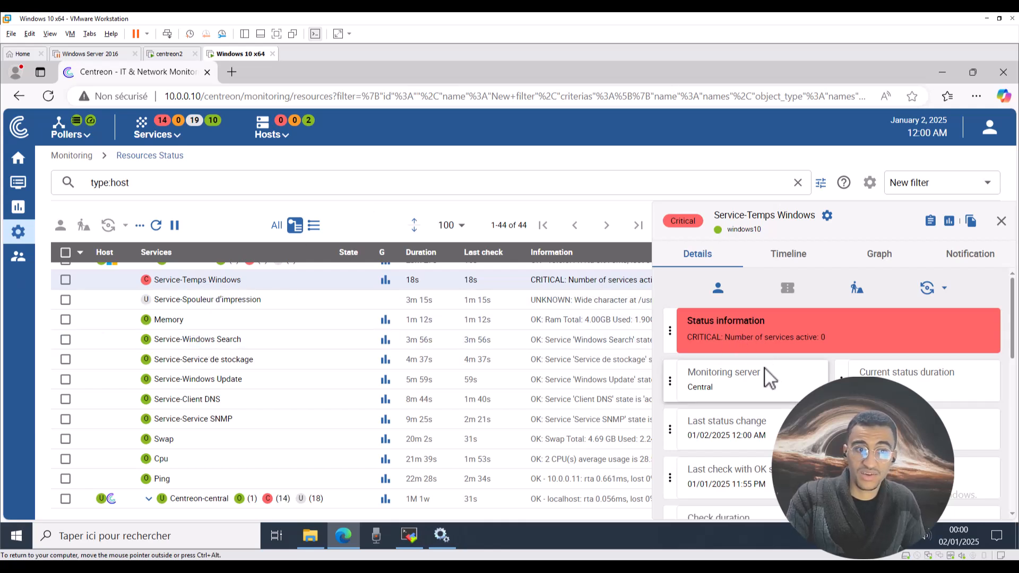
pyautogui.moveTo(726, 337); pyautogui.dragTo(832, 338)
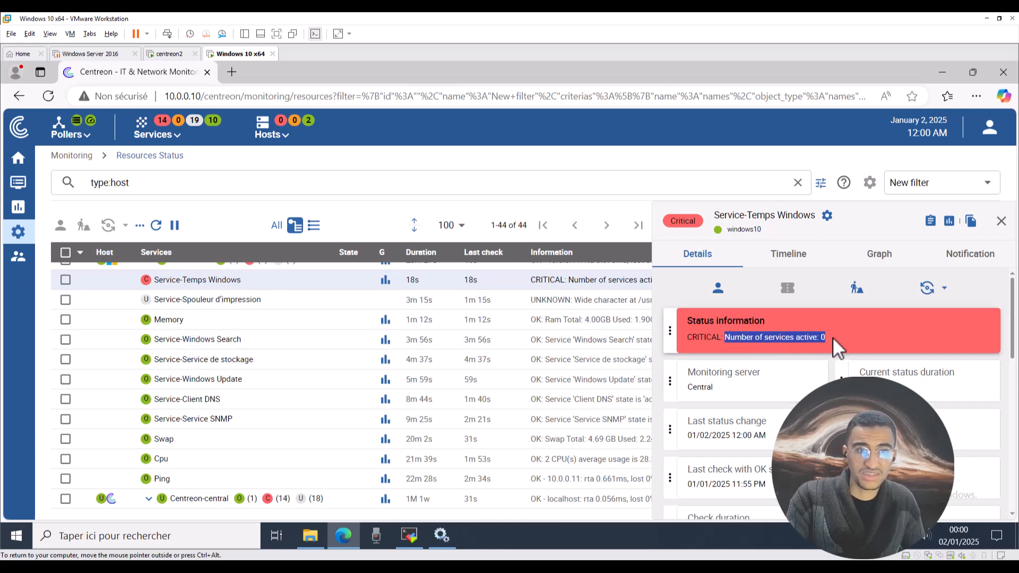
pyautogui.click(811, 339)
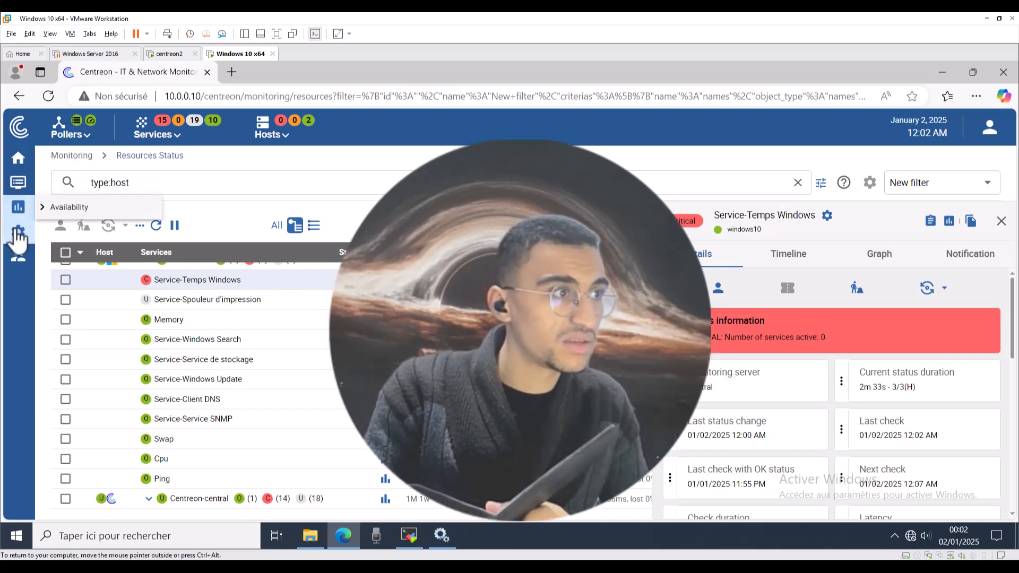
# Dismiss the Configuration > Notifications menu, leaving Service-Temps Windows CRITICAL in hard state 3/3.
pyautogui.moveTo(19, 236)
pyautogui.moveTo(86, 335)
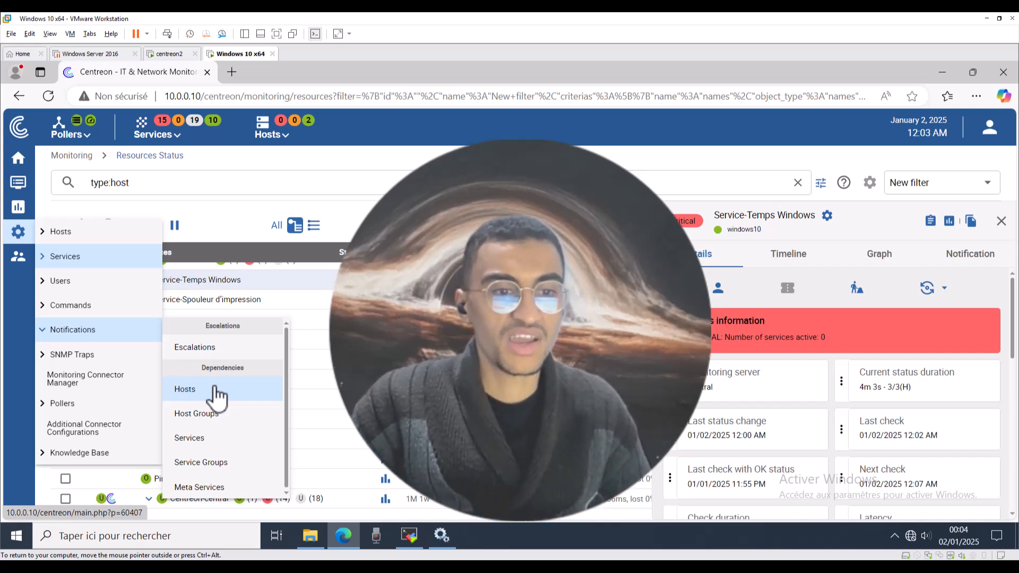
pyautogui.click(186, 389)
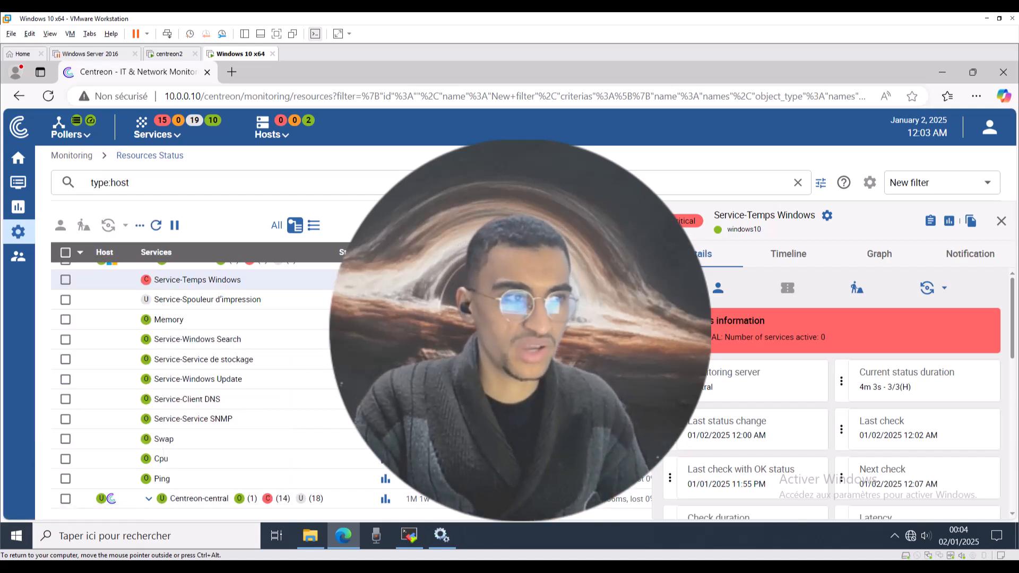